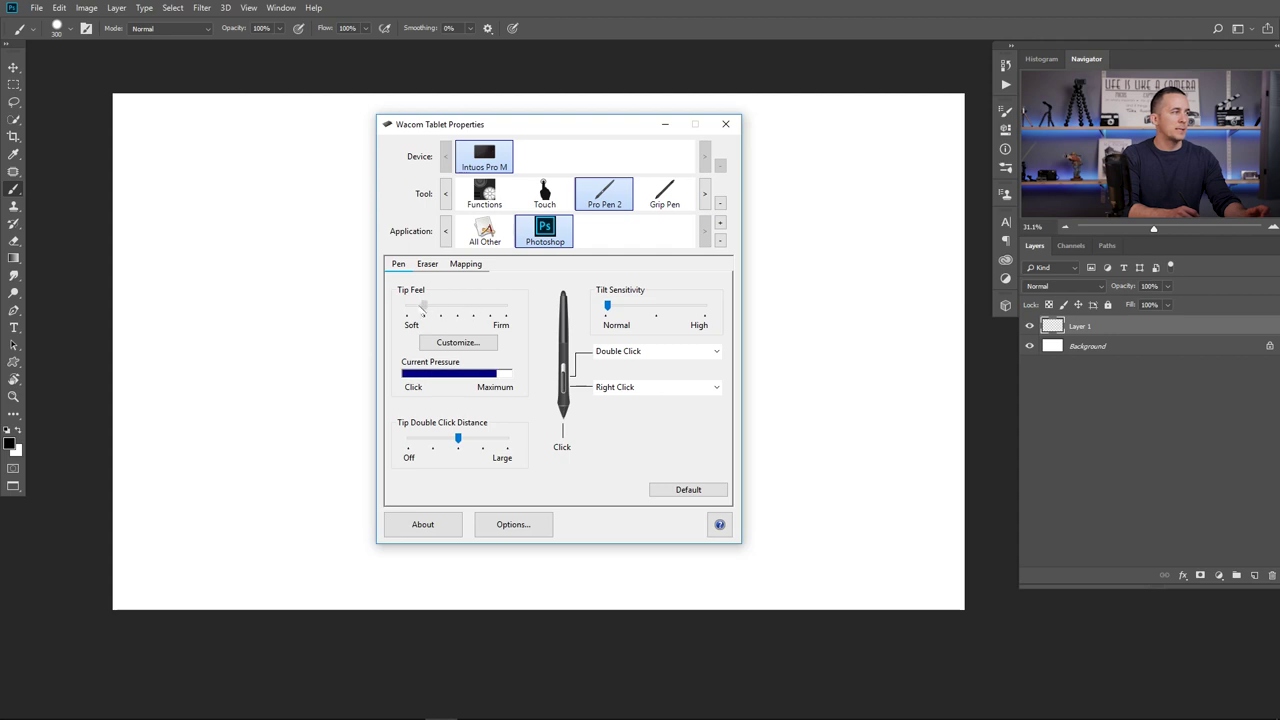
# Set the Pro Pen 2 tip feel for Photoshop to the softest setting and return to the canvas.
pyautogui.click(418, 313)
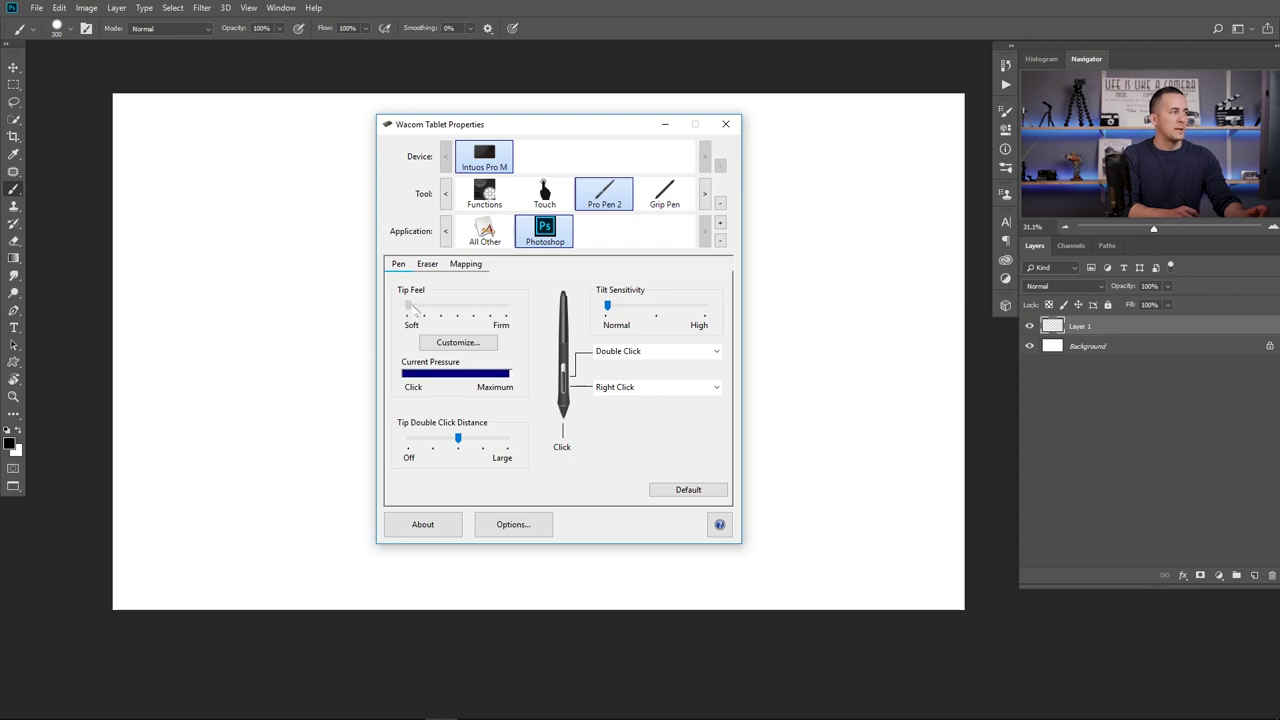
pyautogui.click(424, 308)
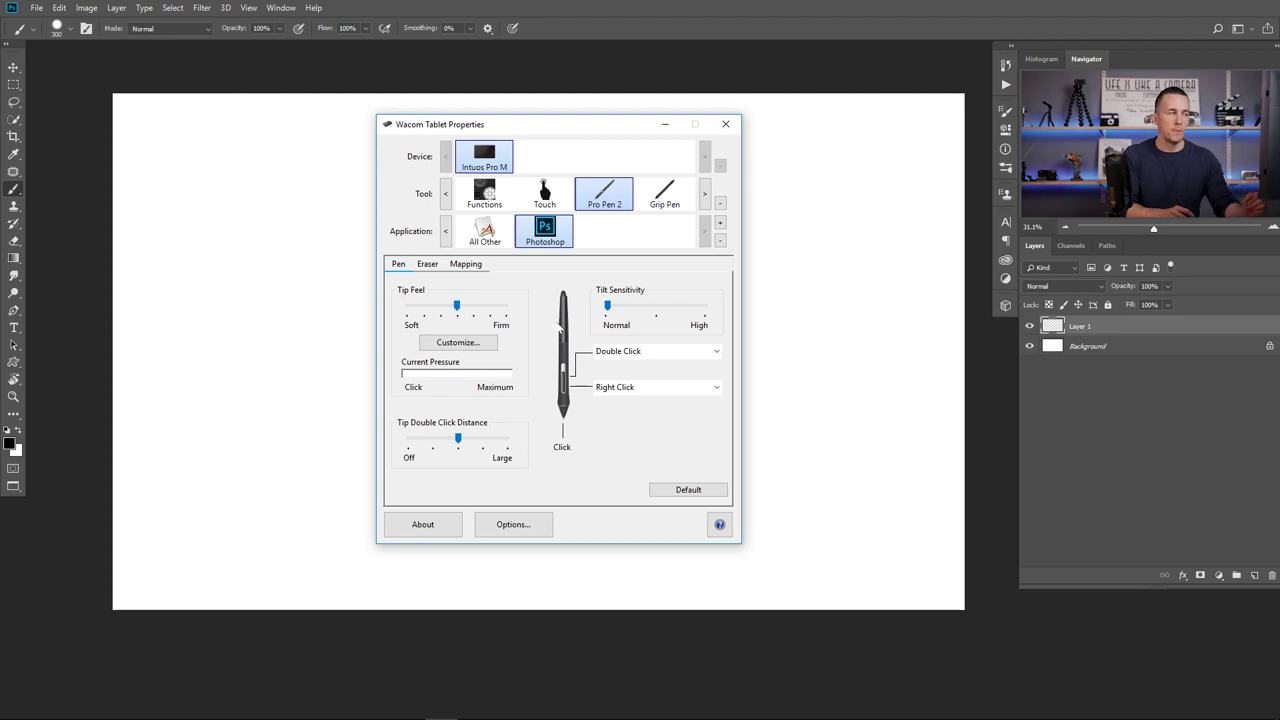
pyautogui.moveTo(456, 305); pyautogui.dragTo(438, 307)
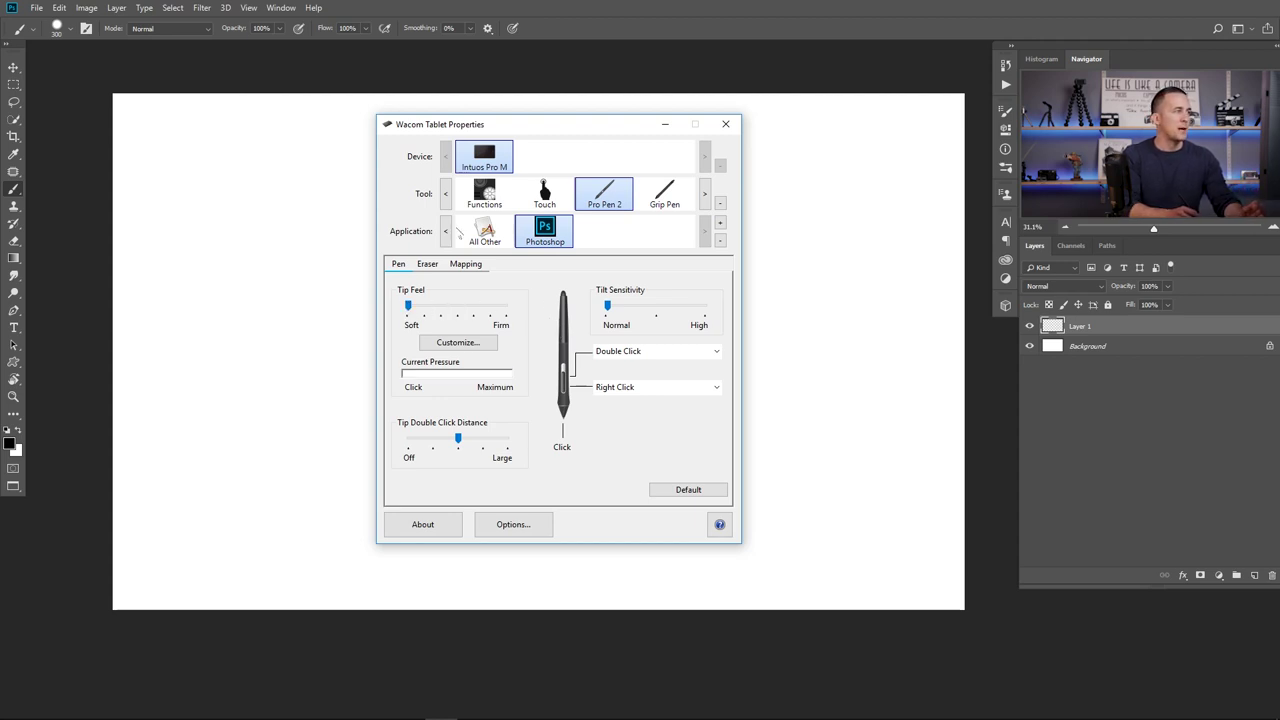
pyautogui.click(593, 25)
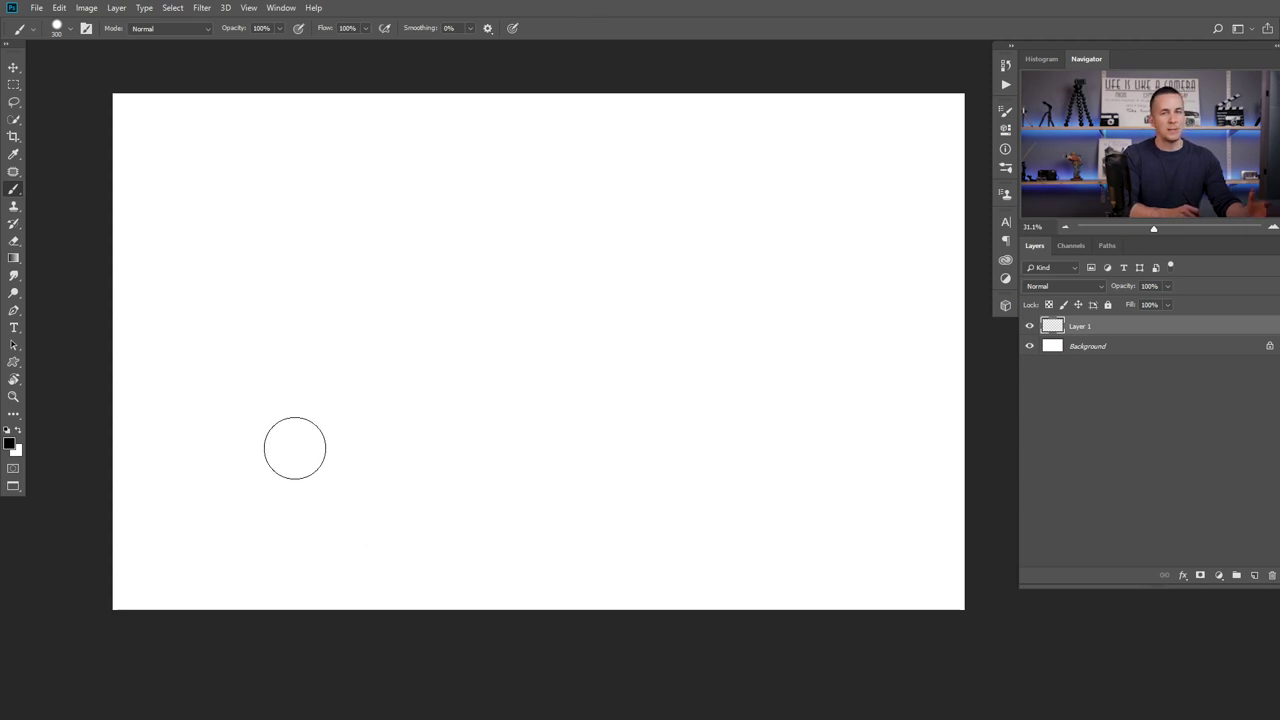
# Paint curved test strokes across the canvas on Layer 1 with varying pen pressure and clear them.
pyautogui.moveTo(283, 446)
pyautogui.mouseDown()
pyautogui.moveTo(395, 375)
pyautogui.moveTo(519, 350)
pyautogui.moveTo(609, 365)
pyautogui.moveTo(752, 432)
pyautogui.moveTo(771, 422)
pyautogui.moveTo(780, 362)
pyautogui.mouseUp()
pyautogui.moveTo(766, 329); pyautogui.dragTo(715, 290)
pyautogui.hotkey('ctrl', 'z')
pyautogui.hotkey('ctrl', 'z')
pyautogui.hotkey('ctrl', 'z')
pyautogui.hotkey('ctrl', 'z')
pyautogui.hotkey('ctrl', 'z')
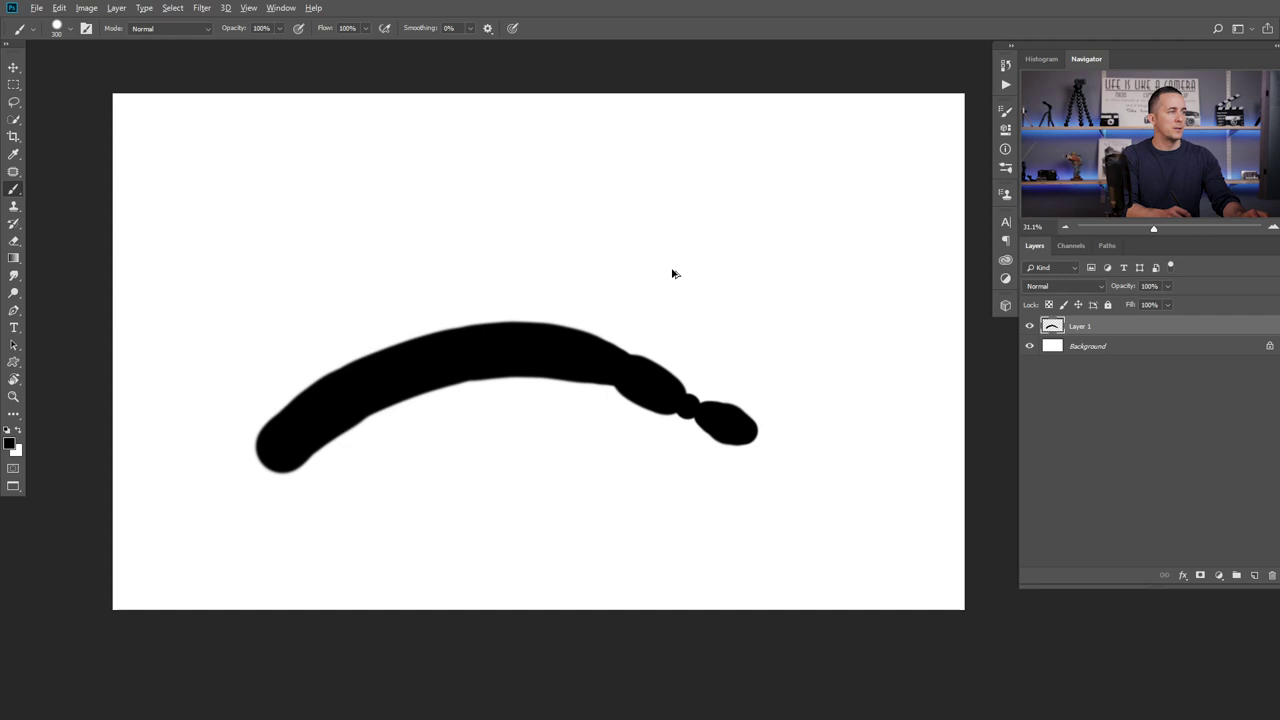
pyautogui.hotkey('ctrl', 'z')
pyautogui.hotkey('ctrl', 'z')
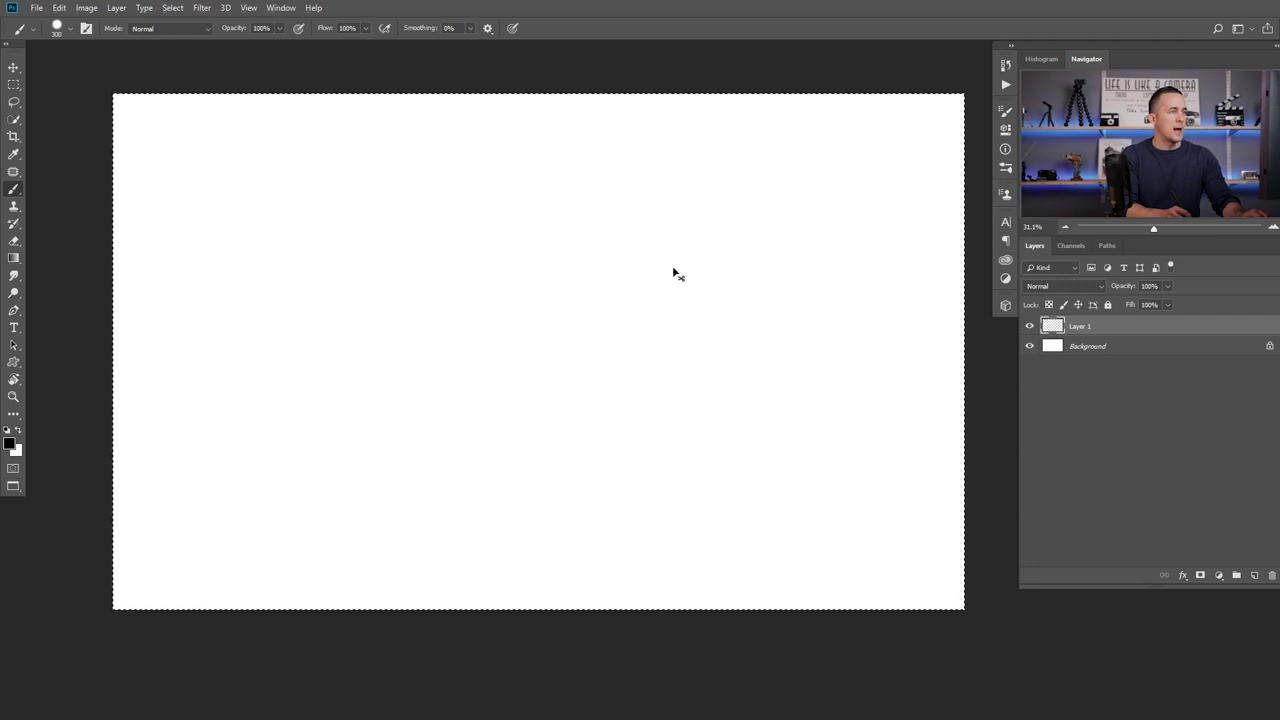
pyautogui.hotkey('ctrl', 'a')
pyautogui.hotkey('ctrl', 'd')
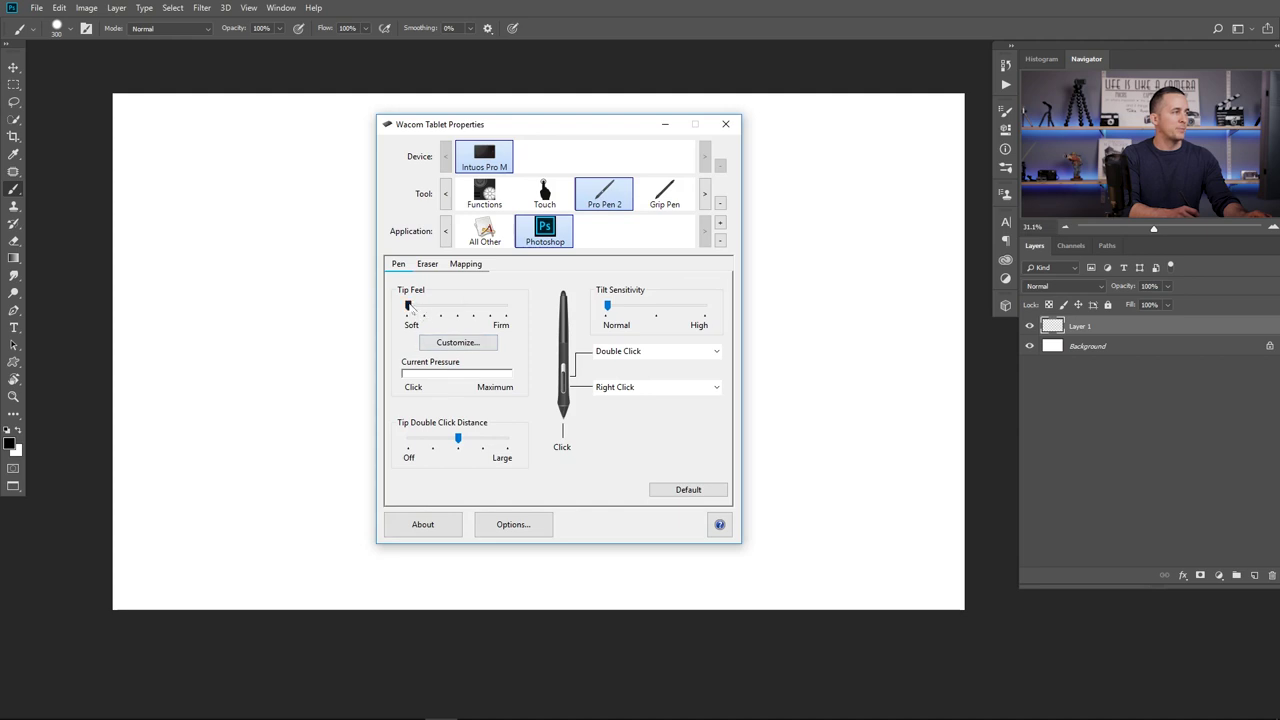
# Set the pen's tip feel to the firmest setting and try it with a long looping stroke on Layer 1, clearing it at the end.
pyautogui.moveTo(409, 305); pyautogui.dragTo(504, 306)
pyautogui.click(770, 228)
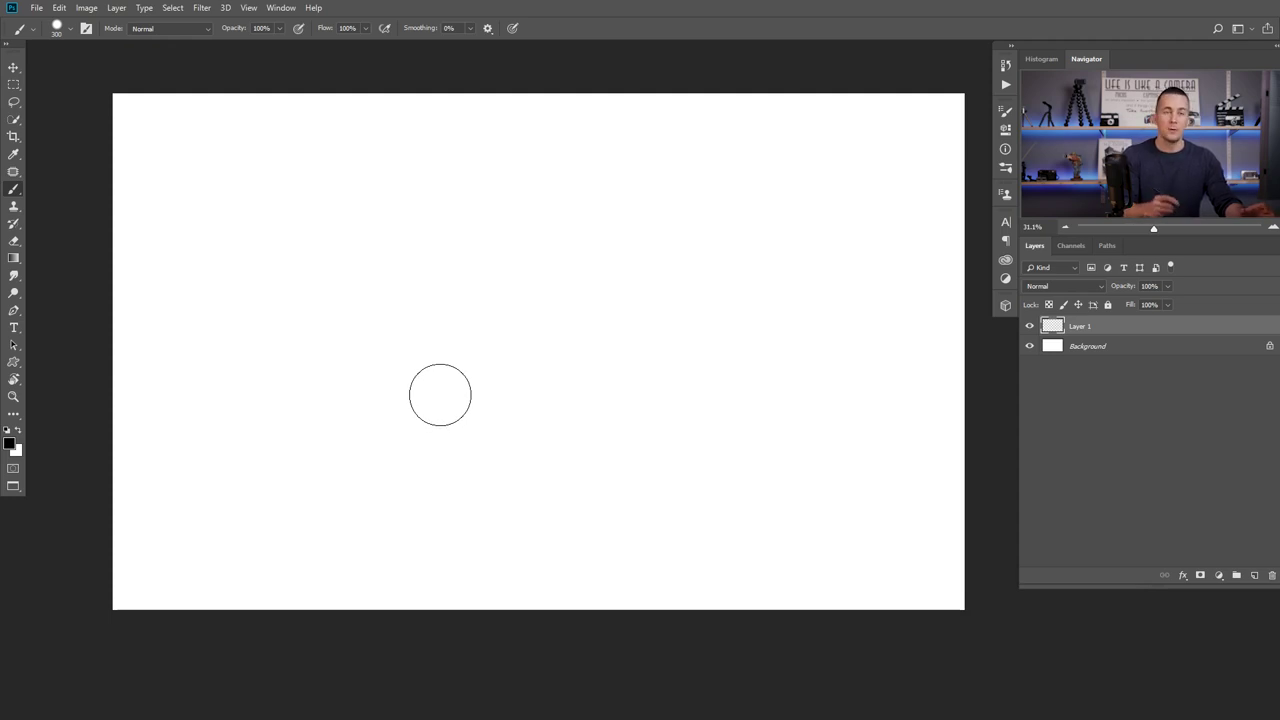
pyautogui.moveTo(230, 479)
pyautogui.mouseDown()
pyautogui.moveTo(345, 417)
pyautogui.moveTo(560, 400)
pyautogui.moveTo(597, 360)
pyautogui.moveTo(580, 314)
pyautogui.moveTo(400, 322)
pyautogui.moveTo(355, 286)
pyautogui.moveTo(435, 246)
pyautogui.moveTo(554, 268)
pyautogui.moveTo(680, 320)
pyautogui.moveTo(777, 311)
pyautogui.moveTo(804, 247)
pyautogui.moveTo(756, 224)
pyautogui.moveTo(716, 271)
pyautogui.moveTo(716, 455)
pyautogui.moveTo(694, 487)
pyautogui.moveTo(596, 506)
pyautogui.moveTo(378, 455)
pyautogui.moveTo(338, 465)
pyautogui.moveTo(328, 516)
pyautogui.moveTo(457, 560)
pyautogui.mouseUp()
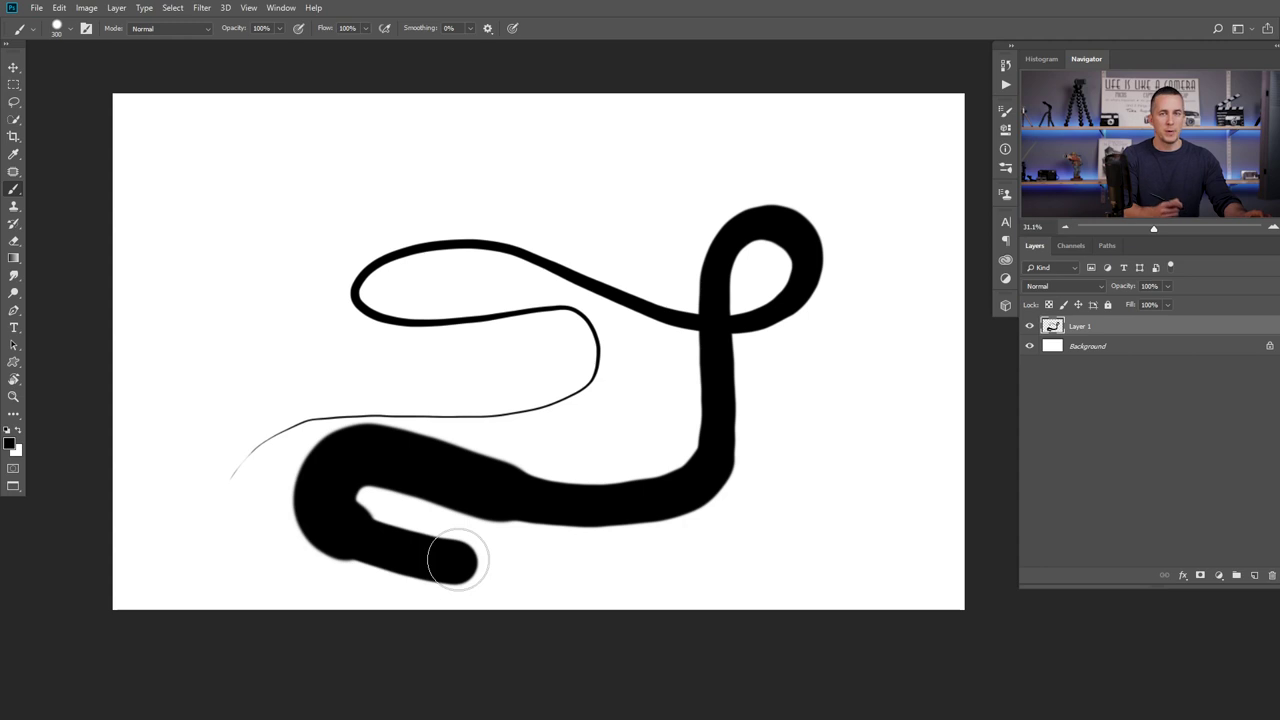
pyautogui.hotkey('ctrl', 'a')
pyautogui.press('Delete')
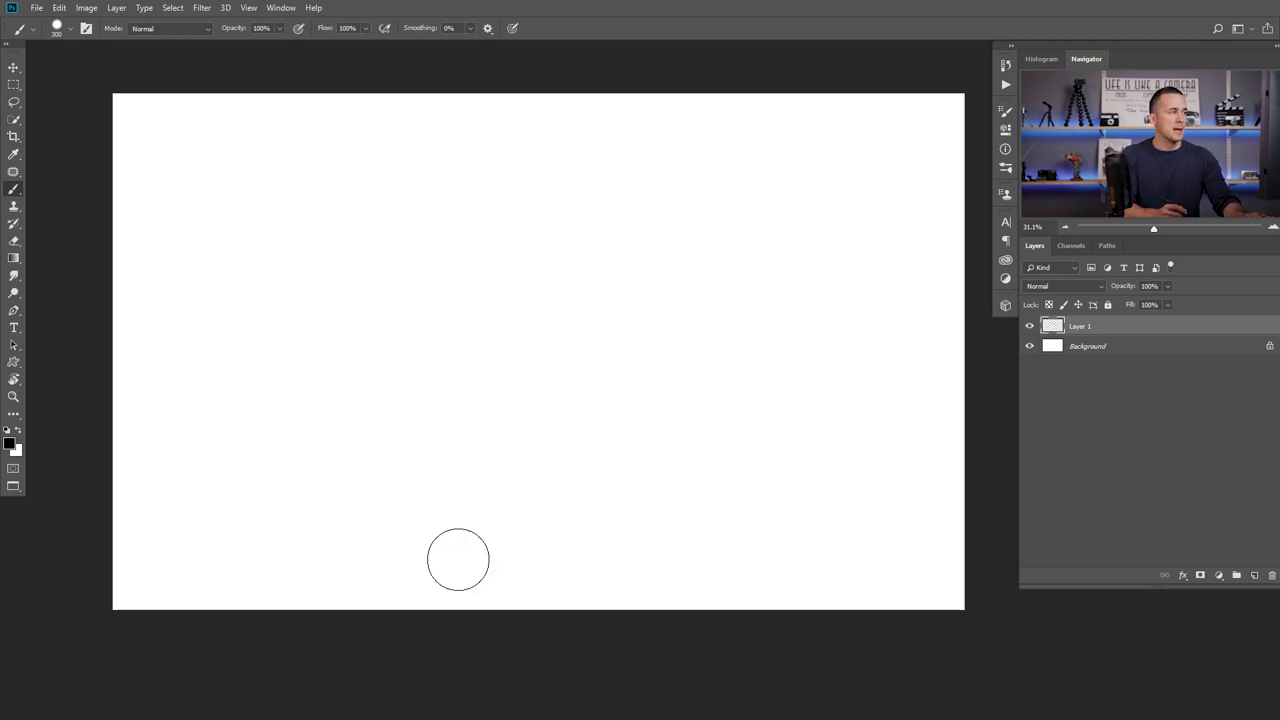
# Set the pen's tip feel one notch firmer than the middle and try it with a test stroke, clearing the canvas at the end.
pyautogui.moveTo(504, 306)
pyautogui.mouseDown()
pyautogui.moveTo(460, 314)
pyautogui.moveTo(485, 312)
pyautogui.mouseUp()
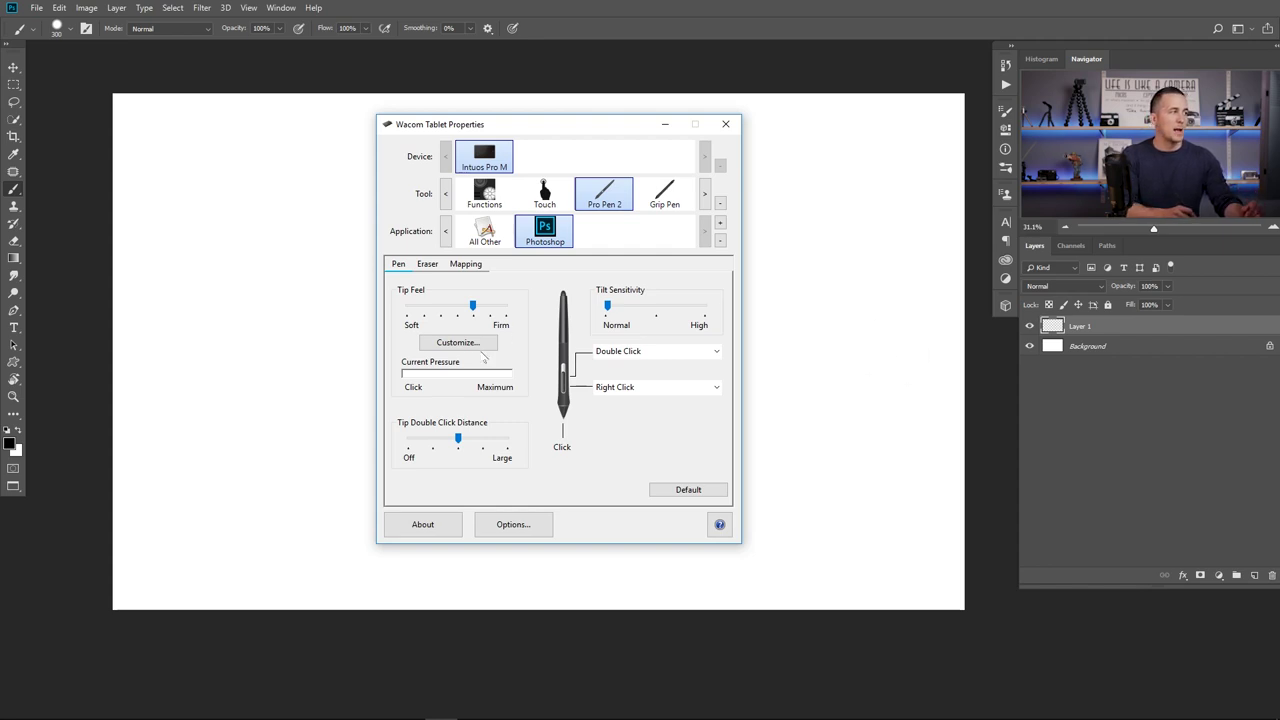
pyautogui.moveTo(610, 278)
pyautogui.mouseDown()
pyautogui.moveTo(392, 404)
pyautogui.moveTo(270, 373)
pyautogui.moveTo(361, 291)
pyautogui.moveTo(608, 397)
pyautogui.moveTo(788, 364)
pyautogui.moveTo(763, 279)
pyautogui.moveTo(687, 390)
pyautogui.moveTo(527, 473)
pyautogui.moveTo(530, 372)
pyautogui.moveTo(687, 270)
pyautogui.moveTo(590, 200)
pyautogui.moveTo(457, 266)
pyautogui.moveTo(409, 449)
pyautogui.moveTo(258, 455)
pyautogui.moveTo(226, 312)
pyautogui.moveTo(345, 245)
pyautogui.moveTo(535, 316)
pyautogui.moveTo(729, 345)
pyautogui.moveTo(822, 272)
pyautogui.moveTo(795, 182)
pyautogui.moveTo(705, 195)
pyautogui.mouseUp()
pyautogui.hotkey('ctrl', 'a')
pyautogui.press('Delete')
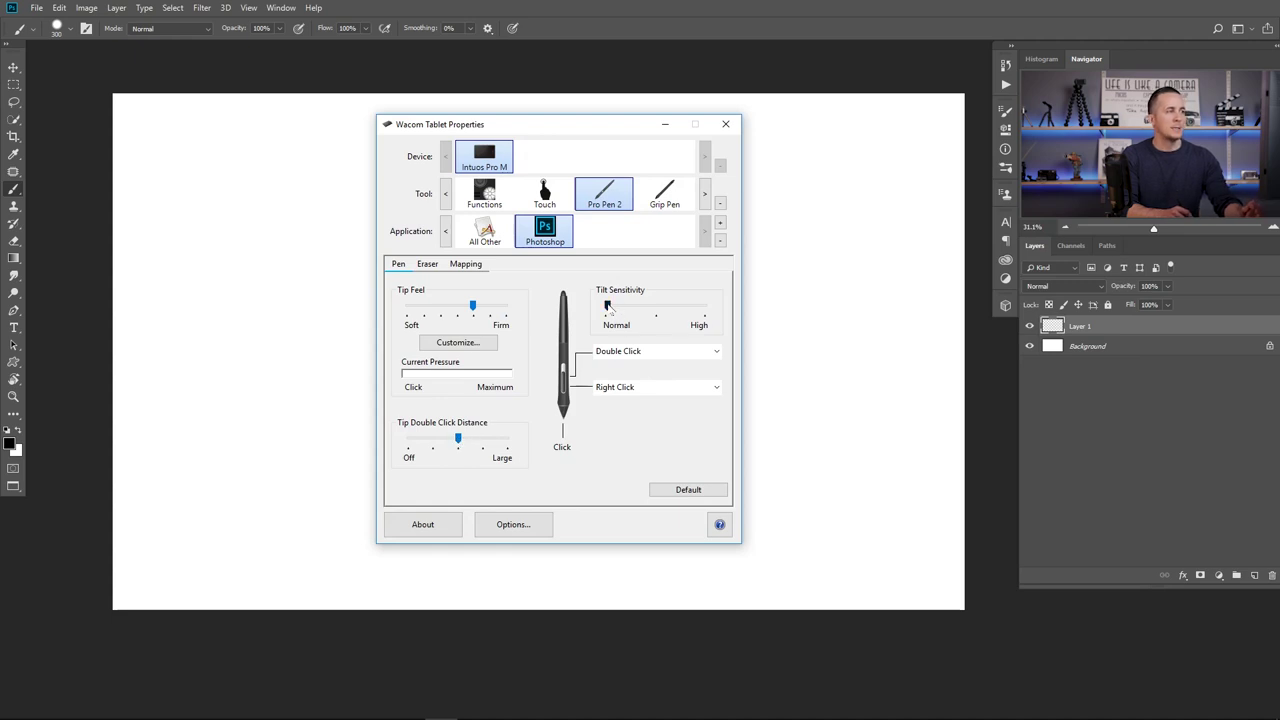
# Return the tilt sensitivity to Normal and view the keyboard functions assignable to the pen's upper side button.
pyautogui.moveTo(691, 311); pyautogui.dragTo(607, 306)
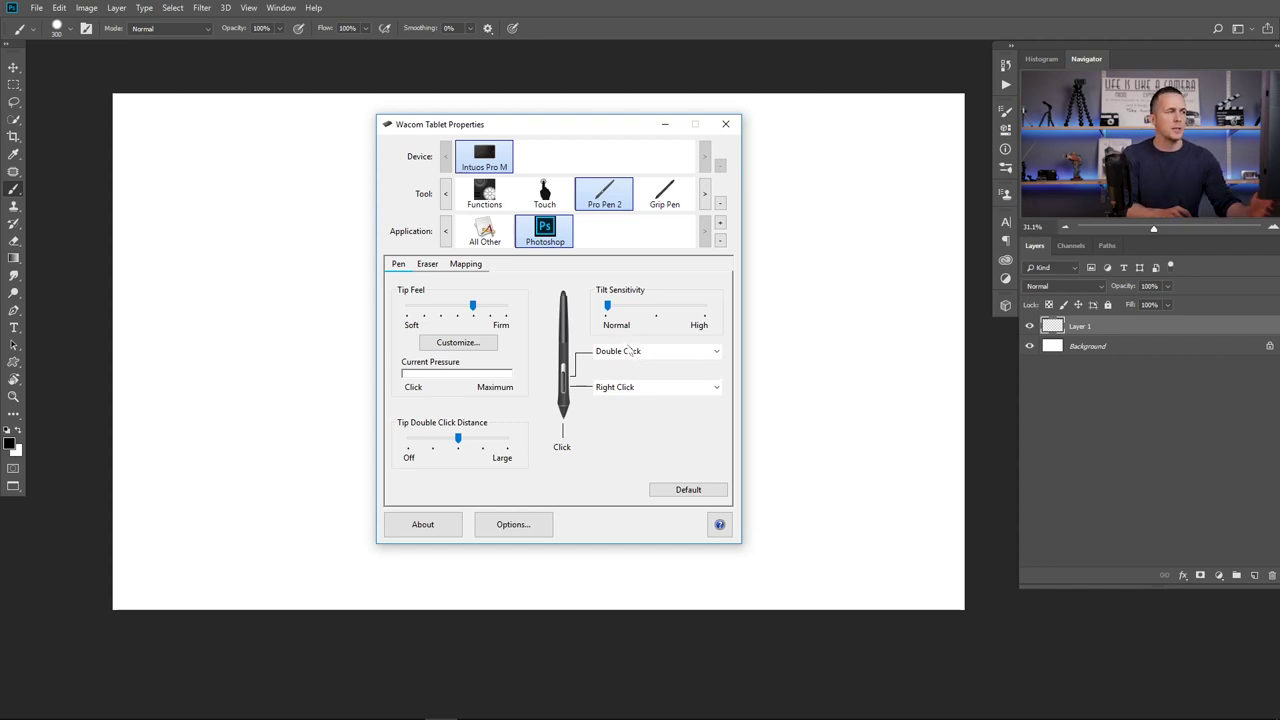
pyautogui.click(628, 350)
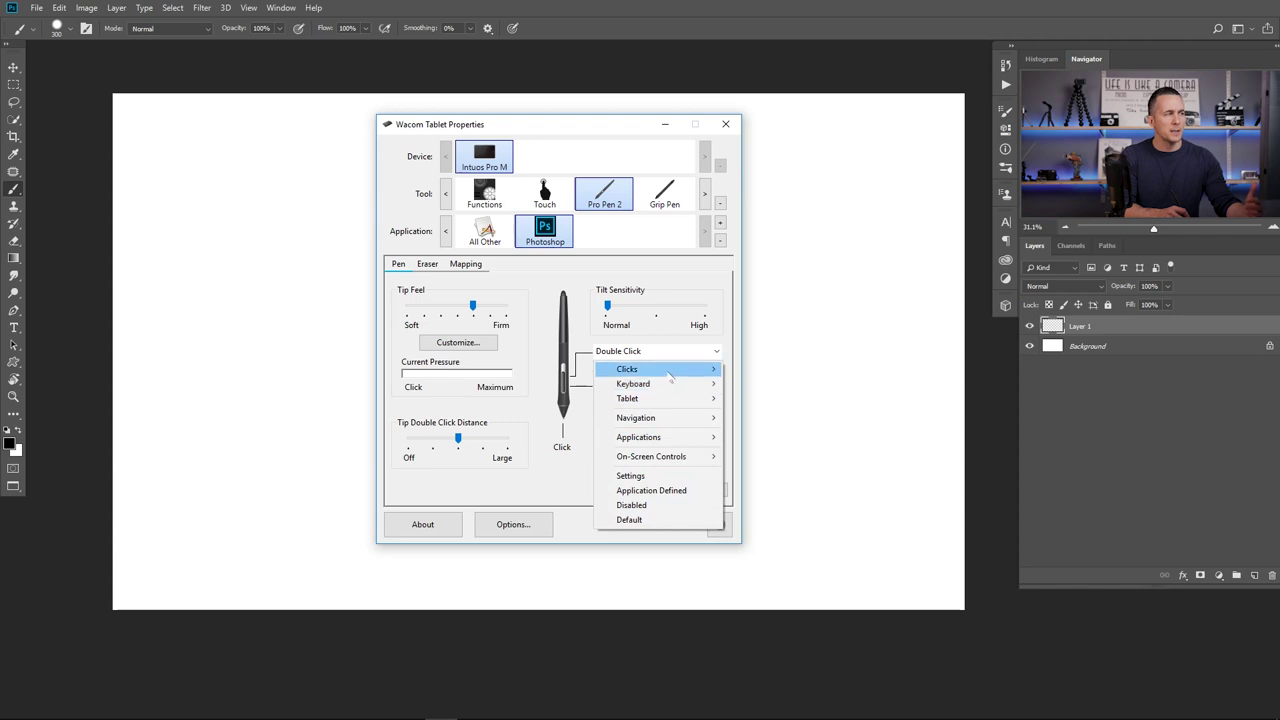
pyautogui.moveTo(665, 385)
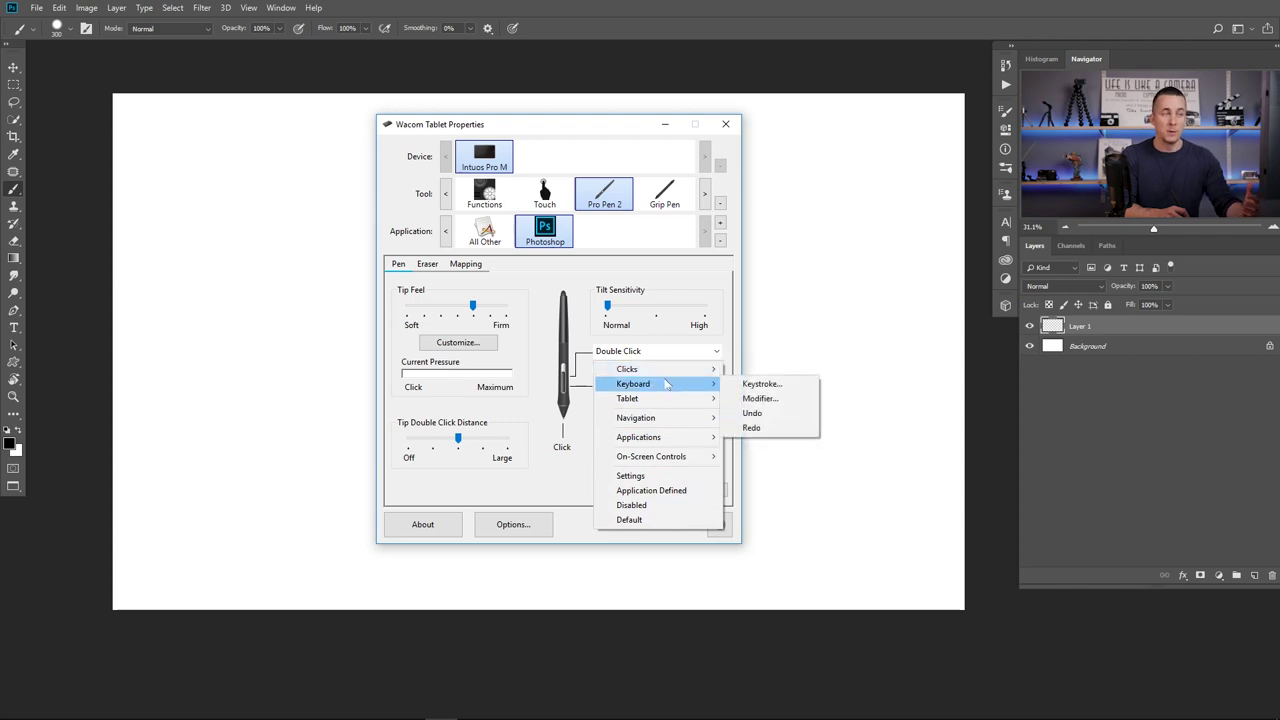
pyautogui.click(572, 483)
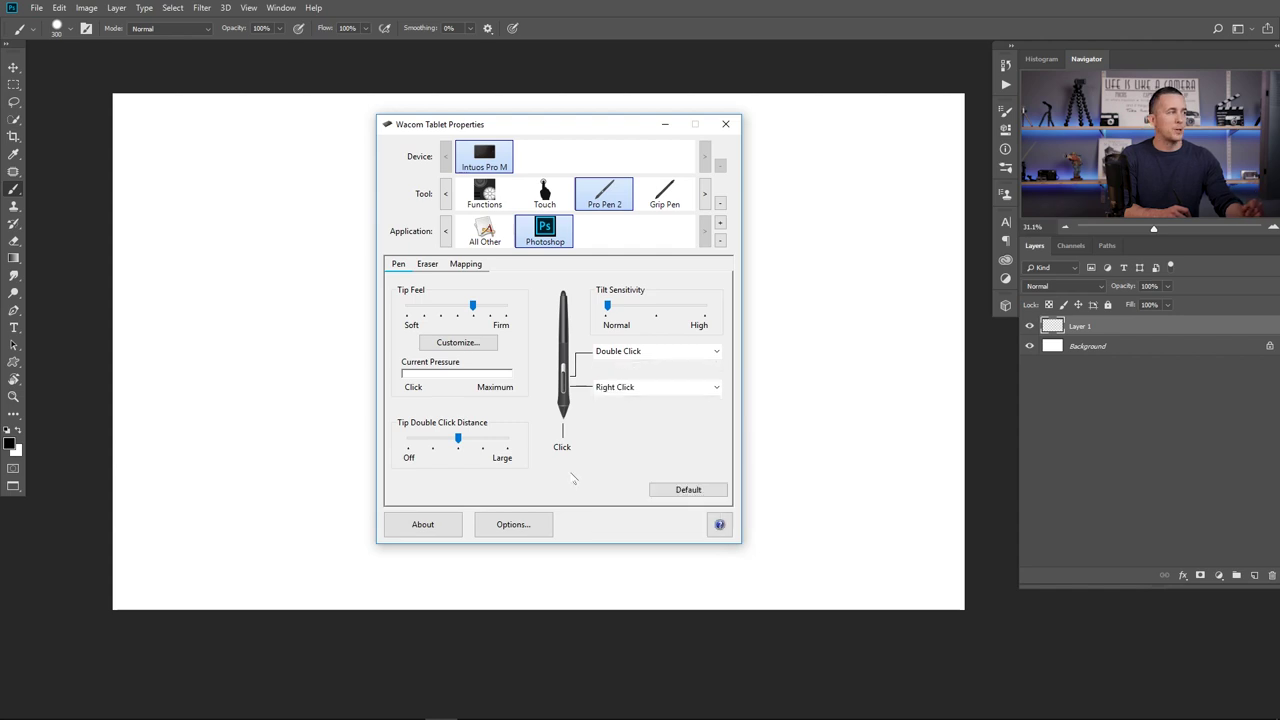
# View the functions assignable to the pen's eraser end, keeping Erase selected.
pyautogui.click(427, 264)
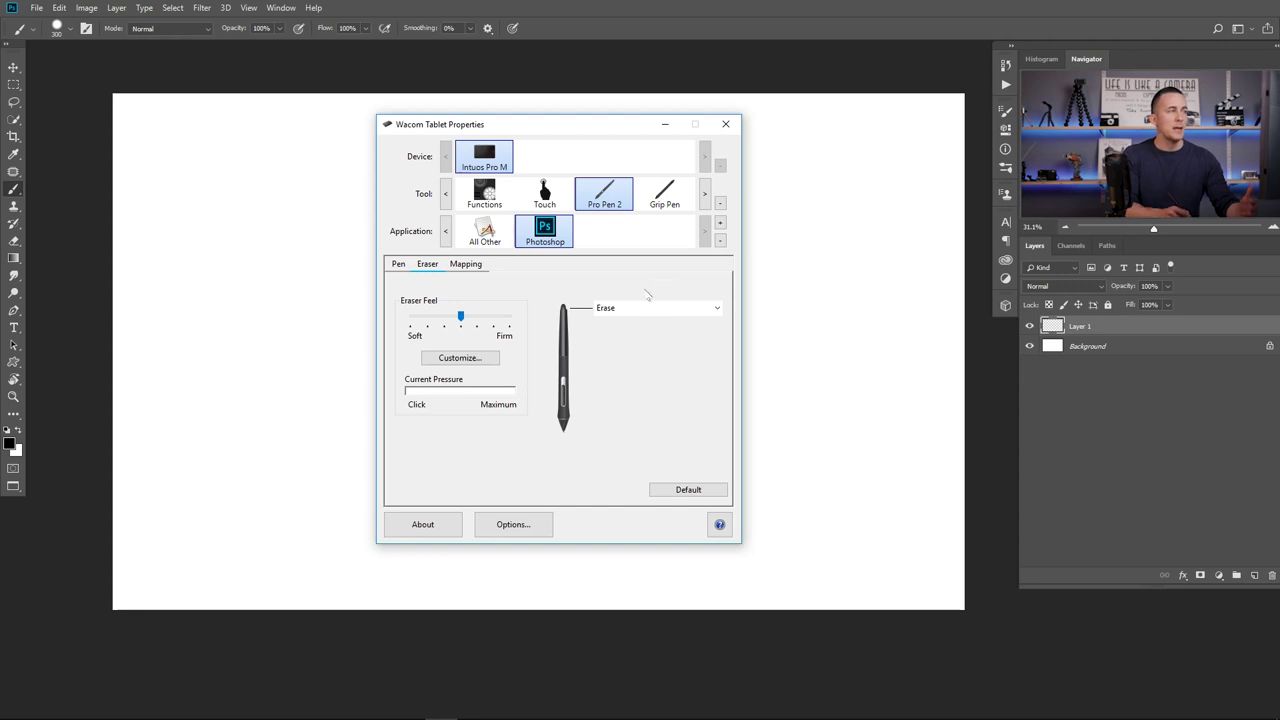
pyautogui.click(690, 311)
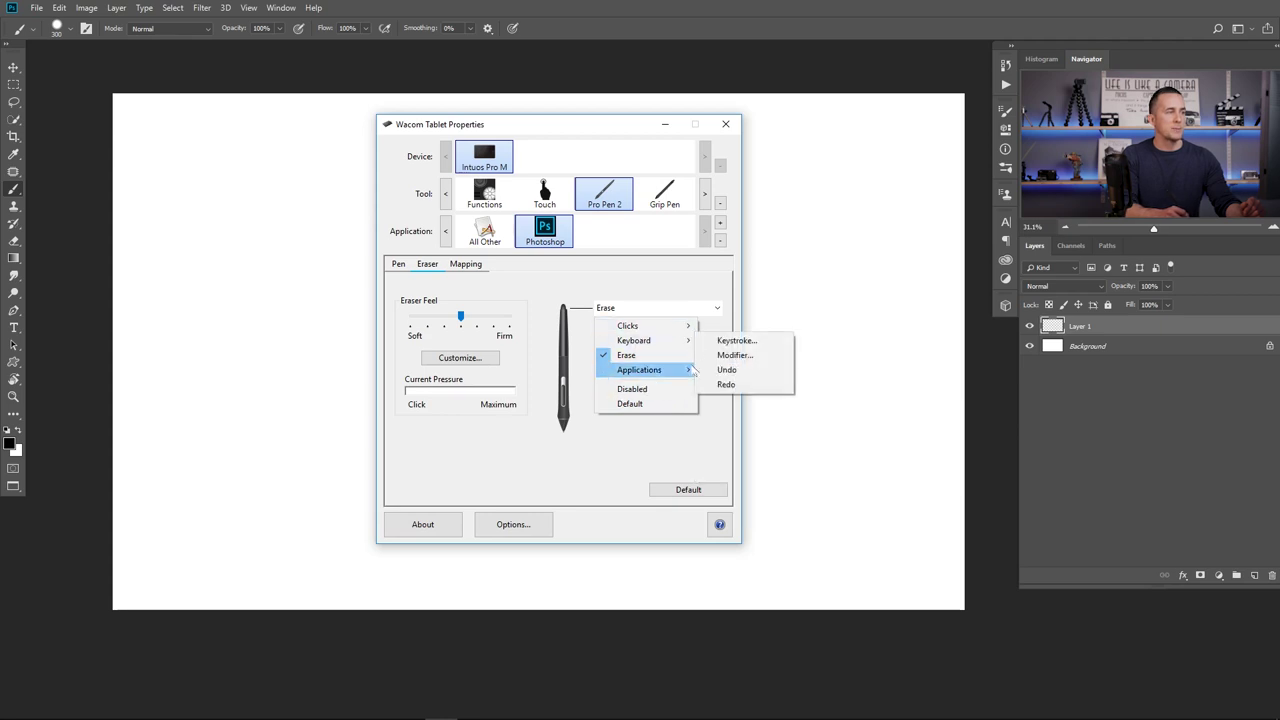
pyautogui.moveTo(678, 326)
pyautogui.click(630, 447)
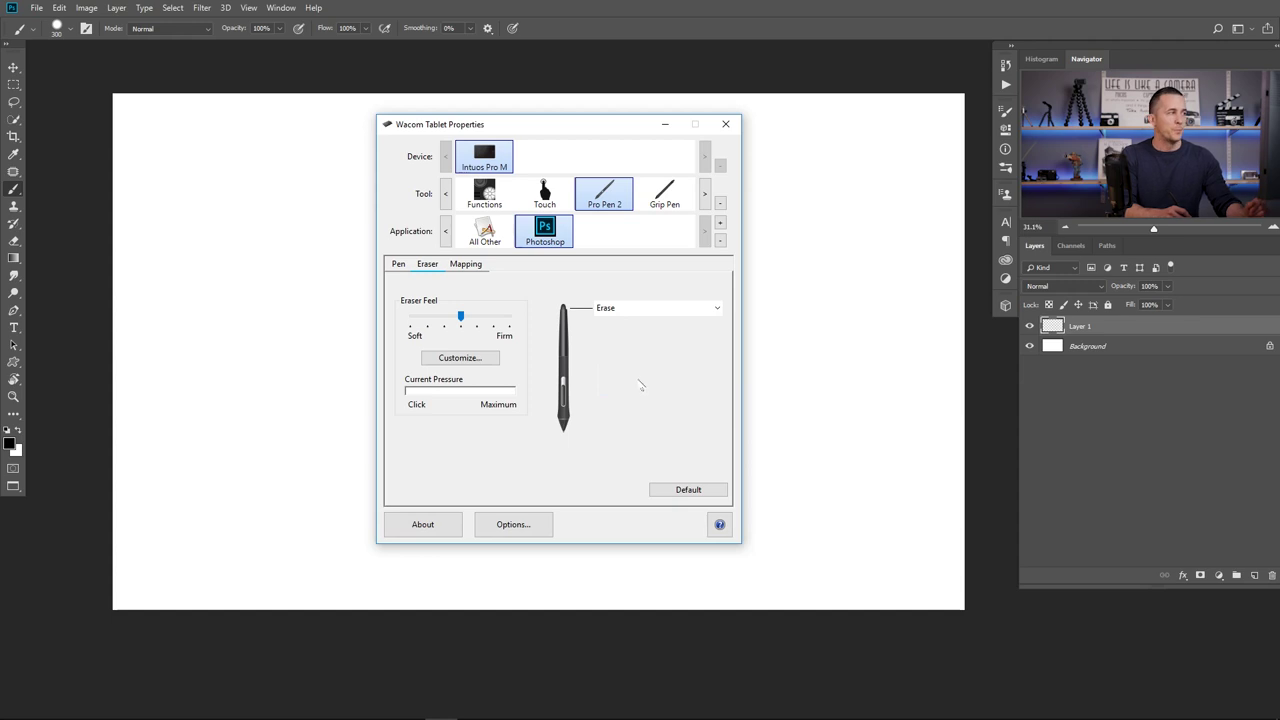
# Examine the Screen Area choices in the pen's mapping settings, keeping Monitor 1.
pyautogui.click(476, 270)
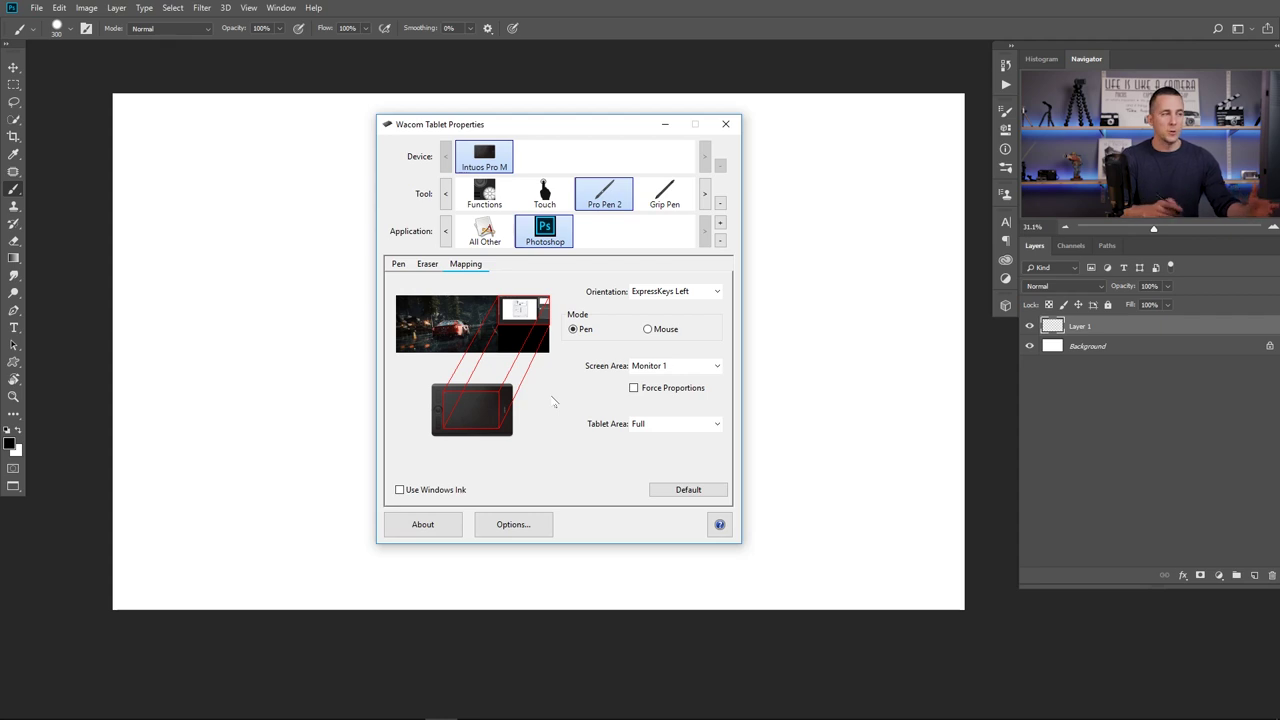
pyautogui.click(660, 368)
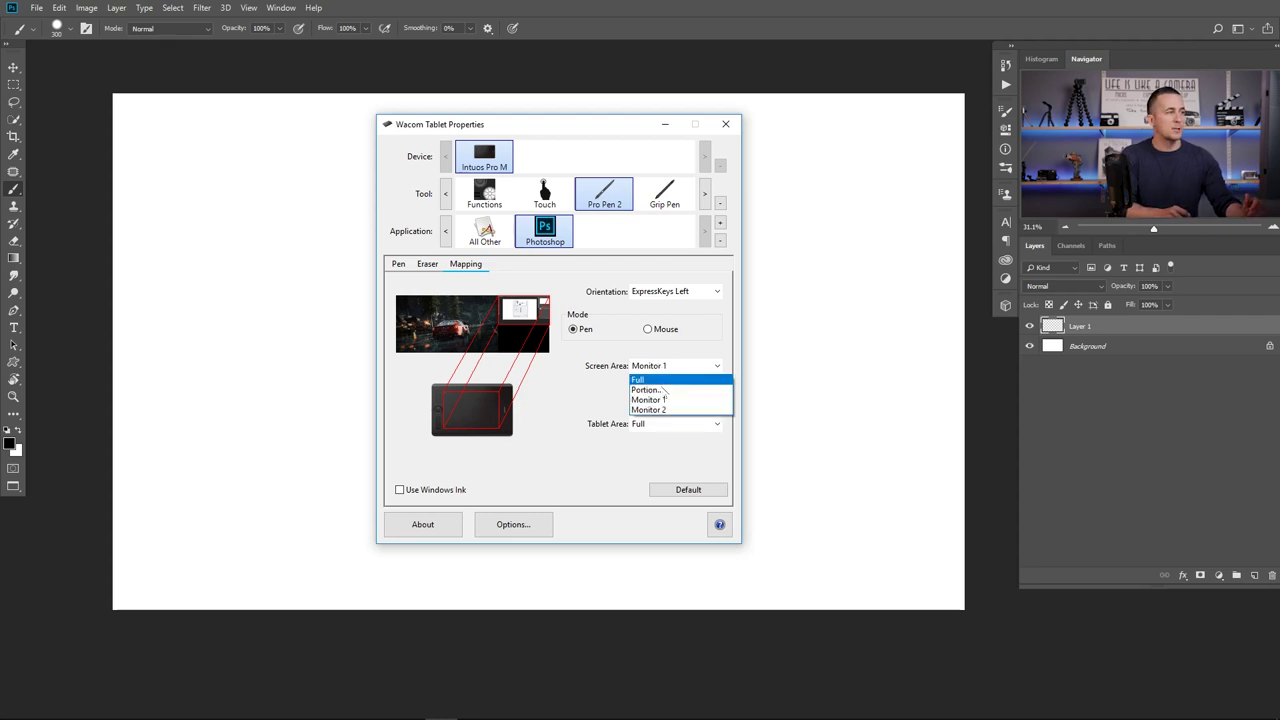
pyautogui.click(646, 386)
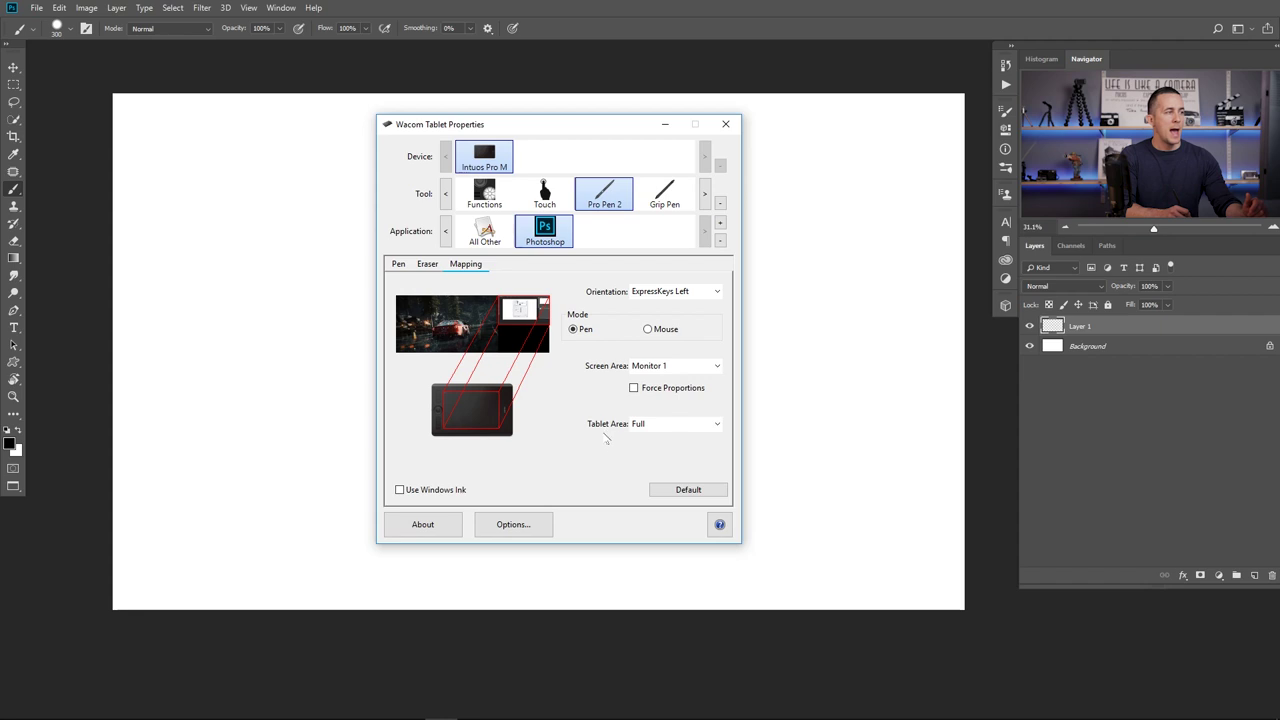
# Try to limit the pen's tablet area to a smaller portion, cancel the change and return to the canvas.
pyautogui.click(672, 425)
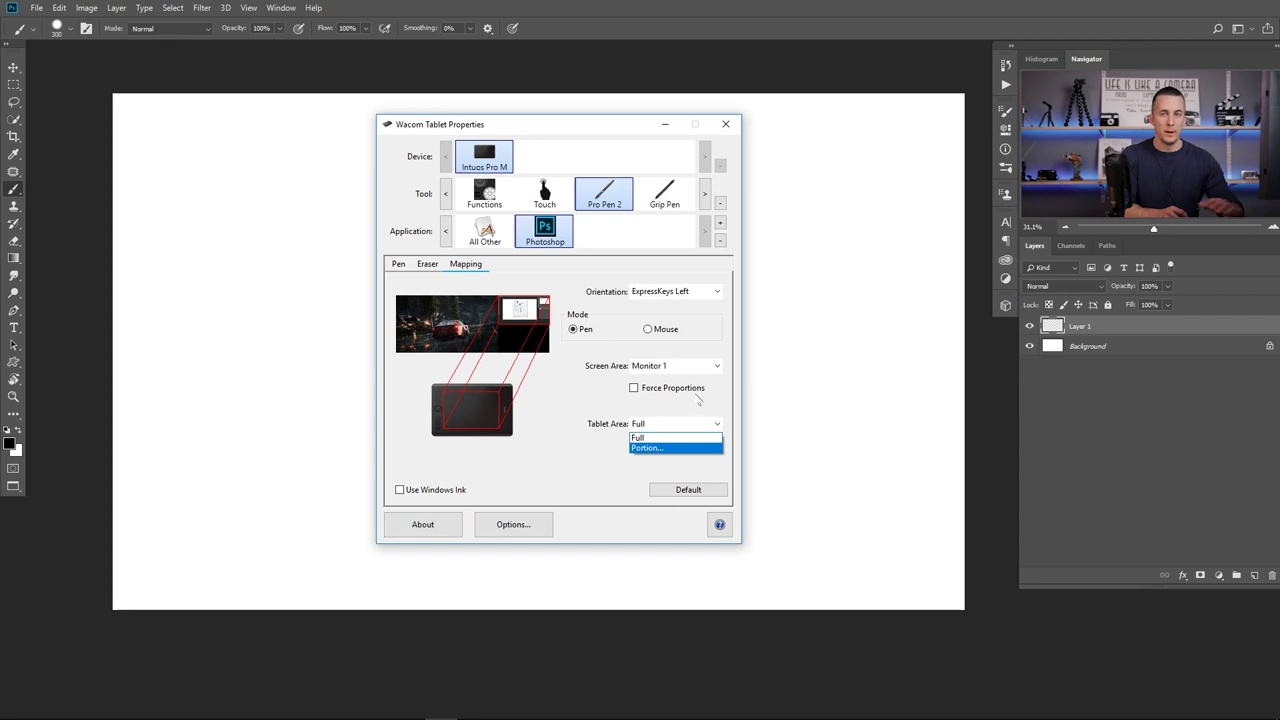
pyautogui.click(641, 449)
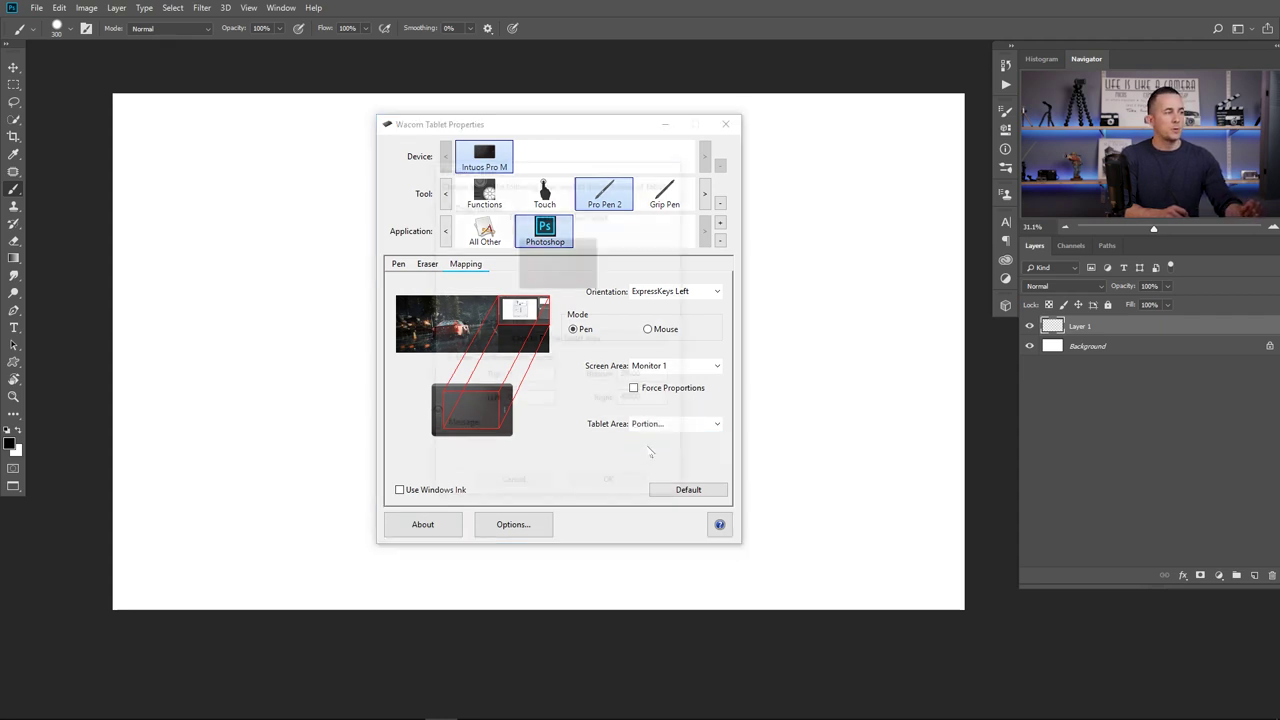
pyautogui.moveTo(584, 278); pyautogui.dragTo(559, 261)
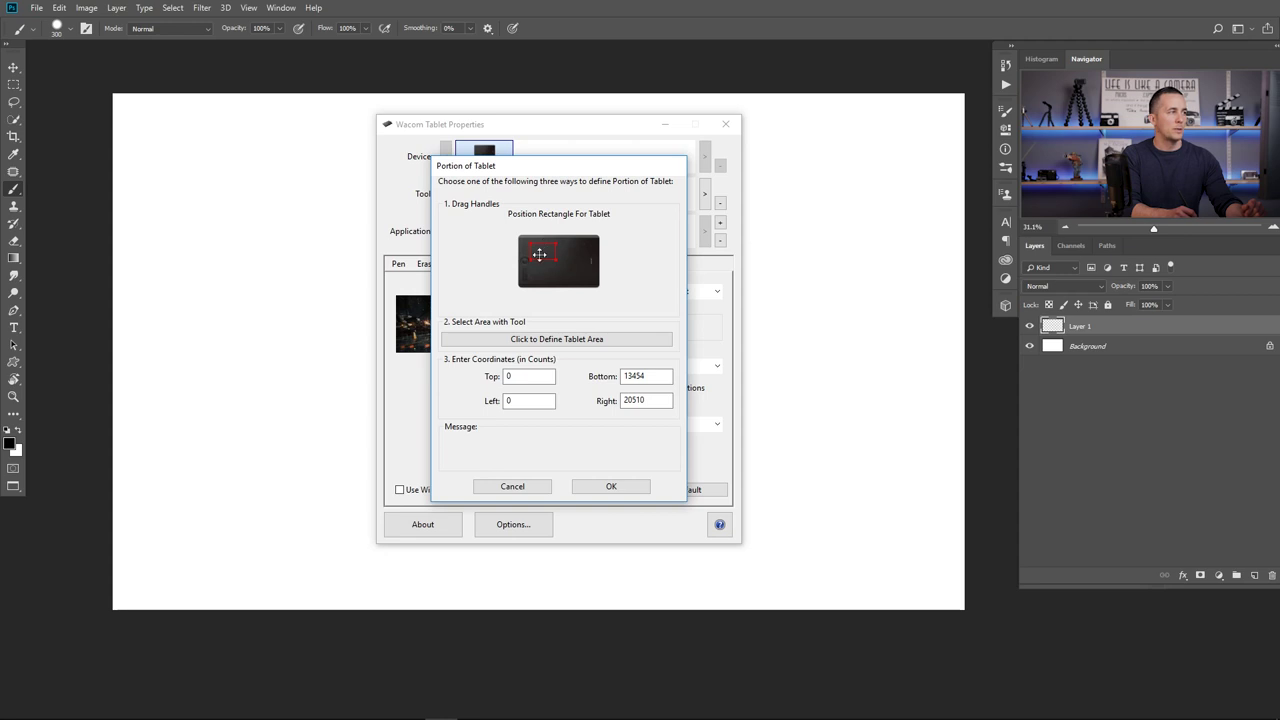
pyautogui.click(514, 486)
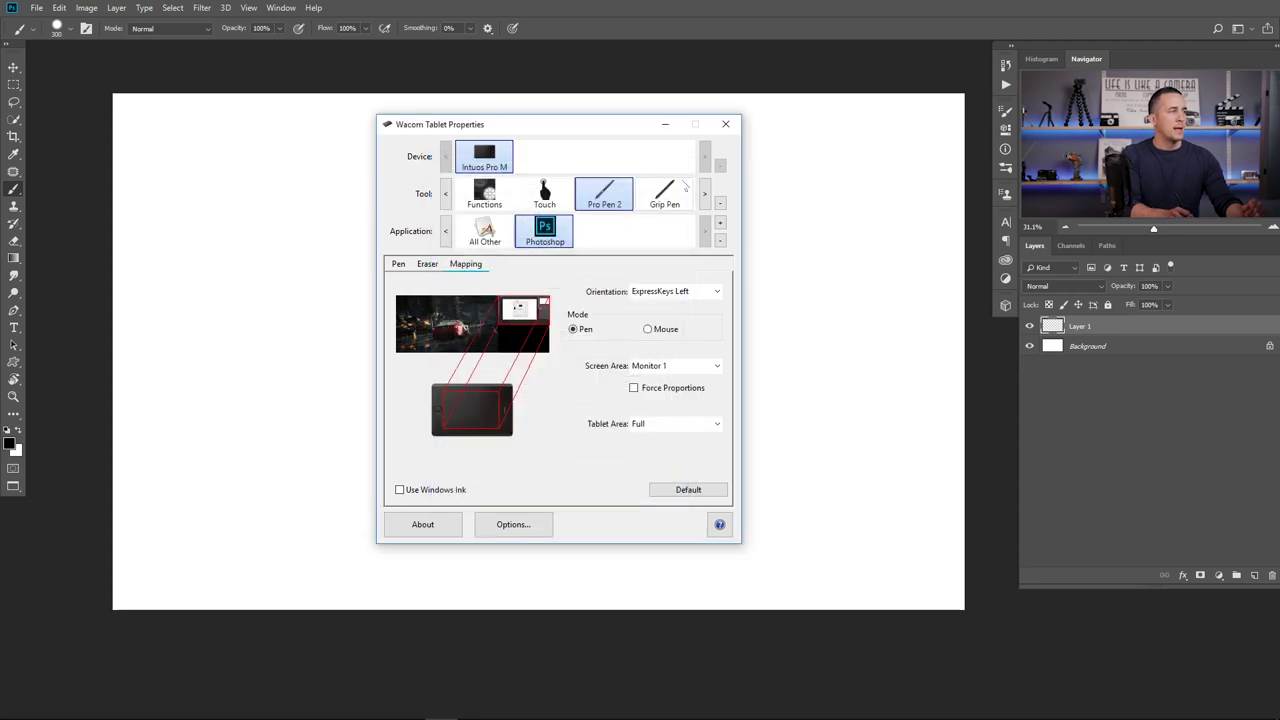
pyautogui.click(776, 208)
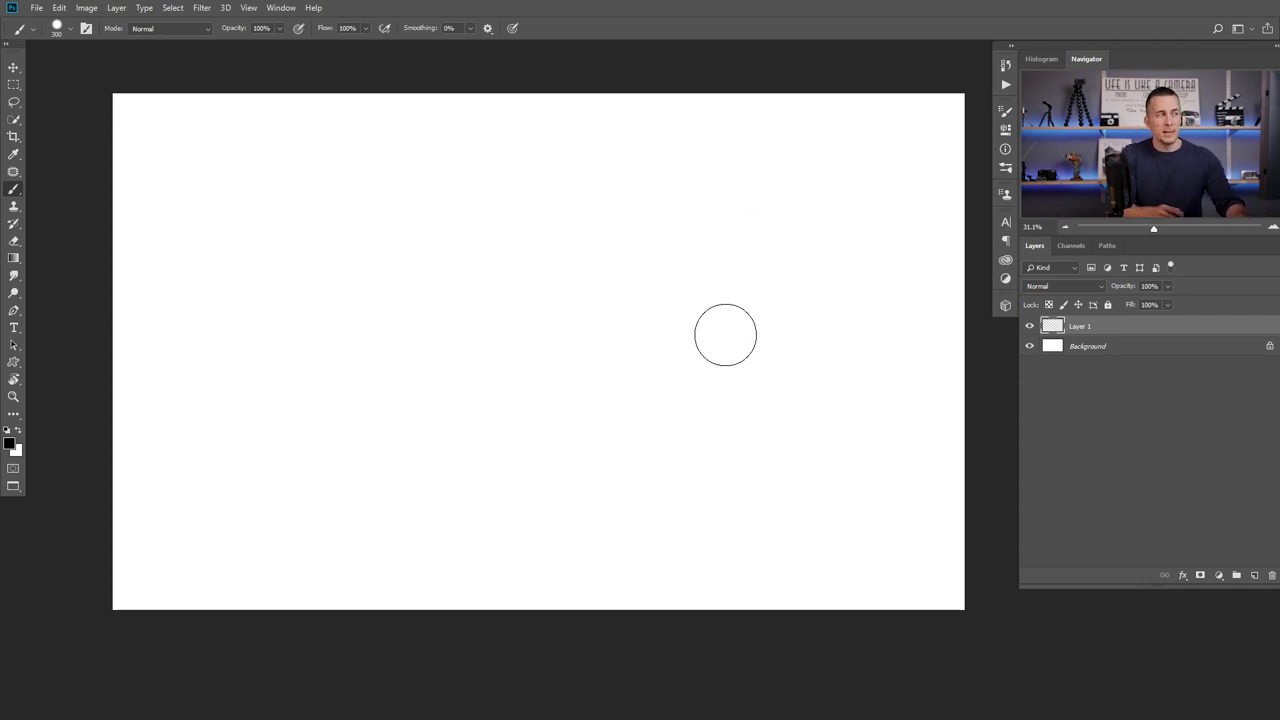
# Review the brush's Shape Dynamics with the size controlled by Pen Pressure and try a test stroke, undoing it.
pyautogui.press('F5')
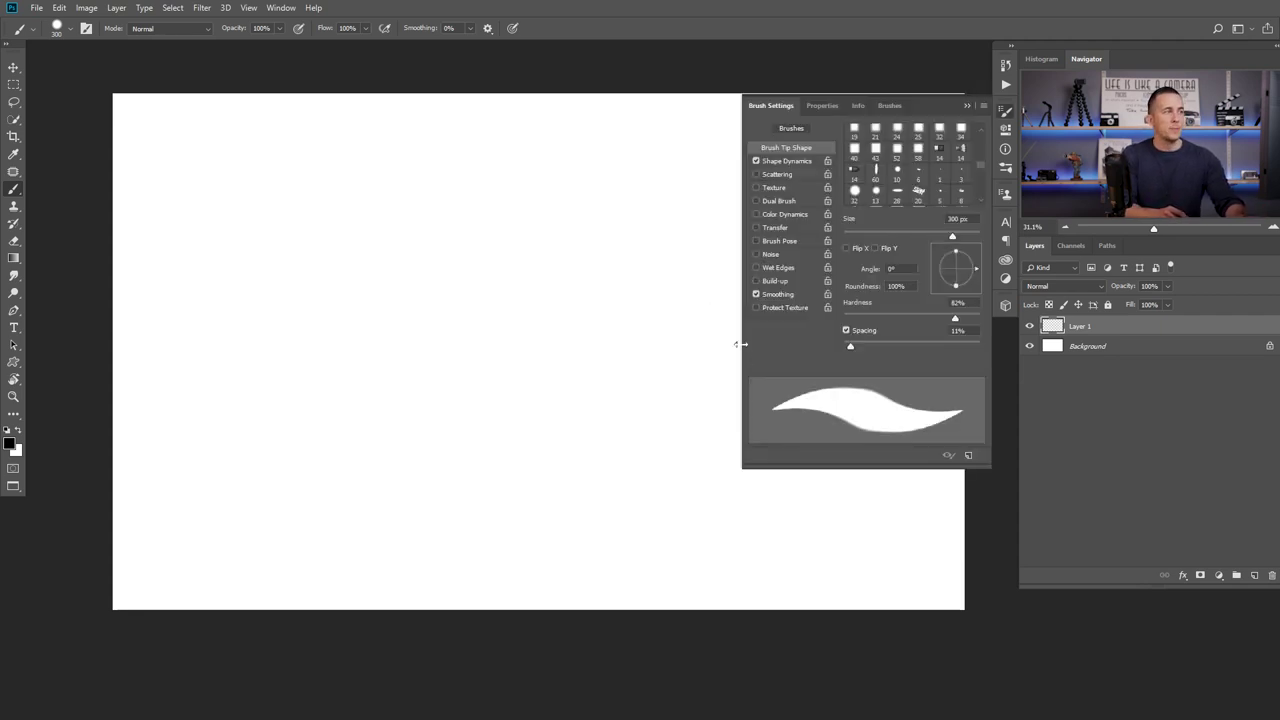
pyautogui.click(783, 160)
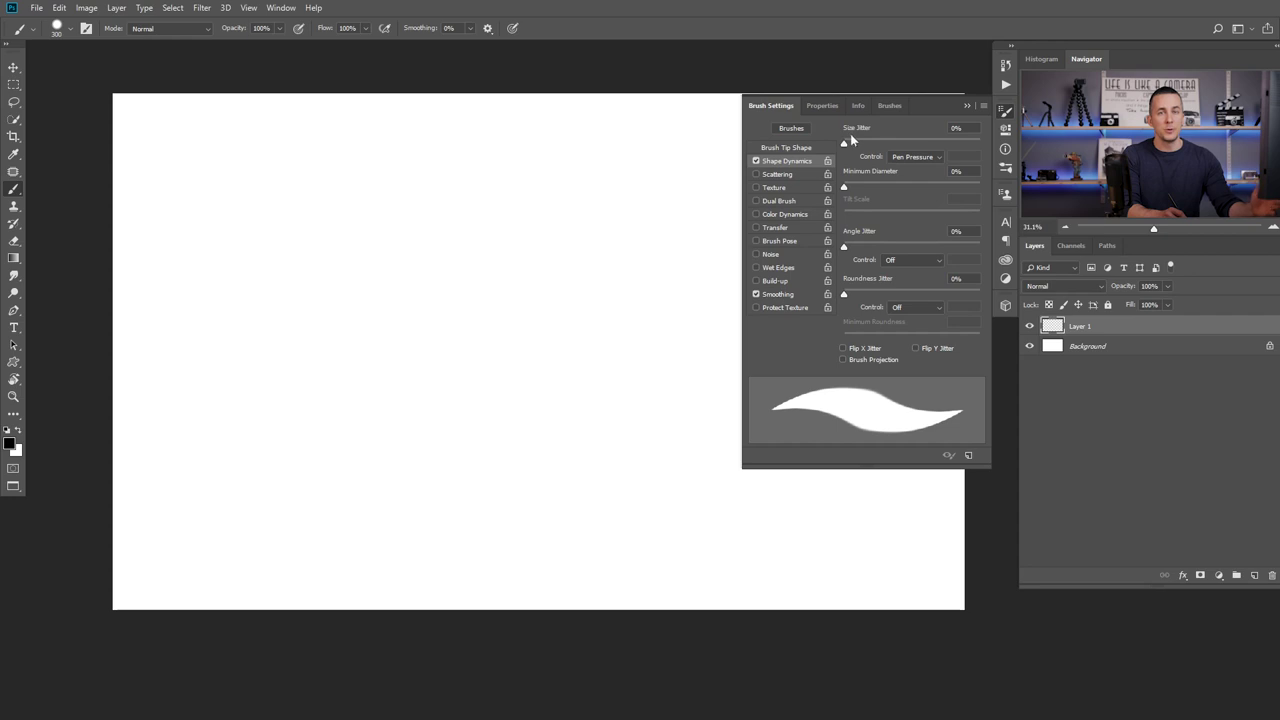
pyautogui.click(912, 156)
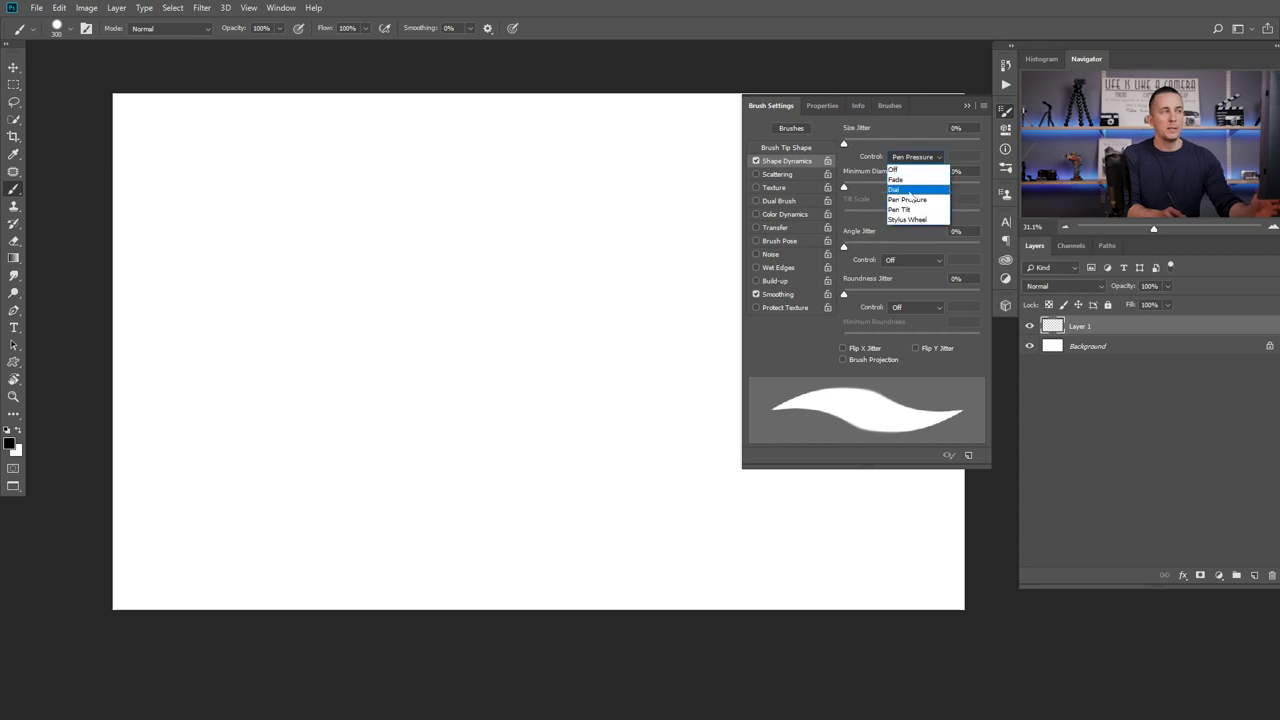
pyautogui.click(912, 180)
pyautogui.moveTo(316, 398)
pyautogui.mouseDown()
pyautogui.moveTo(427, 330)
pyautogui.moveTo(585, 282)
pyautogui.moveTo(477, 261)
pyautogui.moveTo(569, 430)
pyautogui.moveTo(399, 515)
pyautogui.moveTo(421, 437)
pyautogui.moveTo(628, 394)
pyautogui.moveTo(654, 277)
pyautogui.moveTo(640, 234)
pyautogui.moveTo(549, 179)
pyautogui.moveTo(434, 202)
pyautogui.moveTo(427, 298)
pyautogui.moveTo(379, 387)
pyautogui.moveTo(257, 352)
pyautogui.moveTo(339, 279)
pyautogui.moveTo(403, 335)
pyautogui.moveTo(687, 499)
pyautogui.moveTo(686, 519)
pyautogui.moveTo(627, 553)
pyautogui.moveTo(458, 566)
pyautogui.moveTo(297, 553)
pyautogui.moveTo(204, 479)
pyautogui.moveTo(236, 457)
pyautogui.moveTo(296, 466)
pyautogui.moveTo(234, 428)
pyautogui.moveTo(170, 358)
pyautogui.moveTo(235, 224)
pyautogui.moveTo(372, 187)
pyautogui.mouseUp()
pyautogui.press('z')
pyautogui.hotkey('ctrl', 'z')
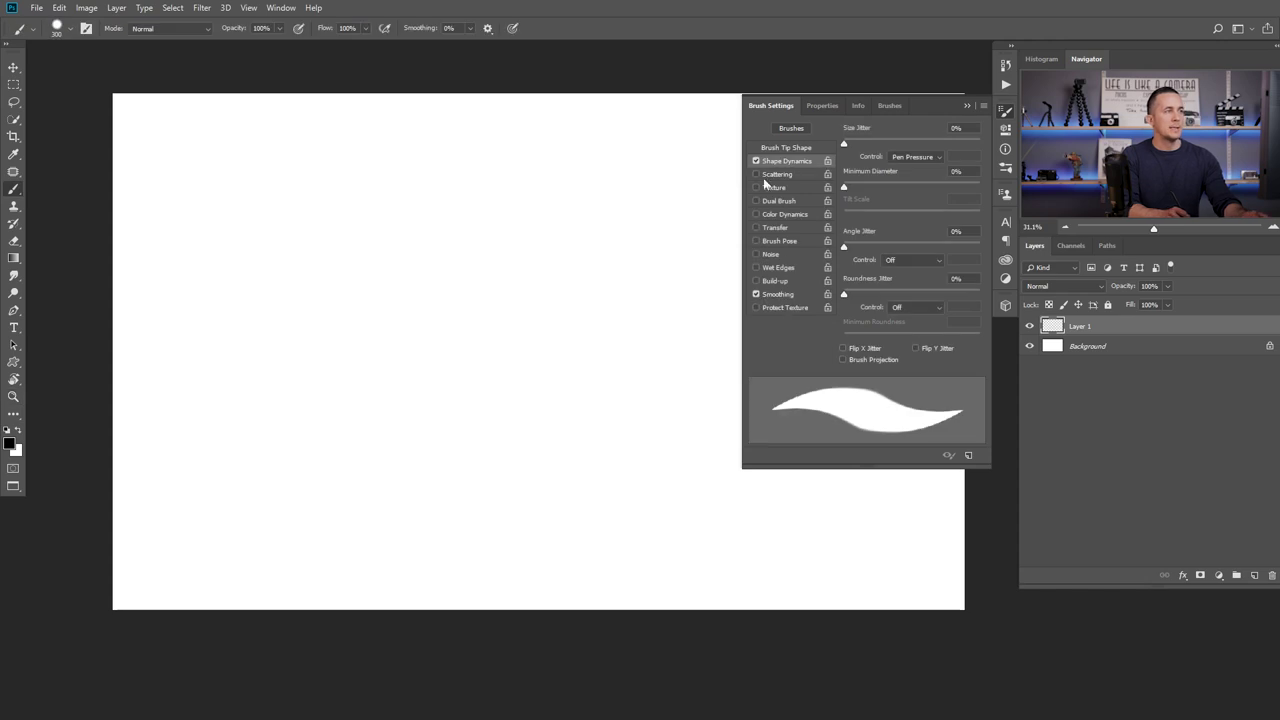
# Turn off Shape Dynamics for the brush and enable Transfer with the opacity jitter controlled by Pen Pressure.
pyautogui.click(757, 161)
pyautogui.click(780, 227)
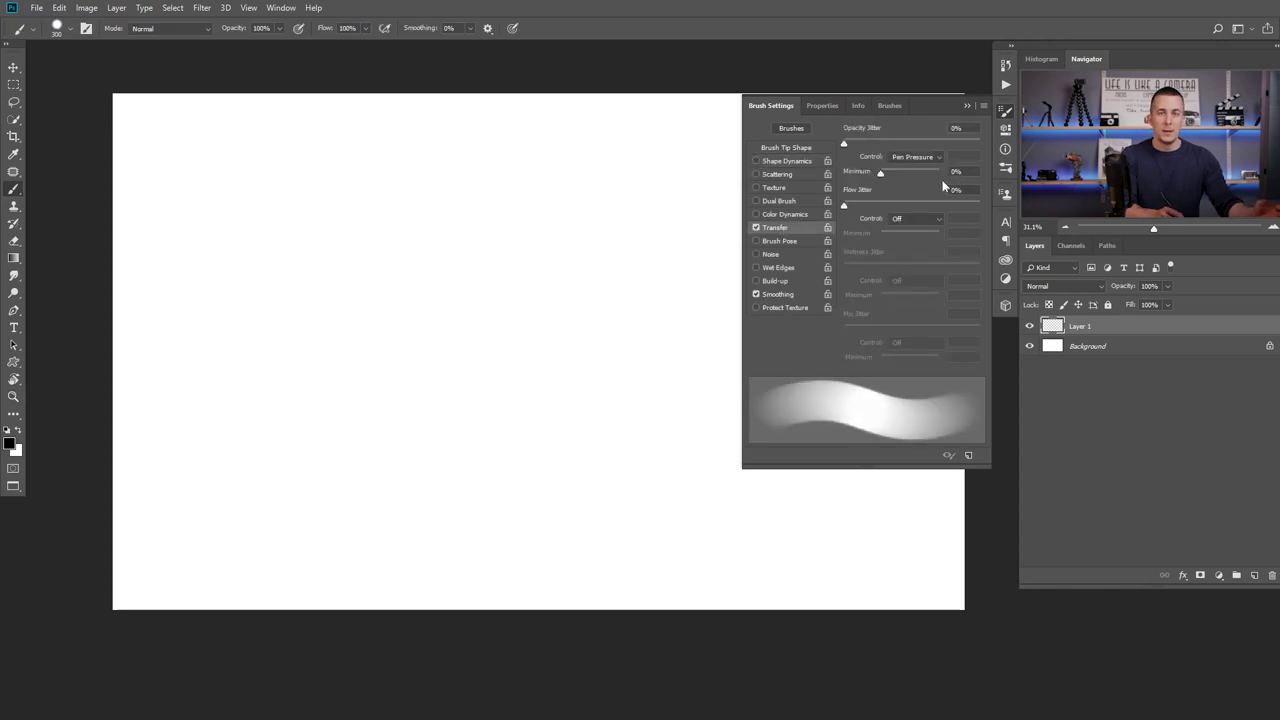
pyautogui.click(890, 157)
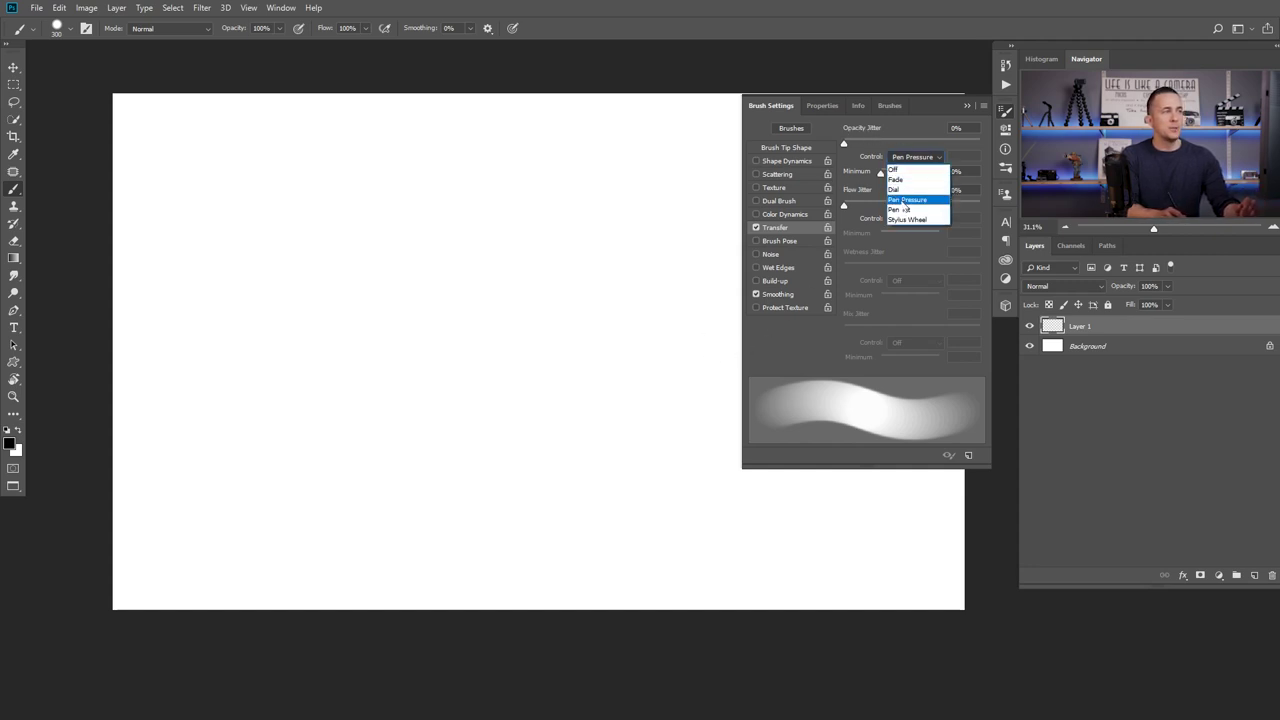
pyautogui.click(907, 199)
# Try pressure-controlled opacity with test strokes on the canvas, undo them and collapse the brush settings.
pyautogui.click(407, 379)
pyautogui.moveTo(318, 378)
pyautogui.mouseDown()
pyautogui.moveTo(379, 331)
pyautogui.moveTo(467, 326)
pyautogui.moveTo(568, 376)
pyautogui.moveTo(639, 306)
pyautogui.moveTo(591, 247)
pyautogui.moveTo(490, 263)
pyautogui.moveTo(398, 219)
pyautogui.moveTo(428, 170)
pyautogui.moveTo(297, 182)
pyautogui.moveTo(311, 307)
pyautogui.moveTo(416, 441)
pyautogui.moveTo(485, 472)
pyautogui.moveTo(632, 476)
pyautogui.moveTo(491, 527)
pyautogui.moveTo(243, 493)
pyautogui.moveTo(199, 285)
pyautogui.moveTo(265, 372)
pyautogui.mouseUp()
pyautogui.hotkey('ctrl', 'z')
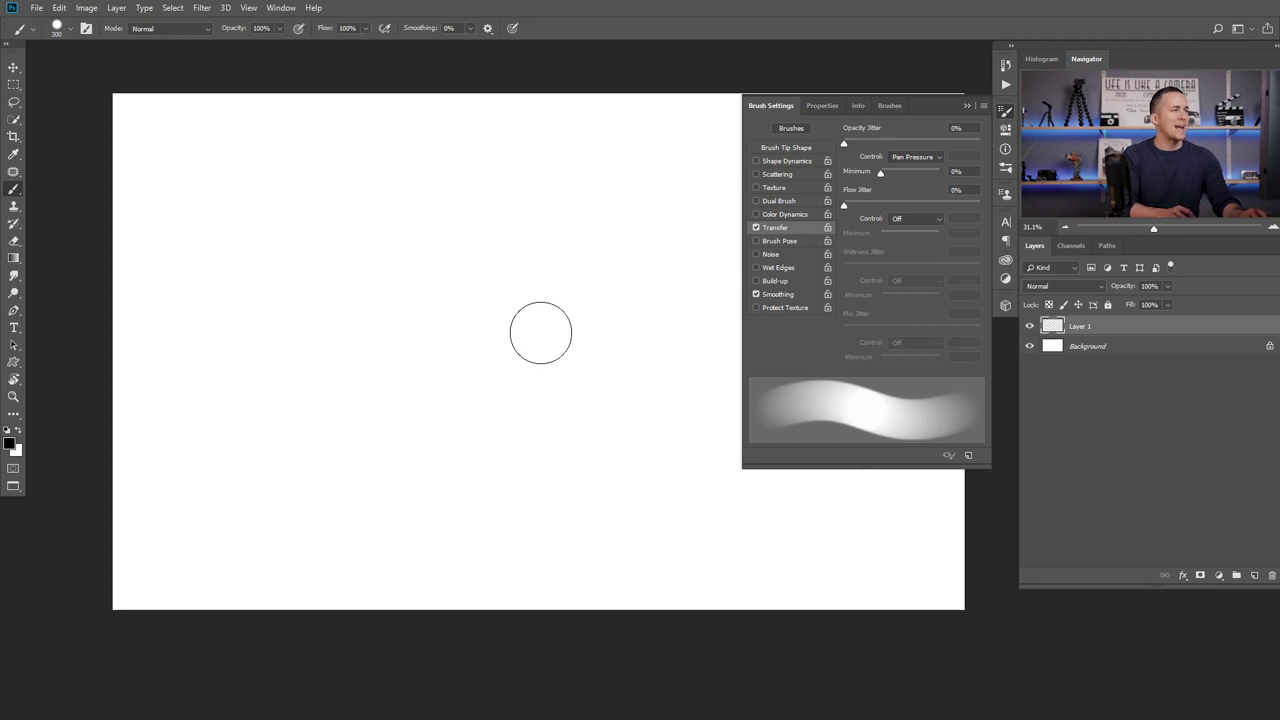
pyautogui.click(967, 105)
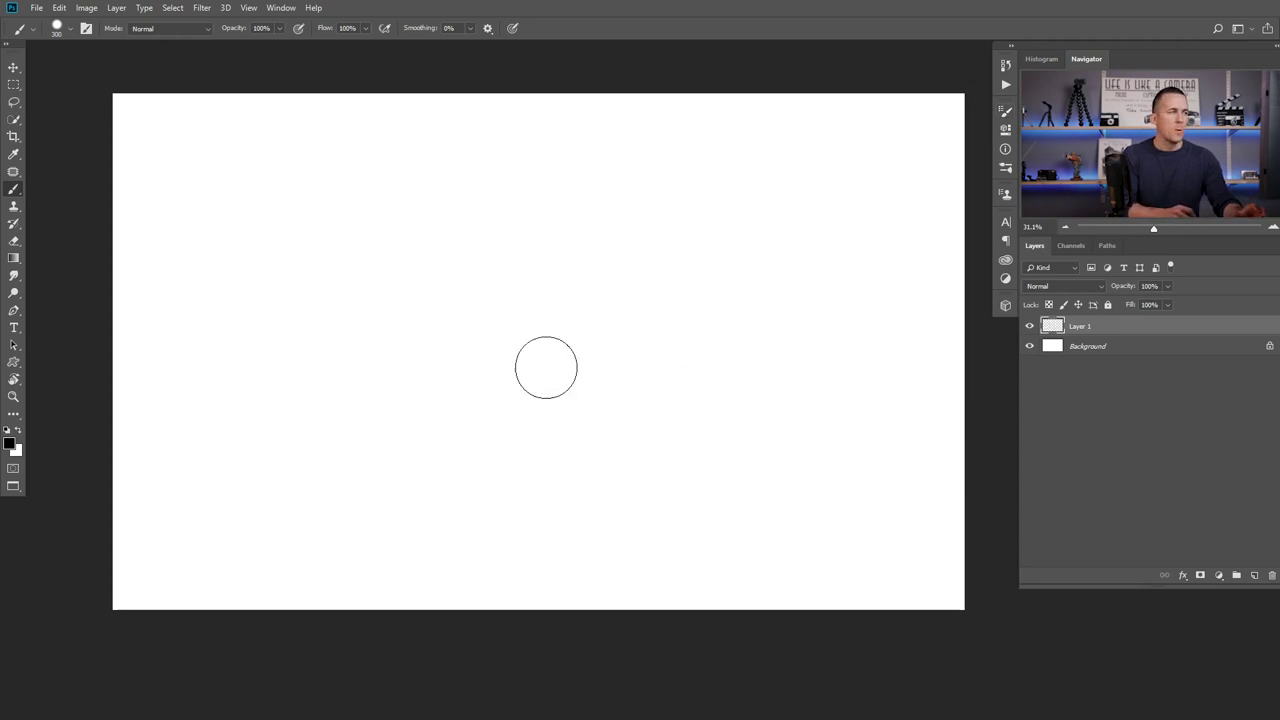
# Paint overlapping test strokes with pressure-controlled opacity on the blank canvas and review the brush's size and hardness.
pyautogui.moveTo(265, 372)
pyautogui.mouseDown()
pyautogui.moveTo(269, 354)
pyautogui.moveTo(407, 245)
pyautogui.moveTo(303, 386)
pyautogui.moveTo(443, 326)
pyautogui.mouseUp()
pyautogui.rightClick(490, 335)
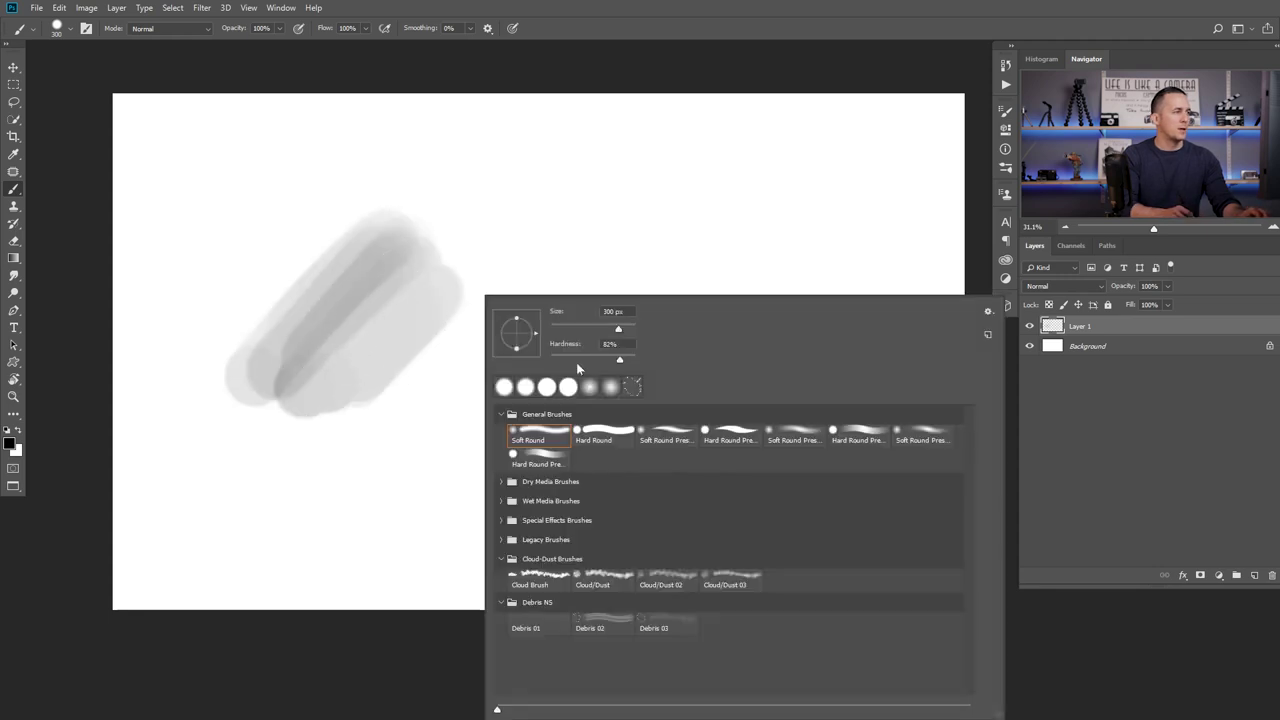
pyautogui.press('Return')
pyautogui.moveTo(416, 425)
pyautogui.mouseDown()
pyautogui.moveTo(480, 356)
pyautogui.moveTo(509, 342)
pyautogui.moveTo(501, 361)
pyautogui.moveTo(530, 356)
pyautogui.moveTo(637, 275)
pyautogui.moveTo(705, 250)
pyautogui.moveTo(707, 440)
pyautogui.moveTo(677, 482)
pyautogui.moveTo(650, 446)
pyautogui.moveTo(610, 463)
pyautogui.moveTo(604, 431)
pyautogui.moveTo(558, 461)
pyautogui.moveTo(469, 461)
pyautogui.moveTo(455, 441)
pyautogui.moveTo(497, 385)
pyautogui.mouseUp()
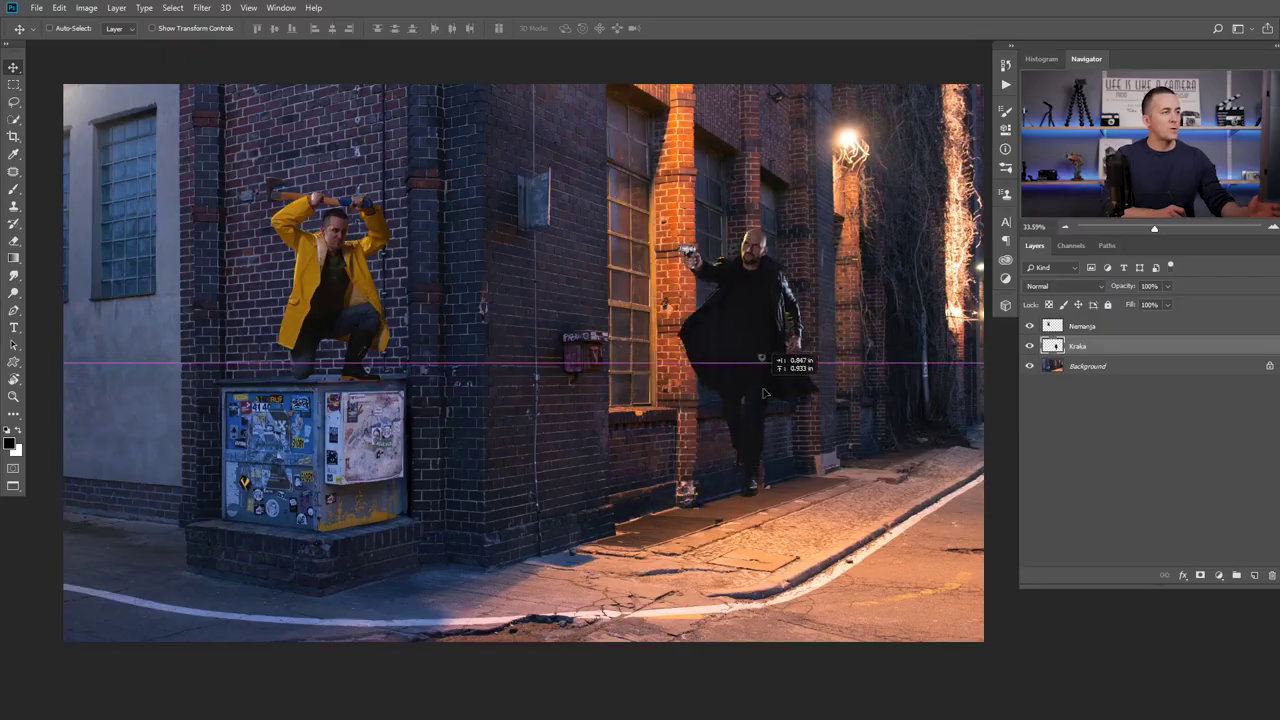
# Move the man in the black coat down onto the sidewalk and select the layer of the man in the yellow coat.
pyautogui.moveTo(763, 393); pyautogui.dragTo(702, 453)
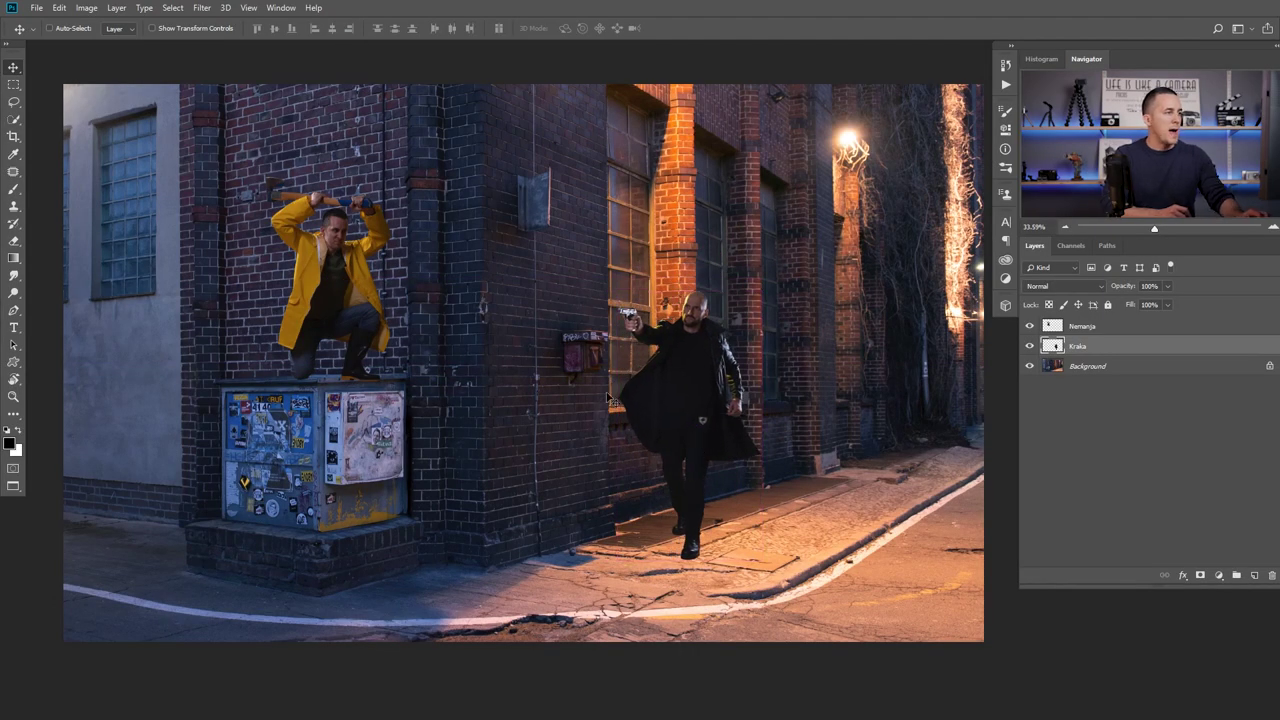
pyautogui.scroll(5, 321, 357)
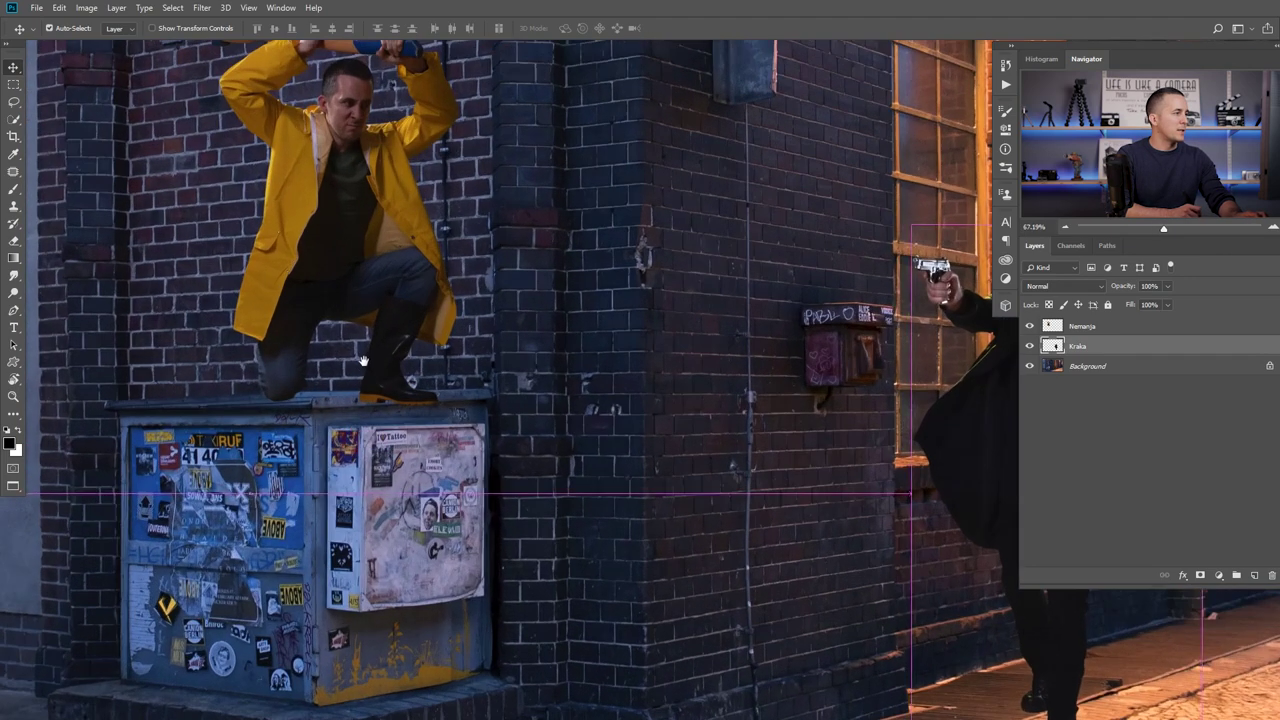
pyautogui.moveTo(466, 335); pyautogui.dragTo(498, 332)
pyautogui.keyDown('ctrl'); pyautogui.click(510, 340); pyautogui.keyUp('ctrl')
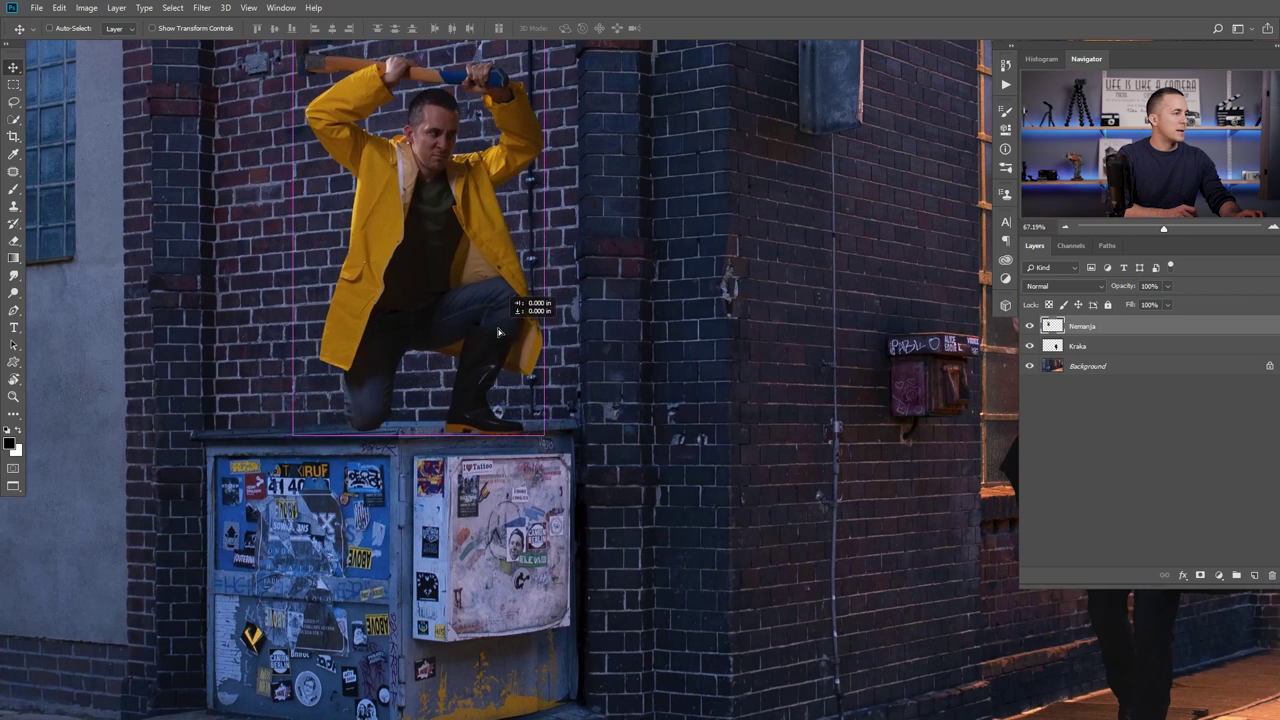
pyautogui.scroll(3, 497, 332)
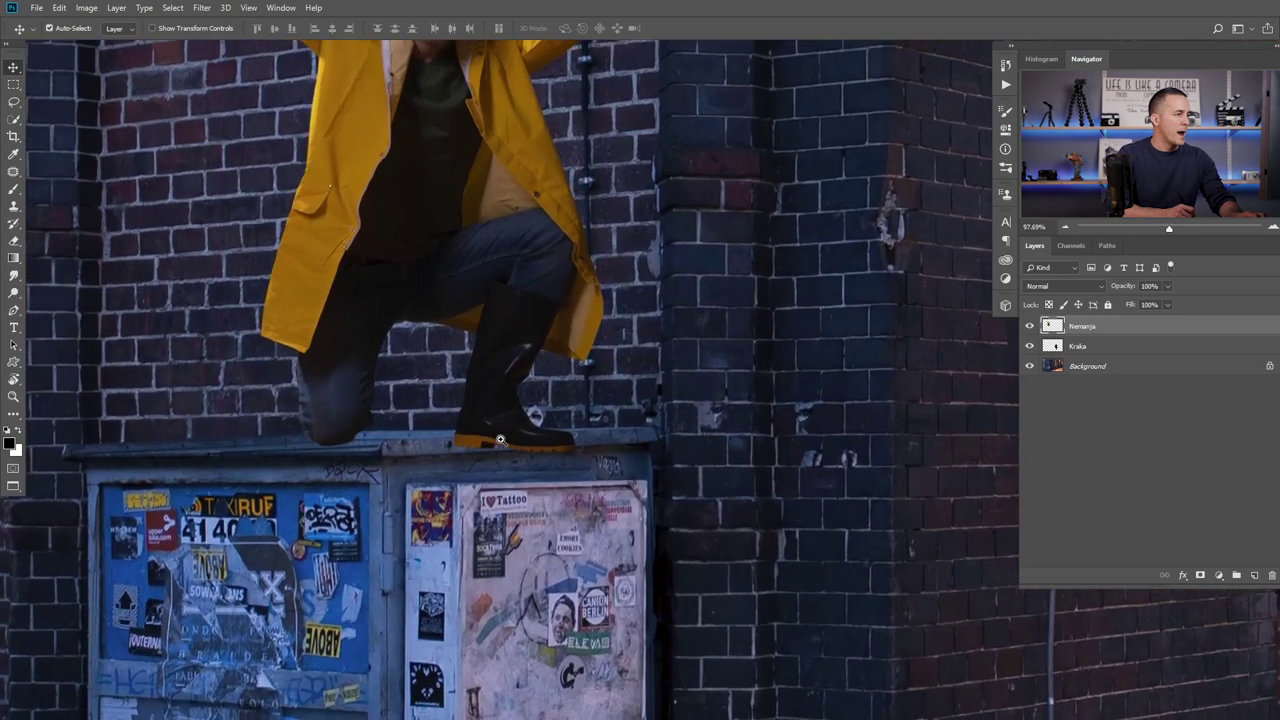
pyautogui.scroll(-5, 592, 427)
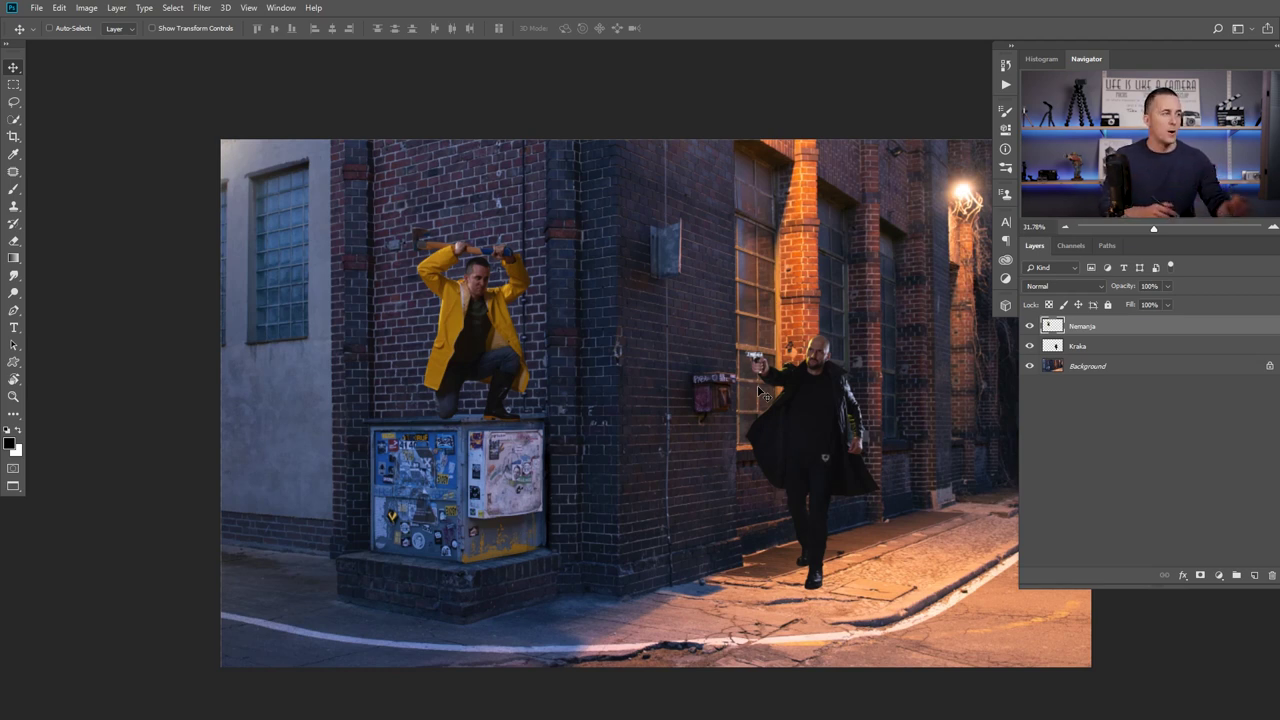
pyautogui.moveTo(791, 394); pyautogui.dragTo(697, 344)
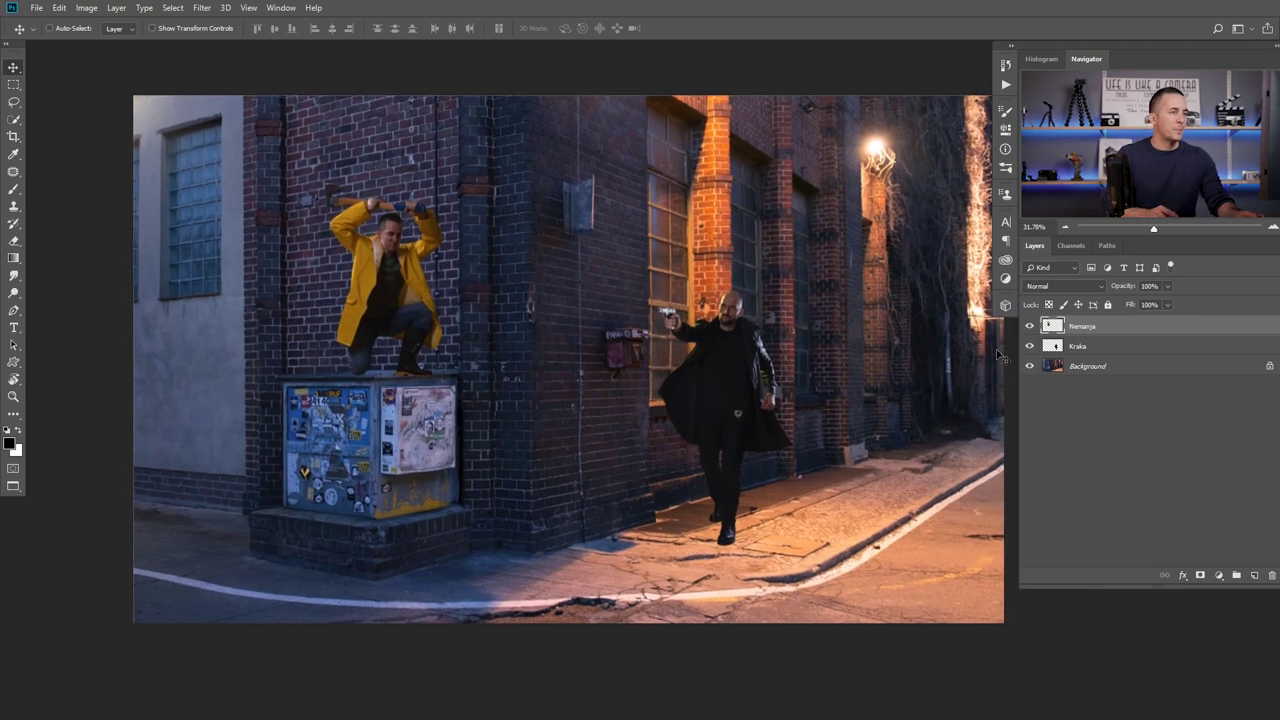
# Add a layer mask to the layer of the man in the yellow coat.
pyautogui.click(1076, 347)
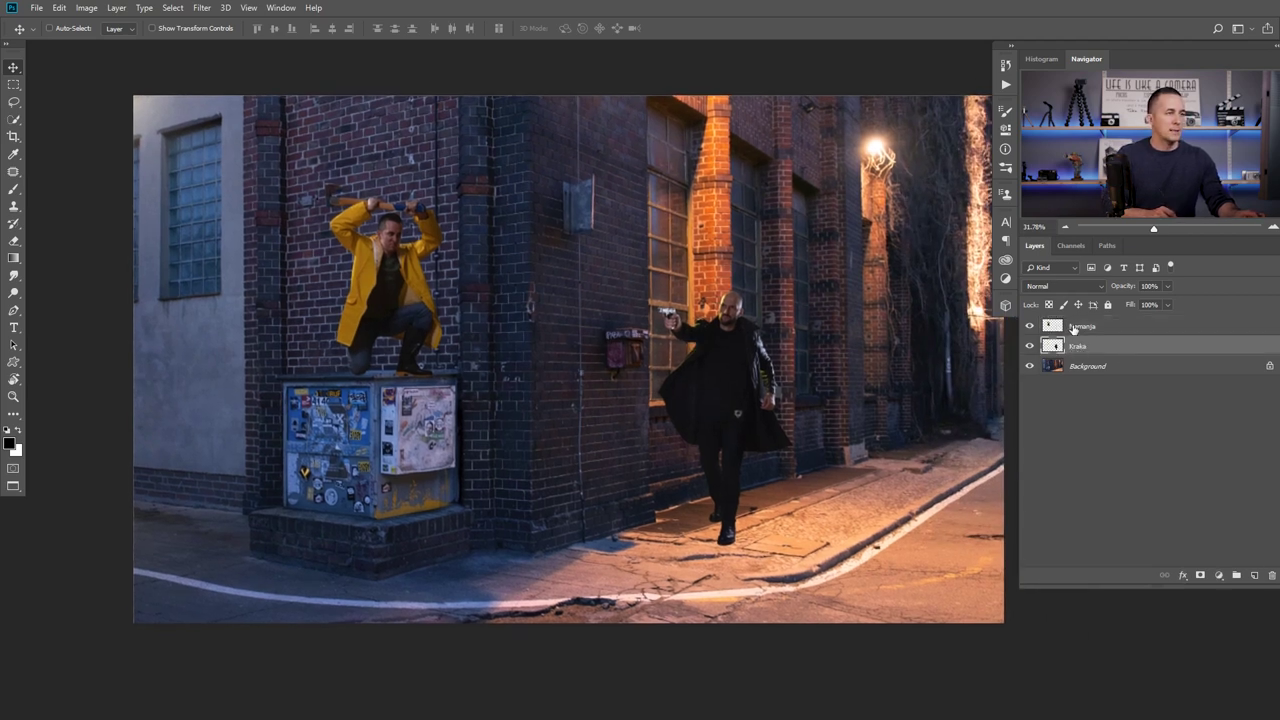
pyautogui.click(1076, 327)
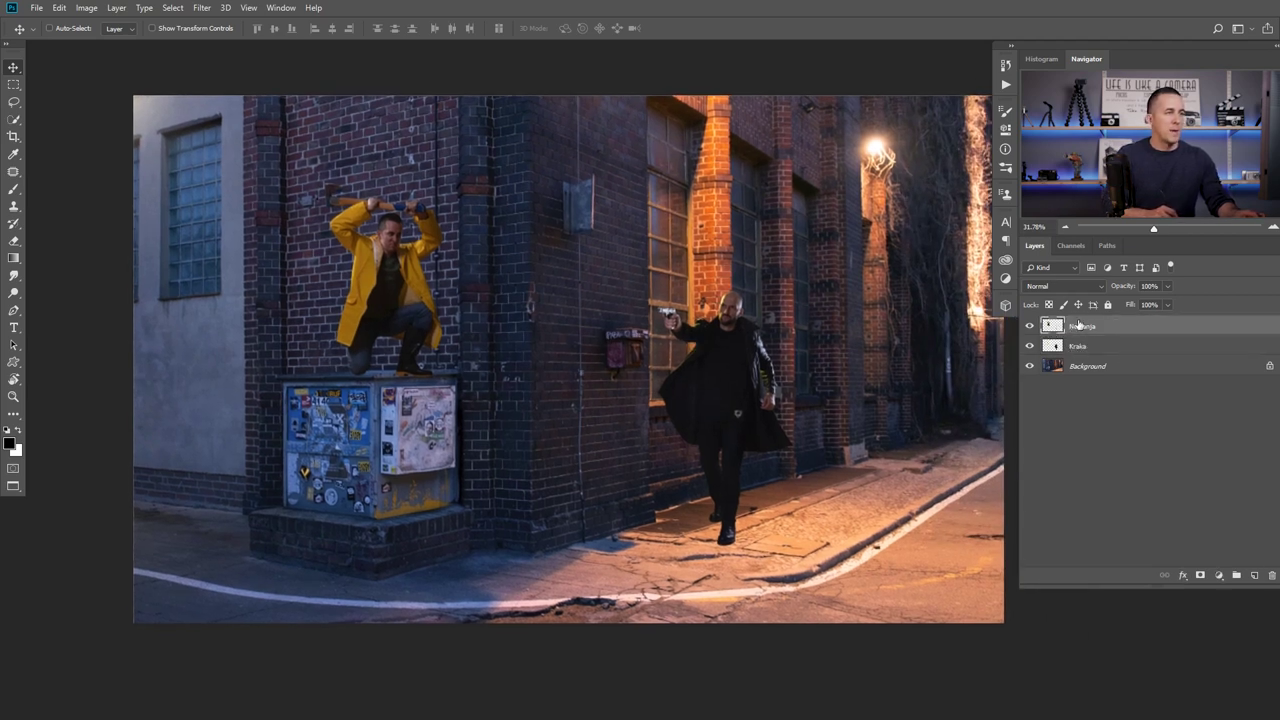
pyautogui.click(1200, 577)
# Mask out the boot's orange sole along the cabinet's upper edge with a 44 px brush painting black.
pyautogui.scroll(5, 464, 393)
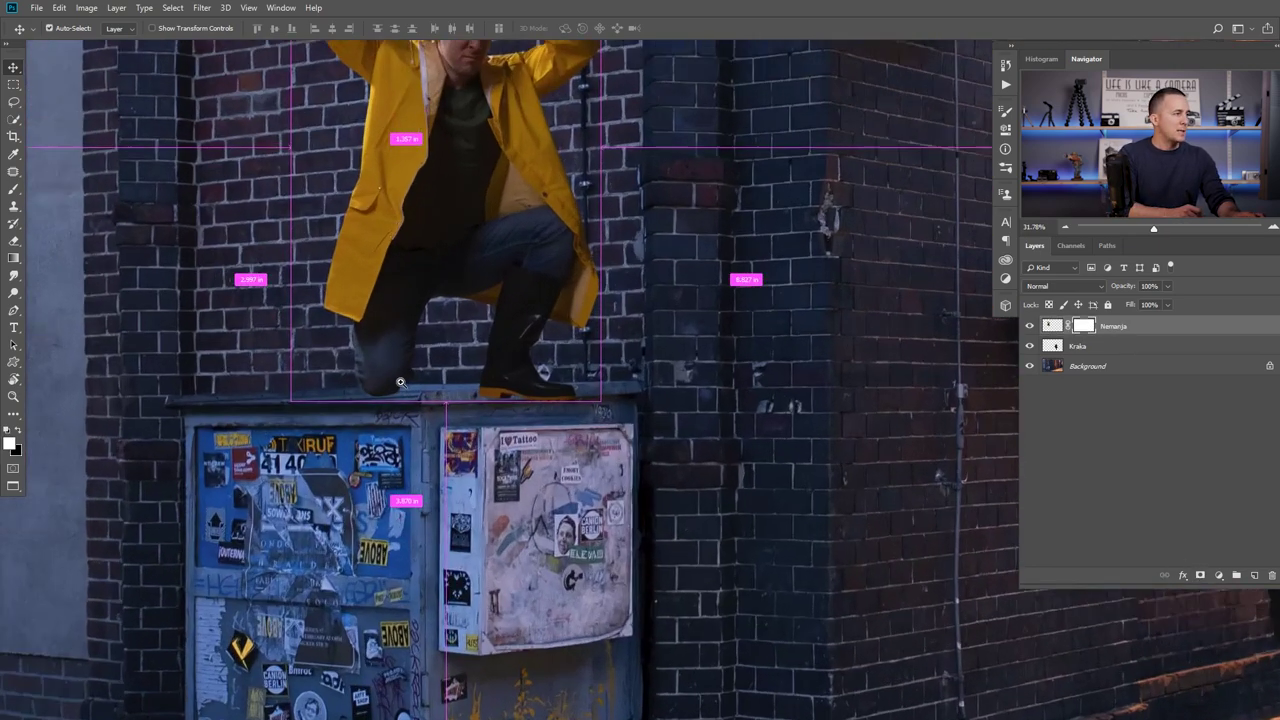
pyautogui.scroll(5, 464, 393)
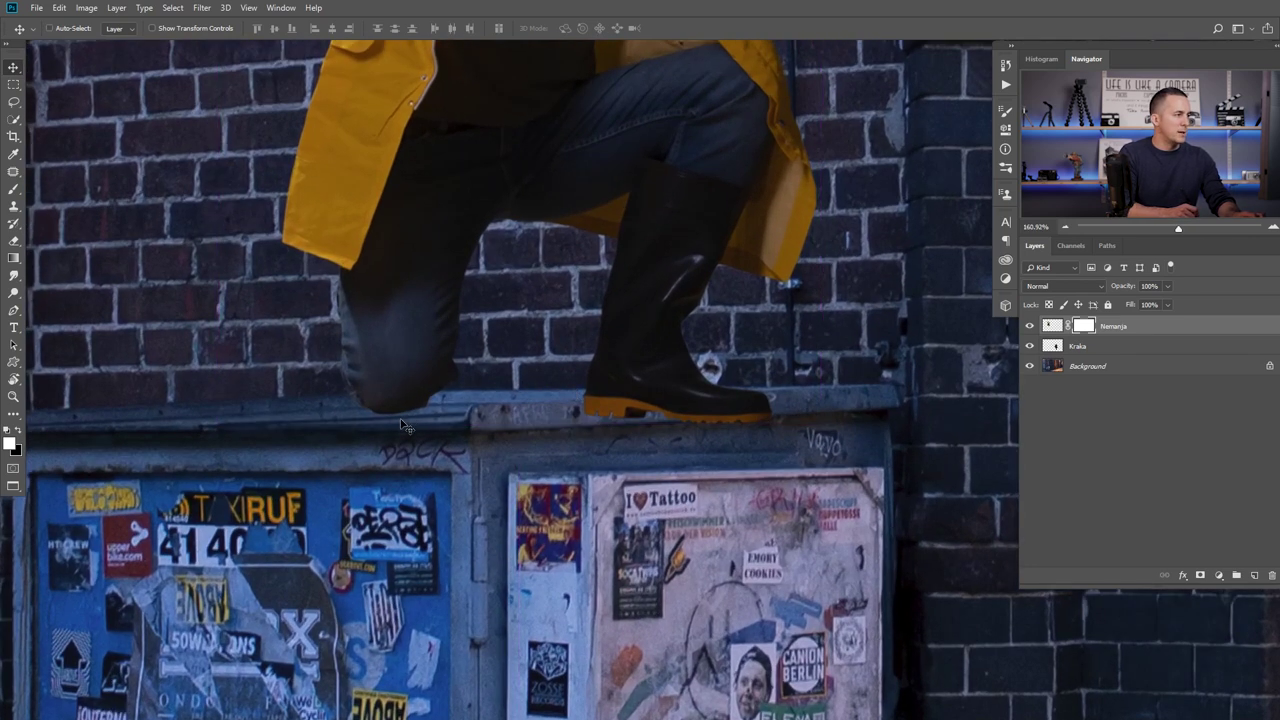
pyautogui.scroll(2, 405, 427)
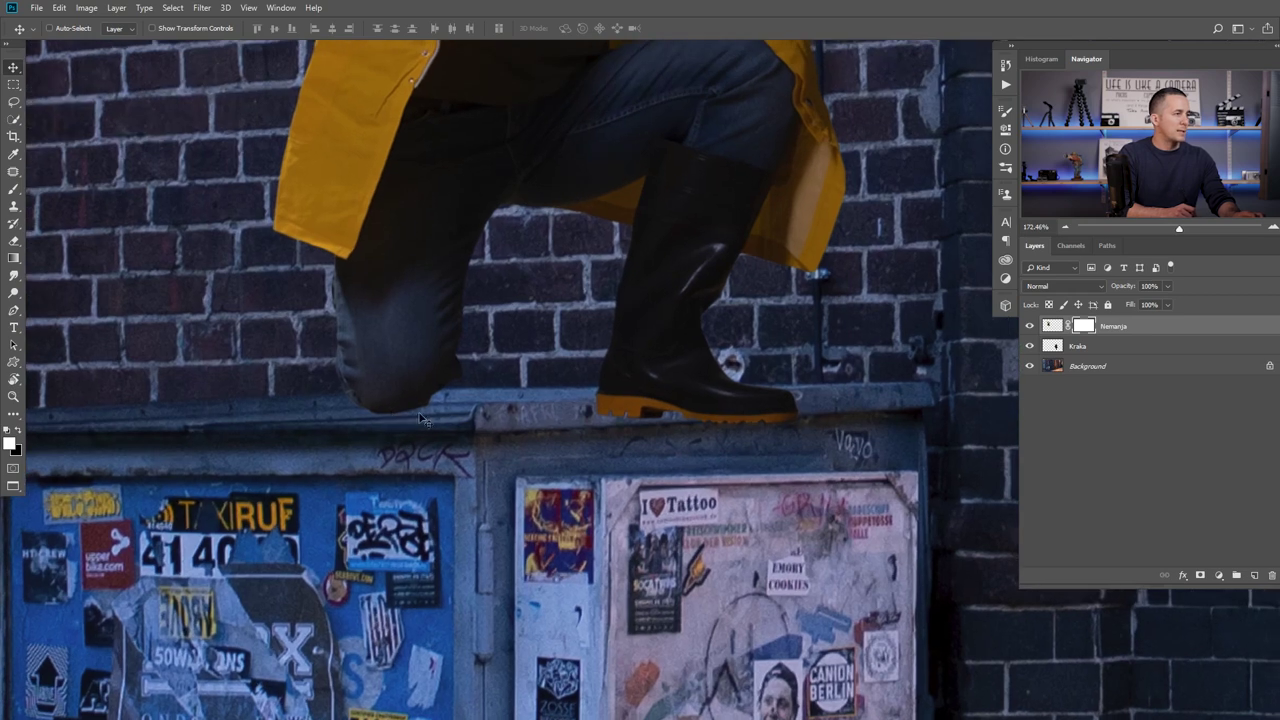
pyautogui.scroll(-10, 603, 497)
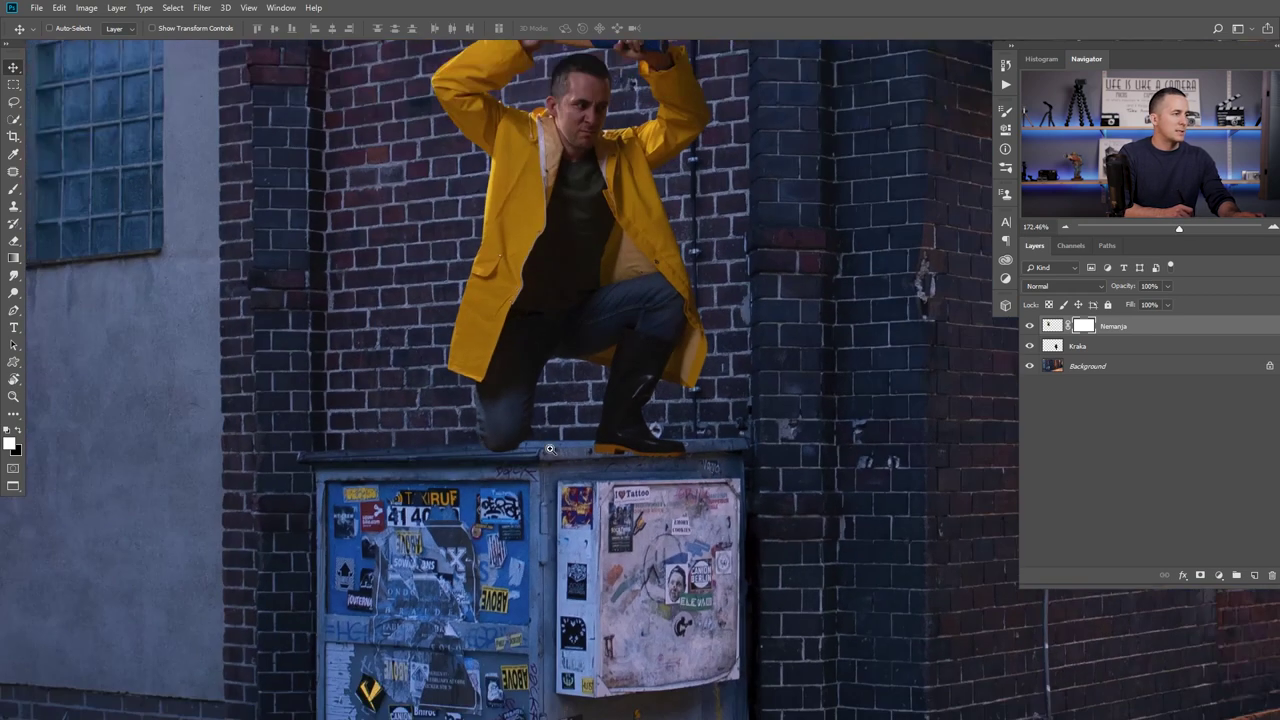
pyautogui.scroll(10, 603, 325)
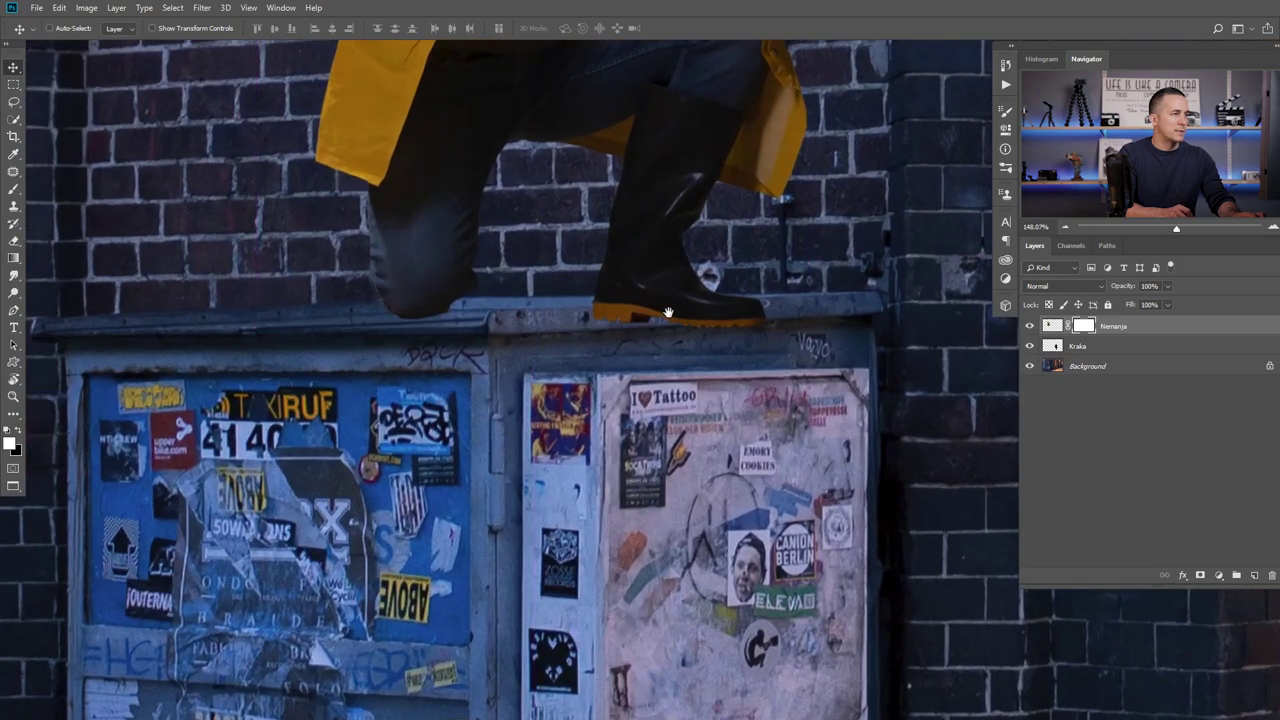
pyautogui.press('b')
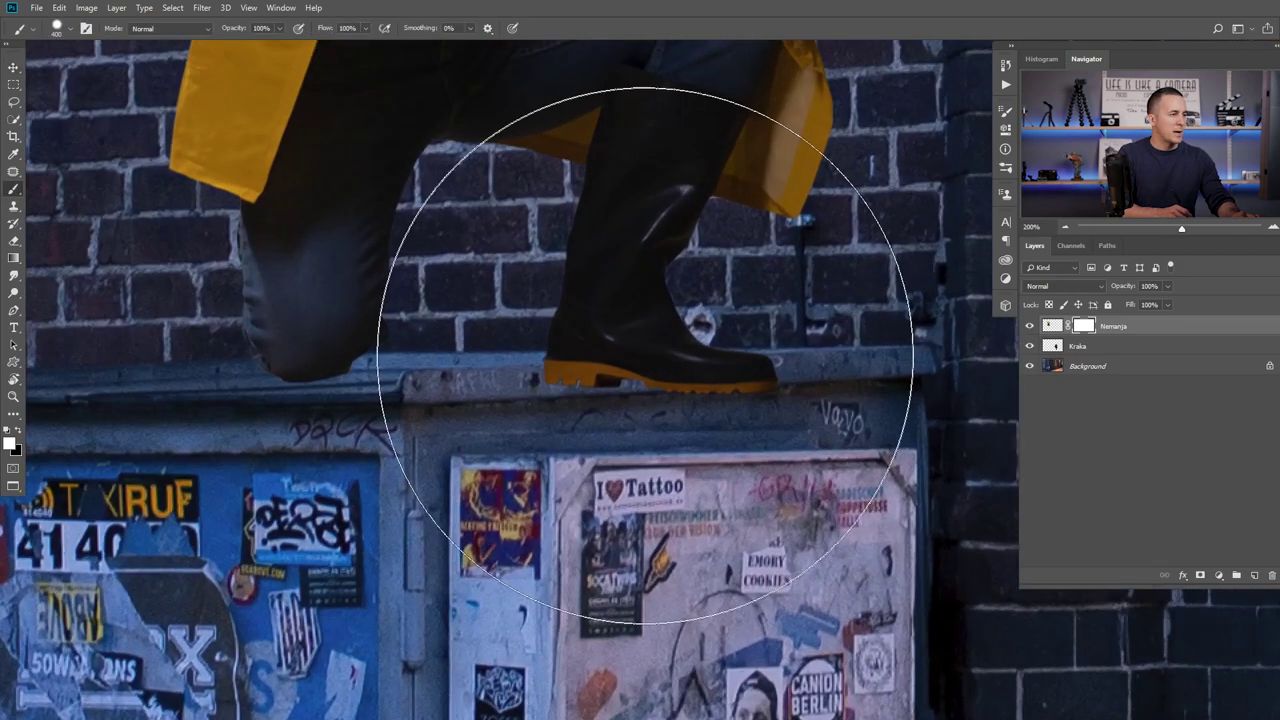
pyautogui.rightClick(652, 274)
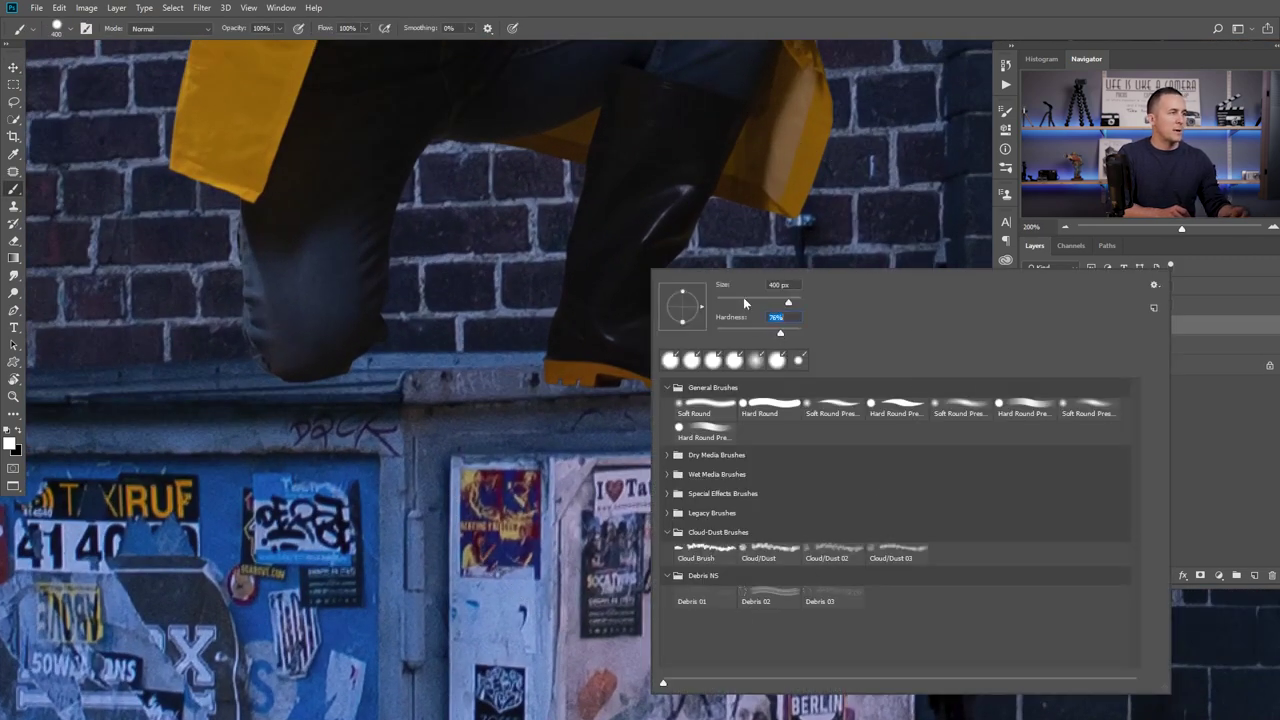
pyautogui.press('Return')
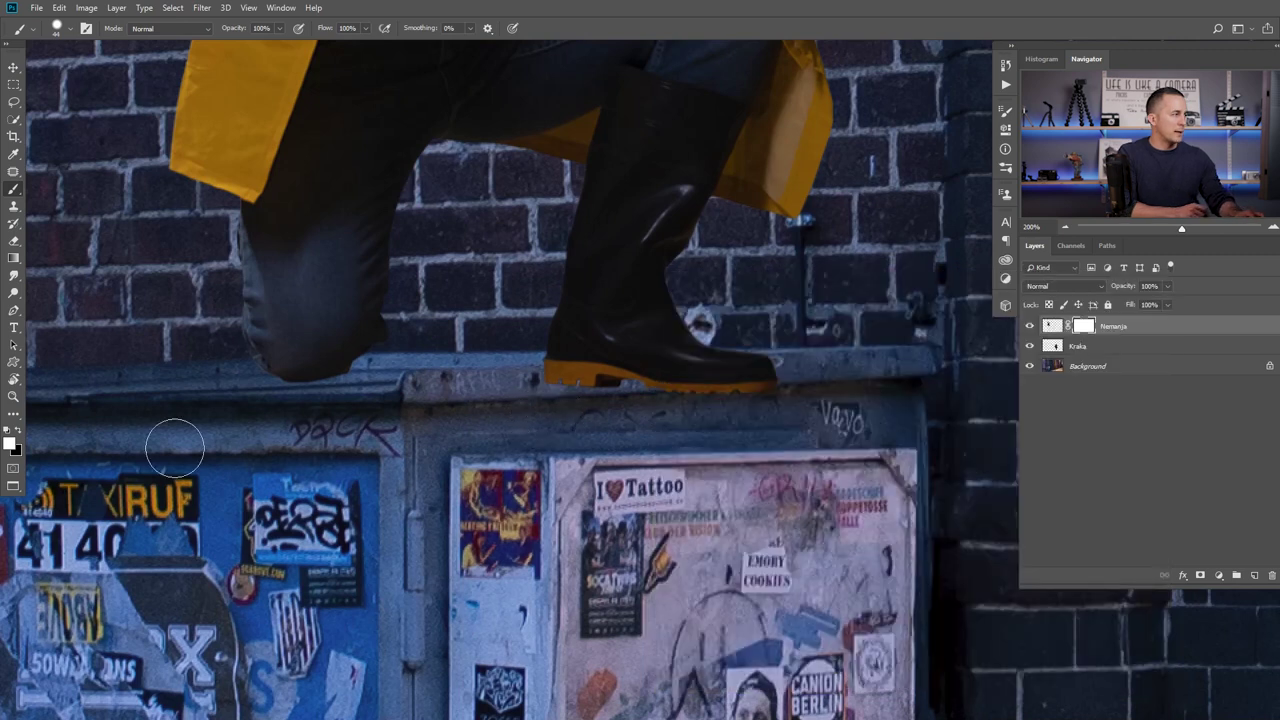
pyautogui.press('x')
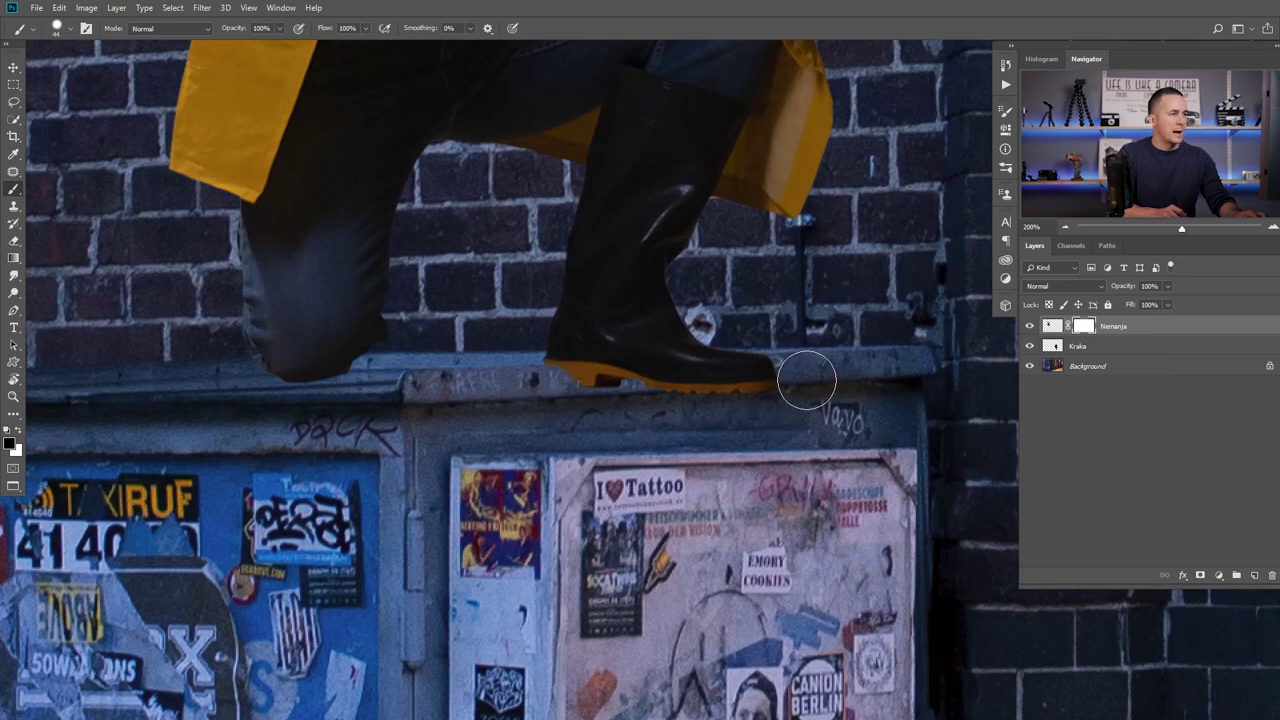
pyautogui.keyDown('shift'); pyautogui.click(807, 380); pyautogui.keyUp('shift')
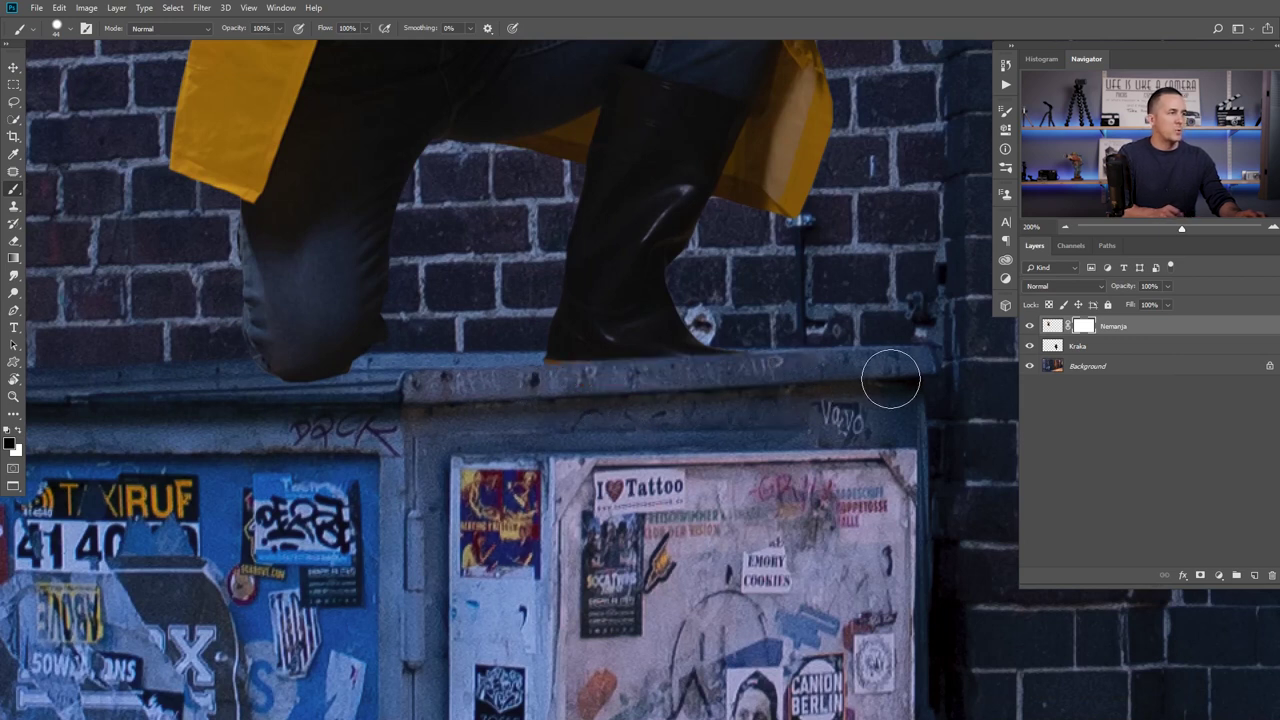
pyautogui.moveTo(299, 386)
pyautogui.mouseDown()
pyautogui.moveTo(563, 371)
pyautogui.moveTo(595, 388)
pyautogui.mouseUp()
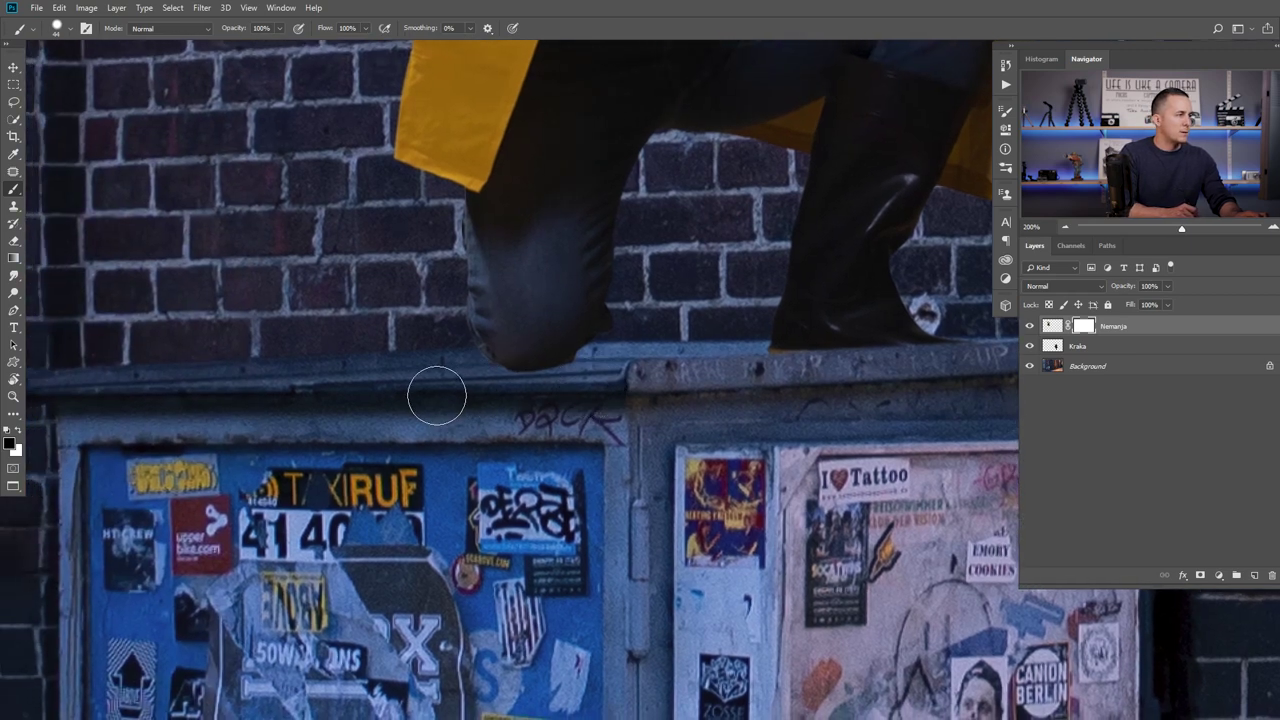
pyautogui.scroll(-5, 437, 403)
pyautogui.moveTo(673, 397); pyautogui.dragTo(478, 416)
pyautogui.scroll(-1, 590, 374)
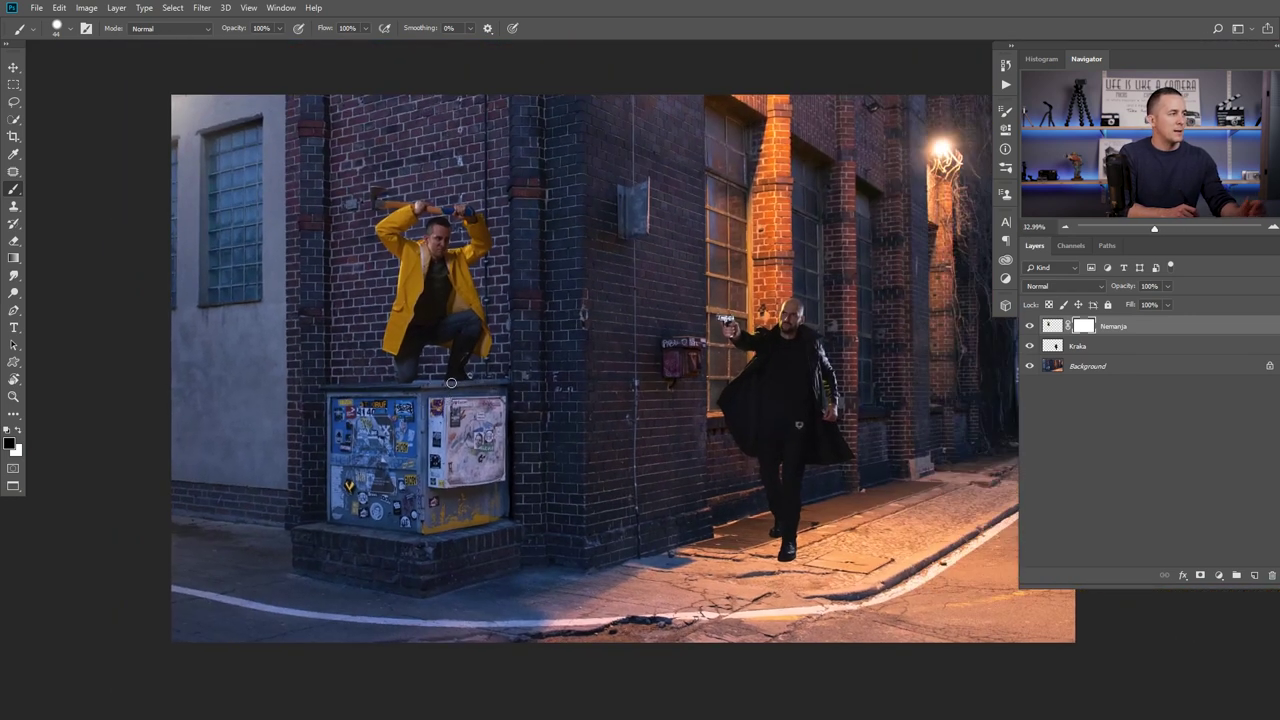
pyautogui.moveTo(473, 313); pyautogui.dragTo(447, 326)
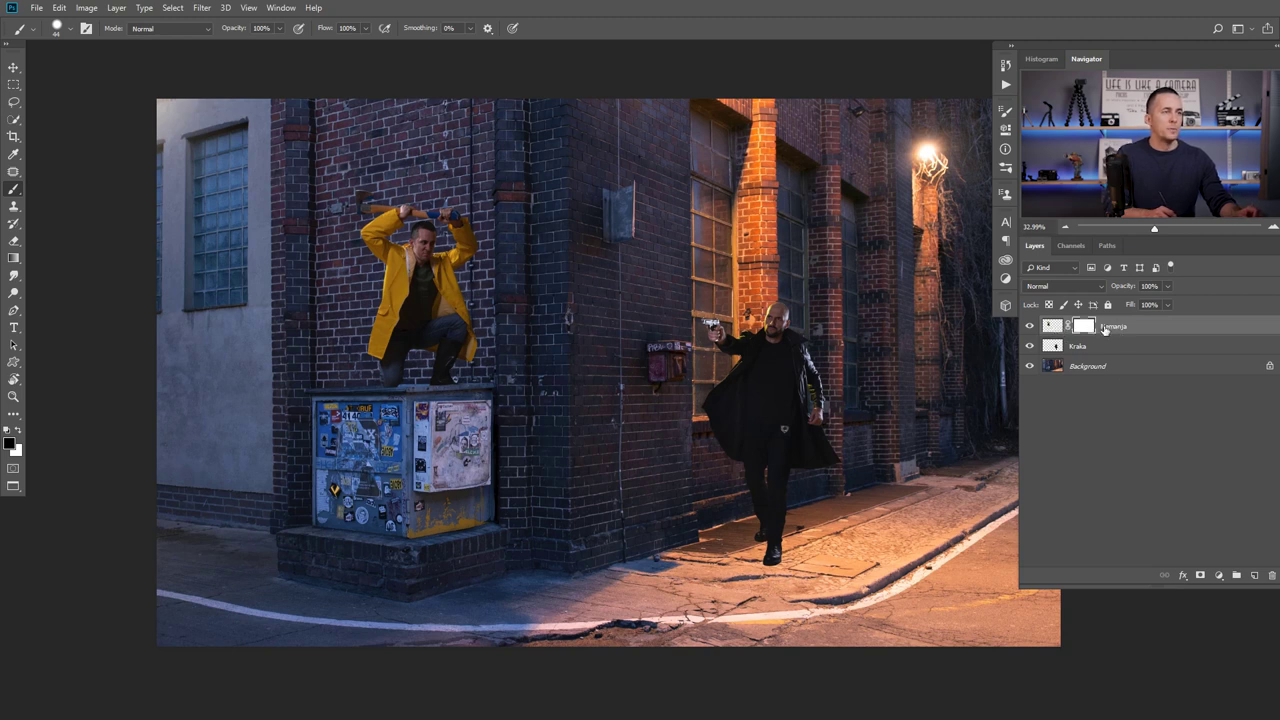
# Place the yellow-coat man's layer in a new group named after him and give the group an Orange color label.
pyautogui.click(1237, 577)
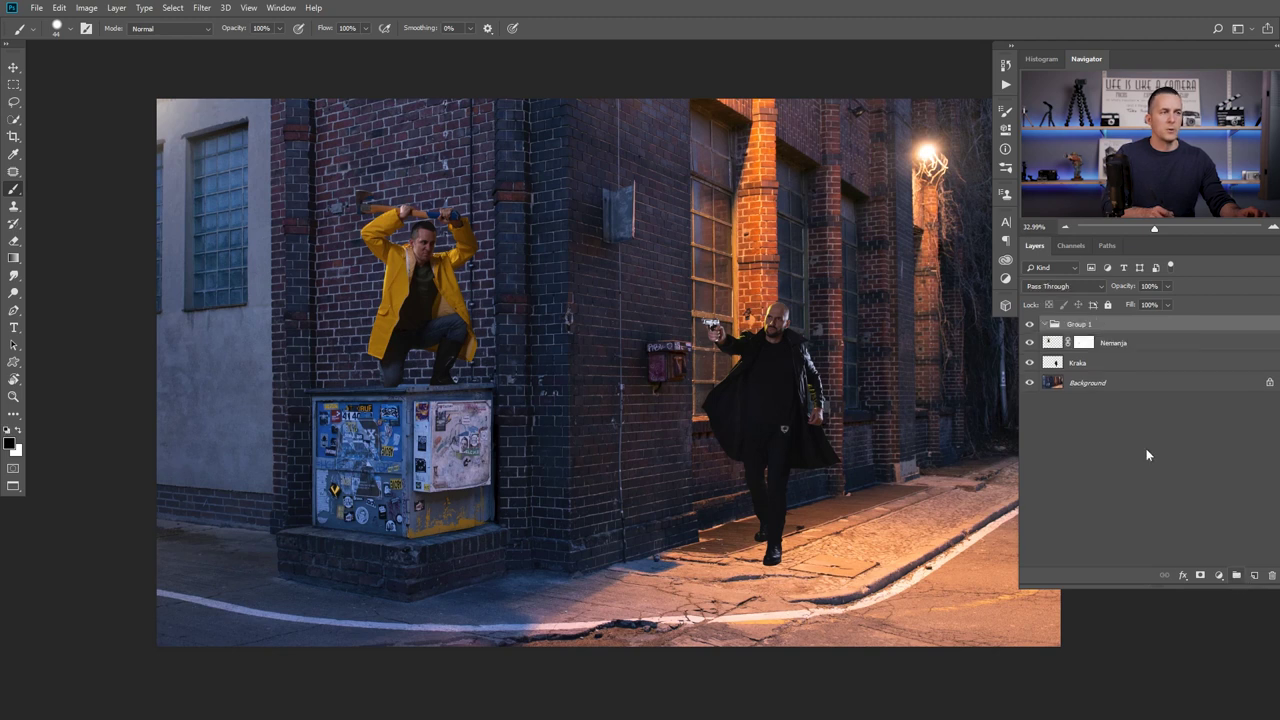
pyautogui.moveTo(1059, 345); pyautogui.dragTo(1077, 348)
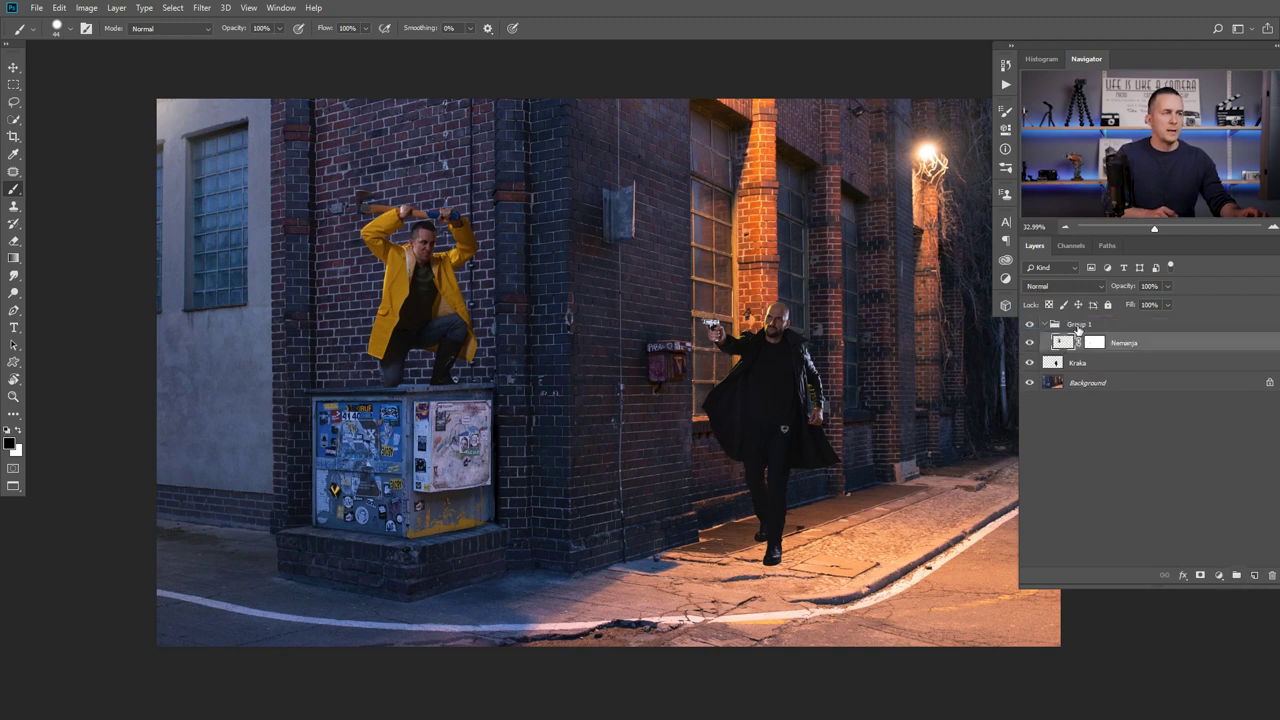
pyautogui.doubleClick(1076, 324)
pyautogui.write('Nemanja')
pyautogui.press('Return')
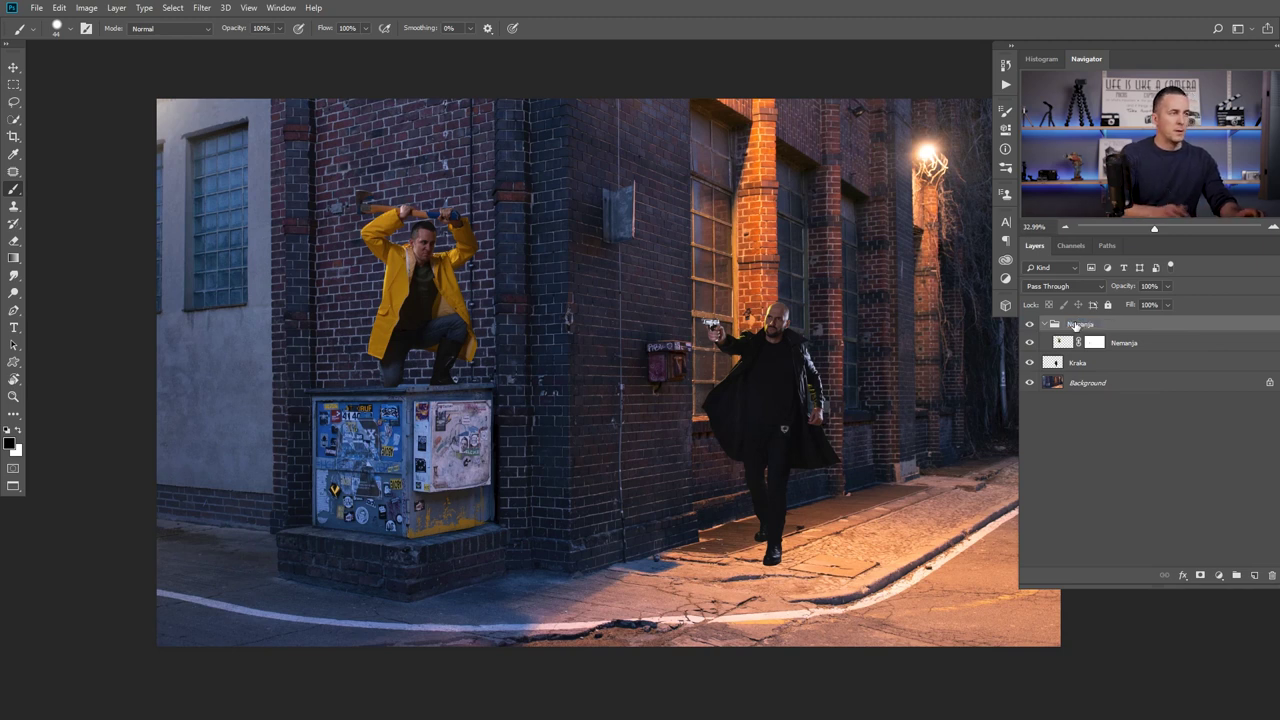
pyautogui.rightClick(1118, 325)
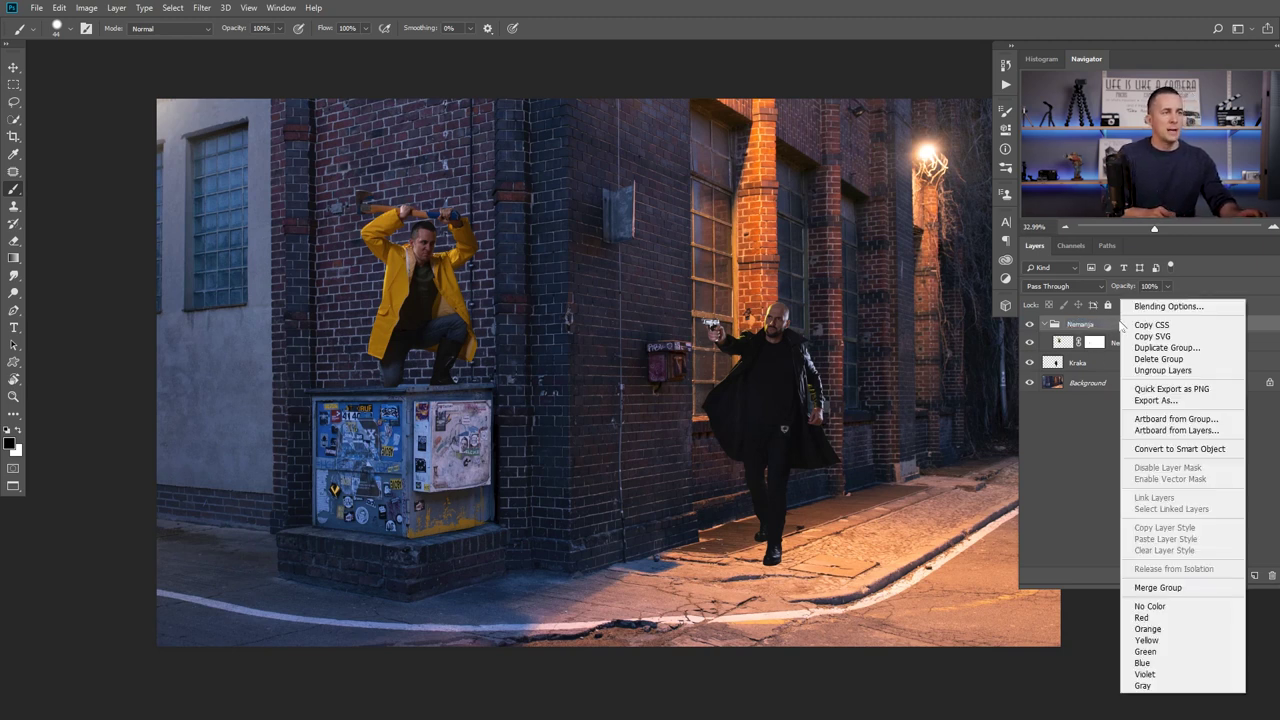
pyautogui.click(1147, 629)
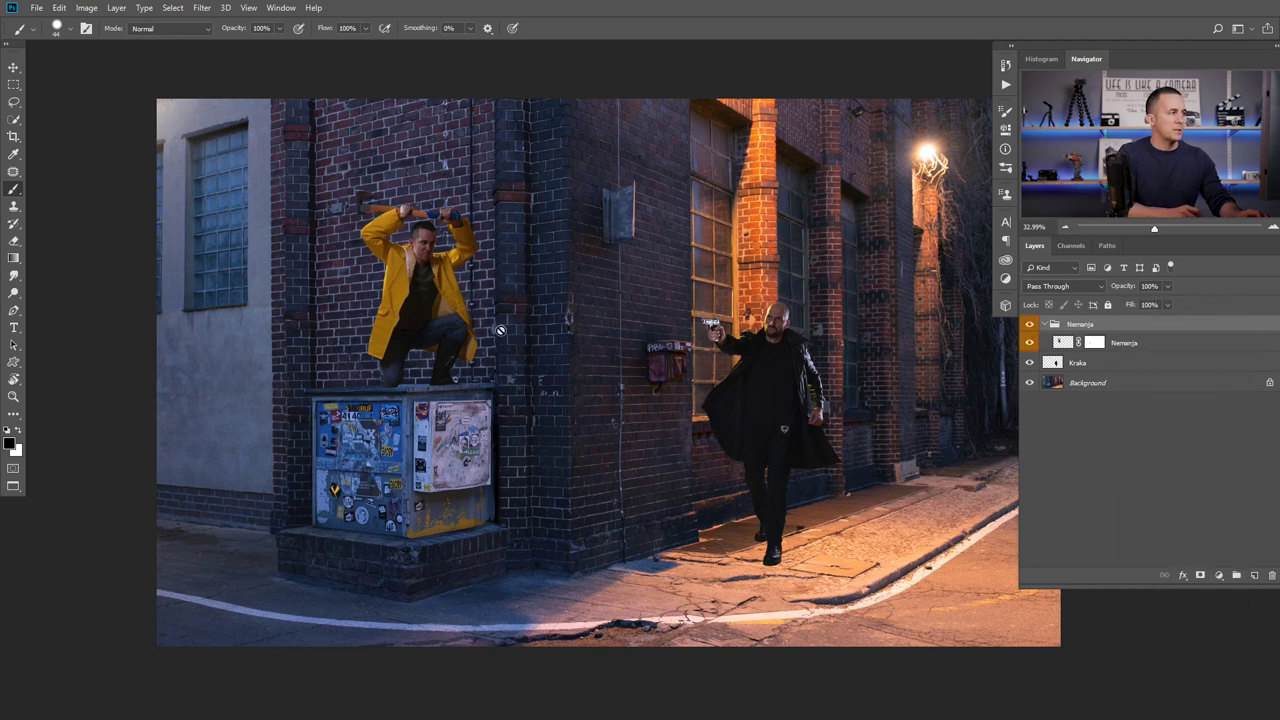
# Group the layer of the man in the black coat and give the group a Blue color label.
pyautogui.click(1108, 370)
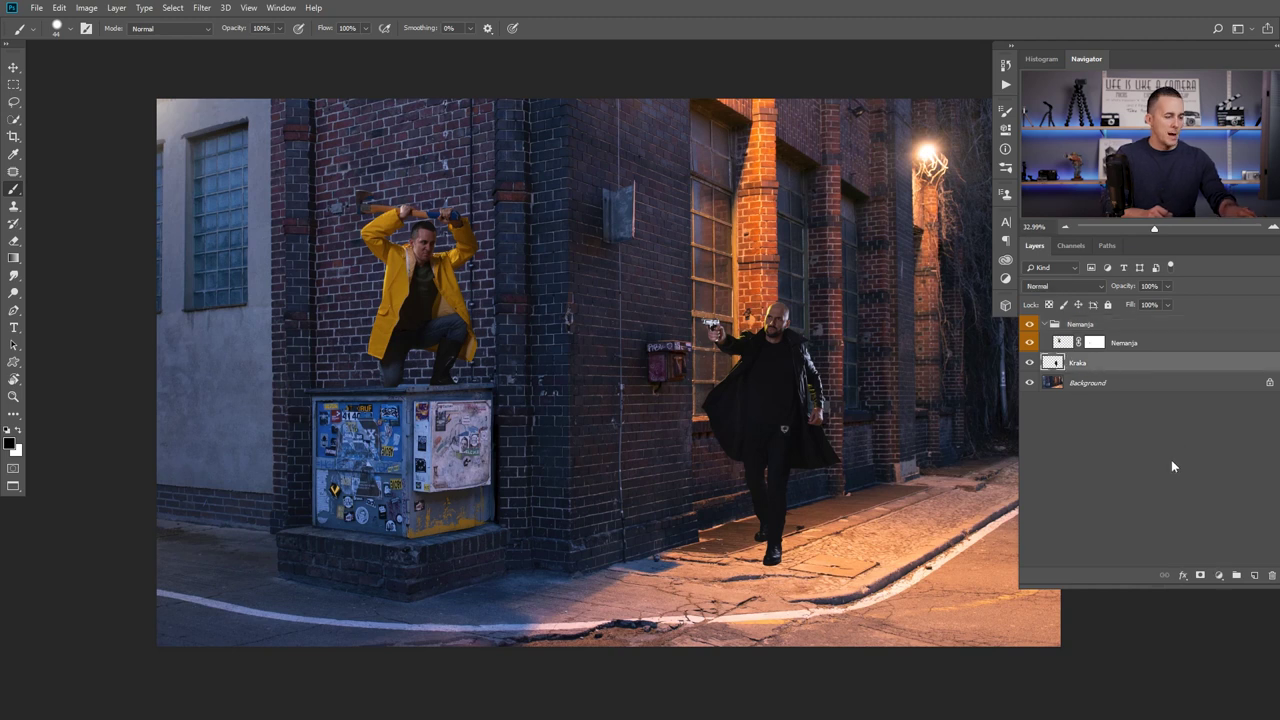
pyautogui.hotkey('ctrl', 'g')
pyautogui.rightClick(1110, 368)
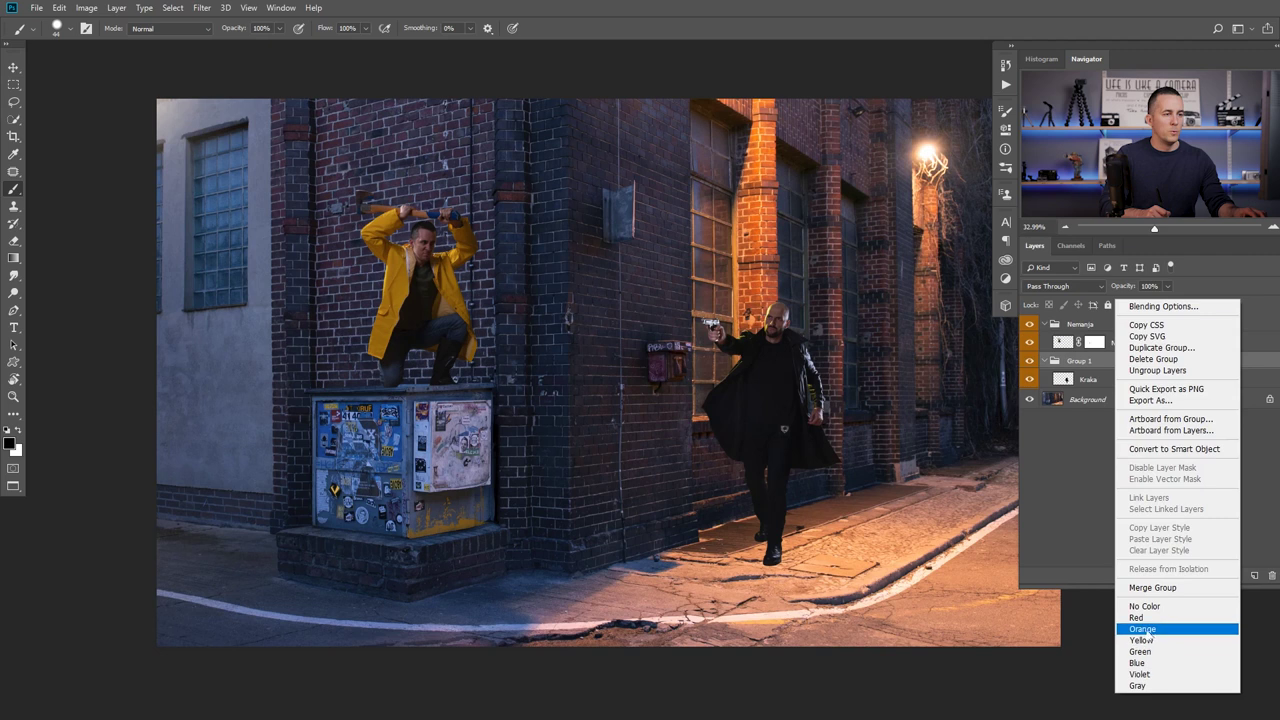
pyautogui.click(1140, 662)
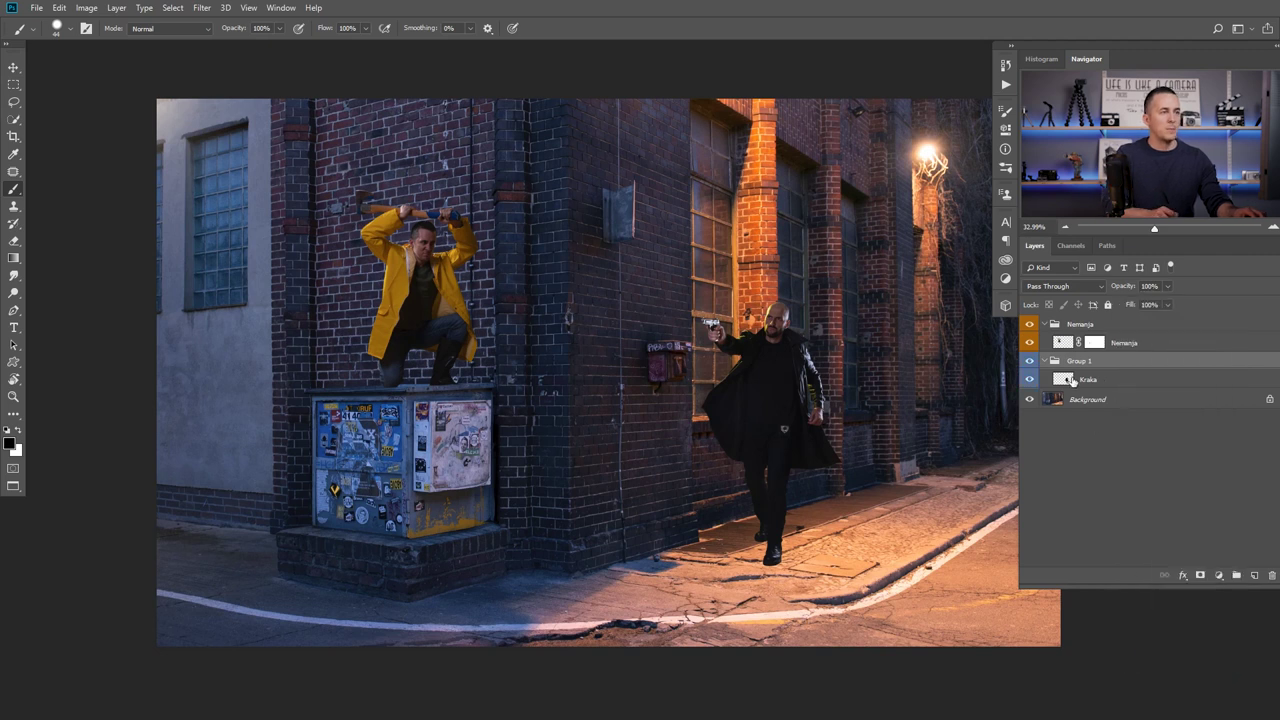
# Add a layer named Shadow beneath the yellow-coat man's layer inside his group and set its blend mode to Multiply.
pyautogui.click(1067, 343)
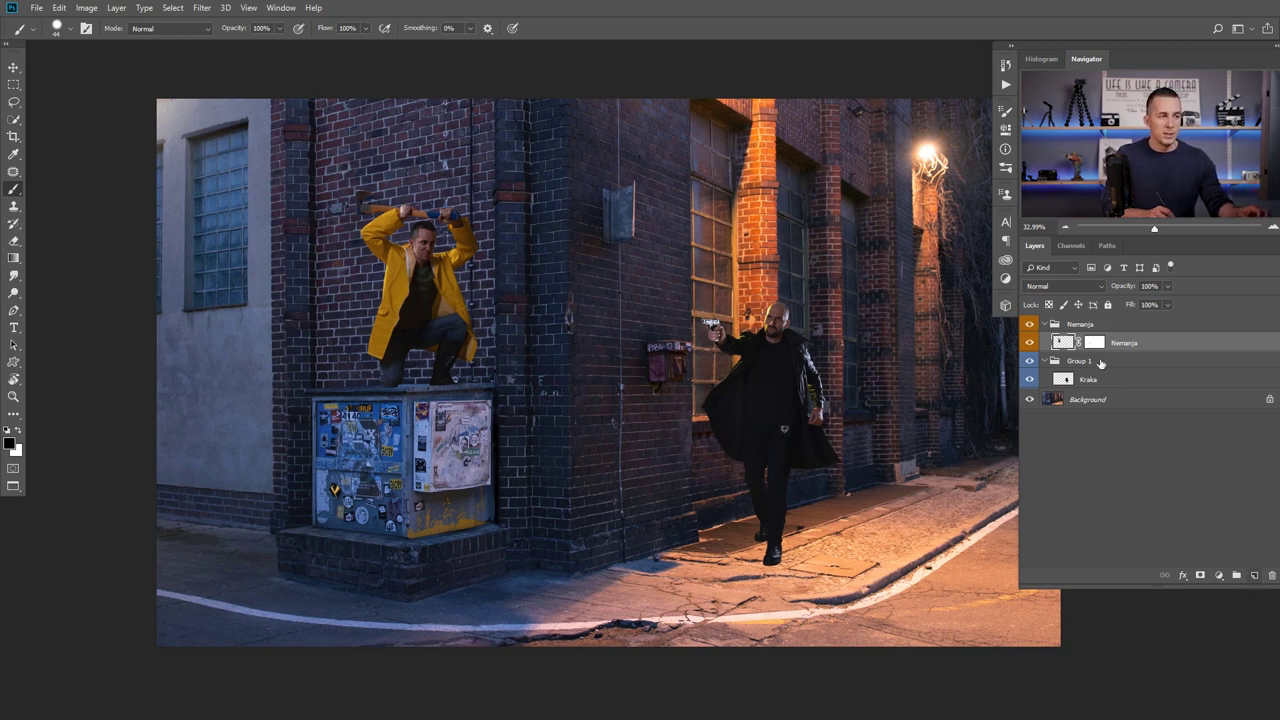
pyautogui.click(1256, 577)
pyautogui.doubleClick(1092, 363)
pyautogui.write('Shadow')
pyautogui.press('Return')
pyautogui.moveTo(788, 319); pyautogui.dragTo(700, 305)
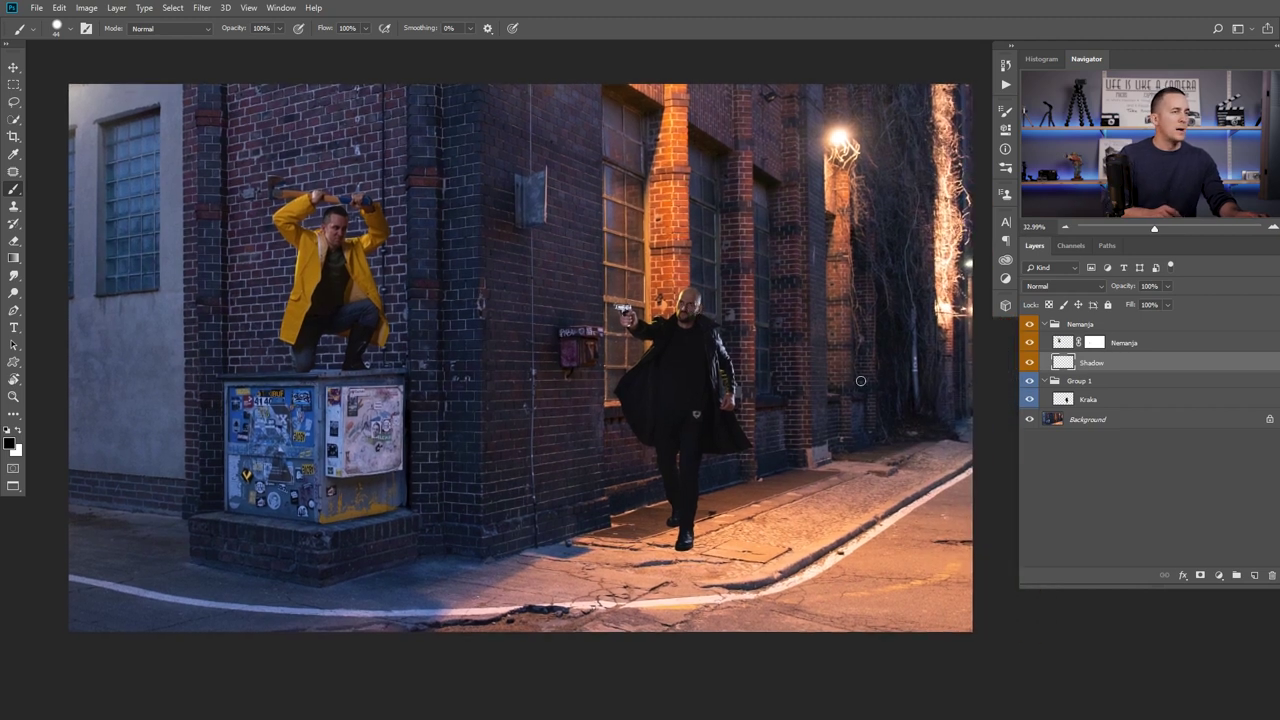
pyautogui.click(1060, 287)
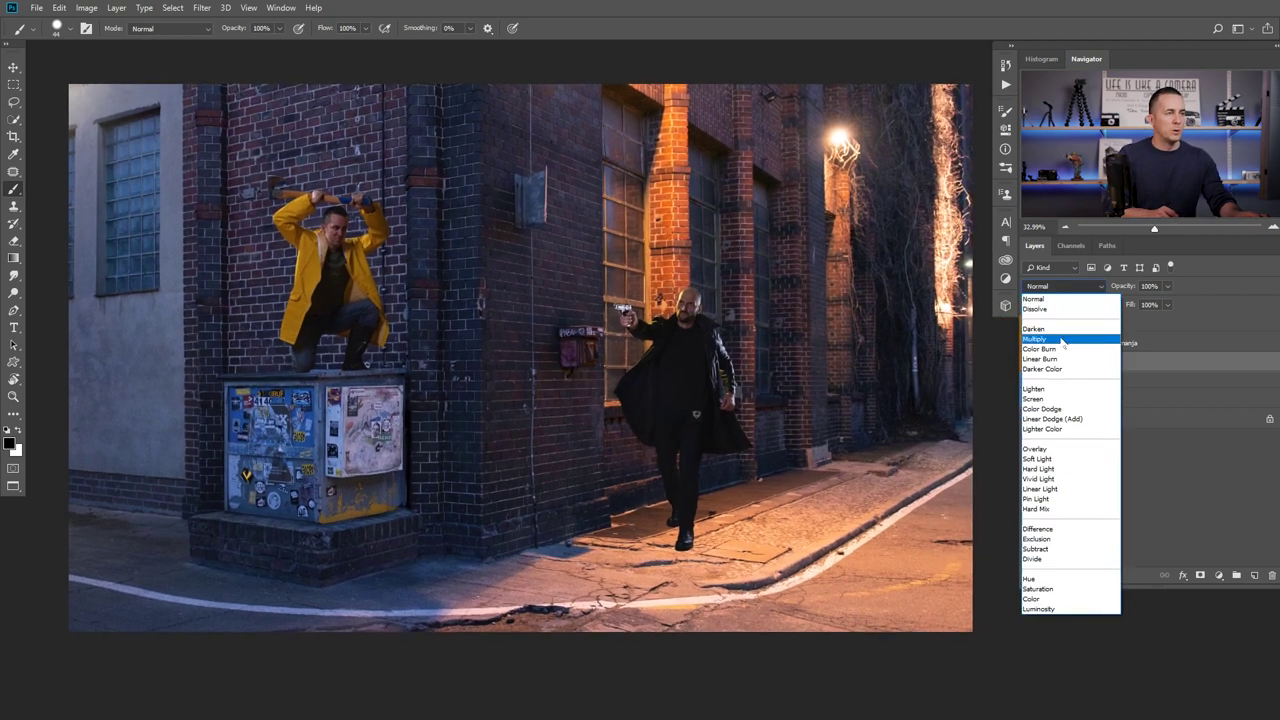
pyautogui.click(1062, 340)
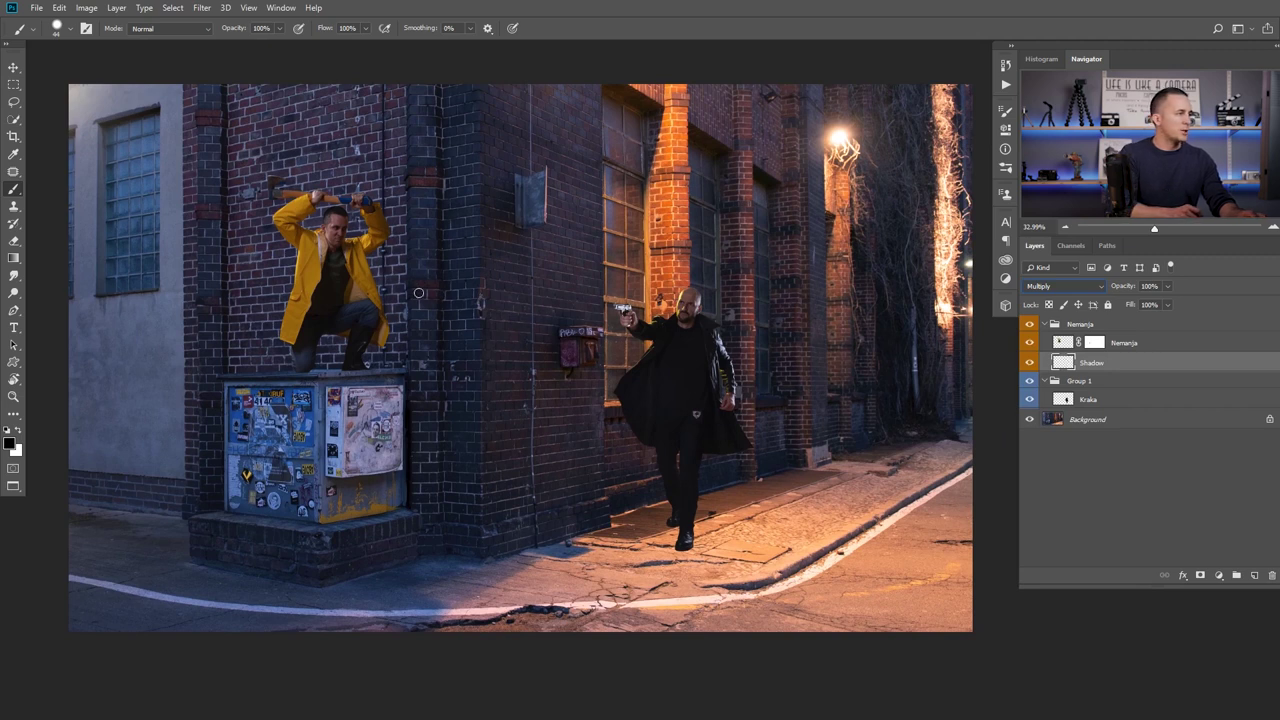
# Sample a dark color from the brick wall beside the yellow-coat man and set the brush to 17% hardness and 20% opacity.
pyautogui.keyDown('alt'); pyautogui.click(382, 258); pyautogui.keyUp('alt')
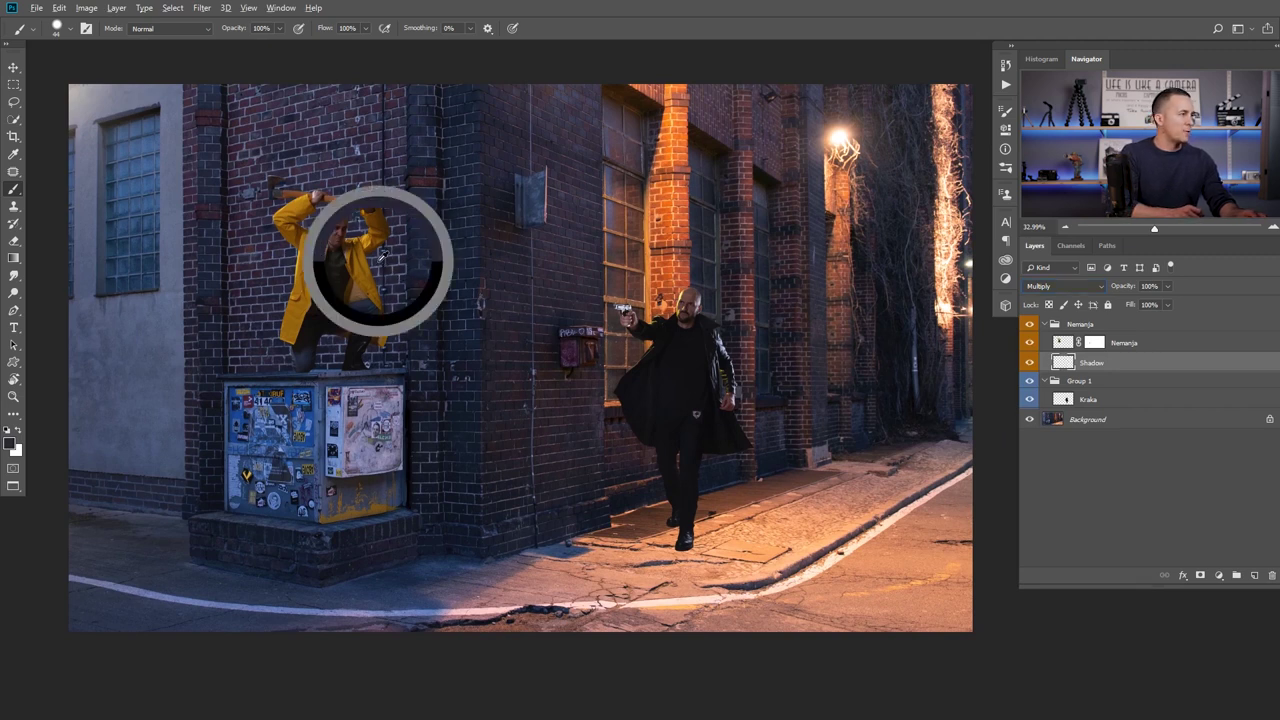
pyautogui.rightClick(418, 294)
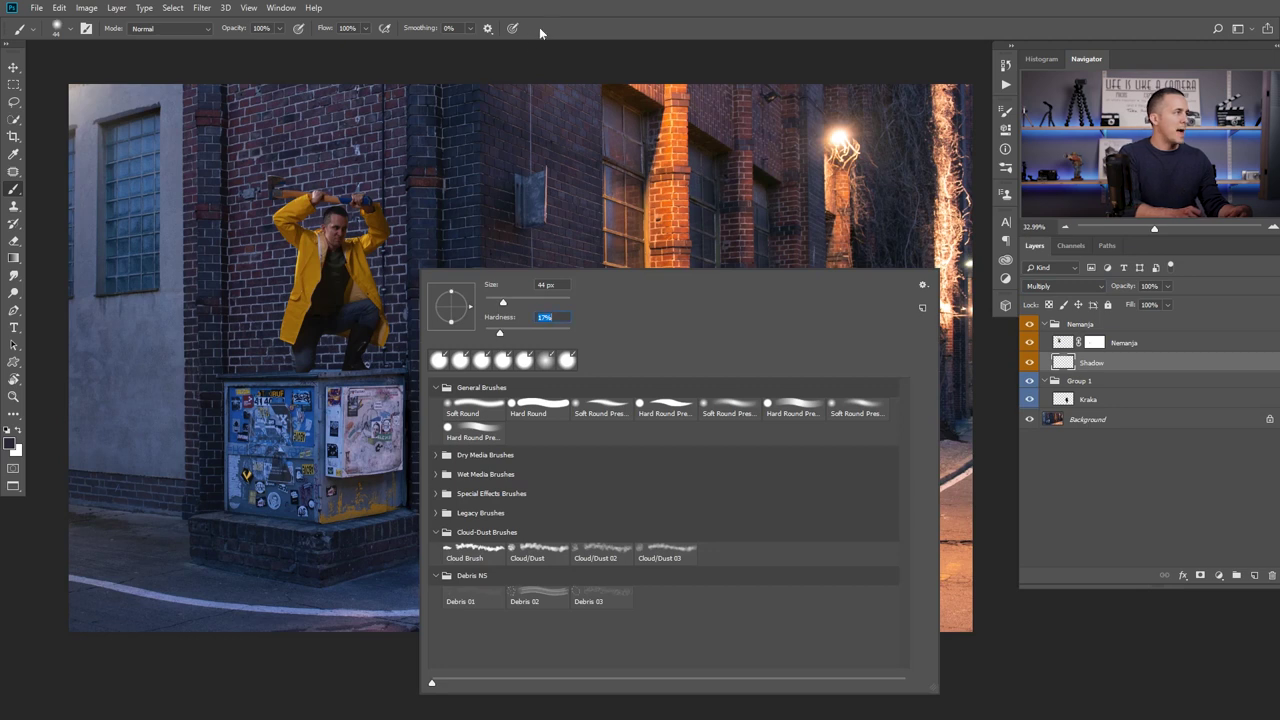
pyautogui.press('Return')
pyautogui.press('2')
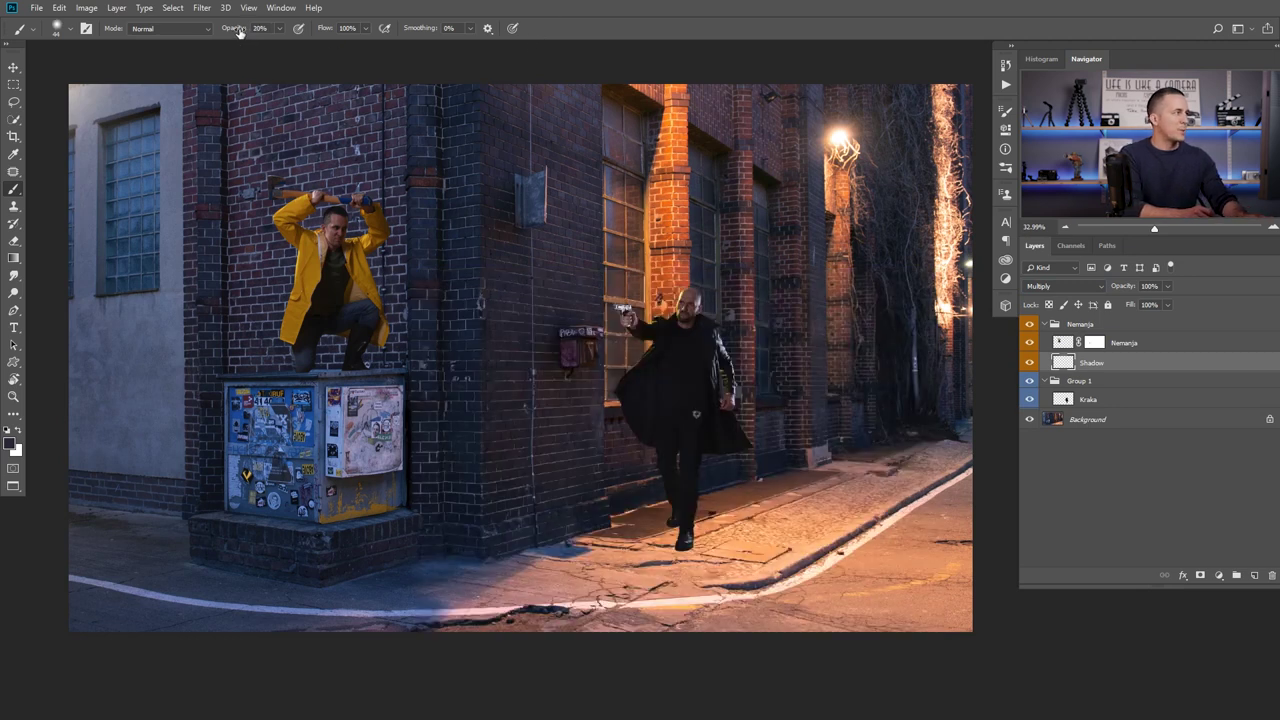
# Enlarge the brush to 300 px and open its Transfer settings.
pyautogui.press(']')
pyautogui.press(']')
pyautogui.press(']')
pyautogui.press(']')
pyautogui.press(']')
pyautogui.press(']')
pyautogui.press(']')
pyautogui.press(']')
pyautogui.press(']')
pyautogui.press(']')
pyautogui.press(']')
pyautogui.press(']')
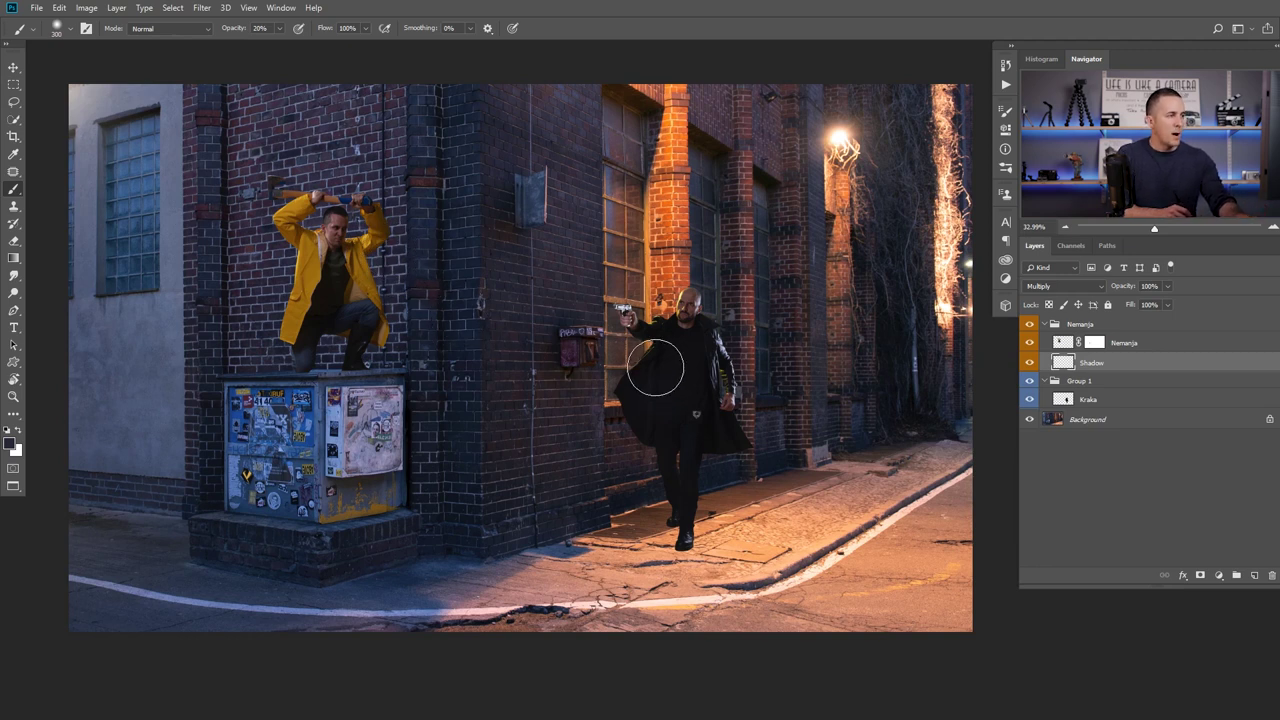
pyautogui.press('F5')
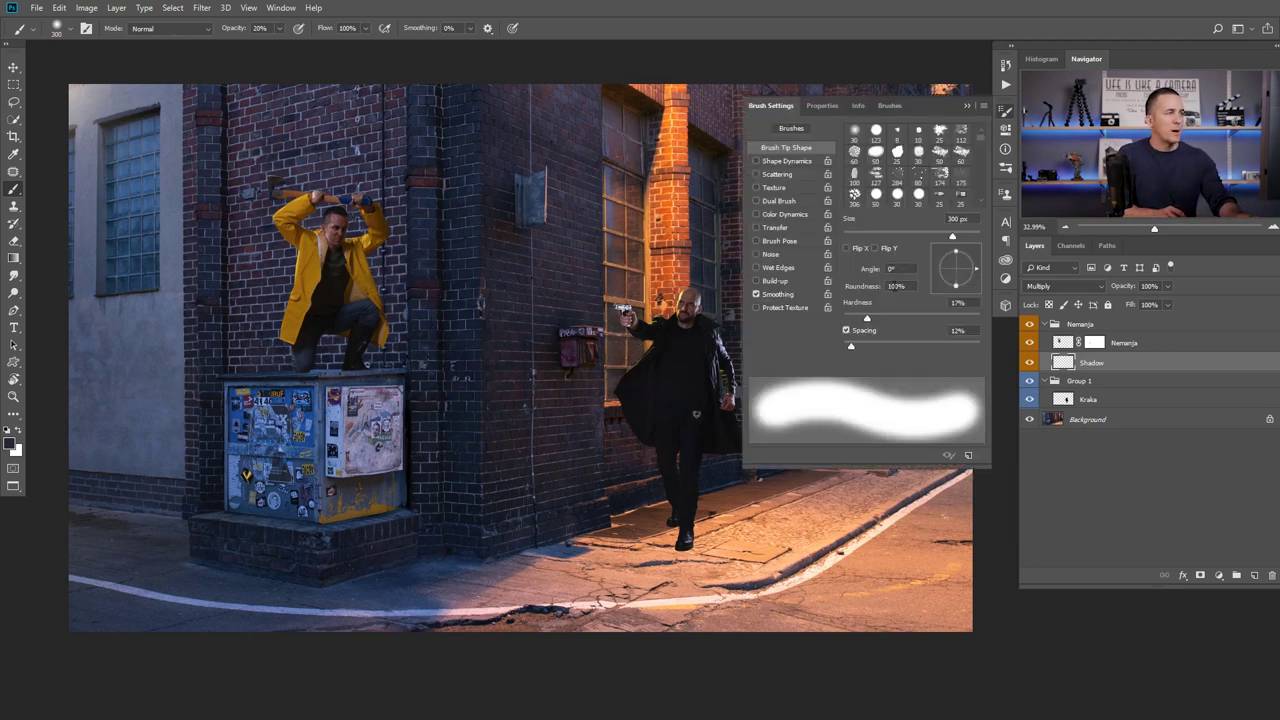
pyautogui.click(776, 228)
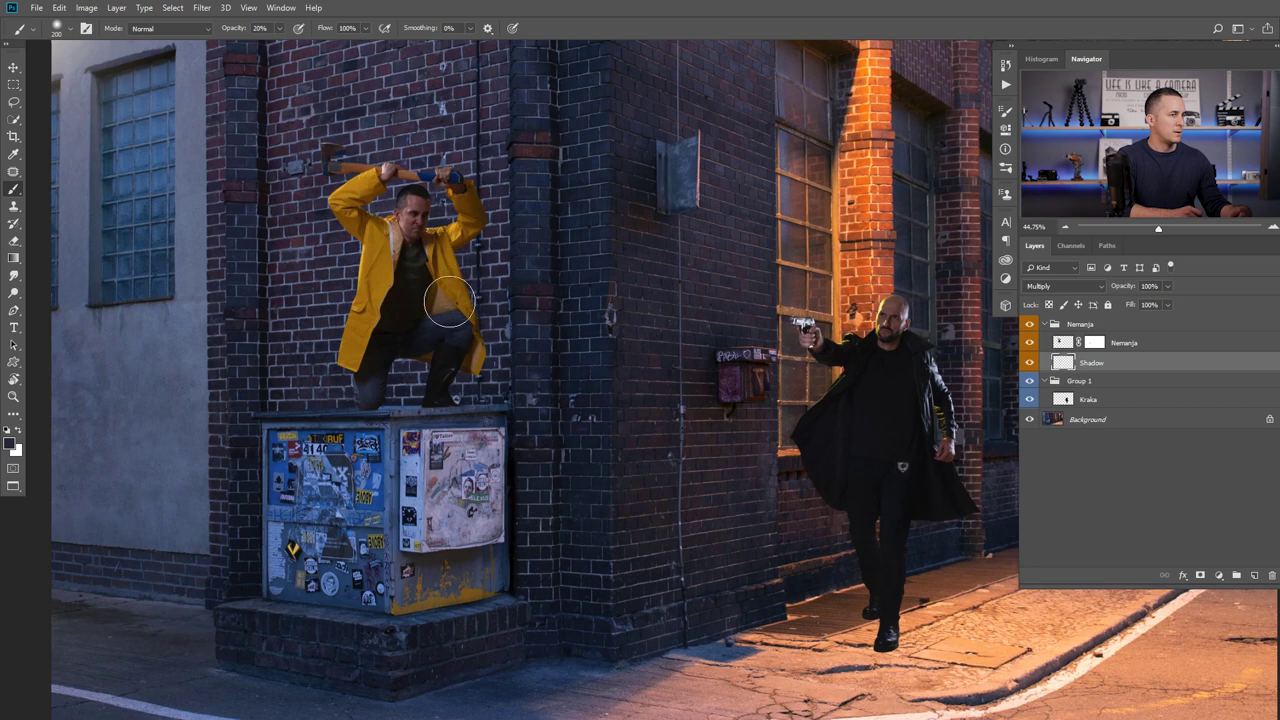
# Paint shadow on the wall beside the yellow coat using a 125 px brush at 50% opacity.
pyautogui.press('5')
pyautogui.press('[')
pyautogui.press('[')
pyautogui.press('[')
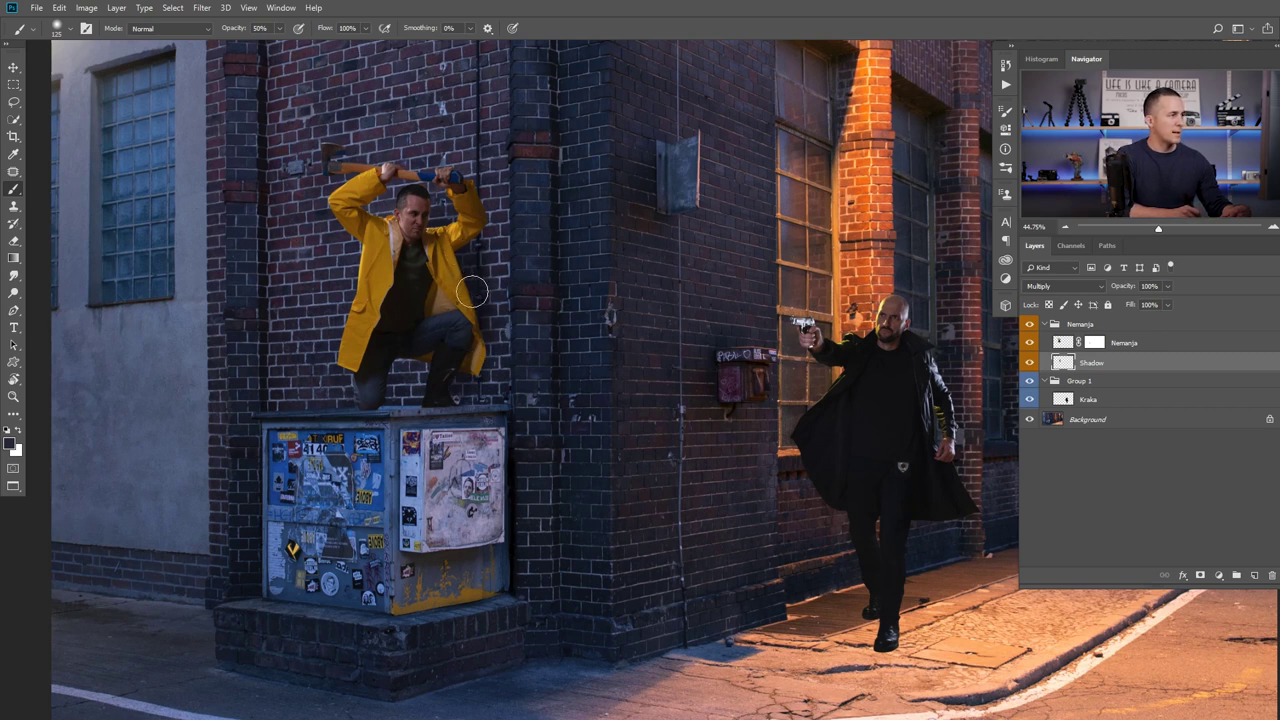
# Paint finer shadows around the yellow-coat man's boot, coat edge and raised arm with a smaller brush.
pyautogui.press('[')
pyautogui.press('[')
pyautogui.press('[')
pyautogui.press('[')
pyautogui.press('[')
pyautogui.press('[')
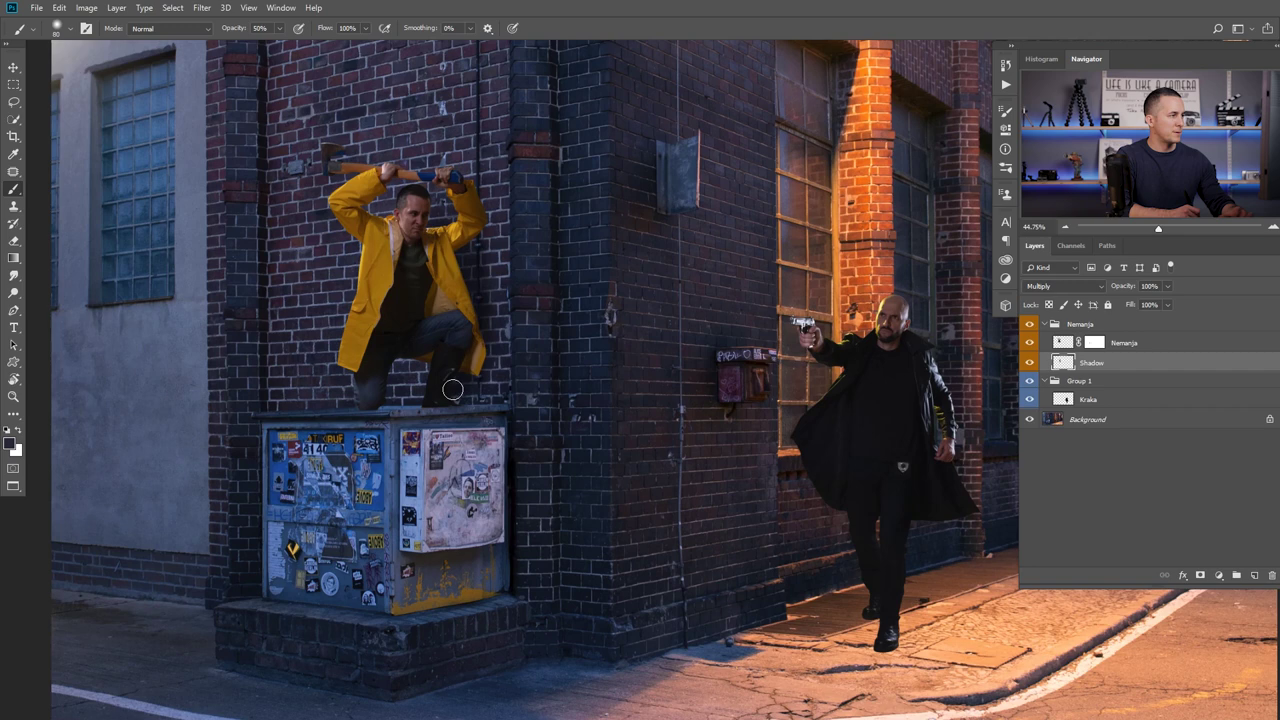
pyautogui.scroll(3, 458, 350)
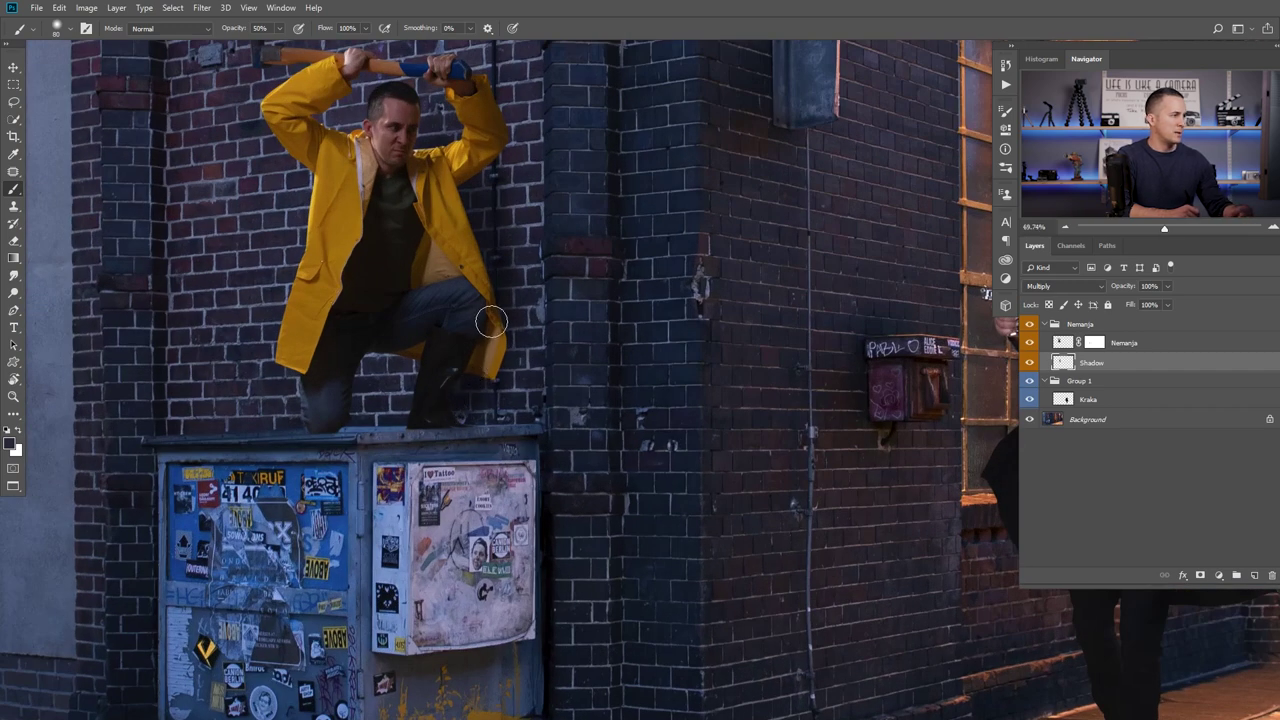
pyautogui.press('[')
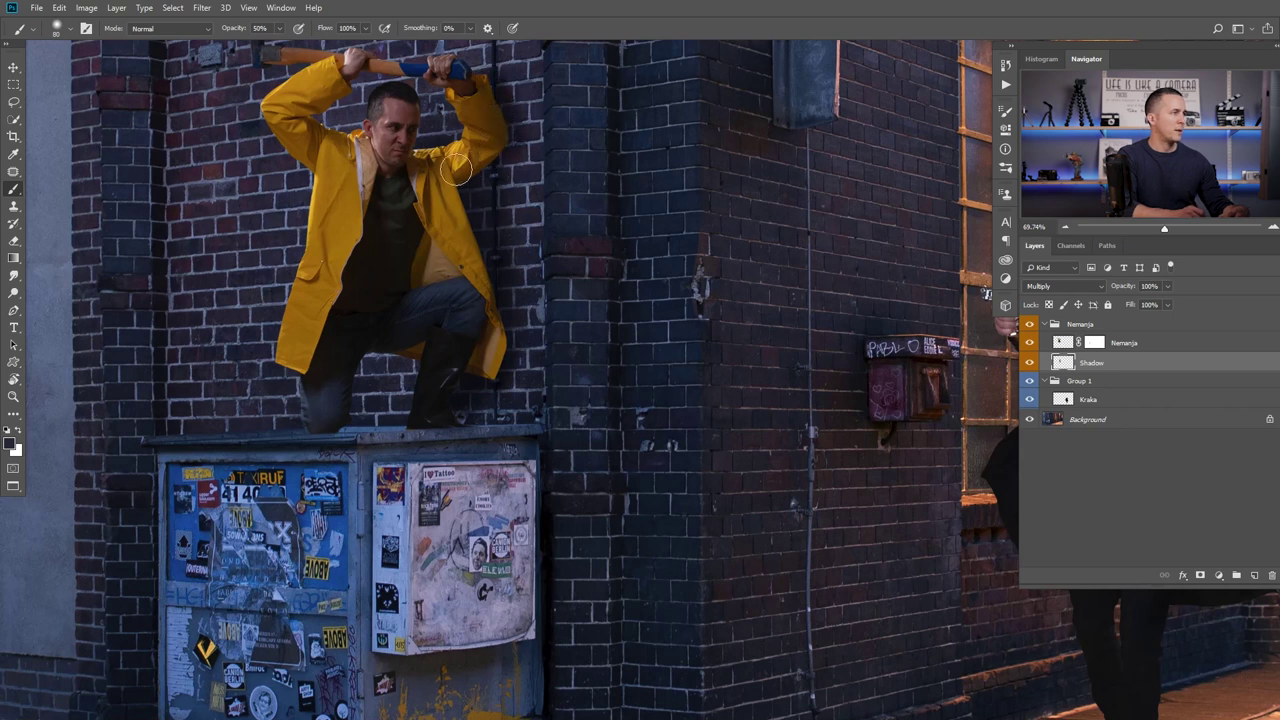
pyautogui.moveTo(410, 140); pyautogui.dragTo(450, 225)
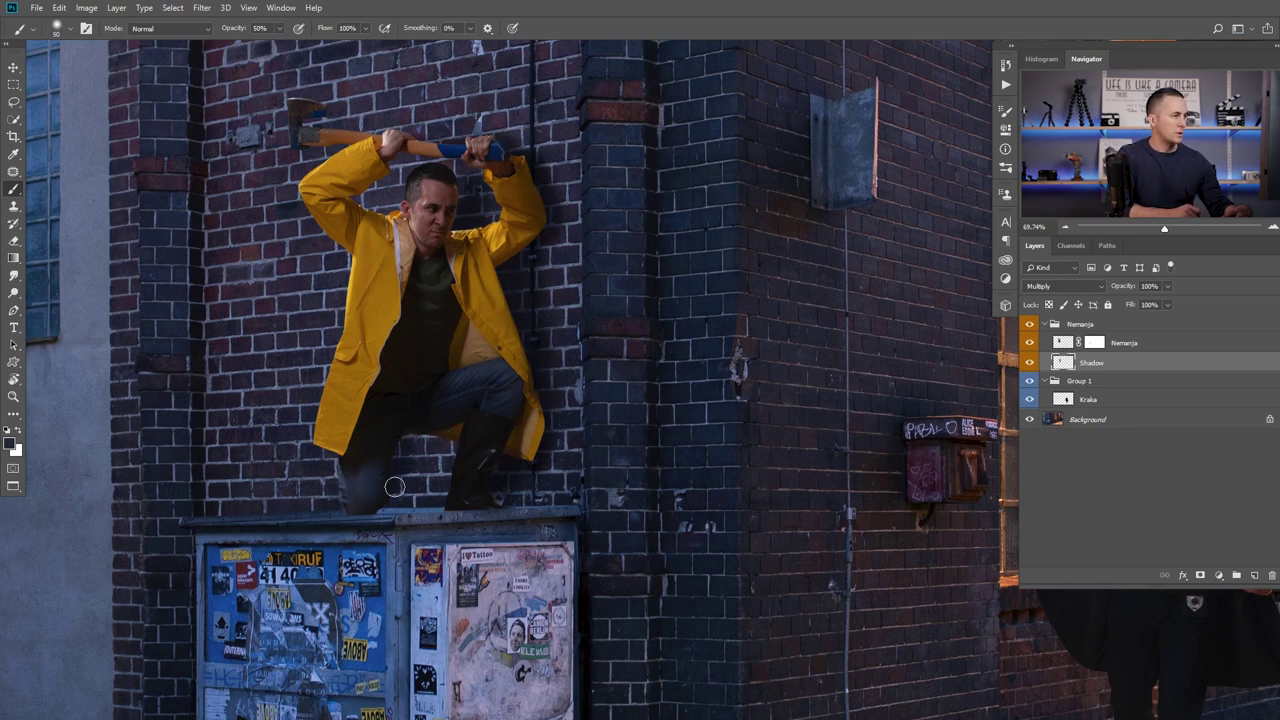
# Shade the wall between the yellow-coat man's legs and along his coat, varying the brush size and finishing at 50 px.
pyautogui.press(']')
pyautogui.press(']')
pyautogui.press(']')
pyautogui.press(']')
pyautogui.press(']')
pyautogui.press(']')
pyautogui.press('[')
pyautogui.press('[')
pyautogui.press('[')
pyautogui.press('[')
pyautogui.press('[')
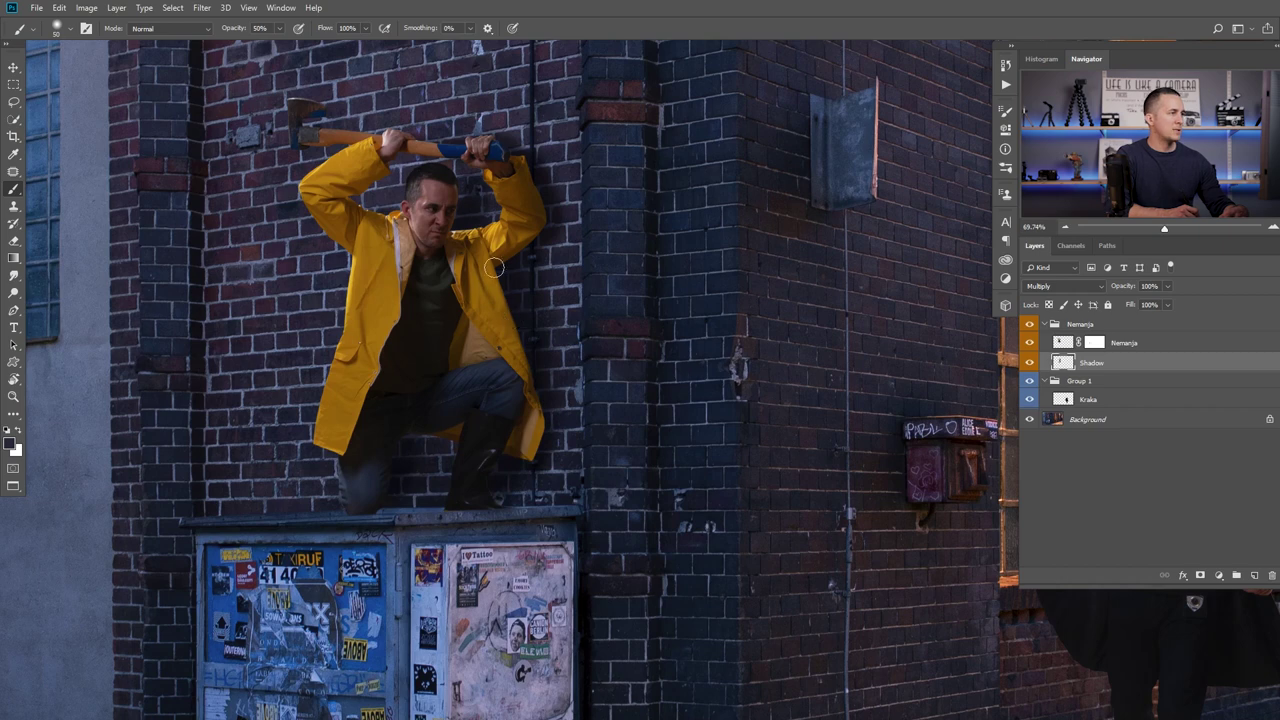
# Add broad, soft shadow to the wall beside the yellow coat with a 175 px brush.
pyautogui.press(']')
pyautogui.press(']')
pyautogui.press(']')
pyautogui.press(']')
pyautogui.press(']')
pyautogui.press(']')
pyautogui.press(']')
pyautogui.press(']')
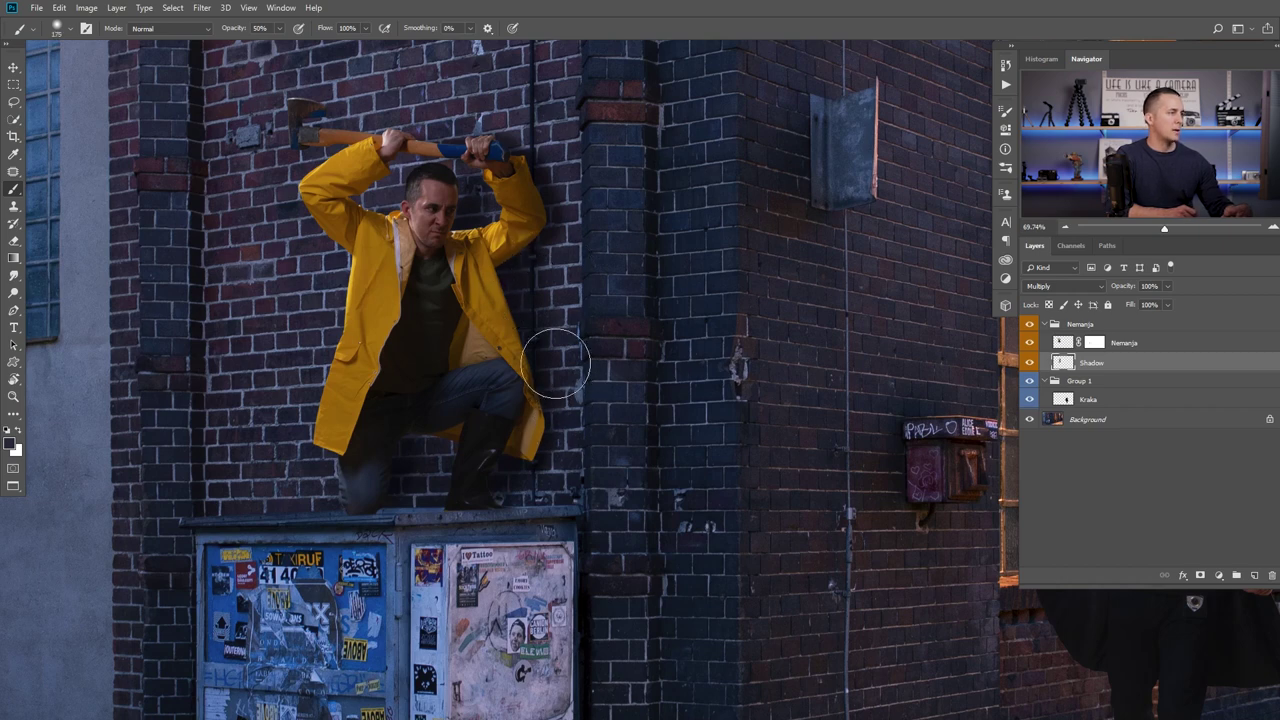
# Compare the whole composite with the yellow-coat man's Shadow layer hidden and shown.
pyautogui.scroll(-4, 505, 418)
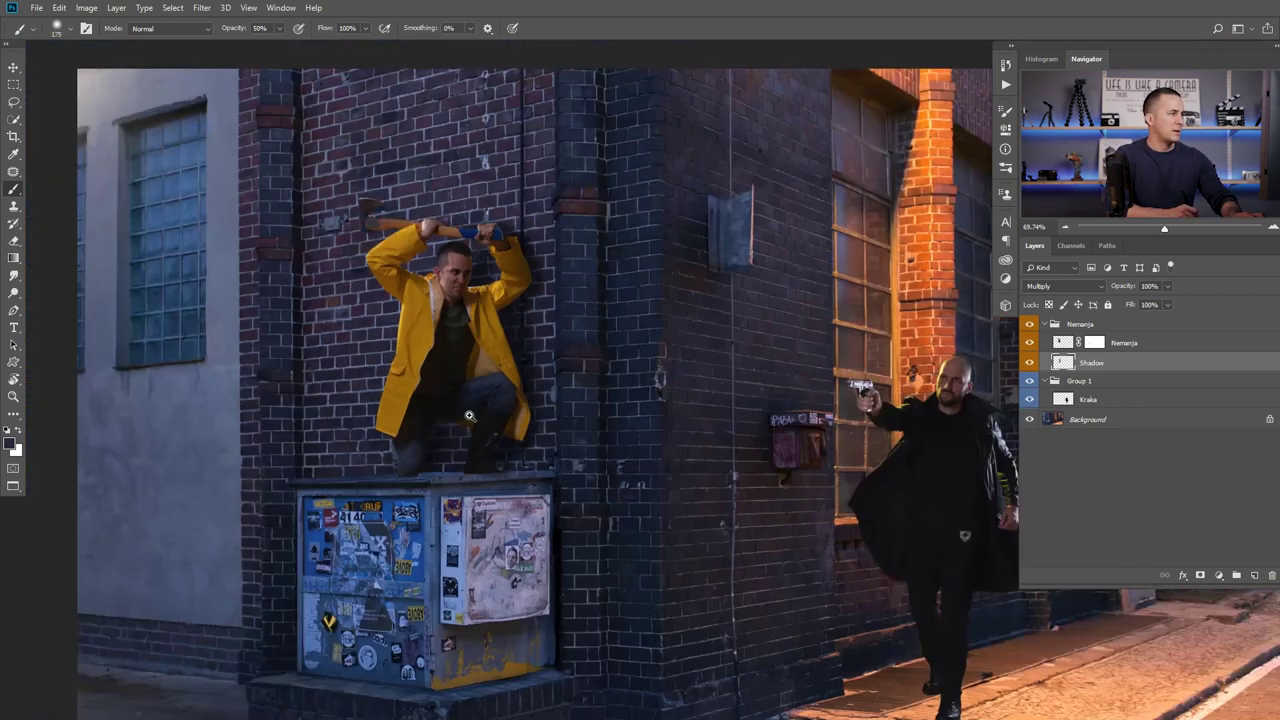
pyautogui.click(1030, 363)
pyautogui.click(1030, 363)
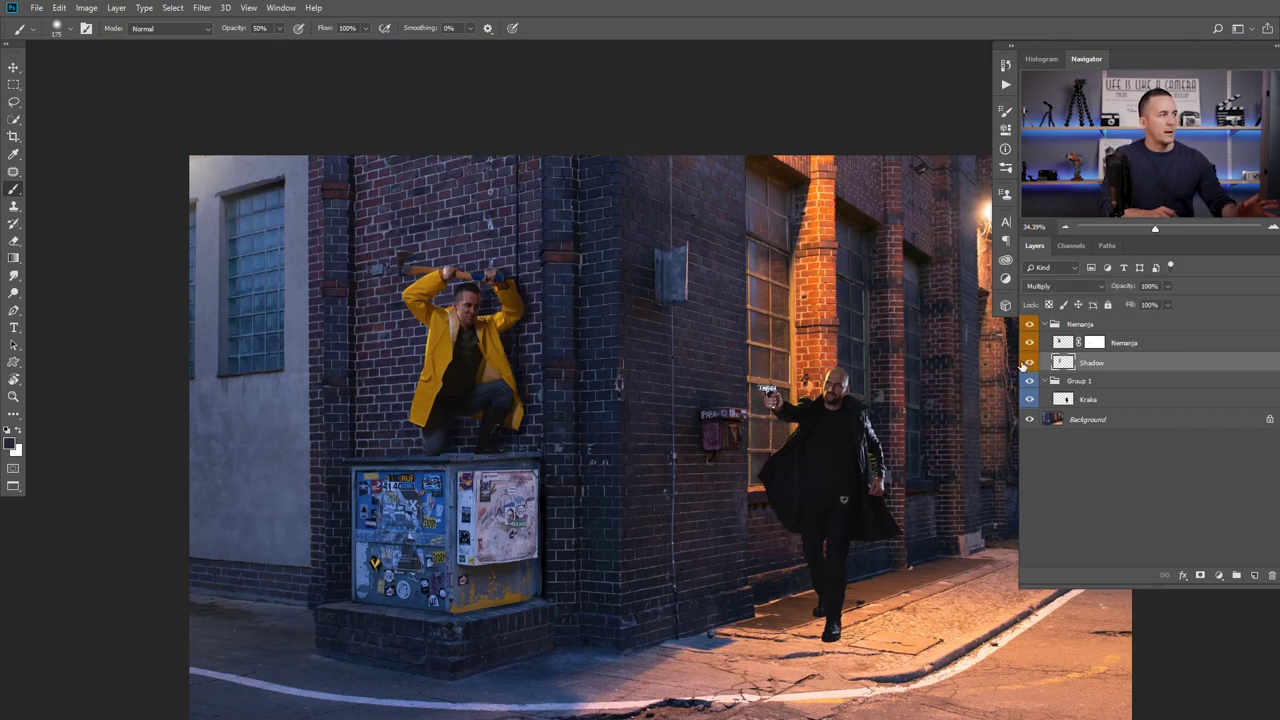
pyautogui.scroll(-1, 720, 366)
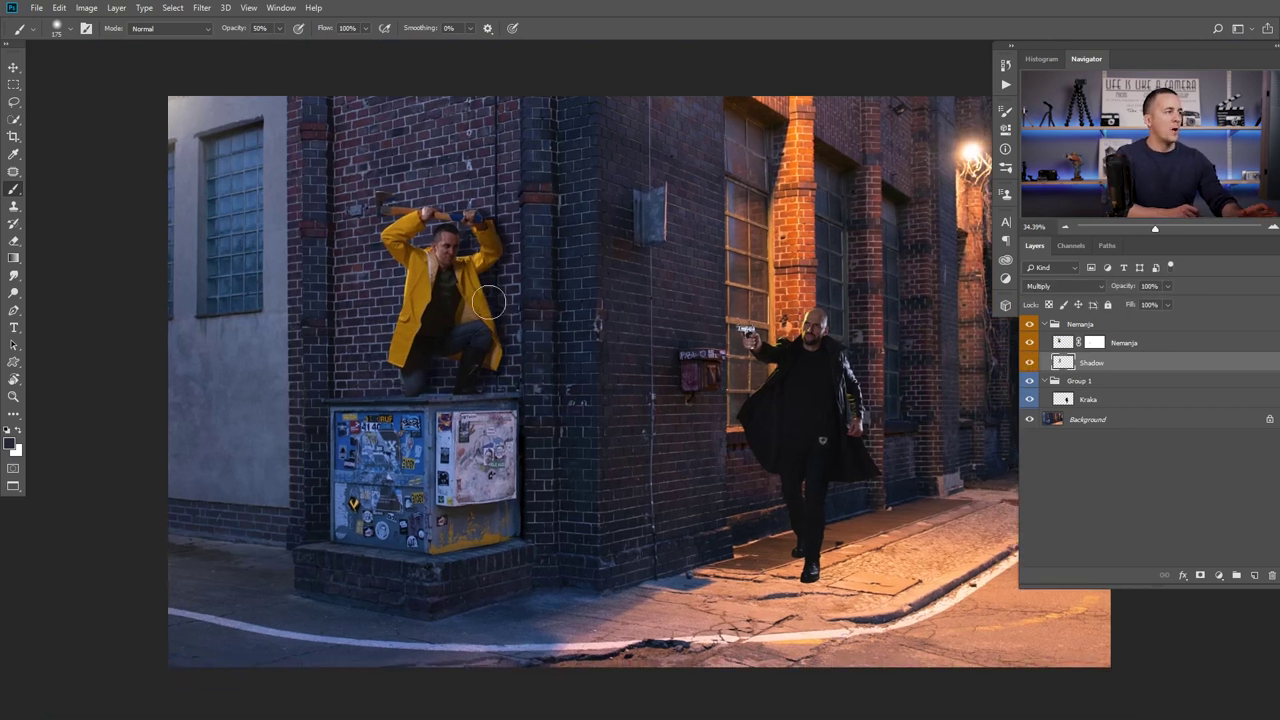
pyautogui.click(1030, 364)
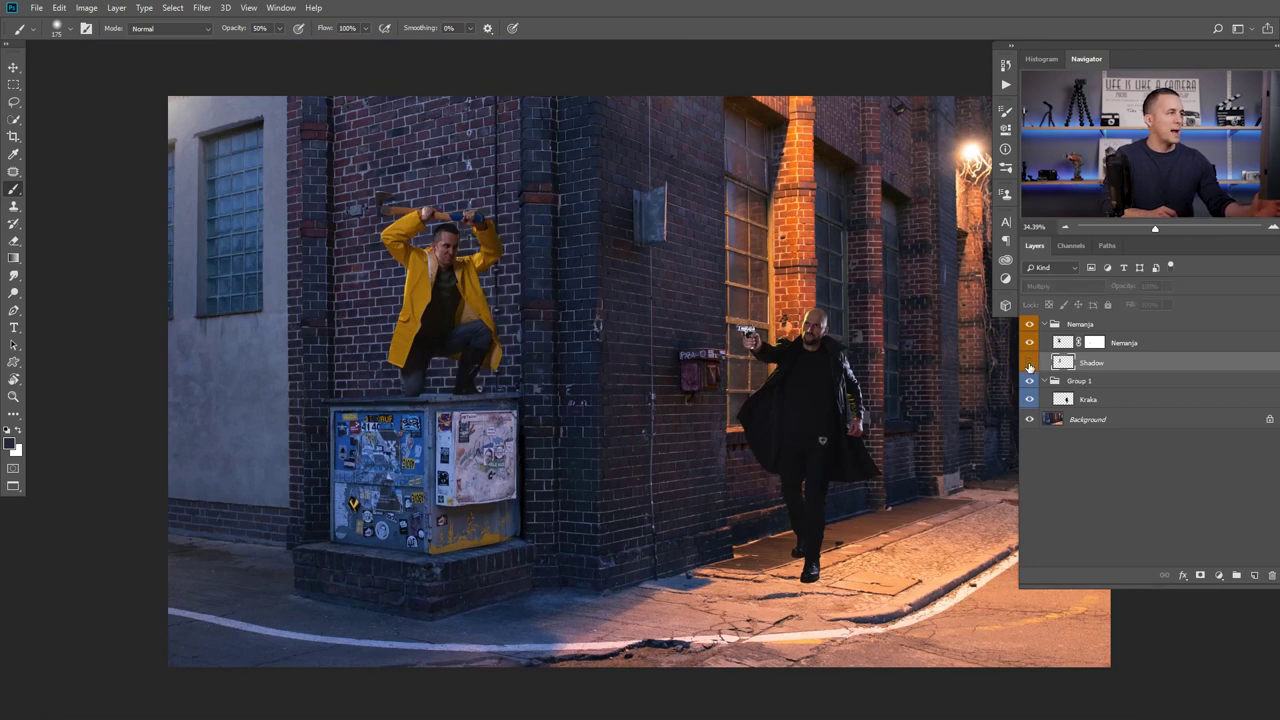
pyautogui.click(1030, 363)
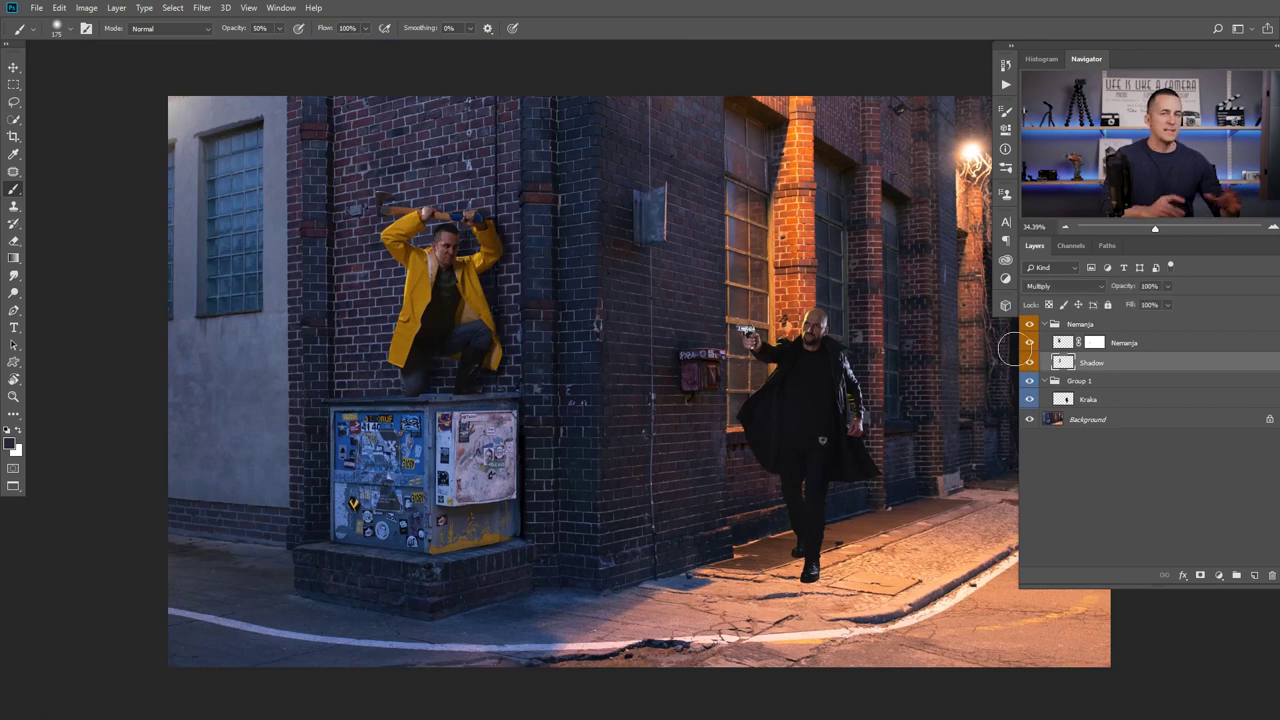
# Touch up the shadow on the cabinet top beneath the yellow-coat man's boot with a 60 px brush.
pyautogui.moveTo(583, 337); pyautogui.dragTo(506, 319)
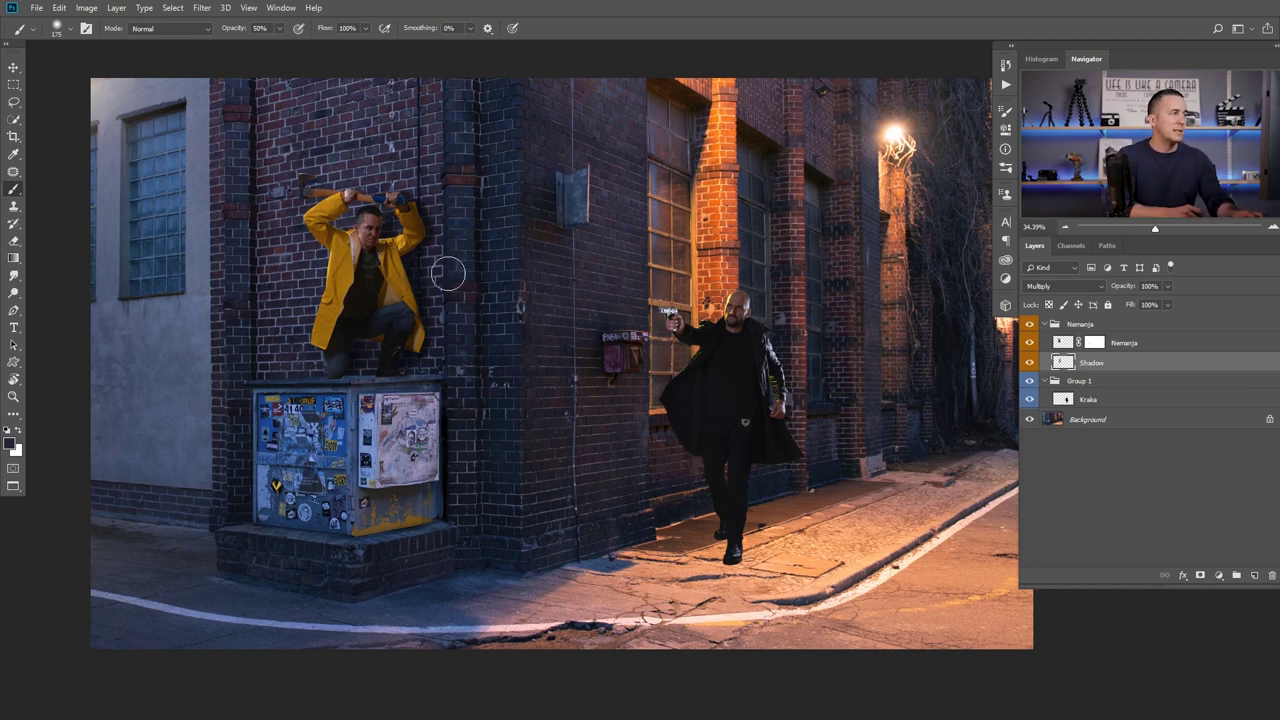
pyautogui.moveTo(340, 230); pyautogui.dragTo(392, 241)
pyautogui.scroll(-2, 392, 244)
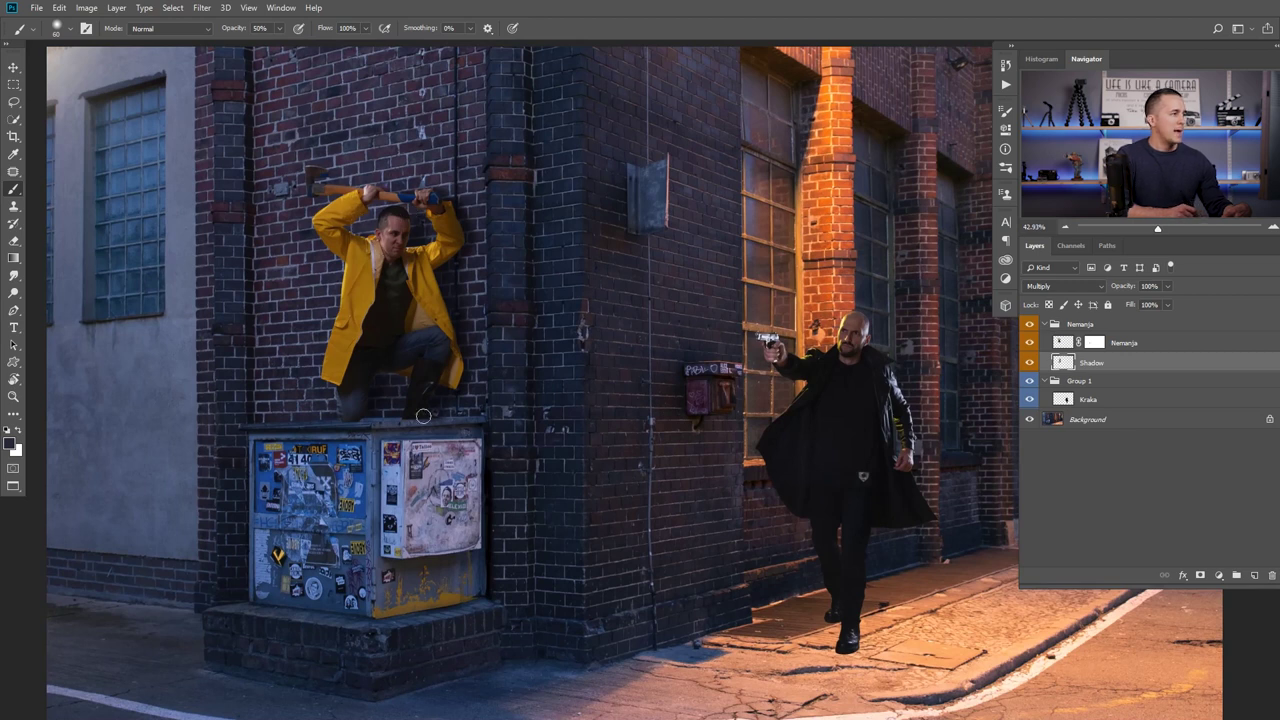
pyautogui.moveTo(502, 529); pyautogui.dragTo(474, 462)
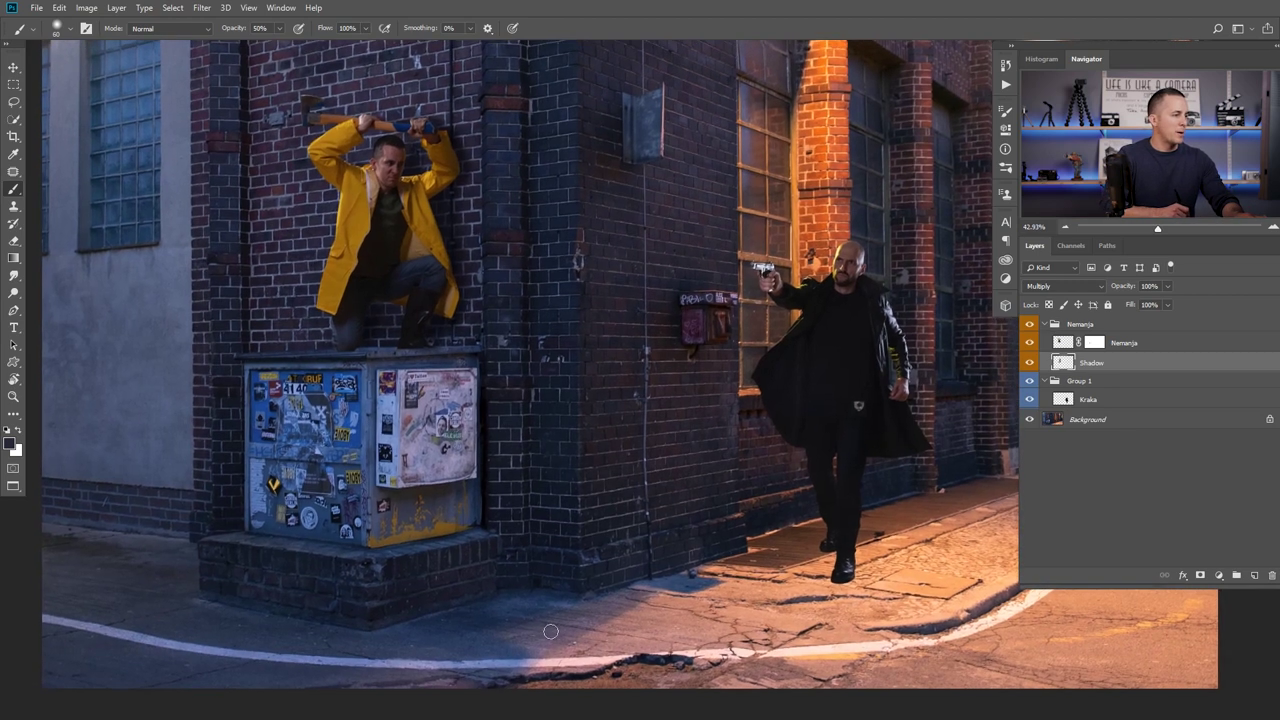
# Add a layer above Shadow and paint the head's shadow on the street with a 100 px brush in sampled dark blue.
pyautogui.click(1256, 577)
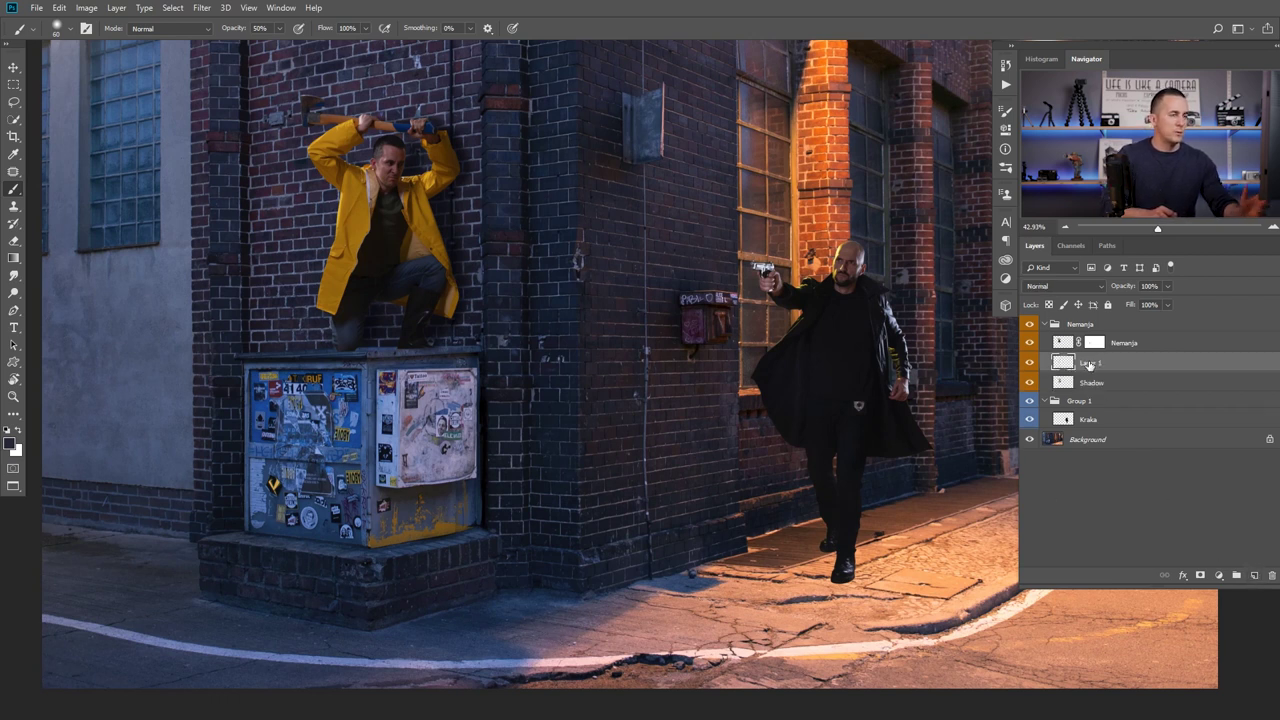
pyautogui.keyDown('alt'); pyautogui.click(487, 645); pyautogui.keyUp('alt')
pyautogui.press(']')
pyautogui.press(']')
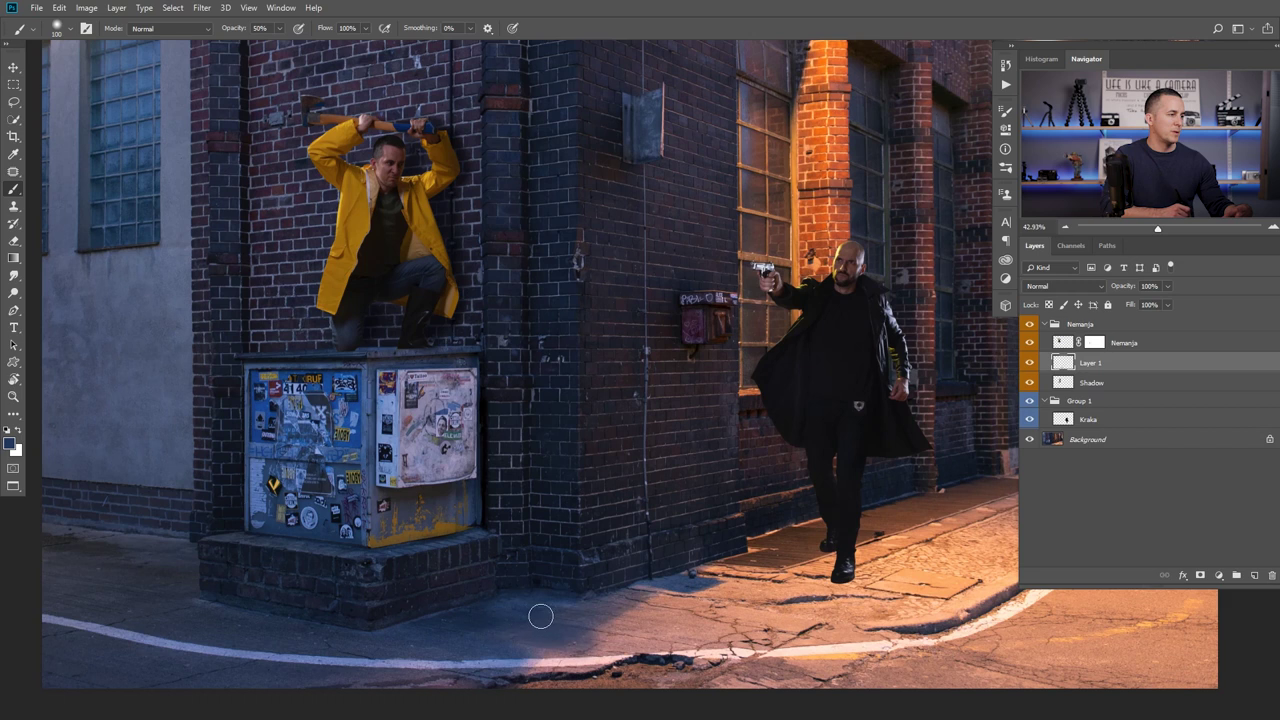
pyautogui.moveTo(692, 456); pyautogui.dragTo(678, 484)
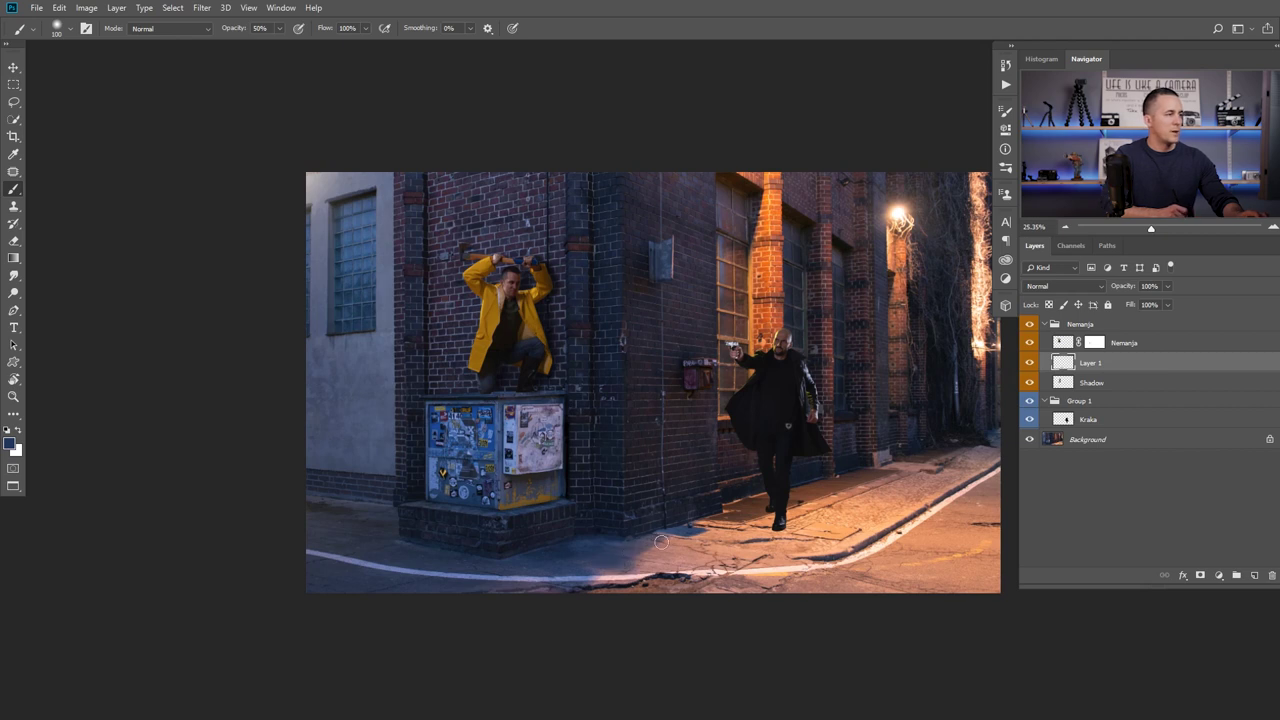
pyautogui.scroll(-2, 591, 449)
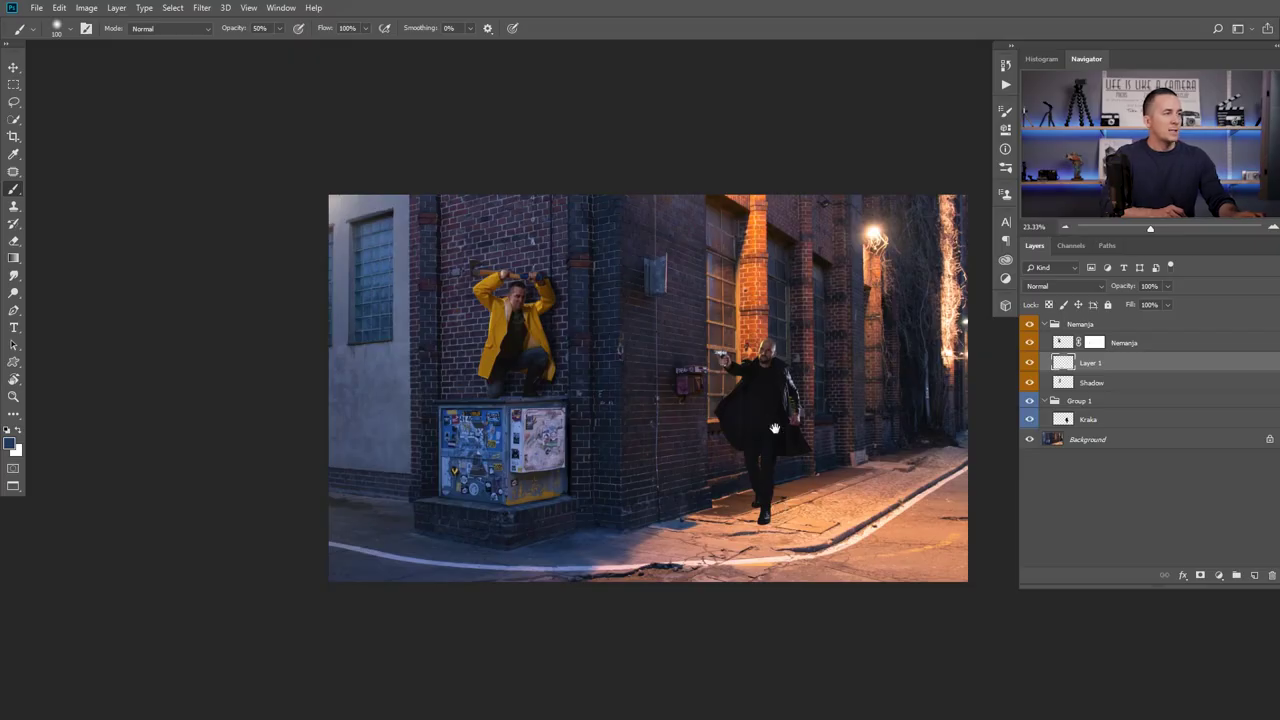
pyautogui.scroll(5, 774, 429)
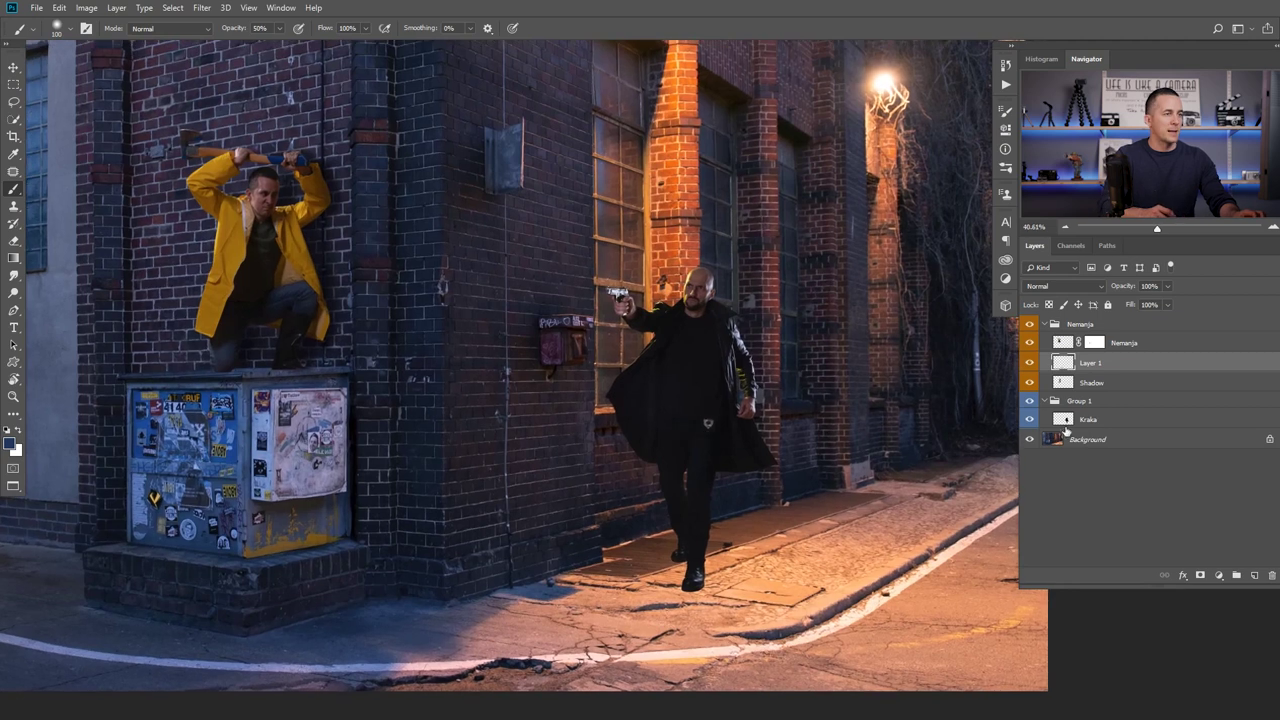
# Rename the black-coat man's group after him and add a new layer beneath his layer inside it.
pyautogui.click(1044, 324)
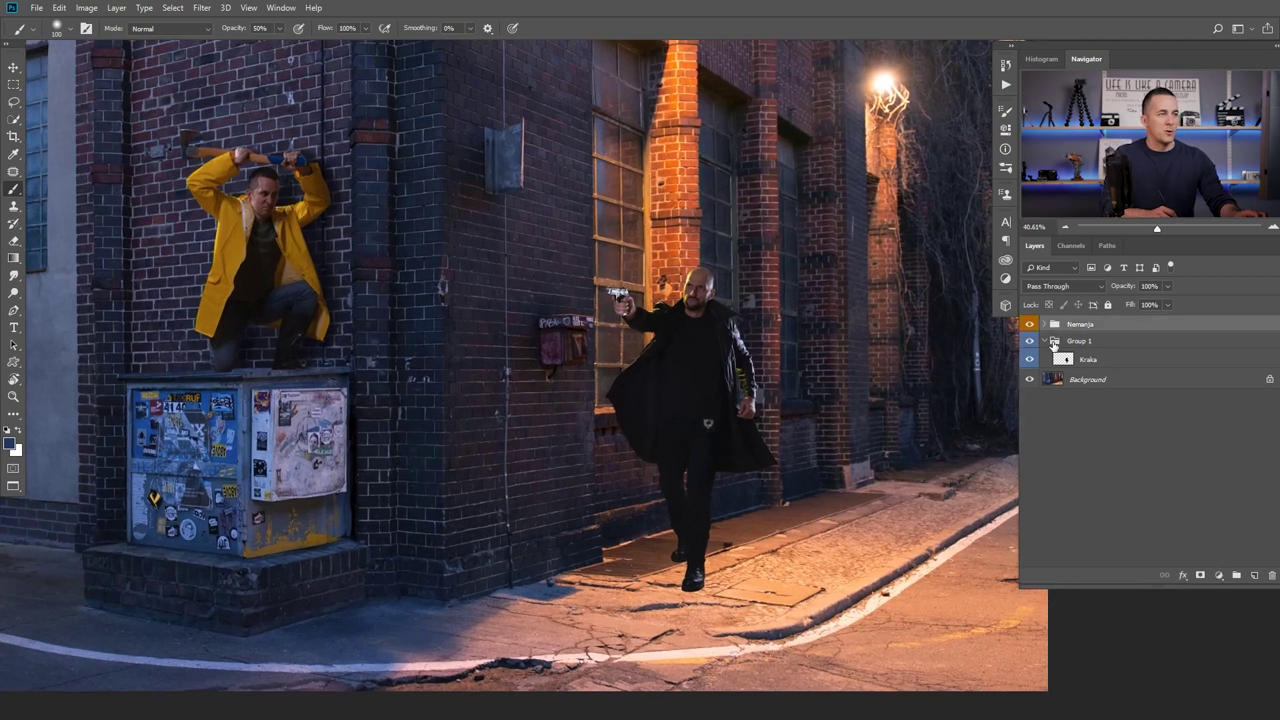
pyautogui.doubleClick(1077, 344)
pyautogui.write('Kraka')
pyautogui.press('Return')
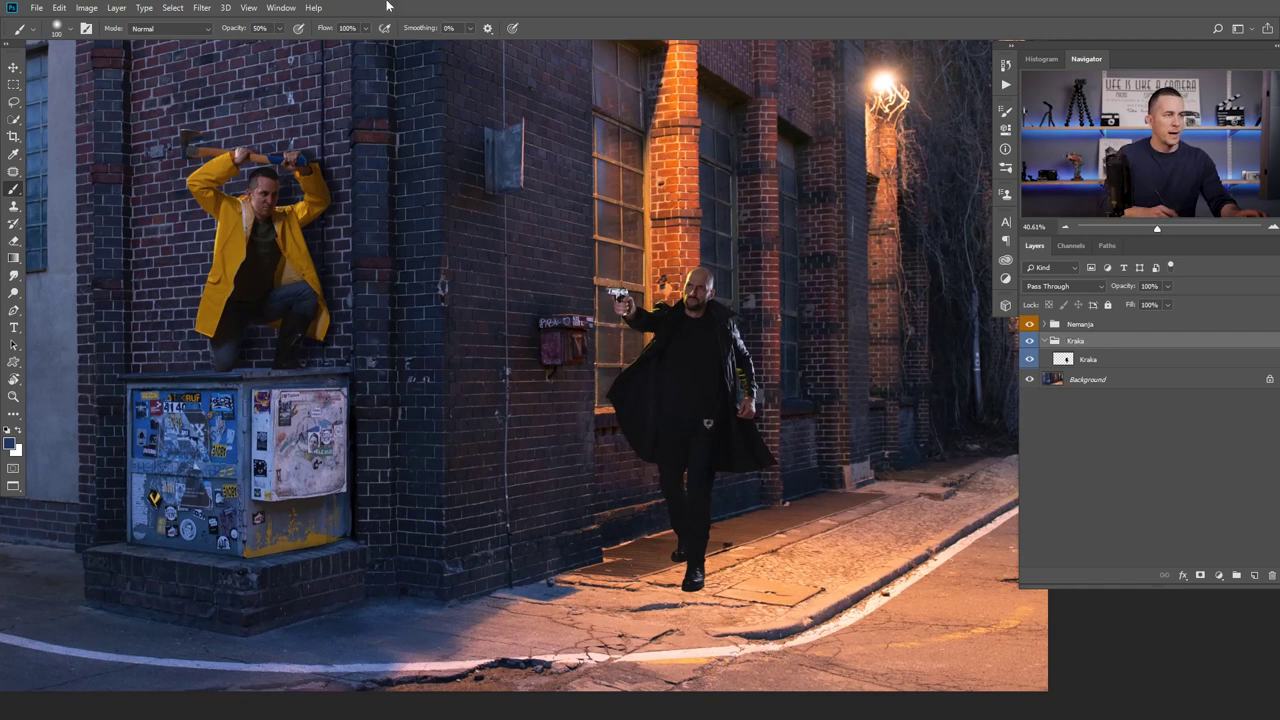
pyautogui.click(1071, 359)
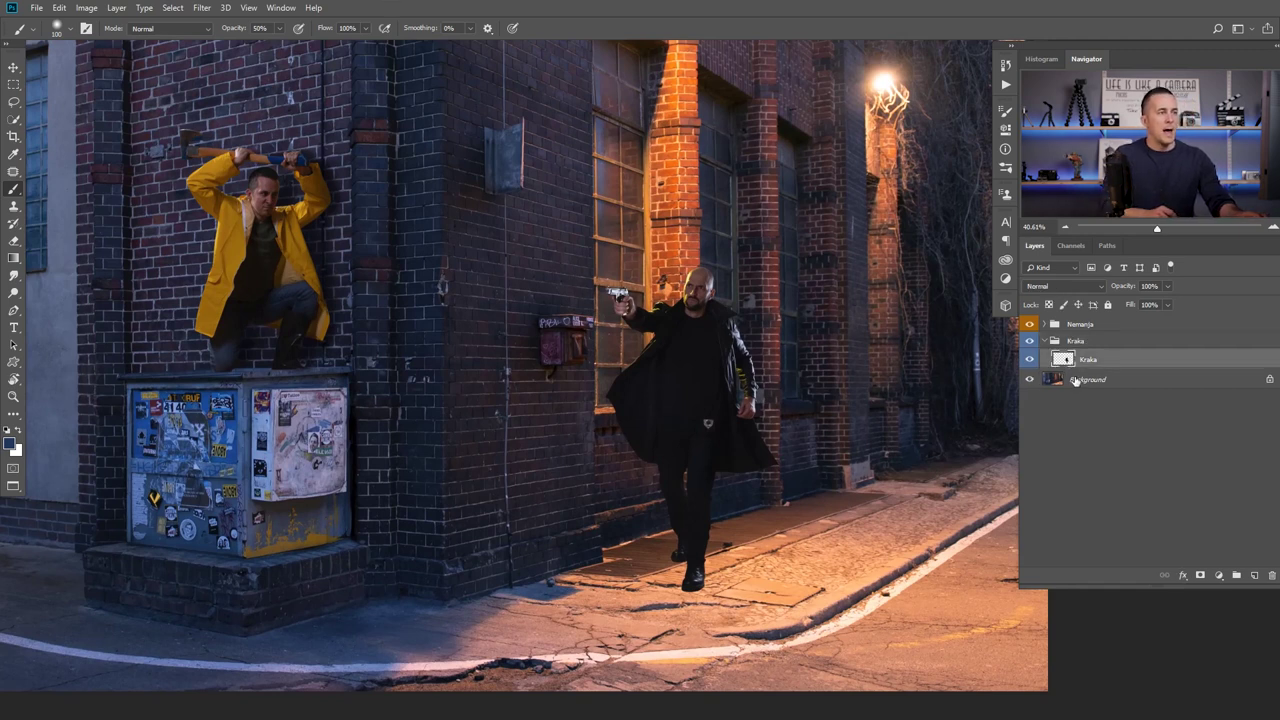
pyautogui.keyDown('ctrl'); pyautogui.click(1254, 575); pyautogui.keyUp('ctrl')
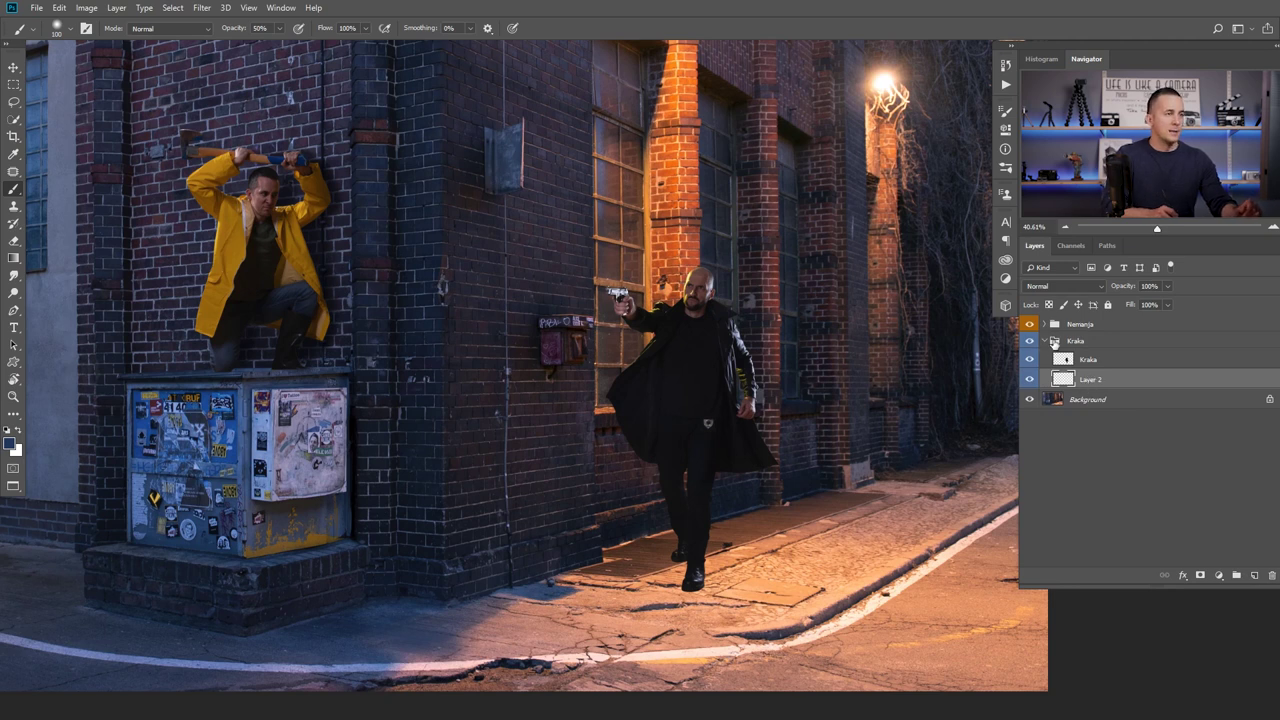
# Rename the layer directly beneath the yellow-coat man's layer Shadow head.
pyautogui.click(1051, 327)
pyautogui.doubleClick(1090, 362)
pyautogui.write('Shadow')
pyautogui.press('Return')
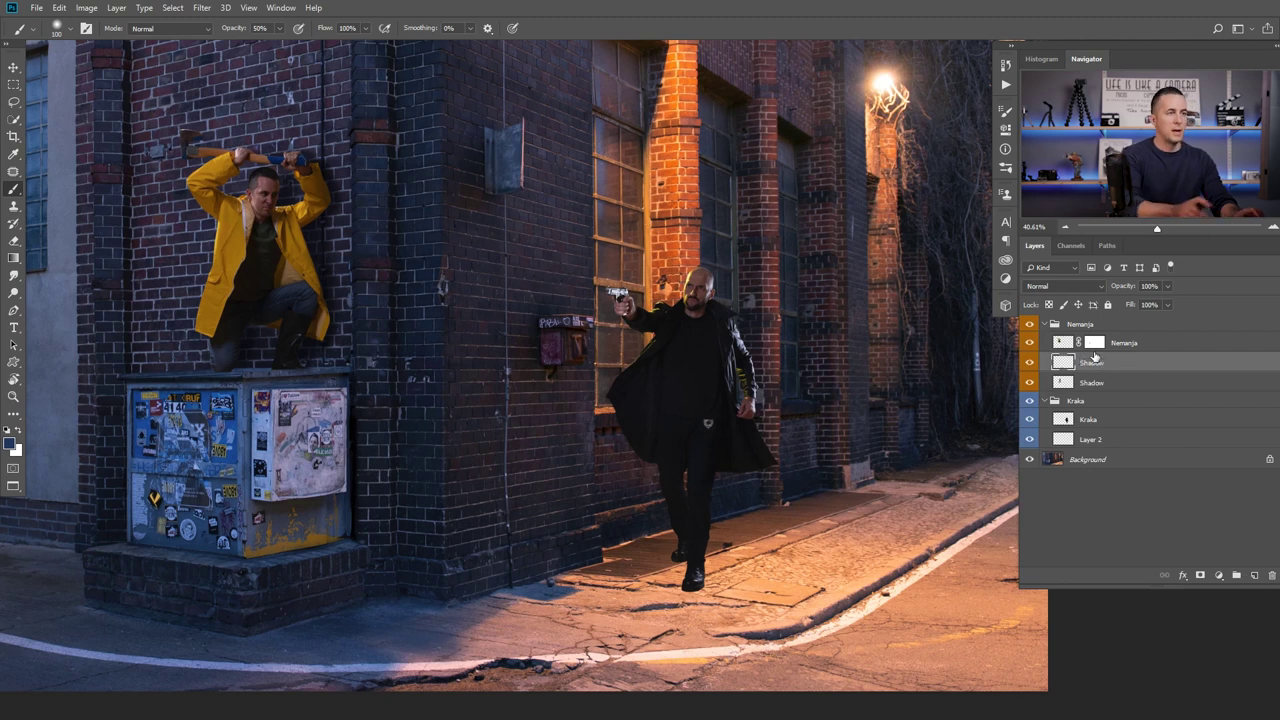
pyautogui.doubleClick(1101, 365)
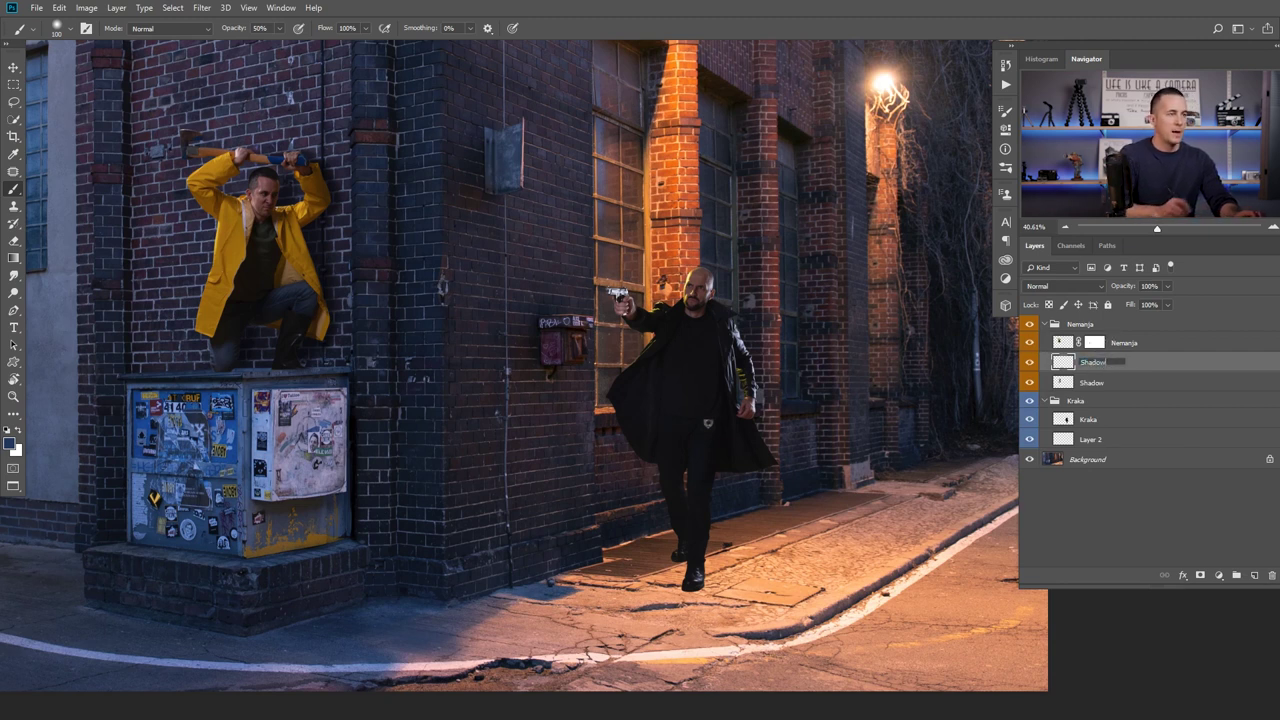
pyautogui.write('Shadow head')
pyautogui.press('Return')
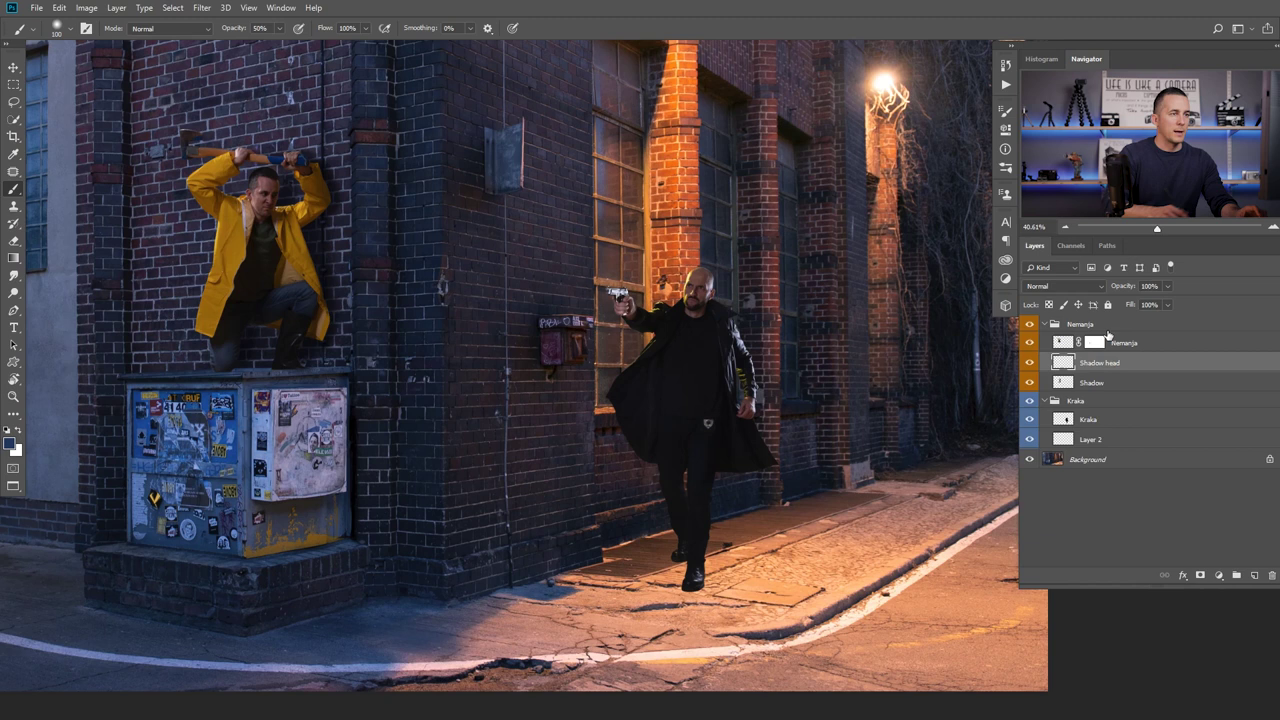
# Collapse the yellow-coat man's group and rename the new layer beneath the black-coat man Shadow.
pyautogui.click(1052, 324)
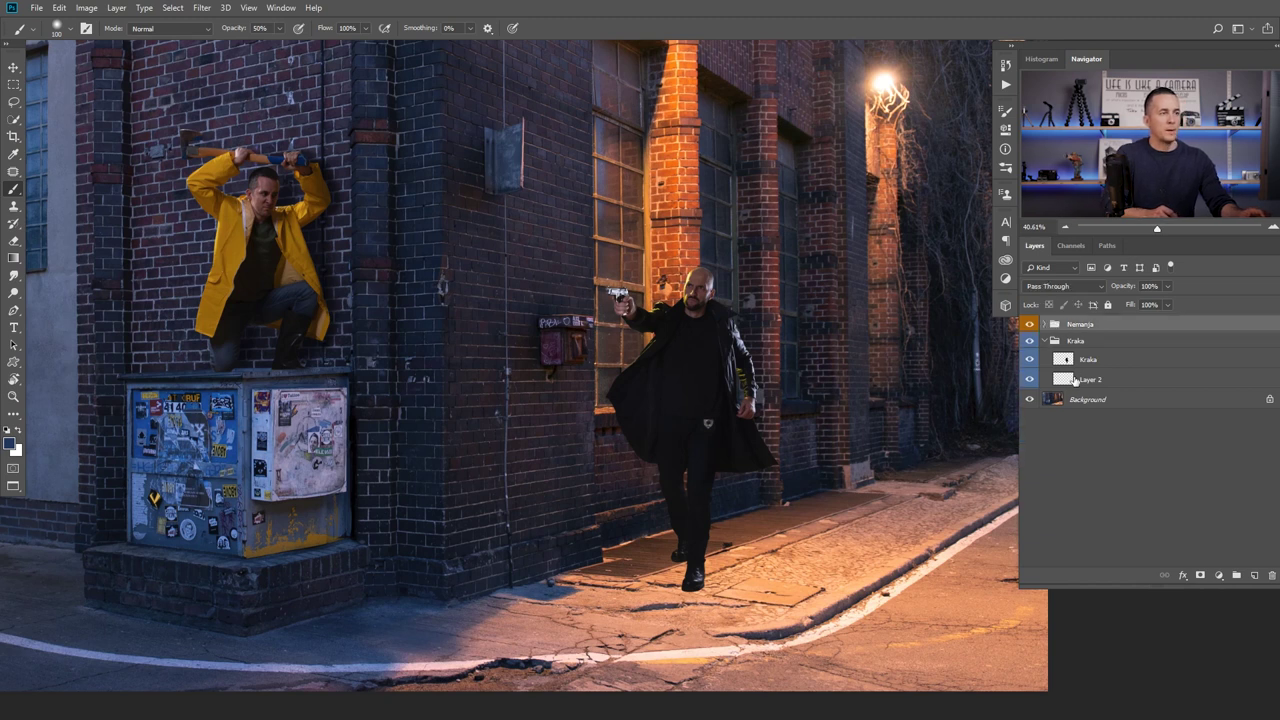
pyautogui.doubleClick(1091, 380)
pyautogui.write('Shadow')
pyautogui.press('Return')
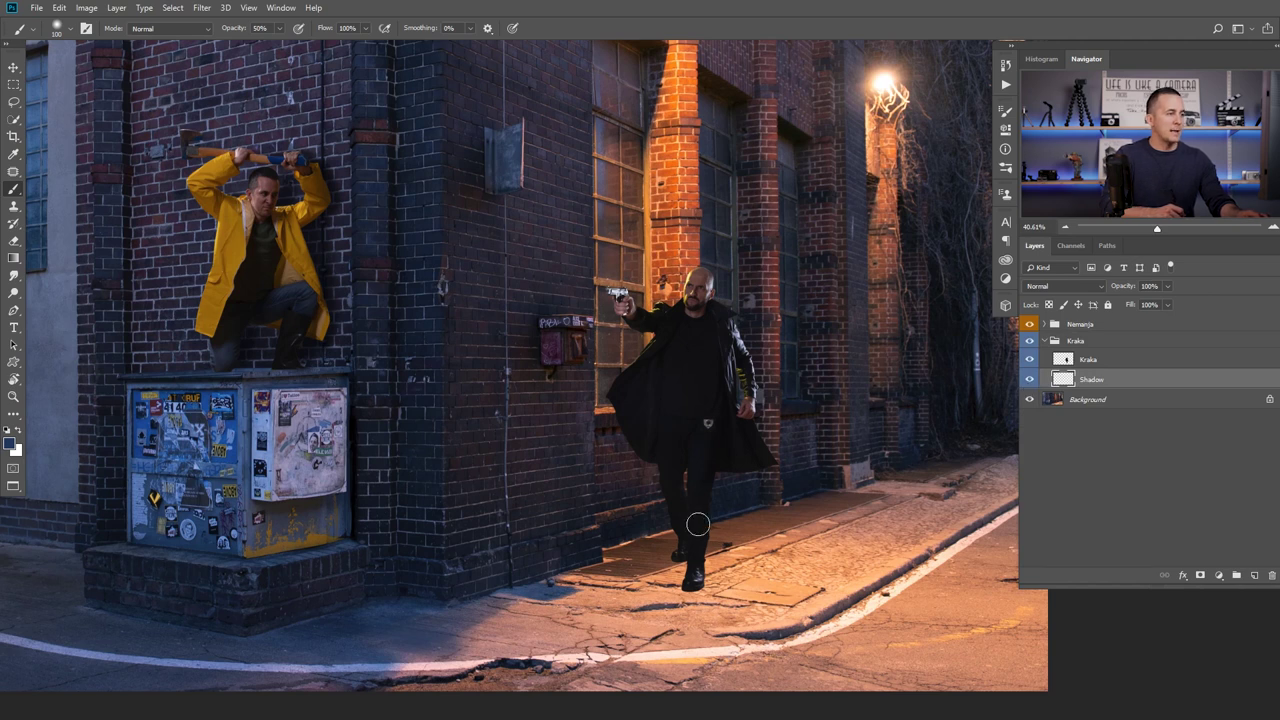
# Set the black-coat man's Shadow layer to Multiply and sample a dark brown from the ground beside his feet.
pyautogui.keyDown('alt'); pyautogui.click(694, 607); pyautogui.keyUp('alt')
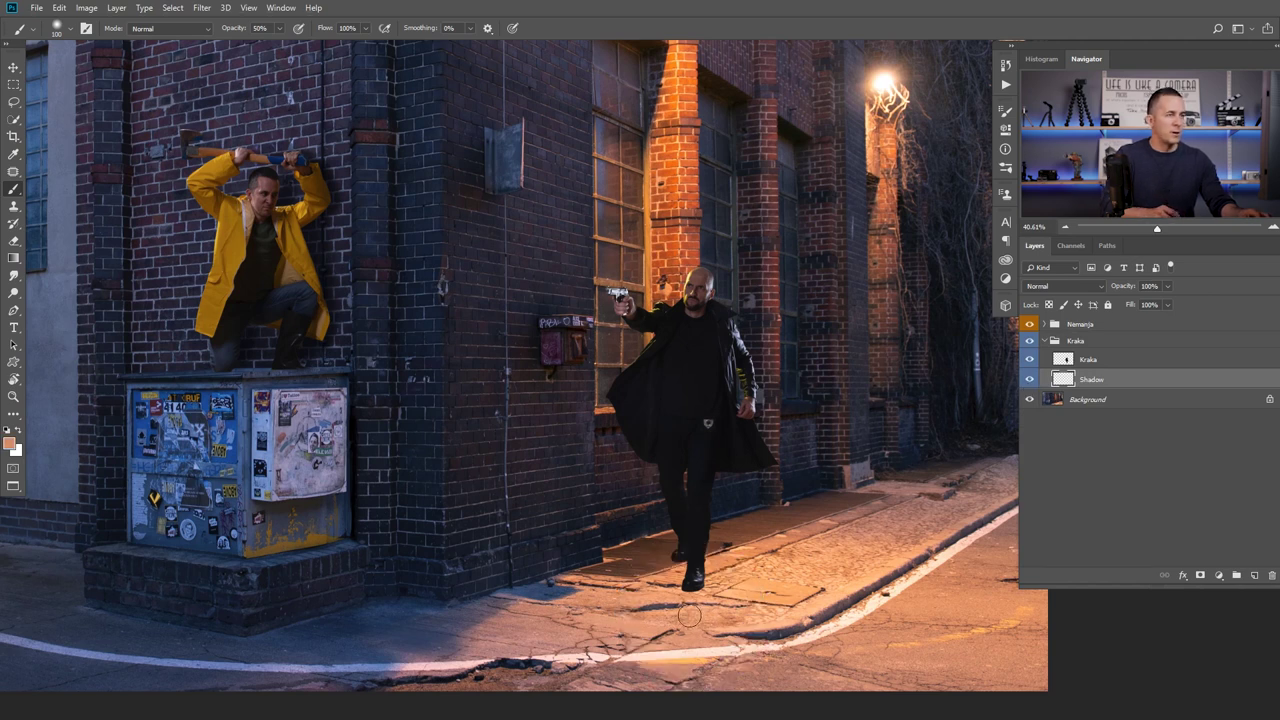
pyautogui.click(1060, 288)
pyautogui.click(1064, 342)
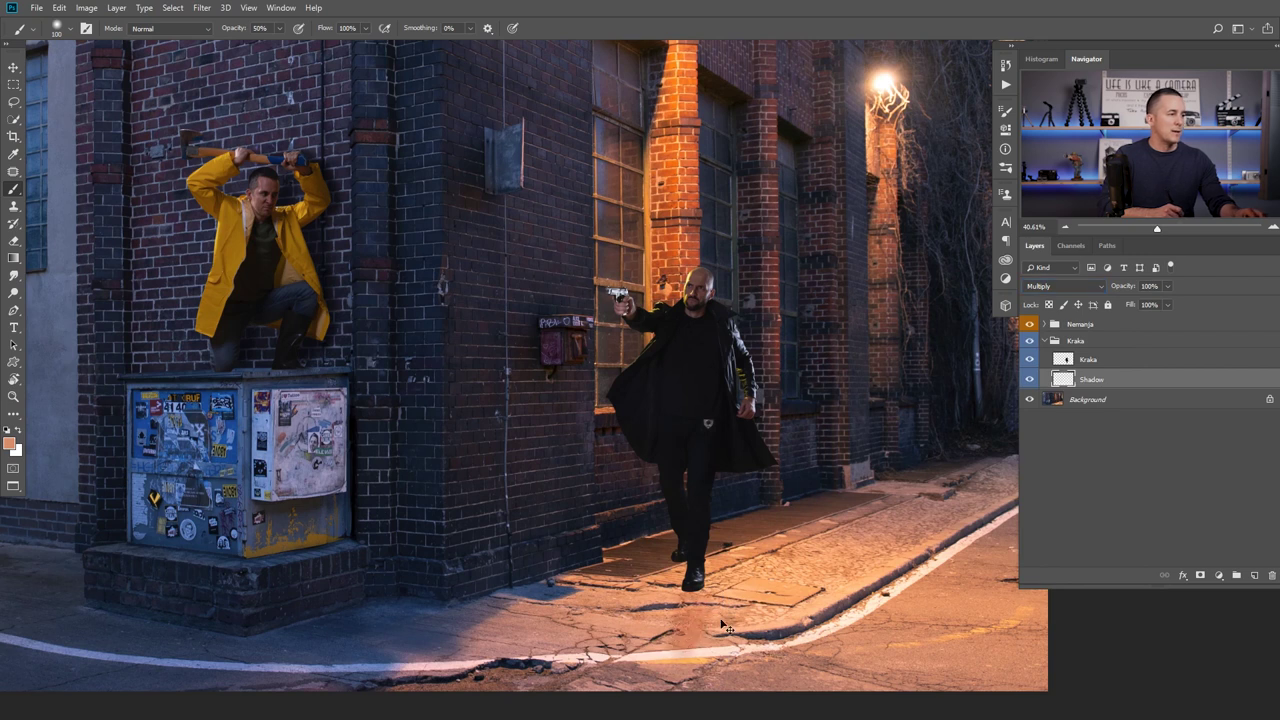
pyautogui.keyDown('alt'); pyautogui.click(653, 547); pyautogui.keyUp('alt')
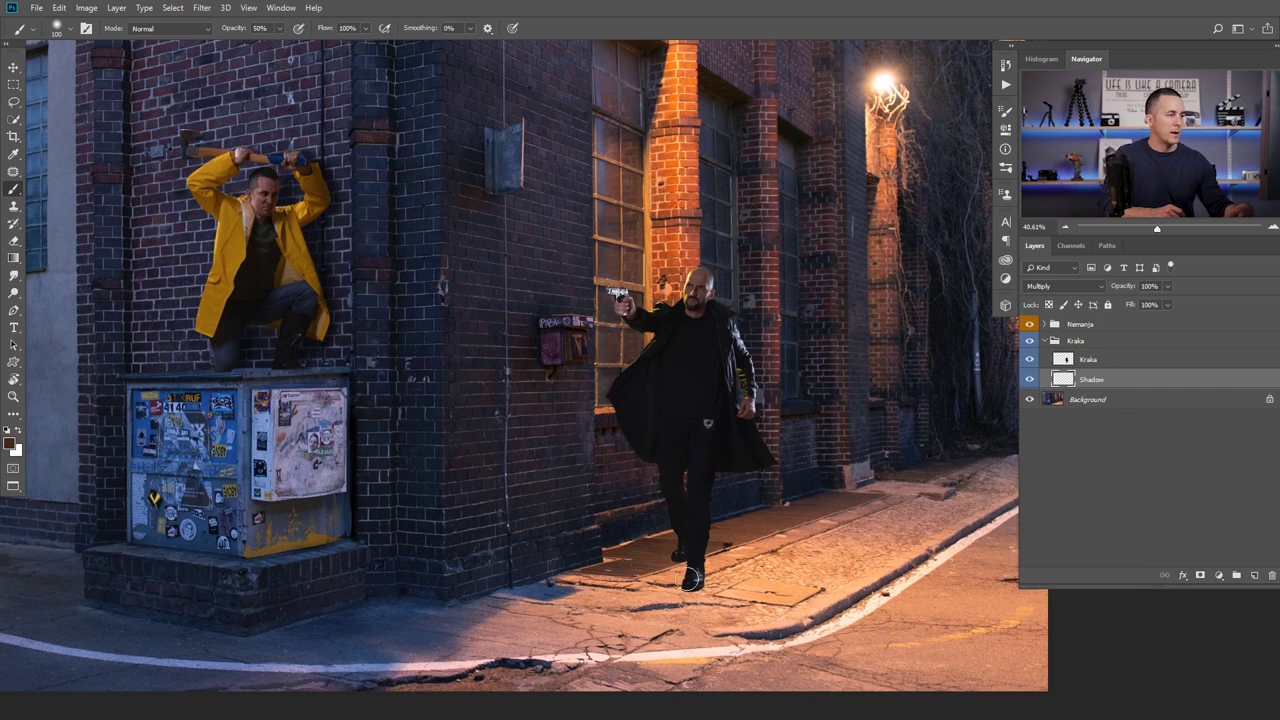
pyautogui.keyDown('alt'); pyautogui.click(635, 548); pyautogui.keyUp('alt')
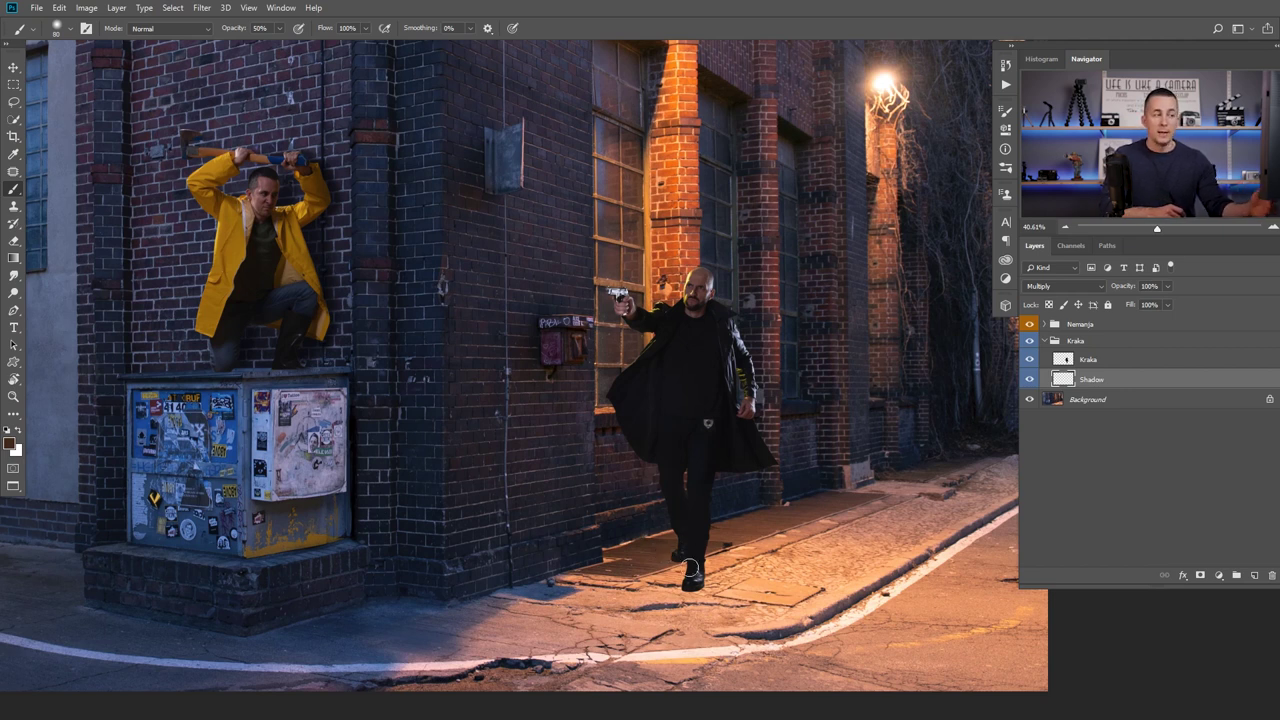
# Set the brush to 45 px and 100% opacity for painting the shadow at the black-coat man's boots.
pyautogui.scroll(-2, 686, 598)
pyautogui.scroll(2, 700, 560)
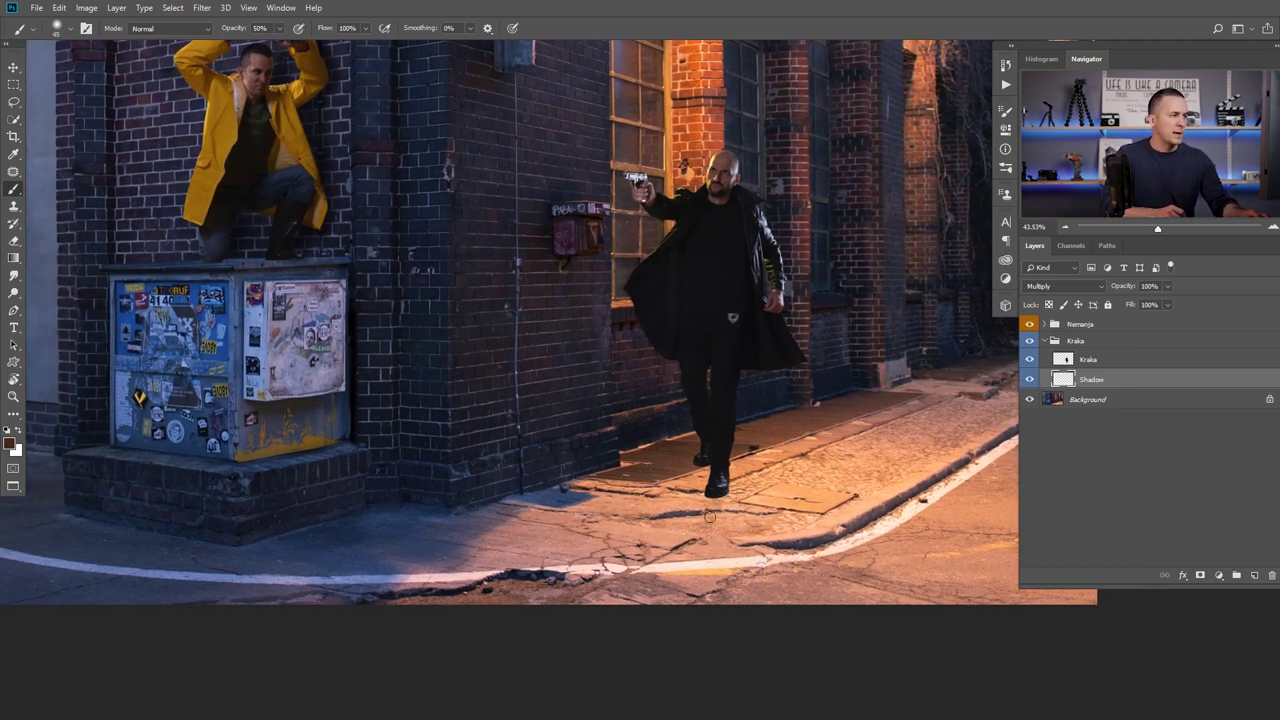
pyautogui.press('0')
pyautogui.rightClick(712, 498)
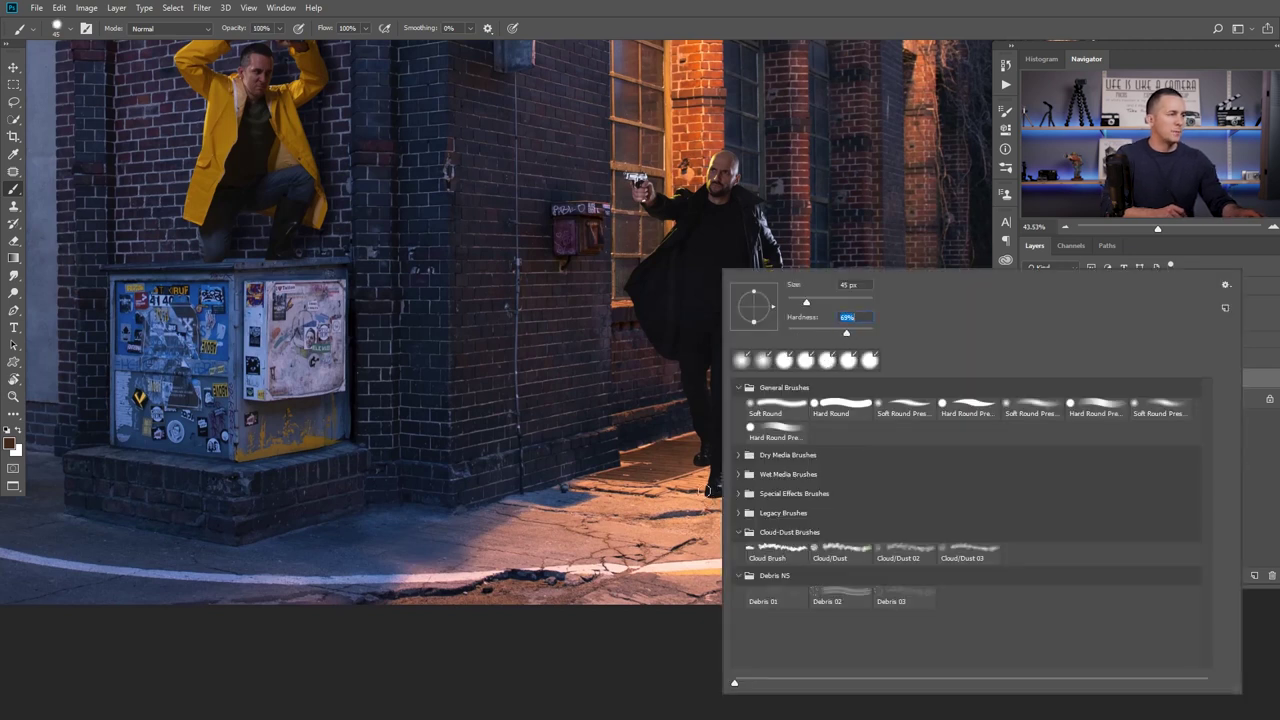
pyautogui.press('Return')
# Examine the street lamp and the lit brick pillar behind the black-coat man to judge the direction of his shadow.
pyautogui.moveTo(756, 146); pyautogui.dragTo(718, 474)
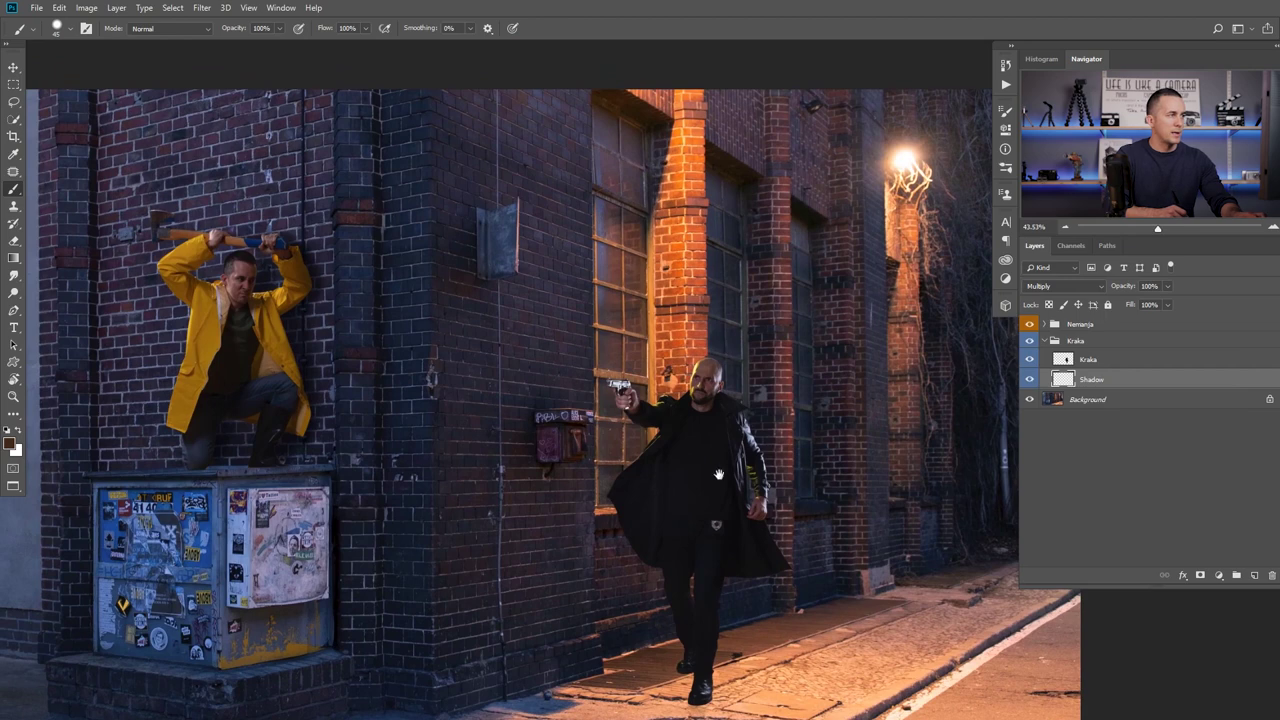
pyautogui.scroll(-1, 718, 474)
pyautogui.scroll(2, 718, 474)
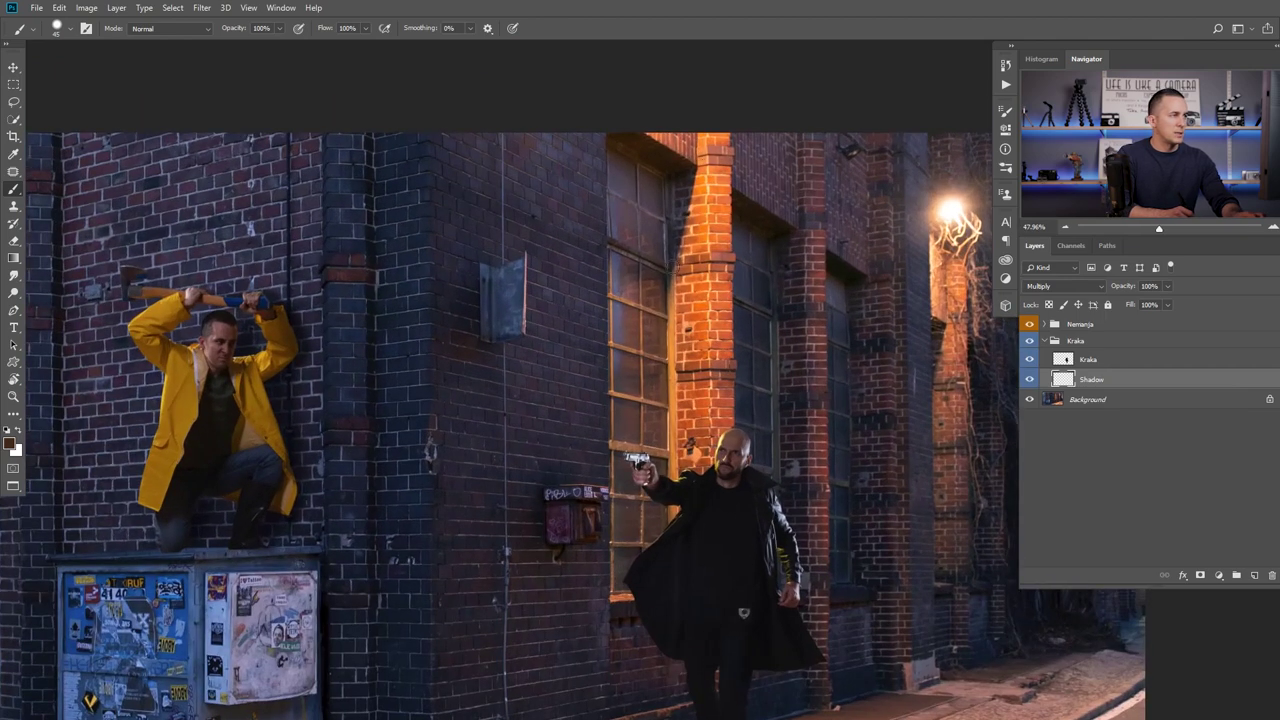
pyautogui.scroll(-3, 690, 286)
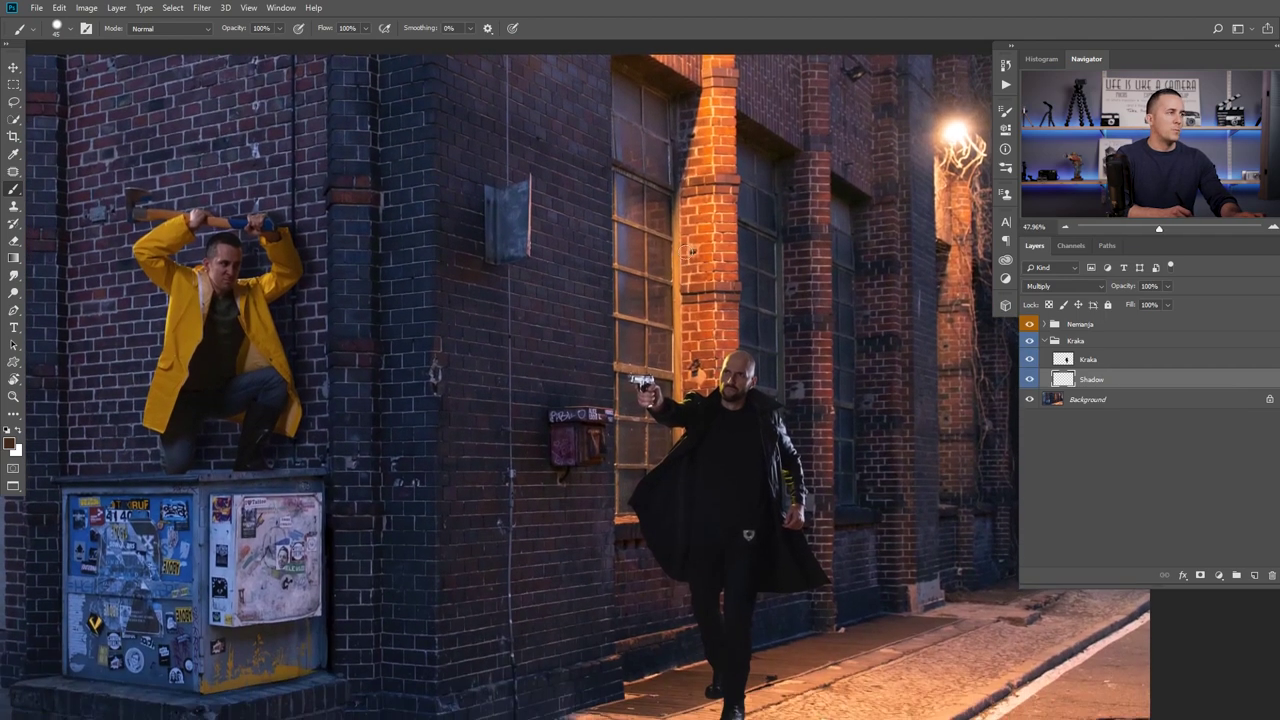
pyautogui.scroll(-2, 664, 419)
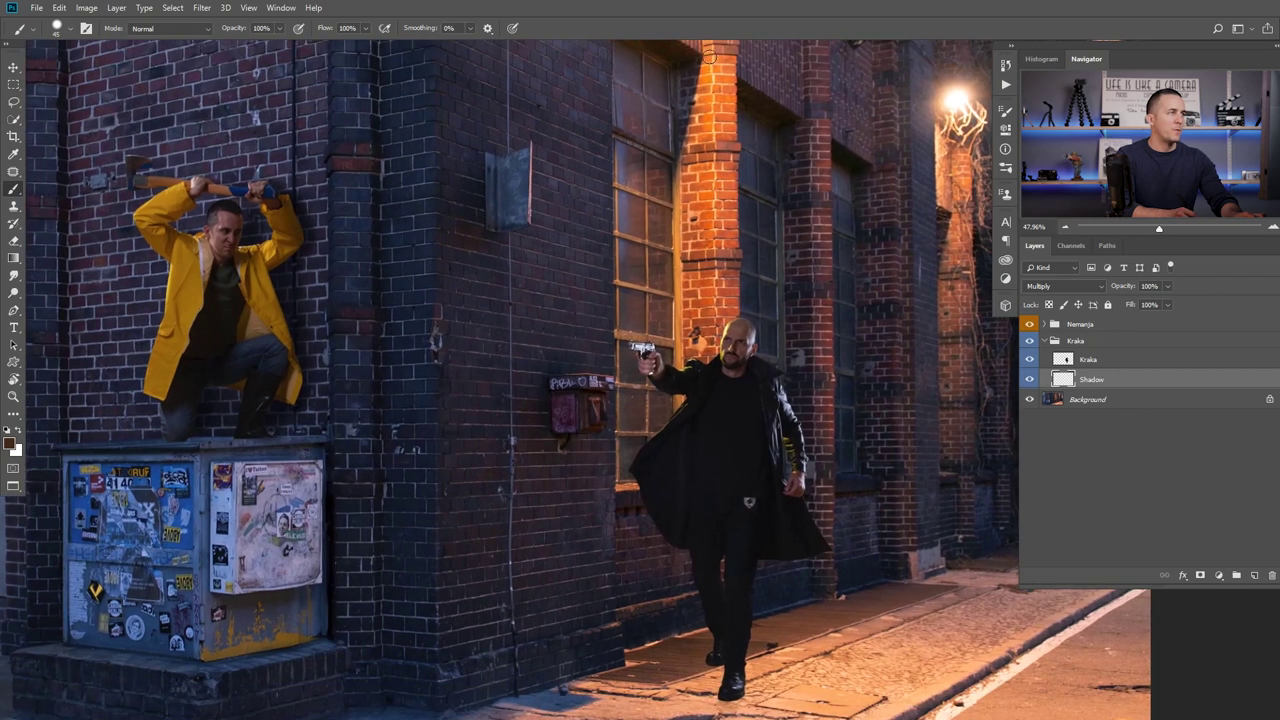
pyautogui.scroll(4, 681, 160)
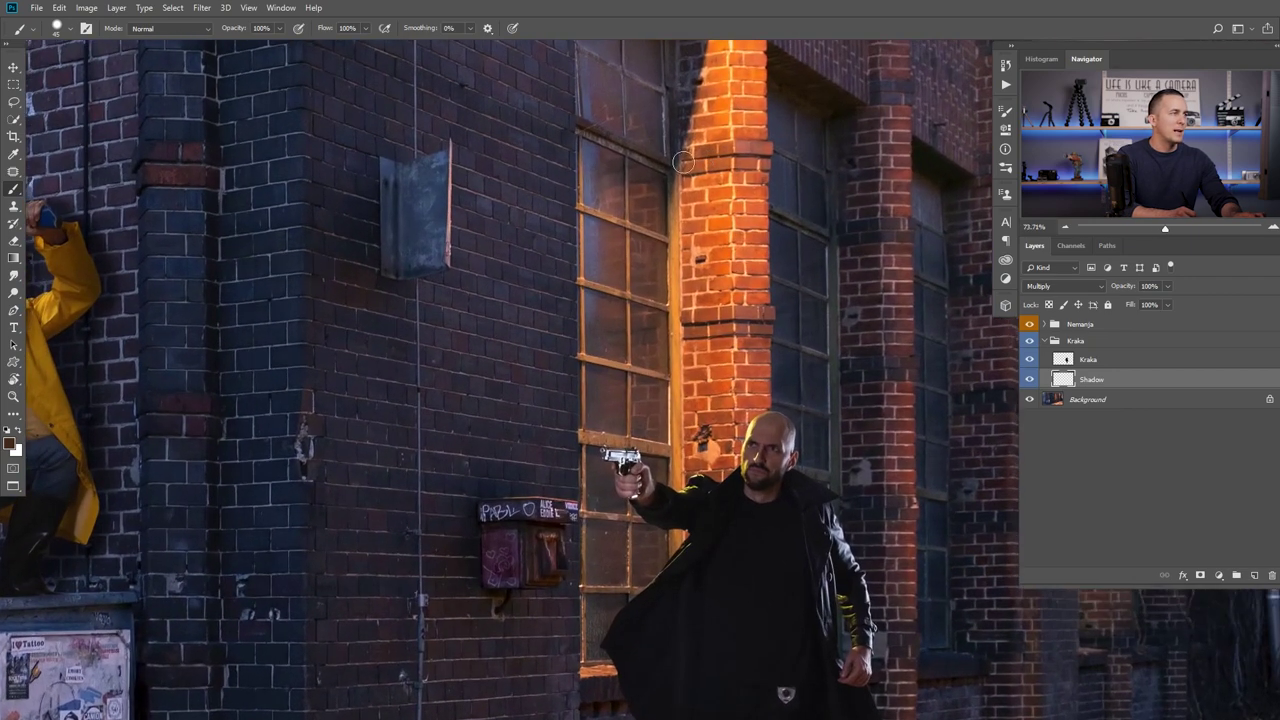
pyautogui.scroll(-5, 706, 147)
pyautogui.scroll(3, 722, 457)
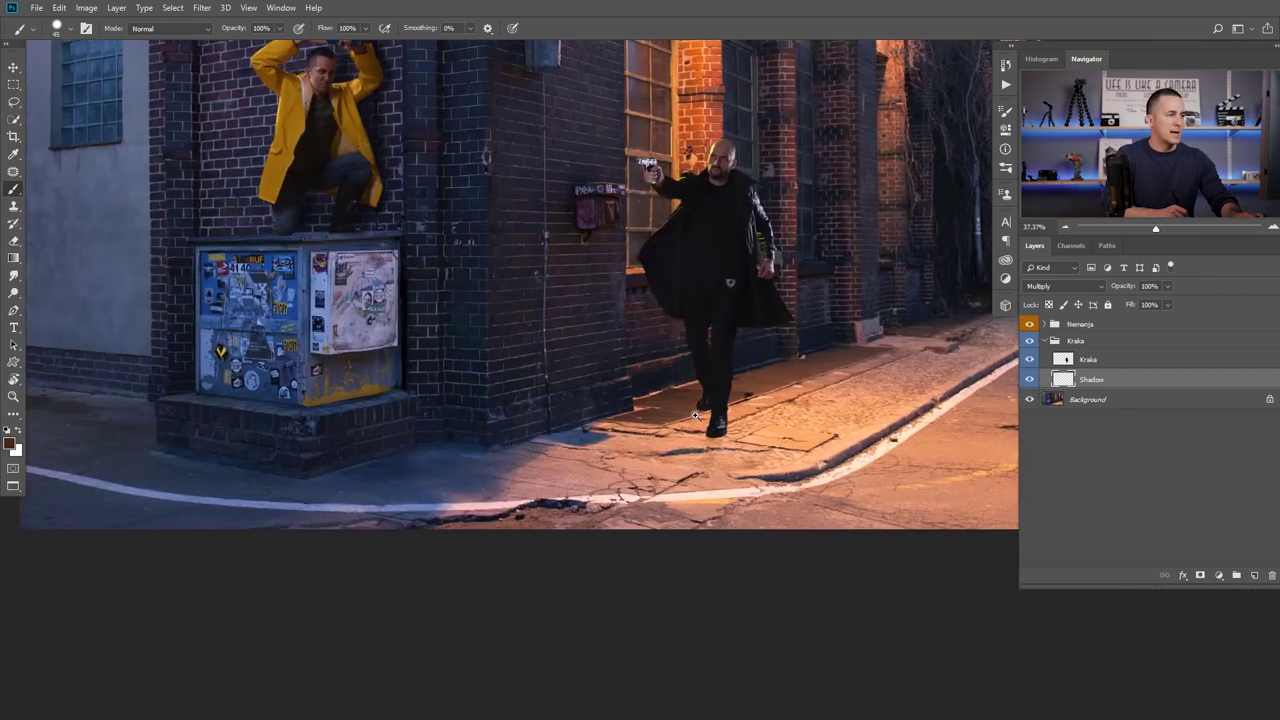
# Paint the black-coat man's leg and coat shadow in dark brown from his boots down to the image's lower edge.
pyautogui.scroll(-1, 721, 301)
pyautogui.moveTo(718, 410)
pyautogui.mouseDown()
pyautogui.moveTo(700, 480)
pyautogui.moveTo(709, 441)
pyautogui.mouseUp()
pyautogui.moveTo(710, 372)
pyautogui.mouseDown()
pyautogui.moveTo(685, 462)
pyautogui.moveTo(669, 465)
pyautogui.moveTo(747, 475)
pyautogui.moveTo(745, 494)
pyautogui.moveTo(697, 517)
pyautogui.moveTo(641, 479)
pyautogui.moveTo(701, 476)
pyautogui.moveTo(704, 493)
pyautogui.moveTo(699, 482)
pyautogui.moveTo(646, 510)
pyautogui.mouseUp()
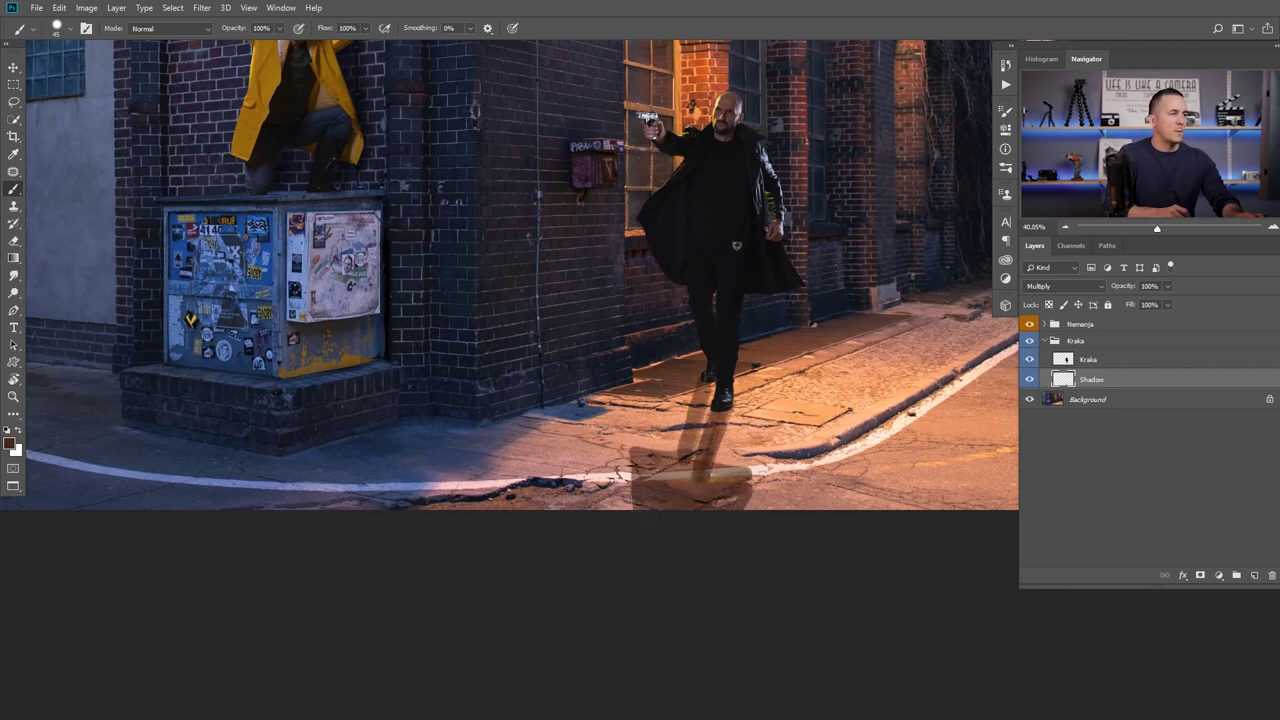
pyautogui.moveTo(770, 330); pyautogui.dragTo(760, 273)
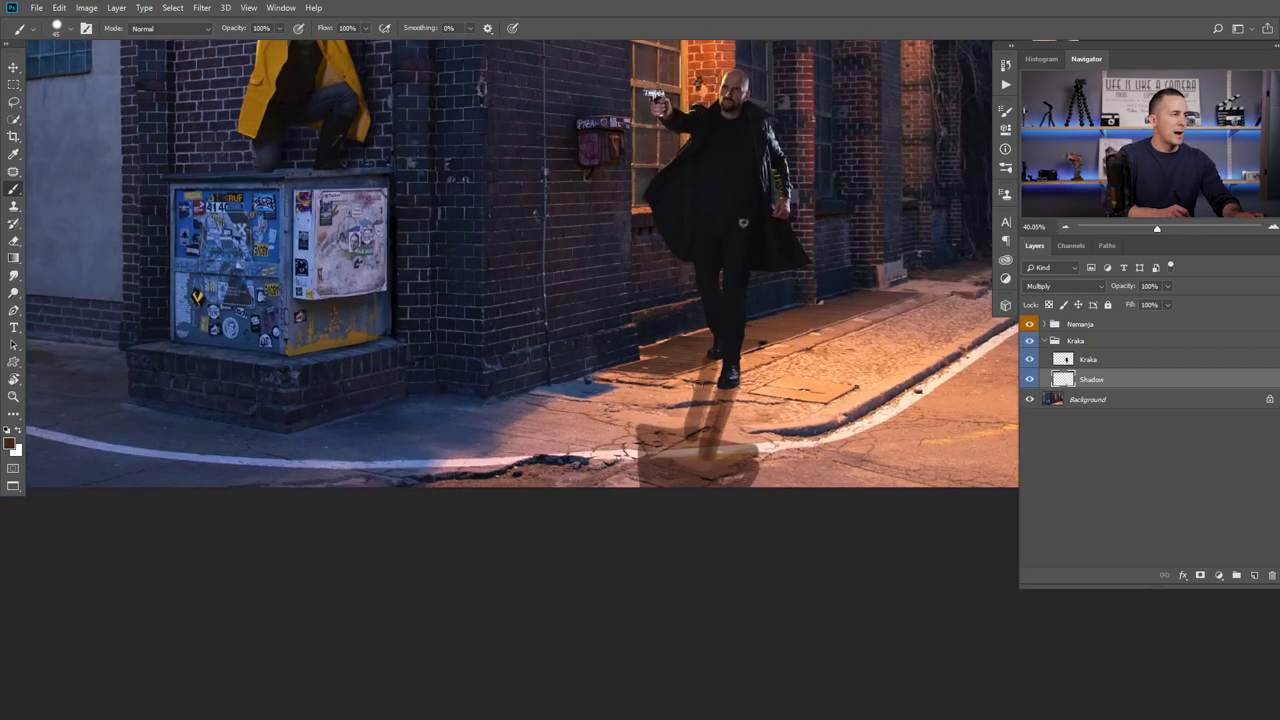
pyautogui.moveTo(677, 384)
pyautogui.mouseDown()
pyautogui.moveTo(612, 401)
pyautogui.moveTo(734, 374)
pyautogui.moveTo(602, 419)
pyautogui.moveTo(615, 384)
pyautogui.moveTo(703, 406)
pyautogui.moveTo(607, 397)
pyautogui.moveTo(597, 422)
pyautogui.moveTo(562, 425)
pyautogui.moveTo(563, 454)
pyautogui.moveTo(538, 461)
pyautogui.moveTo(561, 469)
pyautogui.moveTo(732, 405)
pyautogui.moveTo(765, 434)
pyautogui.mouseUp()
# Inspect the black-coat man's shadow on the street as a whole and in detail around his boots.
pyautogui.scroll(-3, 765, 434)
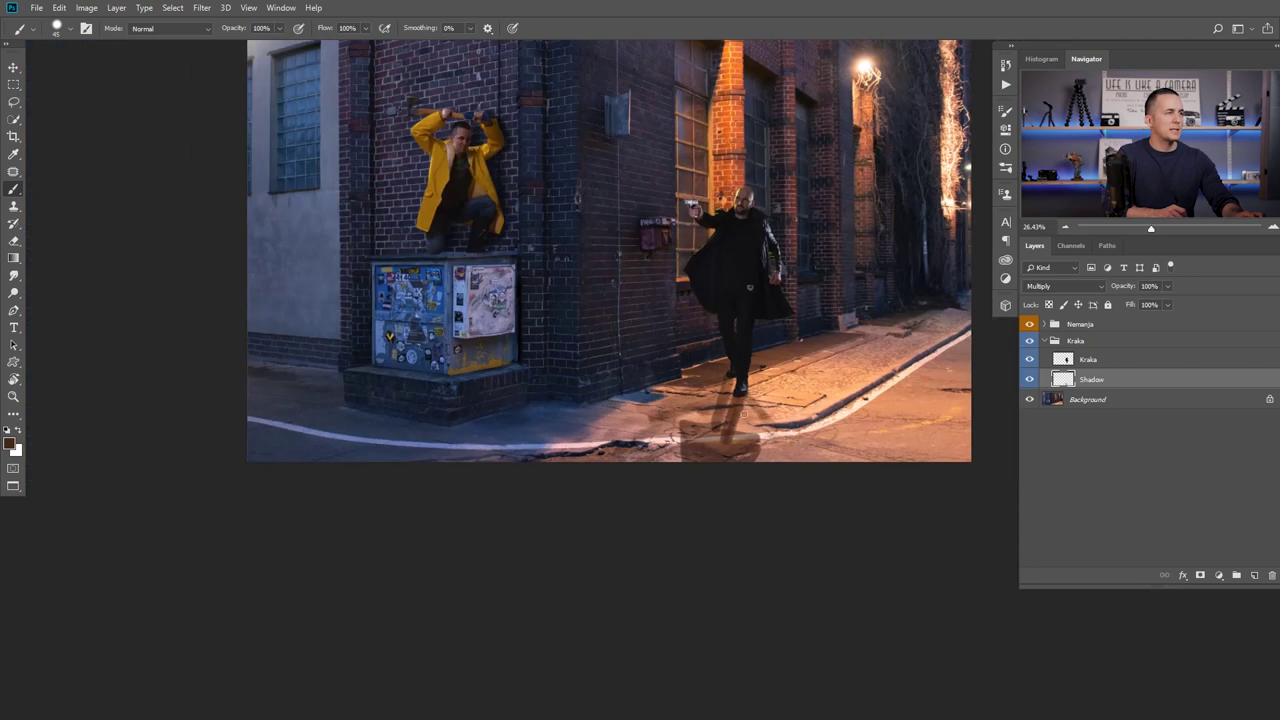
pyautogui.scroll(3, 736, 455)
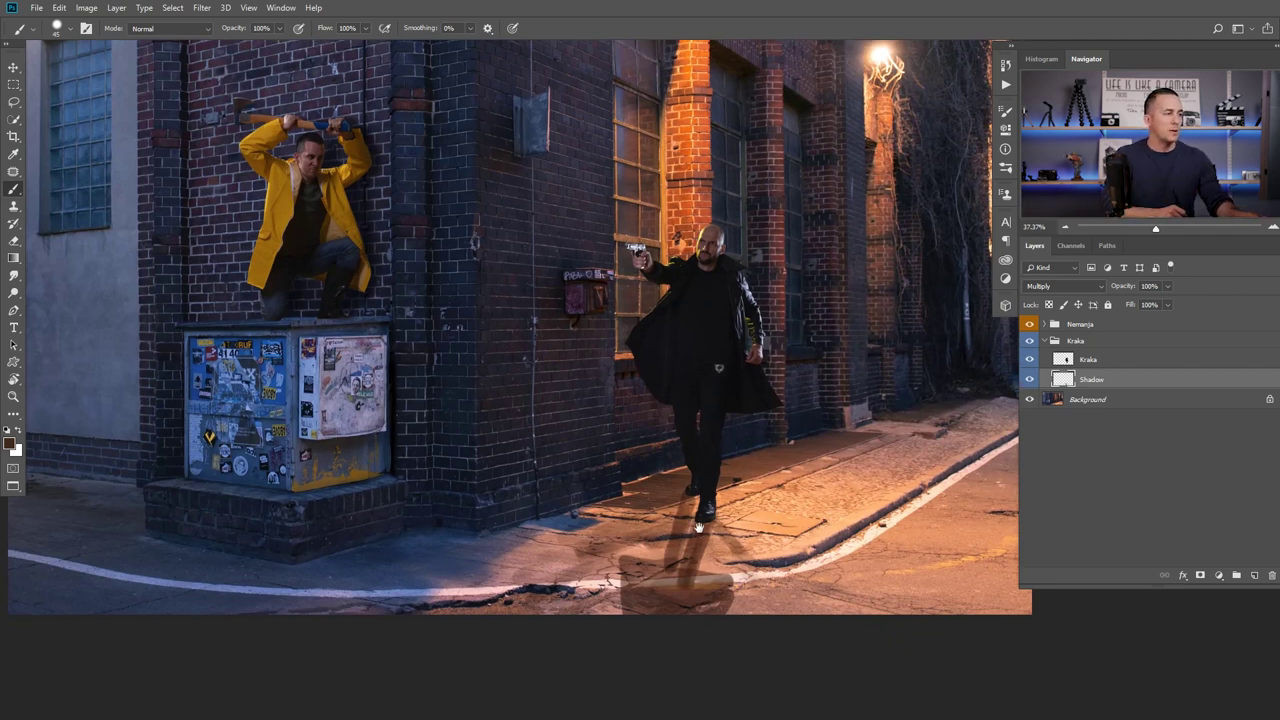
pyautogui.scroll(-1, 713, 511)
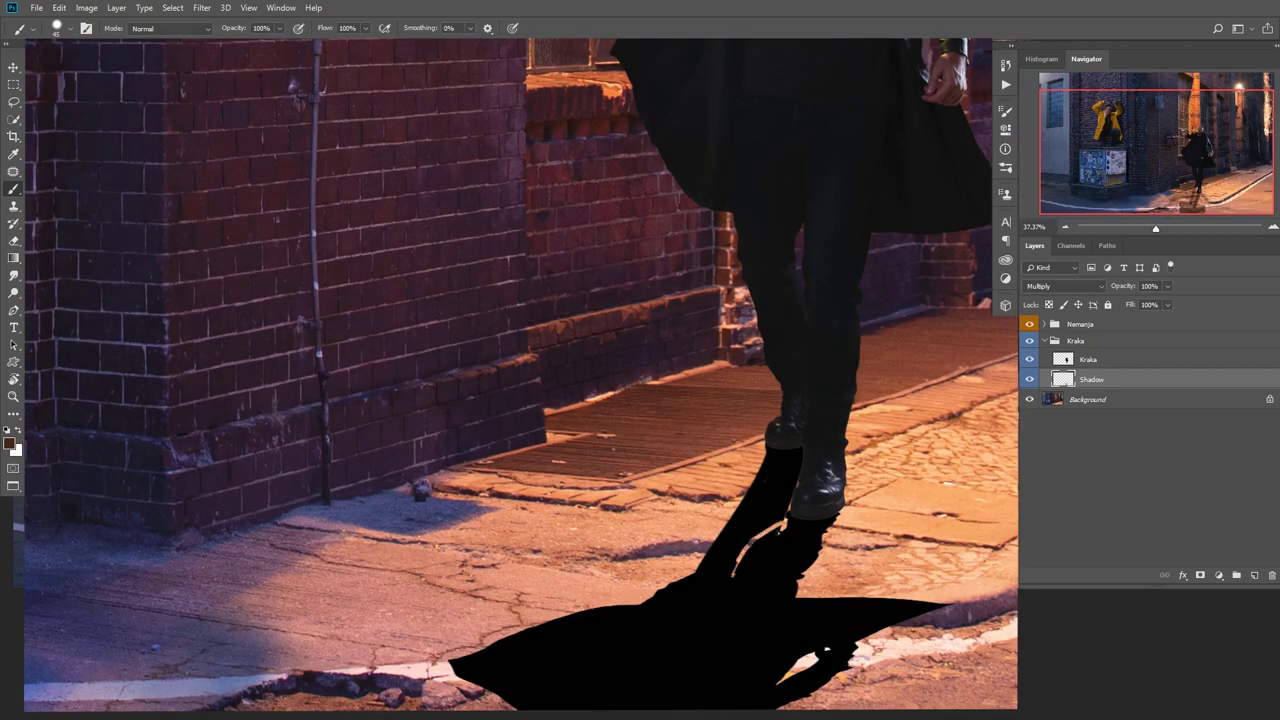
pyautogui.scroll(-2, 730, 590)
pyautogui.scroll(2, 730, 590)
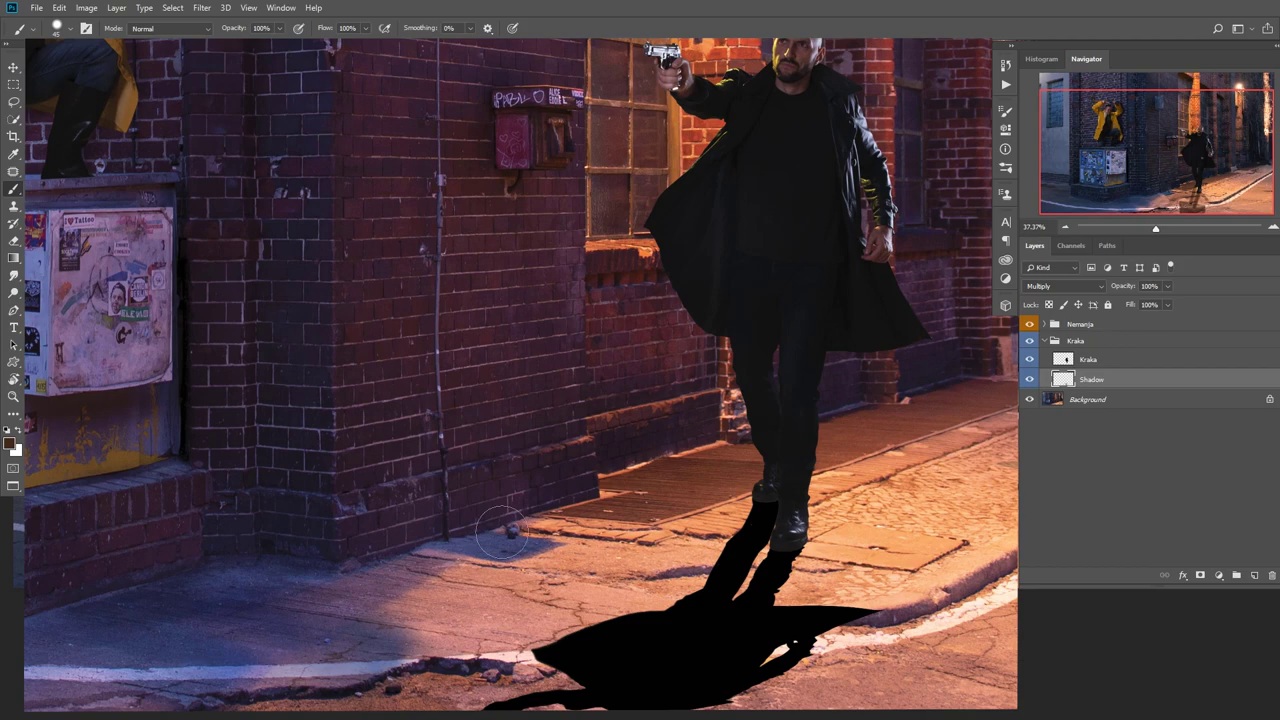
pyautogui.scroll(4, 730, 590)
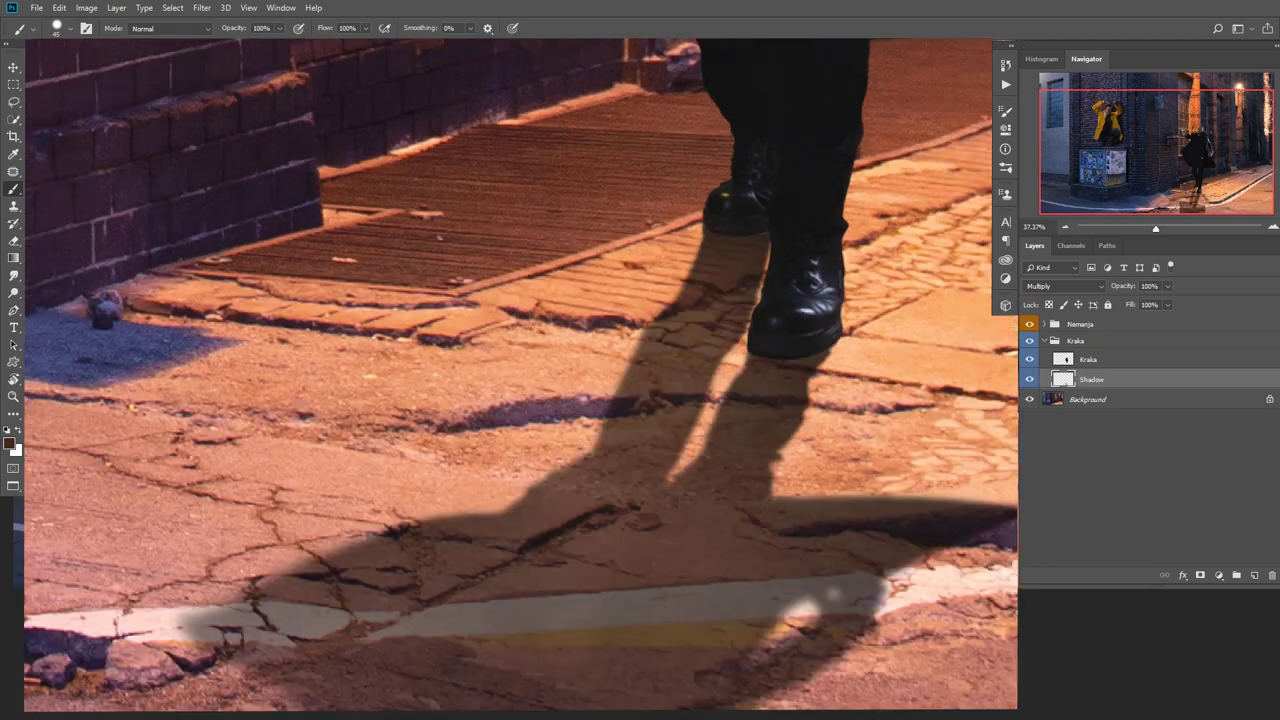
pyautogui.scroll(-4, 730, 590)
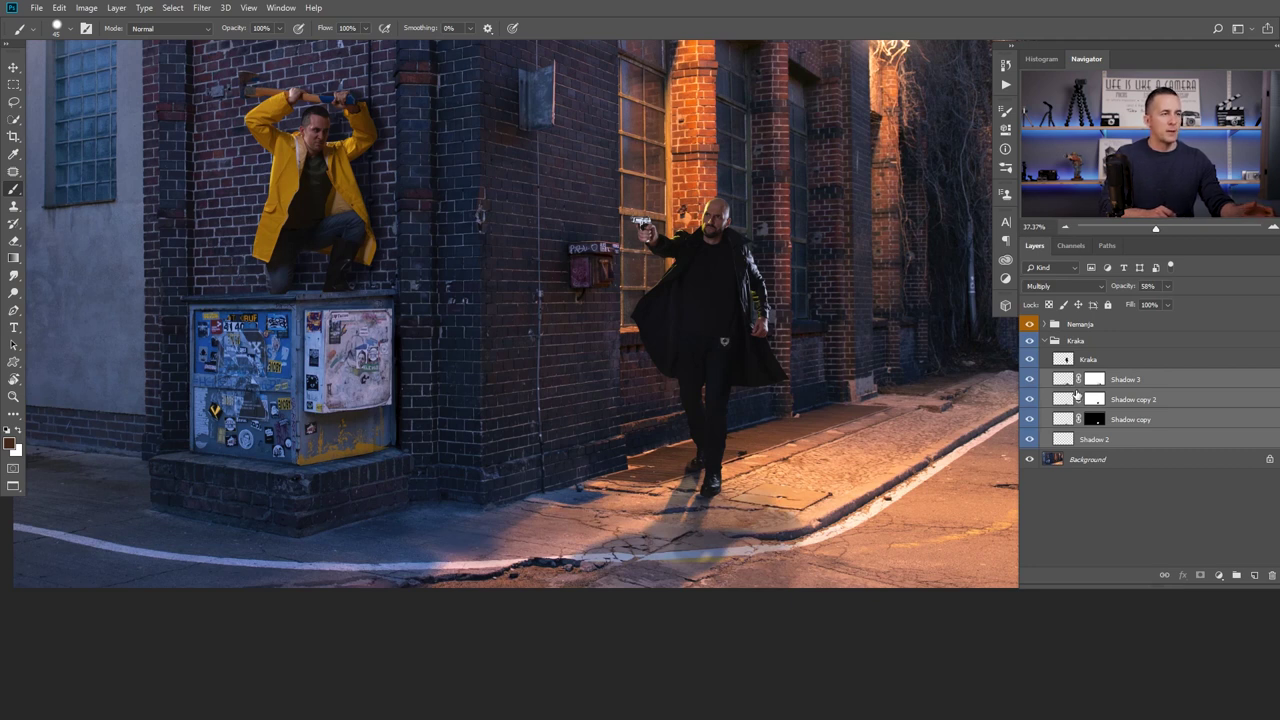
# Compare the street shadow with and without the Shadow 2 layer and the Shadow copy layer.
pyautogui.click(1029, 440)
pyautogui.click(1029, 441)
pyautogui.click(1029, 441)
pyautogui.click(1029, 441)
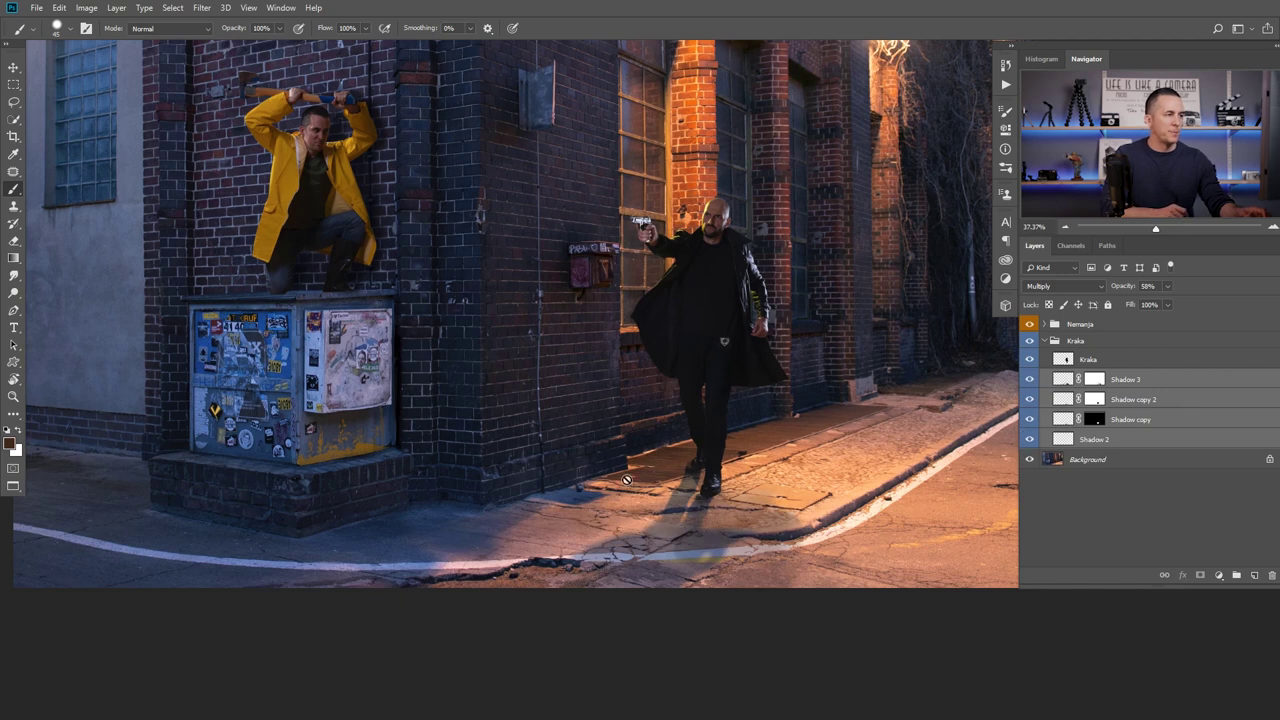
pyautogui.click(1030, 420)
pyautogui.click(1030, 420)
pyautogui.click(1030, 420)
pyautogui.click(1030, 420)
pyautogui.click(1030, 420)
pyautogui.click(1030, 420)
# Compare the street shadow with and without the Shadow copy 2 layer and the Shadow 3 layer.
pyautogui.click(1029, 399)
pyautogui.click(1029, 399)
pyautogui.click(1029, 399)
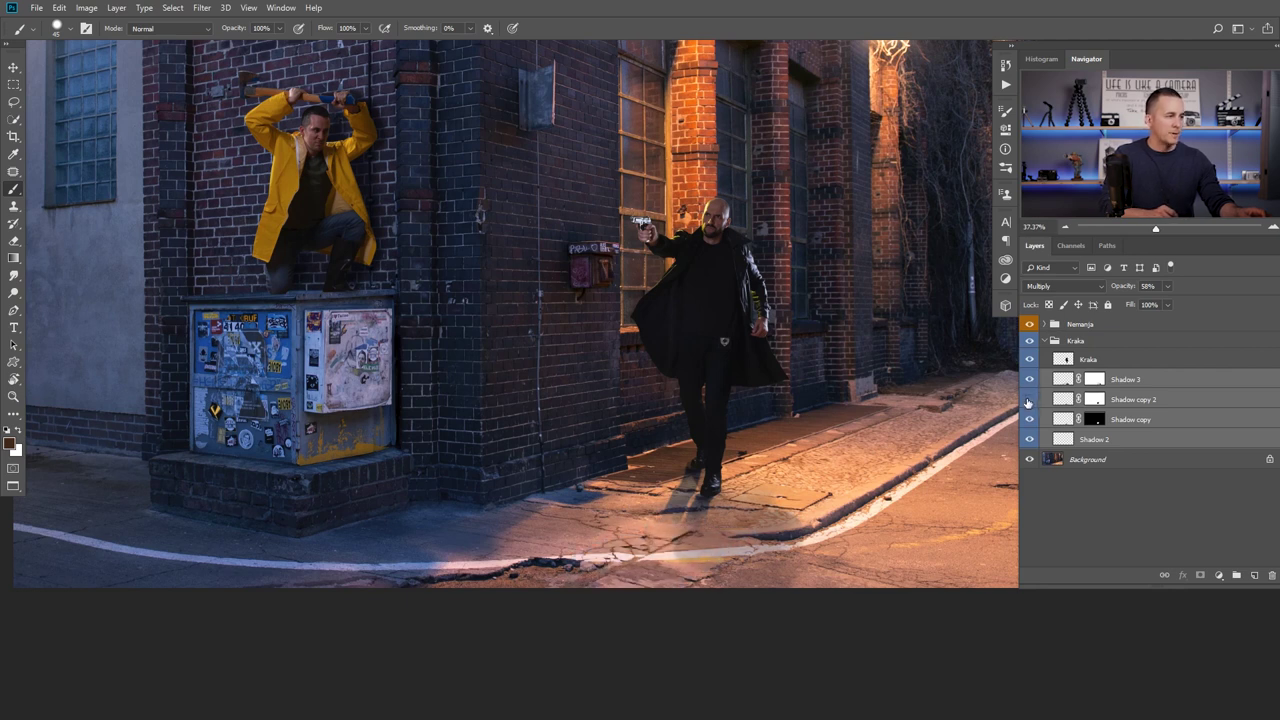
pyautogui.click(1030, 399)
pyautogui.click(1030, 380)
pyautogui.click(1030, 380)
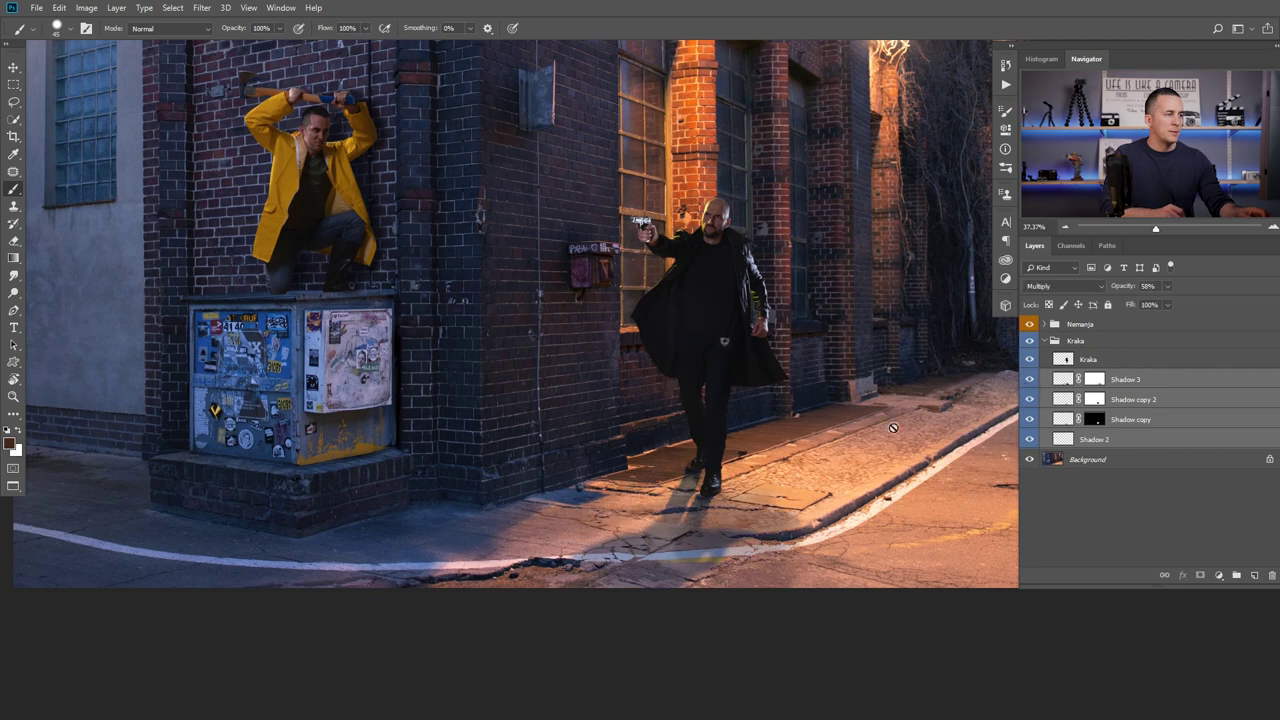
pyautogui.click(1030, 380)
pyautogui.click(1030, 380)
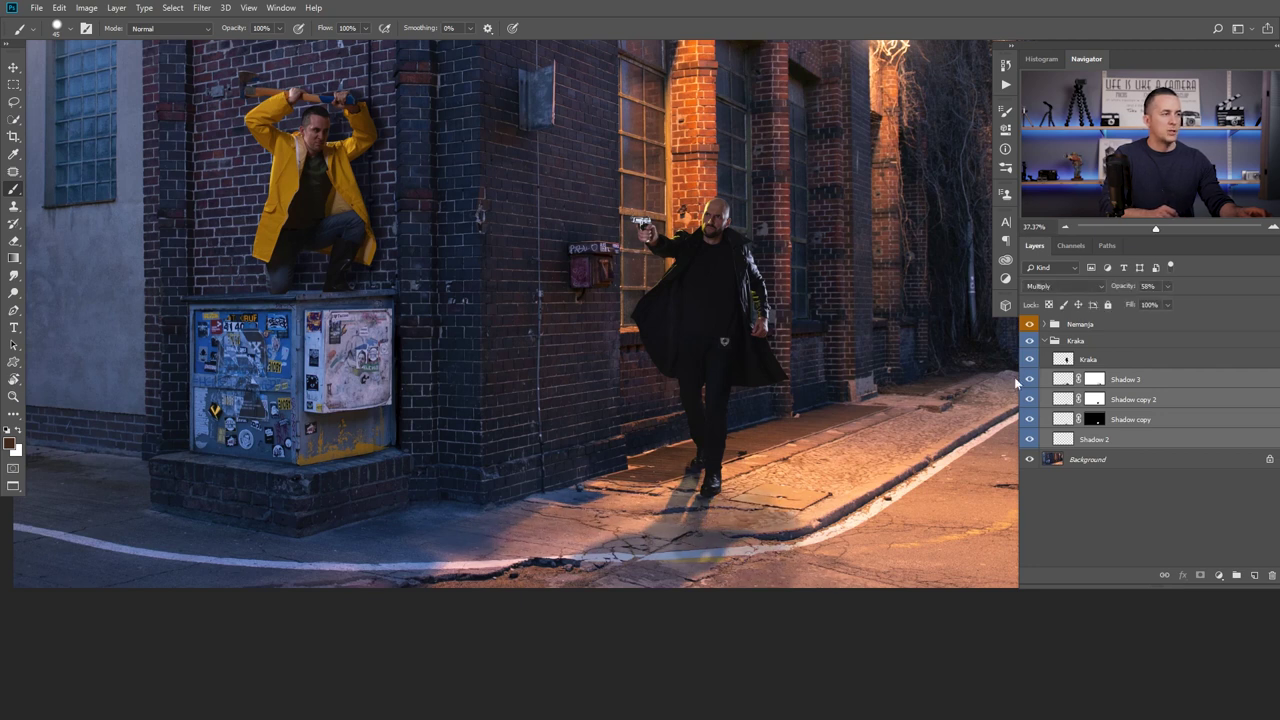
# Clip a Curves adjustment to the black-coat man's layer and brighten him with an RGB point at input 77, output 166.
pyautogui.scroll(-4, 767, 452)
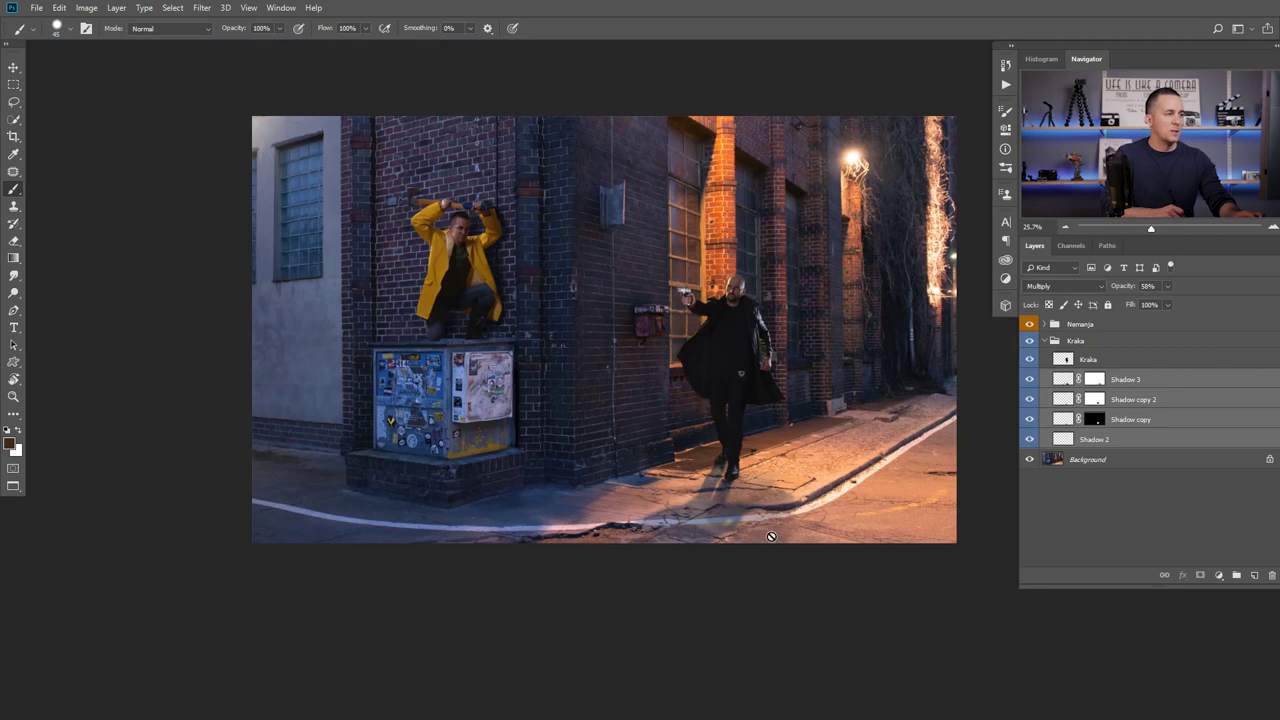
pyautogui.scroll(1, 794, 440)
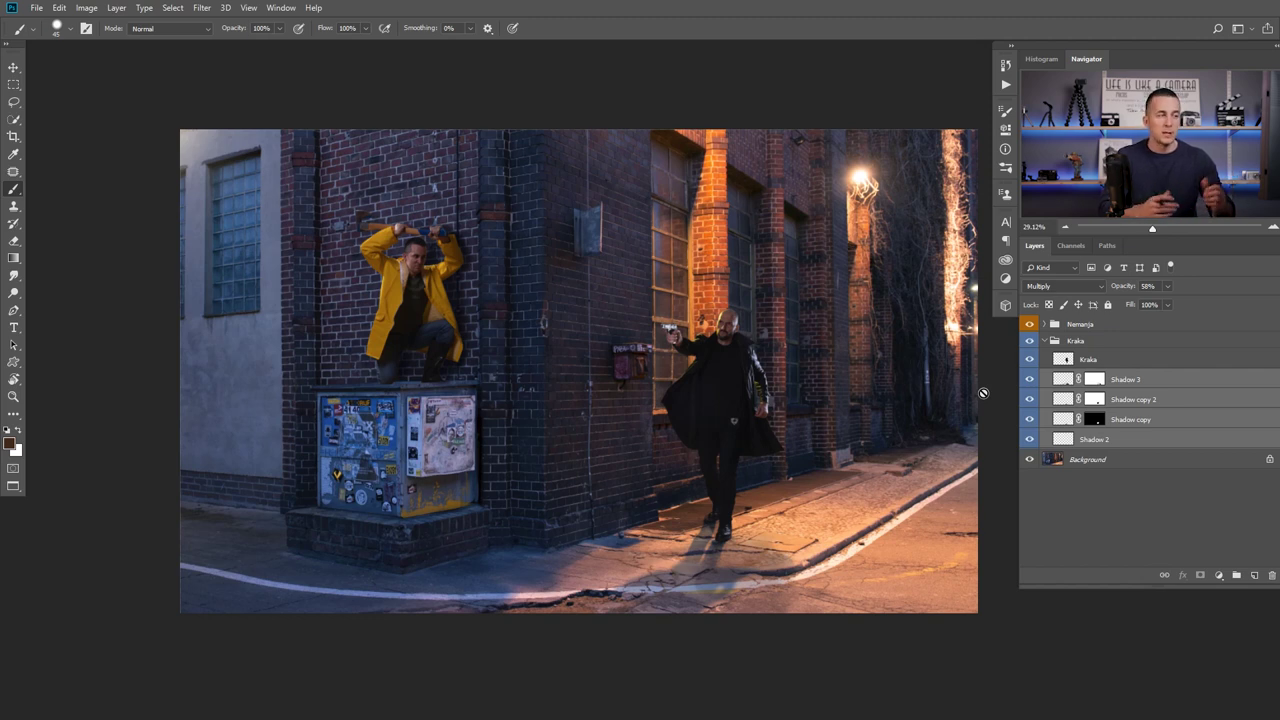
pyautogui.click(1070, 358)
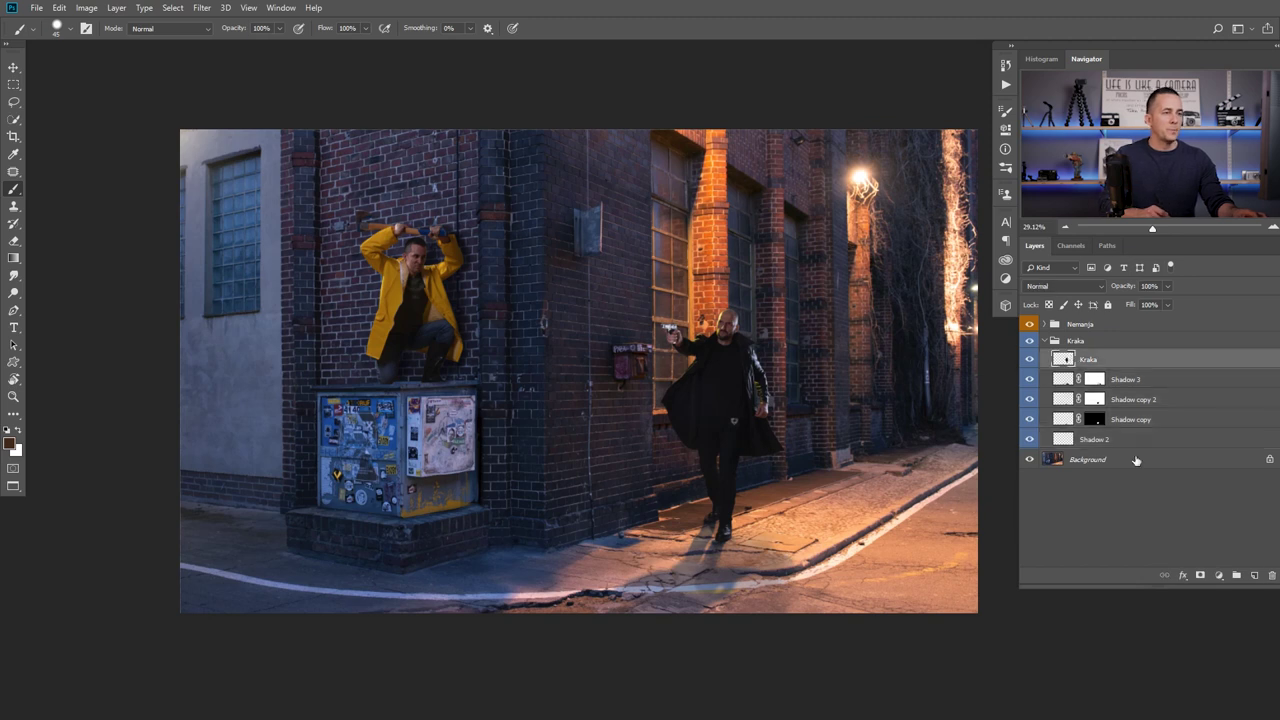
pyautogui.click(1218, 577)
pyautogui.click(1200, 408)
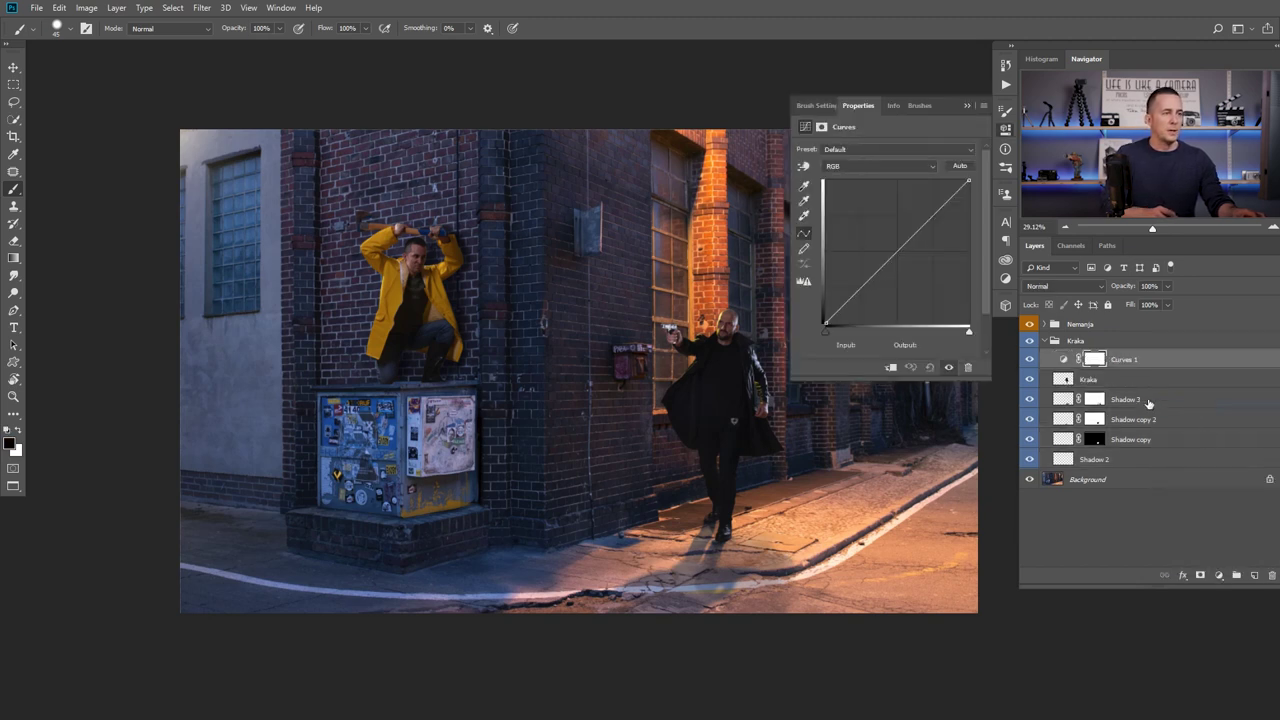
pyautogui.click(932, 367)
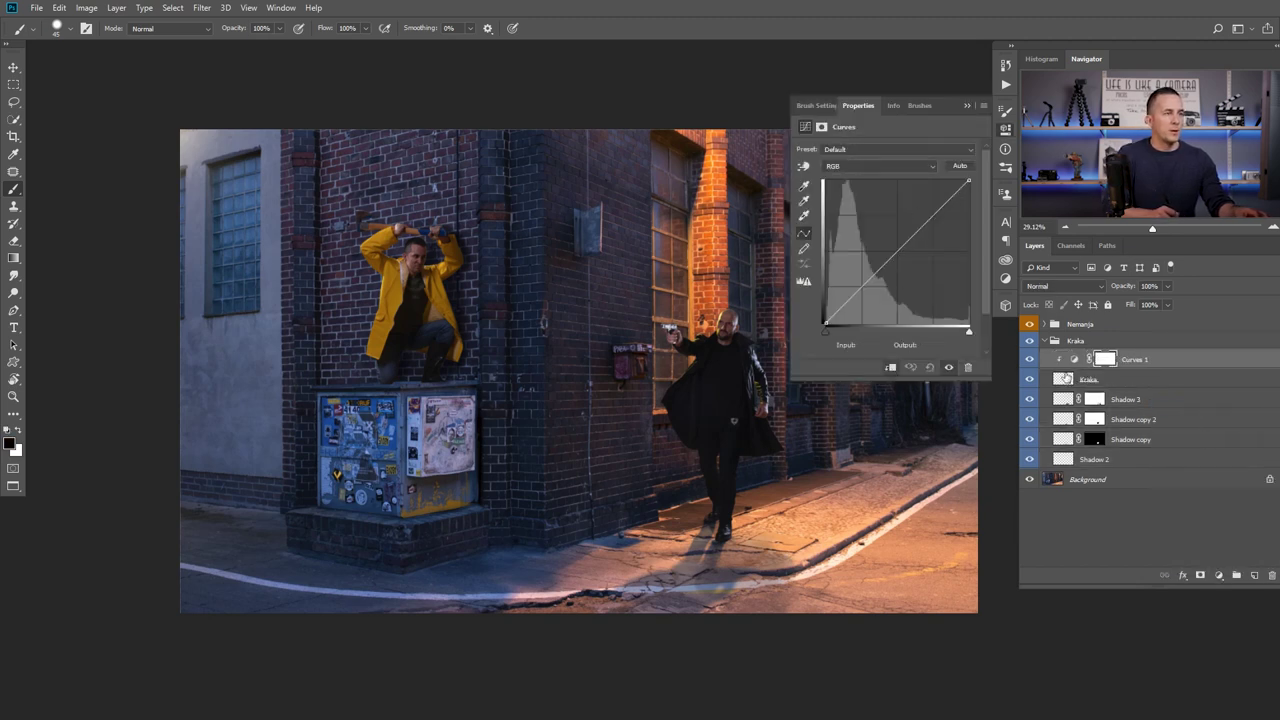
pyautogui.moveTo(893, 254); pyautogui.dragTo(886, 245)
pyautogui.moveTo(876, 237); pyautogui.dragTo(869, 230)
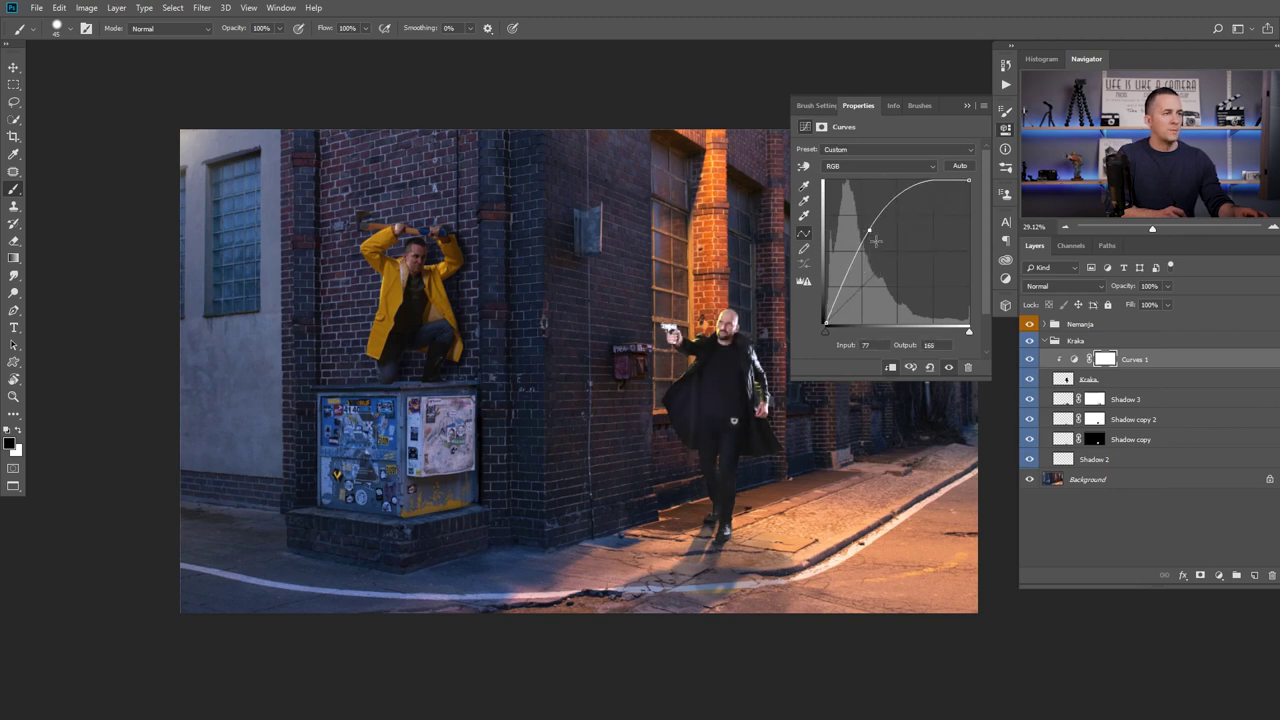
# Rename the brightening Curves layer D and invert its mask to black.
pyautogui.doubleClick(1135, 358)
pyautogui.write('D')
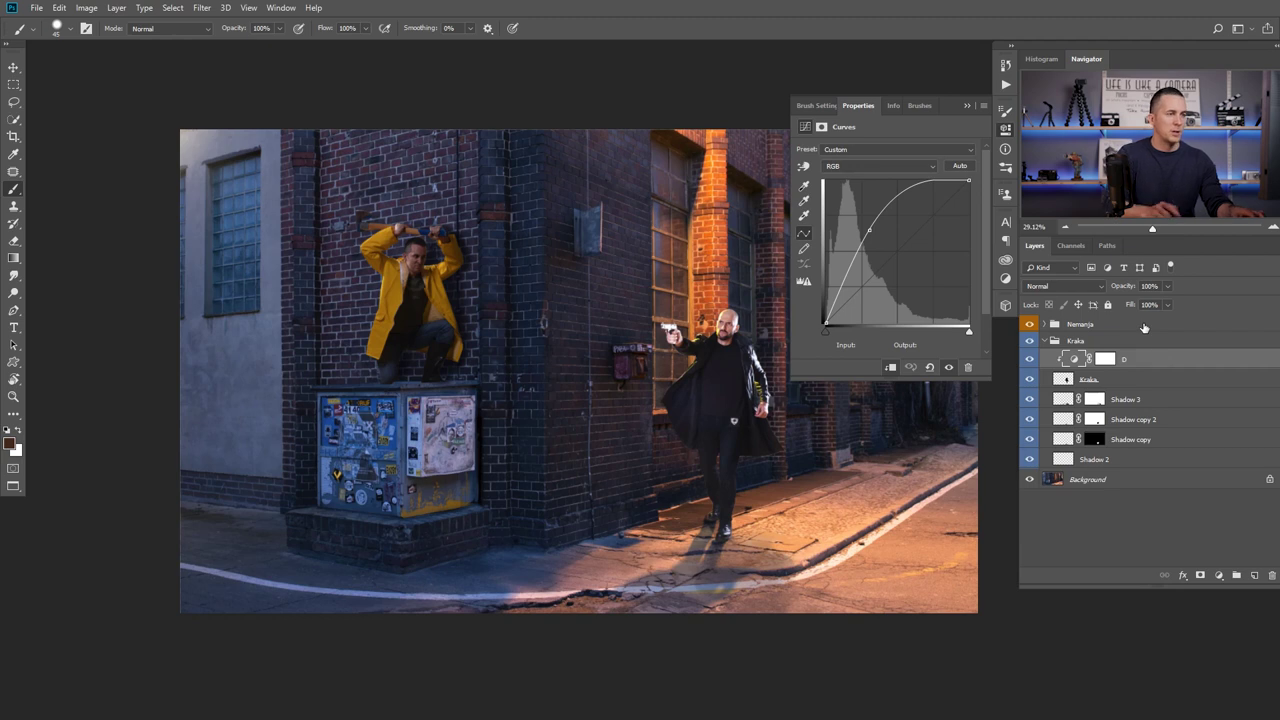
pyautogui.click(1108, 358)
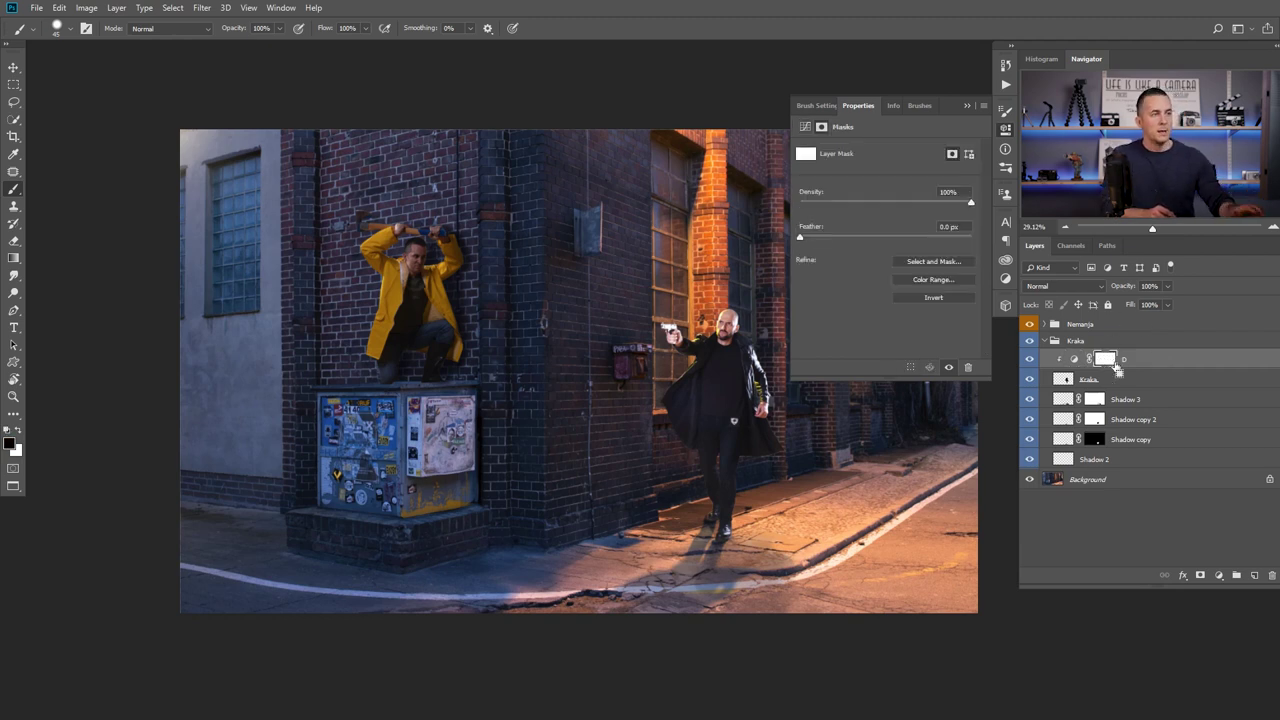
pyautogui.hotkey('ctrl', 'i')
# Add a second Curves adjustment above D and darken it with an RGB point at input 161, output 104.
pyautogui.click(1074, 358)
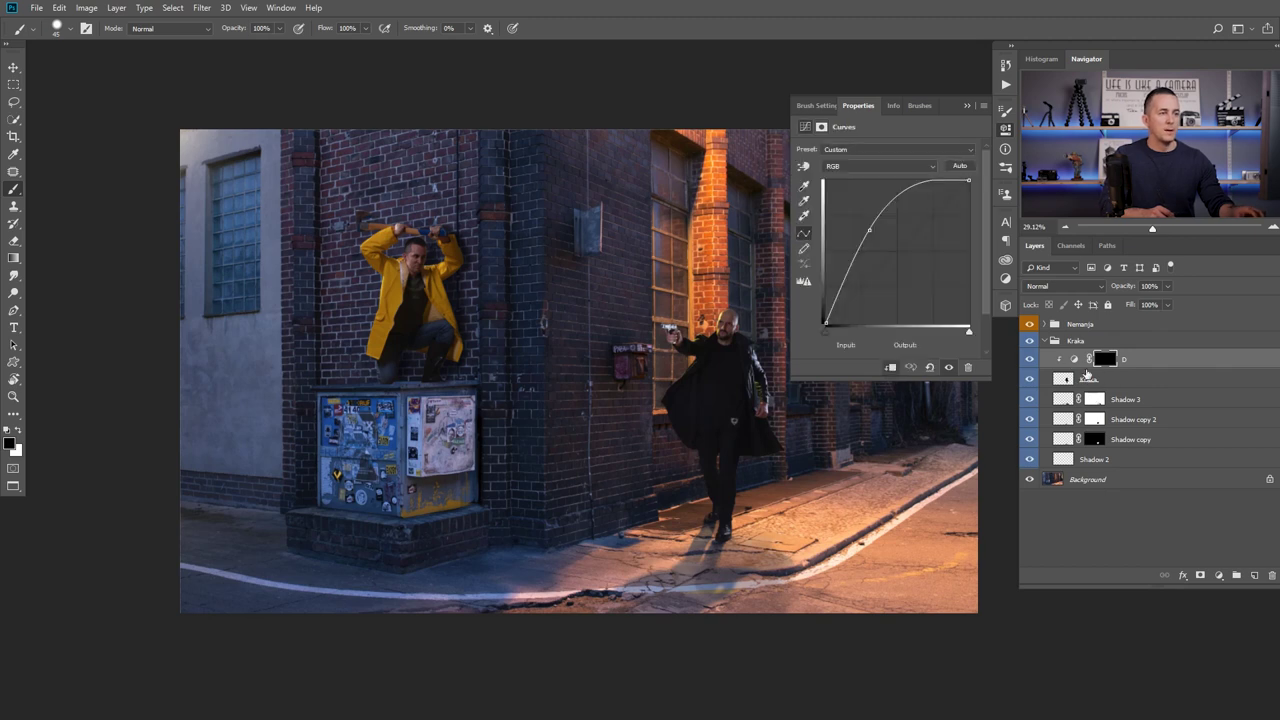
pyautogui.click(1218, 576)
pyautogui.click(1195, 403)
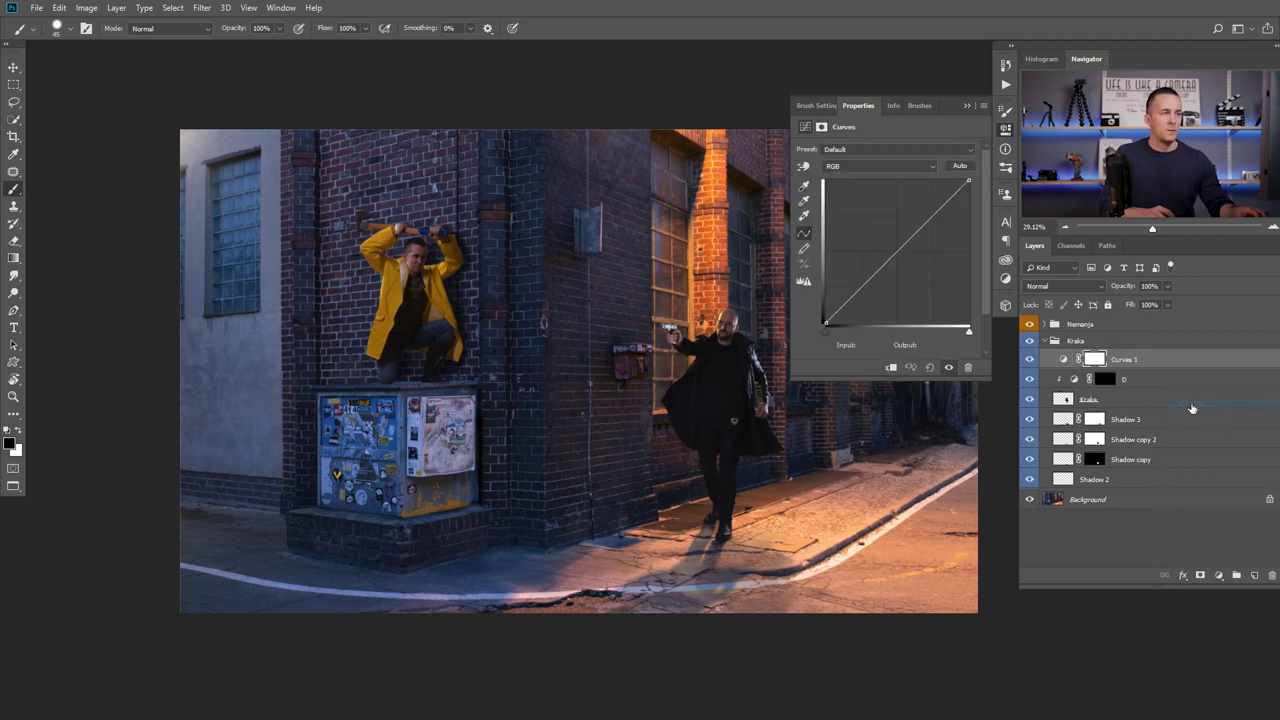
pyautogui.moveTo(901, 248); pyautogui.dragTo(915, 265)
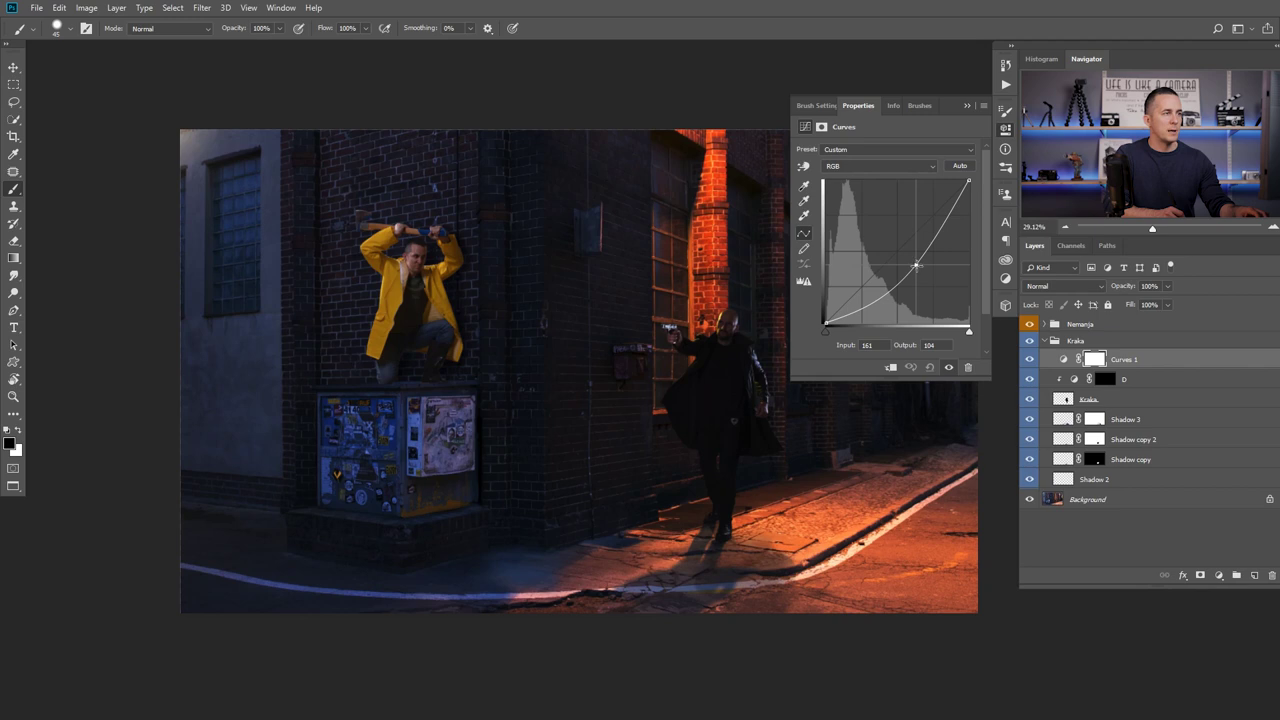
# Clip the darkening Curves adjustment to the black-coat man's layer, invert its mask to black and rename it B.
pyautogui.click(891, 367)
pyautogui.click(1105, 358)
pyautogui.hotkey('ctrl', 'i')
pyautogui.doubleClick(1135, 358)
pyautogui.write('B')
pyautogui.press('Return')
# Target layer D's mask and prepare a softer white brush at 10% opacity with pen-pressure opacity control.
pyautogui.click(1098, 378)
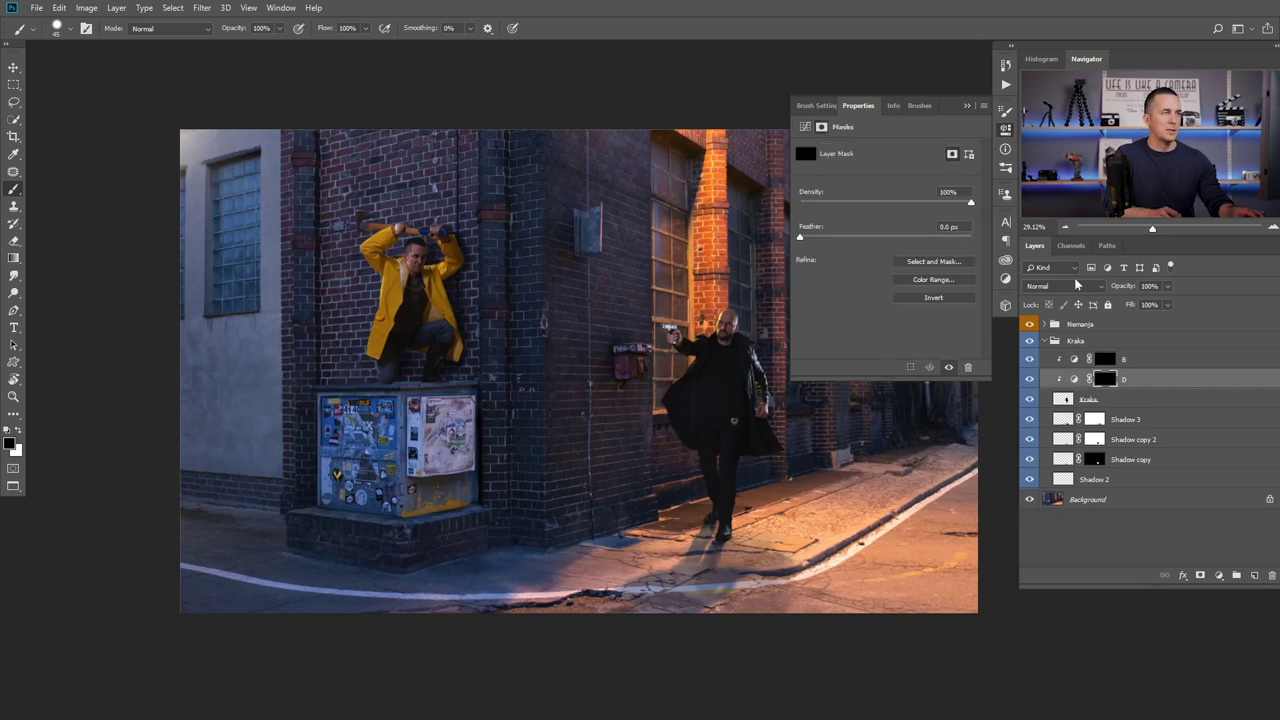
pyautogui.click(968, 105)
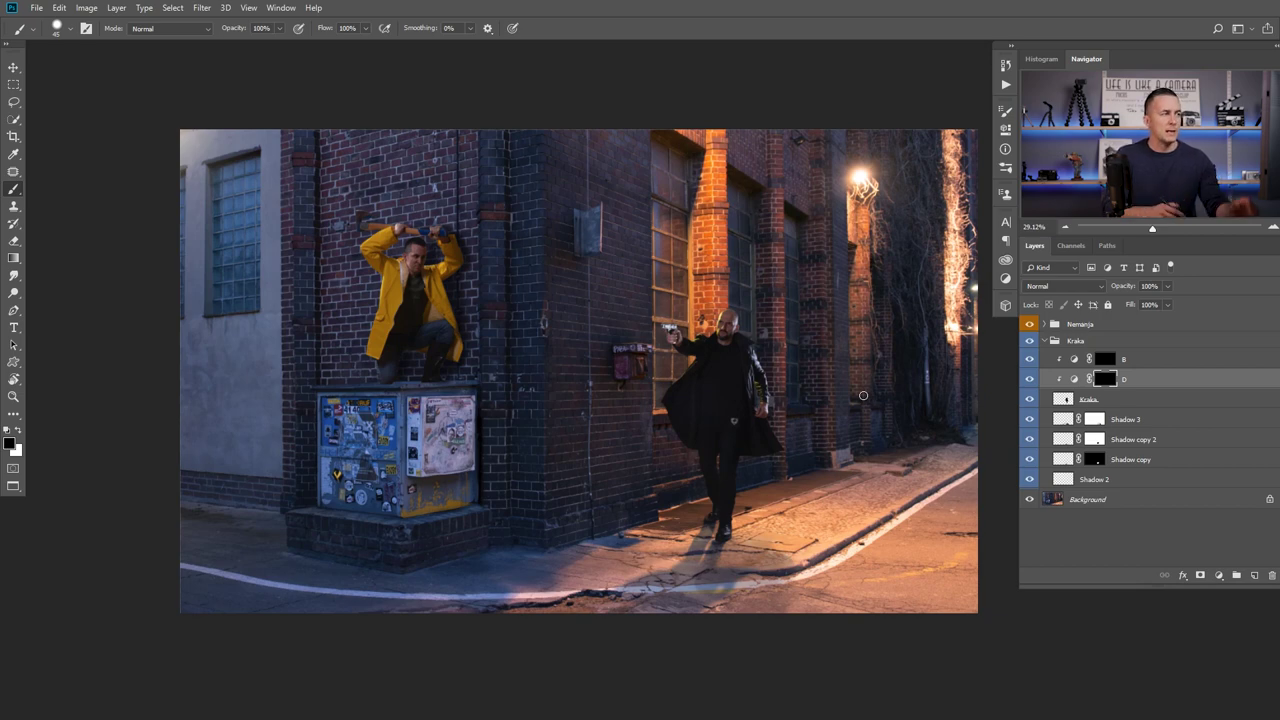
pyautogui.scroll(3, 736, 330)
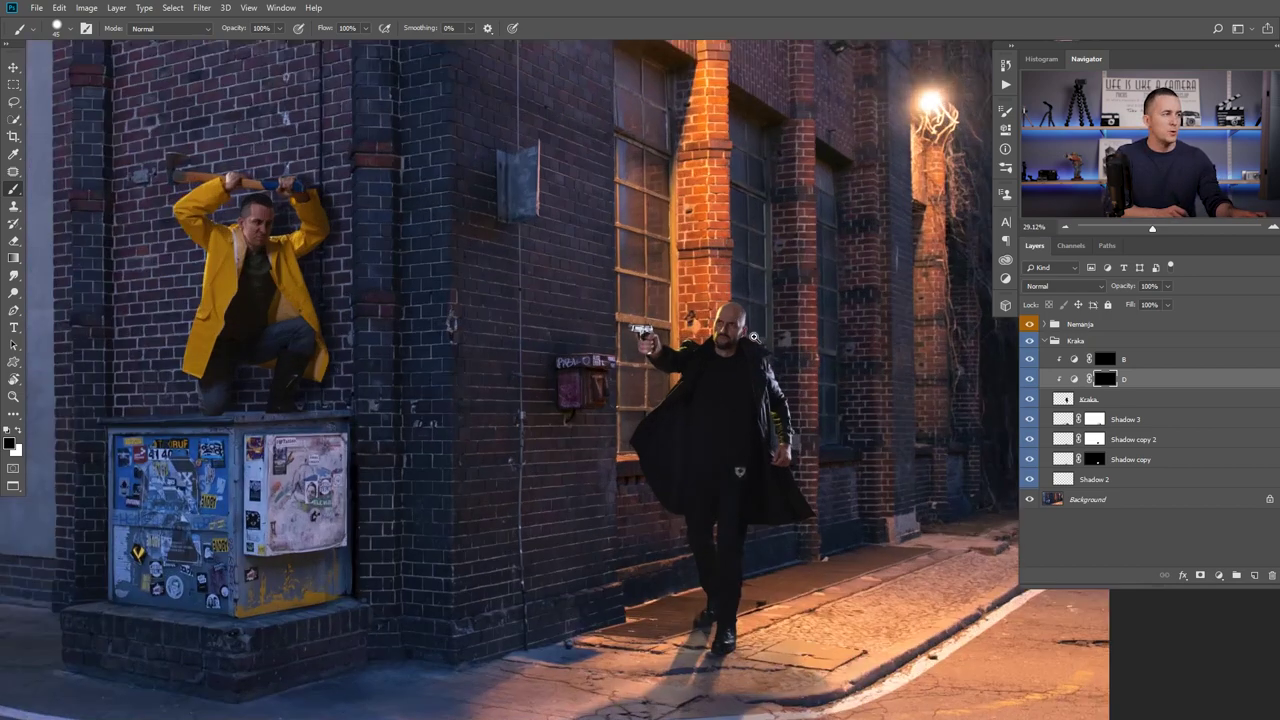
pyautogui.scroll(2, 770, 345)
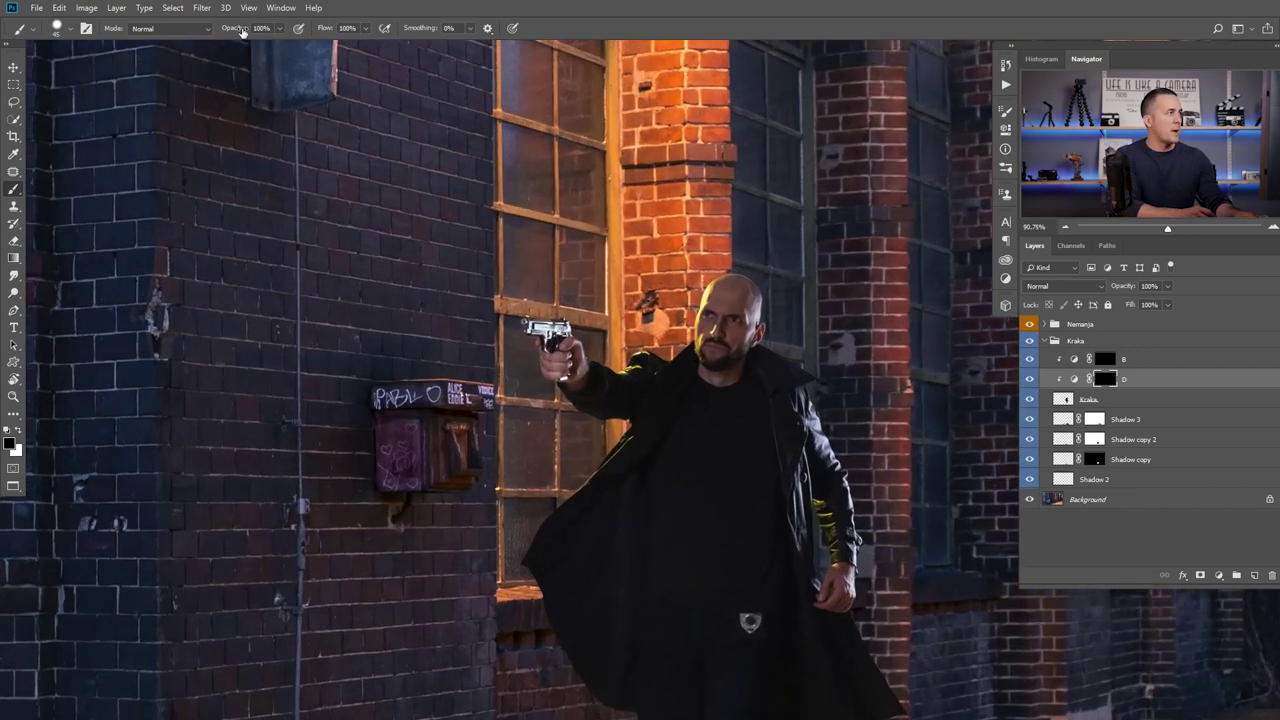
pyautogui.press('1')
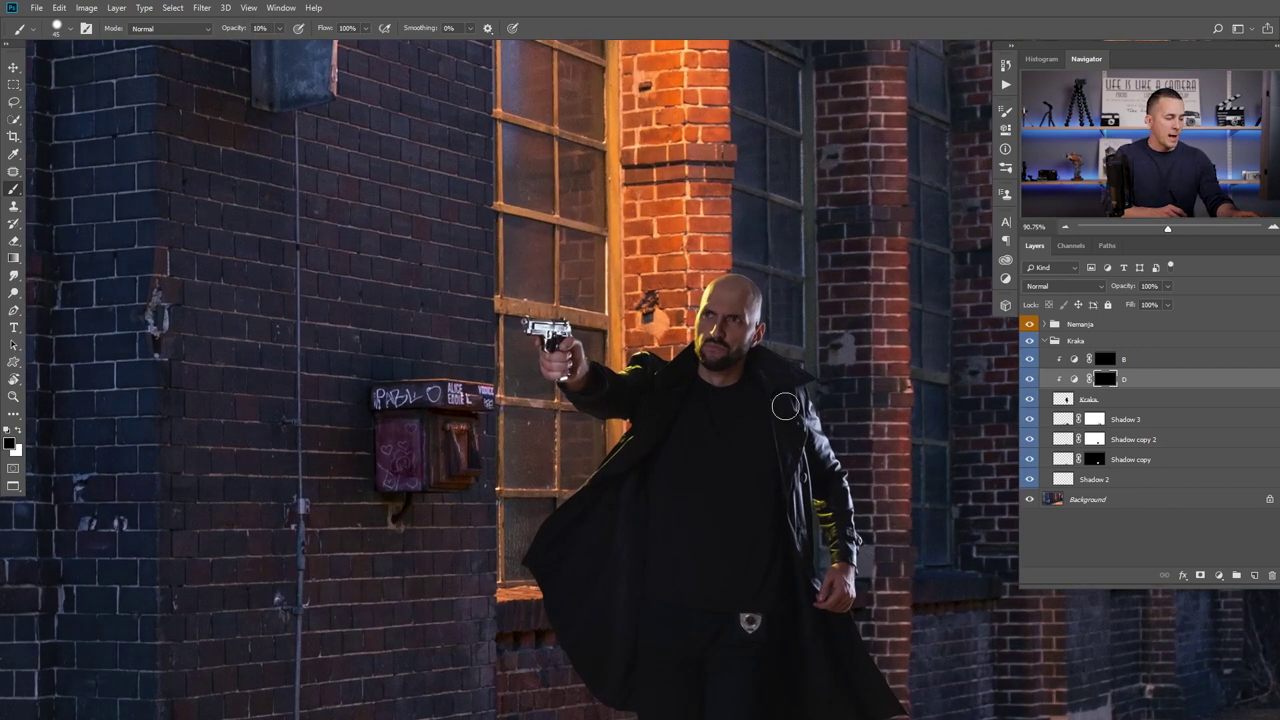
pyautogui.press('F5')
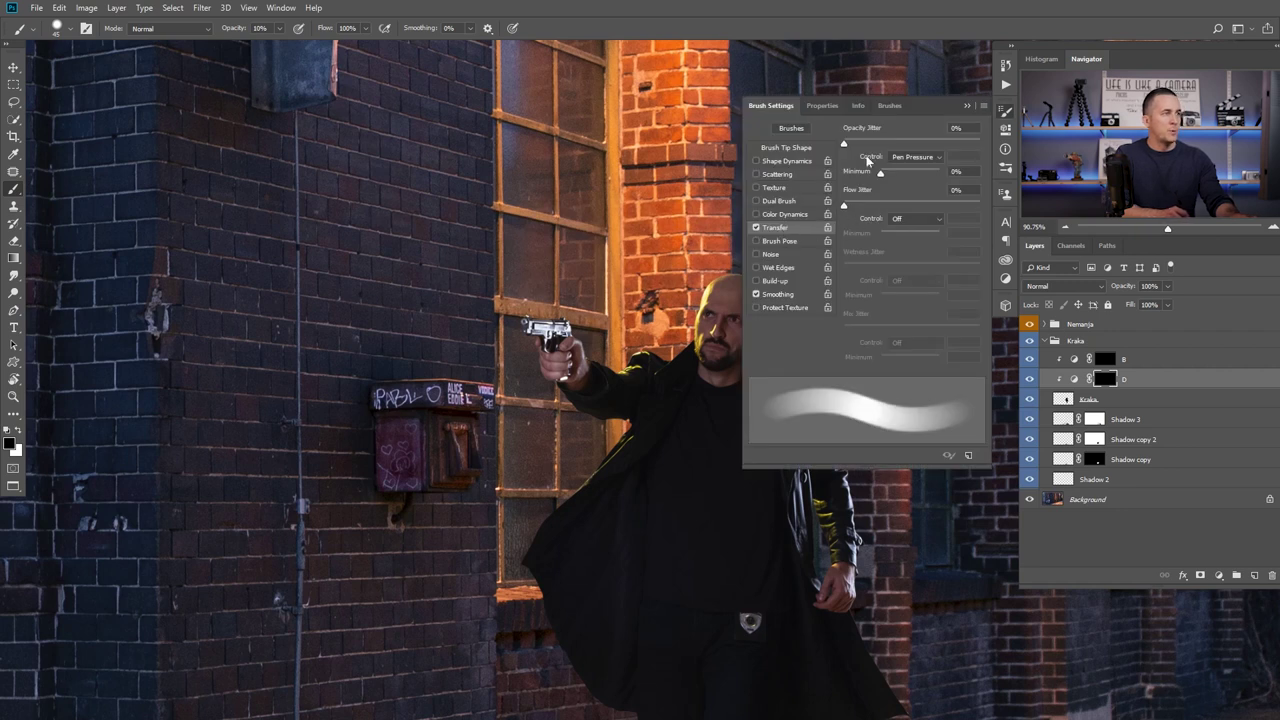
pyautogui.press('F5')
pyautogui.rightClick(736, 354)
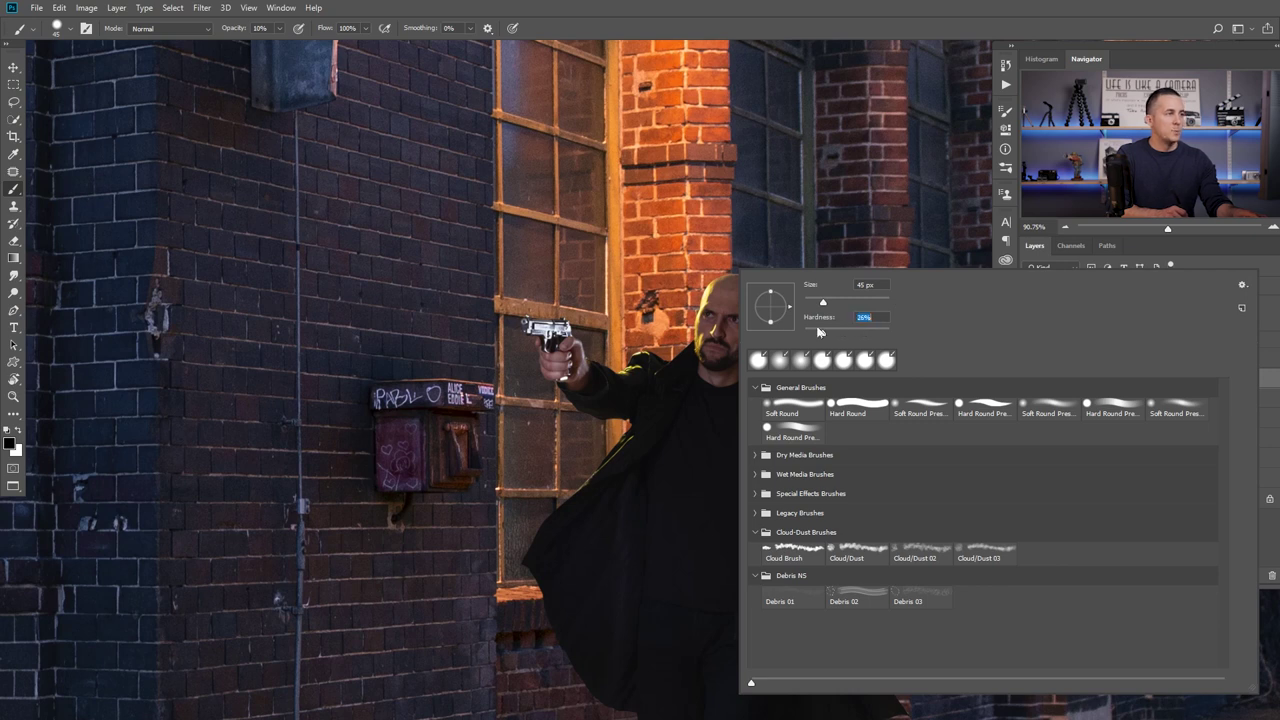
pyautogui.click(740, 334)
pyautogui.keyDown('ctrl'); pyautogui.click(717, 335); pyautogui.keyUp('ctrl')
pyautogui.keyDown('ctrl'); pyautogui.click(747, 337); pyautogui.keyUp('ctrl')
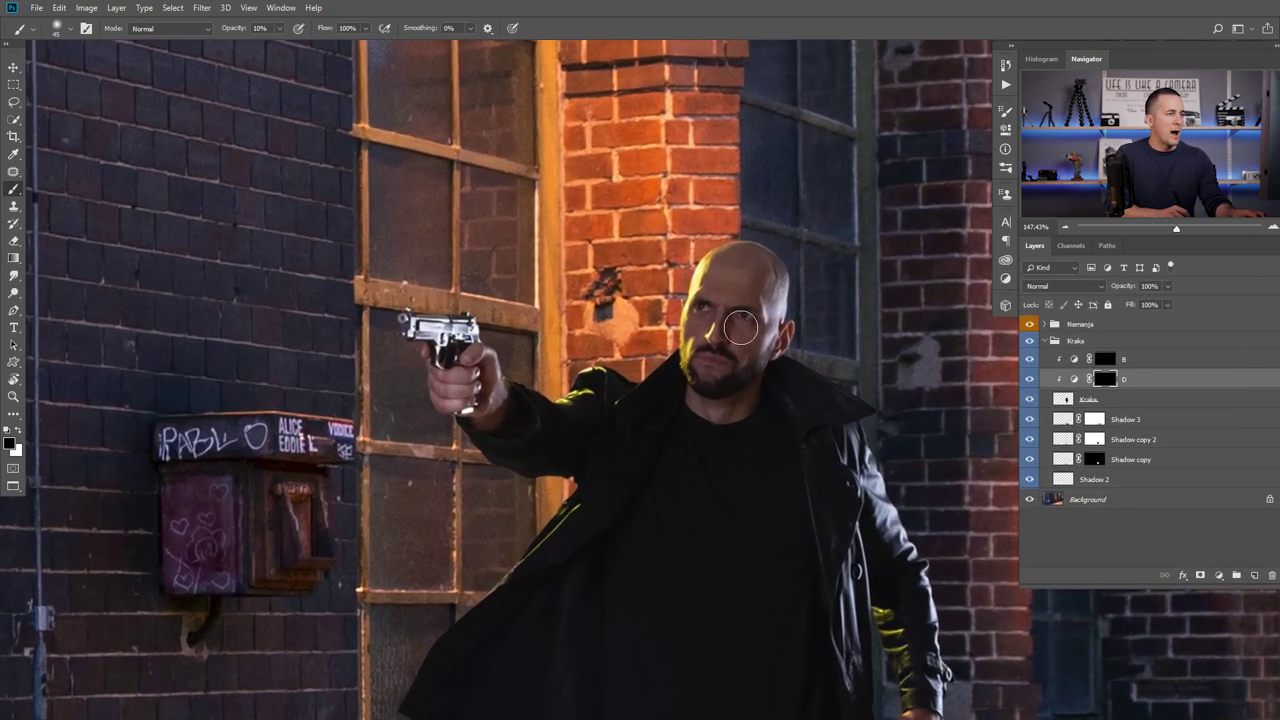
pyautogui.press('x')
# Dodge the black-coat man's face on layer D's mask with white strokes, varying the brush size between 10 and 100 px.
pyautogui.moveTo(741, 321)
pyautogui.mouseDown()
pyautogui.moveTo(709, 314)
pyautogui.moveTo(735, 330)
pyautogui.moveTo(722, 340)
pyautogui.mouseUp()
pyautogui.press(']')
pyautogui.press(']')
pyautogui.press(']')
pyautogui.press(']')
pyautogui.press(']')
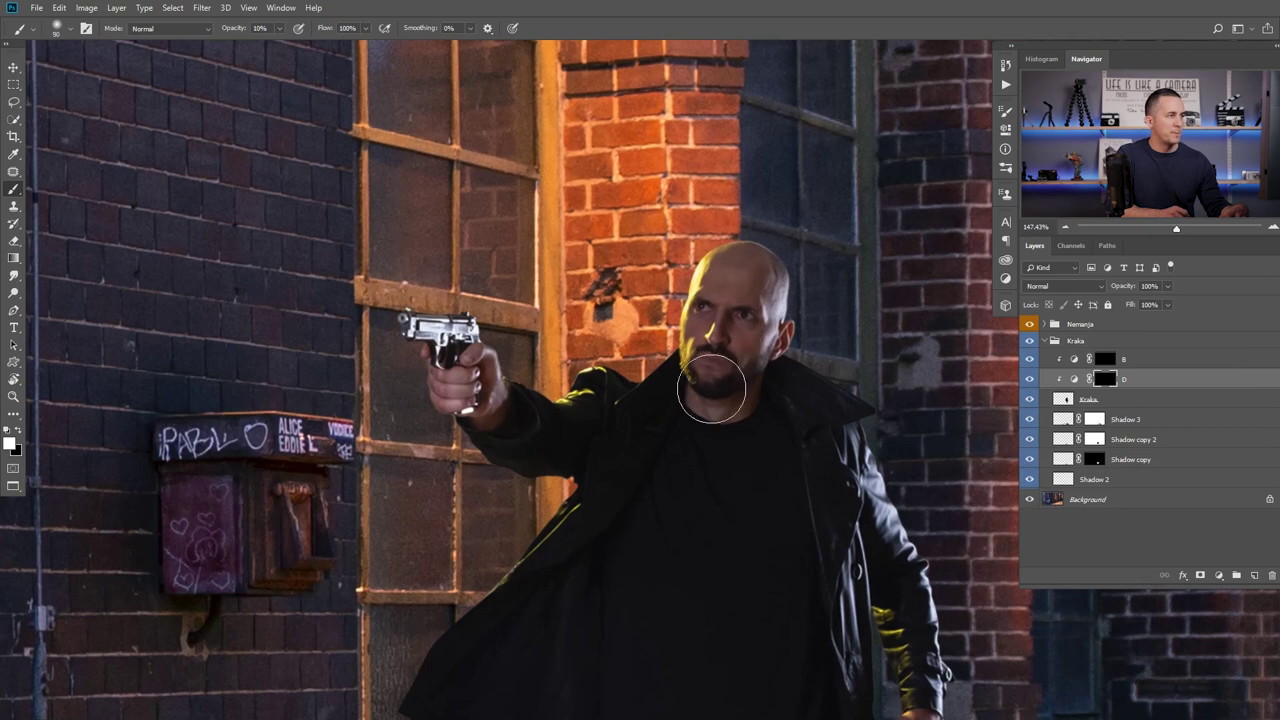
pyautogui.press('[')
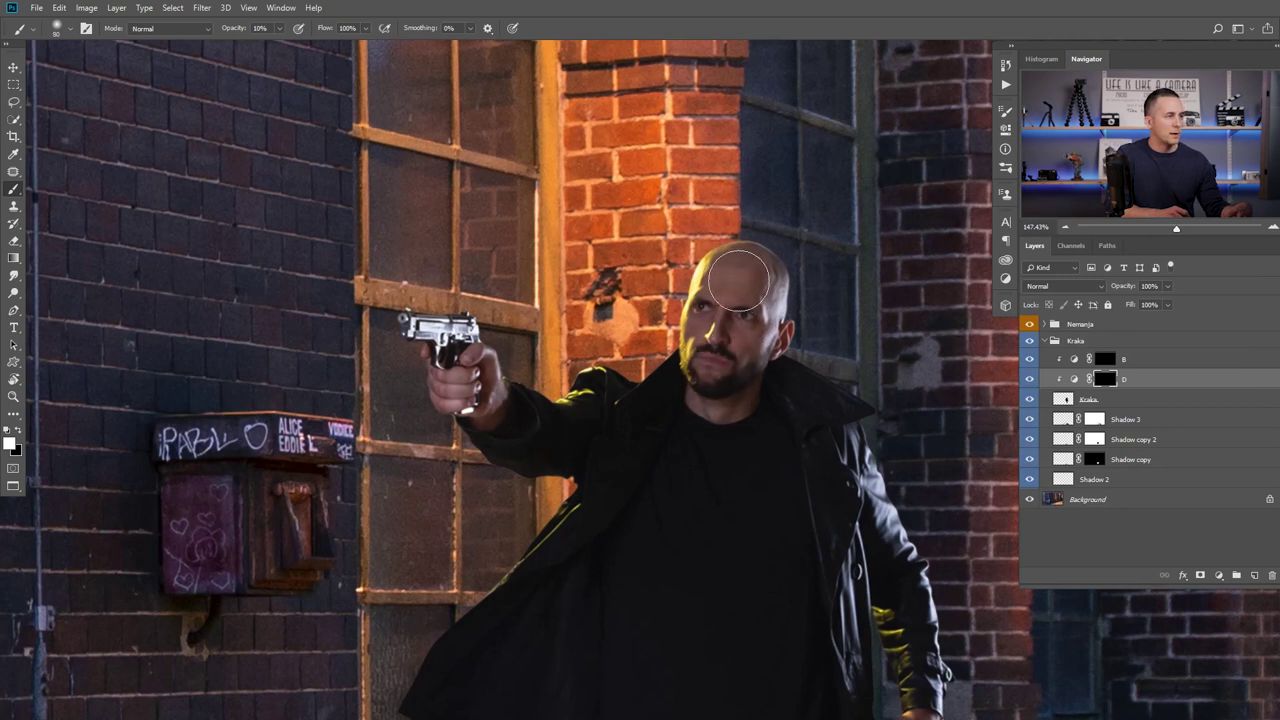
pyautogui.press(']')
pyautogui.press(']')
pyautogui.press(']')
pyautogui.press(']')
pyautogui.press('[')
pyautogui.press('[')
pyautogui.press('[')
pyautogui.press('[')
pyautogui.press('[')
pyautogui.press('[')
pyautogui.press('[')
pyautogui.press('[')
pyautogui.press('[')
pyautogui.press('[')
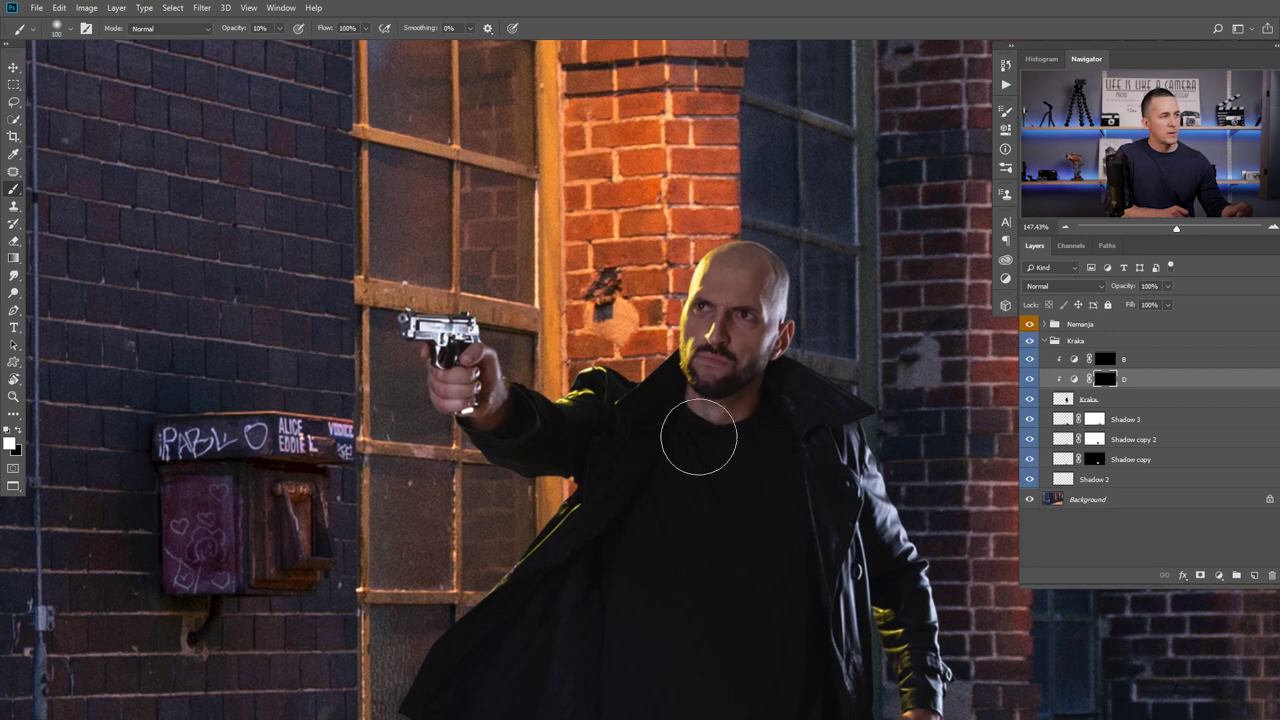
pyautogui.press('[')
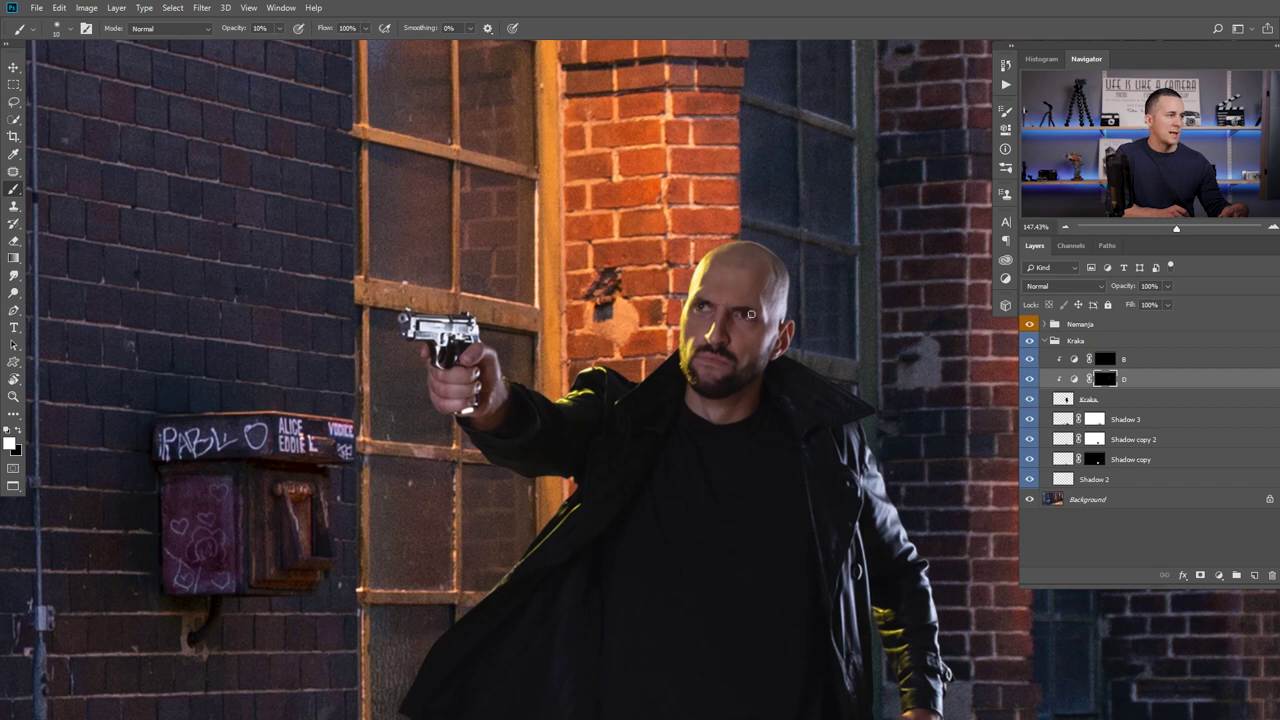
pyautogui.press(']')
pyautogui.press(']')
pyautogui.press(']')
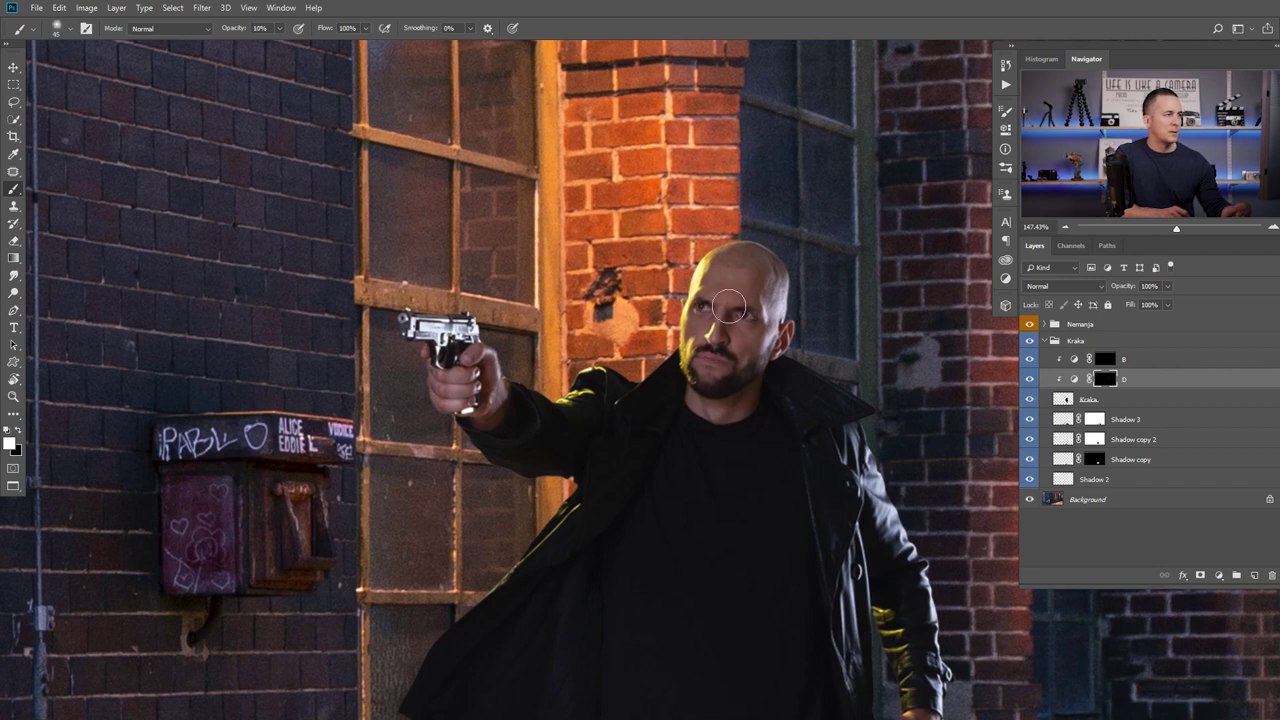
# Compare the black-coat man's face with and without the dodge layer D.
pyautogui.scroll(-3, 770, 362)
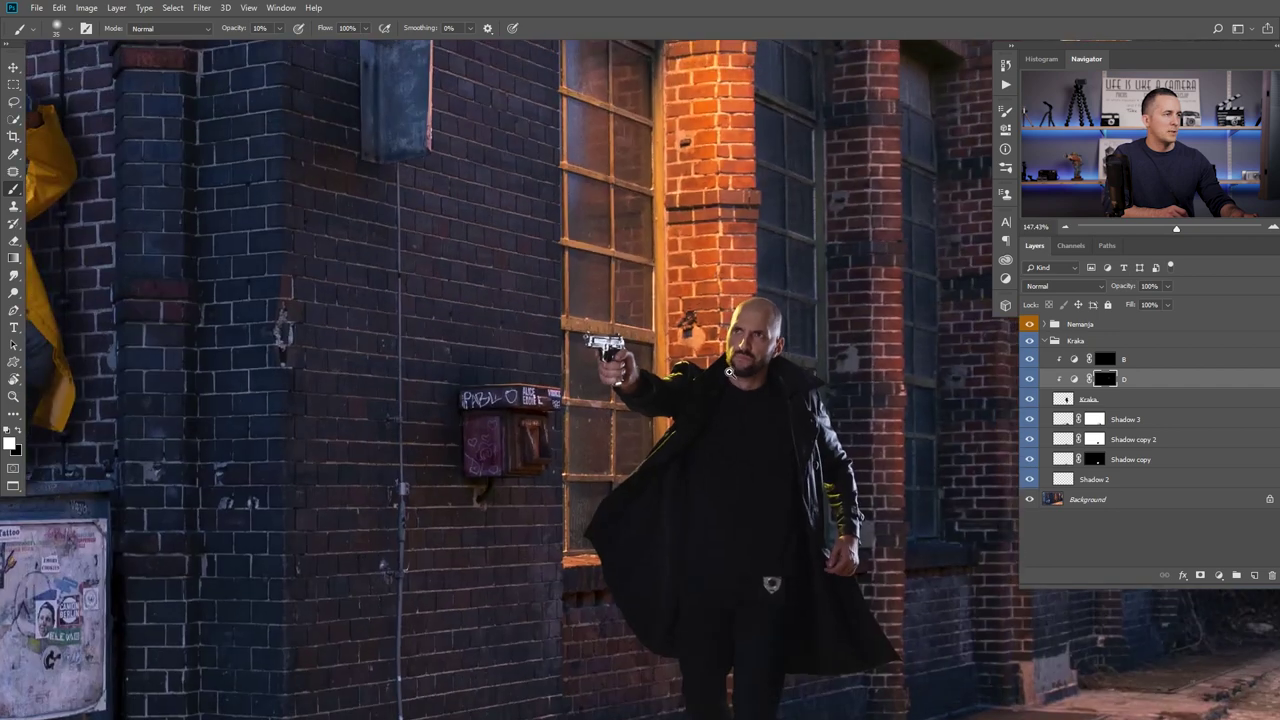
pyautogui.click(1029, 379)
pyautogui.click(1029, 379)
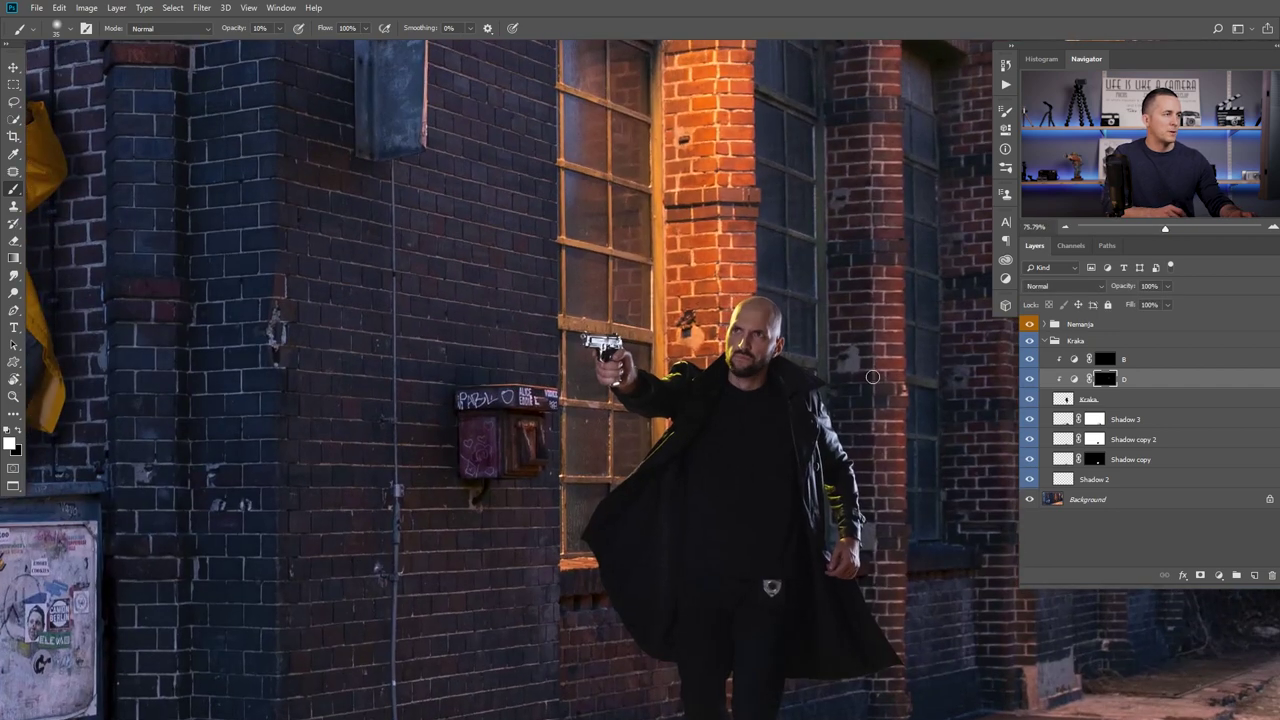
# Continue dodging the black-coat man's face on layer D's mask, reducing the brush to 5 px for the eye area.
pyautogui.moveTo(845, 546); pyautogui.dragTo(818, 476)
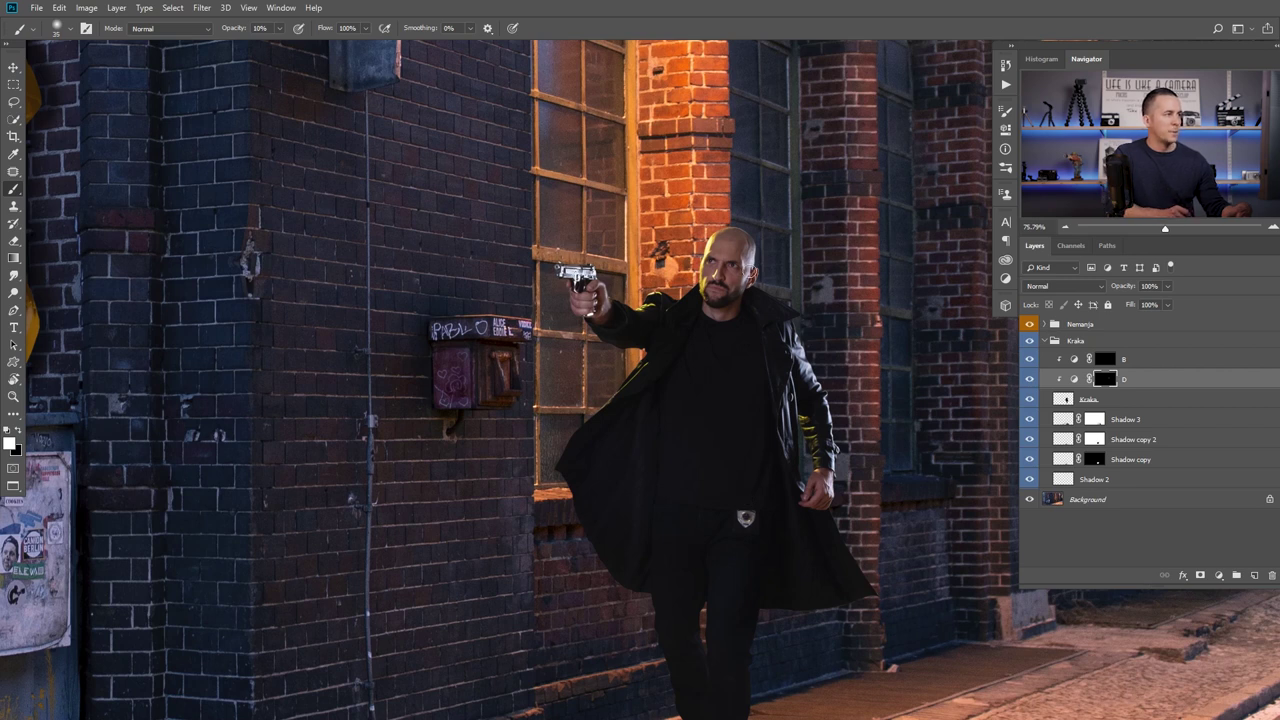
pyautogui.moveTo(726, 253)
pyautogui.mouseDown()
pyautogui.moveTo(706, 313)
pyautogui.moveTo(728, 268)
pyautogui.moveTo(726, 312)
pyautogui.moveTo(723, 263)
pyautogui.mouseUp()
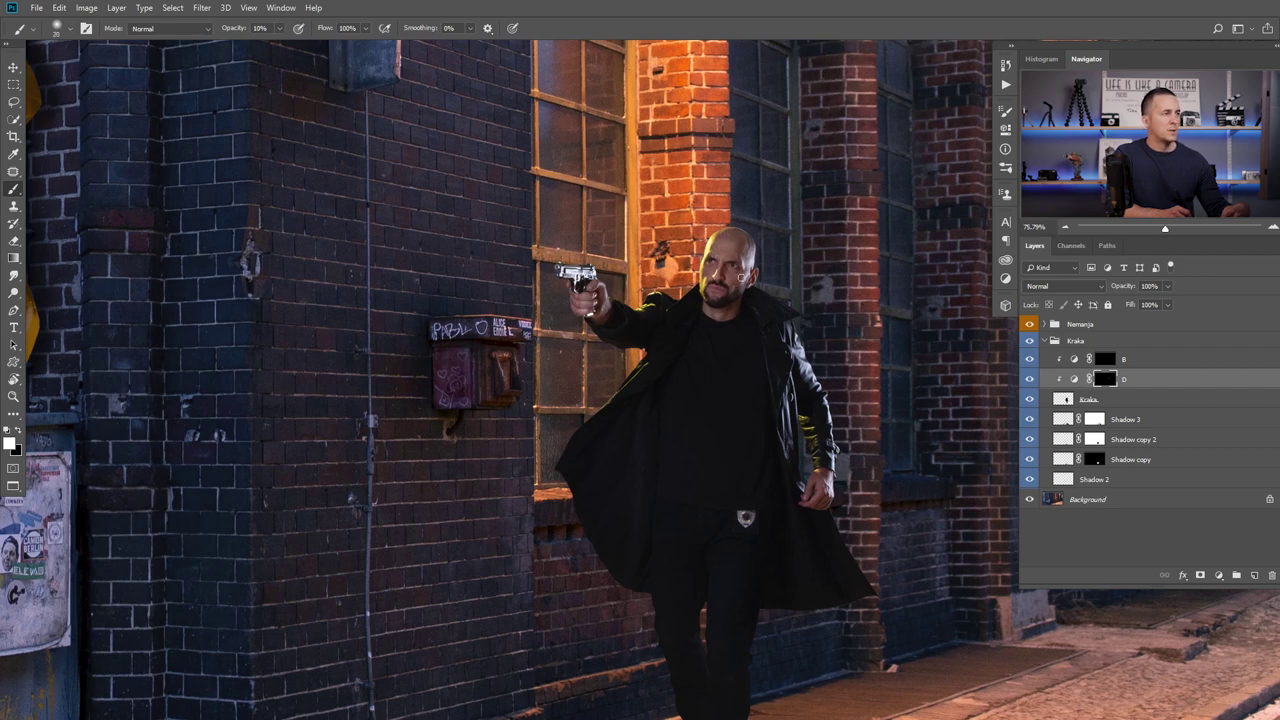
pyautogui.scroll(3, 741, 272)
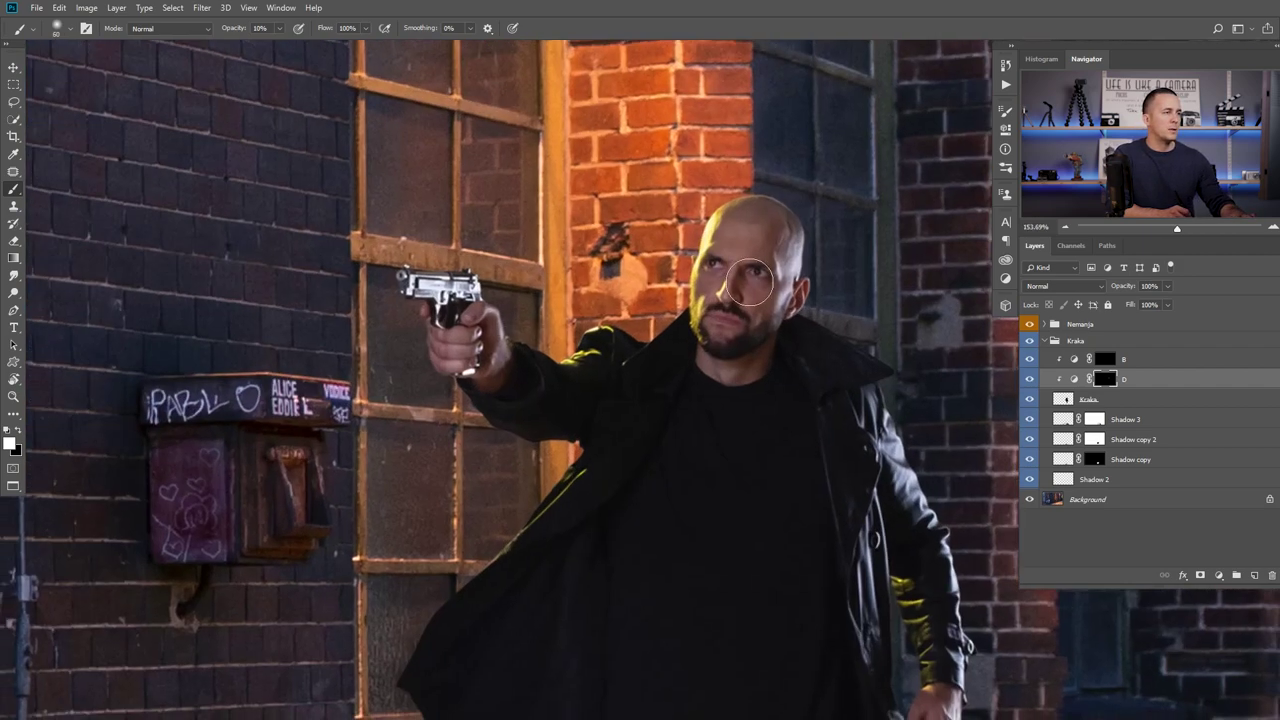
pyautogui.scroll(2, 749, 288)
pyautogui.scroll(-2, 748, 293)
pyautogui.scroll(2, 748, 293)
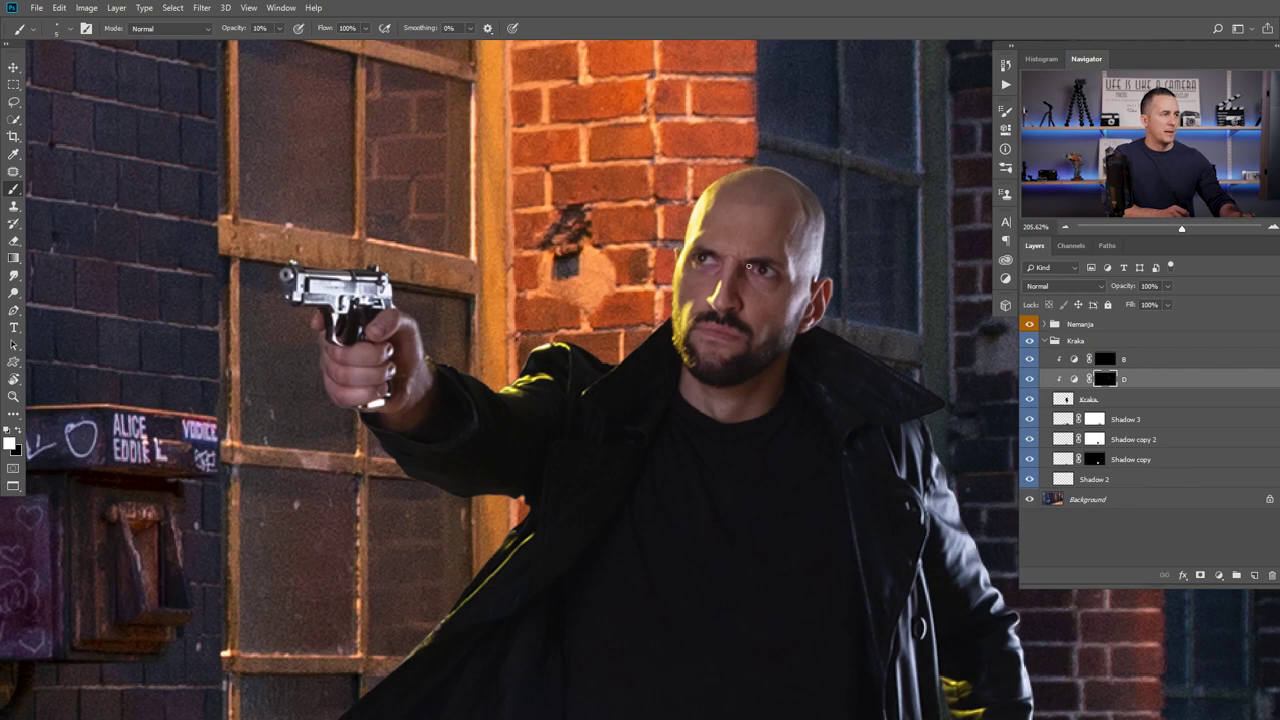
pyautogui.scroll(-10, 785, 315)
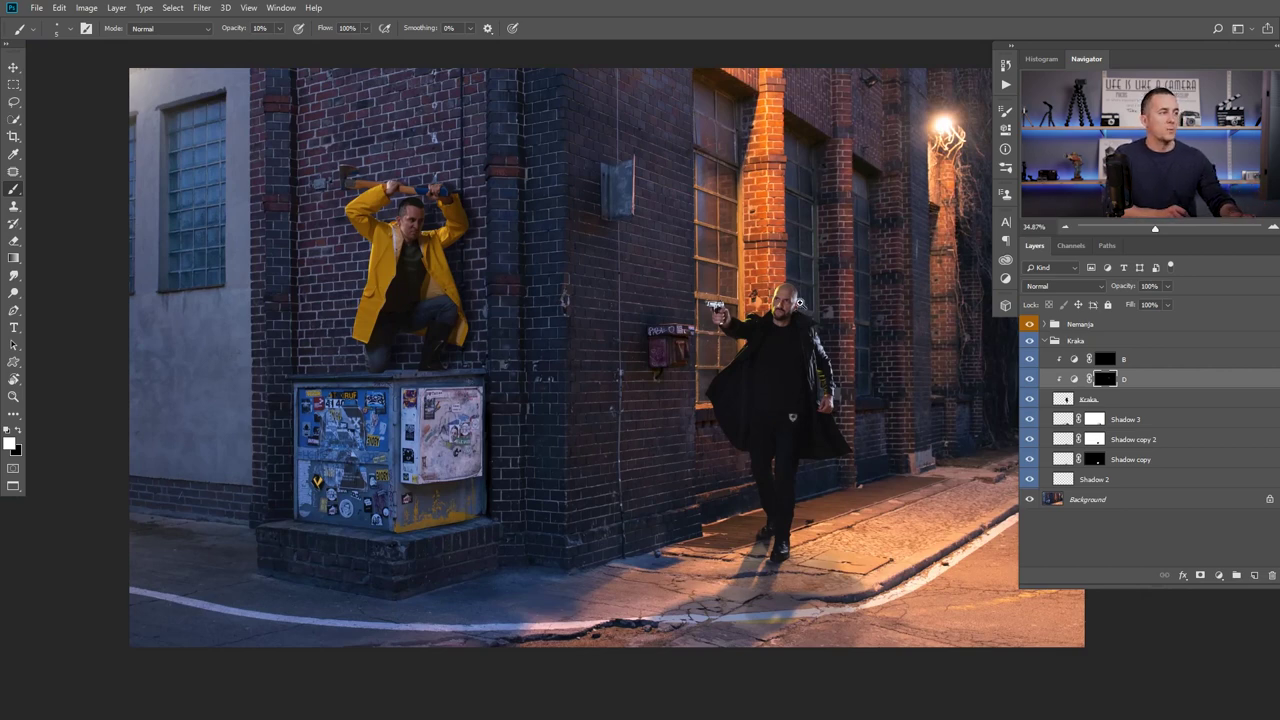
pyautogui.scroll(10, 799, 303)
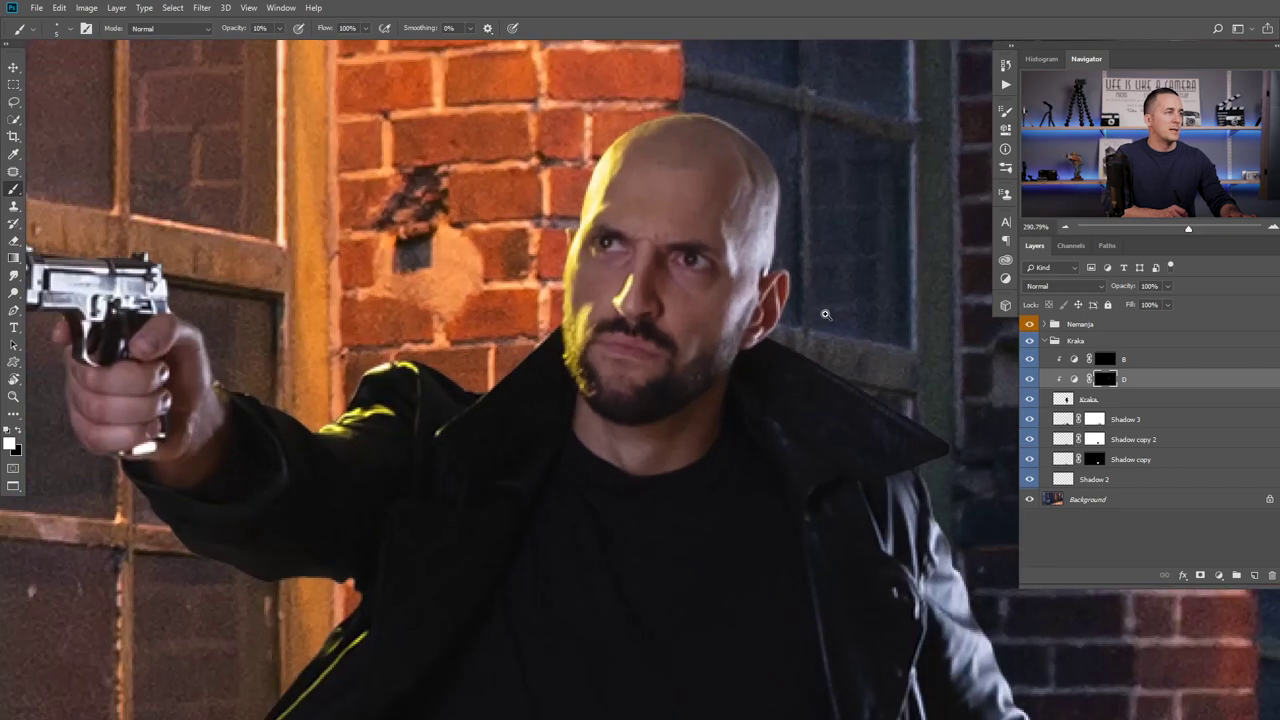
pyautogui.scroll(-10, 825, 314)
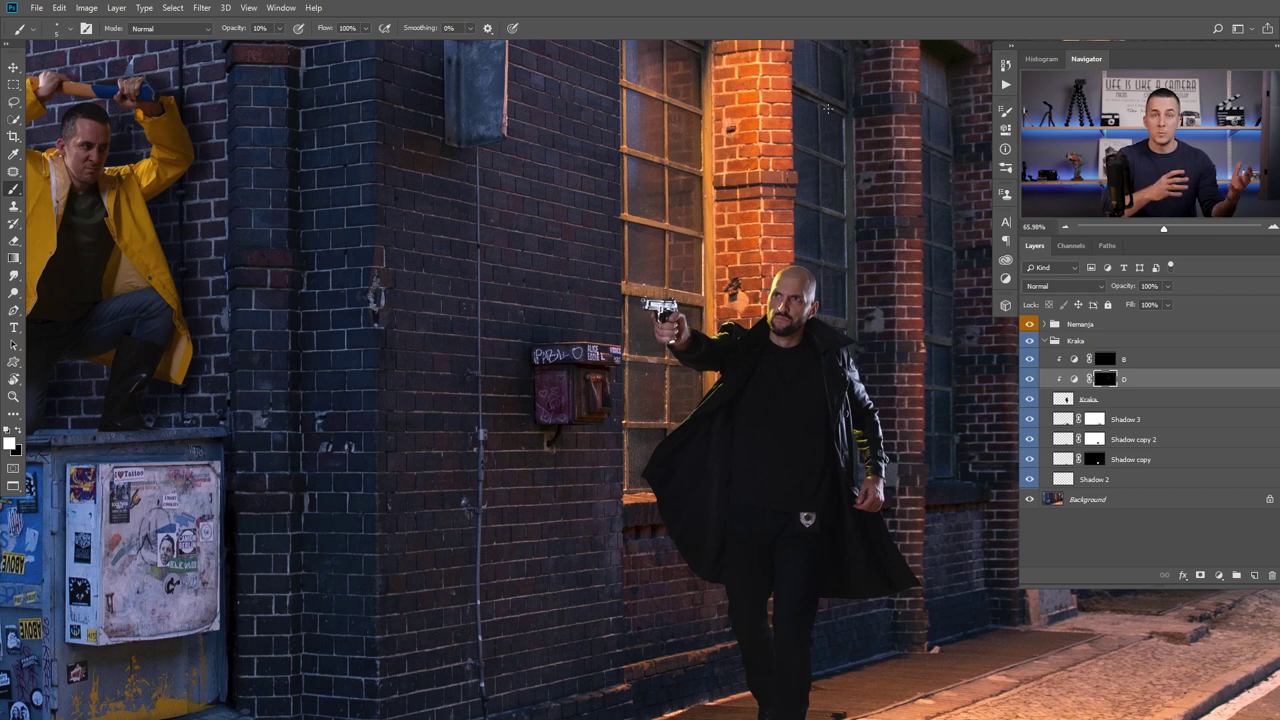
pyautogui.scroll(-5, 836, 375)
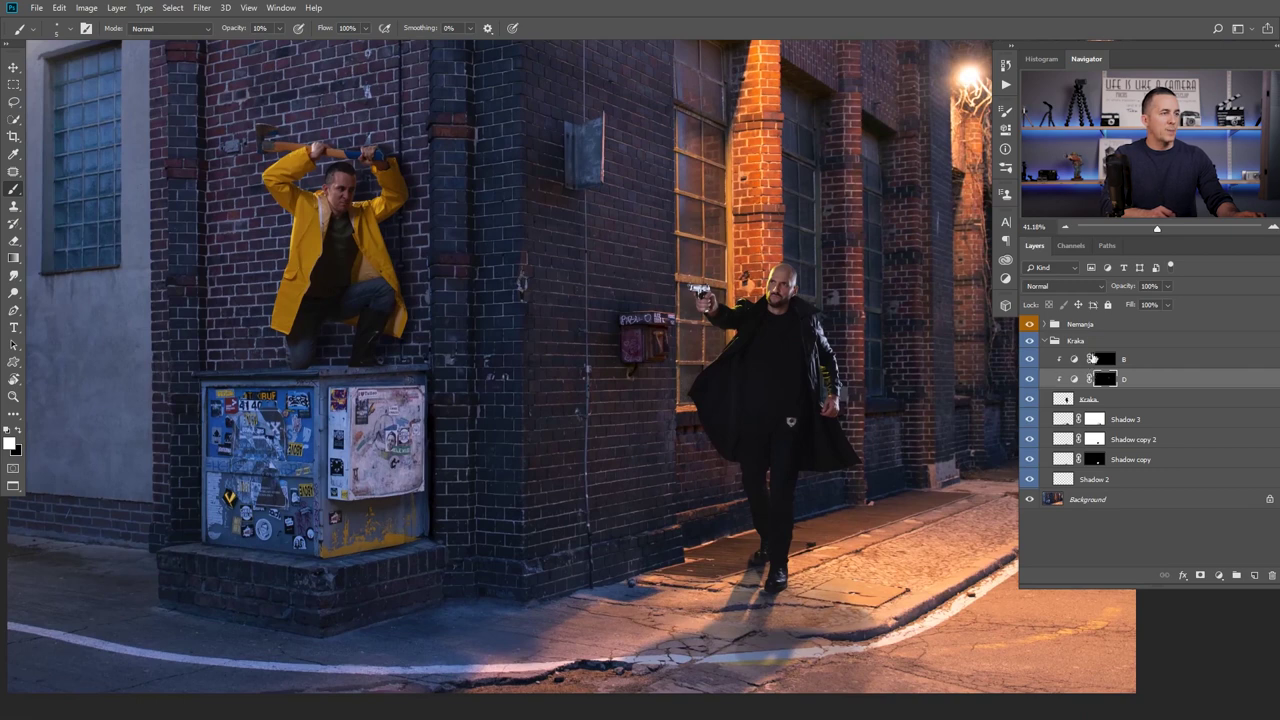
# Burn the bright metal of the gun by painting white on layer B's mask with a small brush at 10% opacity.
pyautogui.click(1094, 358)
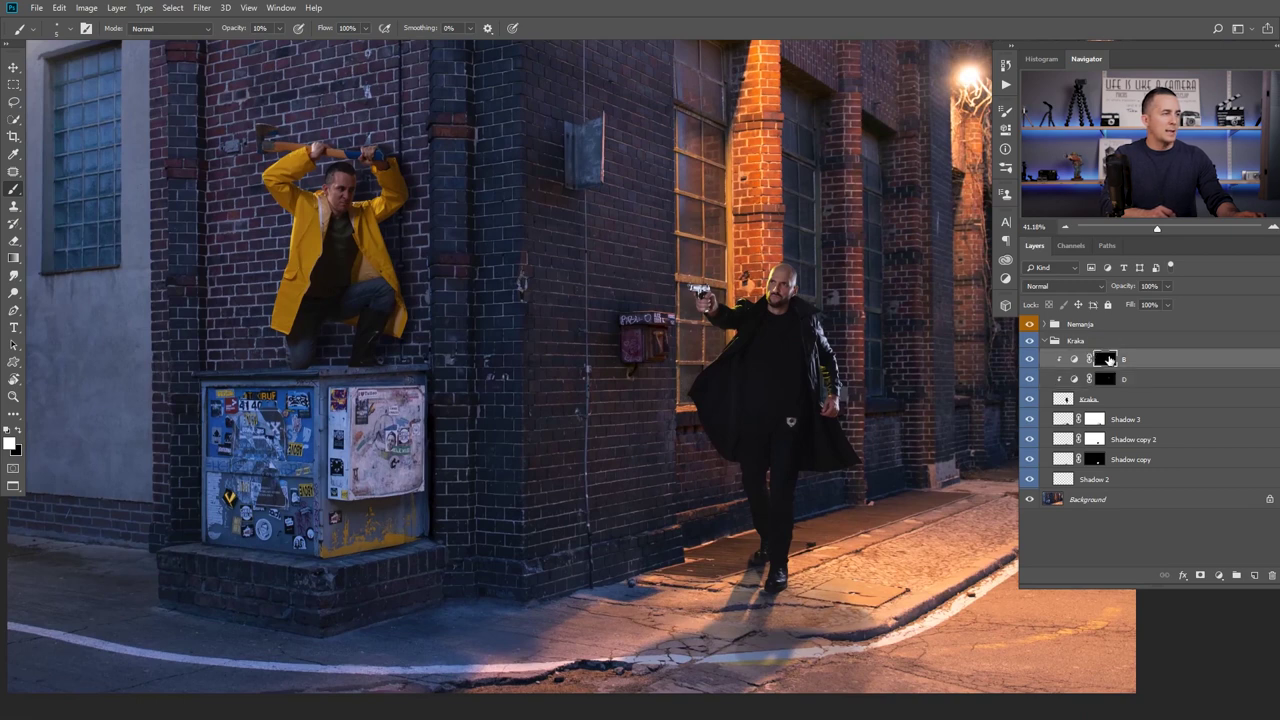
pyautogui.scroll(7, 806, 315)
pyautogui.scroll(7, 656, 290)
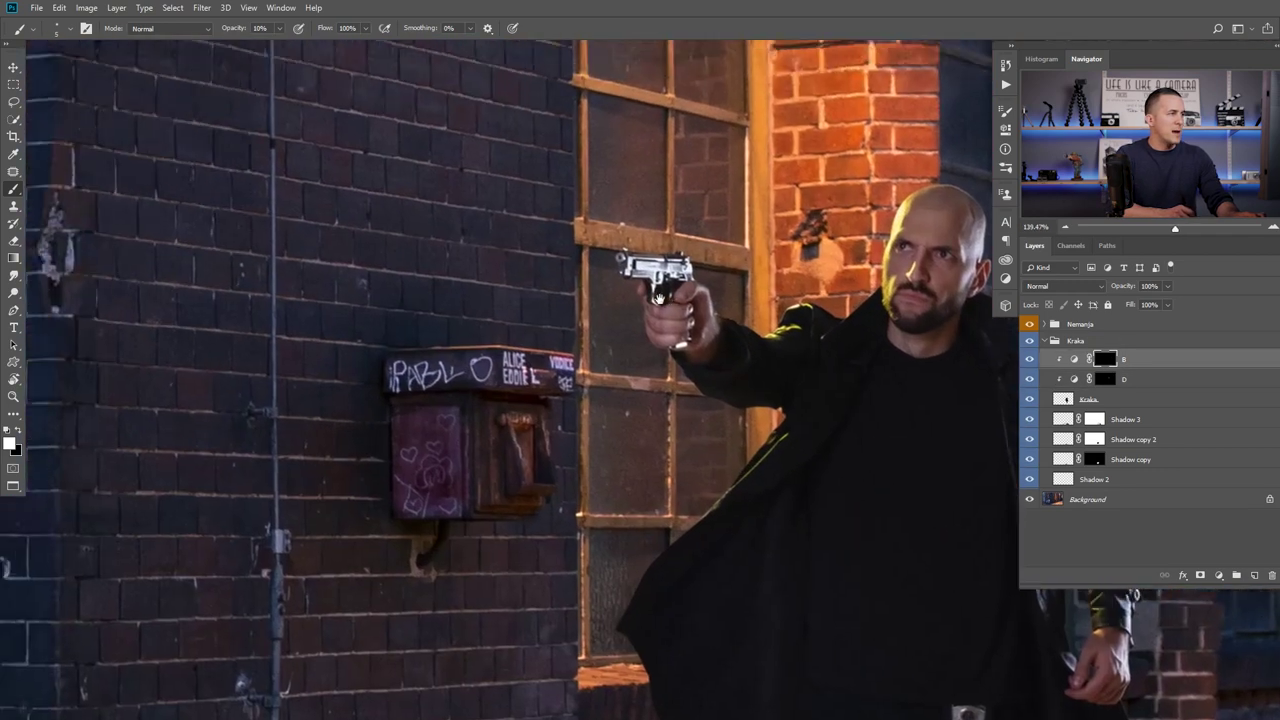
pyautogui.moveTo(648, 266)
pyautogui.mouseDown()
pyautogui.moveTo(693, 271)
pyautogui.moveTo(657, 266)
pyautogui.moveTo(676, 302)
pyautogui.mouseUp()
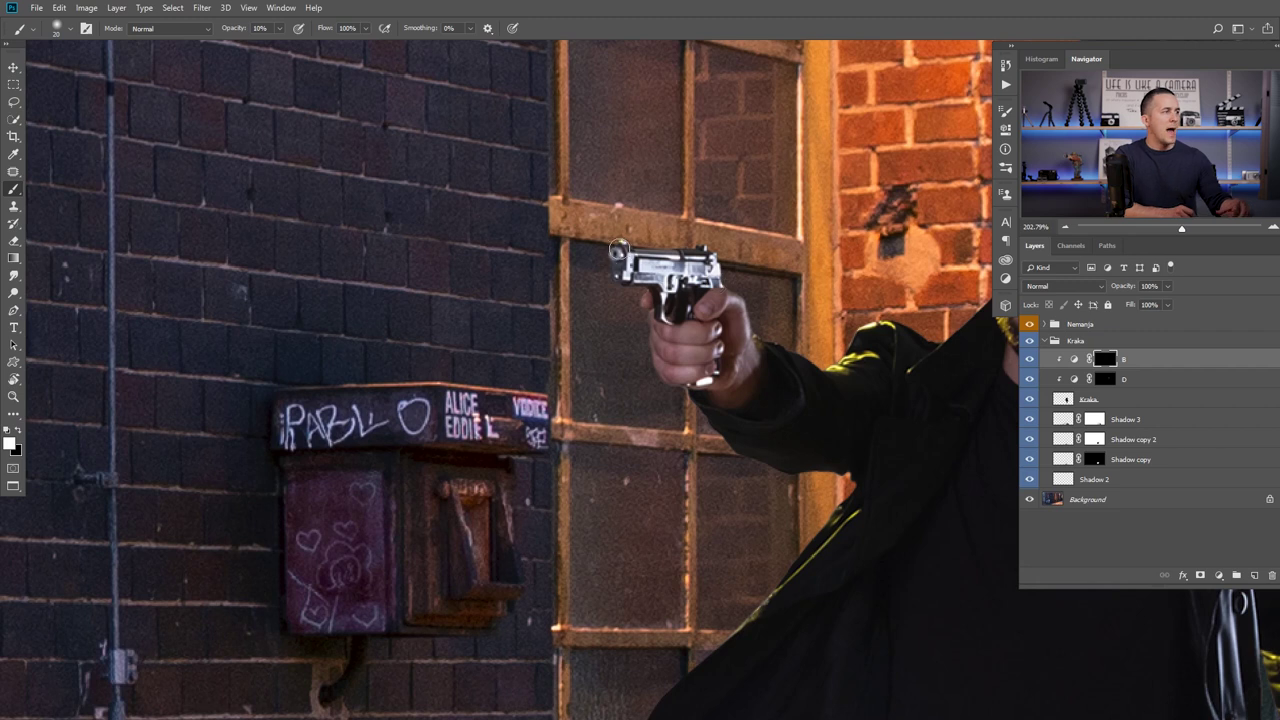
pyautogui.scroll(3, 620, 252)
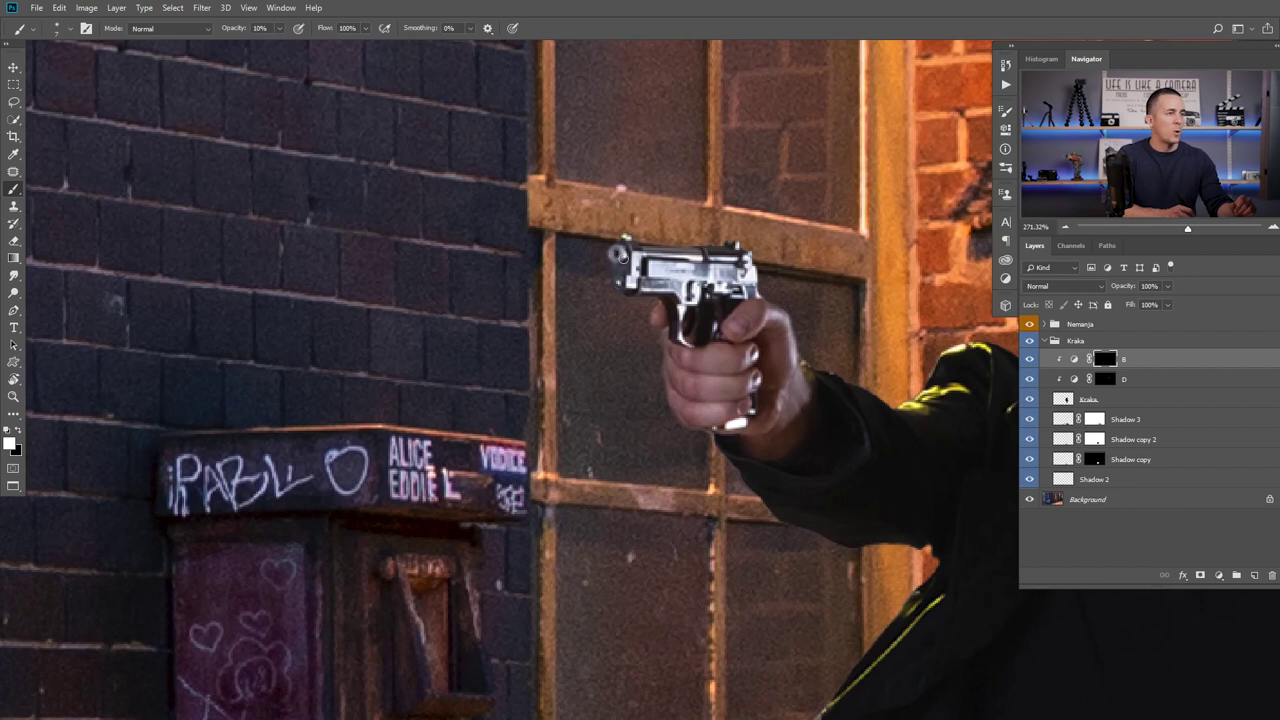
# Add a new layer above B, clip it to the black-coat man and name it Gun hole.
pyautogui.click(1254, 575)
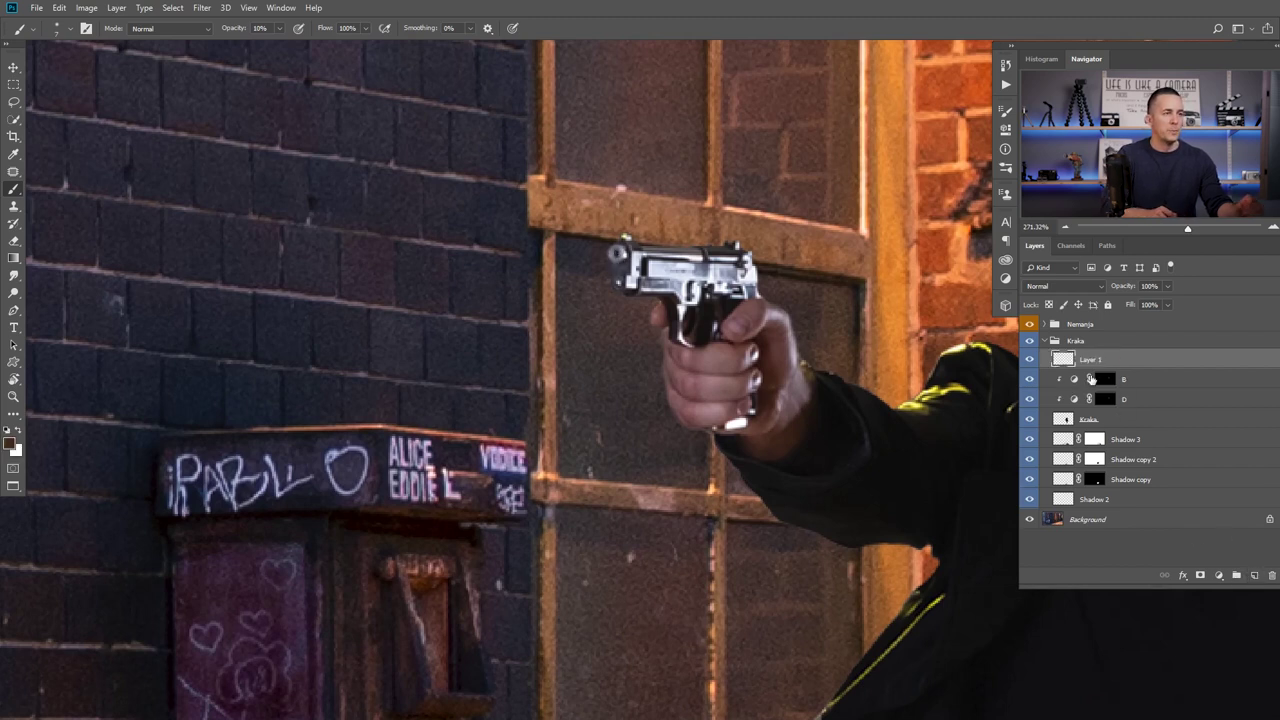
pyautogui.keyDown('alt'); pyautogui.click(1091, 369); pyautogui.keyUp('alt')
pyautogui.doubleClick(1104, 356)
pyautogui.write('Gun hole')
pyautogui.press('Return')
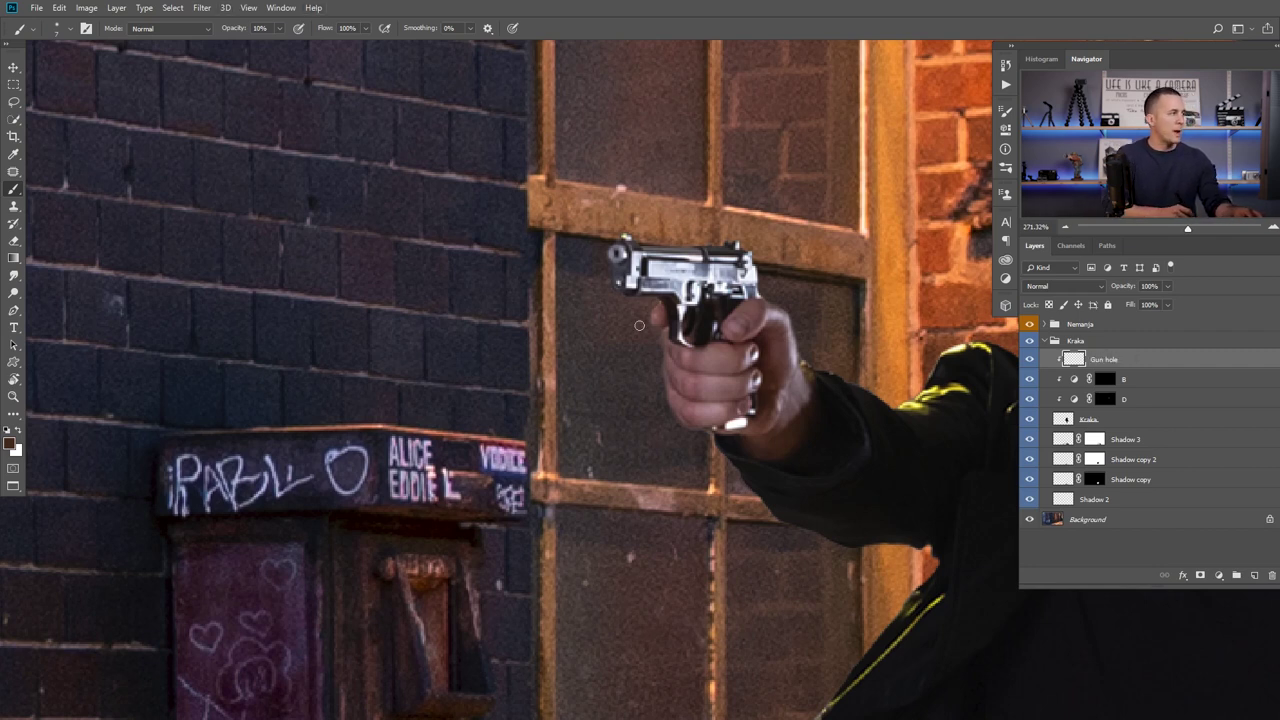
# Paint the gun's muzzle opening black on the Gun hole layer with a tiny brush at 100% opacity.
pyautogui.press('d')
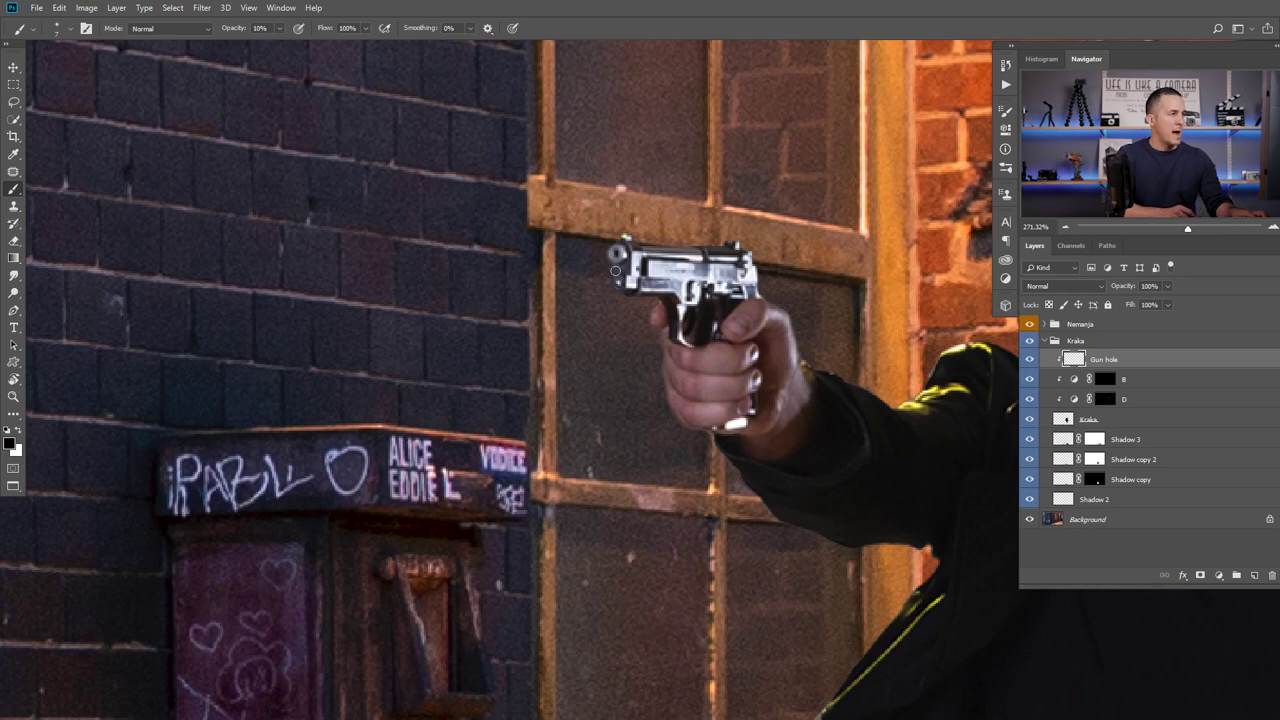
pyautogui.scroll(2, 615, 270)
pyautogui.press('0')
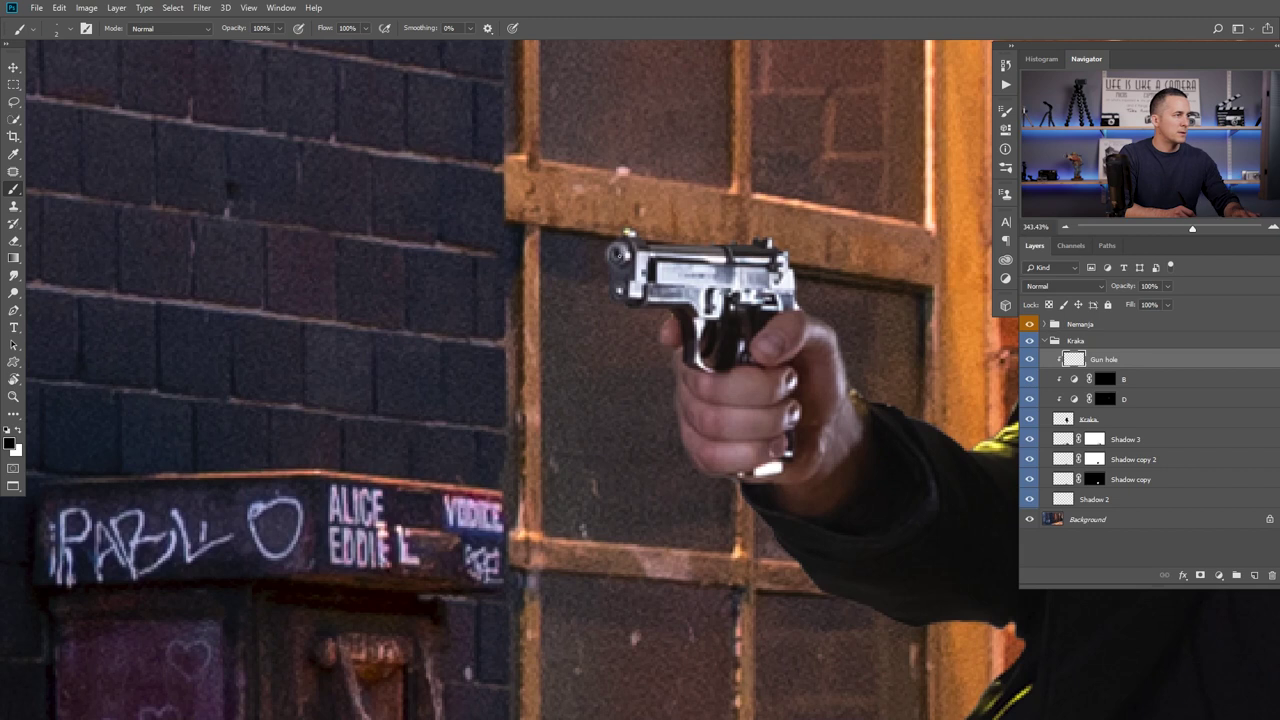
pyautogui.scroll(1, 620, 257)
pyautogui.scroll(1, 620, 257)
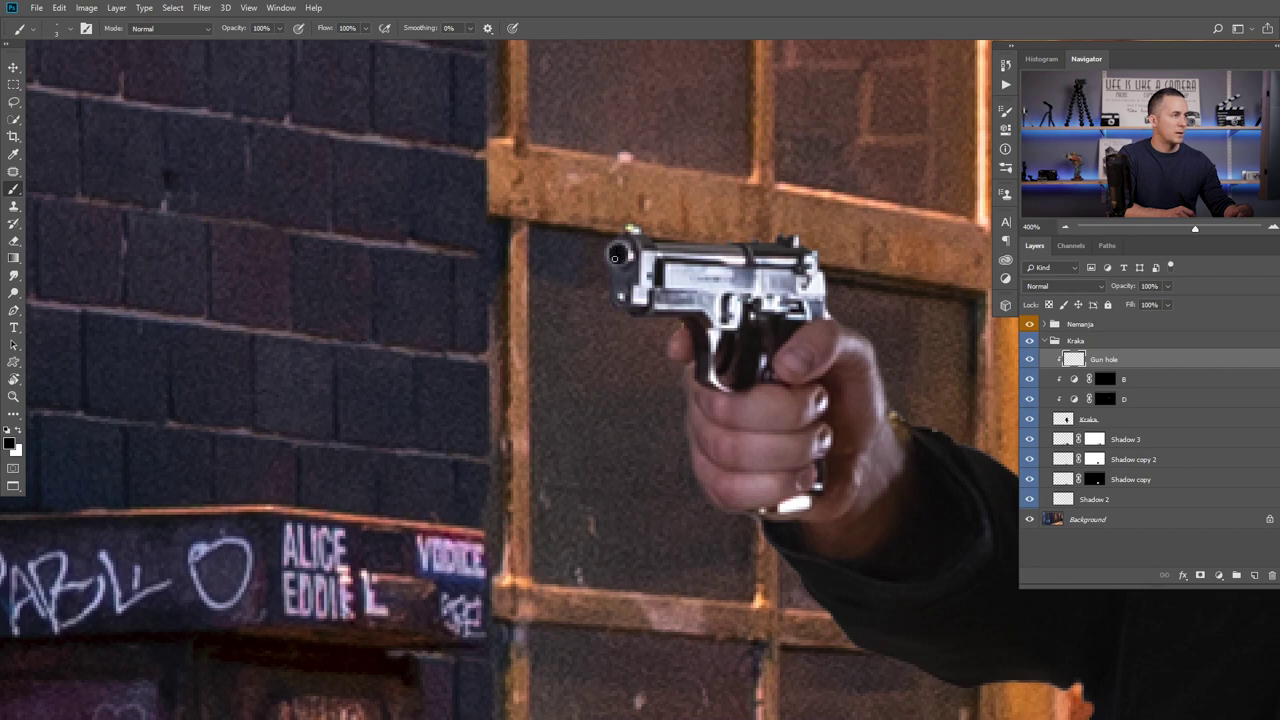
# Add a Curves adjustment clipped to the yellow-coat man's layer and pull its curve down to darken him.
pyautogui.hotkey('ctrl', '0')
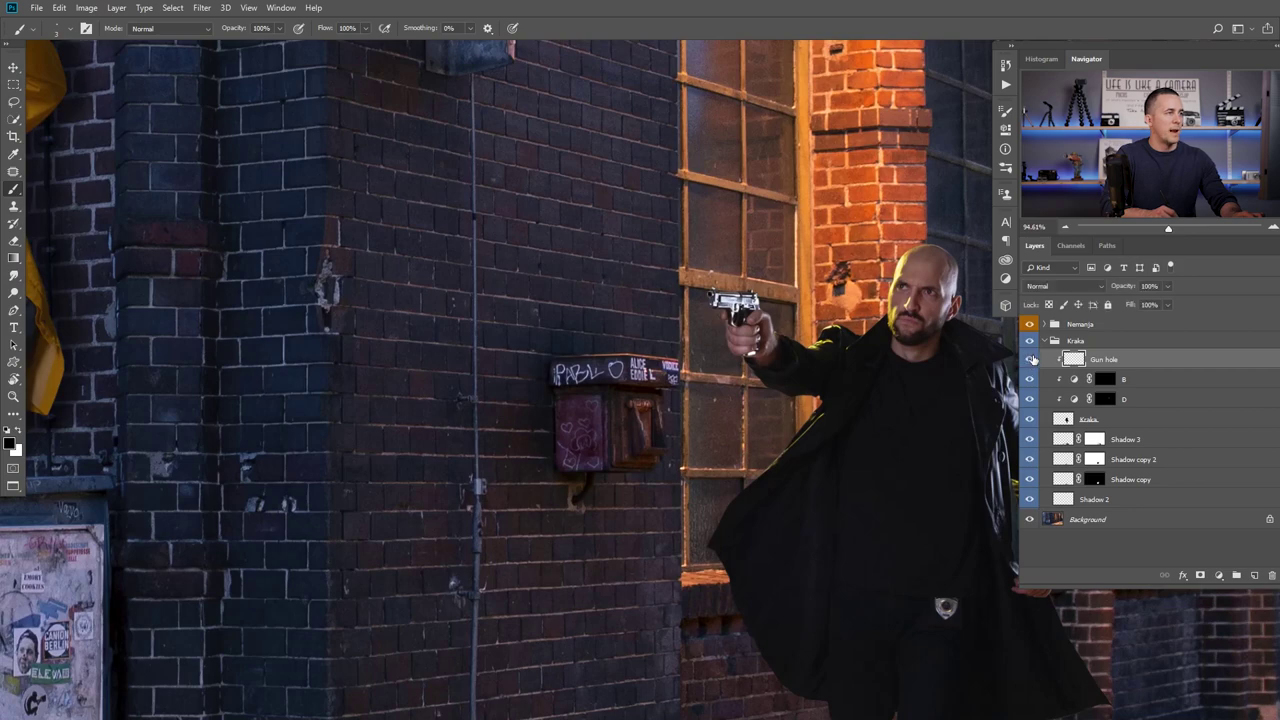
pyautogui.scroll(-2, 745, 319)
pyautogui.scroll(-2, 745, 319)
pyautogui.scroll(1, 745, 319)
pyautogui.scroll(-2, 735, 322)
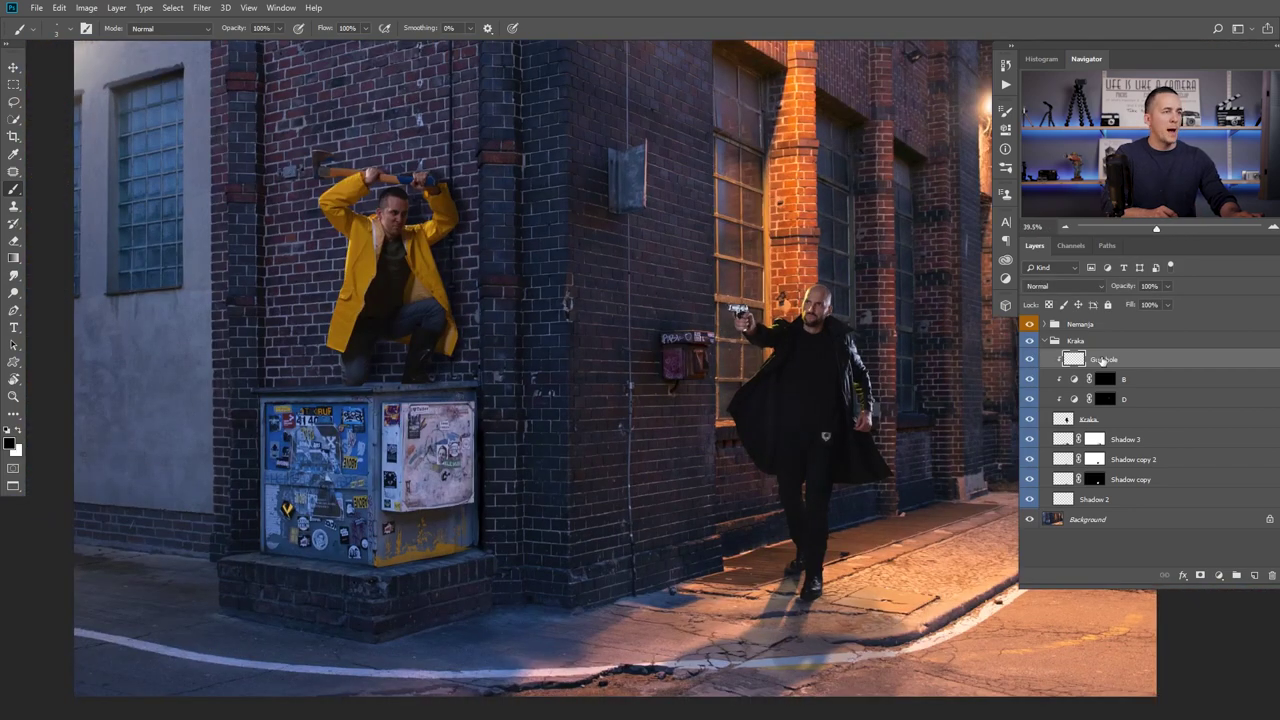
pyautogui.click(1055, 325)
pyautogui.click(1047, 325)
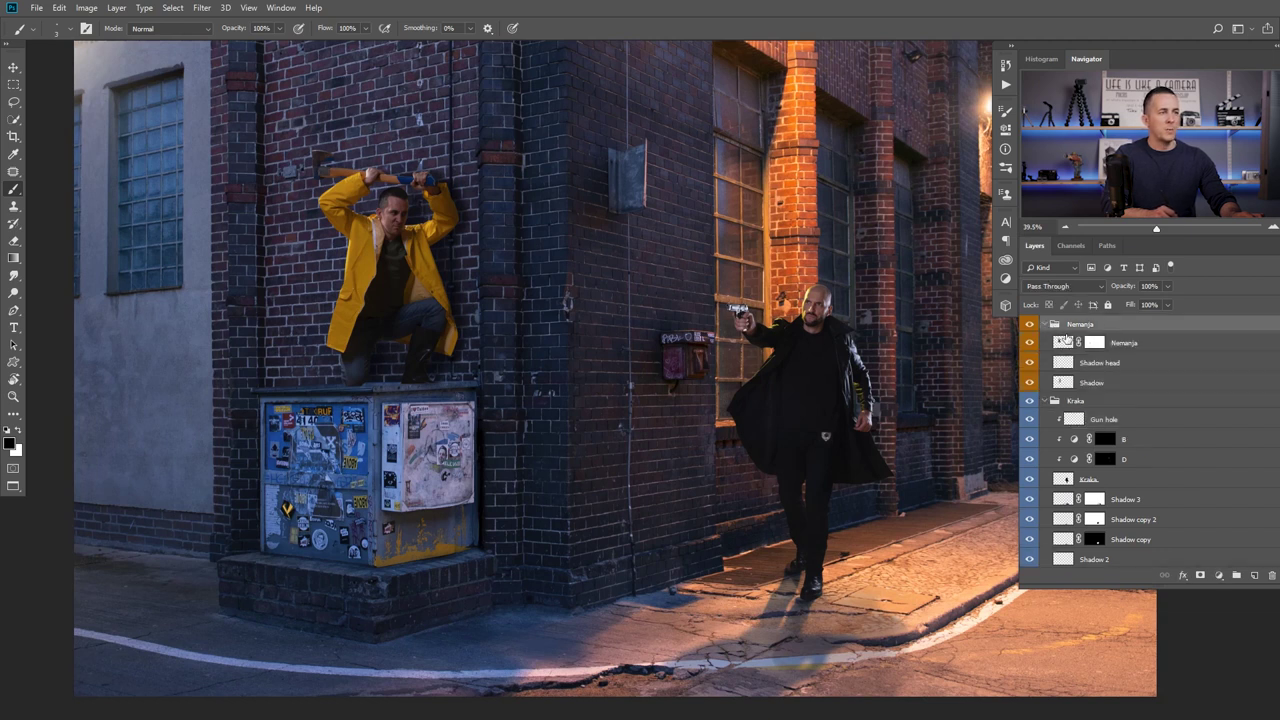
pyautogui.click(1125, 343)
pyautogui.click(1219, 576)
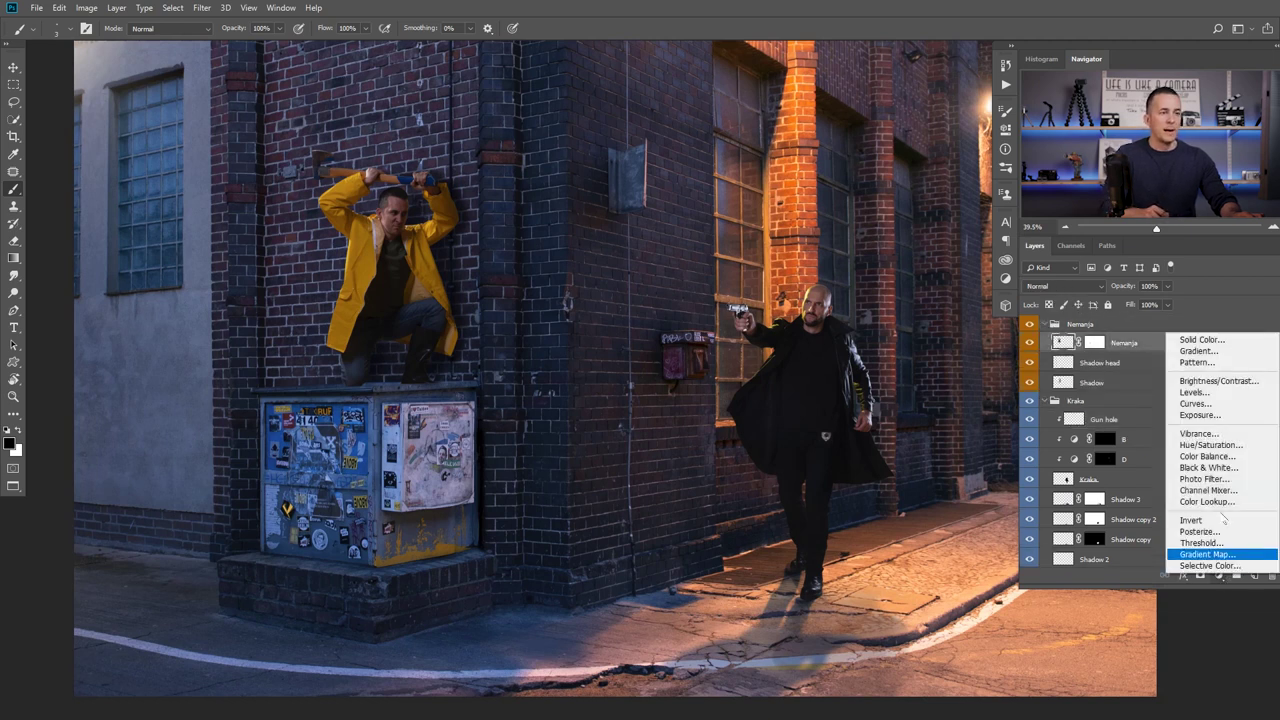
pyautogui.click(1220, 413)
pyautogui.moveTo(891, 237); pyautogui.dragTo(918, 276)
pyautogui.click(890, 368)
# Duplicate the clipped Curves layer, name the lower one D and the copy B, and invert both masks to black.
pyautogui.hotkey('ctrl', 'j')
pyautogui.keyDown('alt'); pyautogui.click(1107, 353); pyautogui.keyUp('alt')
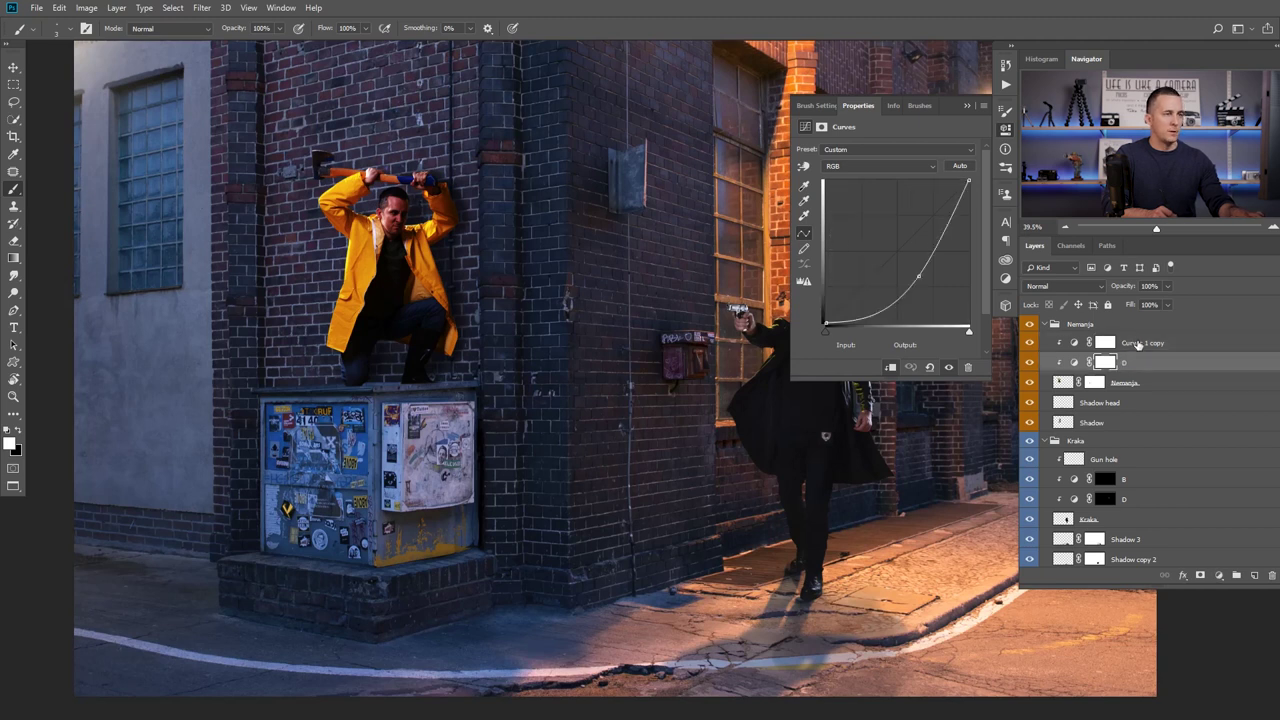
pyautogui.doubleClick(1140, 342)
pyautogui.write('B')
pyautogui.press('Return')
pyautogui.click(1104, 361)
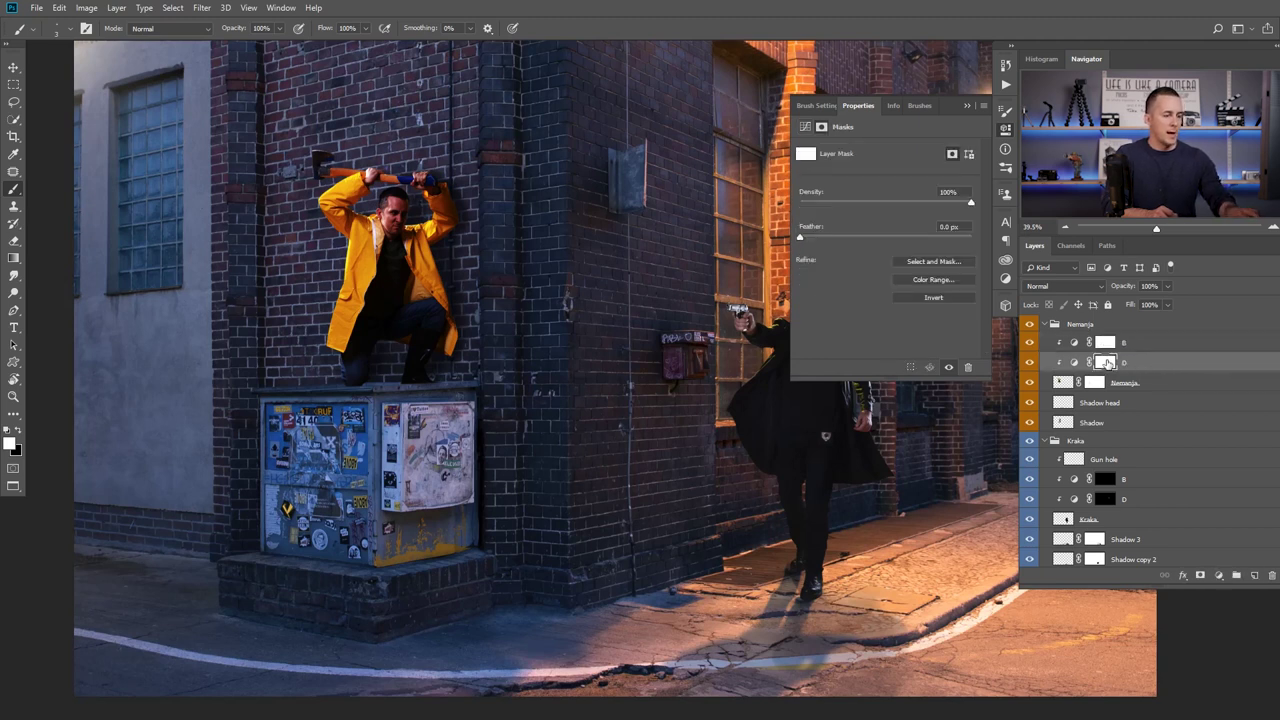
pyautogui.hotkey('ctrl', 'i')
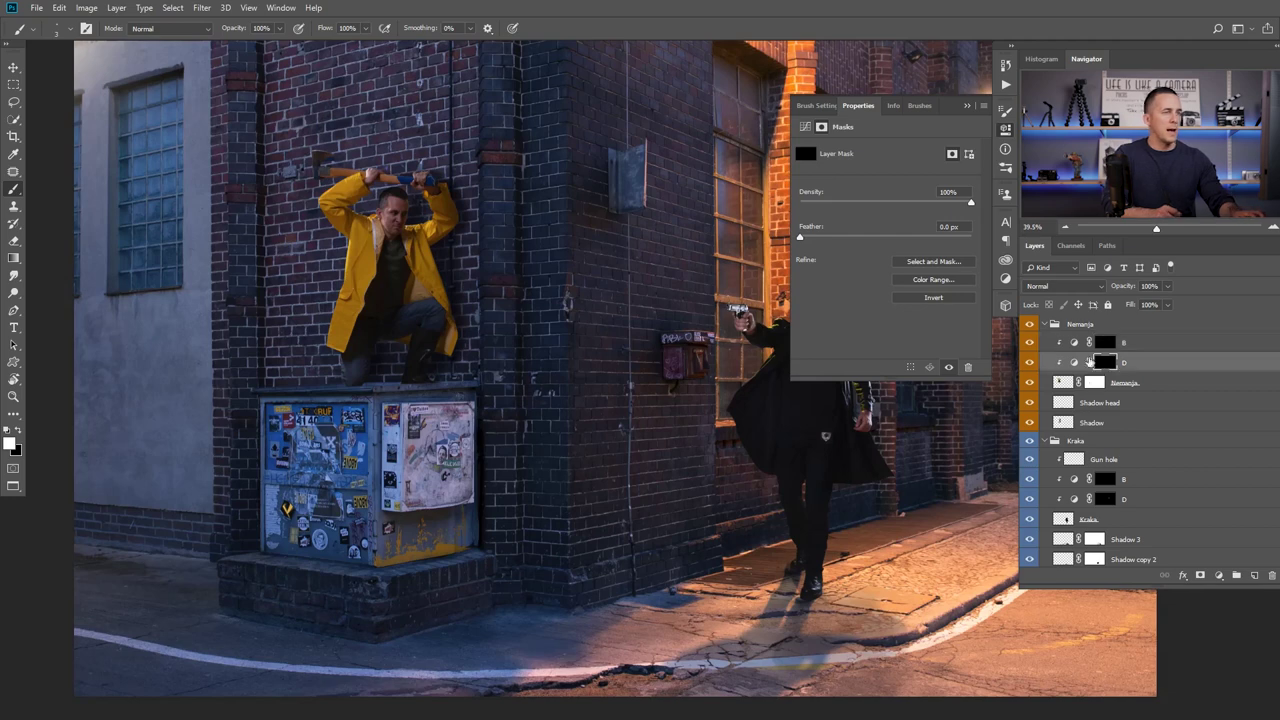
# Paint white on layer D's mask over the yellow-coat man's face and clothing with a 10% opacity brush, enlarged to 45 px.
pyautogui.scroll(3, 361, 226)
pyautogui.click(966, 105)
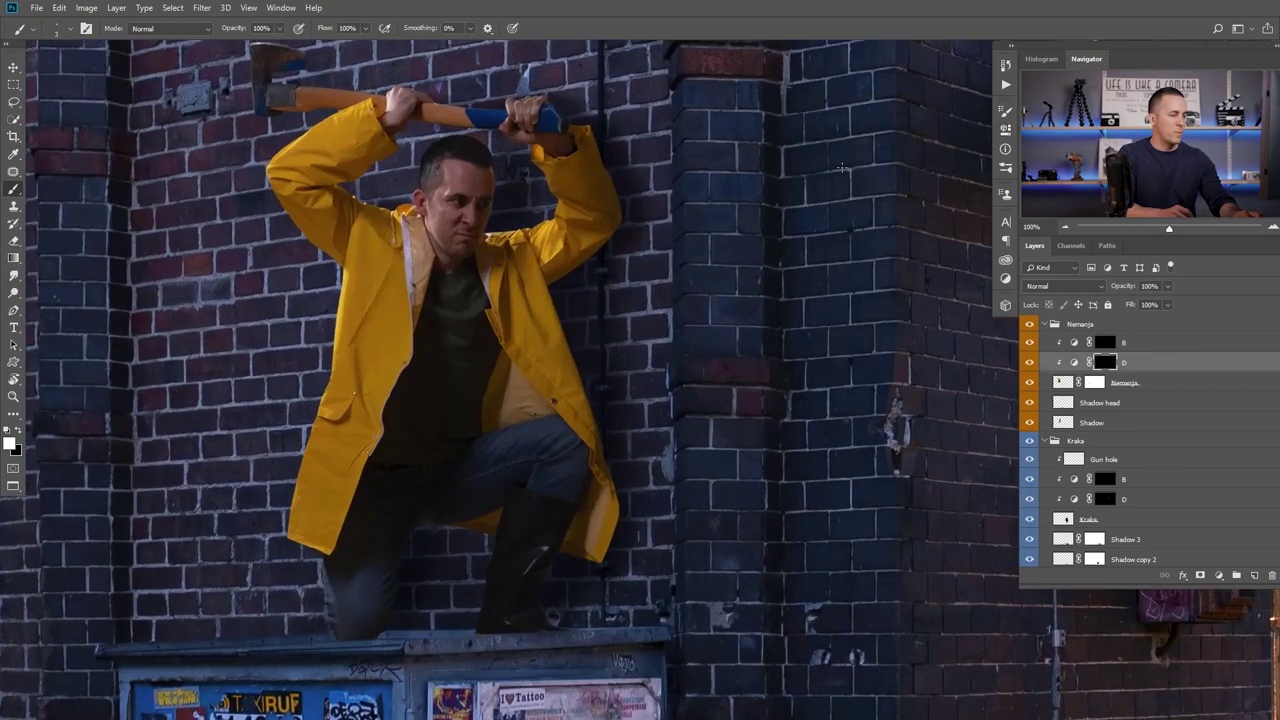
pyautogui.rightClick(568, 280)
pyautogui.press('Return')
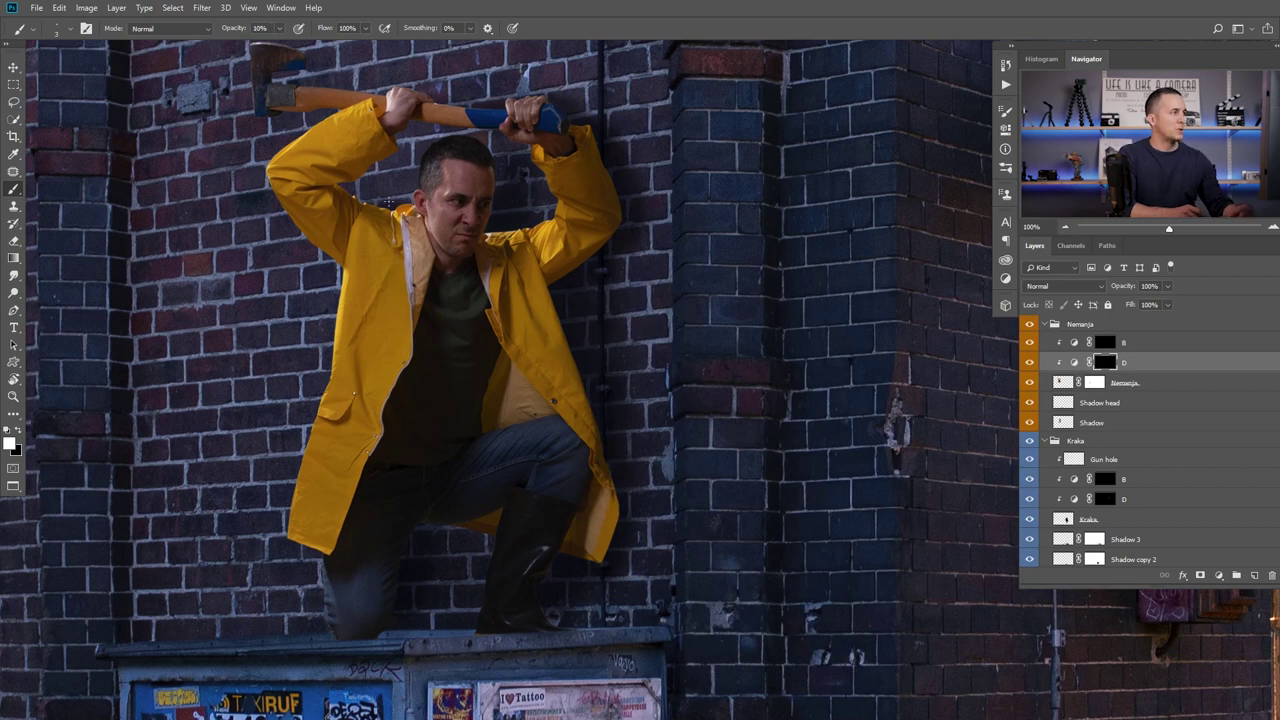
pyautogui.press(']')
pyautogui.press(']')
pyautogui.press(']')
pyautogui.press(']')
pyautogui.press(']')
pyautogui.press(']')
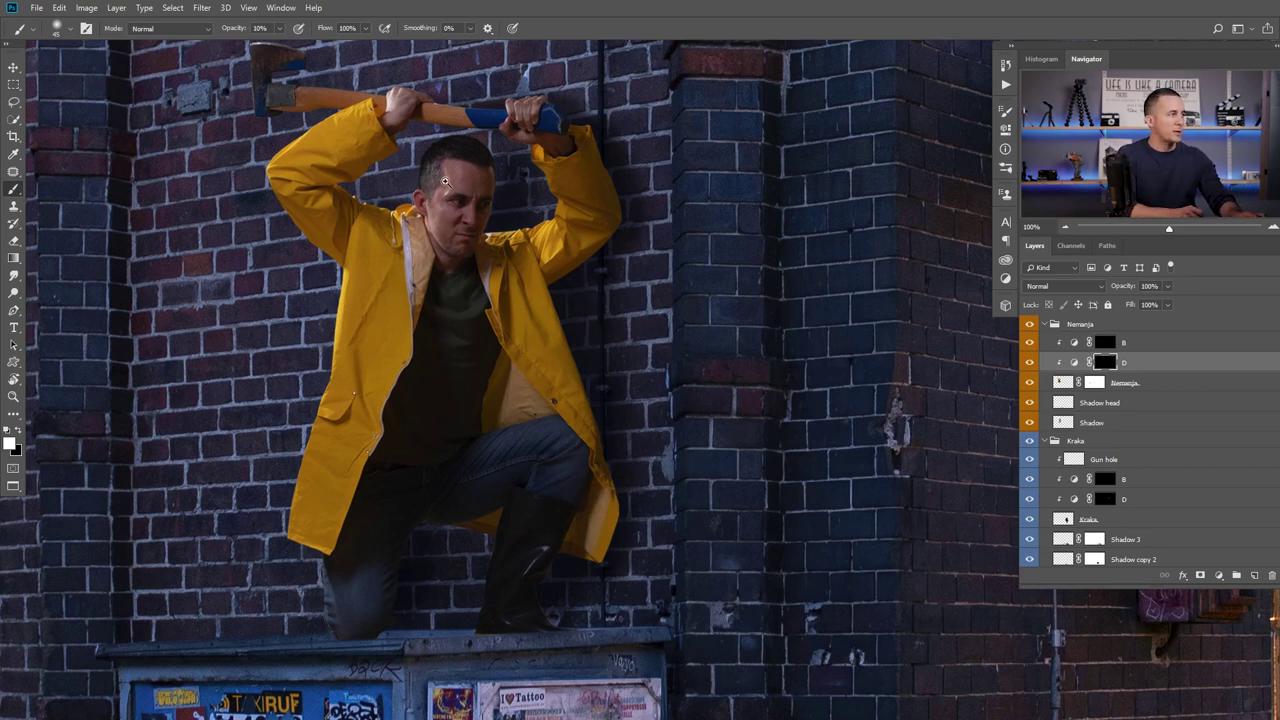
pyautogui.scroll(4, 450, 185)
pyautogui.moveTo(534, 199)
pyautogui.mouseDown()
pyautogui.moveTo(547, 258)
pyautogui.moveTo(554, 214)
pyautogui.moveTo(539, 289)
pyautogui.moveTo(543, 245)
pyautogui.moveTo(523, 299)
pyautogui.moveTo(528, 237)
pyautogui.moveTo(512, 306)
pyautogui.moveTo(519, 204)
pyautogui.moveTo(507, 310)
pyautogui.moveTo(513, 181)
pyautogui.moveTo(511, 302)
pyautogui.mouseUp()
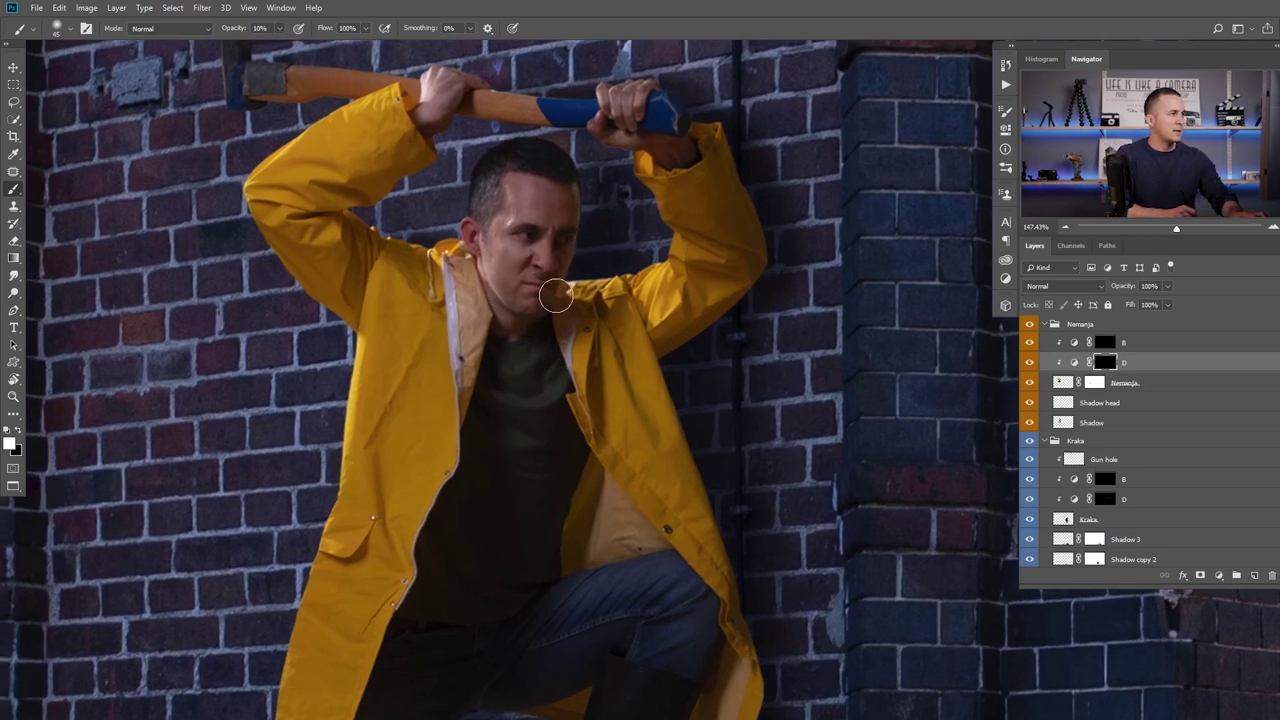
pyautogui.scroll(-3, 520, 306)
pyautogui.moveTo(544, 341)
pyautogui.mouseDown()
pyautogui.moveTo(524, 443)
pyautogui.moveTo(536, 457)
pyautogui.moveTo(552, 443)
pyautogui.moveTo(529, 511)
pyautogui.mouseUp()
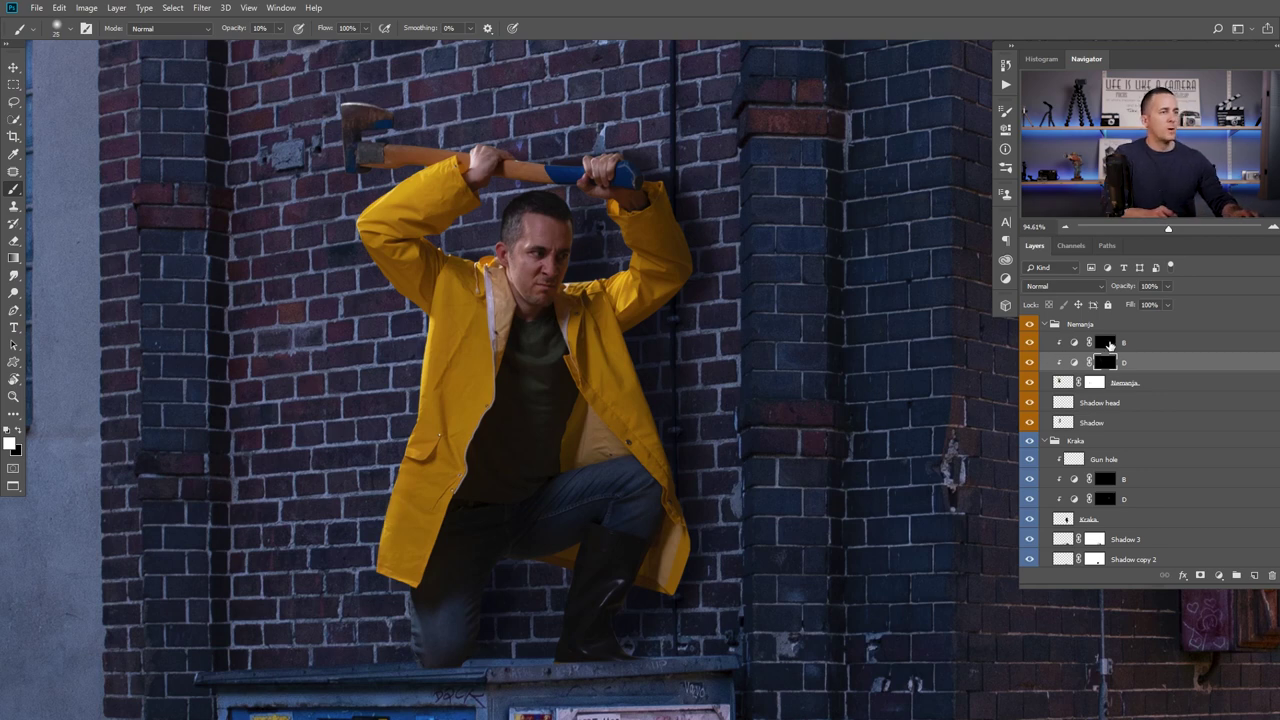
# Paint white on layer B's mask over the yellow-coat man's face and coat, varying the brush between 10 and 40 px.
pyautogui.click(1105, 344)
pyautogui.scroll(5, 600, 238)
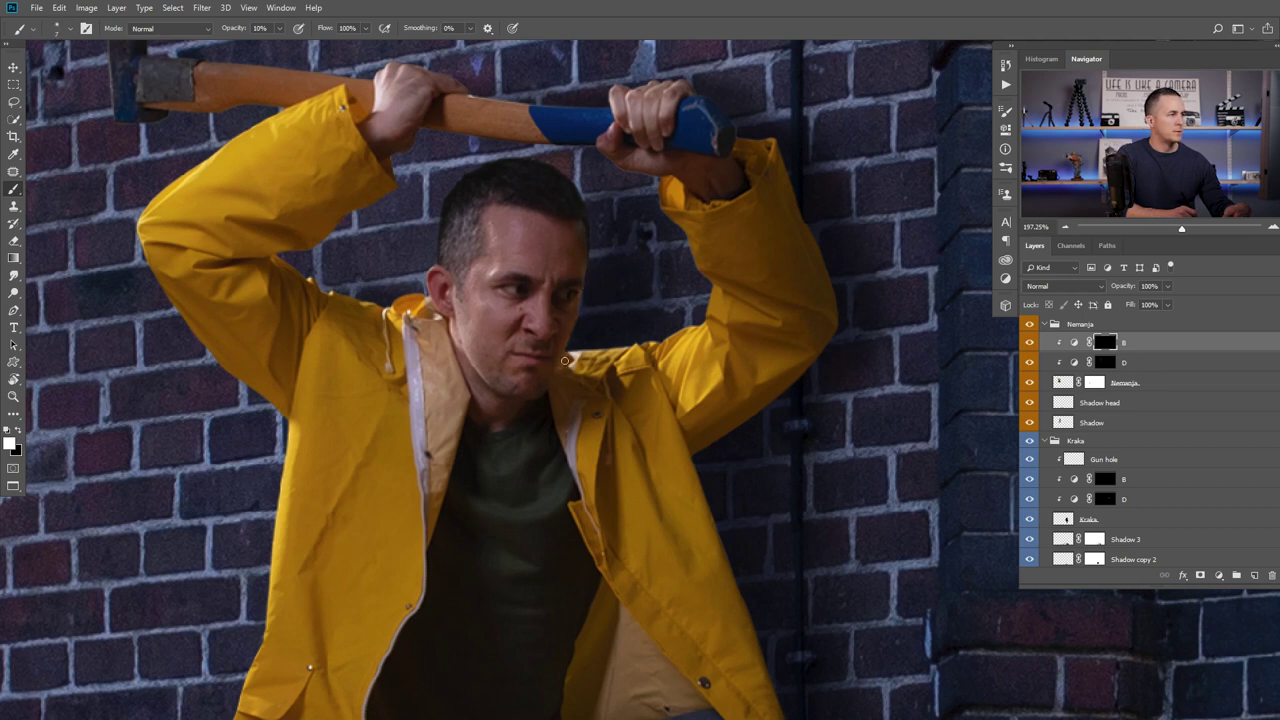
pyautogui.press(']')
pyautogui.press(']')
pyautogui.press(']')
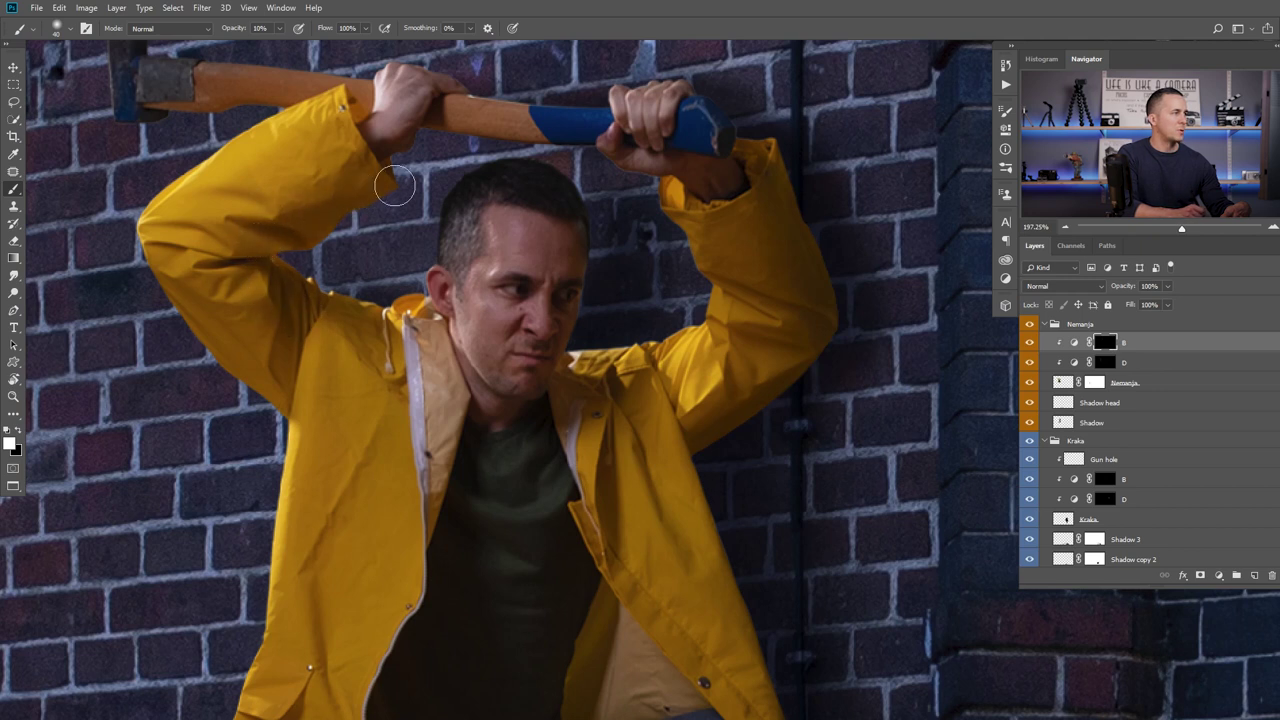
pyautogui.press('[')
pyautogui.press('[')
pyautogui.press('[')
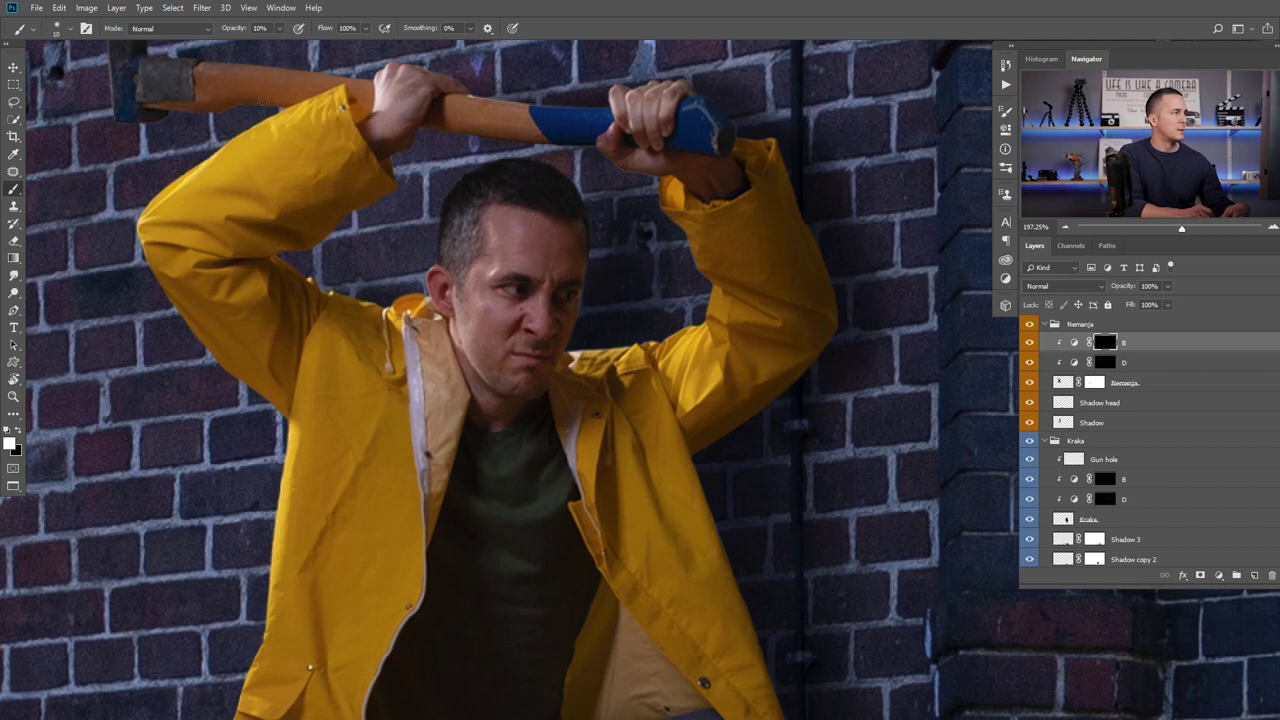
pyautogui.scroll(-3, 262, 101)
pyautogui.scroll(-3, 443, 457)
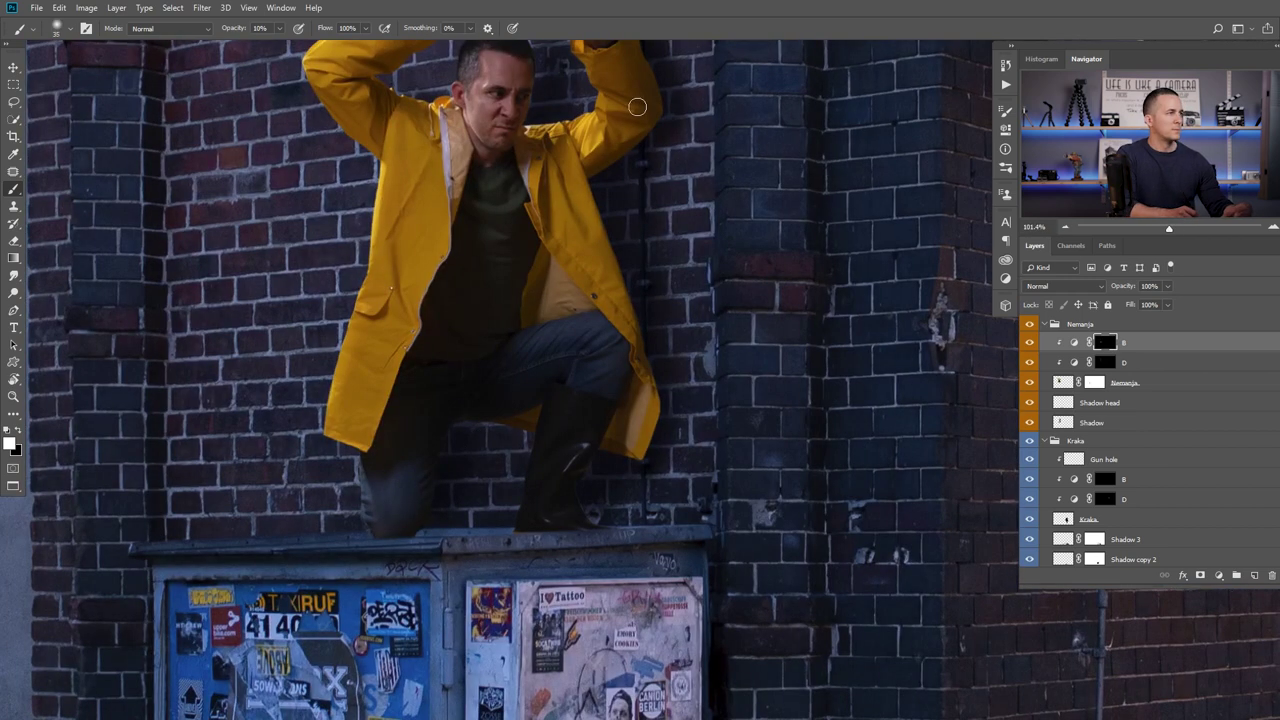
# Toggle the yellow-coat man's B and D layers off and on to compare the shading before and after.
pyautogui.scroll(-3, 637, 106)
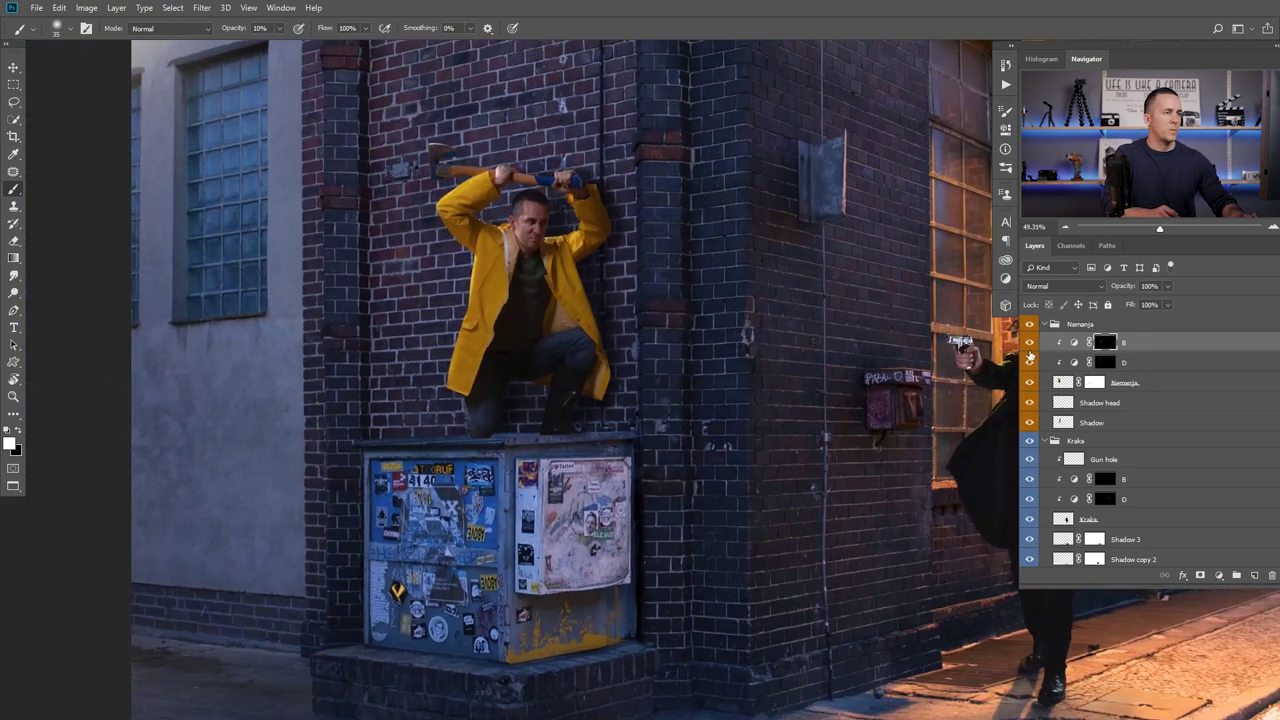
pyautogui.click(1030, 344)
pyautogui.click(1030, 344)
pyautogui.click(1030, 344)
pyautogui.click(1030, 344)
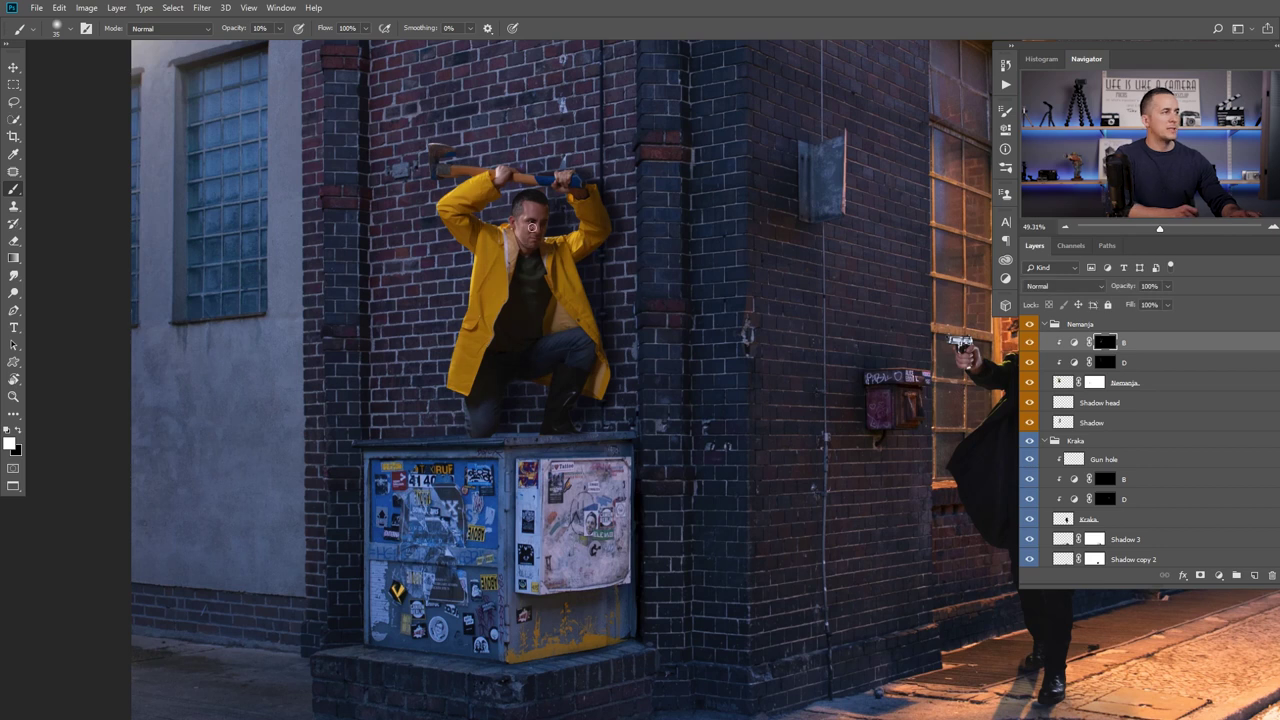
pyautogui.click(1030, 344)
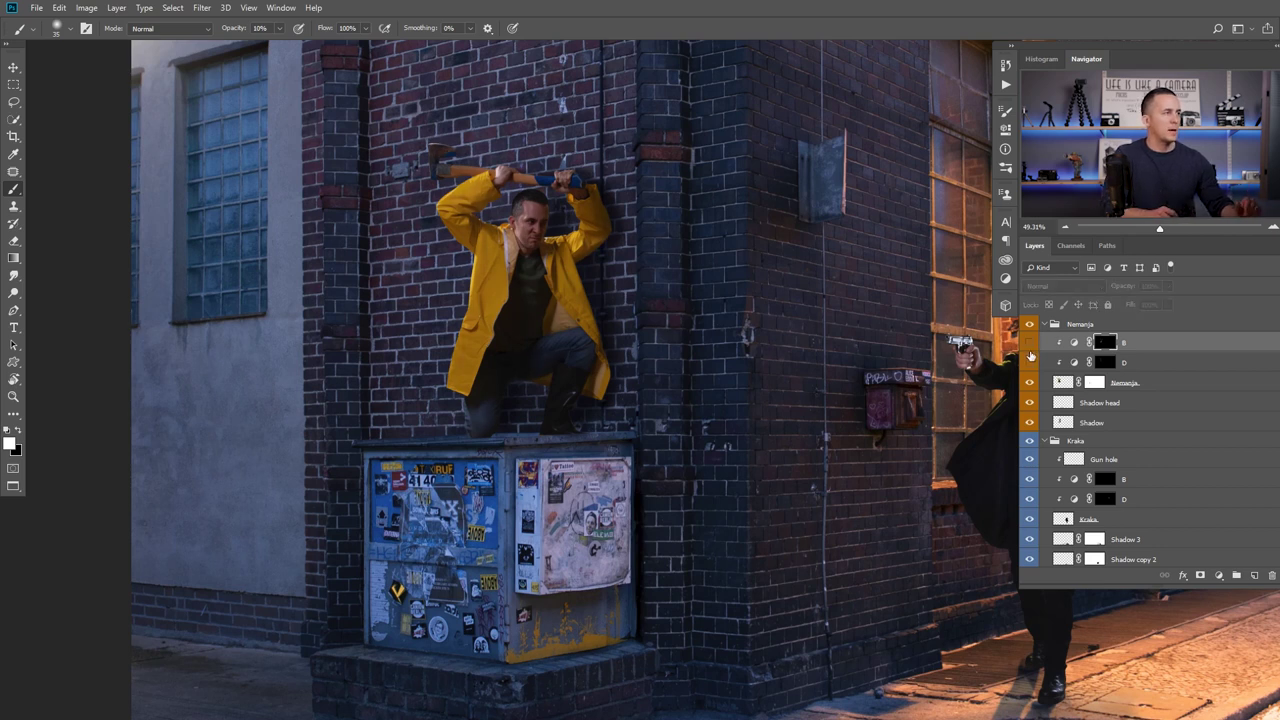
pyautogui.click(1030, 344)
pyautogui.click(1030, 344)
pyautogui.click(1030, 344)
# Refine the shading of the yellow-coat man's face and hands on layer D's mask, varying the brush size up to 50 px.
pyautogui.moveTo(490, 205); pyautogui.dragTo(633, 248)
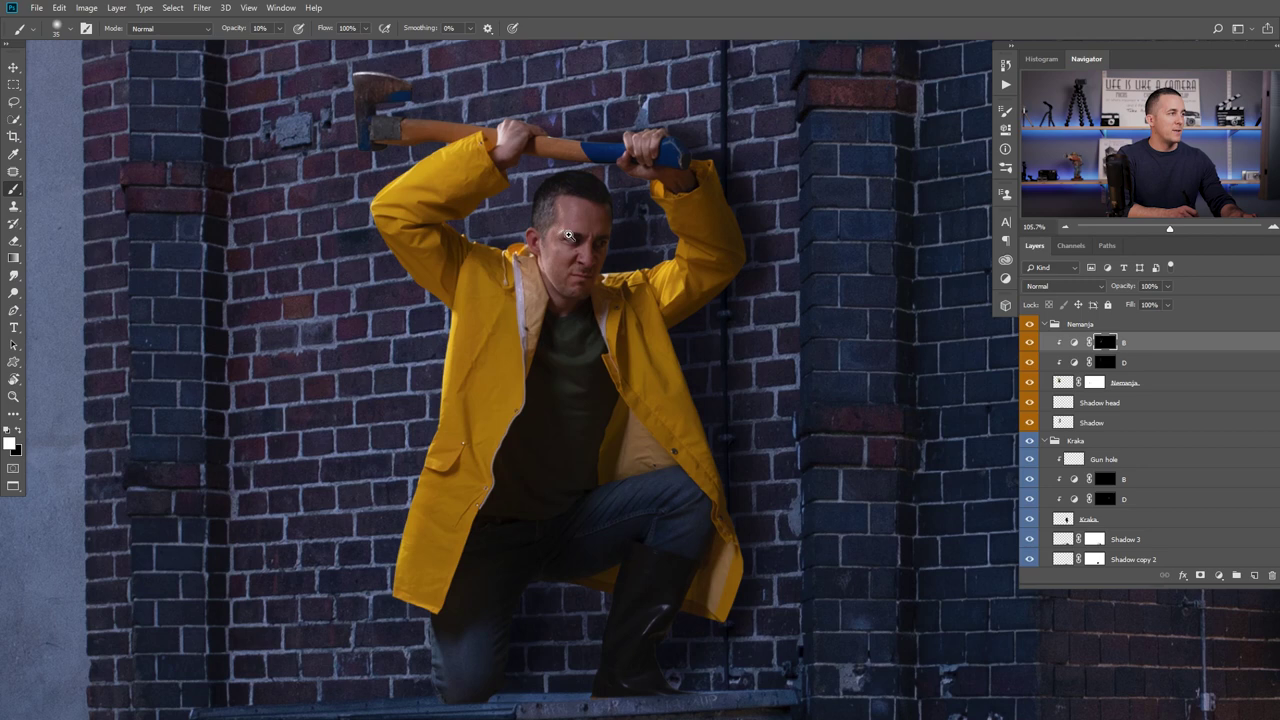
pyautogui.scroll(3, 568, 235)
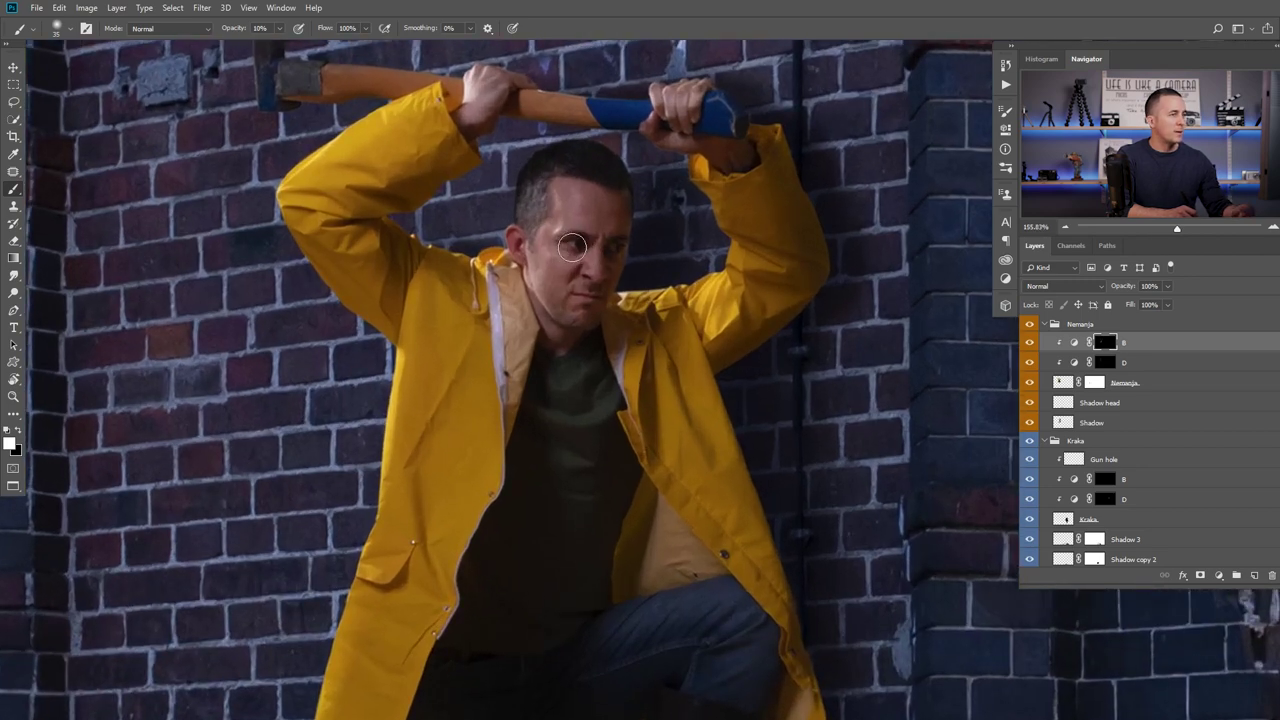
pyautogui.click(1104, 363)
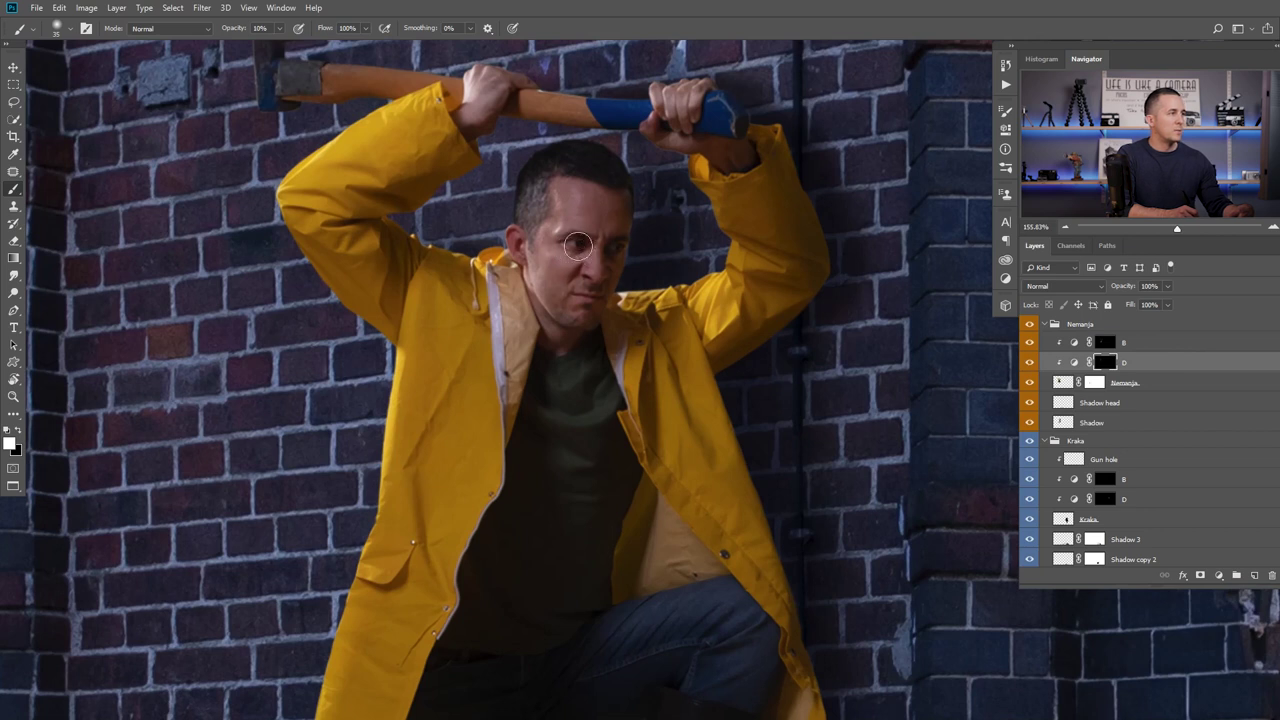
pyautogui.press(']')
pyautogui.press(']')
pyautogui.press(']')
pyautogui.press(']')
pyautogui.press(']')
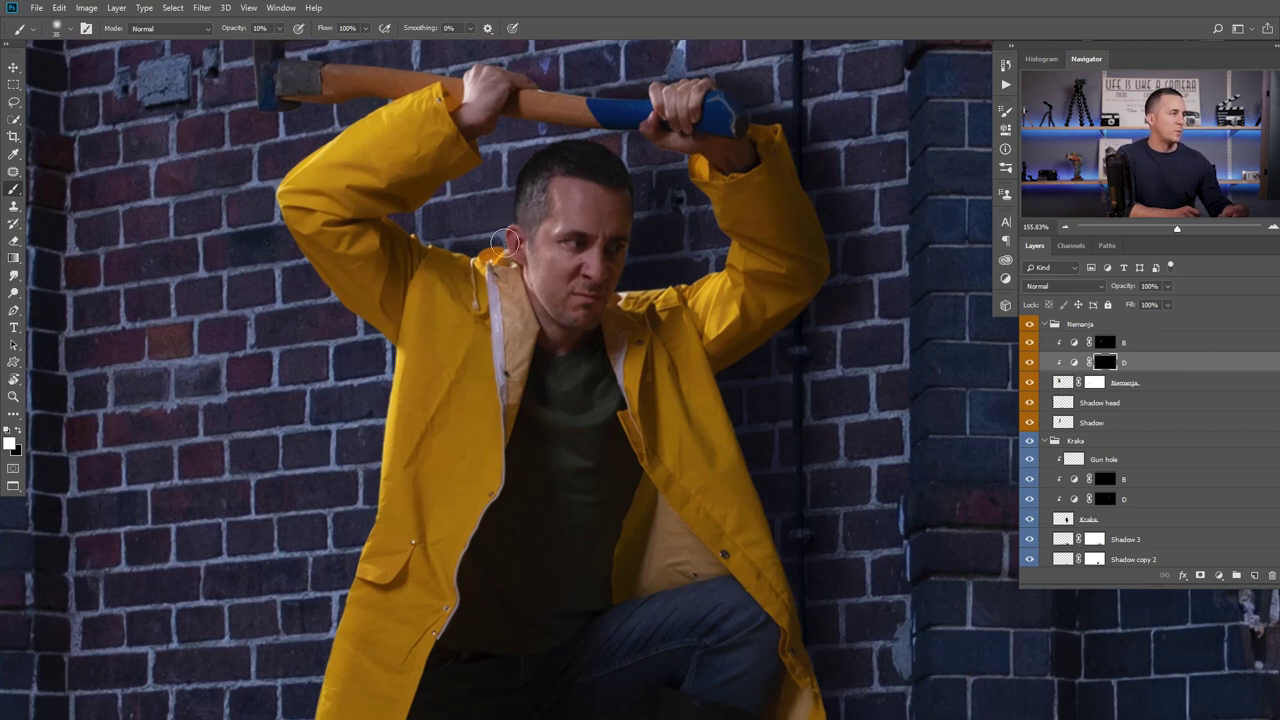
pyautogui.press(']')
pyautogui.press(']')
pyautogui.press(']')
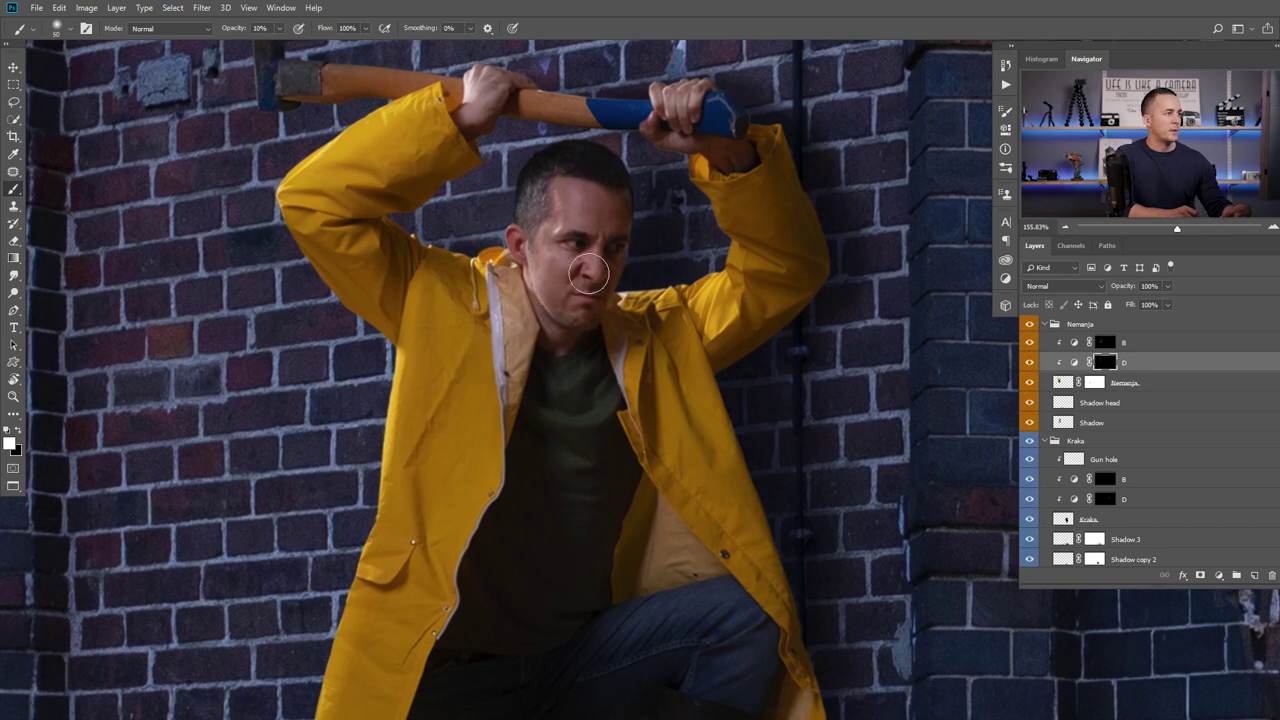
pyautogui.press('[')
pyautogui.press('[')
pyautogui.press('[')
pyautogui.press('[')
pyautogui.press('[')
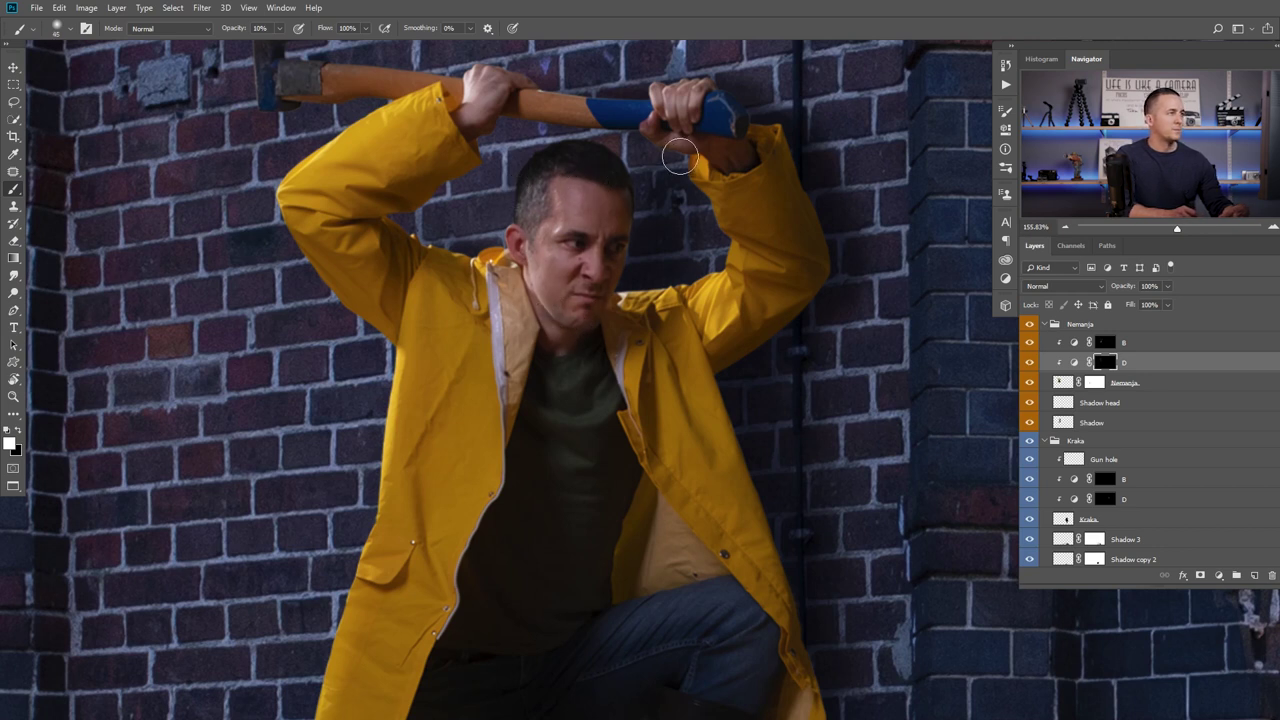
# Compare the whole composite with and without the B and D layers of both men.
pyautogui.scroll(-7, 438, 177)
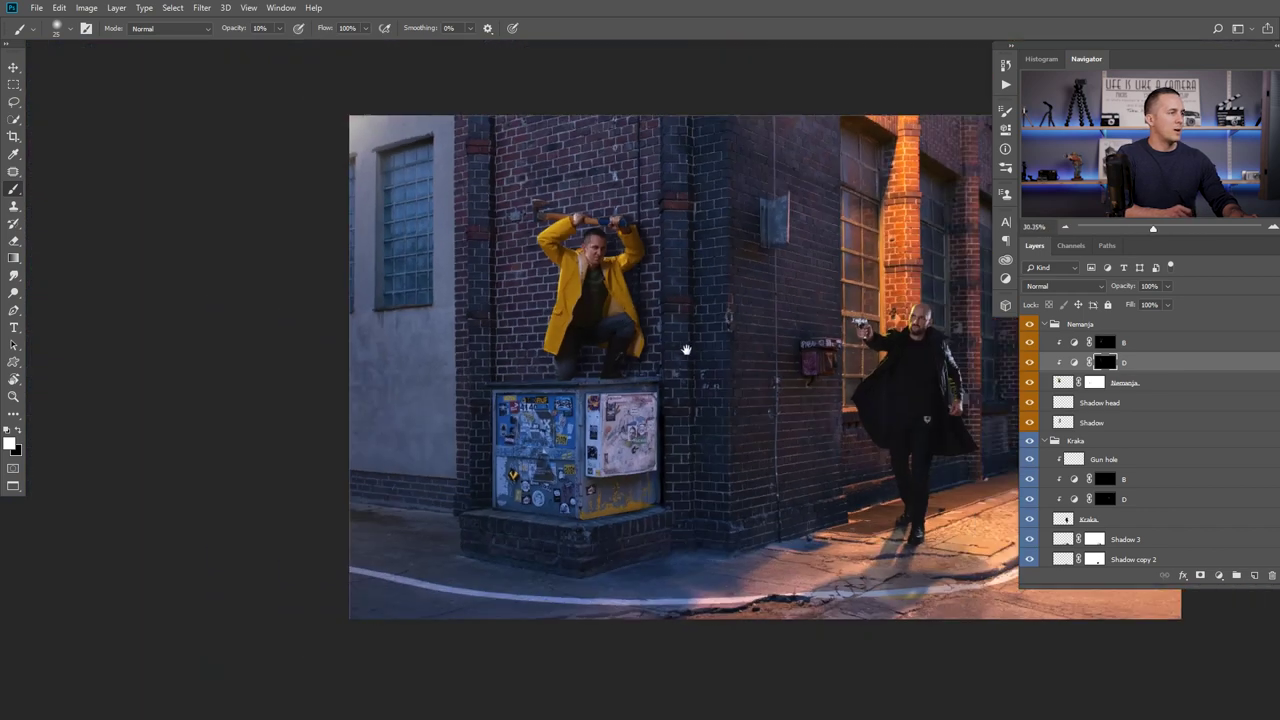
pyautogui.moveTo(1031, 344)
pyautogui.mouseDown()
pyautogui.moveTo(1031, 362)
pyautogui.moveTo(1031, 342)
pyautogui.mouseUp()
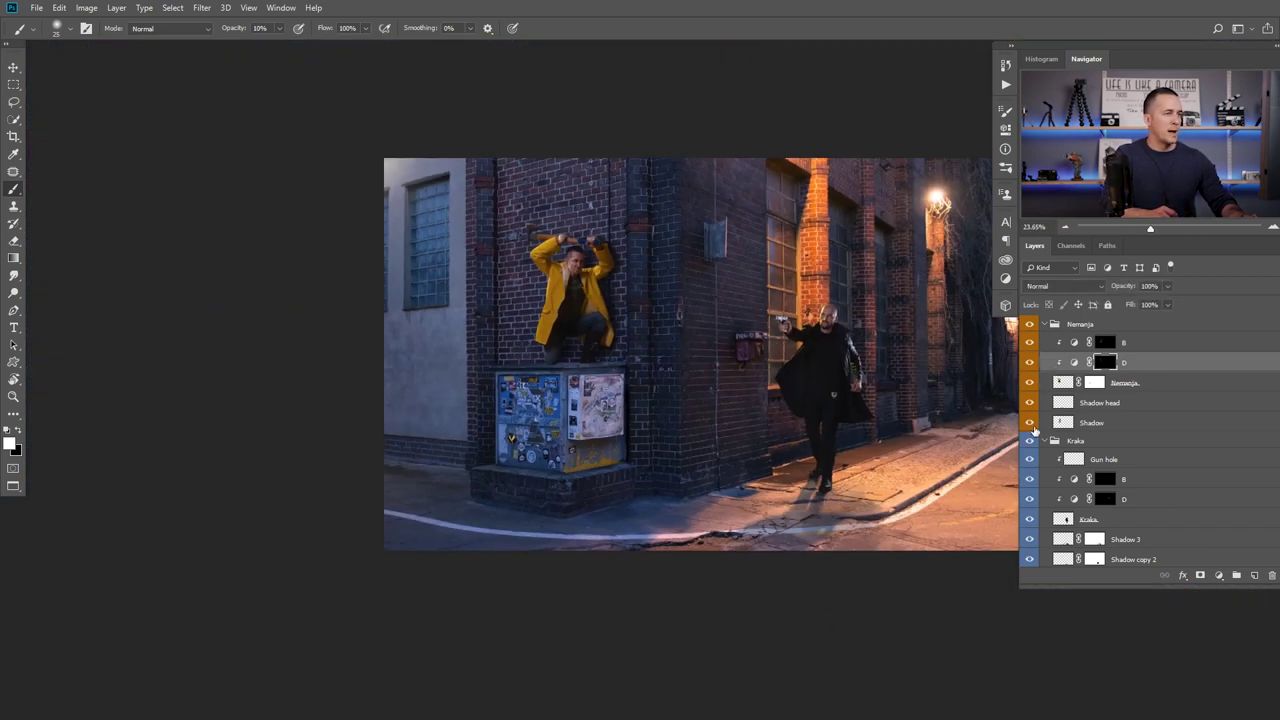
pyautogui.moveTo(1030, 480); pyautogui.dragTo(1033, 496)
pyautogui.moveTo(735, 340); pyautogui.dragTo(667, 351)
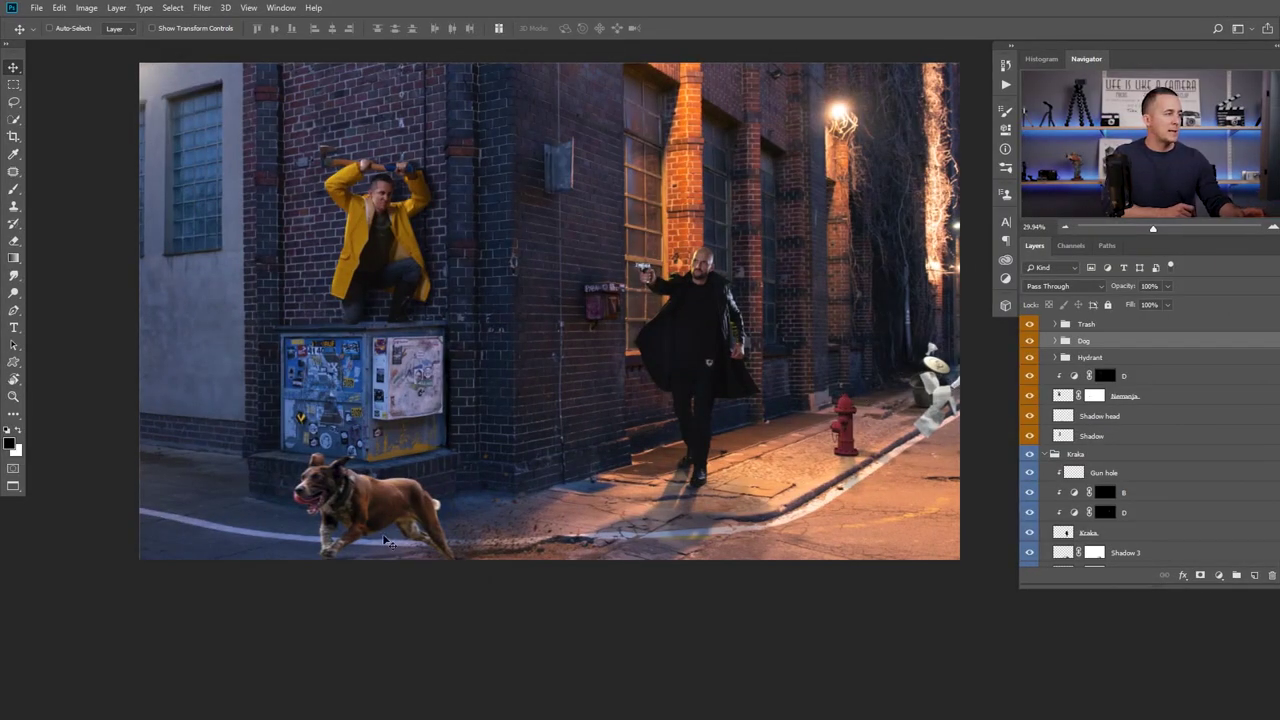
# Expand the Dog group and view the Hair copy layer on its own, then show all layers again.
pyautogui.click(1055, 341)
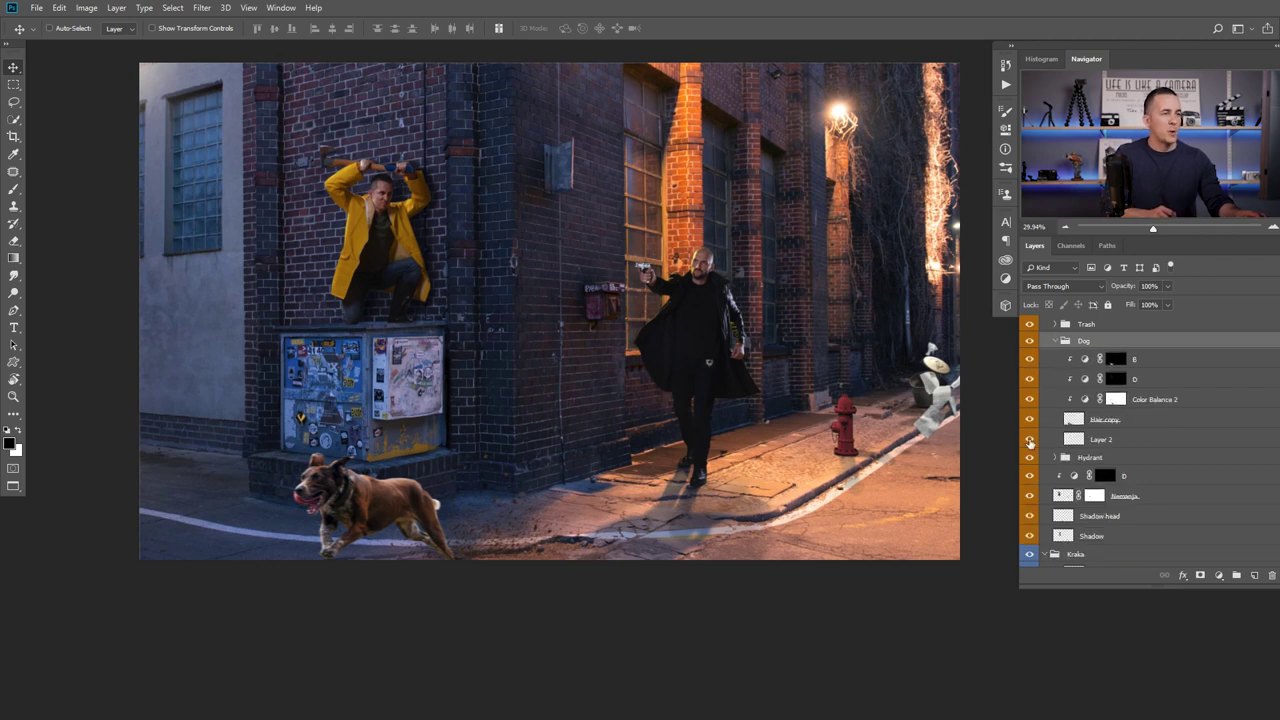
pyautogui.keyDown('alt'); pyautogui.click(1030, 421); pyautogui.keyUp('alt')
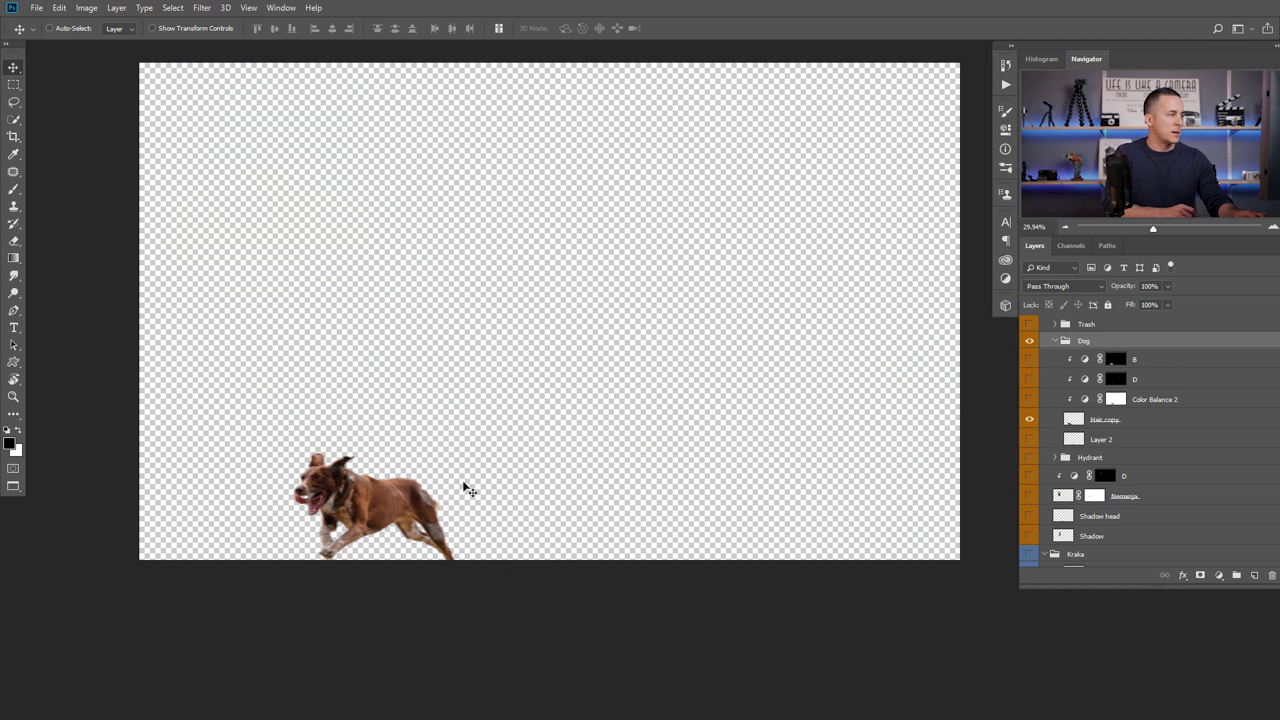
pyautogui.keyDown('alt'); pyautogui.click(1030, 421); pyautogui.keyUp('alt')
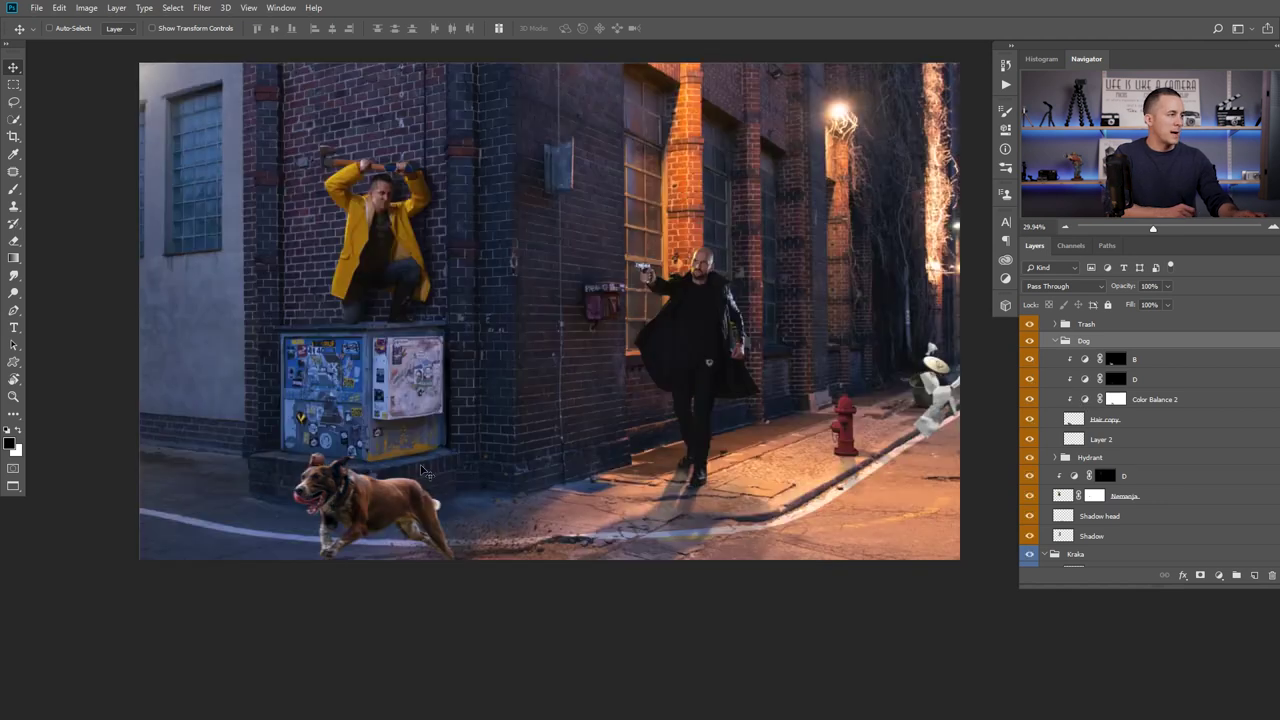
# Toggle the B and D layers in the Dog group off and on to examine their effect on the dog.
pyautogui.click(453, 483)
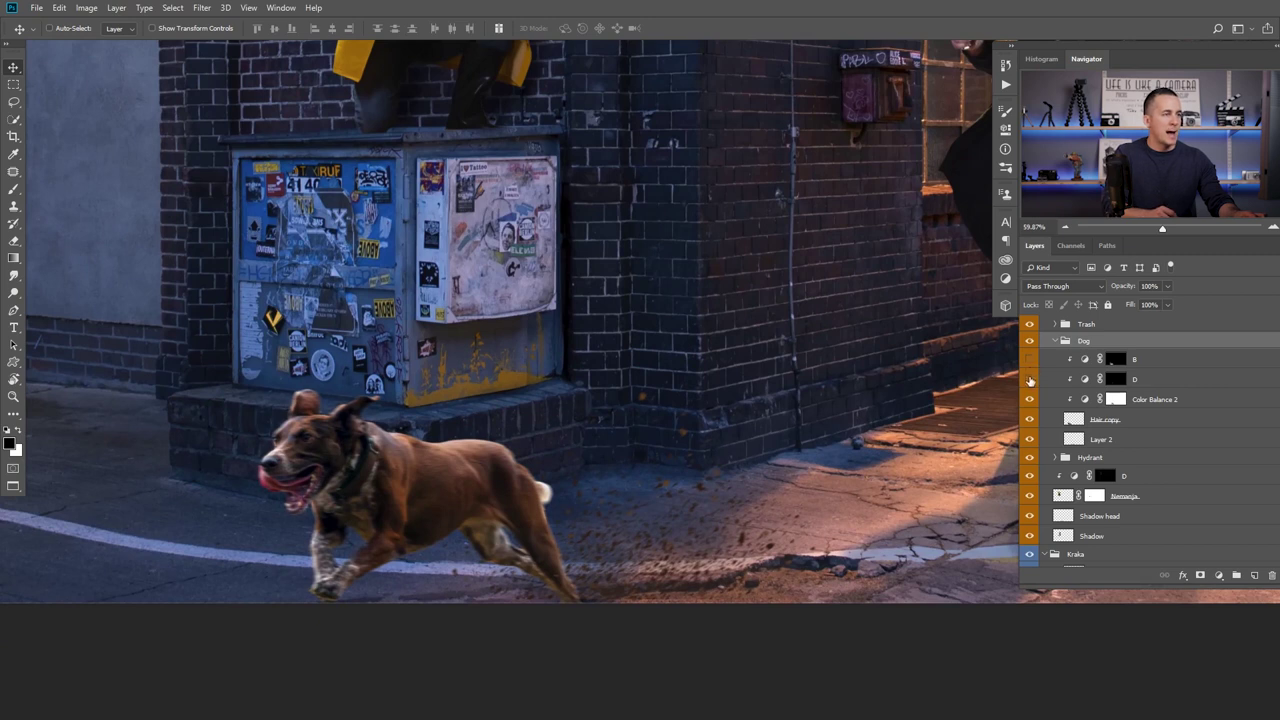
pyautogui.click(1030, 380)
pyautogui.click(1031, 378)
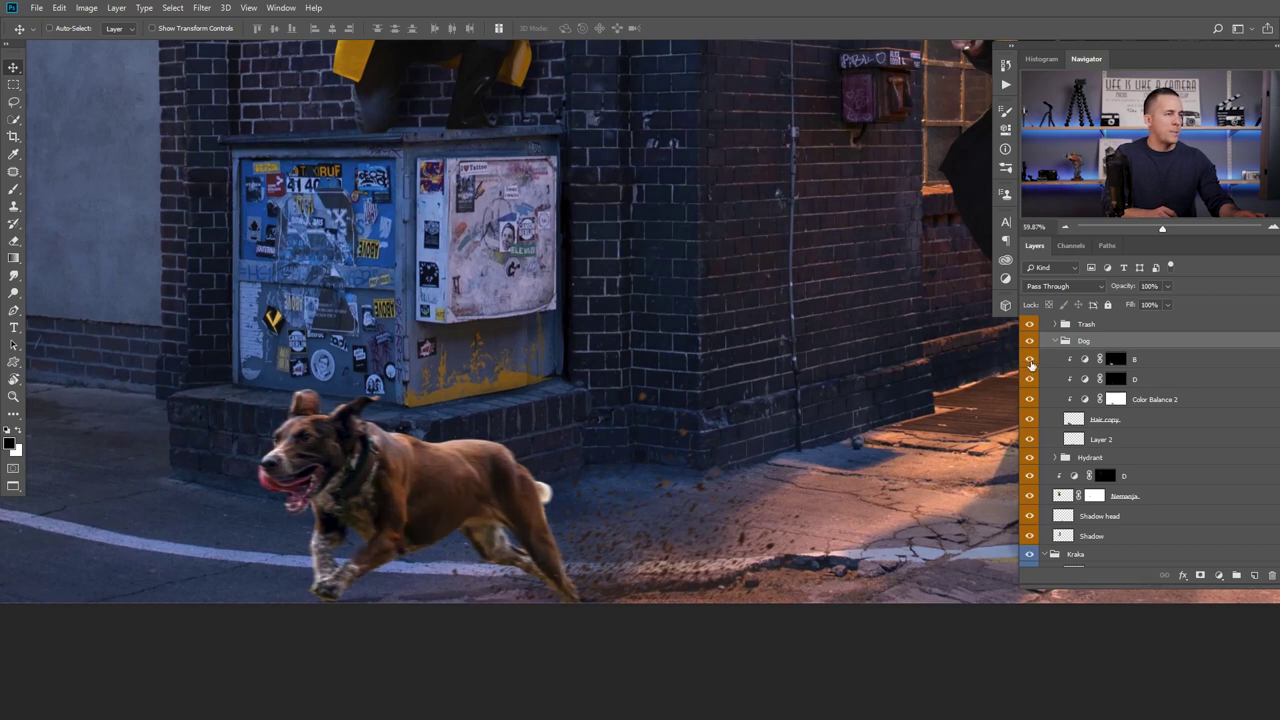
pyautogui.click(1030, 361)
pyautogui.click(1031, 378)
pyautogui.moveTo(802, 86); pyautogui.dragTo(707, 436)
pyautogui.moveTo(970, 440); pyautogui.dragTo(918, 190)
pyautogui.moveTo(586, 513); pyautogui.dragTo(771, 366)
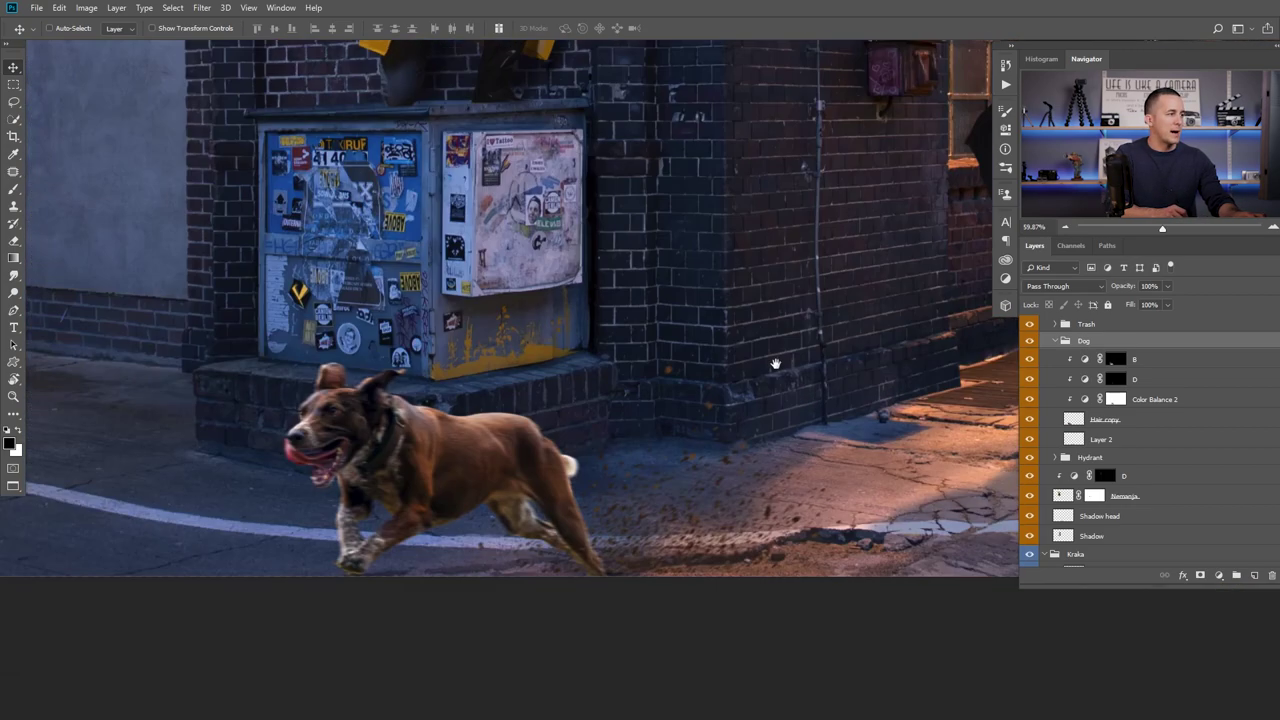
pyautogui.click(1031, 359)
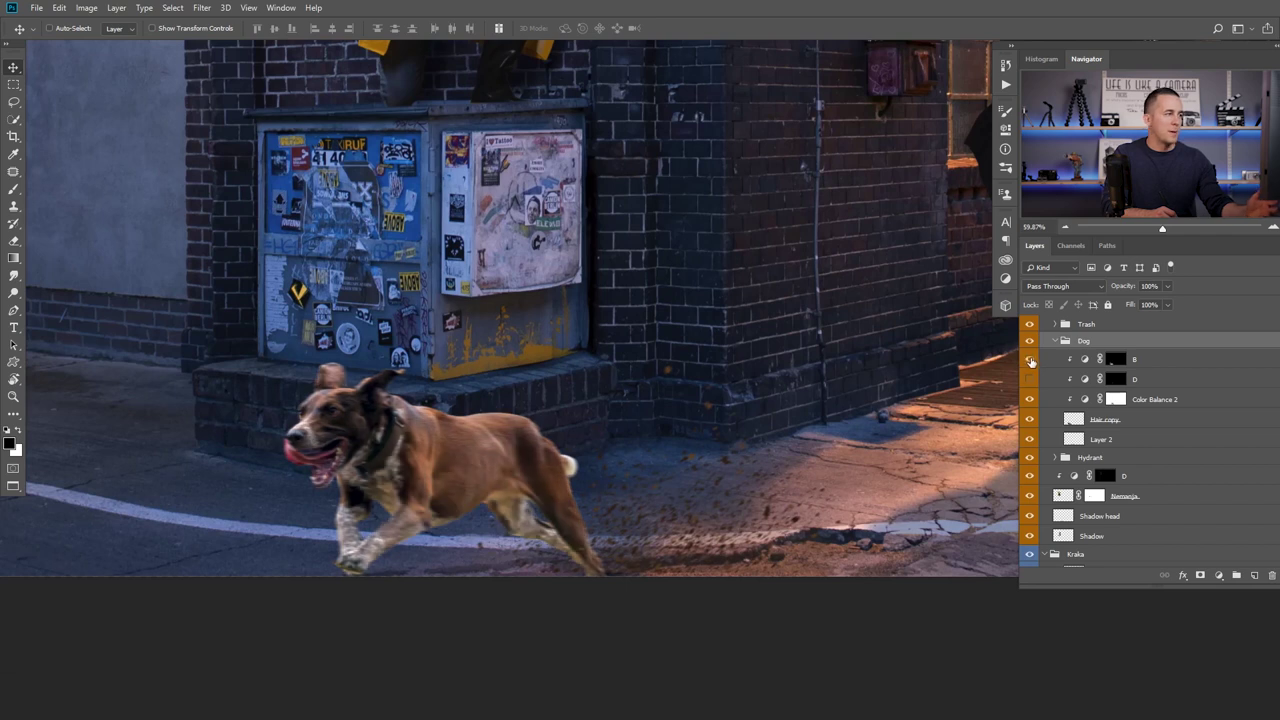
pyautogui.click(1031, 379)
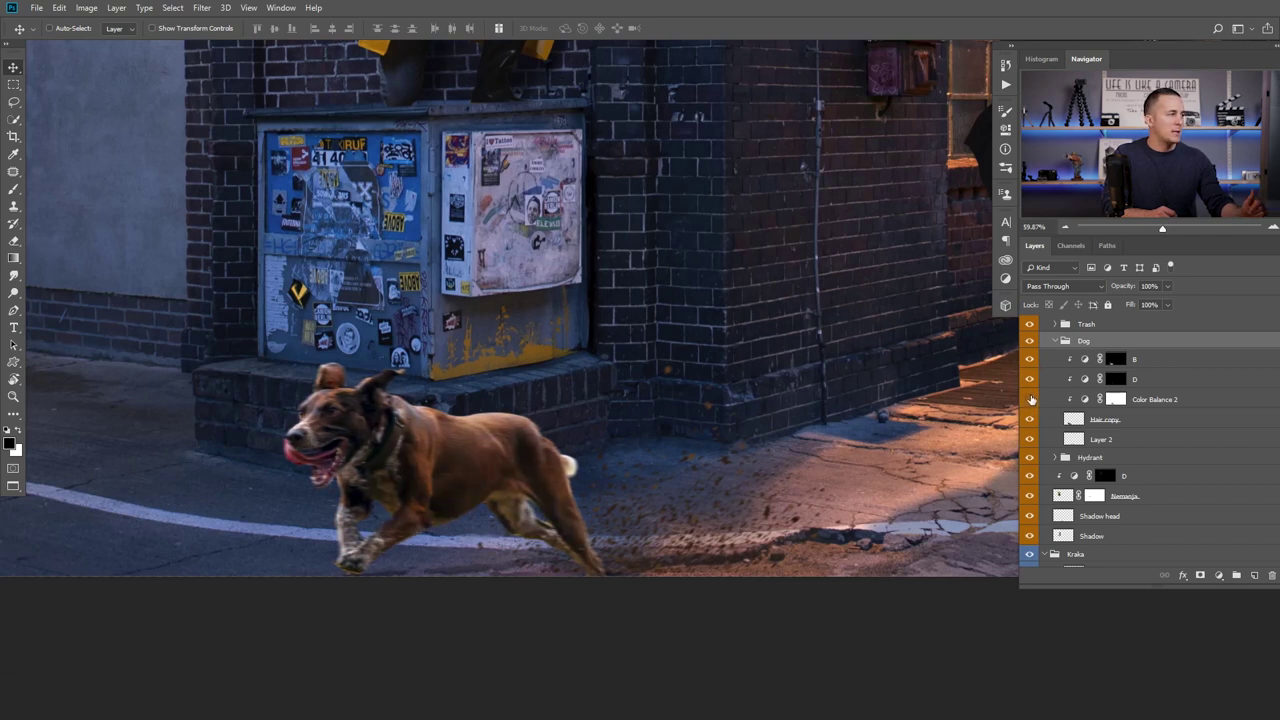
# Examine the dog's Color Balance 2 settings and toggle that adjustment off and on to compare its color.
pyautogui.doubleClick(1085, 400)
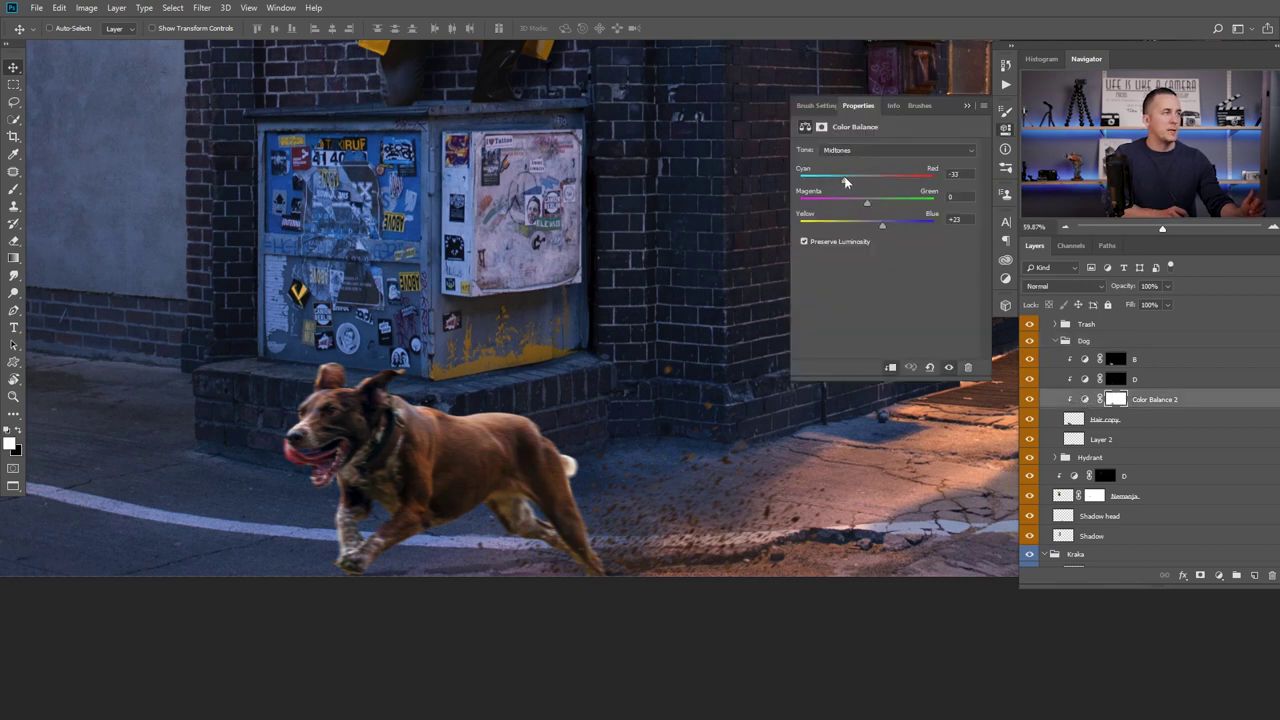
pyautogui.click(968, 106)
pyautogui.click(1030, 399)
pyautogui.click(1030, 399)
pyautogui.click(1030, 399)
pyautogui.moveTo(604, 408); pyautogui.dragTo(520, 408)
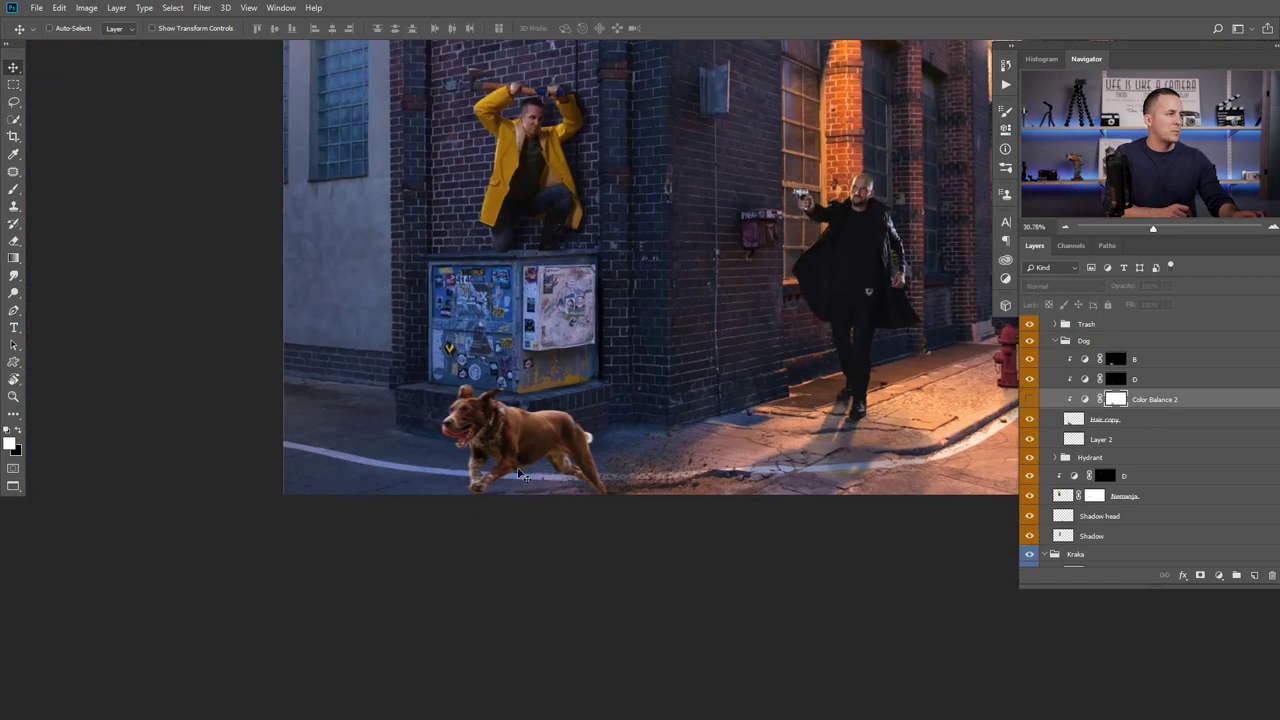
pyautogui.click(1030, 400)
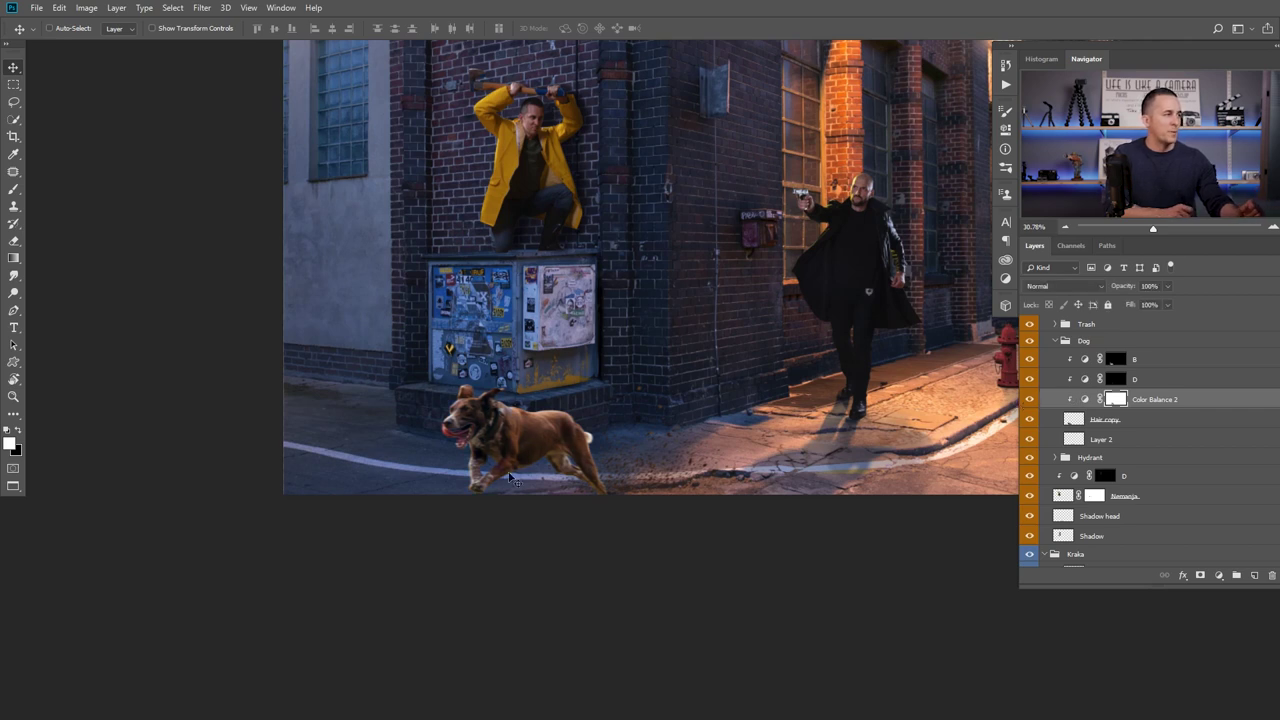
pyautogui.moveTo(851, 368); pyautogui.dragTo(750, 458)
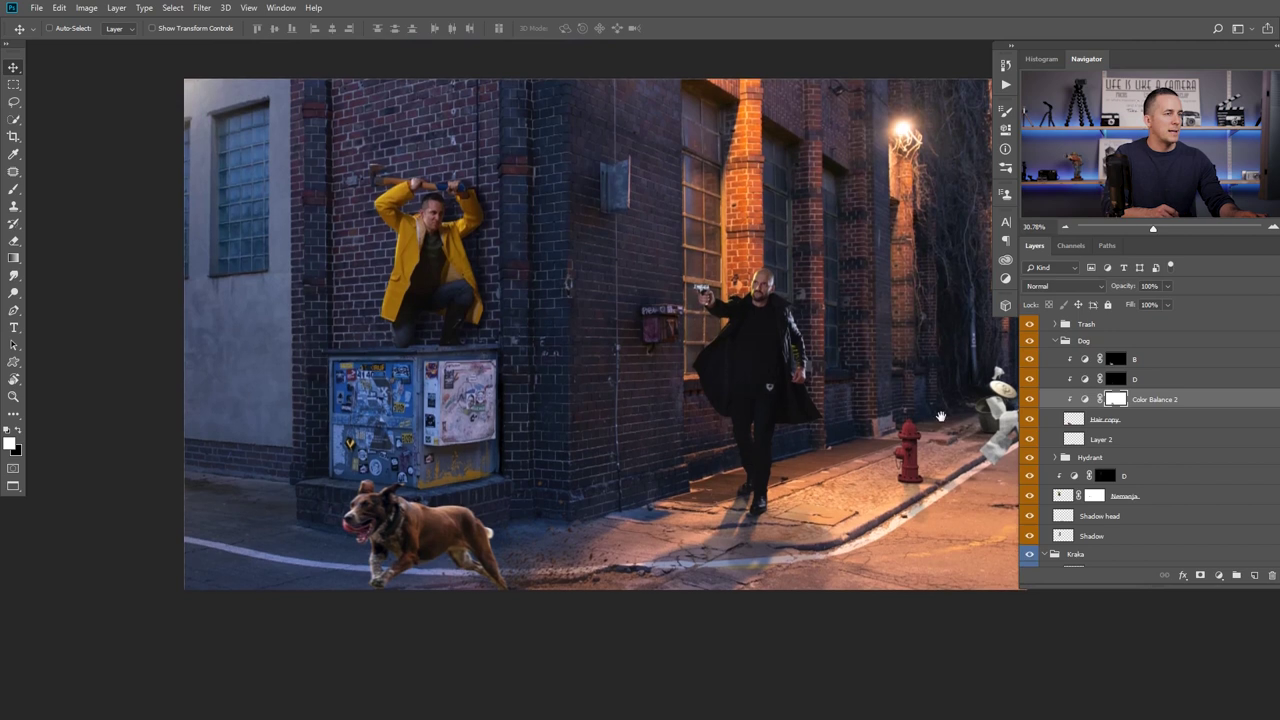
# Examine the dog cutout and the debris behind its legs, toggling the dog layer's visibility for comparison.
pyautogui.moveTo(559, 524); pyautogui.dragTo(654, 402)
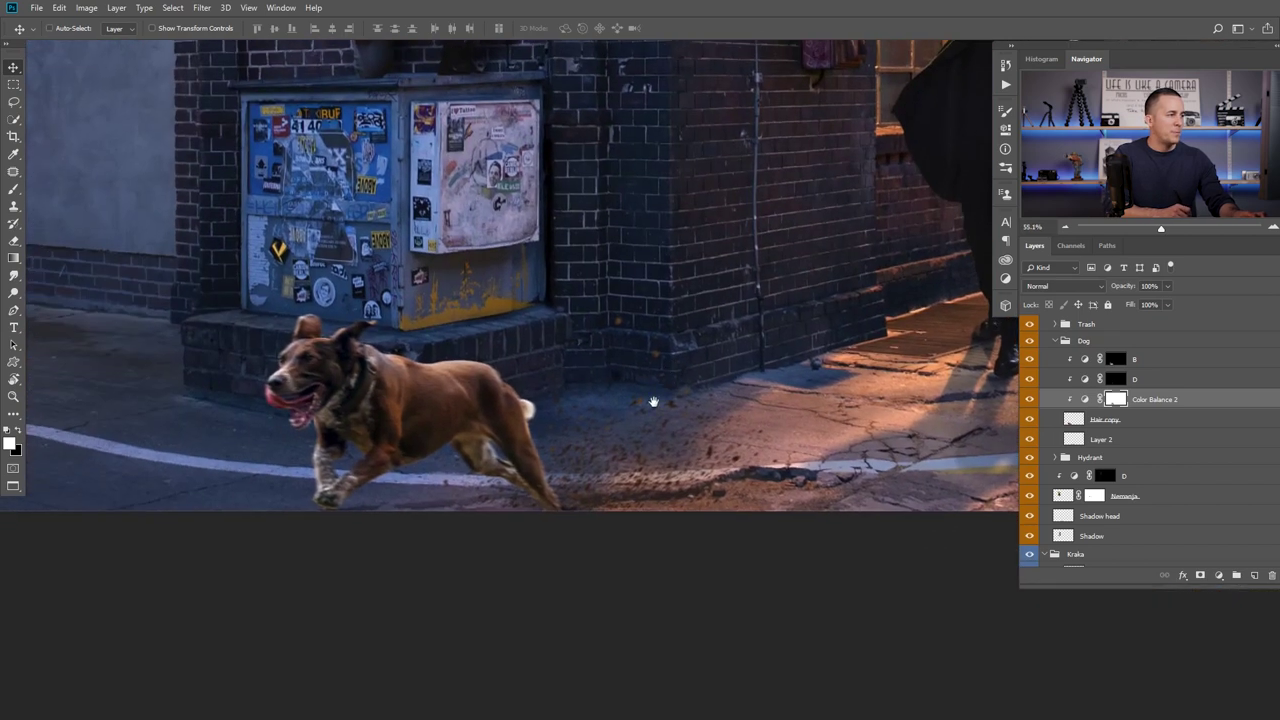
pyautogui.click(1030, 420)
pyautogui.click(1030, 420)
pyautogui.click(1030, 439)
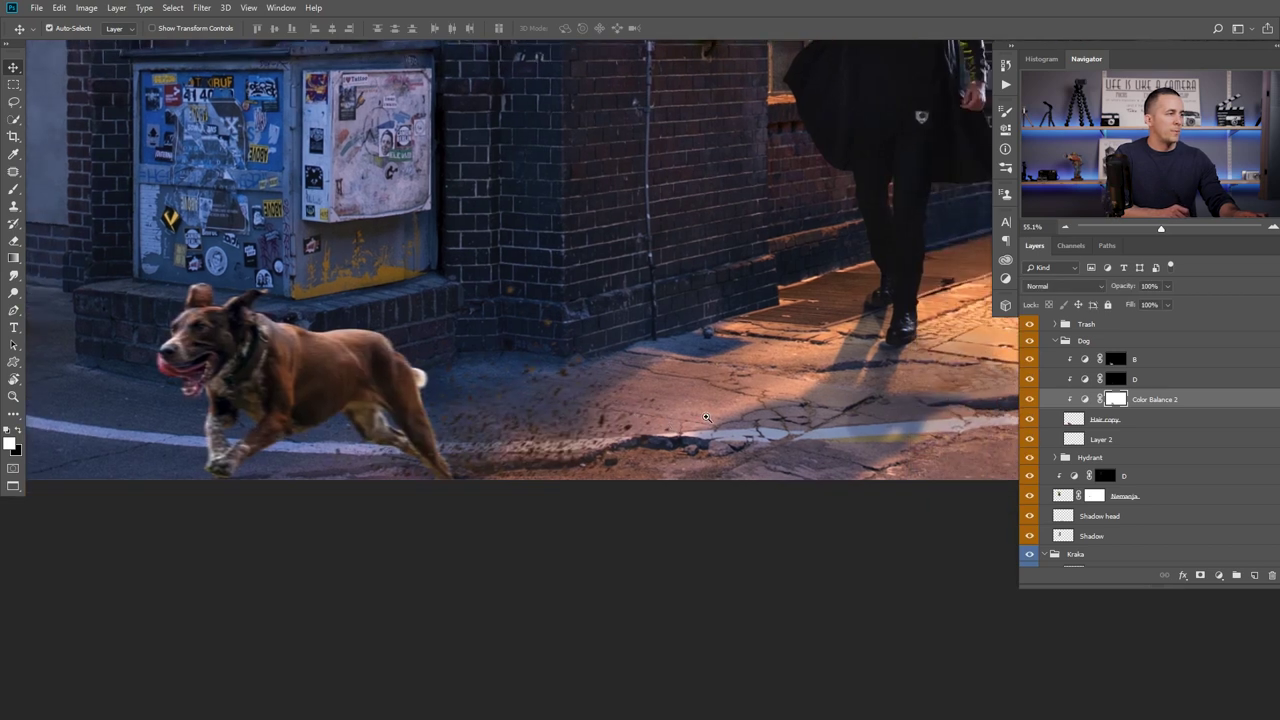
pyautogui.moveTo(905, 420); pyautogui.dragTo(622, 437)
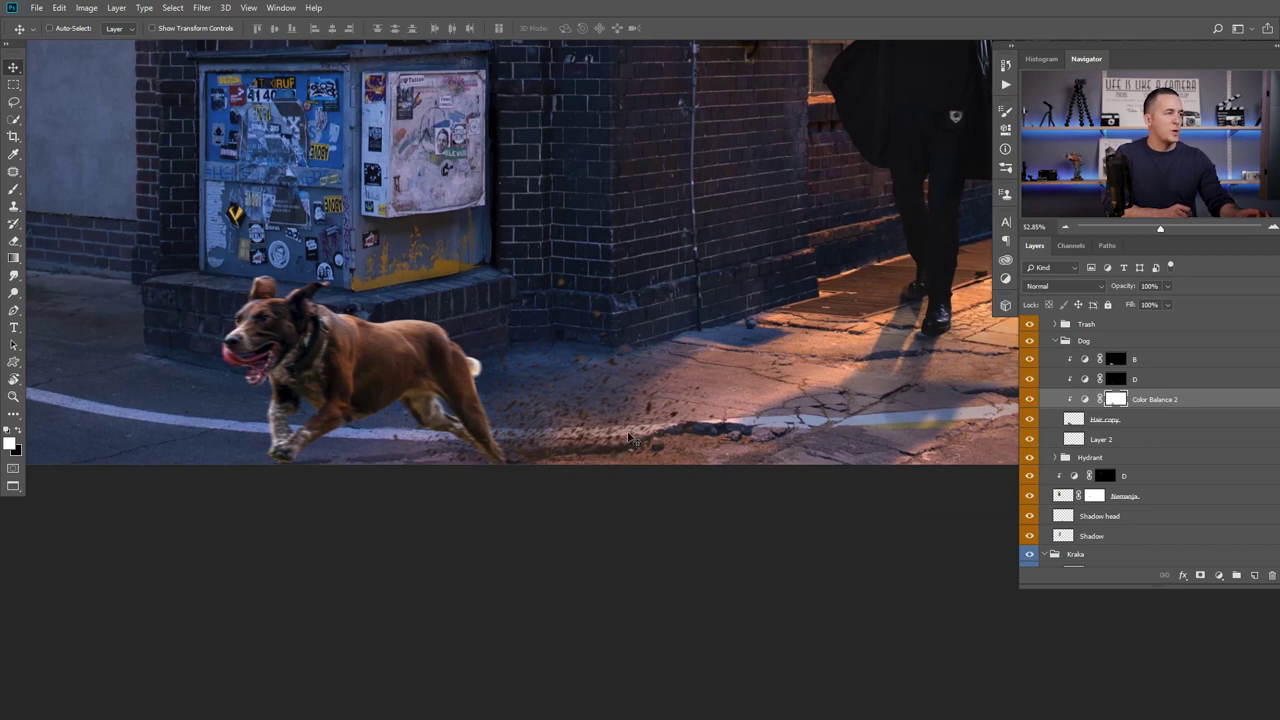
pyautogui.scroll(-3, 808, 400)
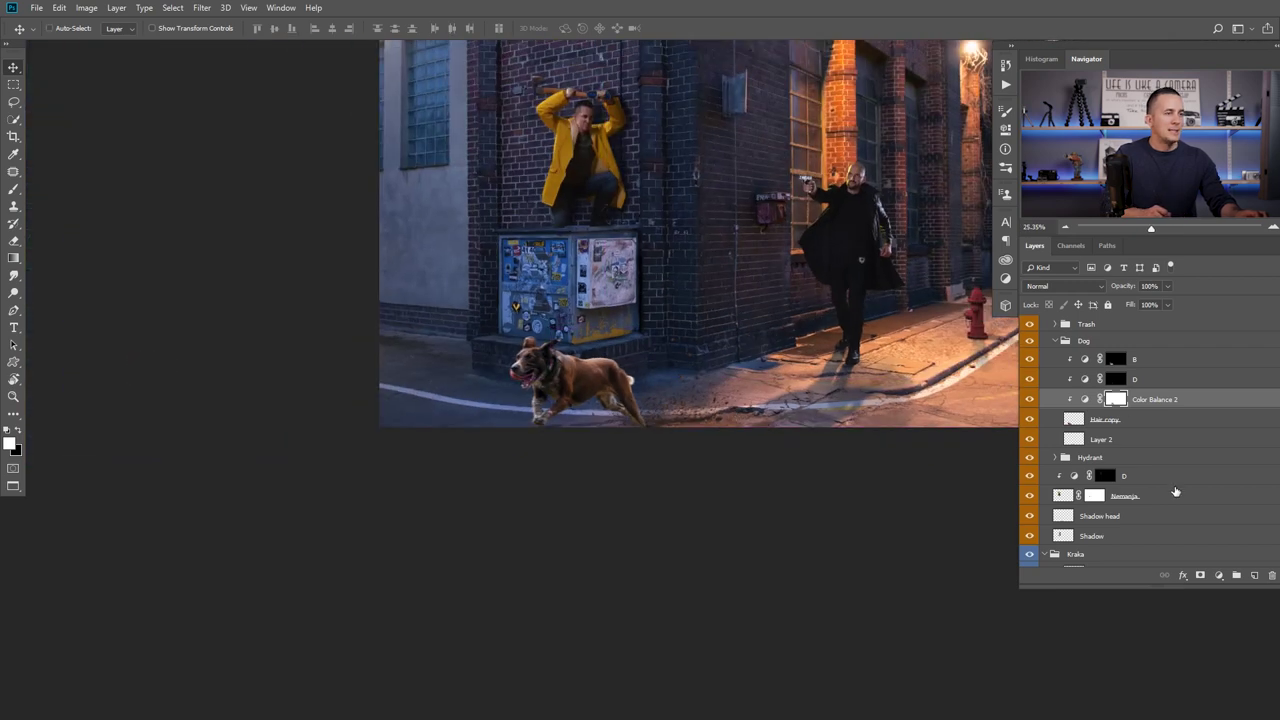
# Add a new empty layer at the top of the Dog group and release it from the clipping stack.
pyautogui.click(1081, 426)
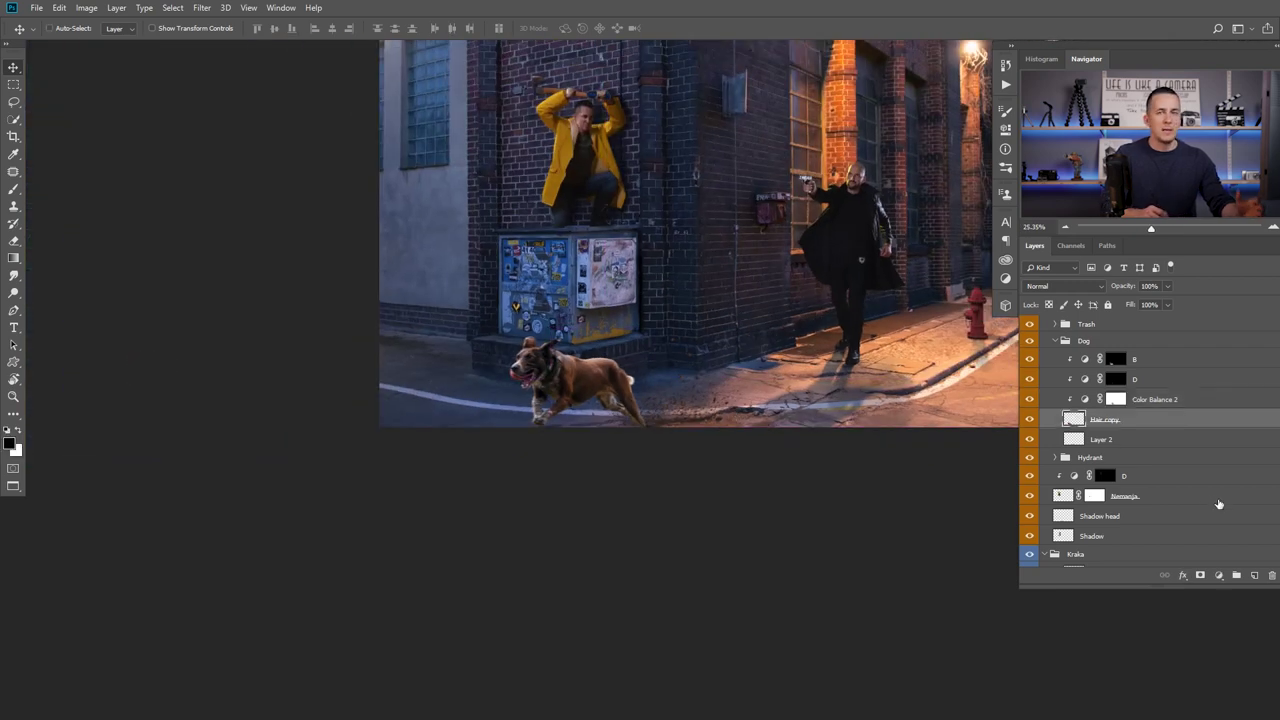
pyautogui.click(1256, 576)
pyautogui.scroll(3, 625, 363)
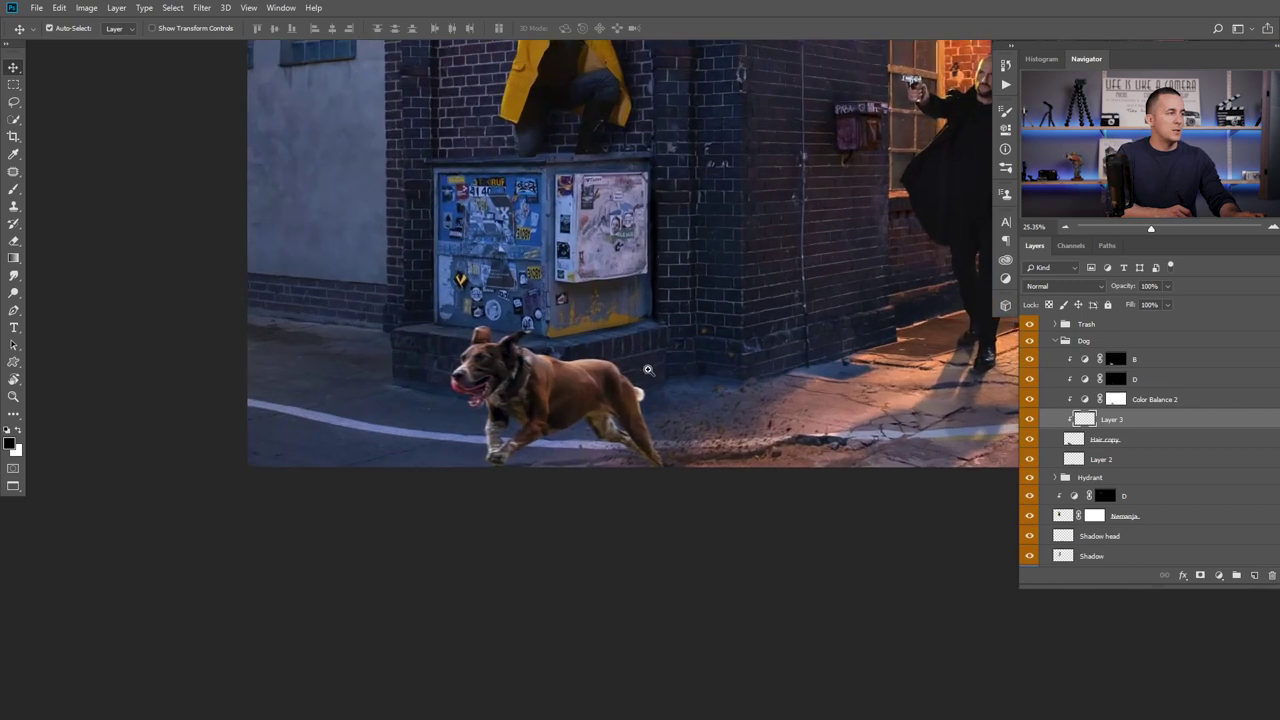
pyautogui.moveTo(1083, 420); pyautogui.dragTo(1087, 356)
pyautogui.keyDown('alt'); pyautogui.click(1090, 362); pyautogui.keyUp('alt')
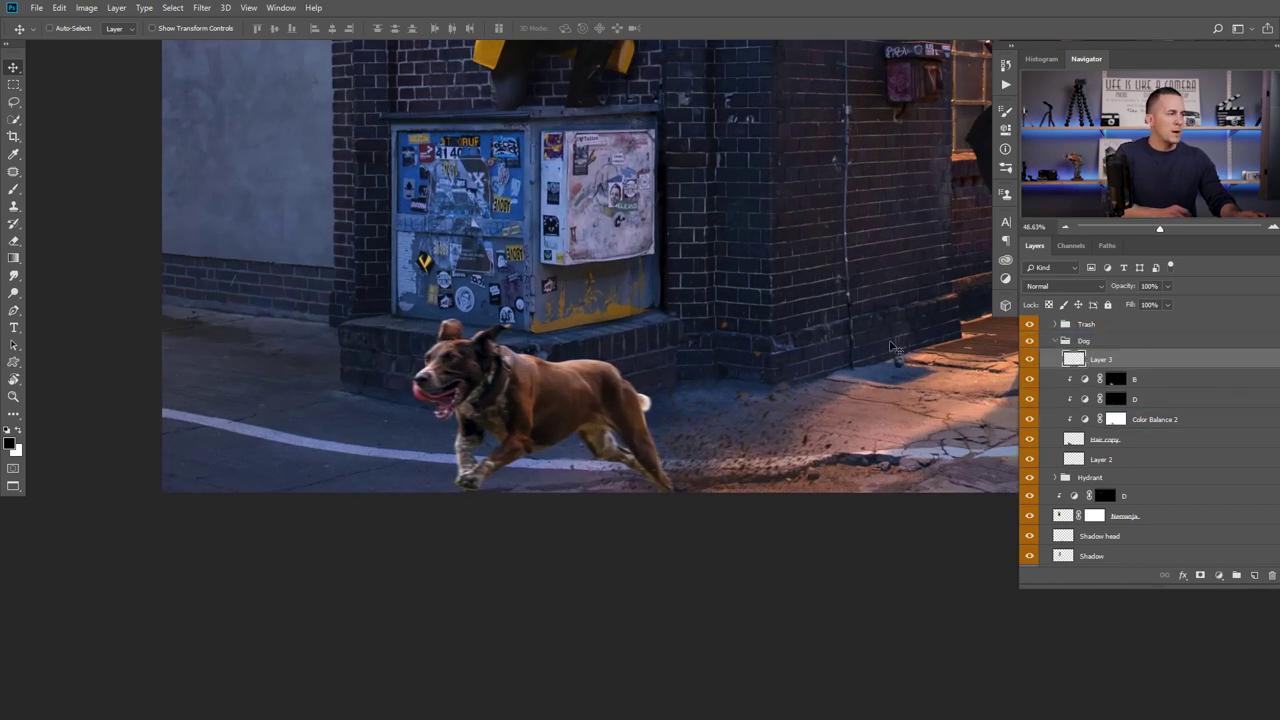
# Try painting brown debris behind the dog with the Debris 03 brush at 400 px, and delete the trial layer.
pyautogui.press('b')
pyautogui.rightClick(642, 269)
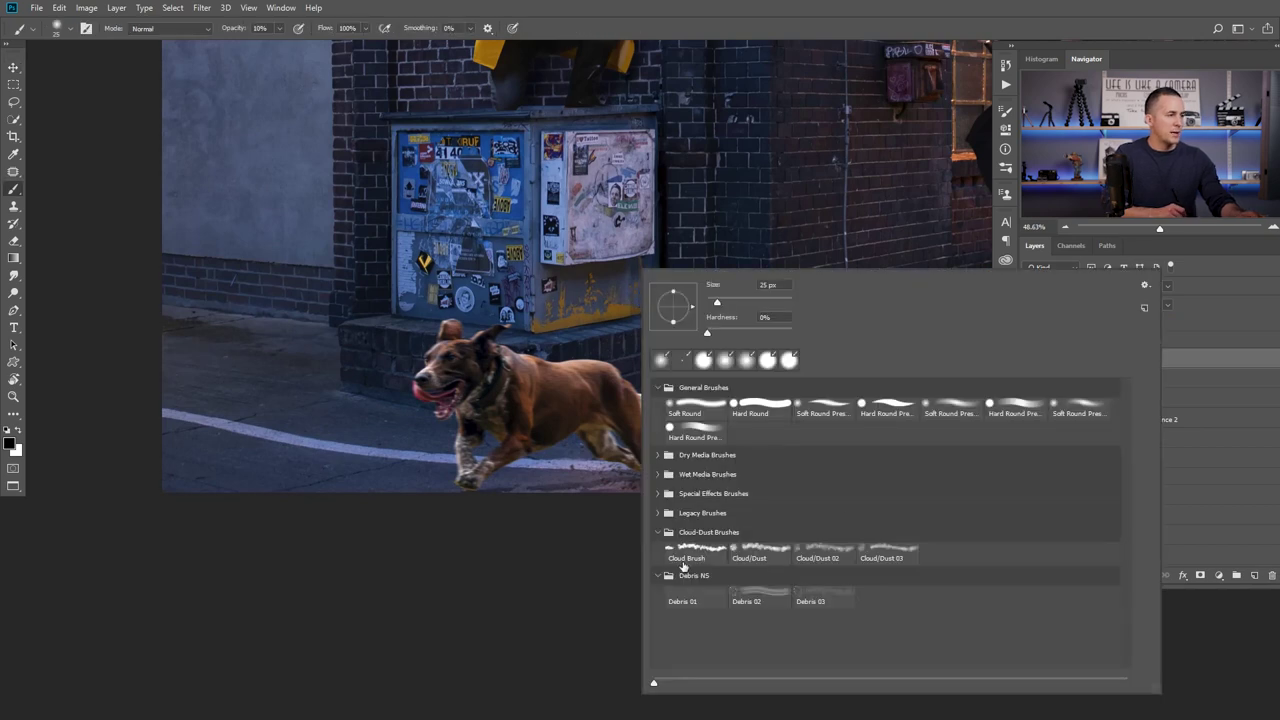
pyautogui.click(805, 598)
pyautogui.click(594, 401)
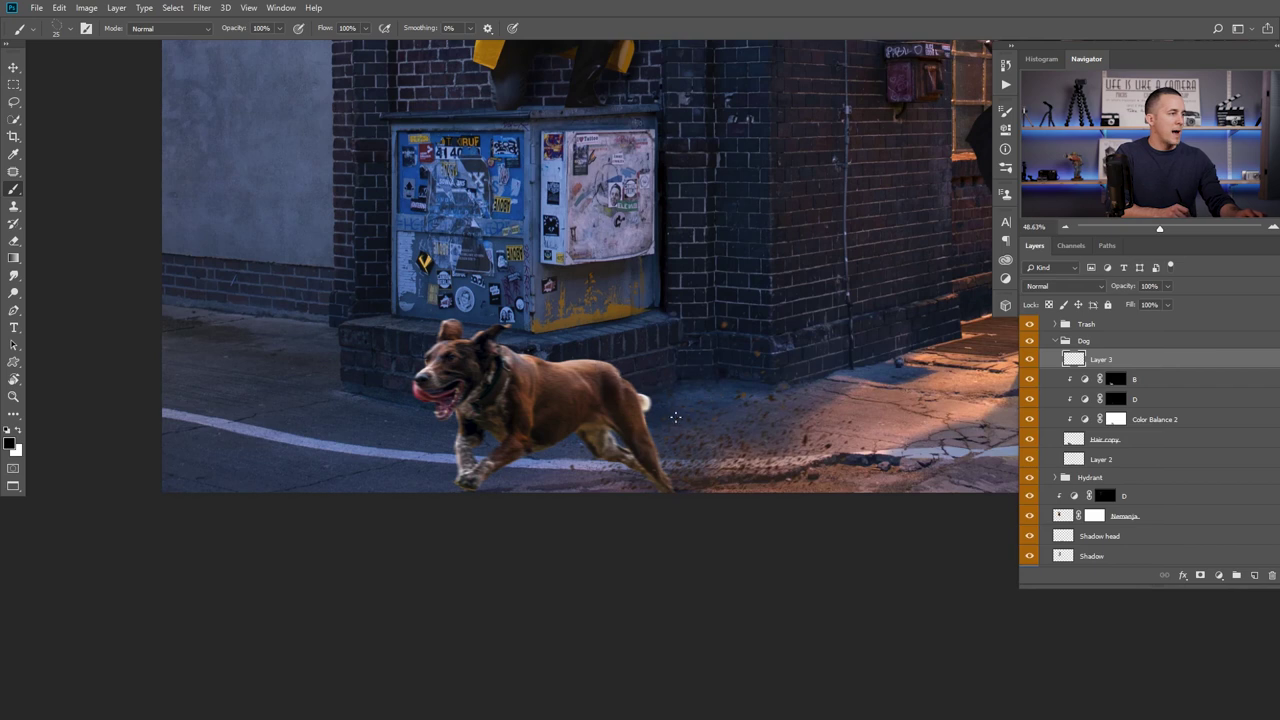
pyautogui.moveTo(763, 487)
pyautogui.mouseDown()
pyautogui.moveTo(783, 483)
pyautogui.moveTo(708, 478)
pyautogui.moveTo(708, 466)
pyautogui.mouseUp()
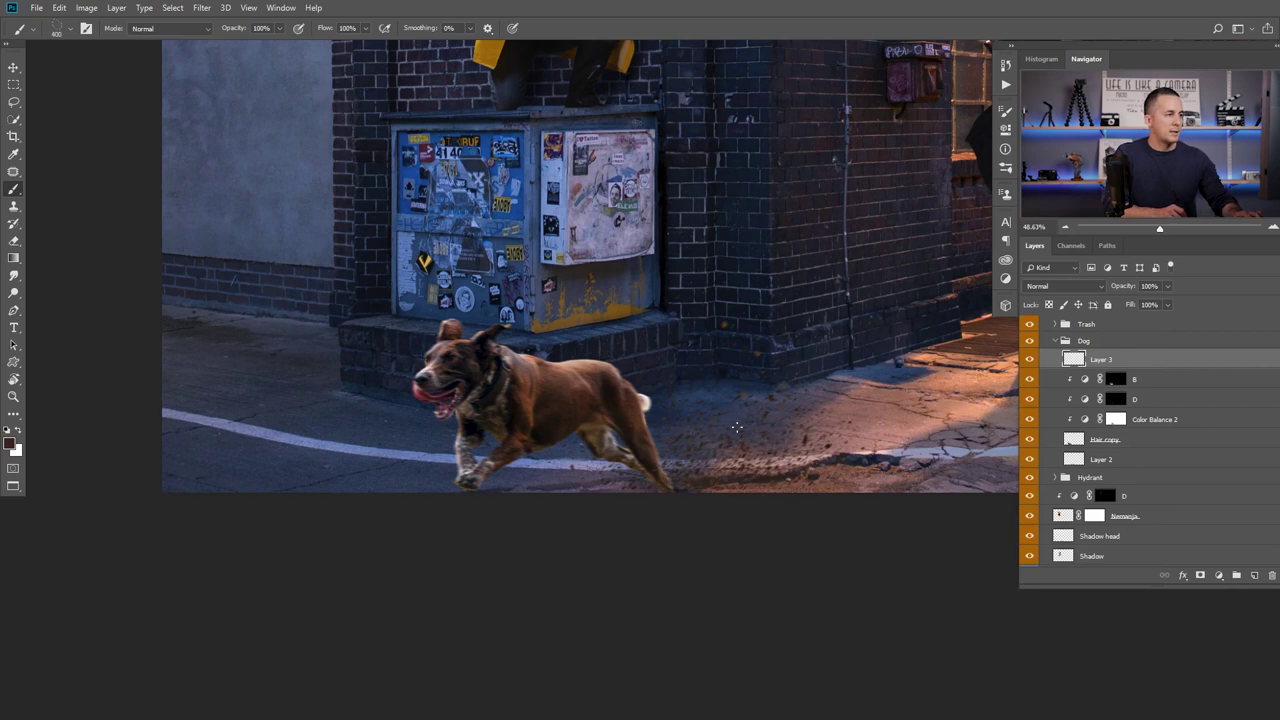
pyautogui.moveTo(912, 405); pyautogui.dragTo(720, 440)
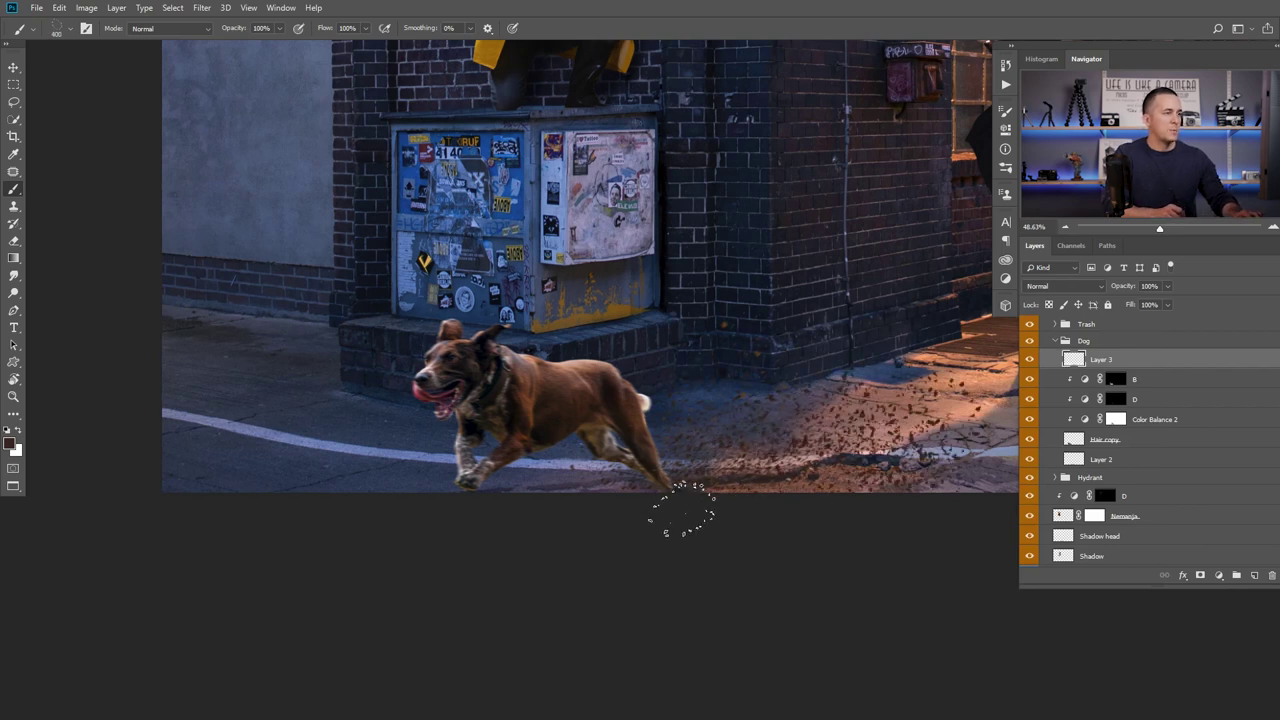
pyautogui.scroll(-4, 683, 510)
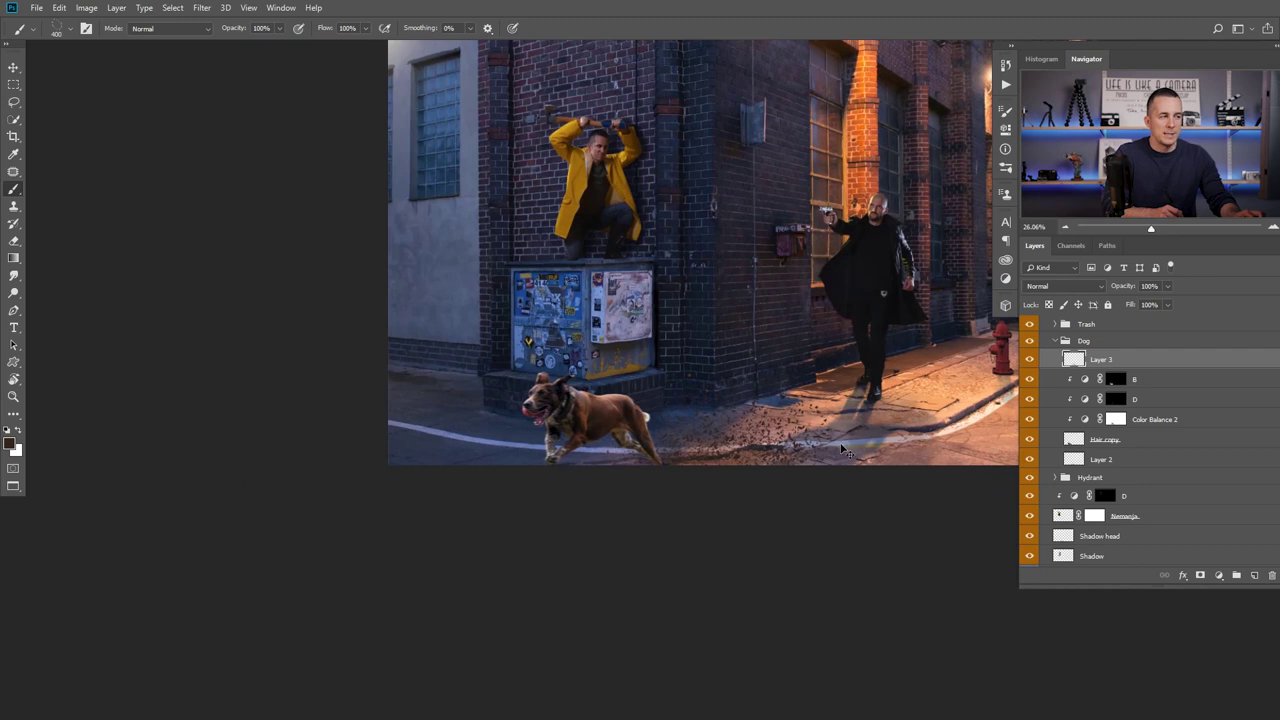
pyautogui.scroll(2, 732, 441)
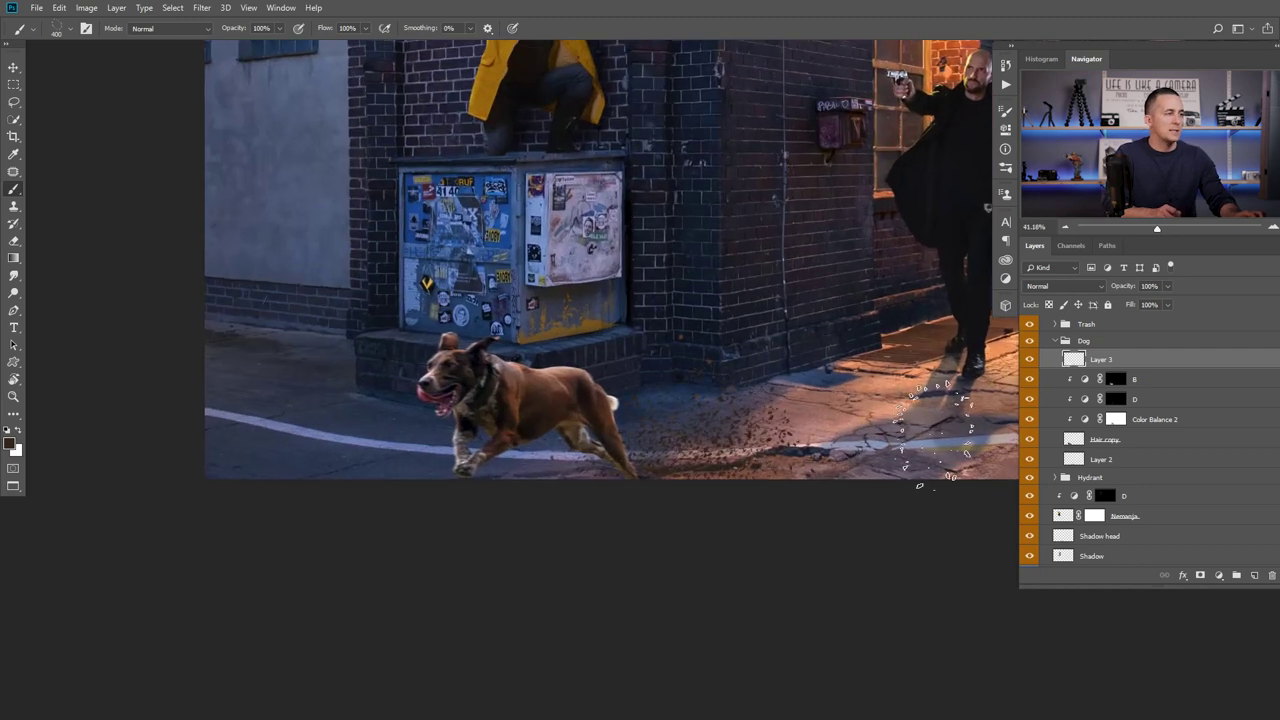
pyautogui.hotkey('shift', 'alt', 'y')
pyautogui.press('Delete')
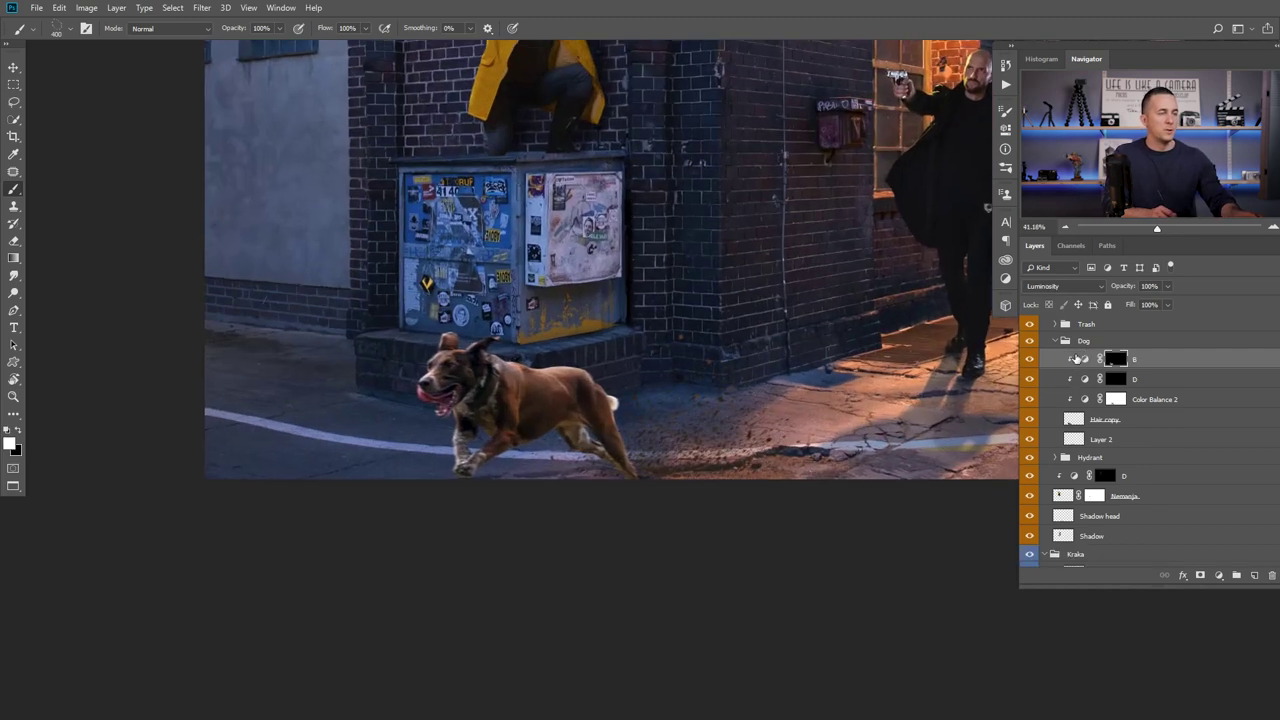
# Rename Layer 2 beneath the dog as Debris and compare the image with and without it.
pyautogui.click(1074, 442)
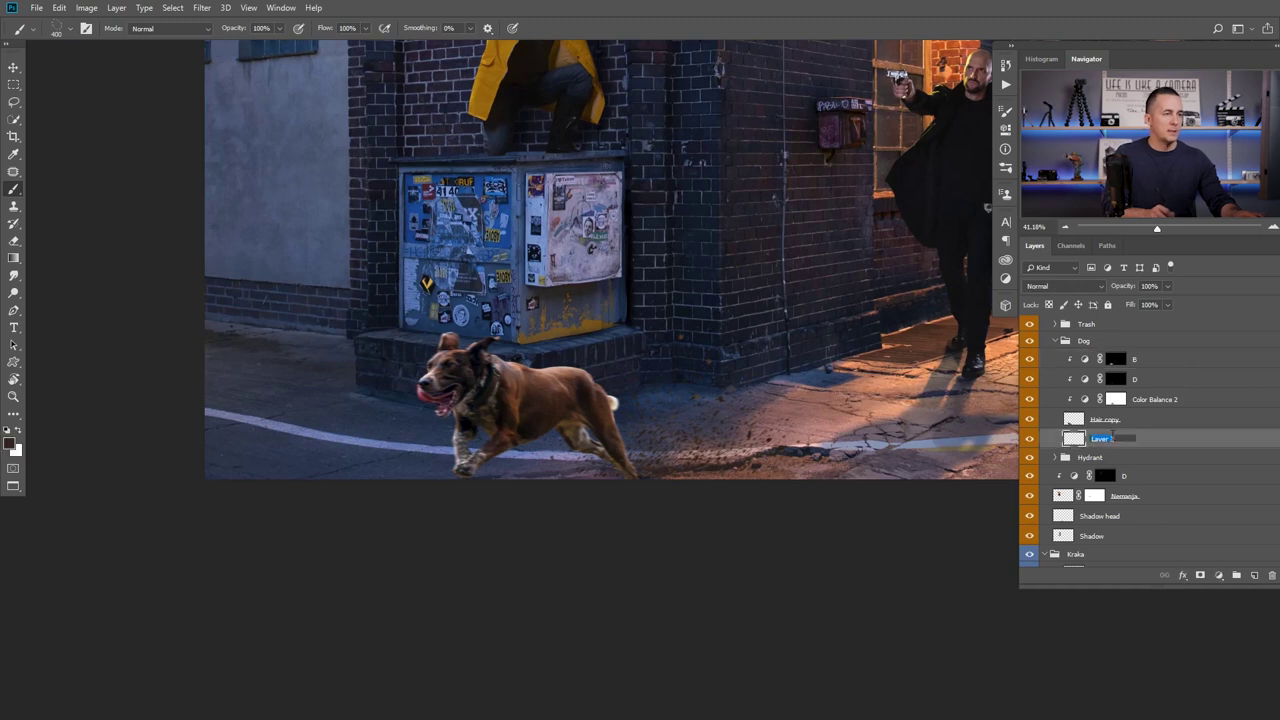
pyautogui.write('Debris')
pyautogui.press('Return')
pyautogui.click(1030, 439)
pyautogui.click(1030, 439)
pyautogui.scroll(-3, 781, 390)
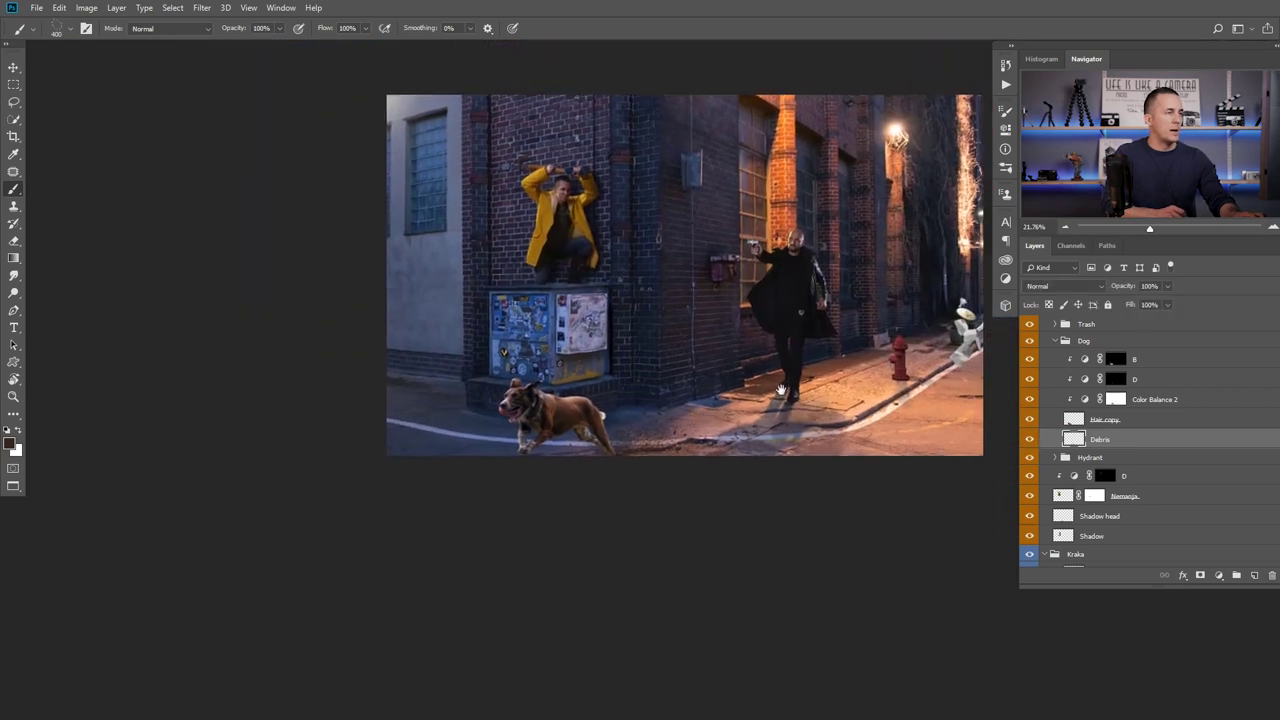
pyautogui.moveTo(781, 390); pyautogui.dragTo(700, 405)
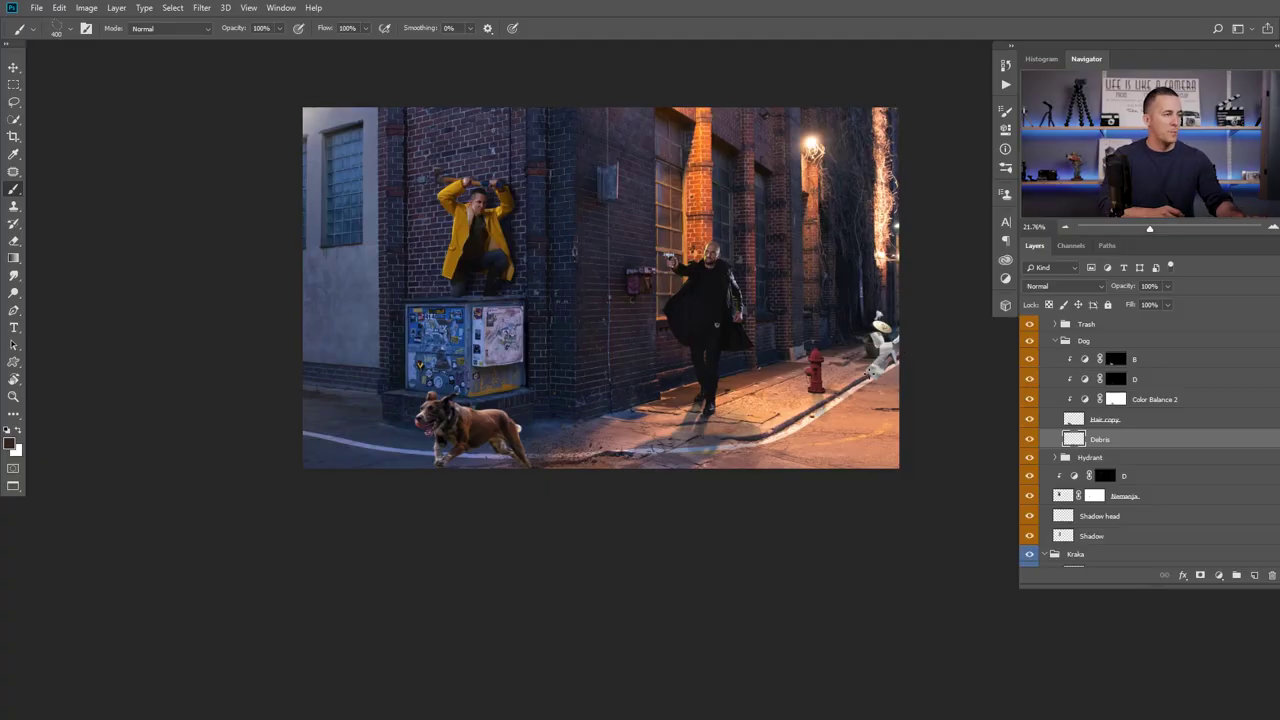
# Choose the size jitter control in the debris brush's Shape Dynamics settings.
pyautogui.press('F5')
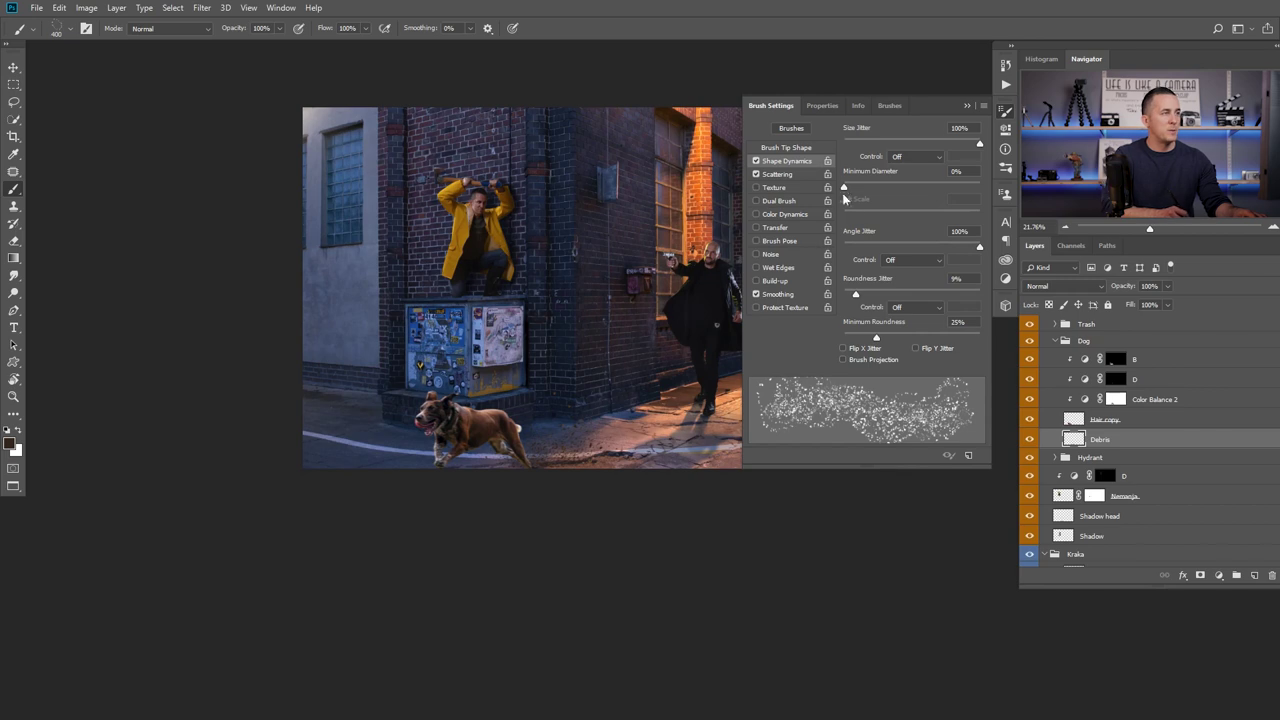
pyautogui.click(918, 157)
pyautogui.click(905, 181)
pyautogui.click(966, 106)
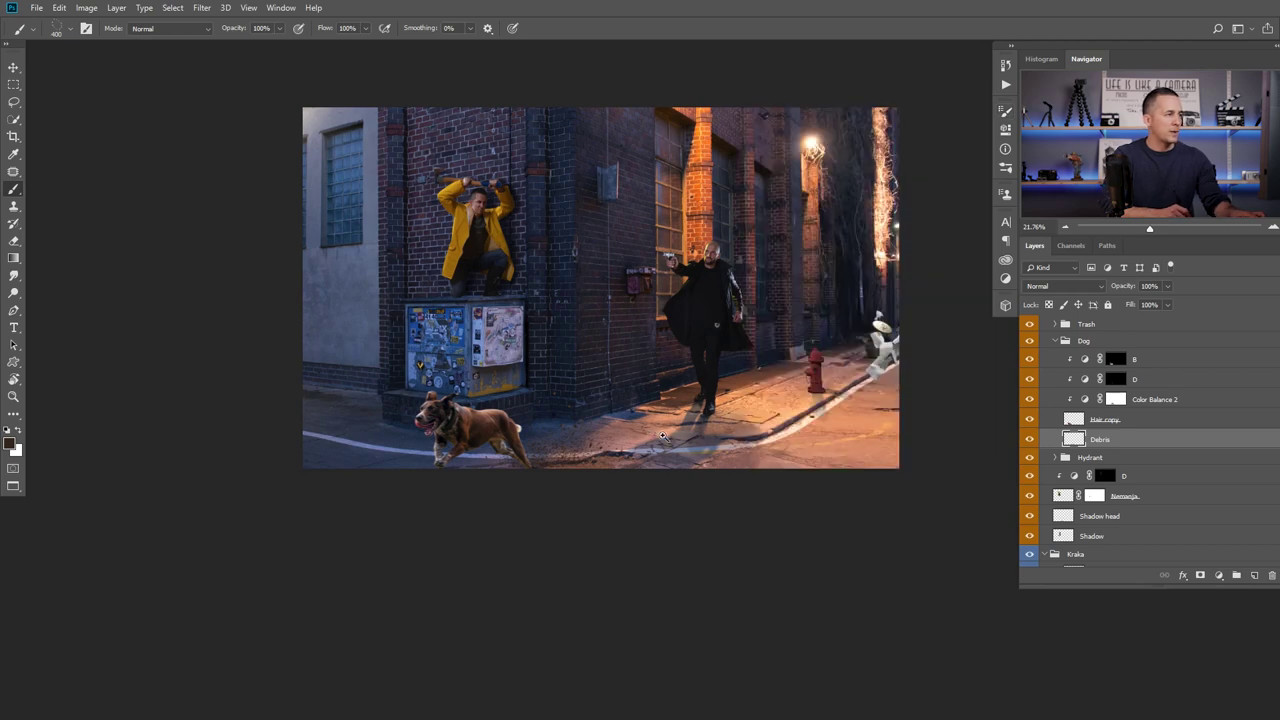
# Try debris strokes across the pavement around the walking man's feet and undo them.
pyautogui.scroll(5, 662, 437)
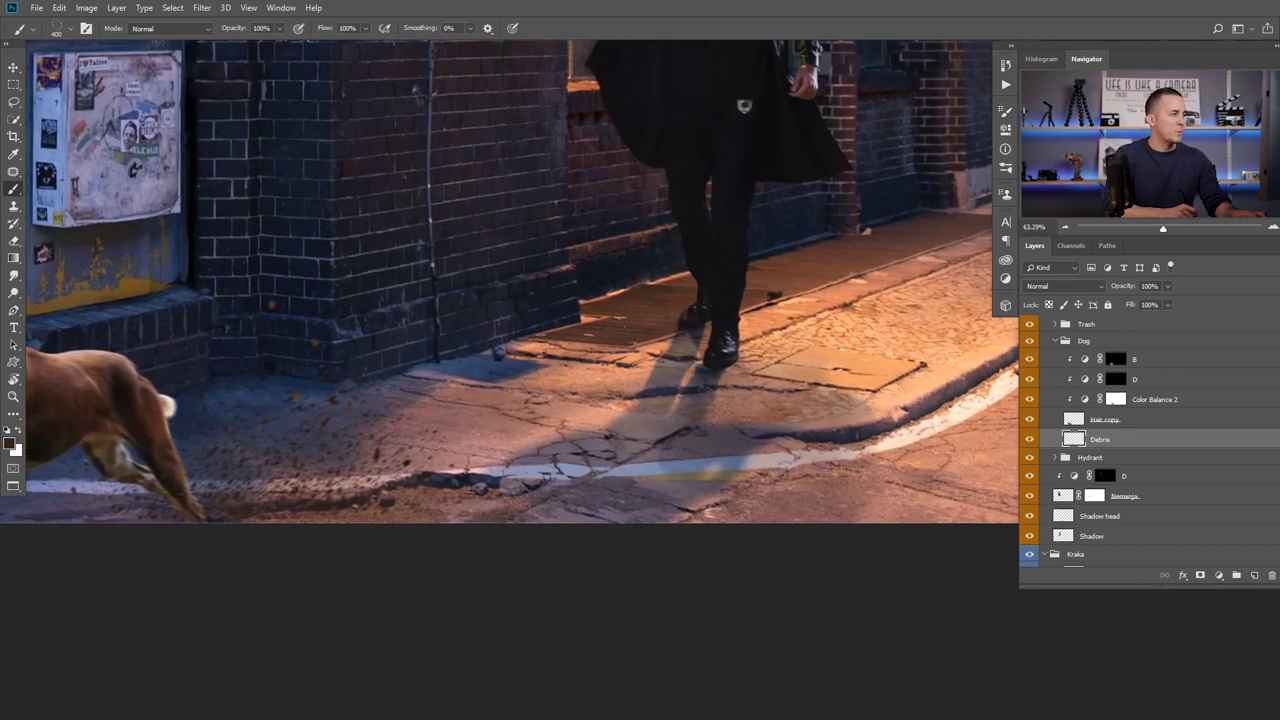
pyautogui.moveTo(487, 432)
pyautogui.mouseDown()
pyautogui.moveTo(665, 405)
pyautogui.moveTo(785, 325)
pyautogui.moveTo(850, 300)
pyautogui.moveTo(745, 330)
pyautogui.mouseUp()
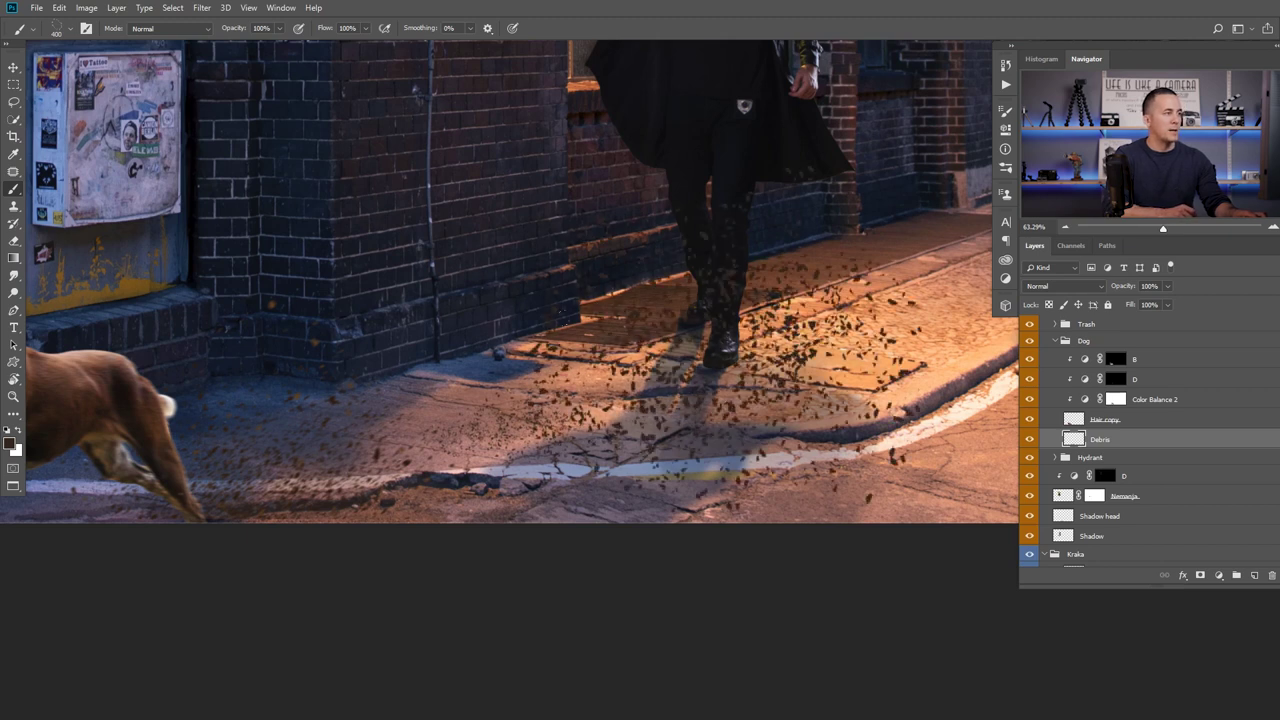
pyautogui.scroll(-3, 688, 412)
pyautogui.moveTo(640, 410)
pyautogui.mouseDown()
pyautogui.moveTo(775, 365)
pyautogui.moveTo(900, 375)
pyautogui.moveTo(700, 390)
pyautogui.mouseUp()
pyautogui.hotkey('ctrl', 'z')
pyautogui.click(865, 370)
pyautogui.moveTo(865, 370)
pyautogui.mouseDown()
pyautogui.moveTo(765, 398)
pyautogui.moveTo(590, 386)
pyautogui.moveTo(580, 393)
pyautogui.moveTo(700, 413)
pyautogui.moveTo(545, 423)
pyautogui.moveTo(797, 400)
pyautogui.moveTo(757, 318)
pyautogui.mouseUp()
pyautogui.hotkey('ctrl', 'z')
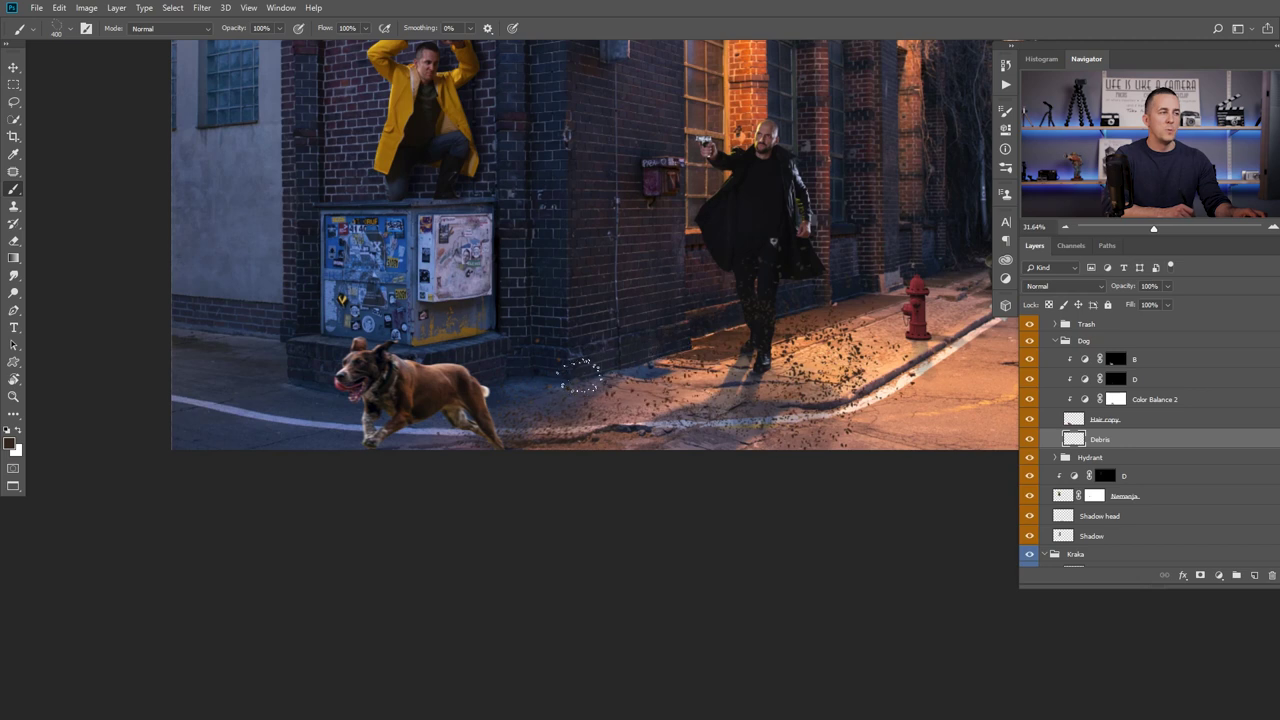
pyautogui.hotkey('ctrl', 'z')
pyautogui.scroll(-3, 755, 330)
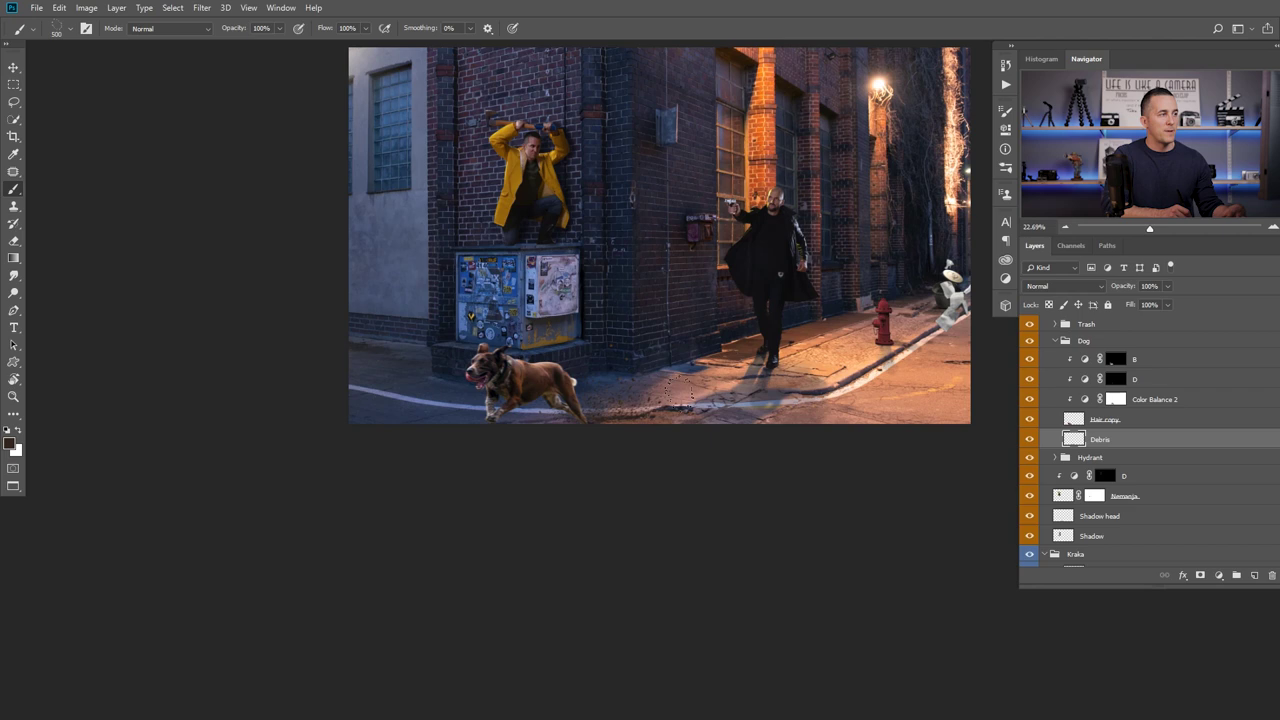
# Try debris strokes on the street beside the kerb with the brush at 250 px and 300 px.
pyautogui.press(']')
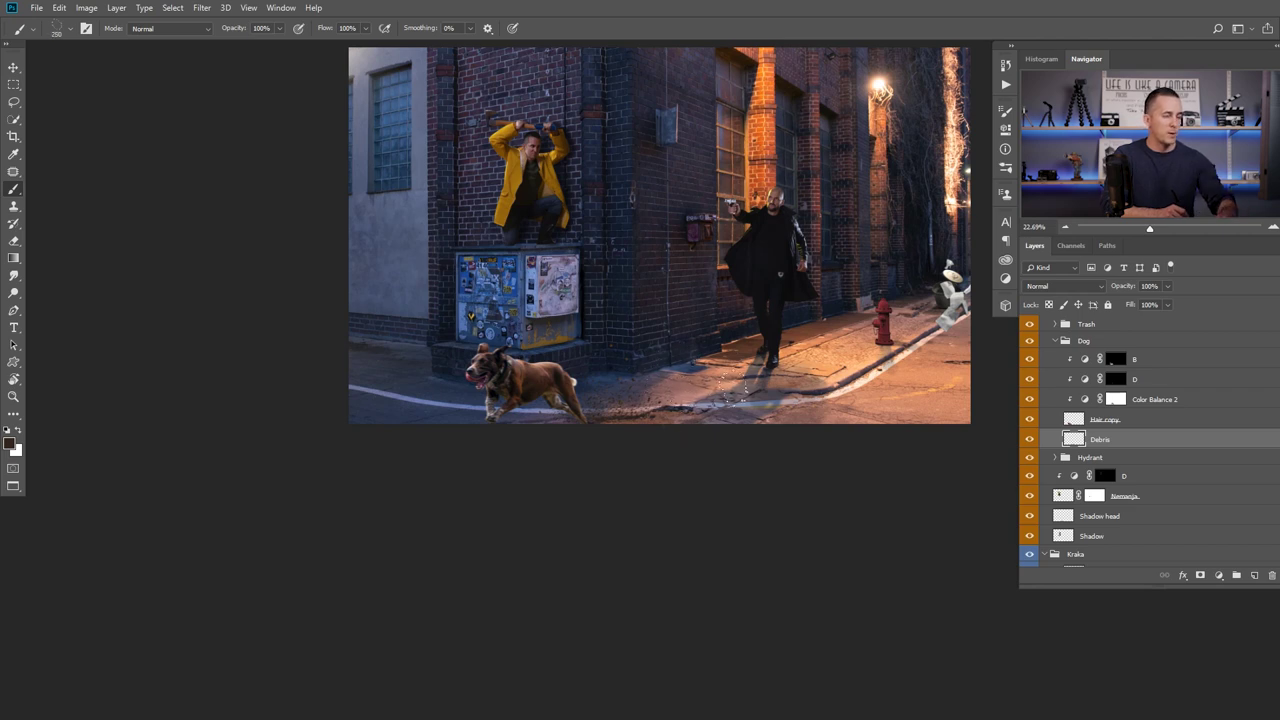
pyautogui.press(']')
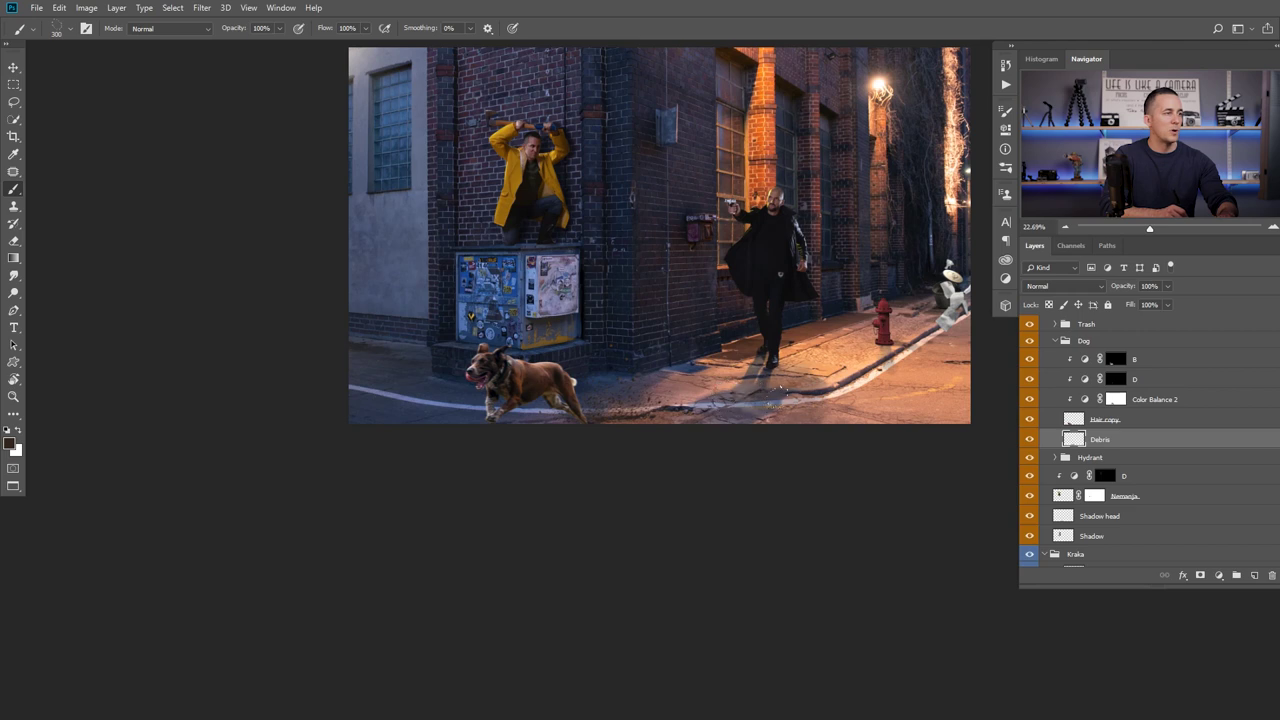
pyautogui.moveTo(775, 405)
pyautogui.mouseDown()
pyautogui.moveTo(971, 381)
pyautogui.moveTo(915, 378)
pyautogui.mouseUp()
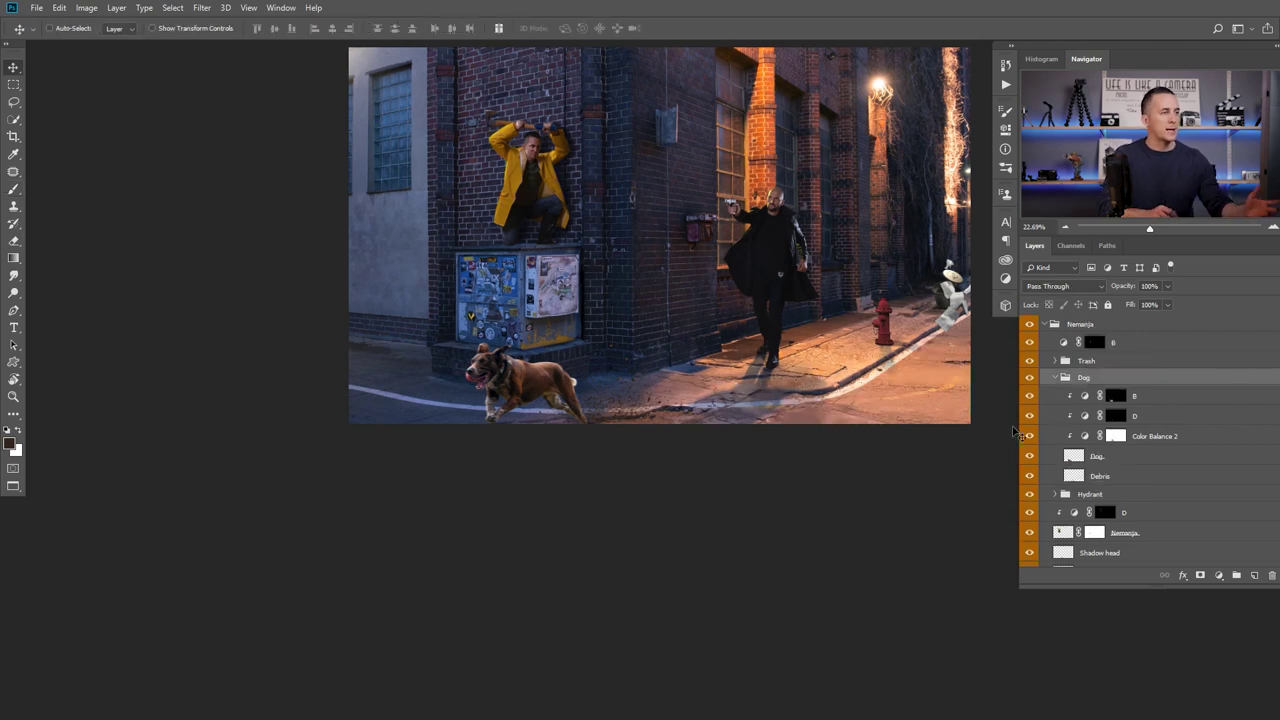
# Collapse the Dog group and give the Trash, Dog and Hydrant groups a gray colour label.
pyautogui.click(1056, 379)
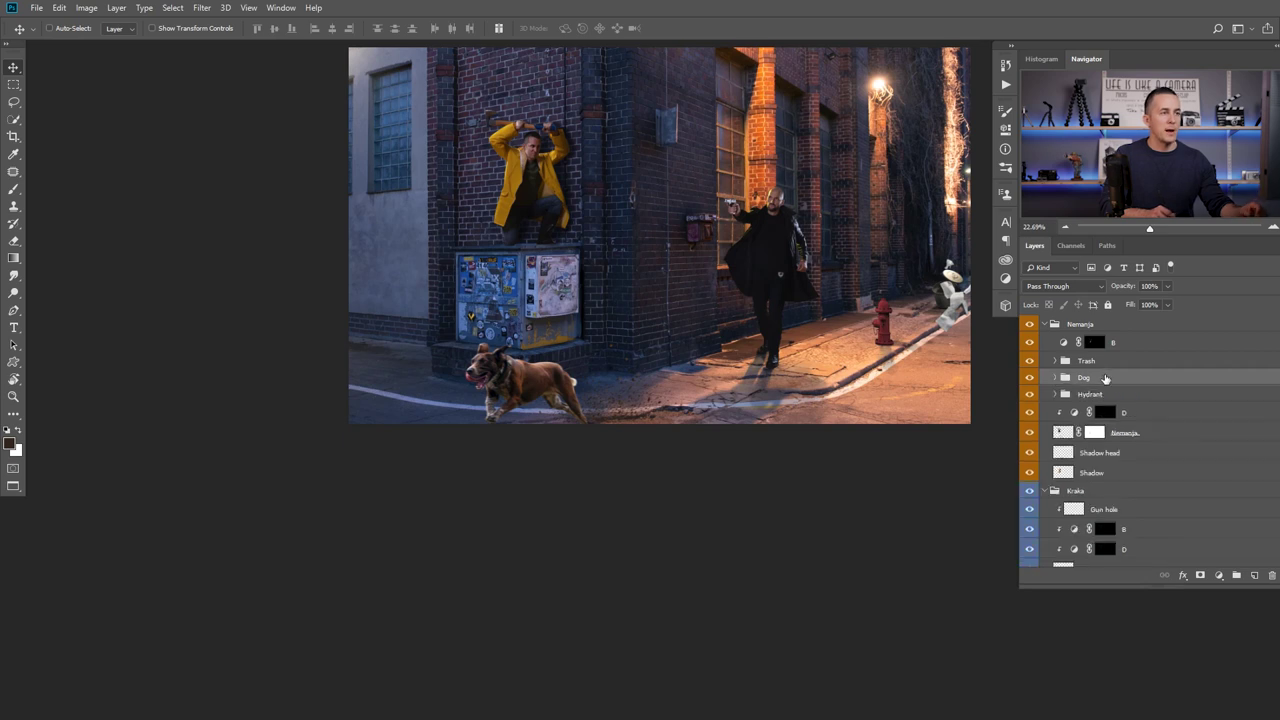
pyautogui.keyDown('shift'); pyautogui.click(1118, 394); pyautogui.keyUp('shift')
pyautogui.rightClick(1132, 388)
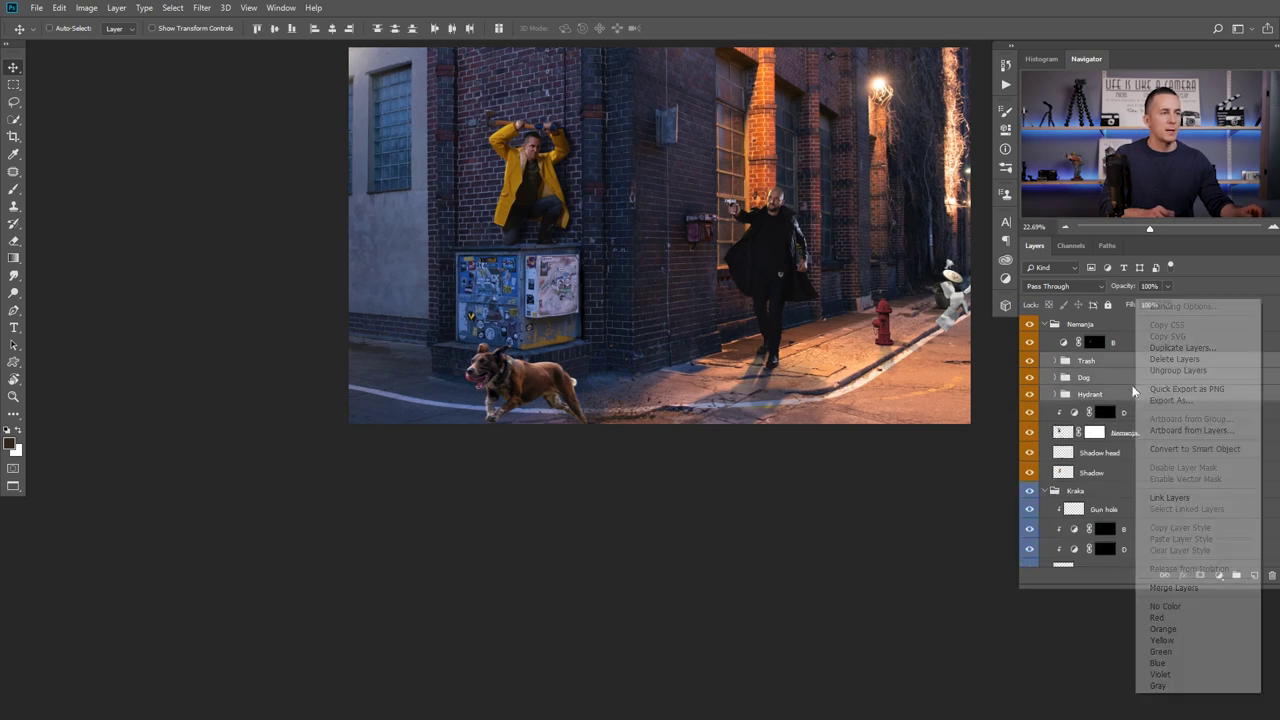
pyautogui.click(1170, 684)
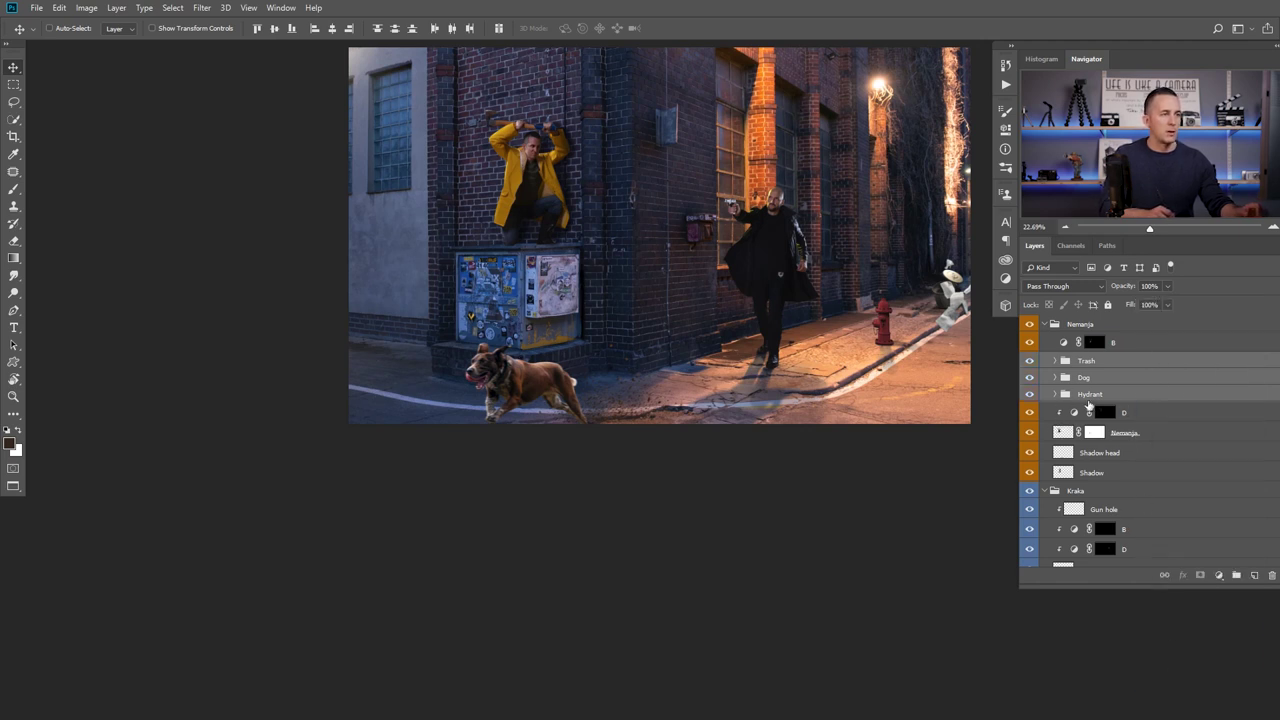
# Try moving the Trash, Dog and Hydrant groups together across the scene, and undo the move.
pyautogui.moveTo(889, 350); pyautogui.dragTo(850, 430)
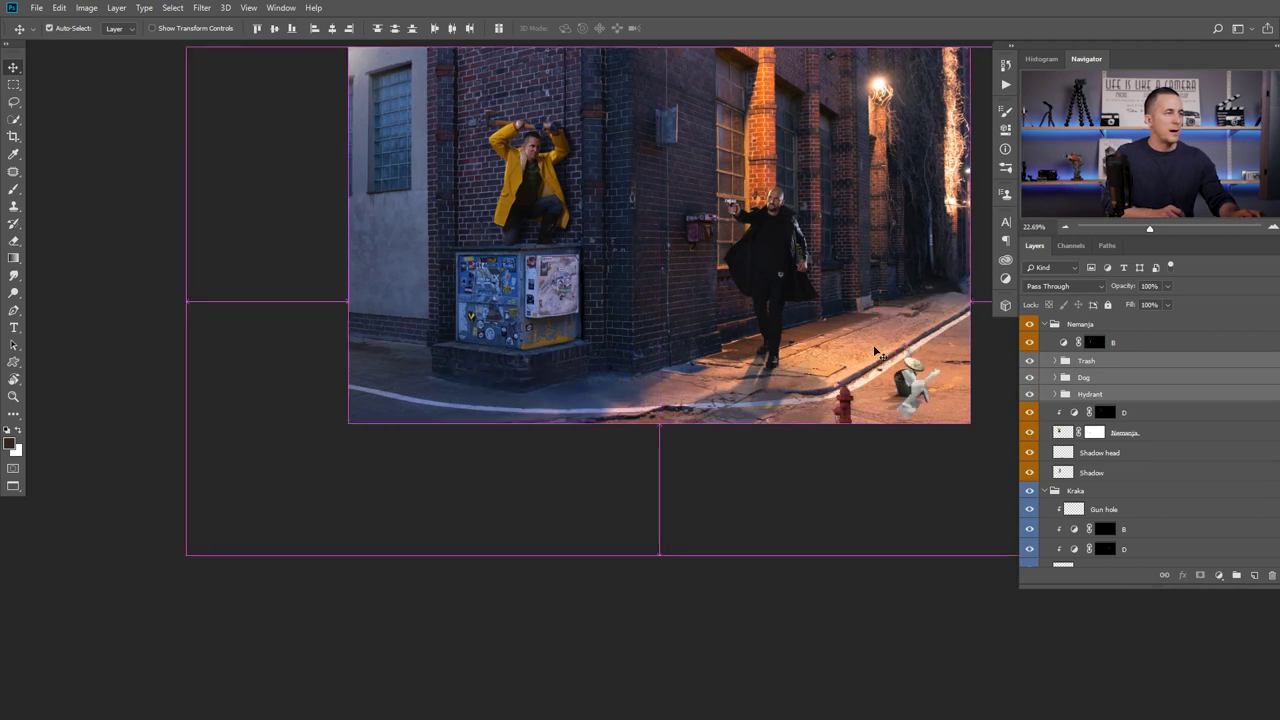
pyautogui.hotkey('ctrl', 'z')
pyautogui.moveTo(822, 314); pyautogui.dragTo(753, 402)
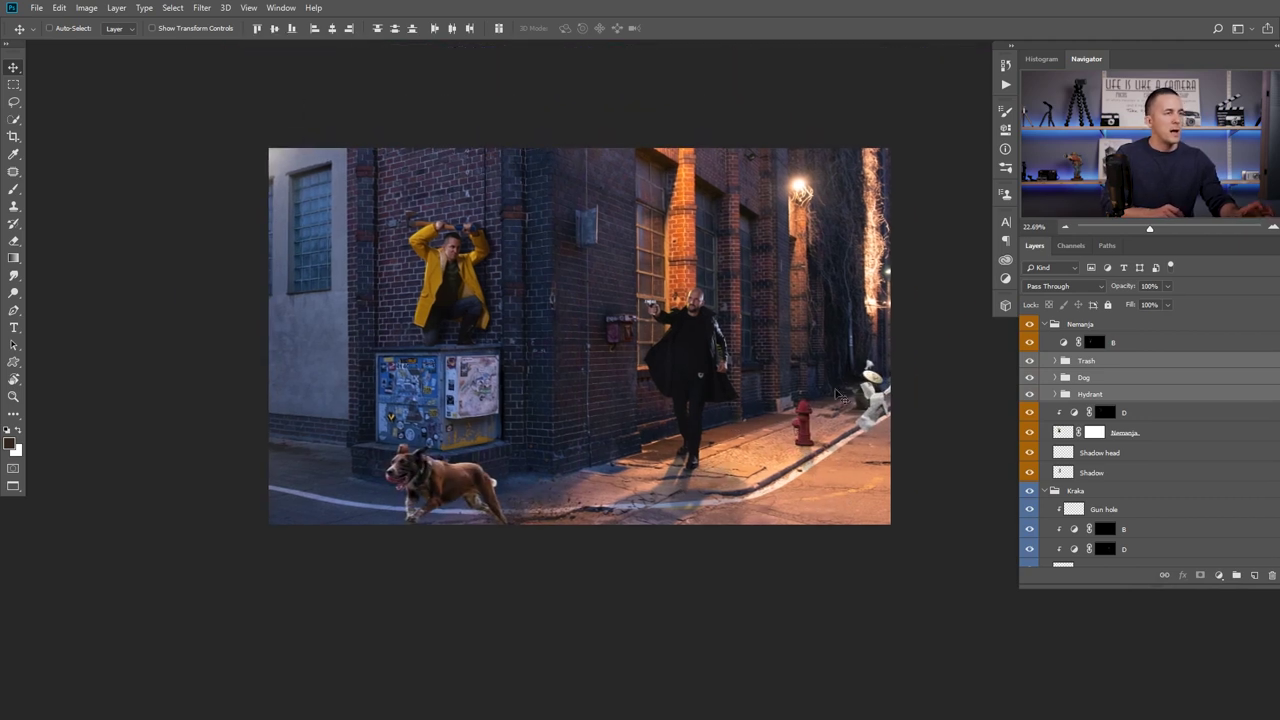
# Collapse the two character groups and add a Curves adjustment layer above them, raising RGB input 90 to output 165.
pyautogui.click(1047, 325)
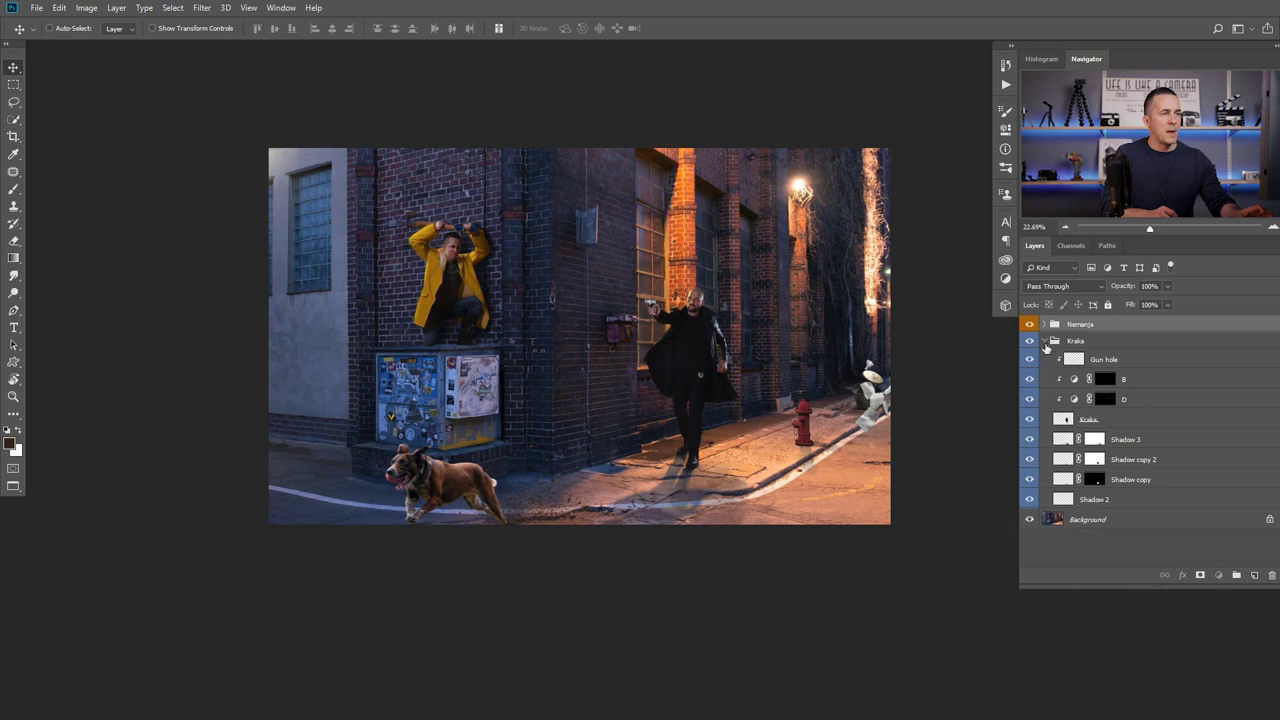
pyautogui.click(1044, 341)
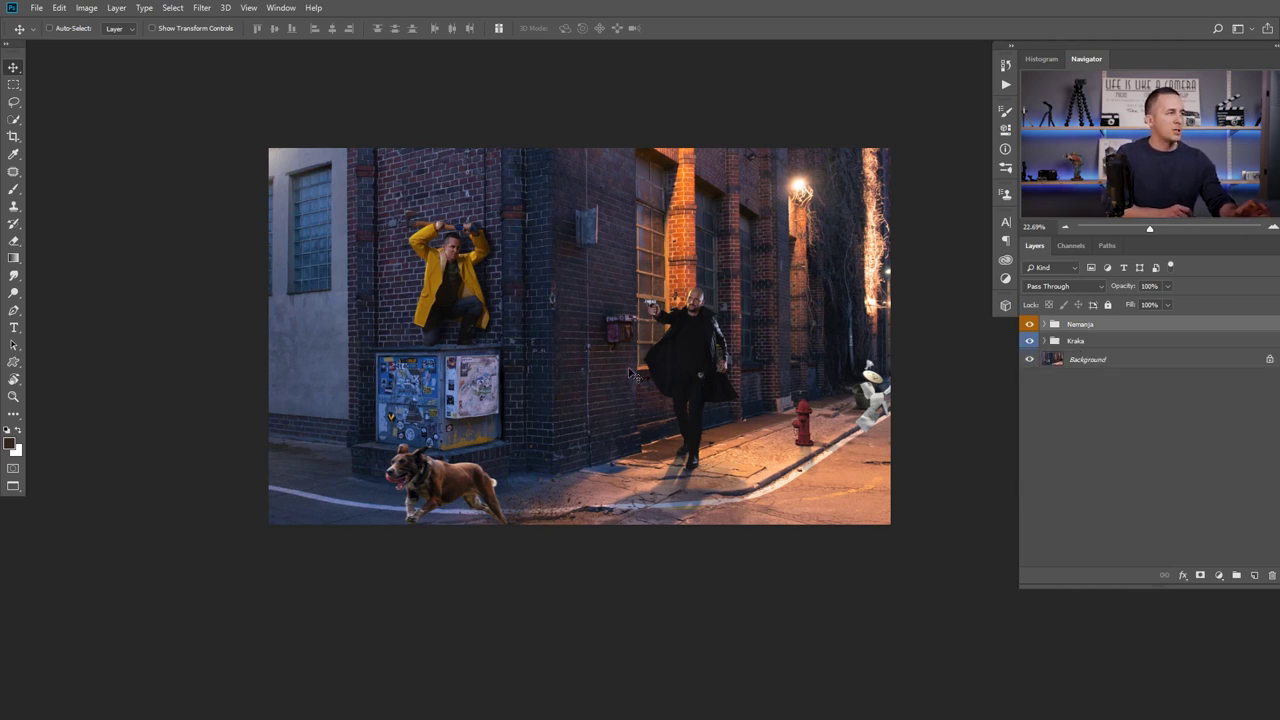
pyautogui.click(1221, 579)
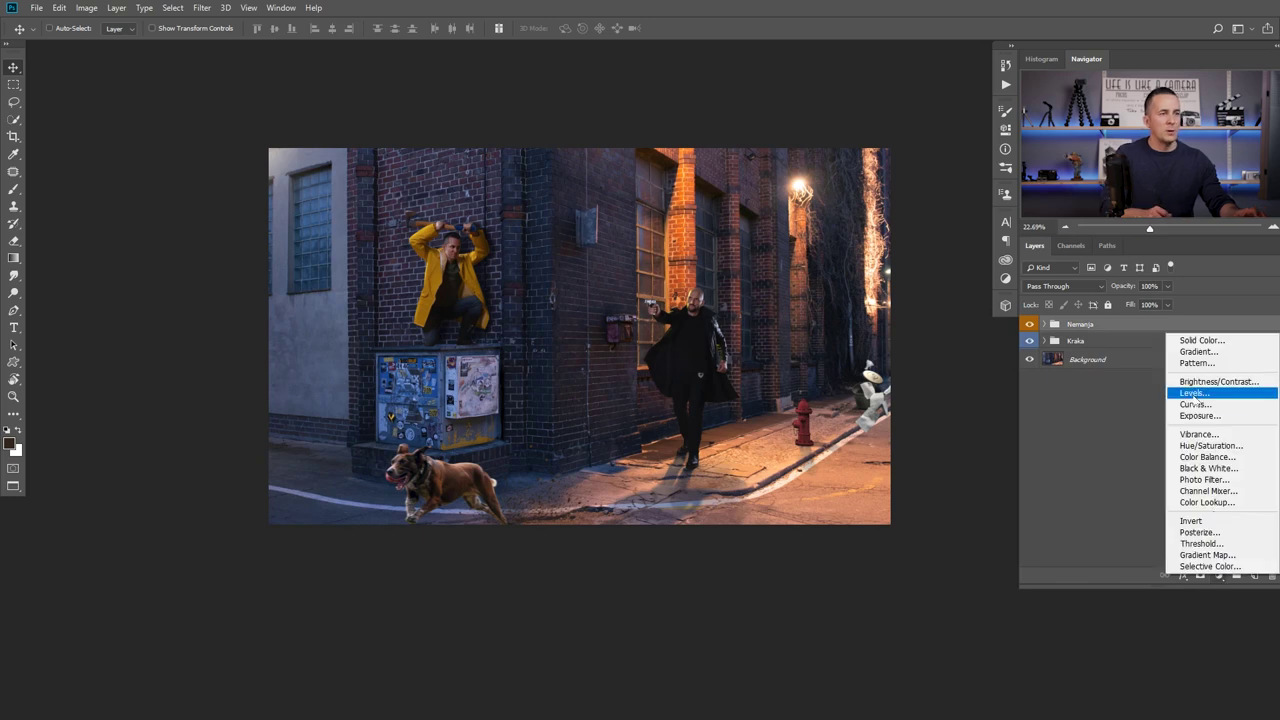
pyautogui.click(1185, 405)
pyautogui.moveTo(888, 240); pyautogui.dragTo(875, 231)
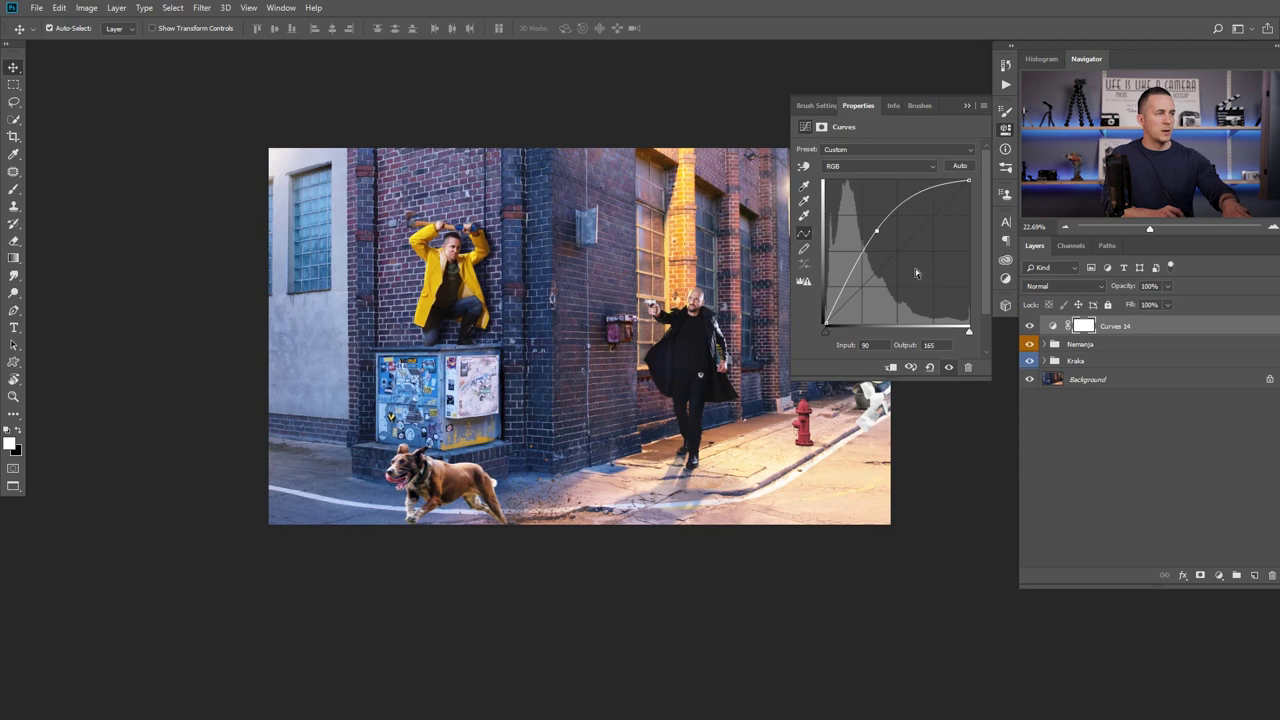
# Invert the Curves mask and name the layer D, then duplicate it as layer B with its RGB curve pulled down to darken.
pyautogui.hotkey('ctrl', 'i')
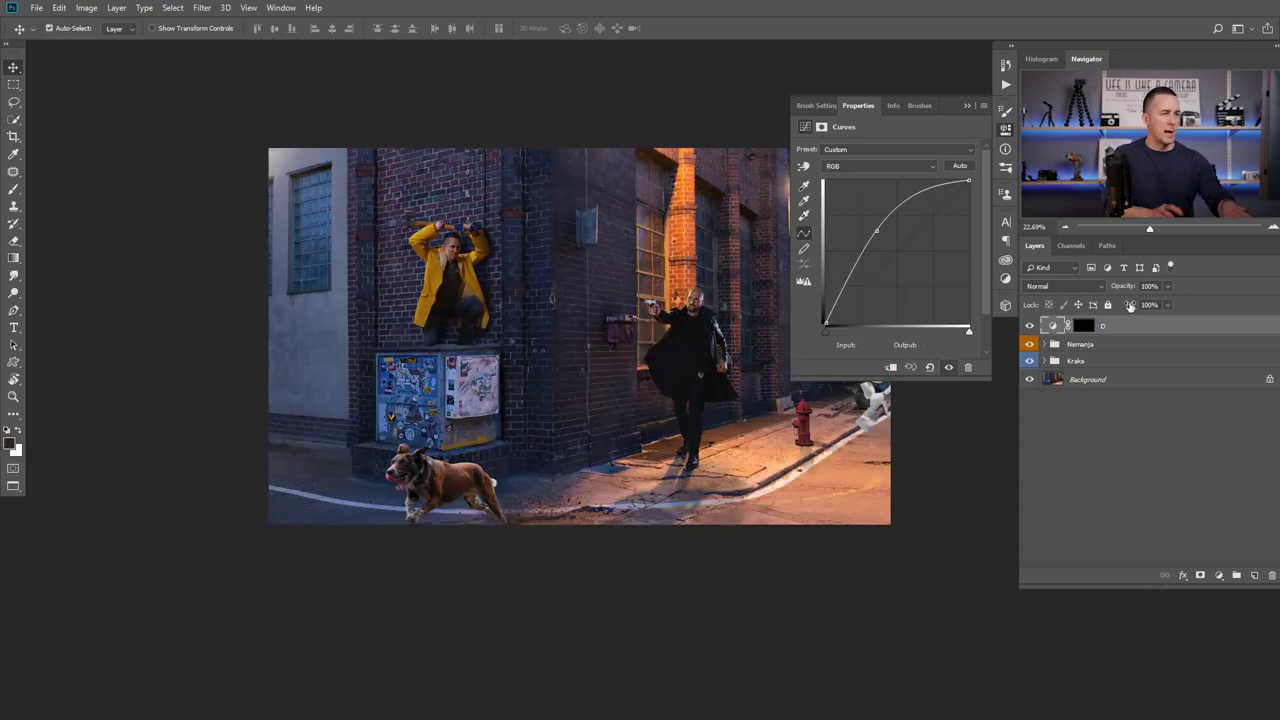
pyautogui.hotkey('ctrl', 'j')
pyautogui.press('x')
pyautogui.moveTo(877, 231); pyautogui.dragTo(918, 270)
pyautogui.doubleClick(1111, 325)
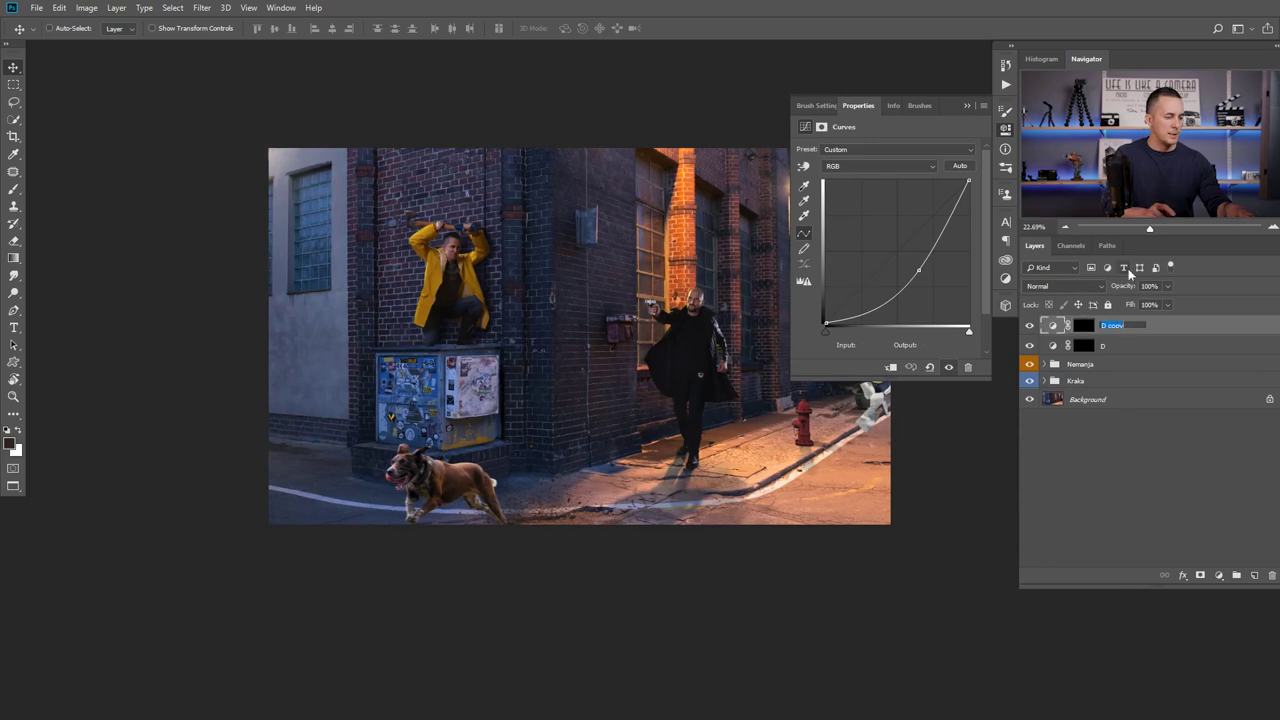
pyautogui.click(967, 106)
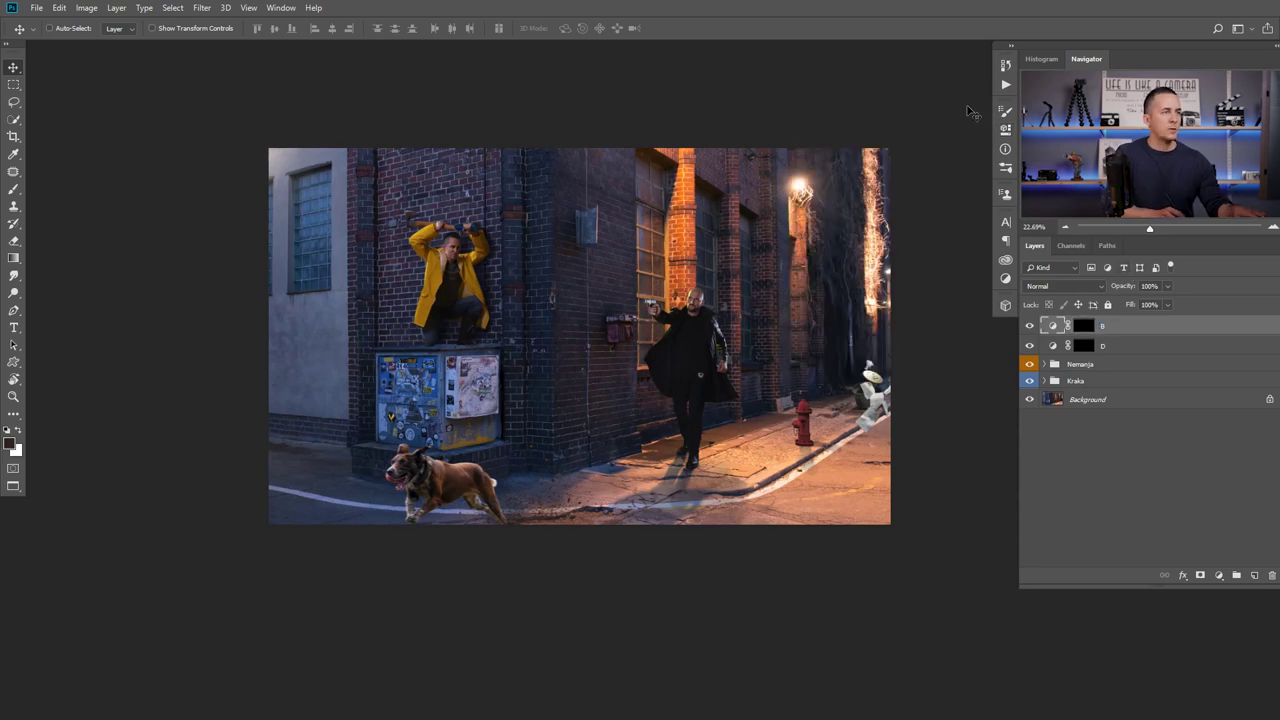
# Target the D layer's mask with a white Soft Round brush at 800 px, 10% opacity, with opacity transfer controlled by pen pressure.
pyautogui.press('x')
pyautogui.press('b')
pyautogui.scroll(1, 650, 325)
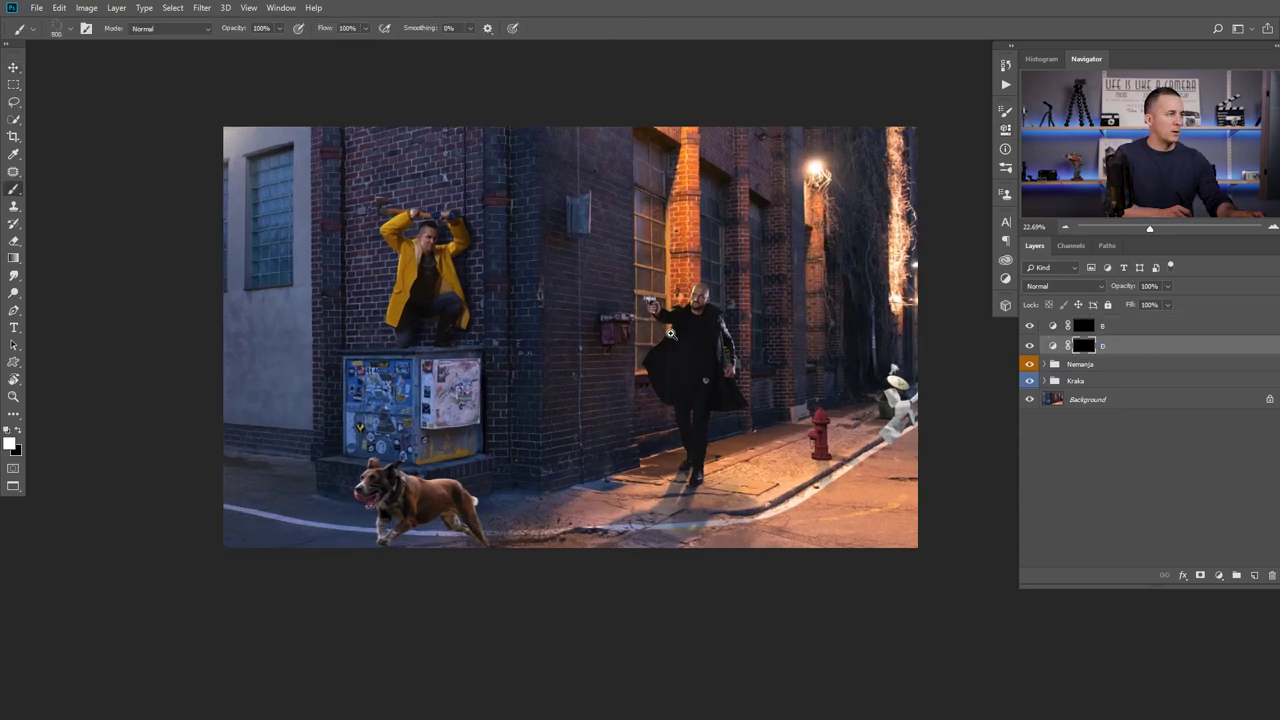
pyautogui.rightClick(688, 350)
pyautogui.click(729, 405)
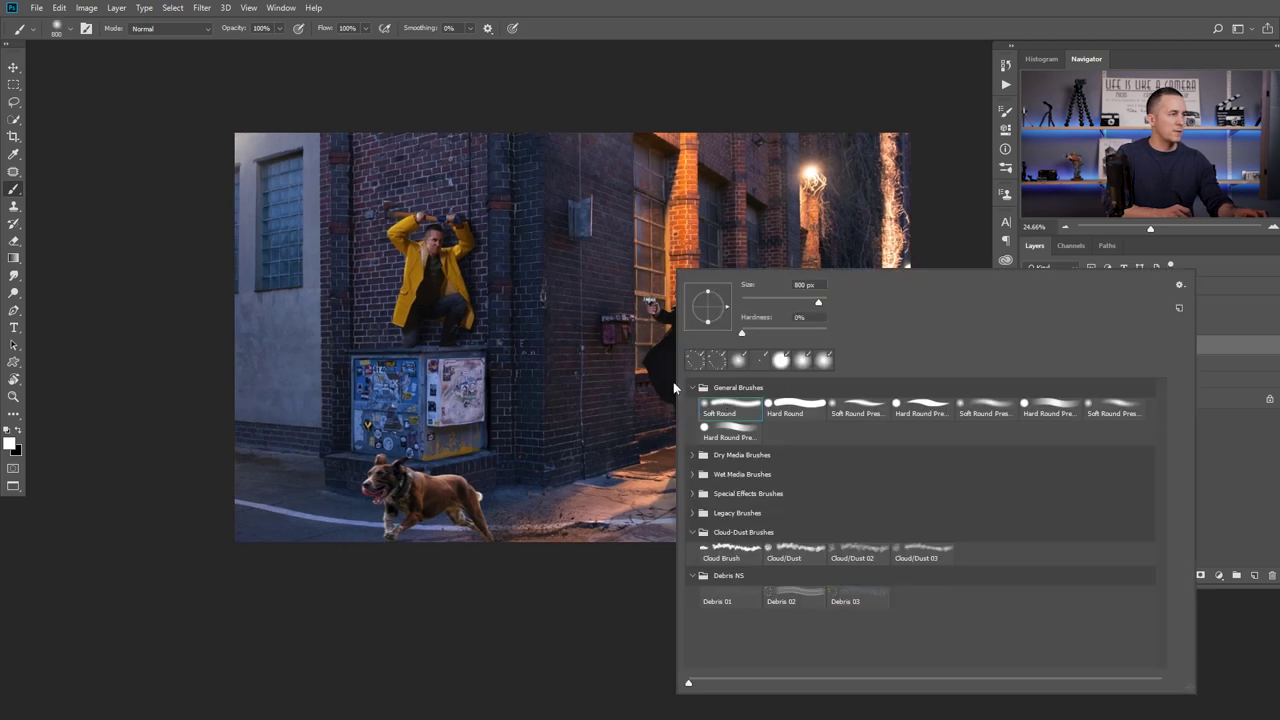
pyautogui.press('Return')
pyautogui.press('1')
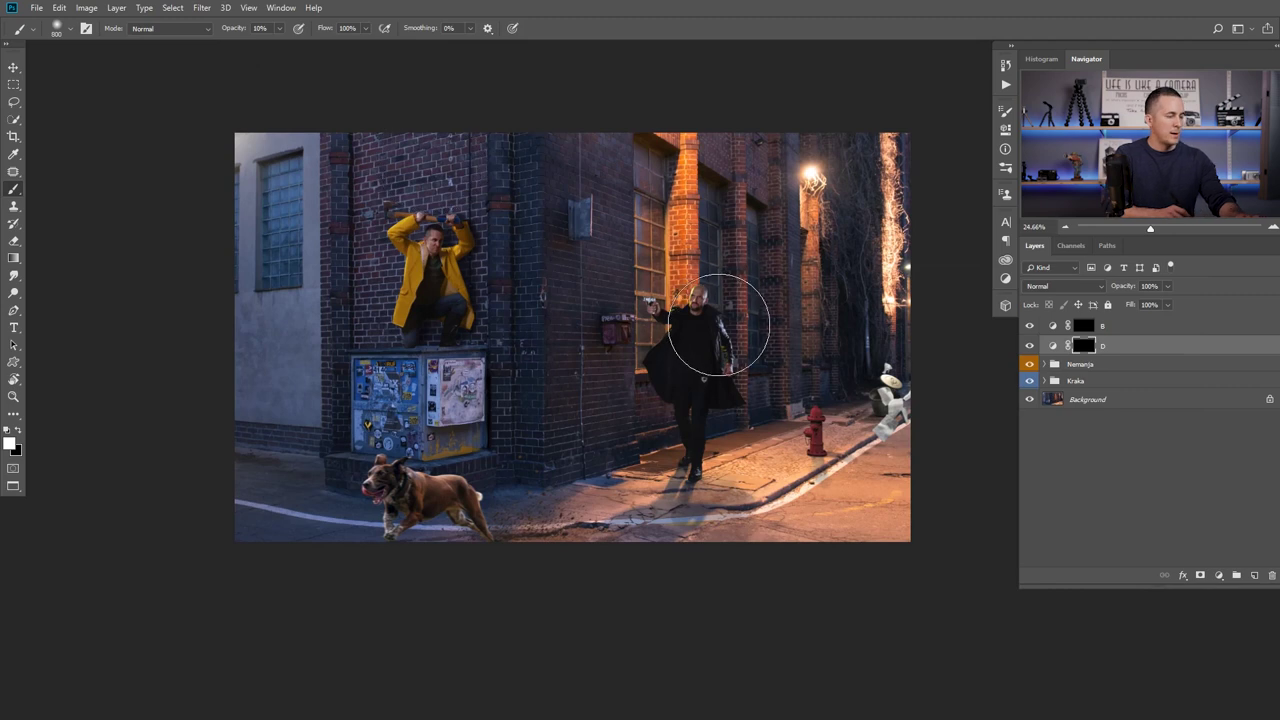
pyautogui.press('F5')
pyautogui.click(775, 228)
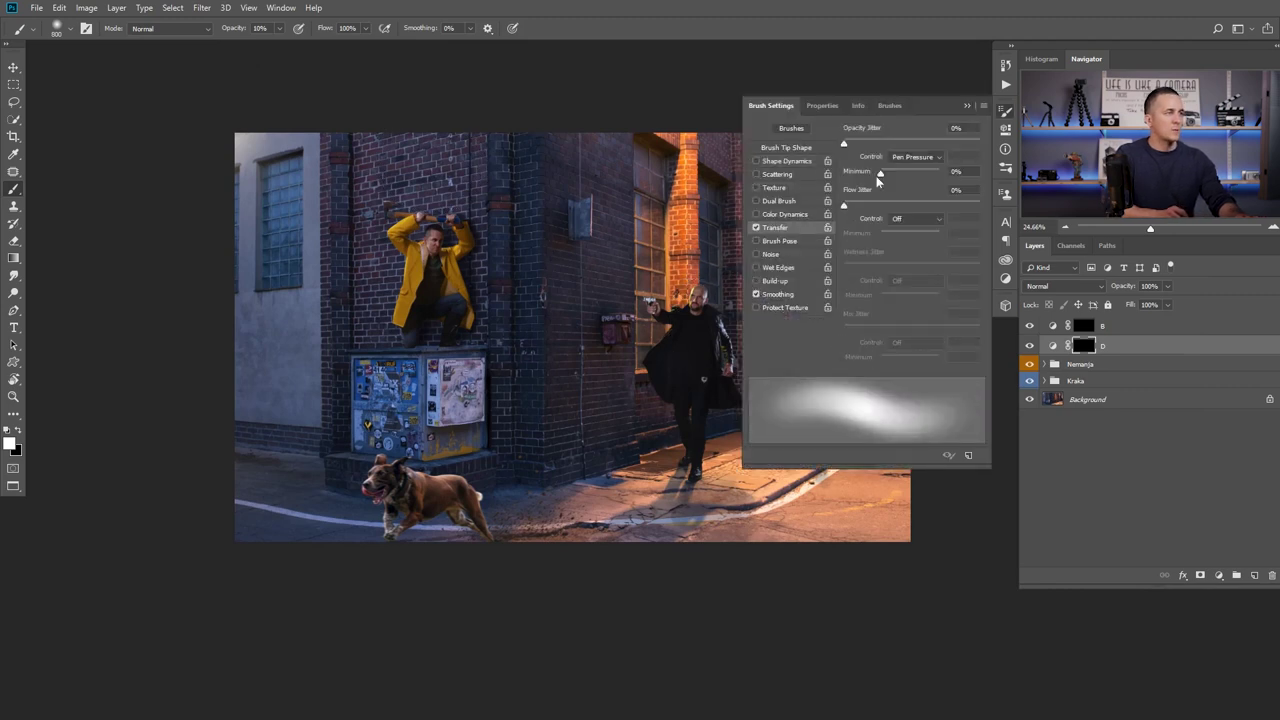
pyautogui.click(966, 106)
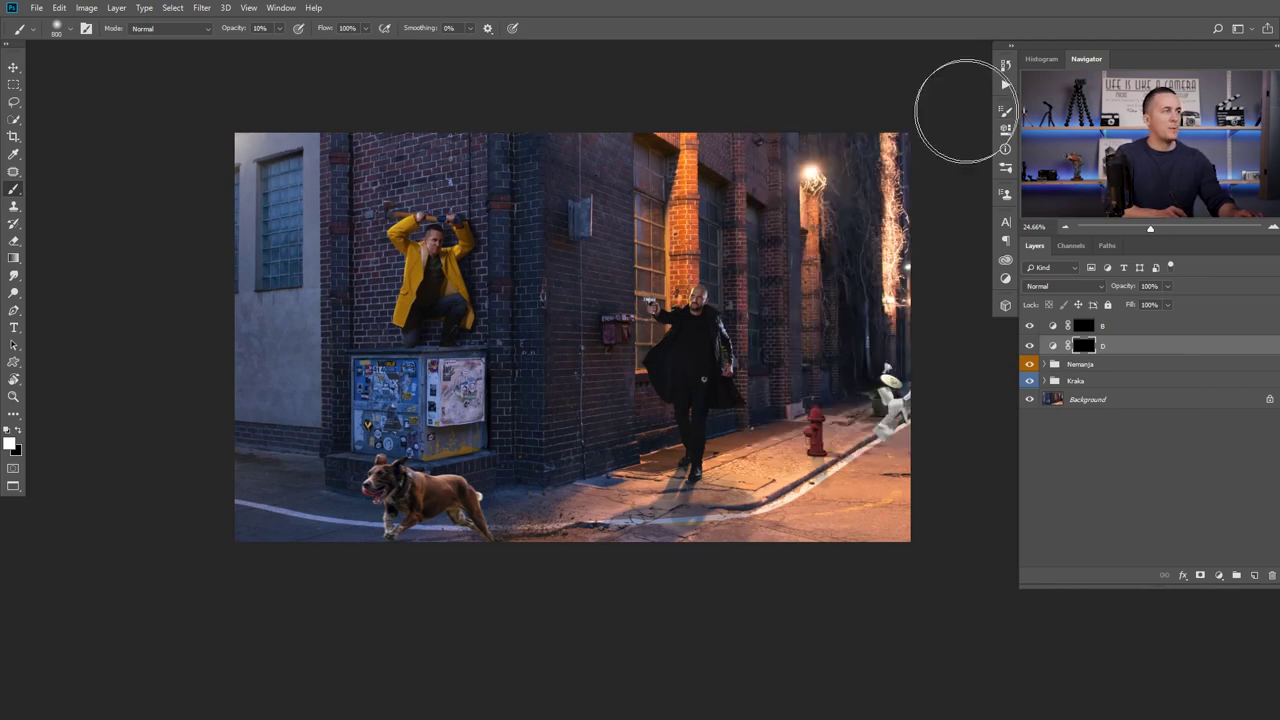
# Brighten parts of the scene by painting white on the D mask with the brush at 300 to 500 px.
pyautogui.press('[')
pyautogui.press('[')
pyautogui.press('[')
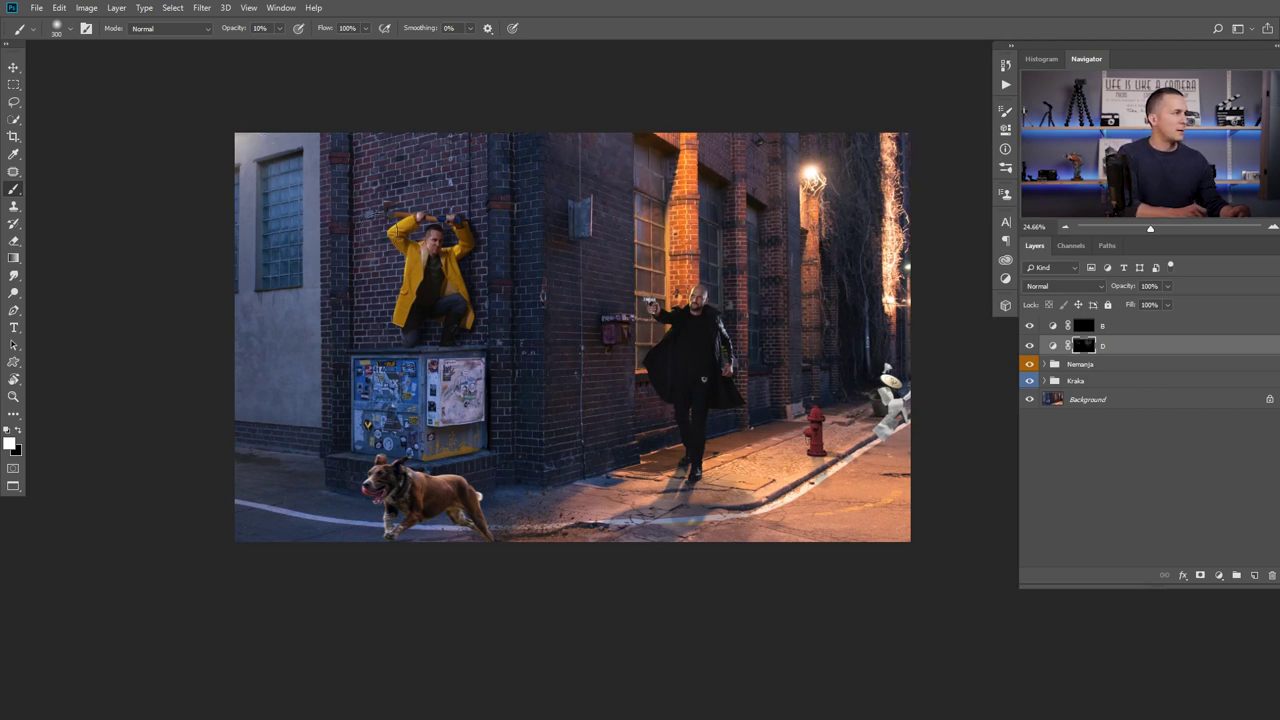
pyautogui.press('[')
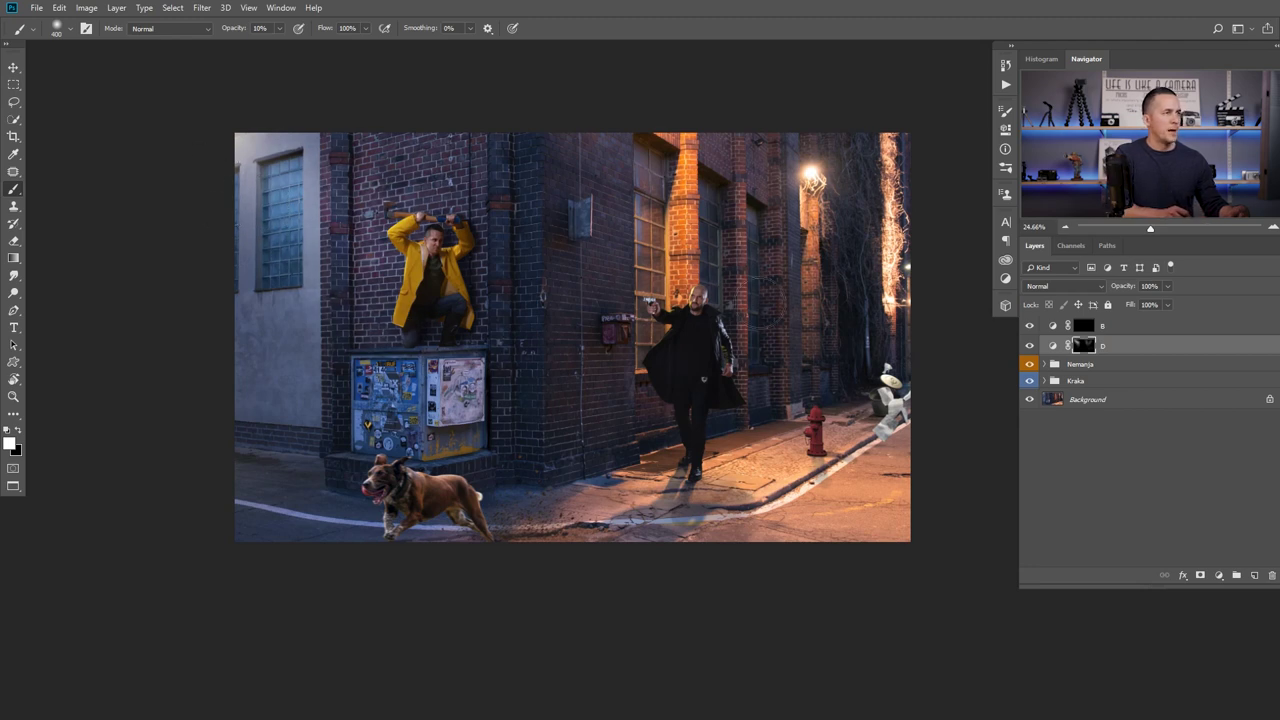
pyautogui.press(']')
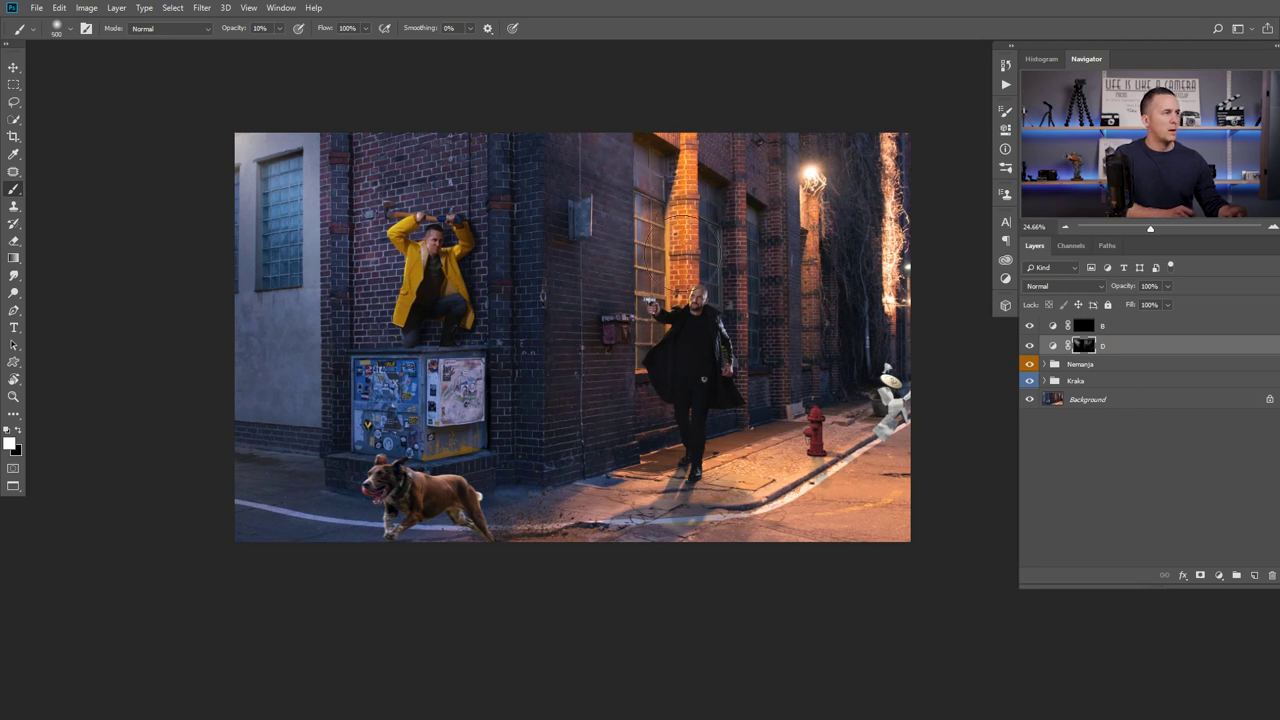
# Darken the outer street areas by painting on the B layer's mask with the brush at 900 px and 30% opacity.
pyautogui.click(1102, 330)
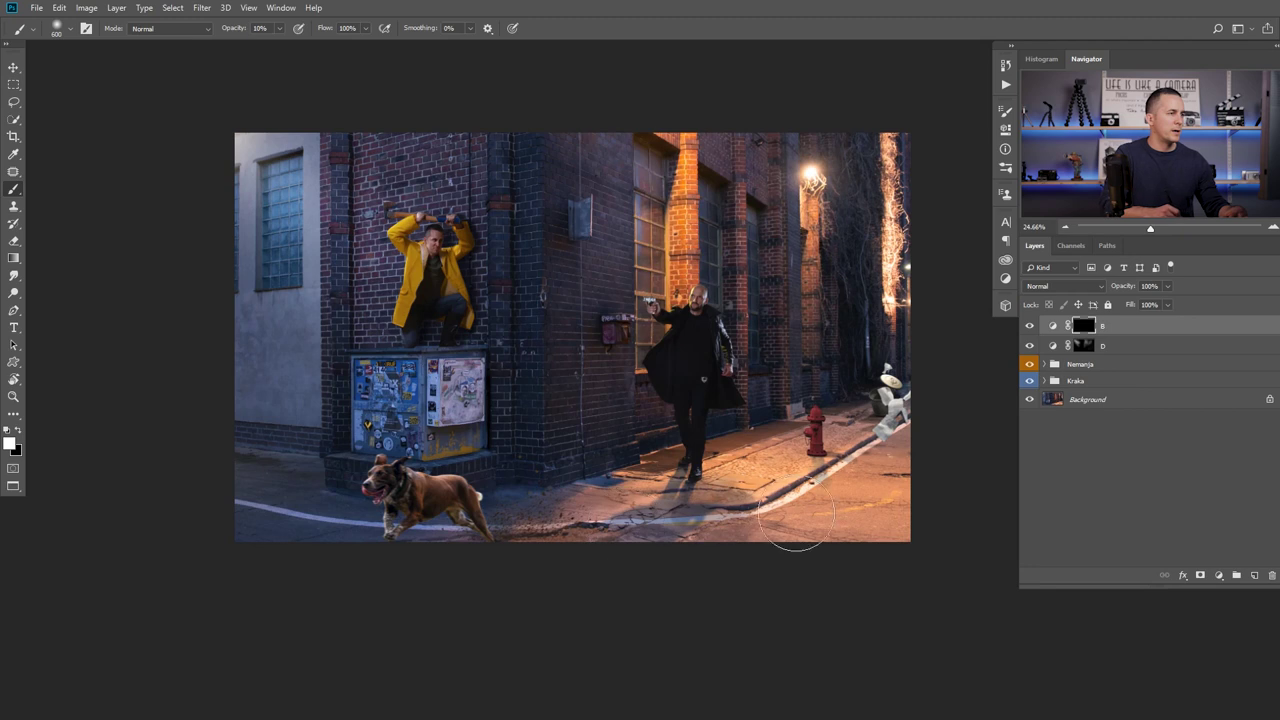
pyautogui.press(']')
pyautogui.press(']')
pyautogui.press(']')
pyautogui.press(']')
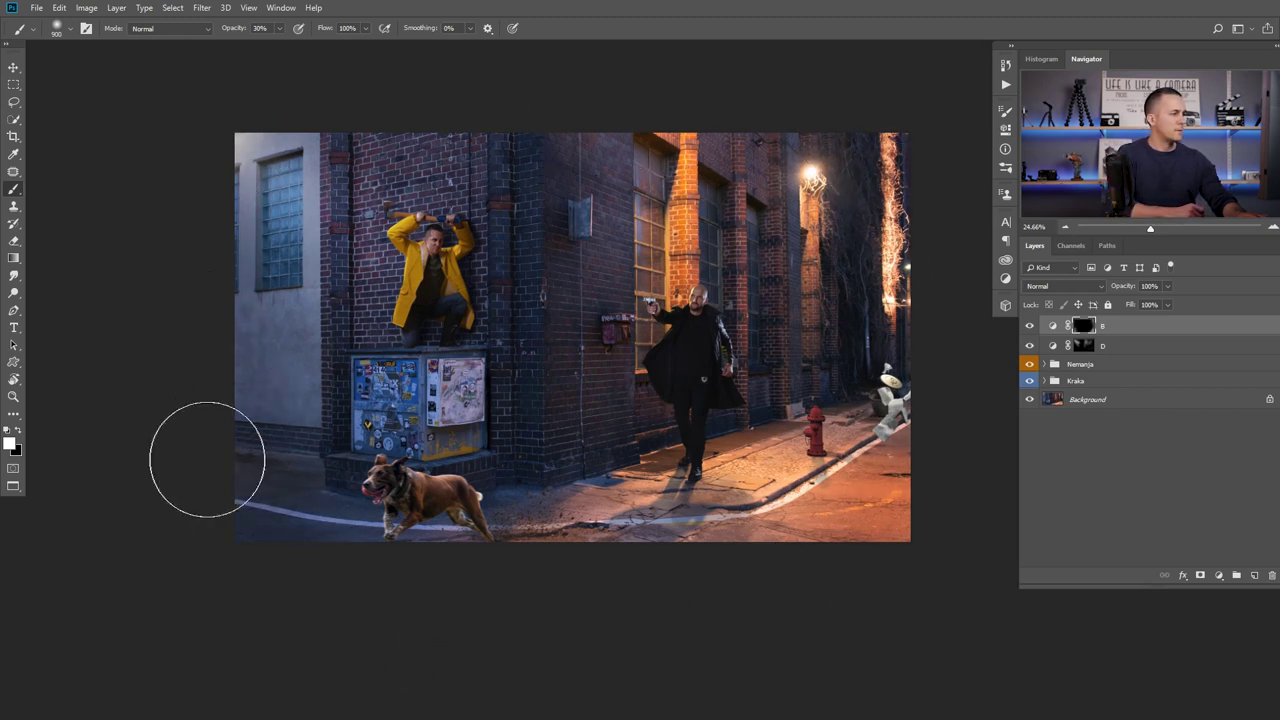
# Darken the street around the dog and the sticker-covered box on the B mask, reducing the brush from 700 to 300 px.
pyautogui.press('[')
pyautogui.press('[')
pyautogui.press('[')
pyautogui.press('[')
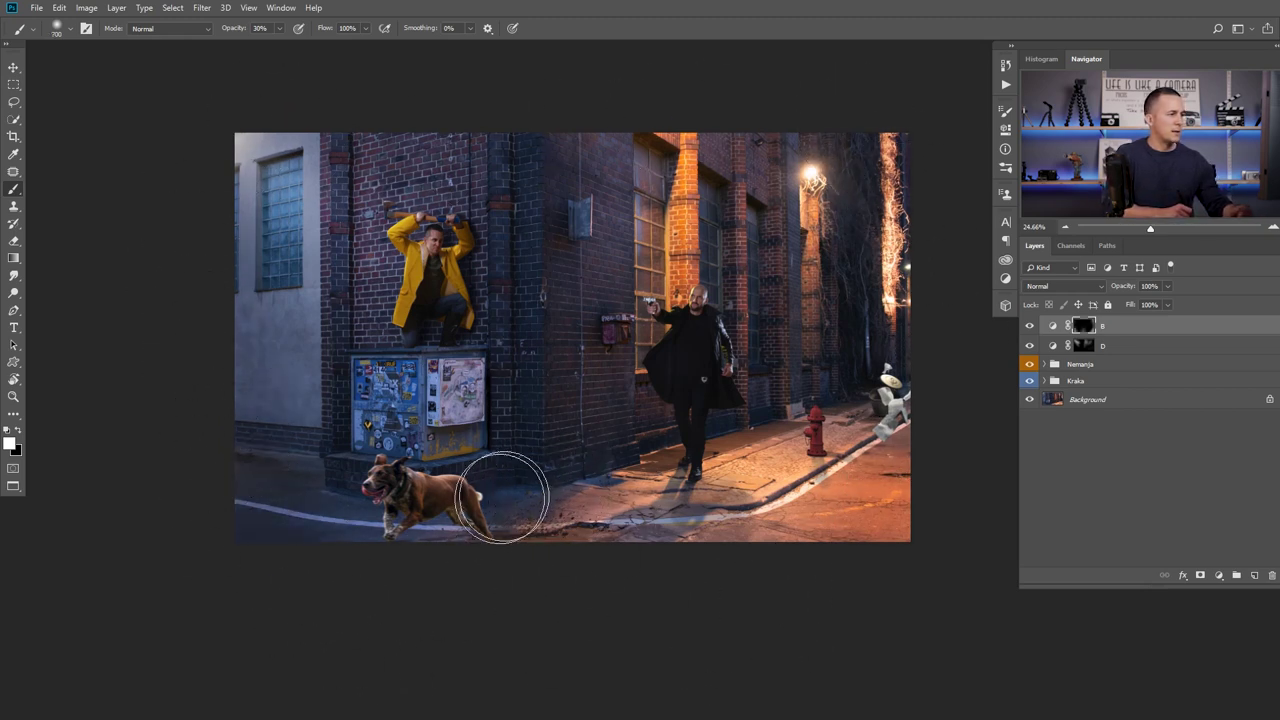
pyautogui.press('[')
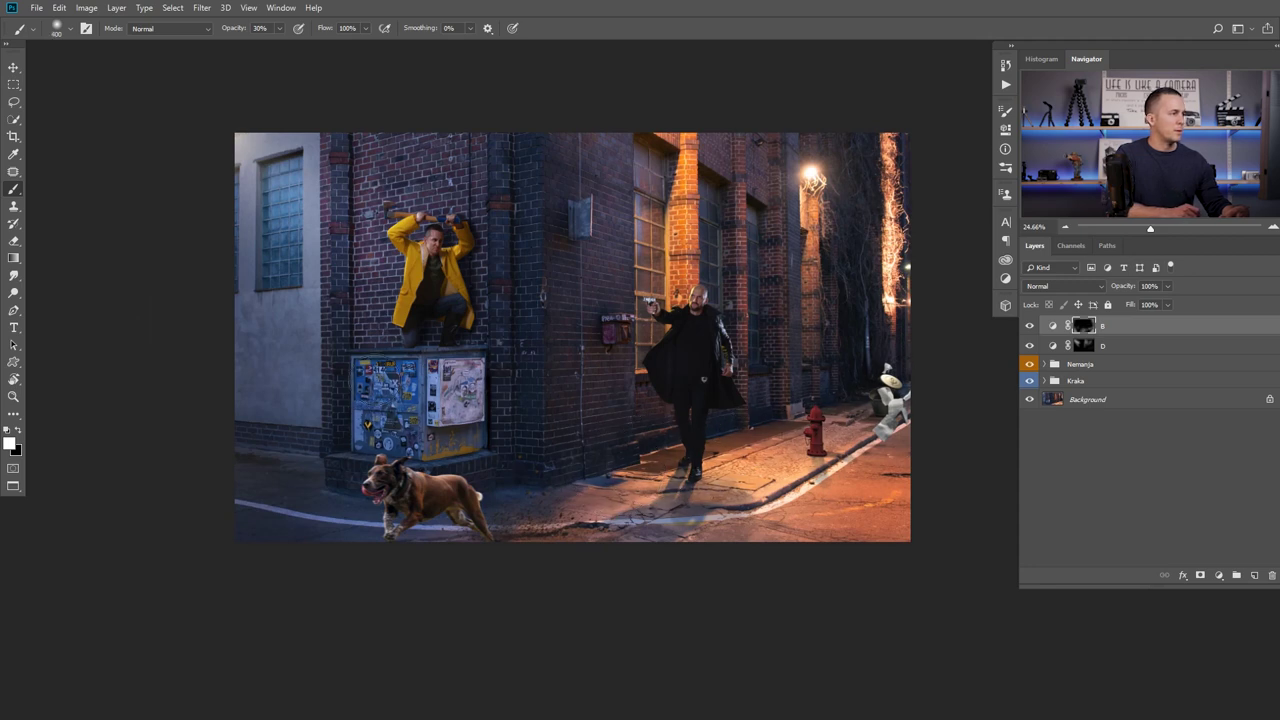
pyautogui.press('[')
pyautogui.press('[')
pyautogui.press('[')
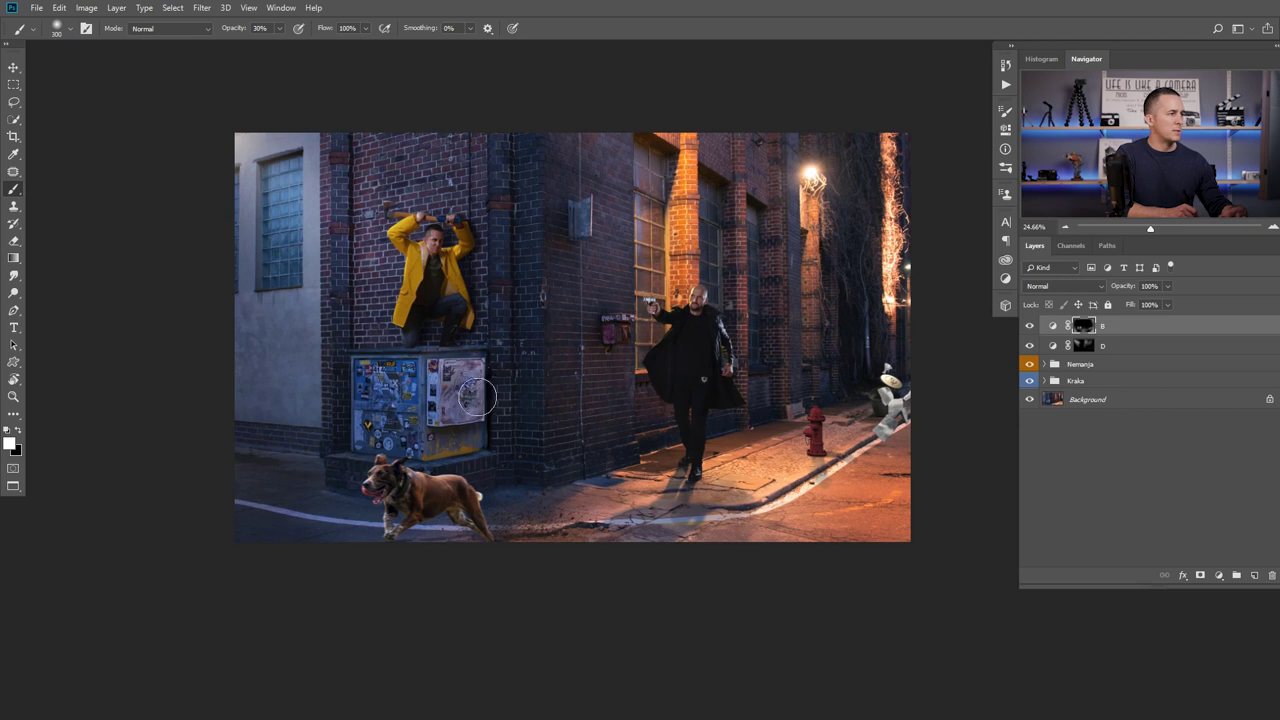
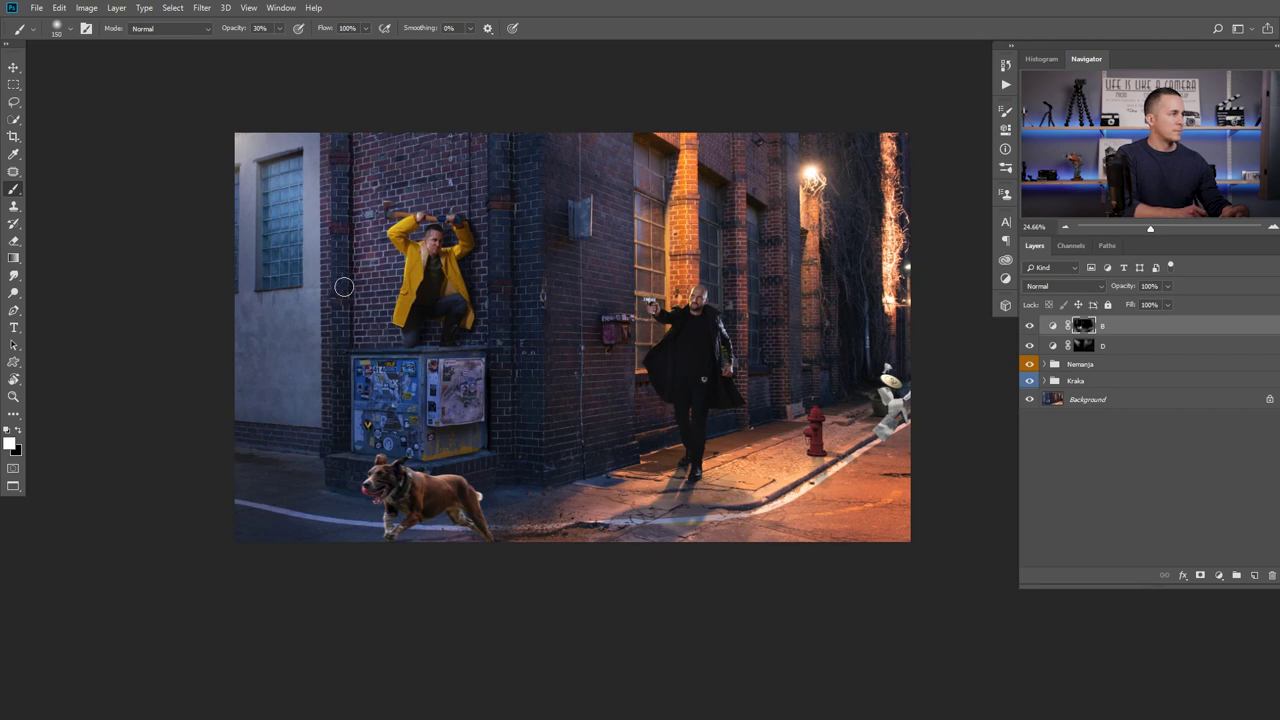
# Enlarge the brush to 700 px and continue darkening the scene's outer edges on the B mask.
pyautogui.press(']')
pyautogui.press(']')
pyautogui.press(']')
pyautogui.press(']')
pyautogui.press(']')
pyautogui.press(']')
pyautogui.press(']')
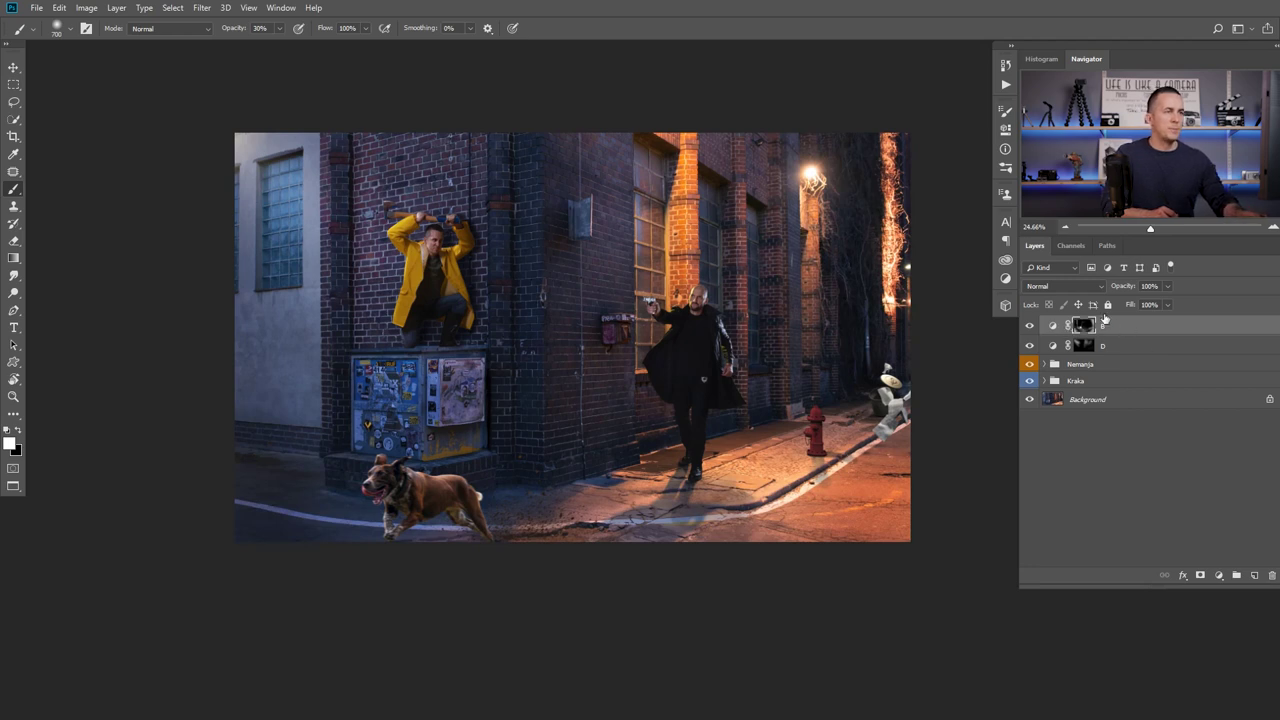
# Set layer B's blend mode to Luminosity and compare the image with the layer hidden and shown.
pyautogui.click(1064, 286)
pyautogui.click(1048, 611)
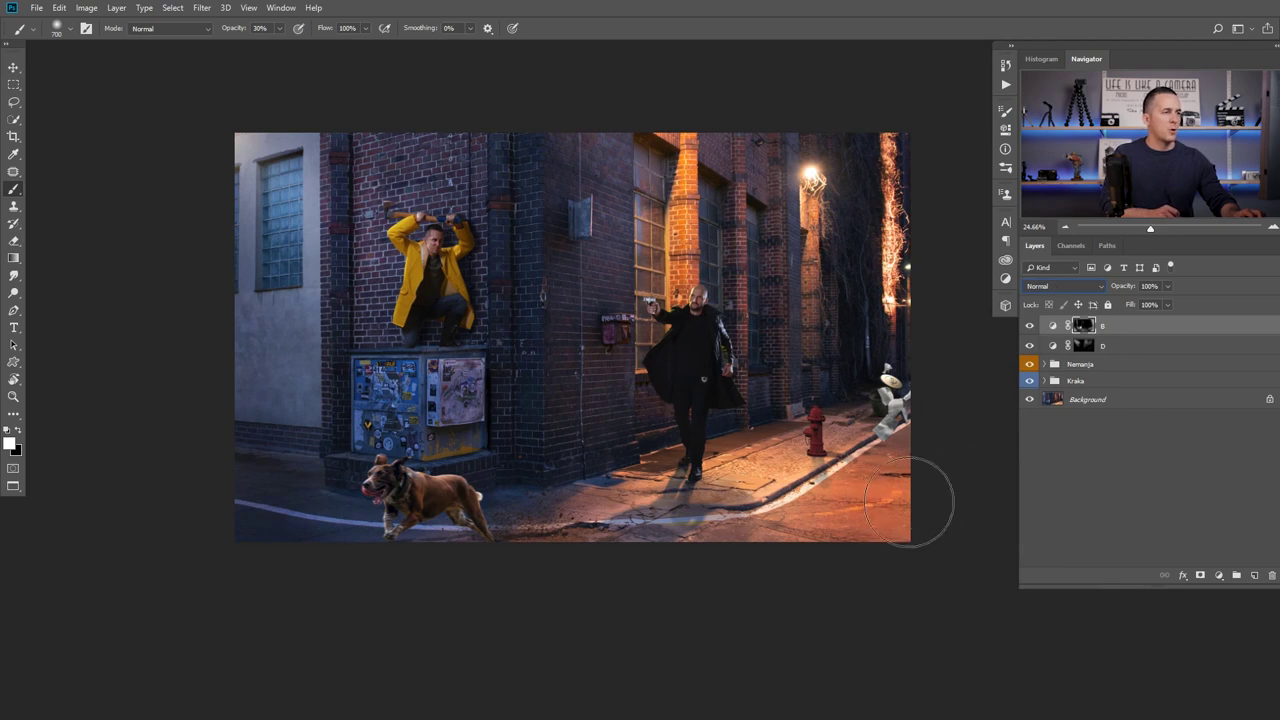
pyautogui.click(1061, 288)
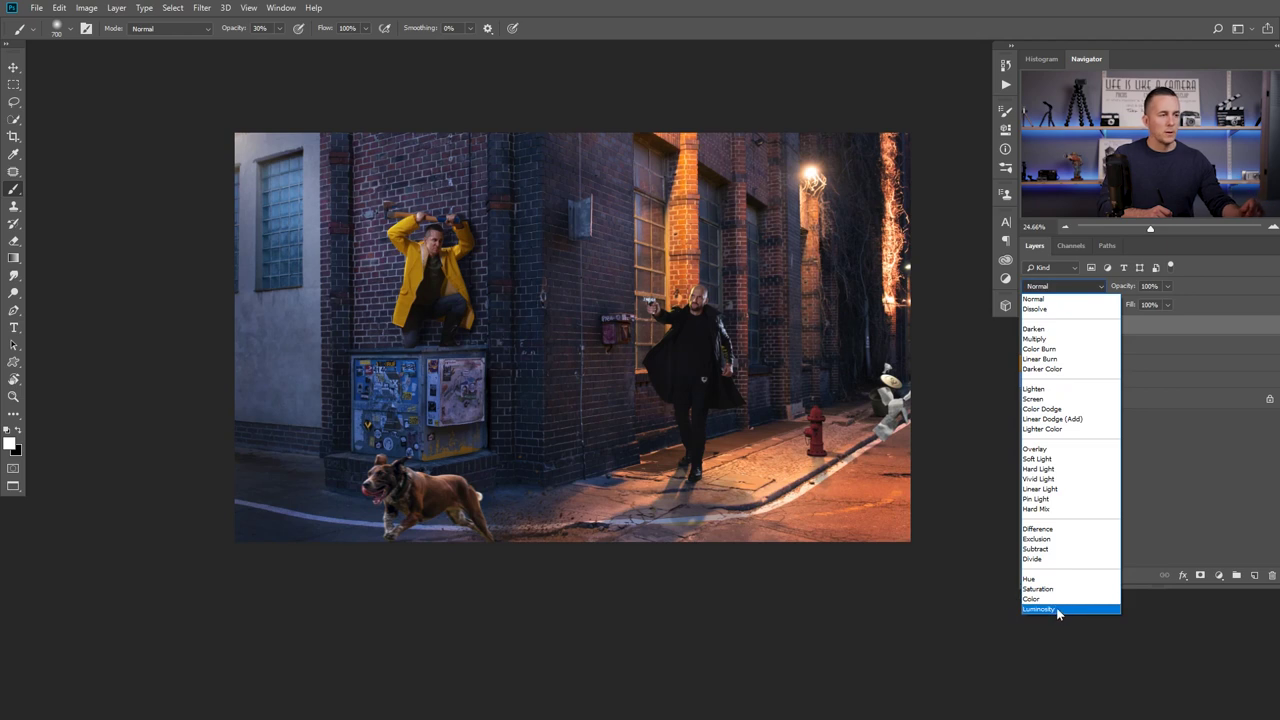
pyautogui.click(1039, 609)
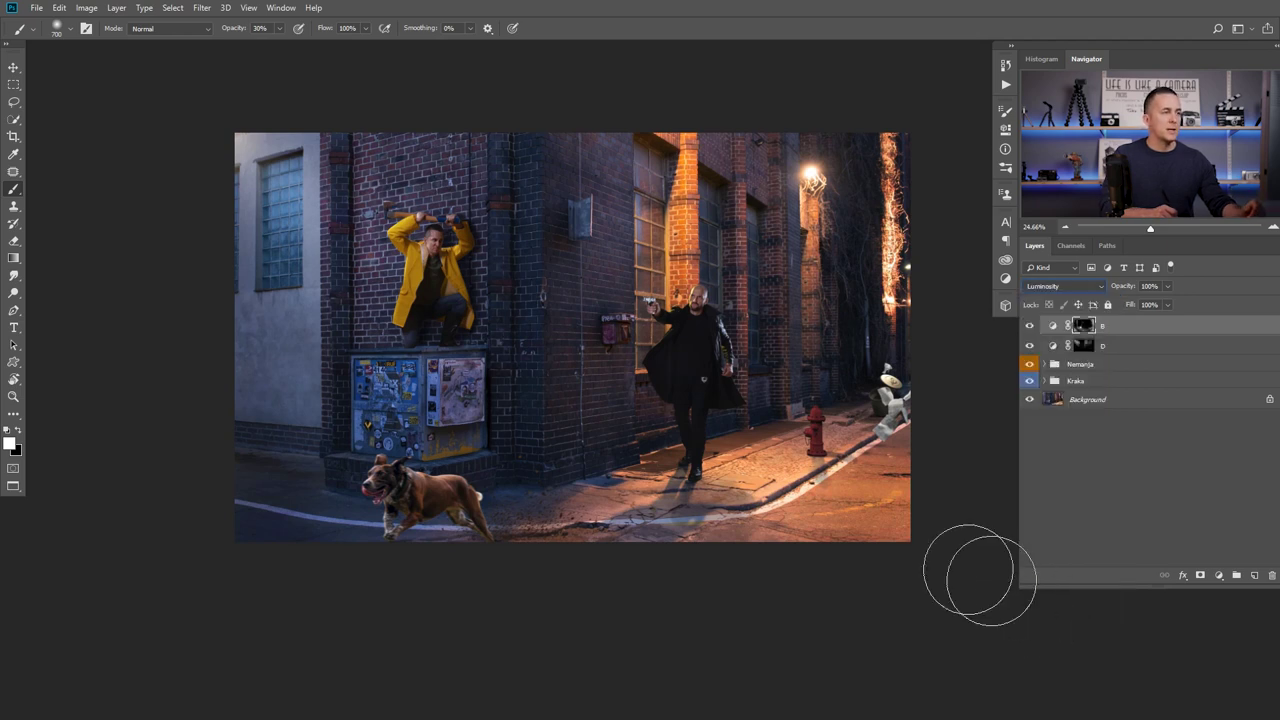
pyautogui.click(1031, 326)
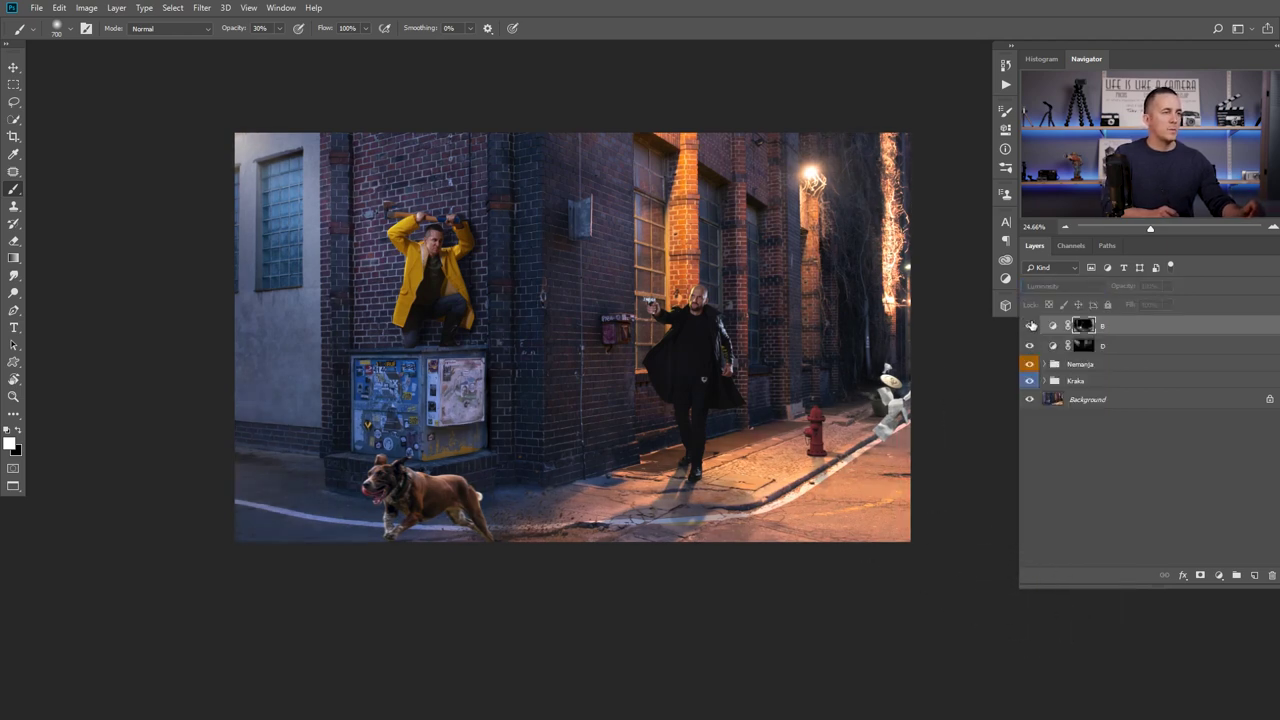
pyautogui.click(1031, 326)
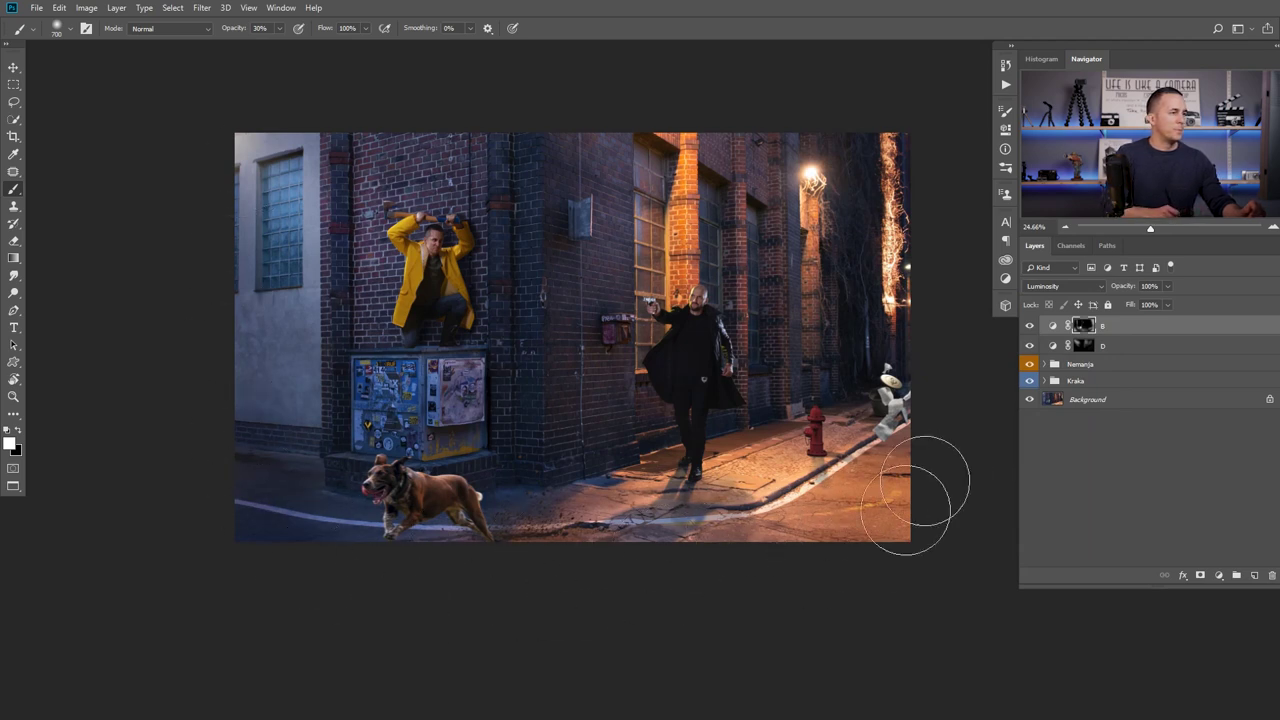
pyautogui.click(1031, 326)
pyautogui.click(1031, 327)
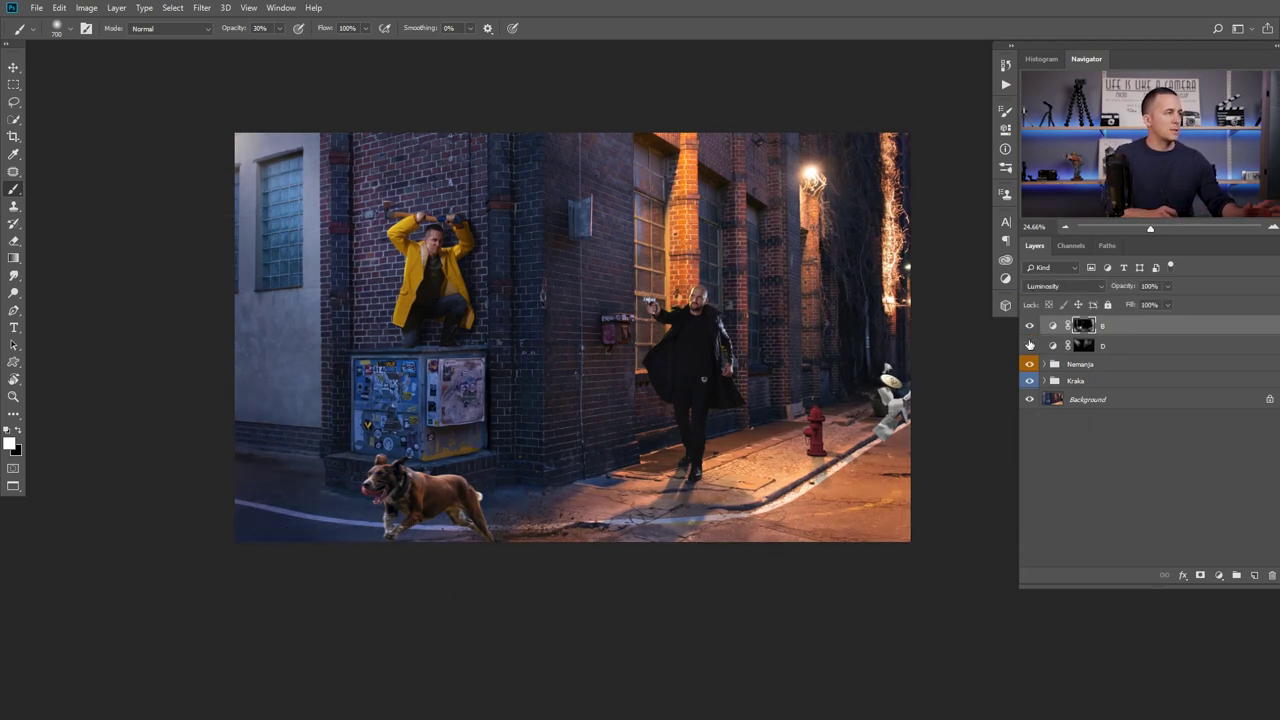
# Add a Curves adjustment above layer B and, in the Red channel, anchor the highlights and lower input 50 to output 43.
pyautogui.scroll(-2, 657, 349)
pyautogui.scroll(4, 690, 360)
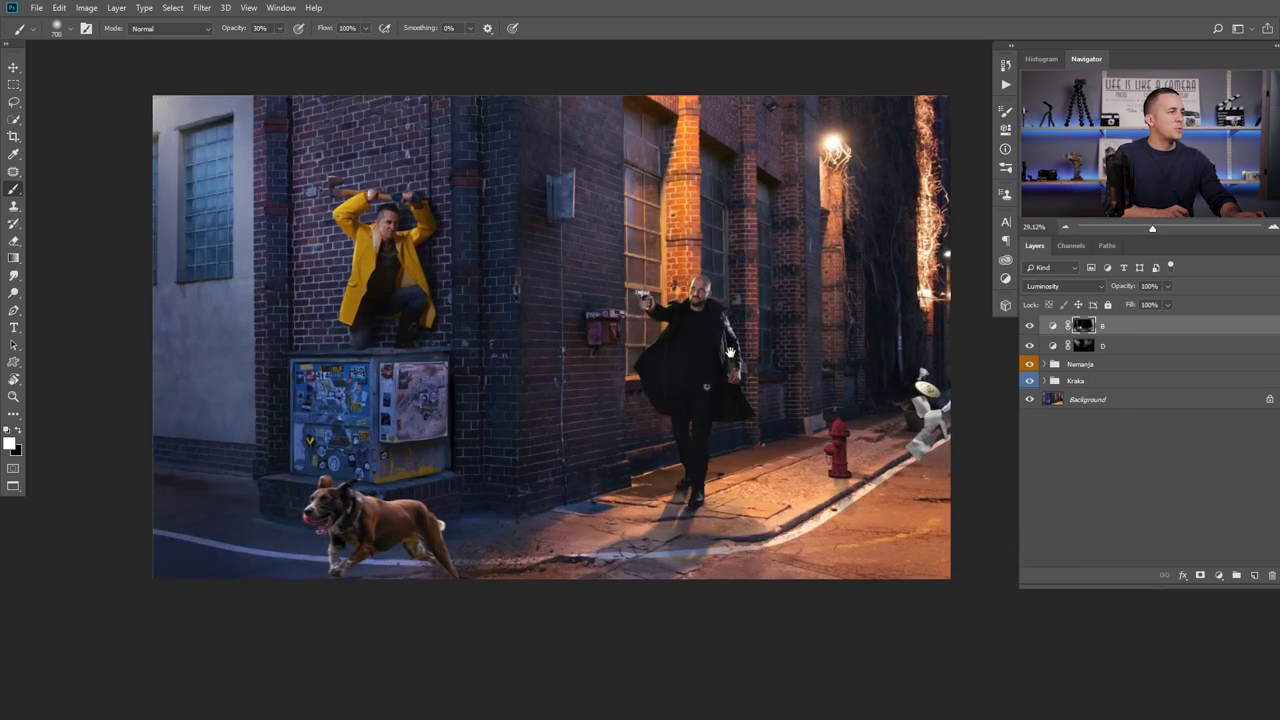
pyautogui.click(1219, 576)
pyautogui.click(1207, 406)
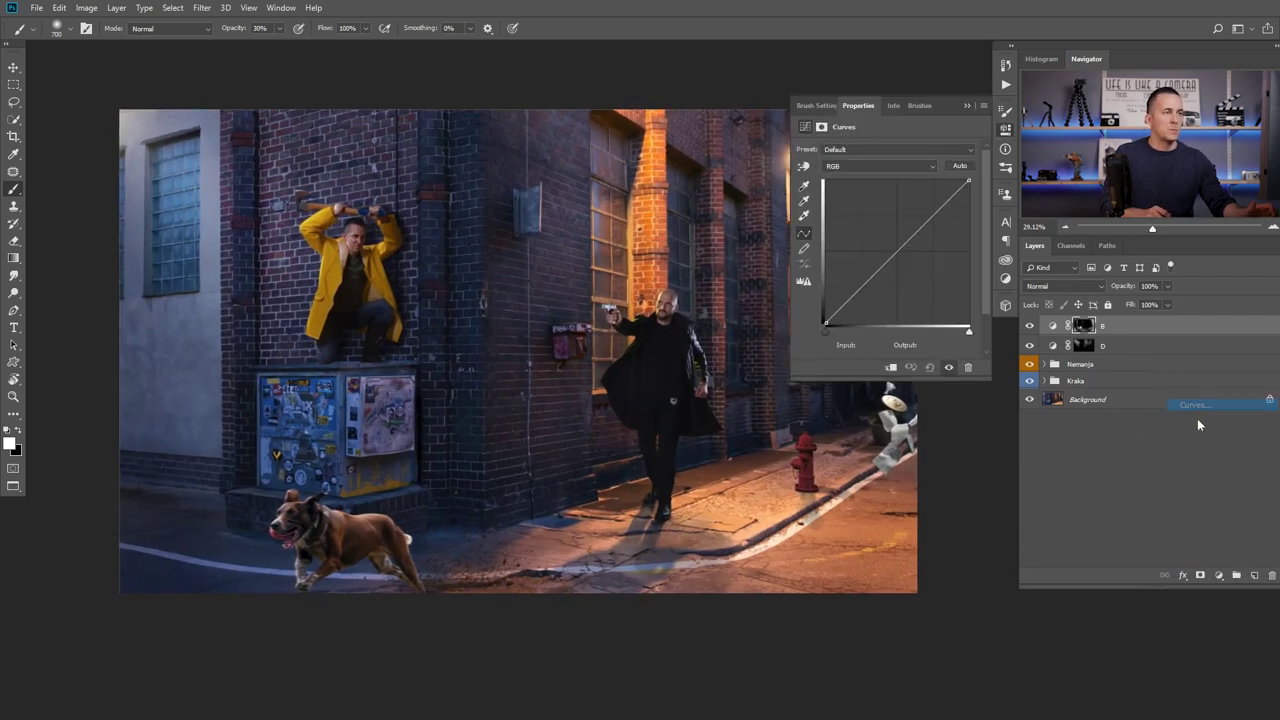
pyautogui.click(869, 168)
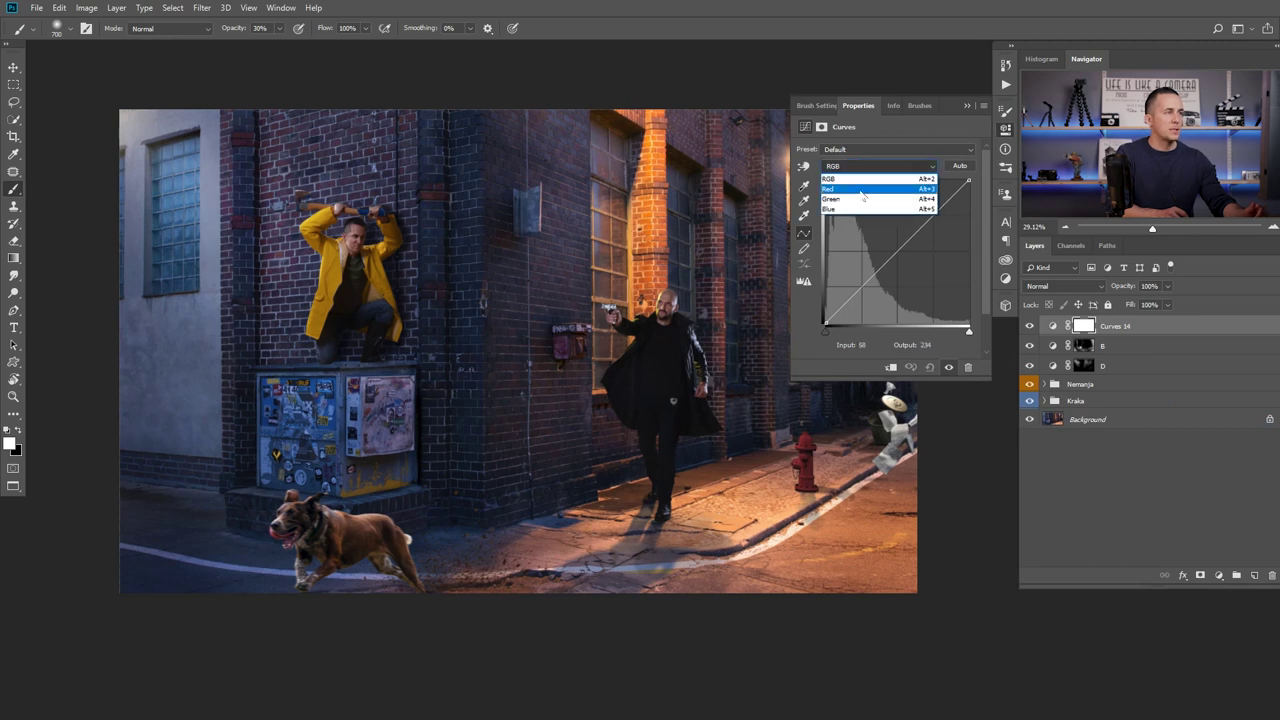
pyautogui.click(922, 182)
pyautogui.click(952, 195)
pyautogui.moveTo(864, 284); pyautogui.dragTo(853, 298)
# In the Green channel of the new Curves, anchor the highlights and lower input 52 to output 48.
pyautogui.click(878, 166)
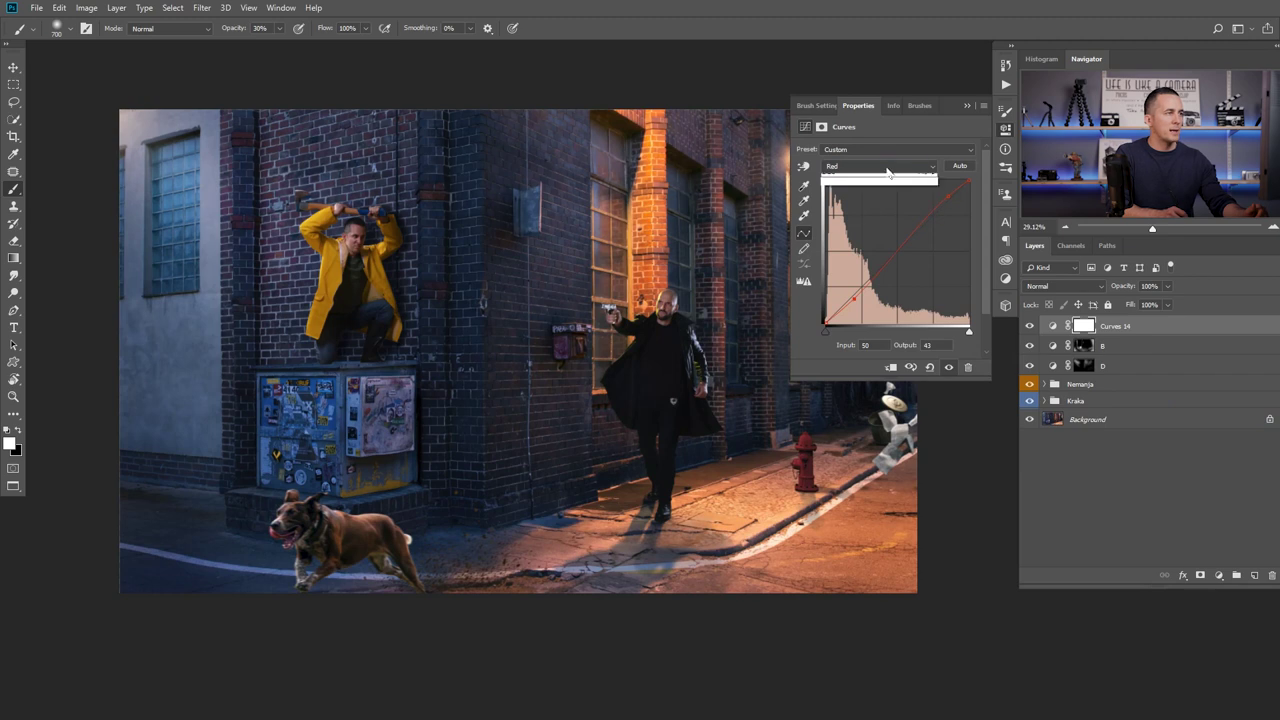
pyautogui.click(900, 196)
pyautogui.click(947, 199)
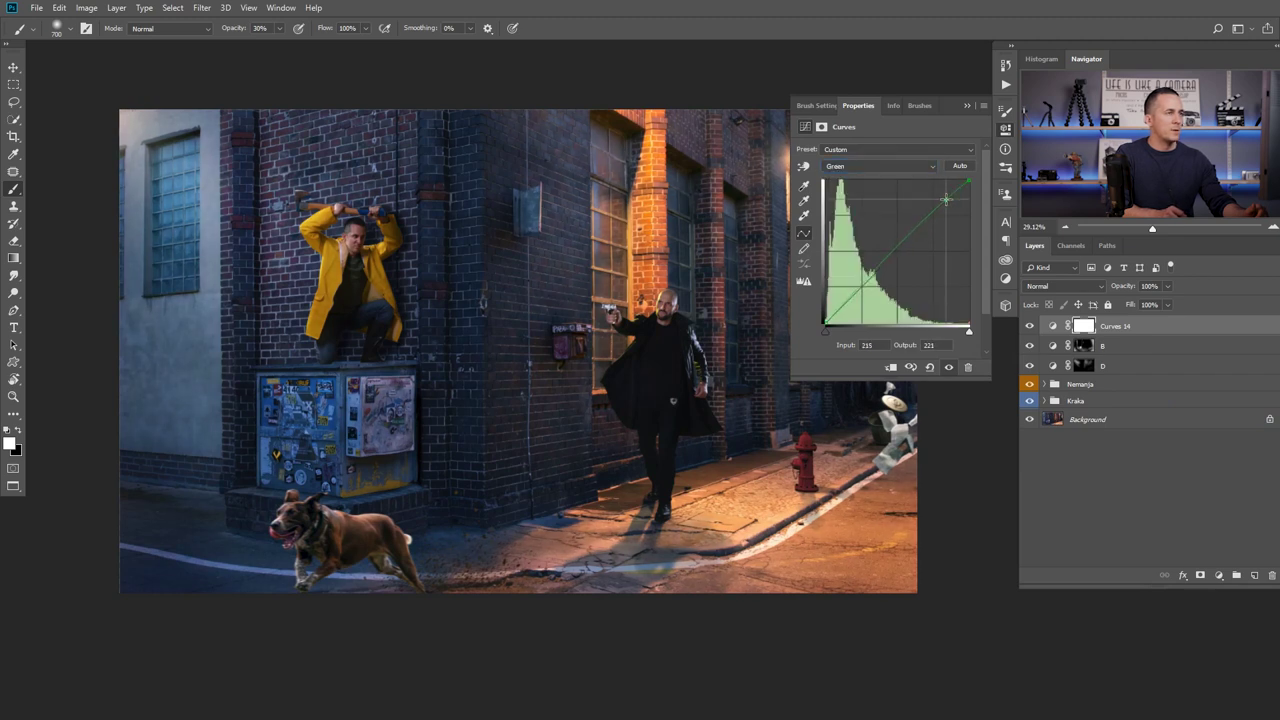
pyautogui.moveTo(864, 283); pyautogui.dragTo(857, 298)
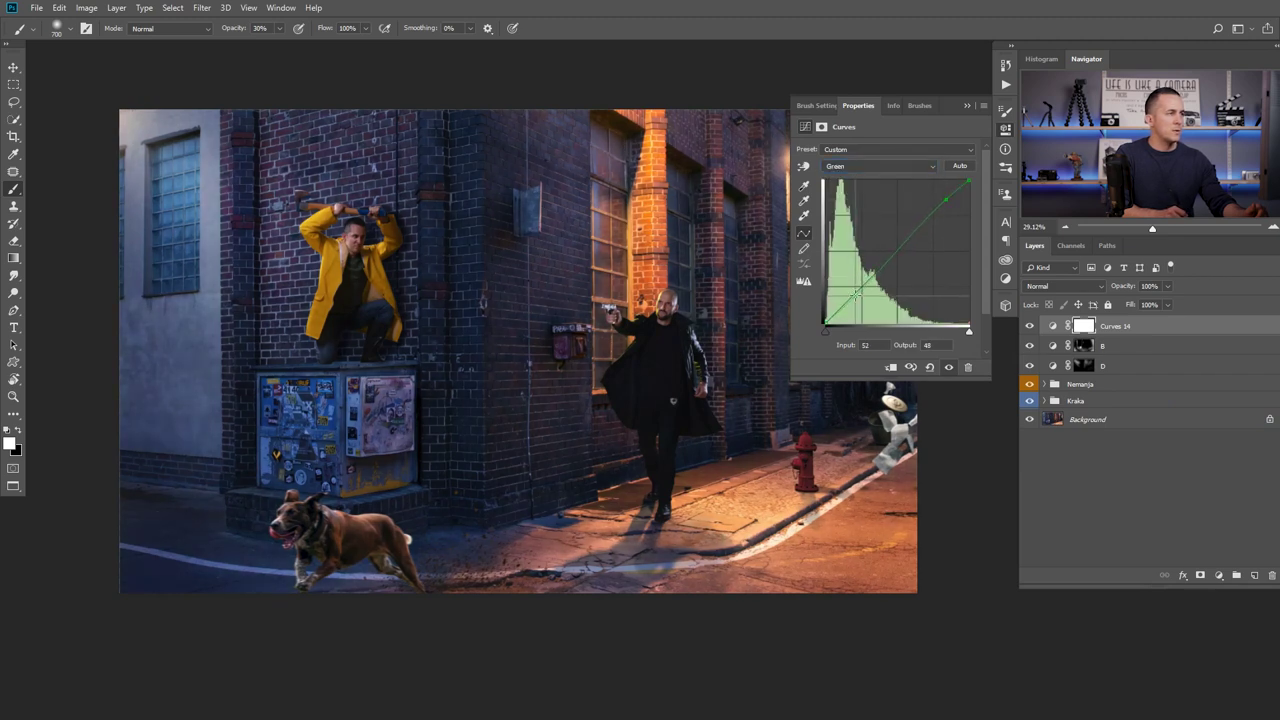
# In the Blue channel, anchor the highlights and midtones and raise the black point slightly to tint the shadows blue.
pyautogui.click(878, 166)
pyautogui.click(900, 207)
pyautogui.click(946, 205)
pyautogui.click(895, 253)
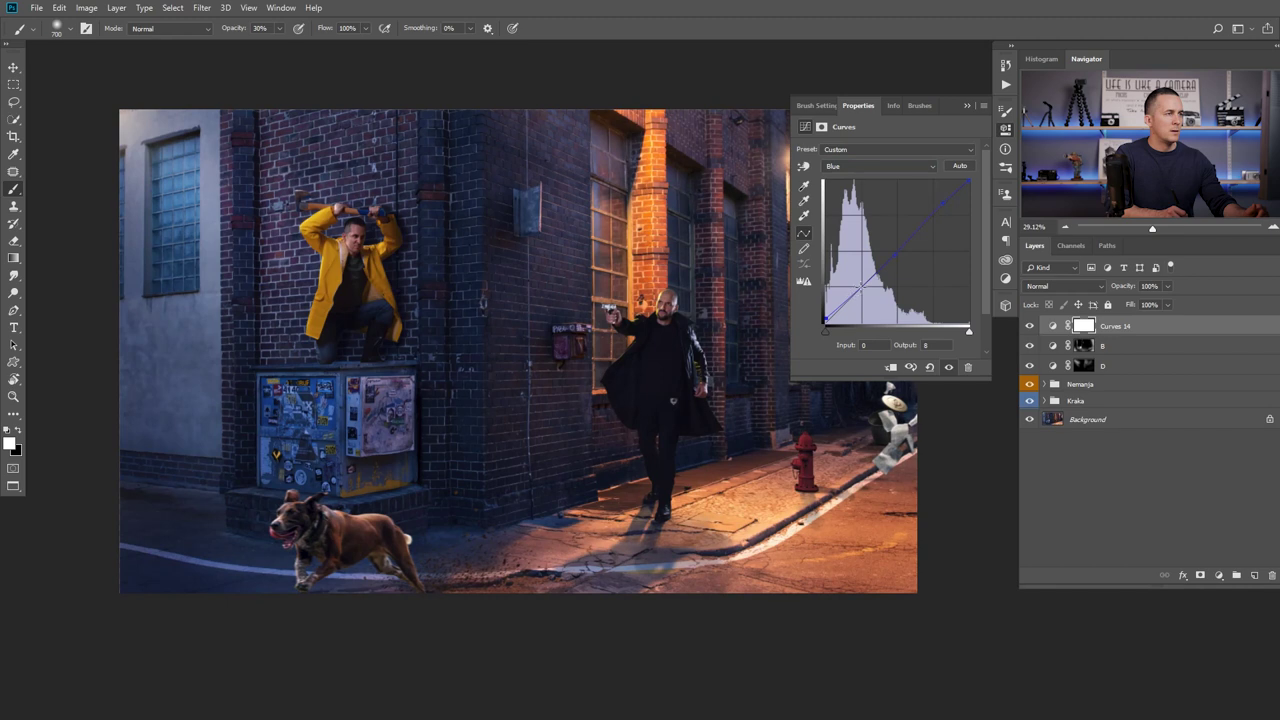
pyautogui.moveTo(823, 317); pyautogui.dragTo(822, 320)
pyautogui.click(966, 107)
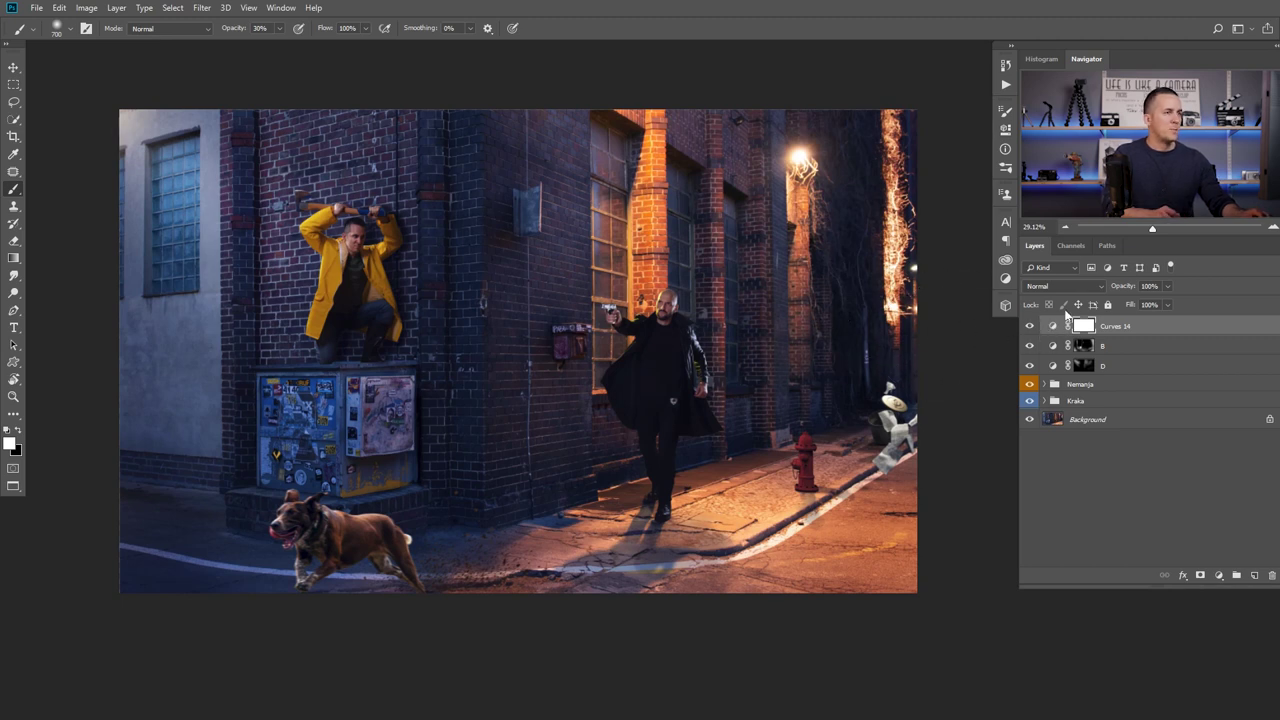
# Reopen the top Curves adjustment and refine the Green channel's shadow point to input 53, output 50.
pyautogui.doubleClick(1052, 330)
pyautogui.click(881, 167)
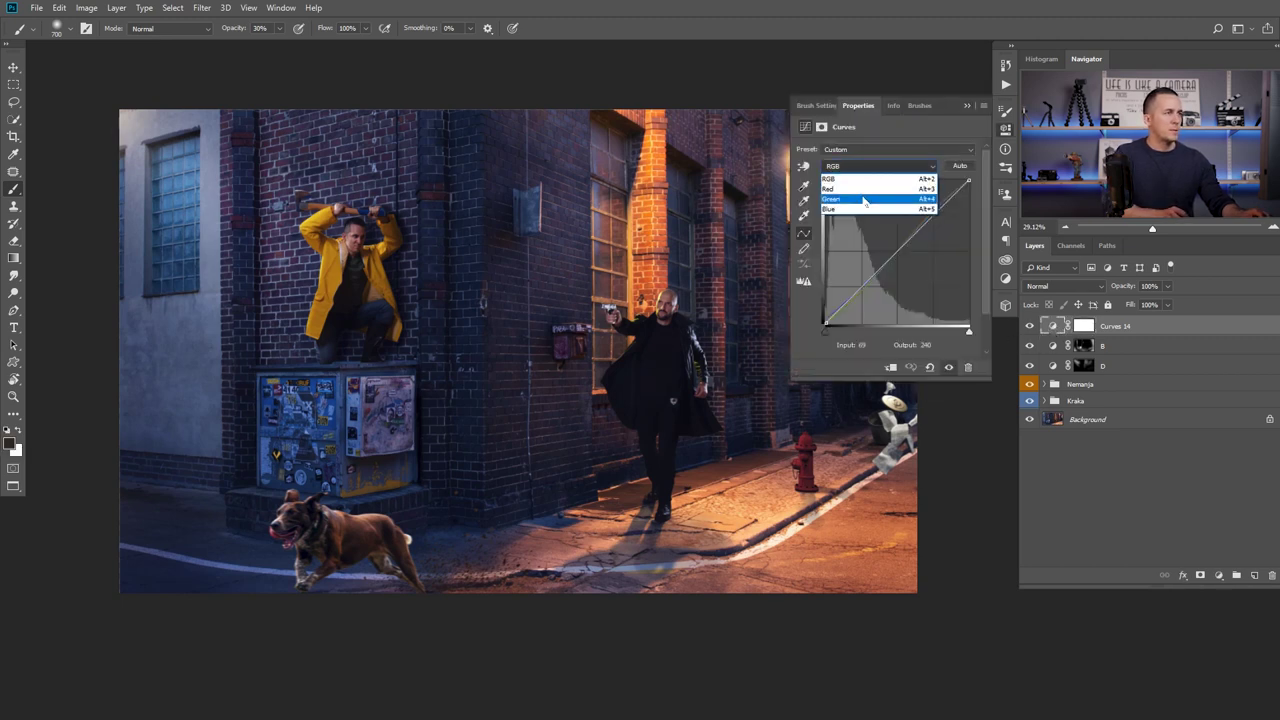
pyautogui.click(864, 200)
pyautogui.moveTo(825, 326); pyautogui.dragTo(818, 326)
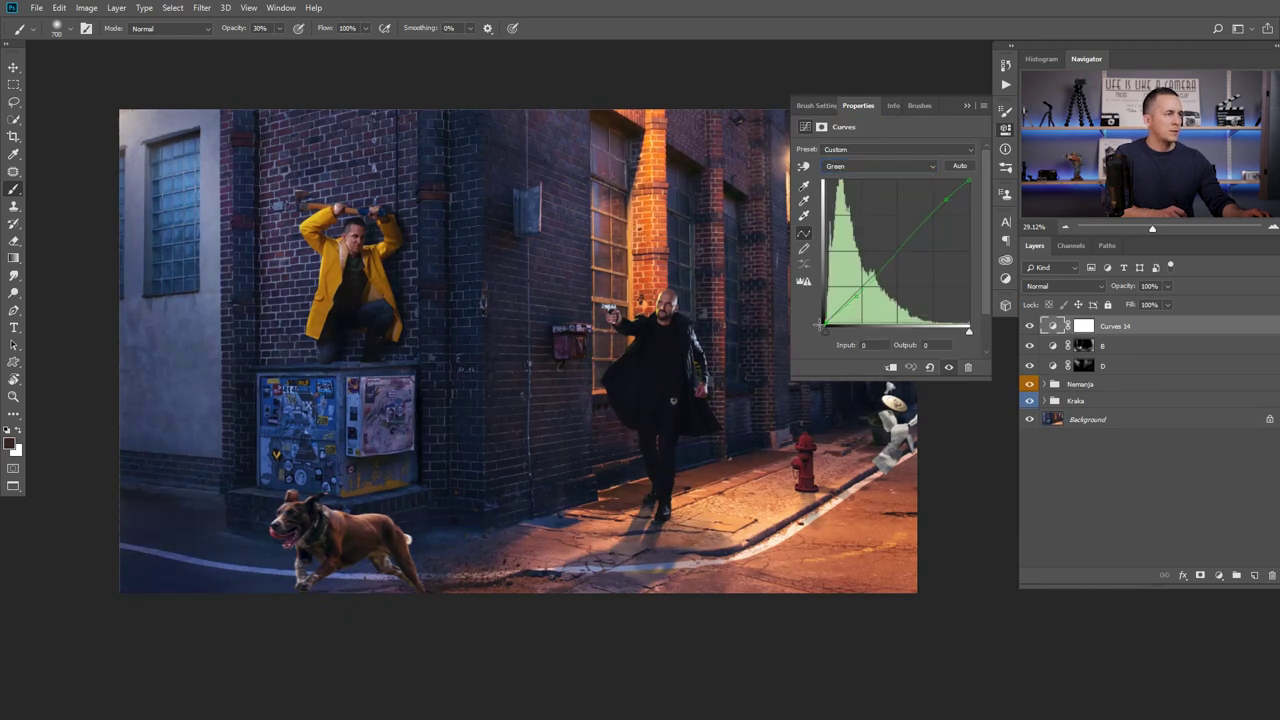
pyautogui.click(856, 297)
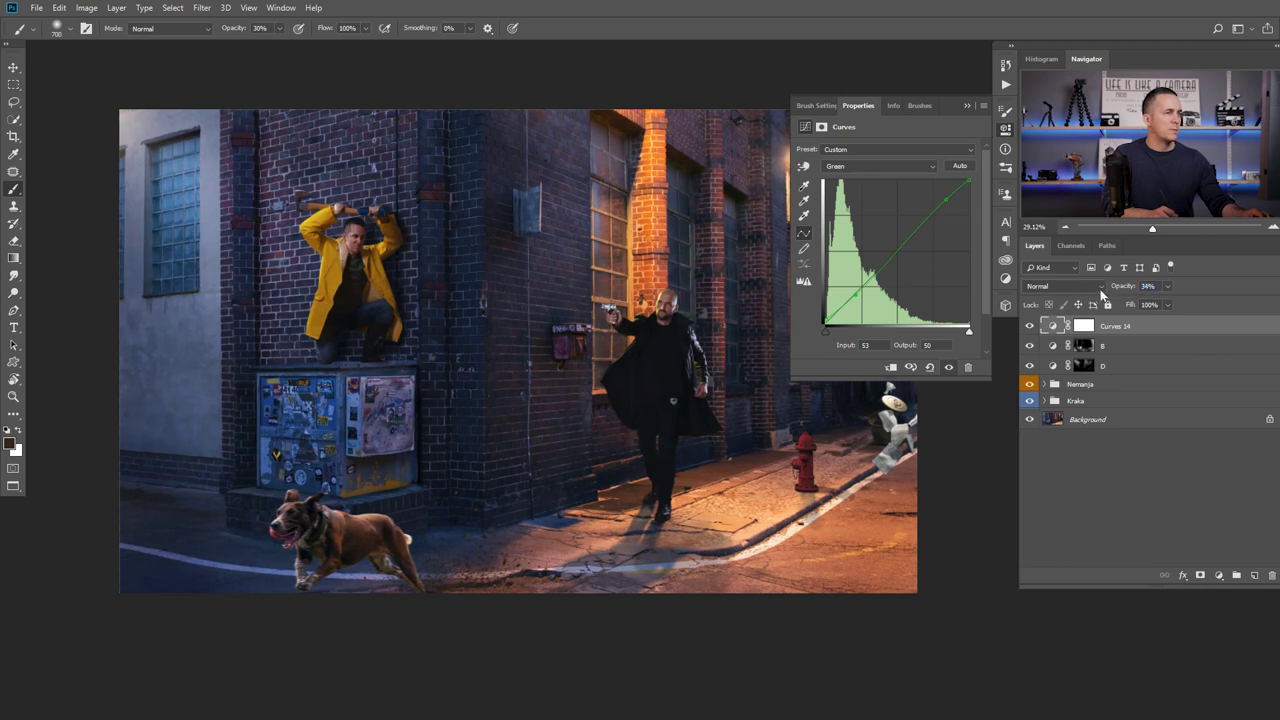
# Compare the scene with and without the top Curves adjustment to judge the colour grade.
pyautogui.click(1030, 328)
pyautogui.click(1030, 328)
pyautogui.click(1029, 327)
pyautogui.click(1028, 326)
pyautogui.click(966, 105)
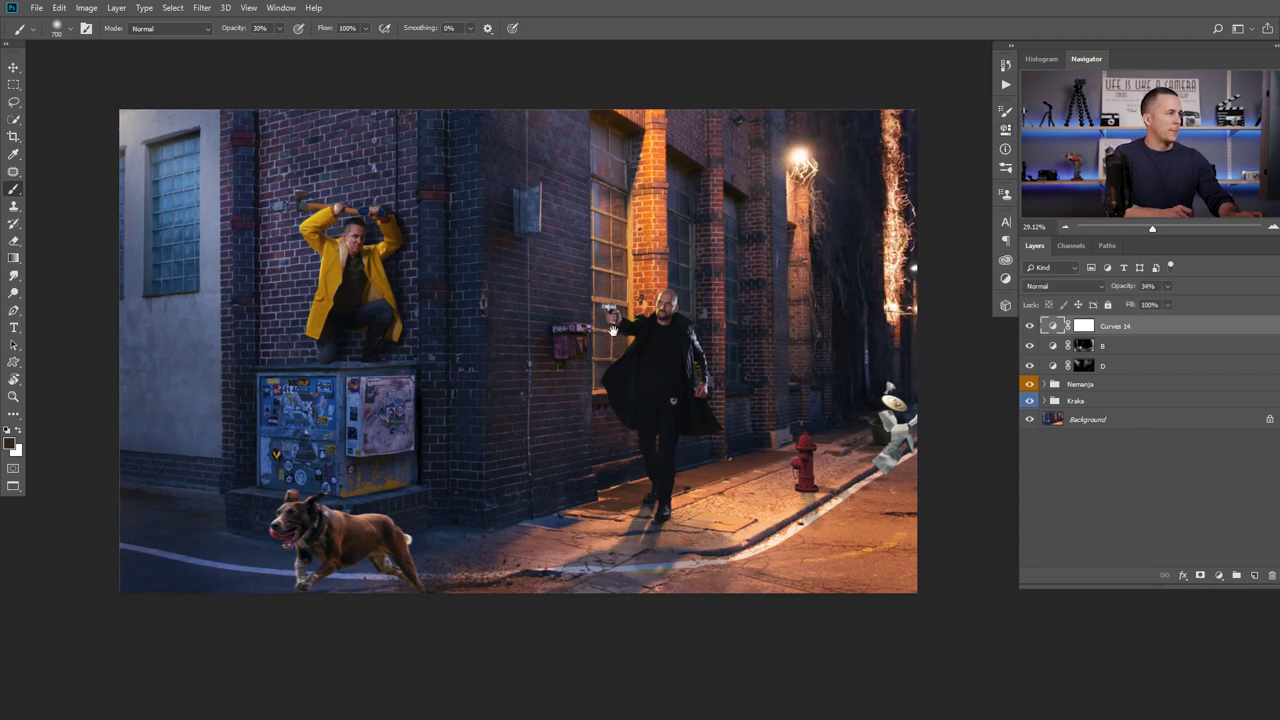
pyautogui.click(1029, 327)
pyautogui.click(1030, 327)
pyautogui.click(1030, 327)
pyautogui.click(1030, 327)
pyautogui.click(1030, 327)
pyautogui.click(1030, 327)
pyautogui.click(1030, 327)
pyautogui.click(1030, 327)
pyautogui.click(1030, 328)
pyautogui.click(1030, 328)
pyautogui.click(1030, 328)
pyautogui.click(1030, 328)
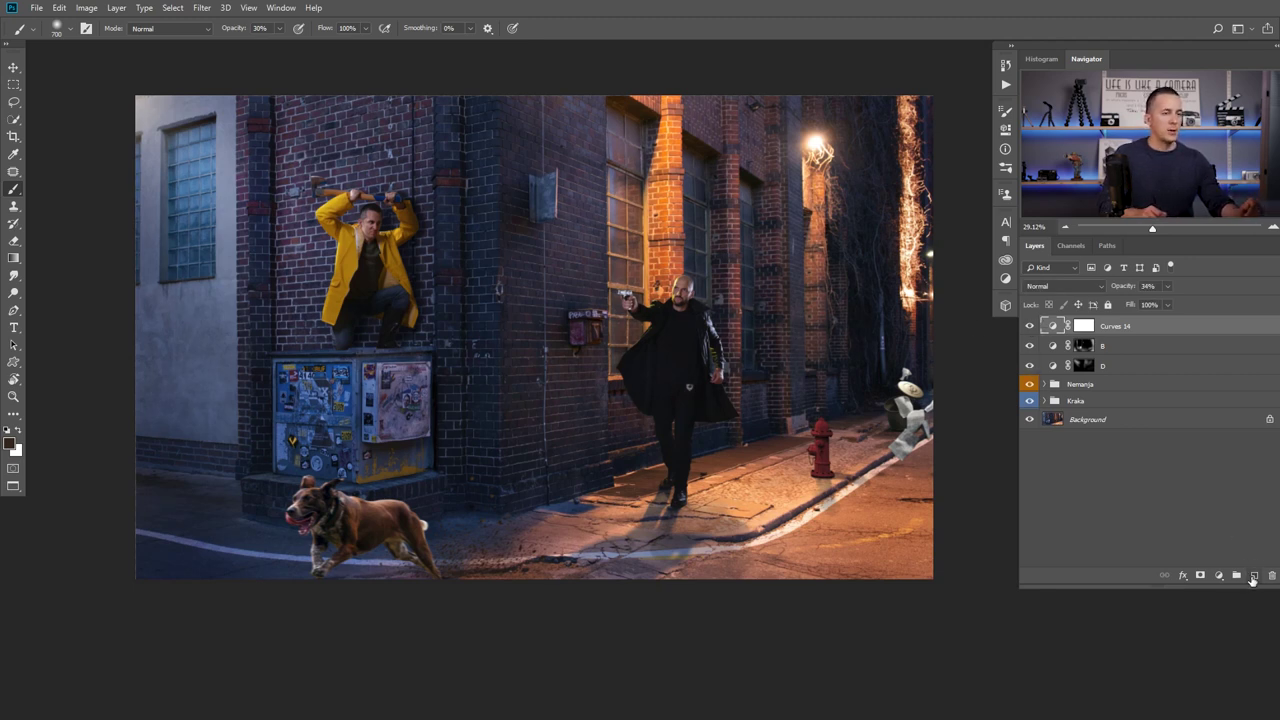
# Add a new top layer named "Dust" and make white the painting colour.
pyautogui.click(1253, 576)
pyautogui.doubleClick(1078, 326)
pyautogui.write('Dust')
pyautogui.press('Return')
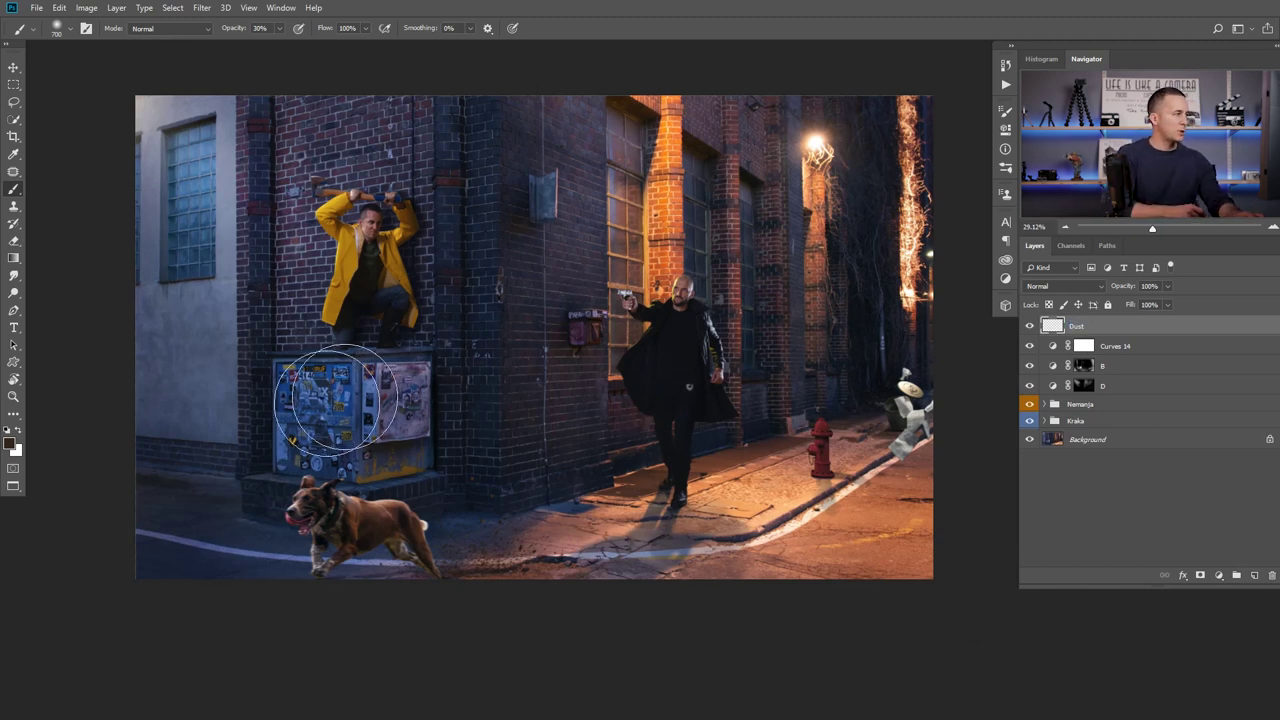
pyautogui.press('x')
# Paint faint white haze along the street on the Dust layer with a large soft brush in Normal mode at 30% opacity.
pyautogui.moveTo(380, 394)
pyautogui.mouseDown()
pyautogui.moveTo(385, 460)
pyautogui.moveTo(485, 480)
pyautogui.moveTo(712, 482)
pyautogui.mouseUp()
pyautogui.hotkey('ctrl', 'z')
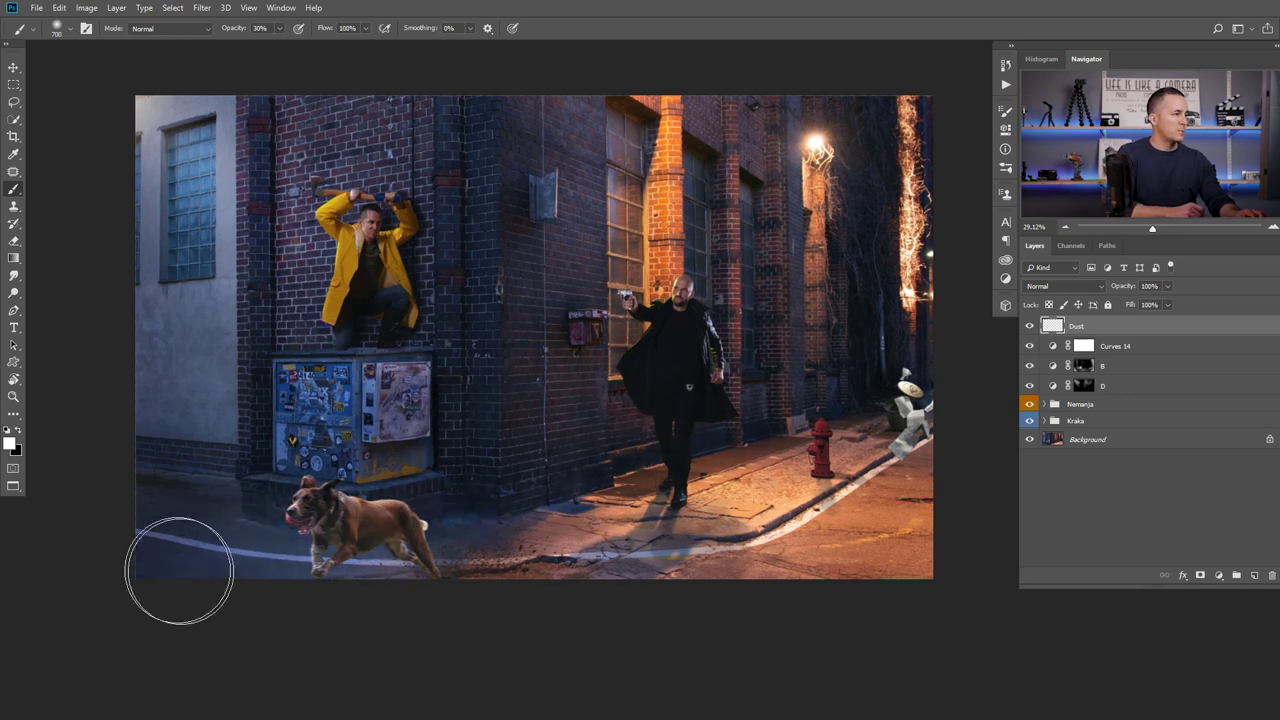
pyautogui.moveTo(587, 517)
pyautogui.mouseDown()
pyautogui.moveTo(704, 531)
pyautogui.moveTo(624, 528)
pyautogui.moveTo(720, 545)
pyautogui.mouseUp()
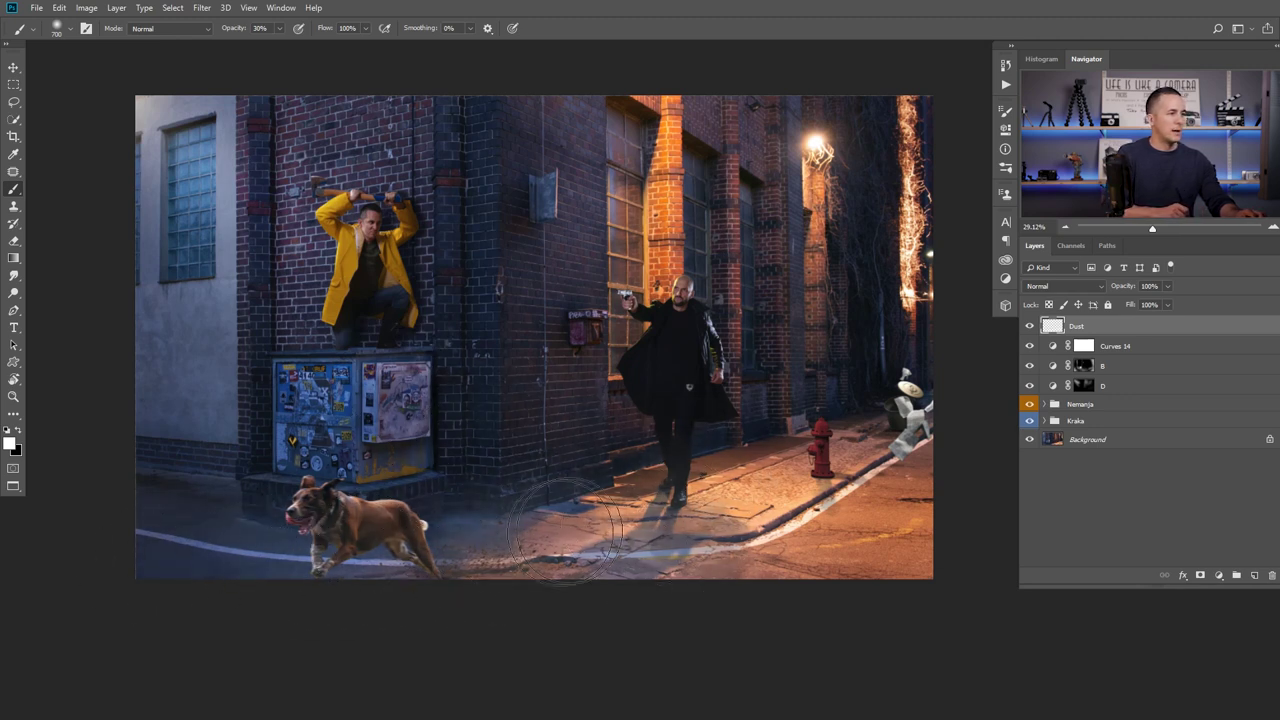
pyautogui.moveTo(965, 453)
pyautogui.mouseDown()
pyautogui.moveTo(900, 450)
pyautogui.moveTo(840, 482)
pyautogui.moveTo(865, 488)
pyautogui.moveTo(905, 553)
pyautogui.moveTo(655, 508)
pyautogui.moveTo(798, 492)
pyautogui.moveTo(978, 406)
pyautogui.moveTo(815, 497)
pyautogui.mouseUp()
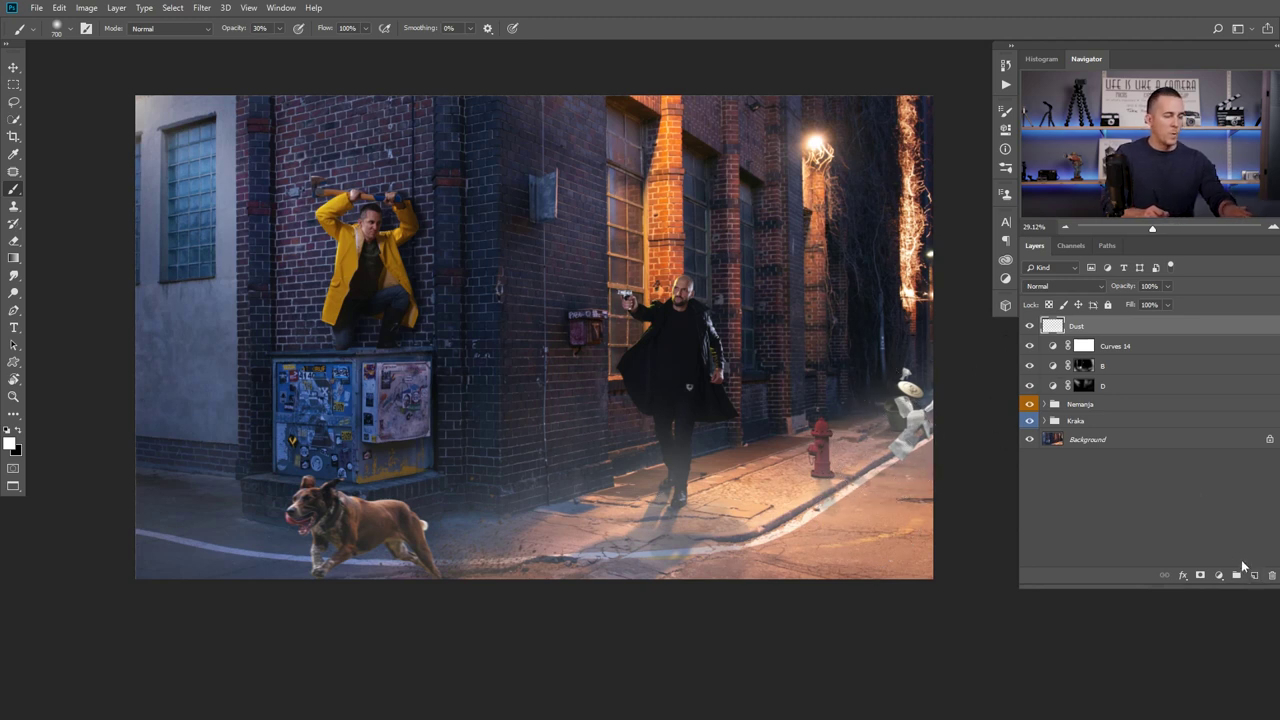
# Duplicate the Dust layer, hide the copy, and clear the painted haze from the original Dust layer.
pyautogui.hotkey('ctrl', 'j')
pyautogui.click(1029, 326)
pyautogui.click(1060, 346)
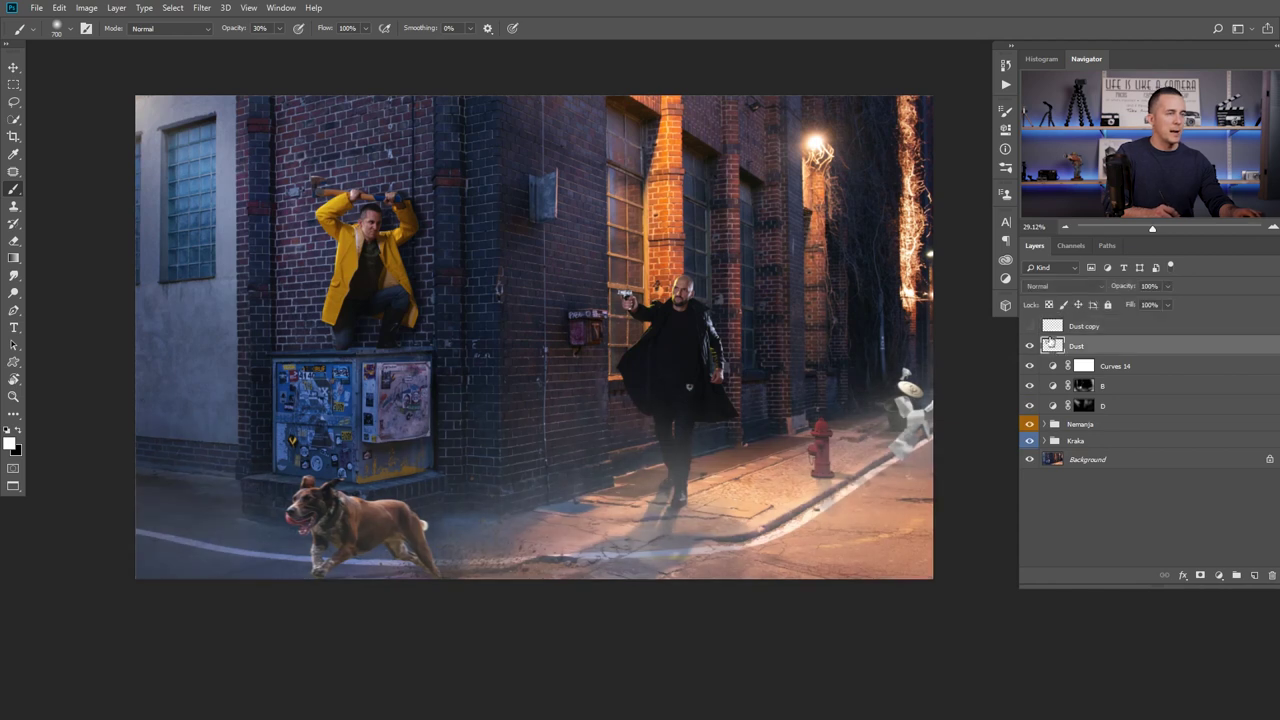
pyautogui.hotkey('ctrl', 'a')
pyautogui.hotkey('ctrl', 'd')
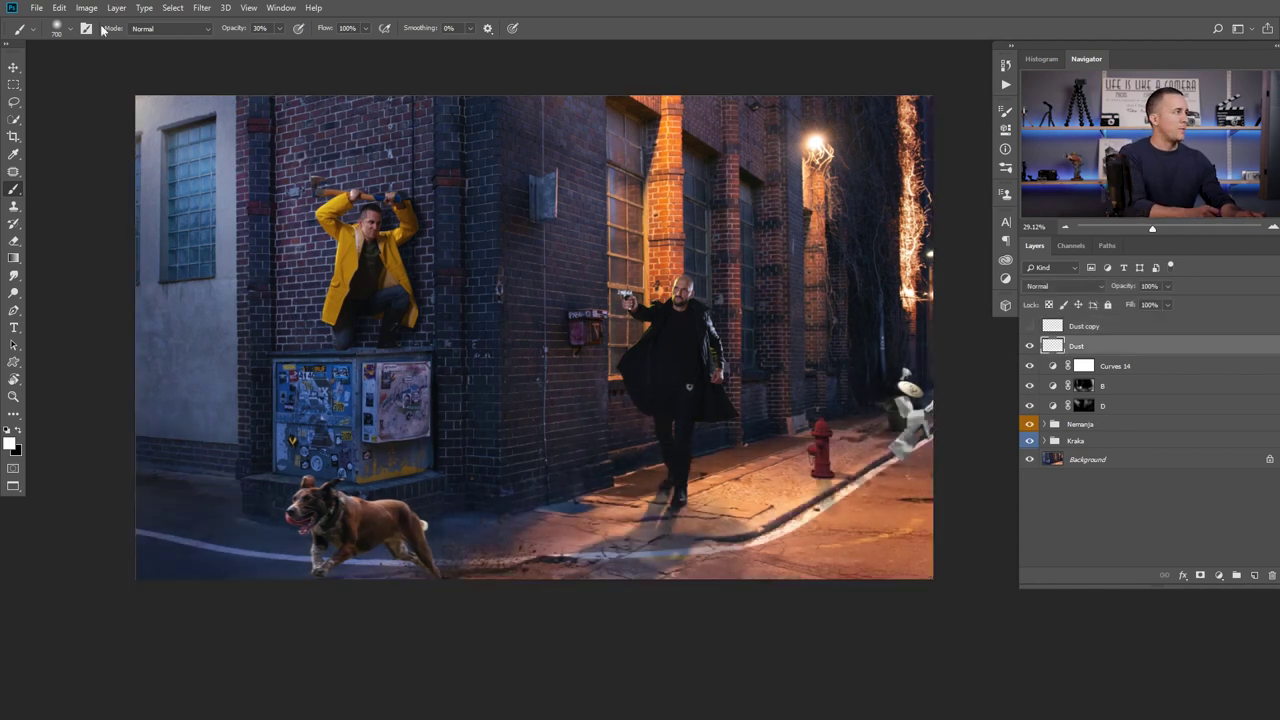
# Set the brush mode to Dissolve and paint white speckled dust across the street on the Dust layer.
pyautogui.click(148, 27)
pyautogui.click(182, 54)
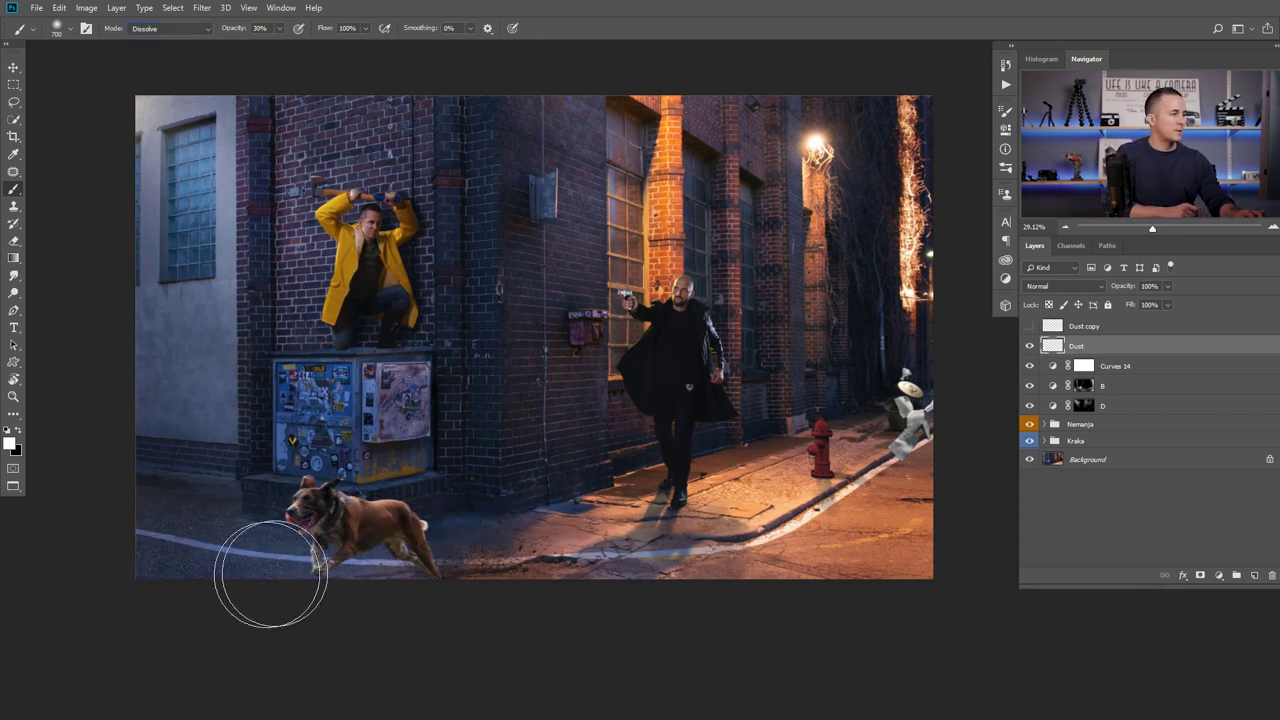
pyautogui.moveTo(529, 510)
pyautogui.mouseDown()
pyautogui.moveTo(598, 479)
pyautogui.moveTo(609, 530)
pyautogui.moveTo(710, 565)
pyautogui.moveTo(643, 528)
pyautogui.moveTo(719, 532)
pyautogui.moveTo(892, 501)
pyautogui.moveTo(827, 472)
pyautogui.moveTo(878, 455)
pyautogui.mouseUp()
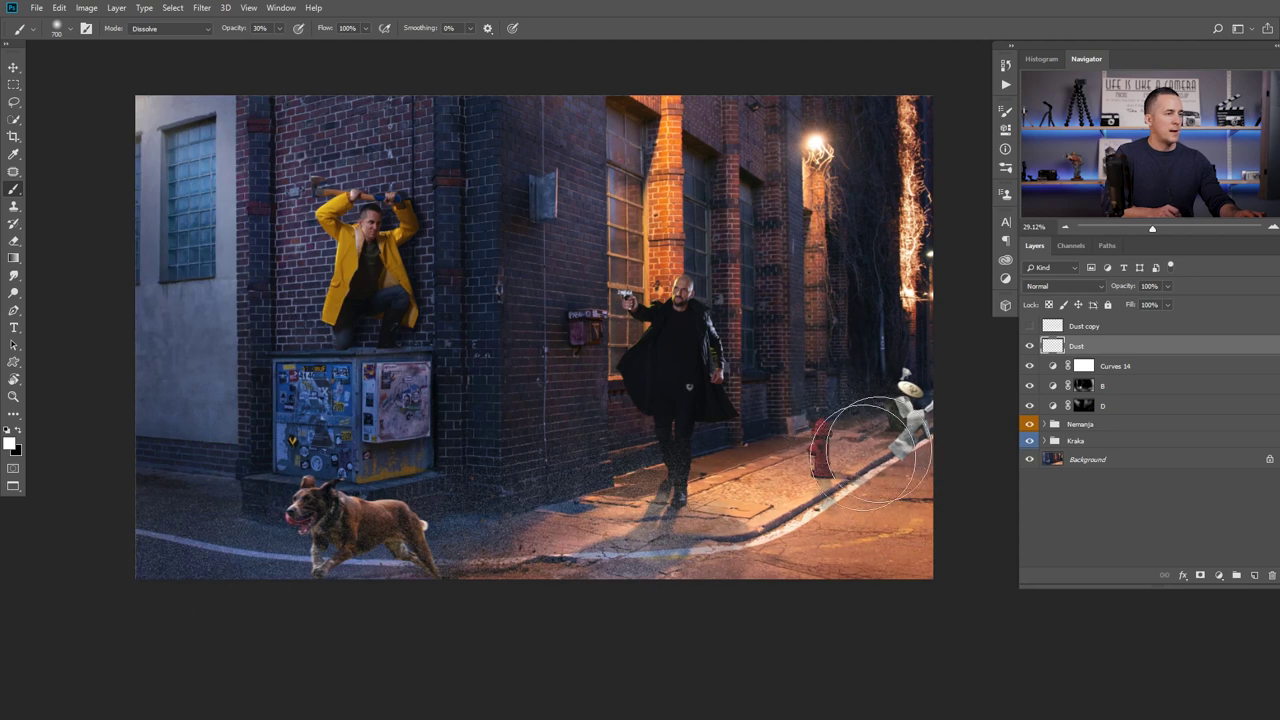
pyautogui.hotkey('ctrl', 'z')
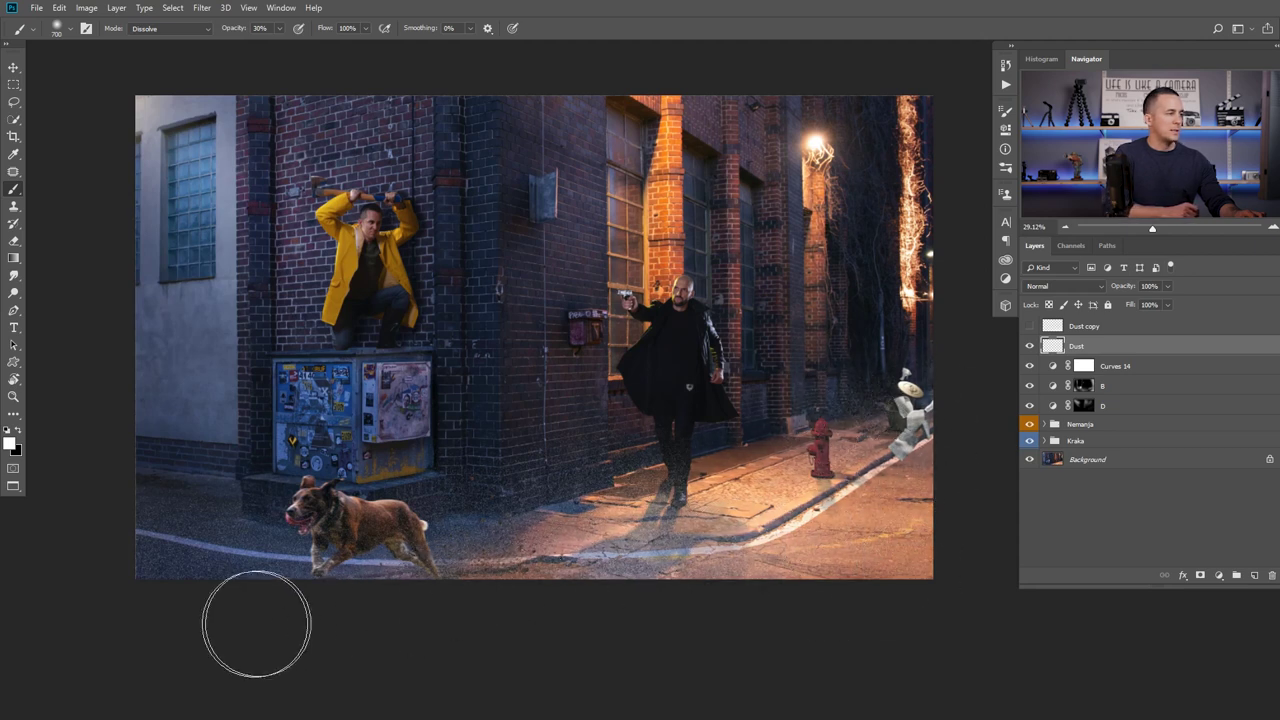
pyautogui.moveTo(525, 550)
pyautogui.mouseDown()
pyautogui.moveTo(591, 437)
pyautogui.moveTo(660, 470)
pyautogui.mouseUp()
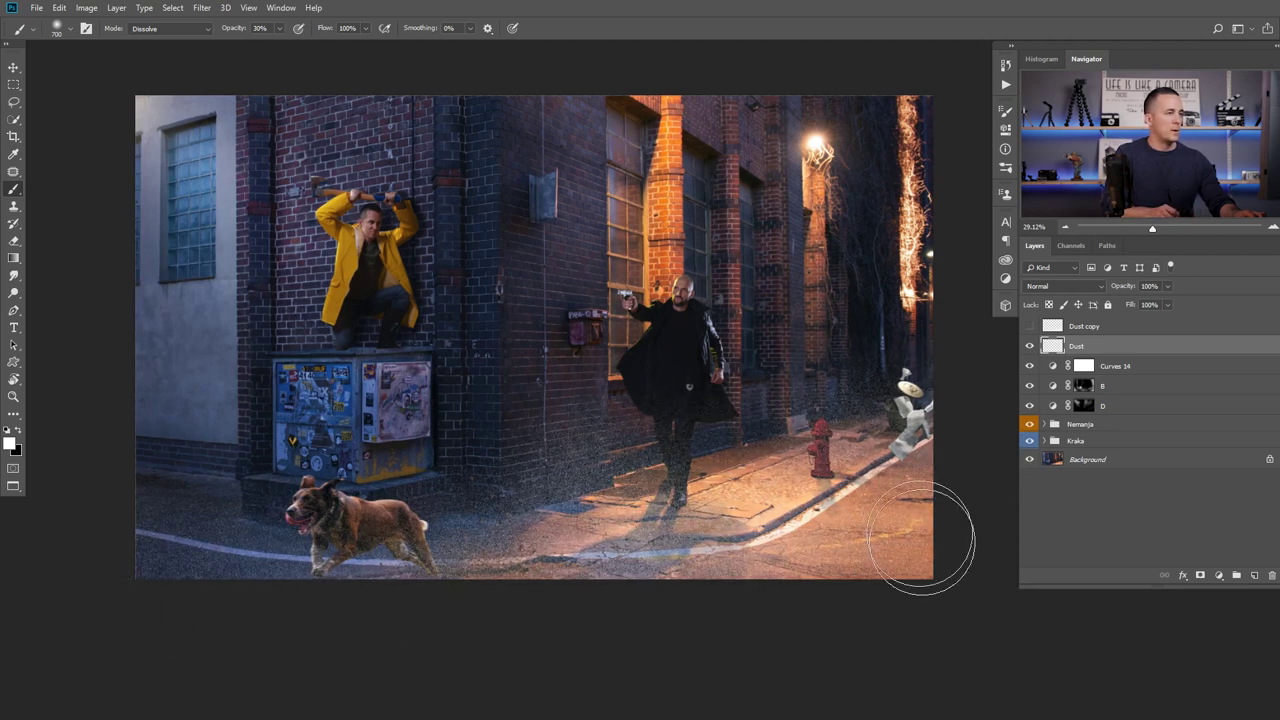
# Apply a Gaussian Blur with a radius of 27.7 pixels to the speckled dust and return to the Brush tool.
pyautogui.click(201, 7)
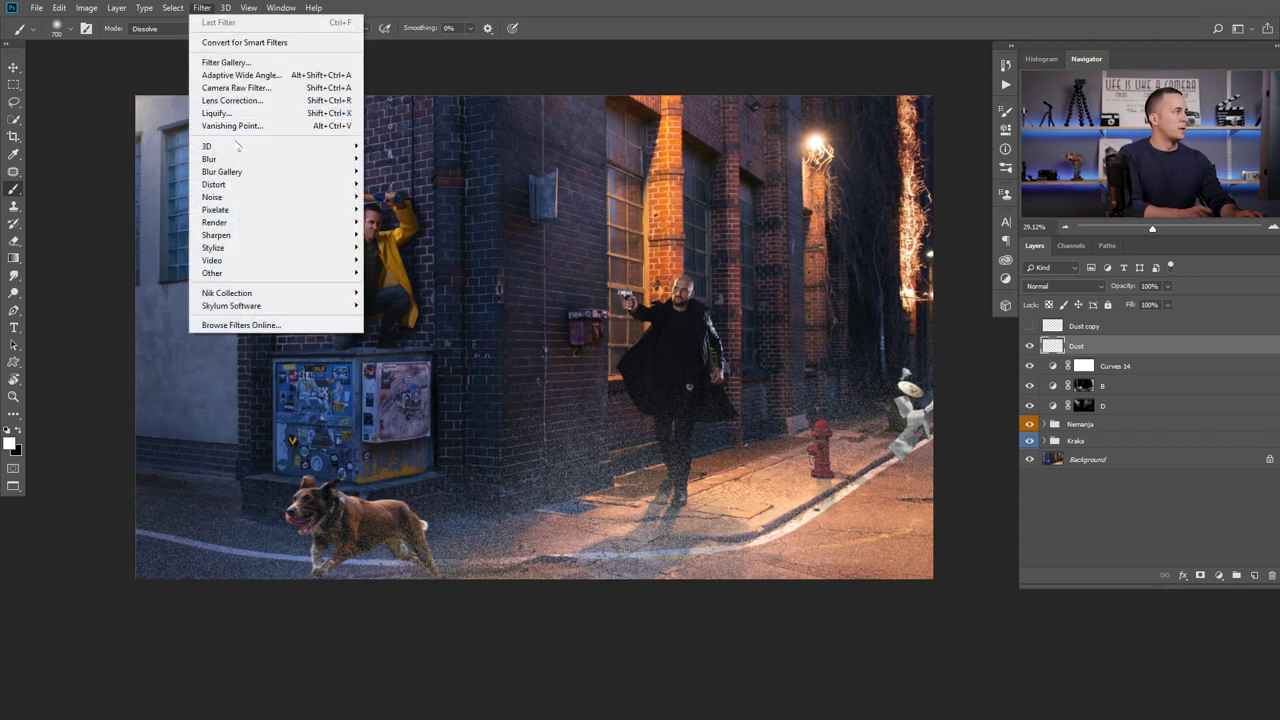
pyautogui.moveTo(290, 163)
pyautogui.click(399, 209)
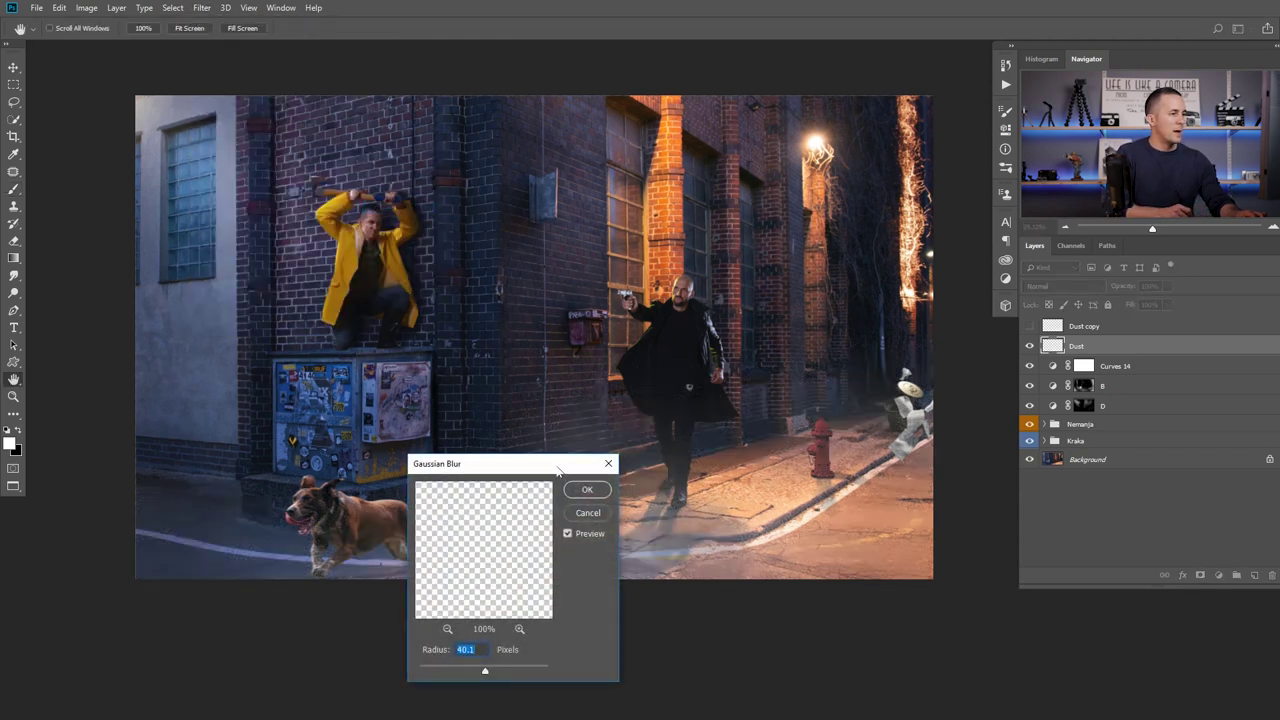
pyautogui.moveTo(557, 468); pyautogui.dragTo(1084, 330)
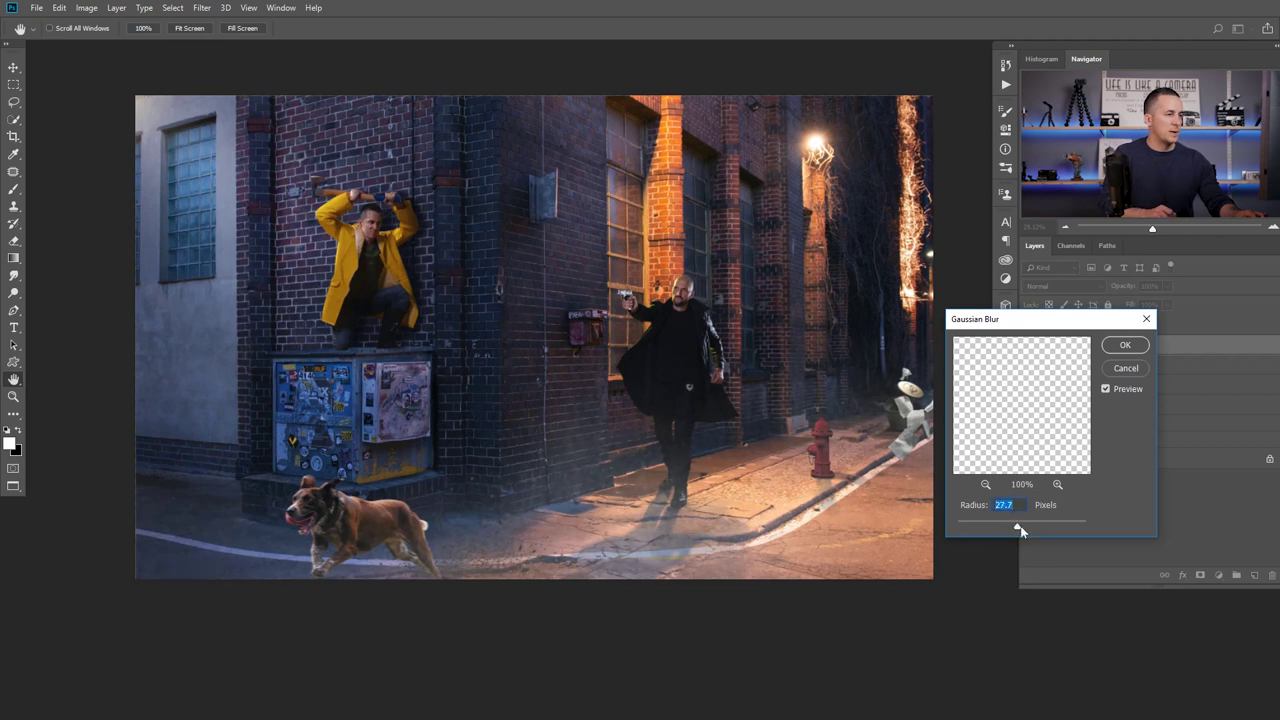
pyautogui.click(1124, 345)
pyautogui.press('b')
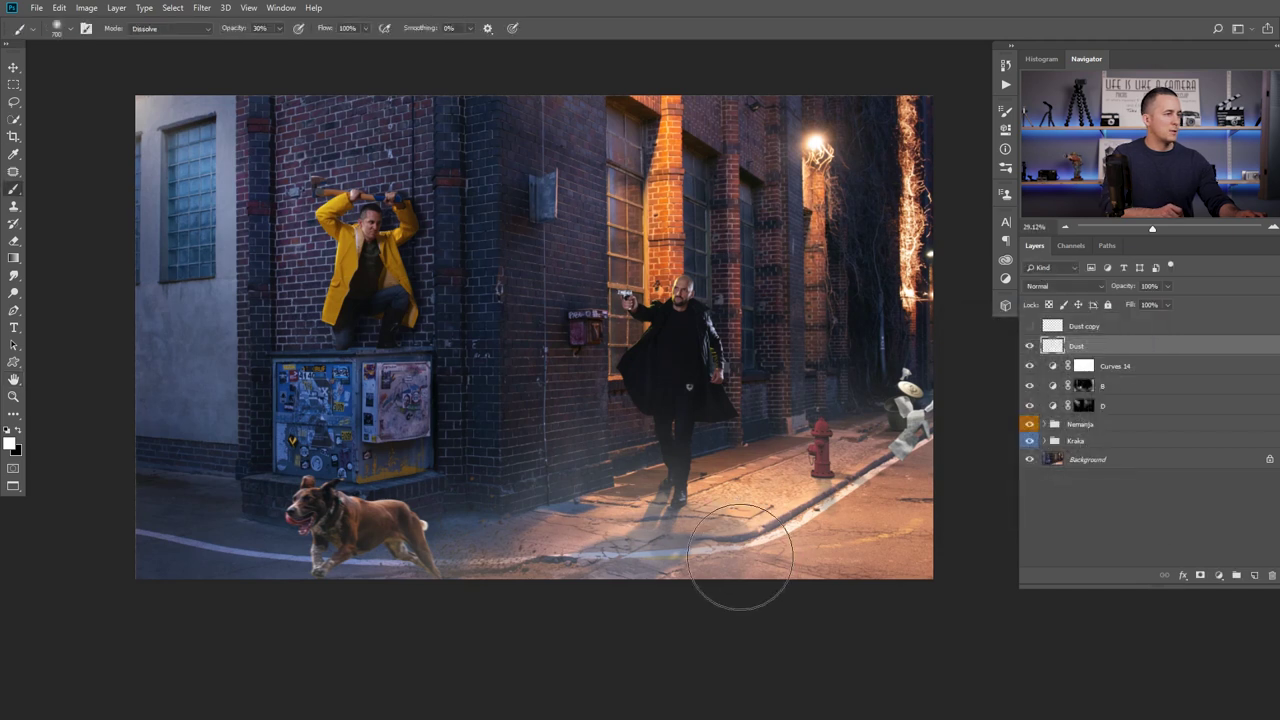
# Compare the Dust layer with its hidden copy, delete the copy, and set the Dust layer's opacity to 70%.
pyautogui.click(1029, 345)
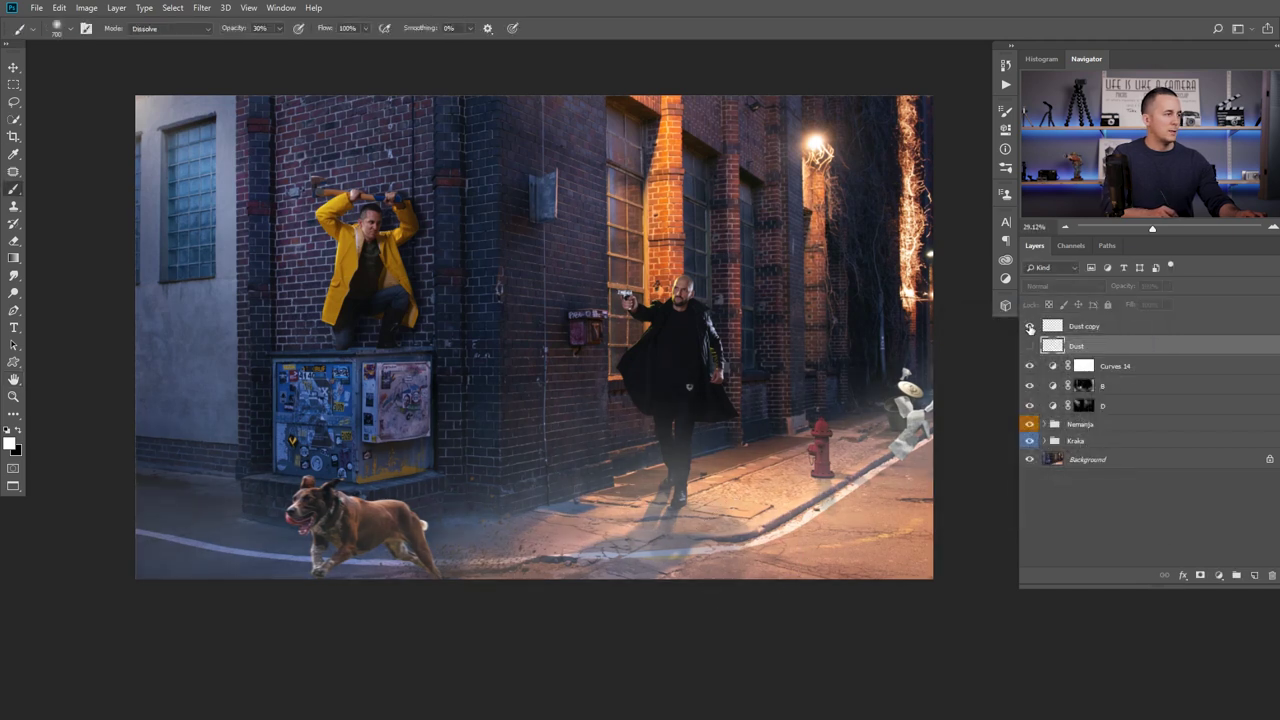
pyautogui.click(1030, 346)
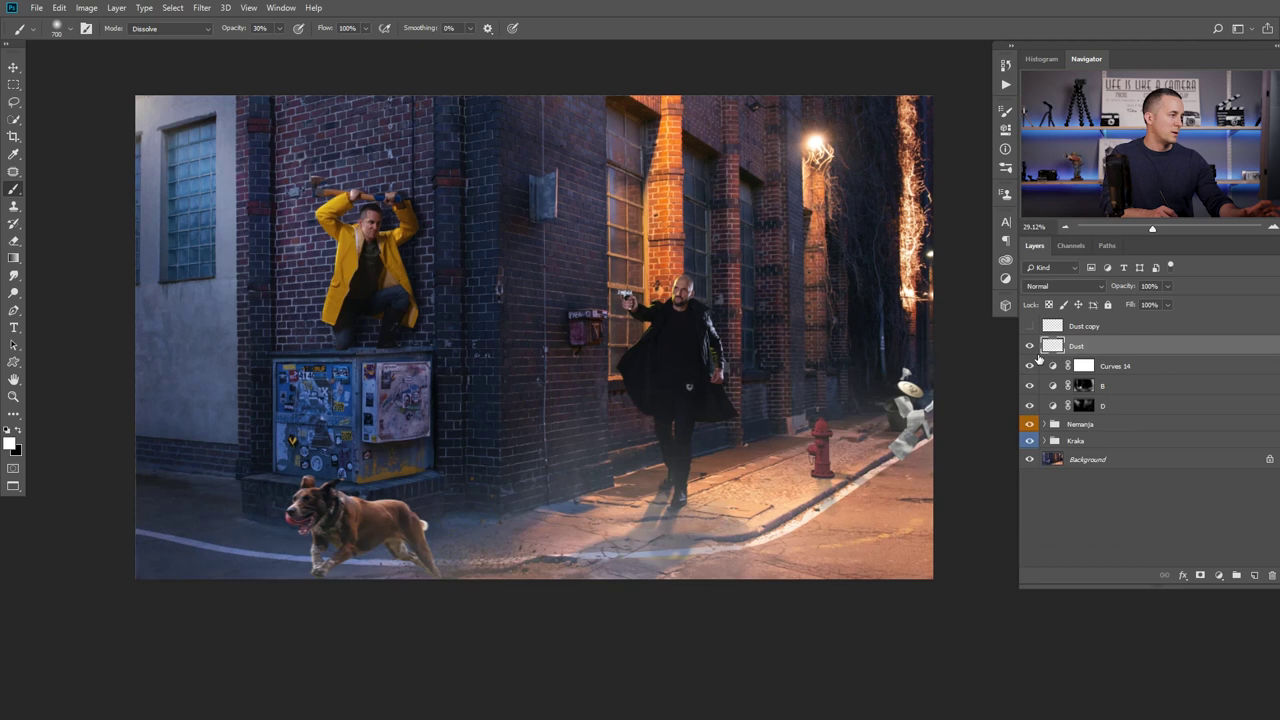
pyautogui.click(1050, 328)
pyautogui.press('Delete')
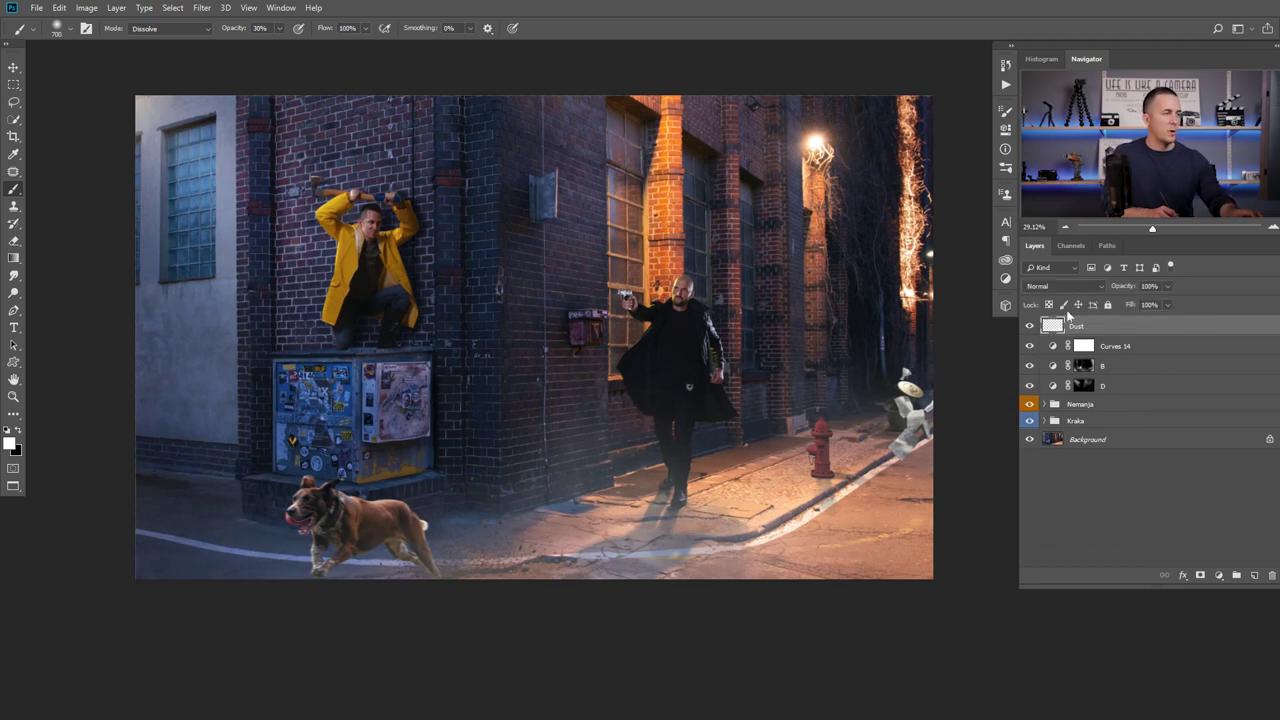
pyautogui.click(1030, 328)
pyautogui.click(1030, 328)
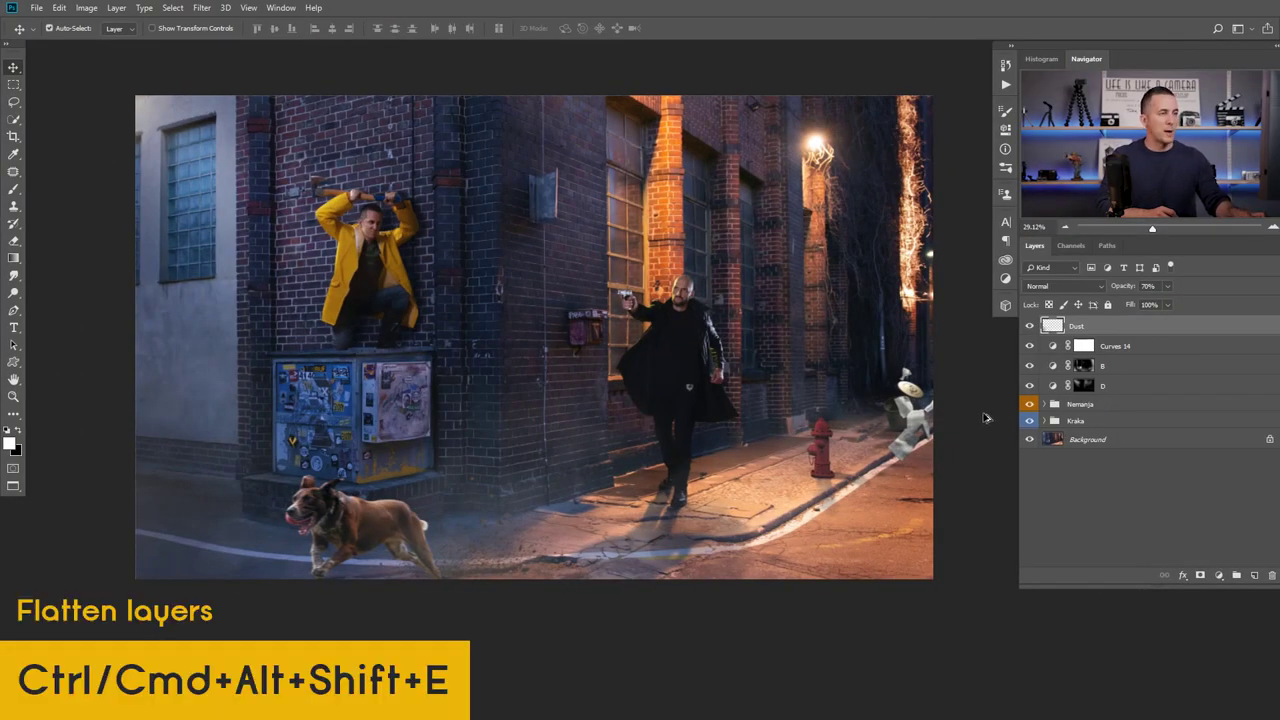
# Stamp all visible layers into a new top layer and set Saturation -24 and Vibrance +2 in the Camera Raw Filter.
pyautogui.hotkey('ctrl', 'alt', 'shift', 'e')
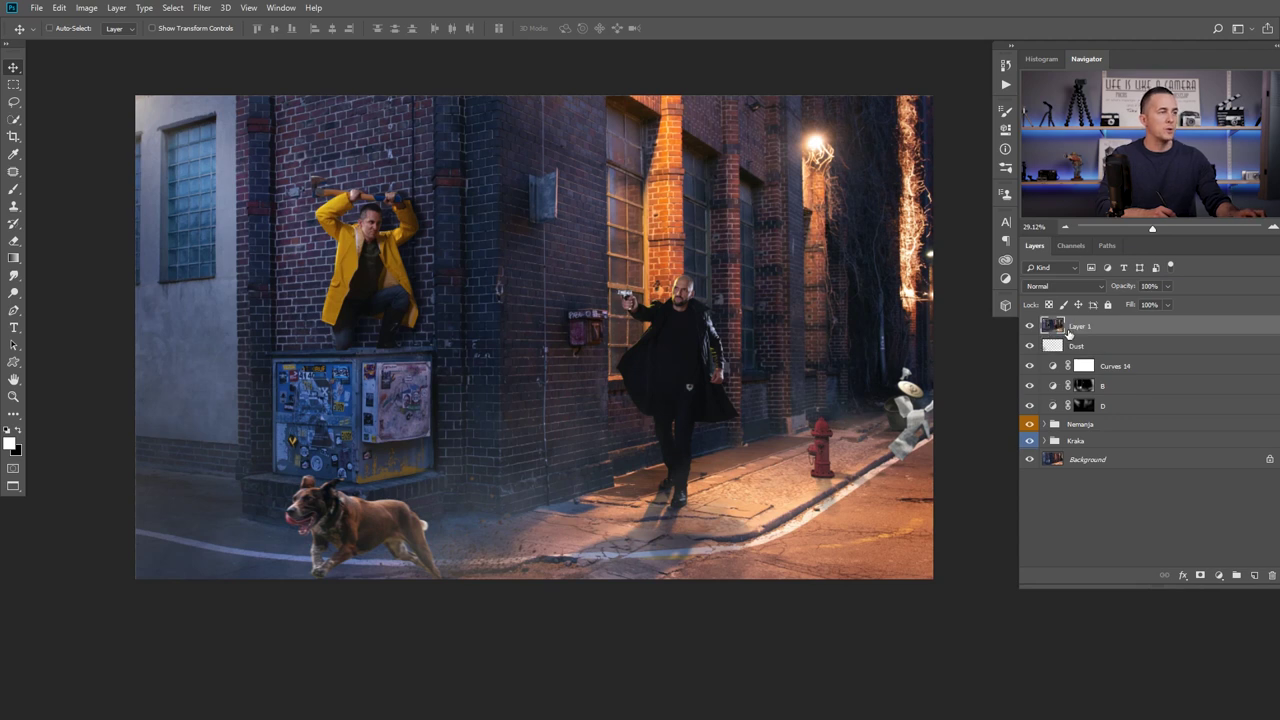
pyautogui.click(202, 8)
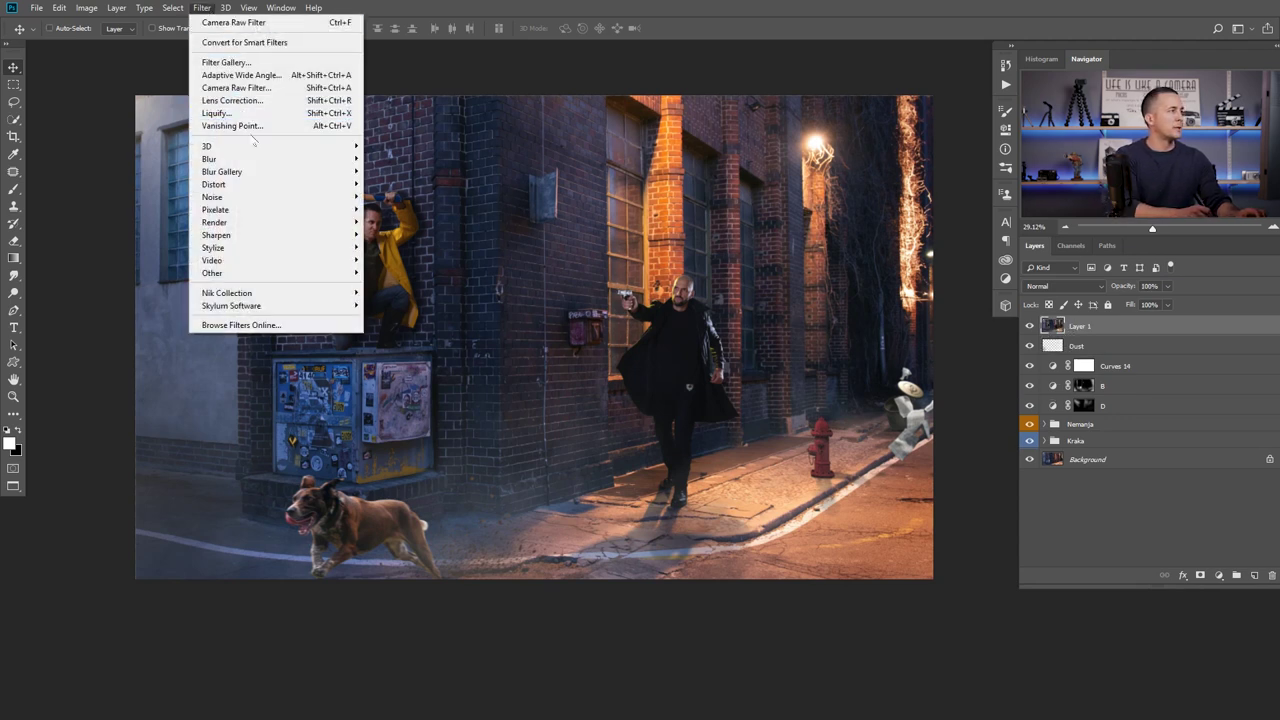
pyautogui.click(256, 92)
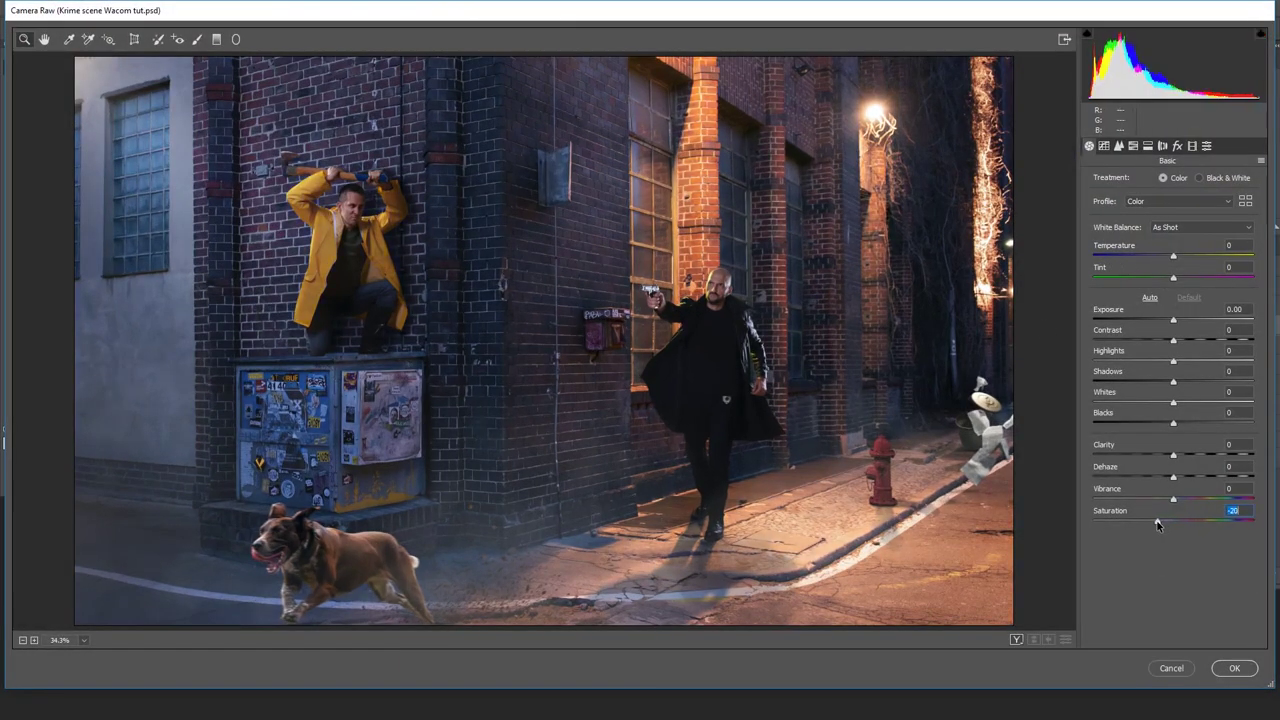
pyautogui.moveTo(1155, 526); pyautogui.dragTo(1154, 524)
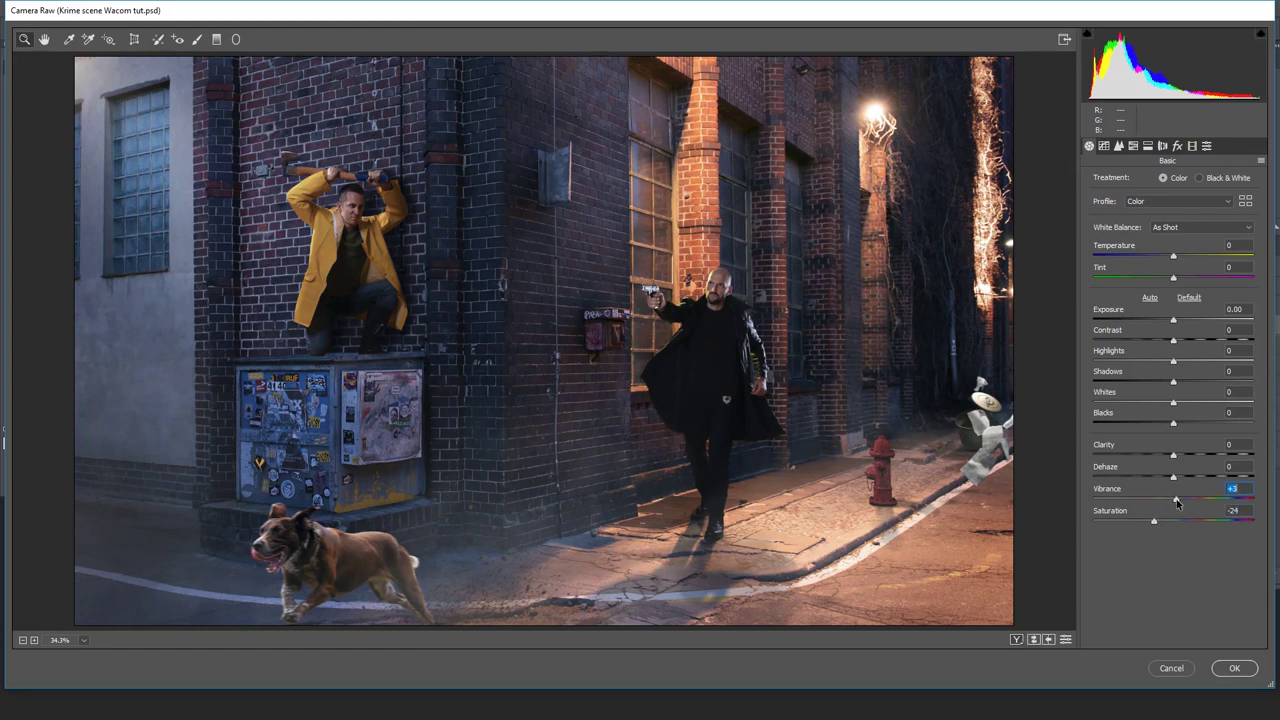
# Raise the HSL saturation of Yellows to +21 and Oranges to +4, and add a post-crop vignette with amount -5.
pyautogui.click(1137, 149)
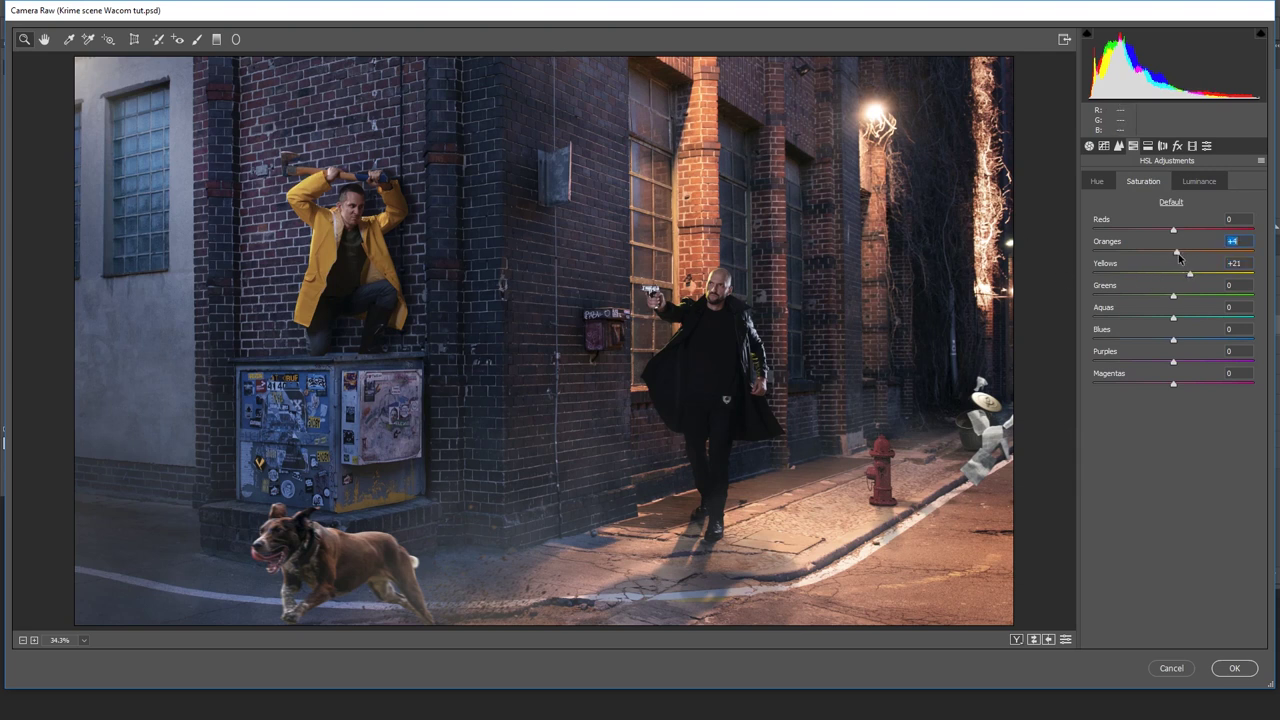
pyautogui.click(1178, 146)
pyautogui.moveTo(1174, 320); pyautogui.dragTo(1172, 322)
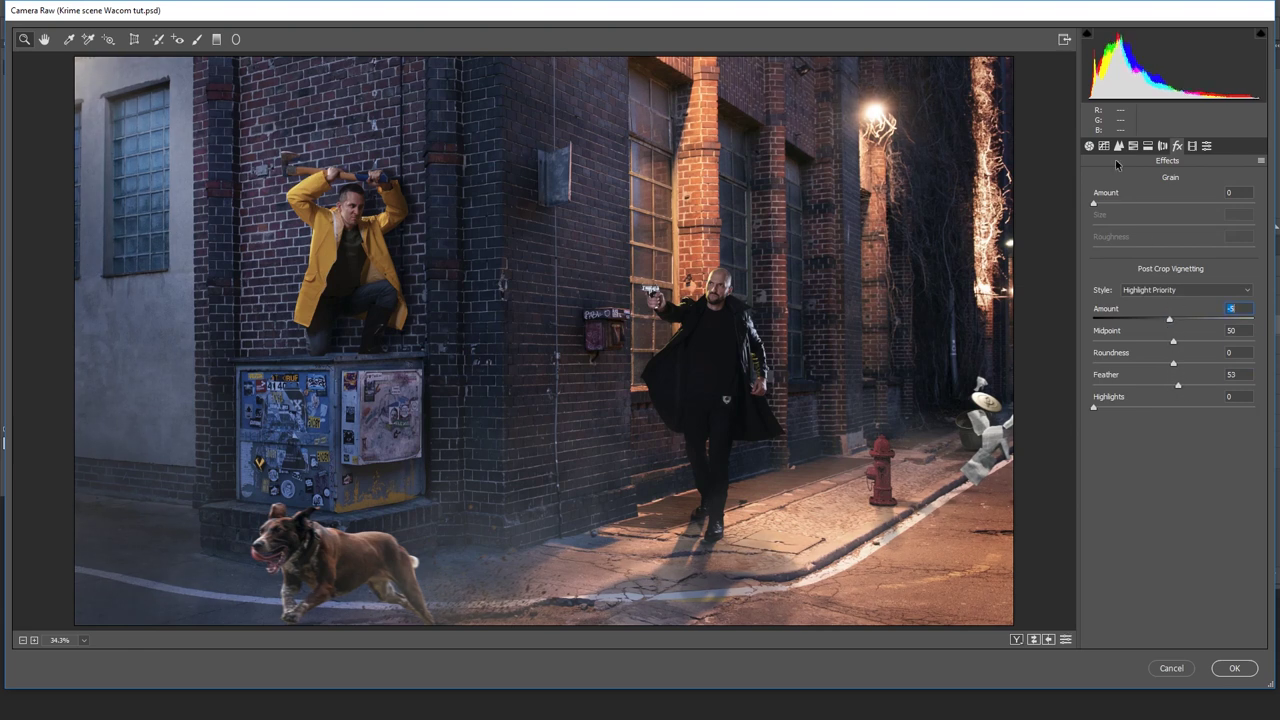
# Set sharpening to Amount 19 and Radius 0.8, set Dehaze to -1 and Blacks to -8, and apply the Camera Raw edits.
pyautogui.click(1119, 146)
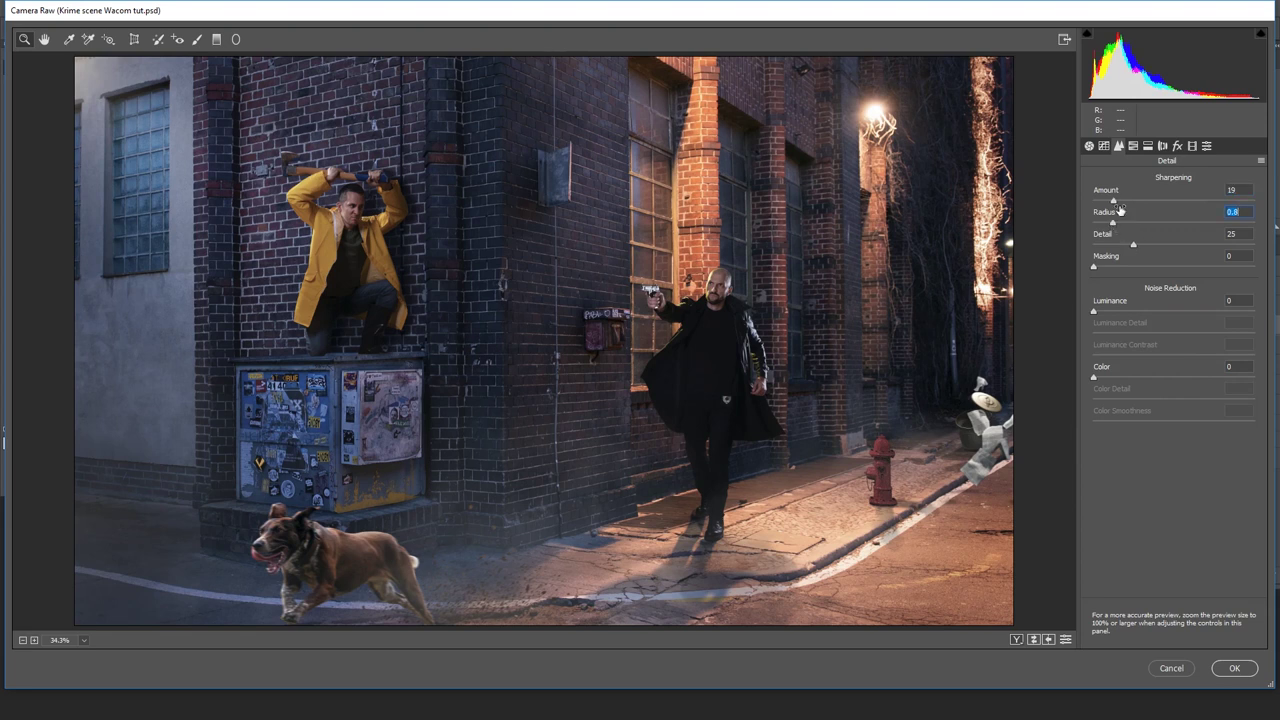
pyautogui.click(1089, 147)
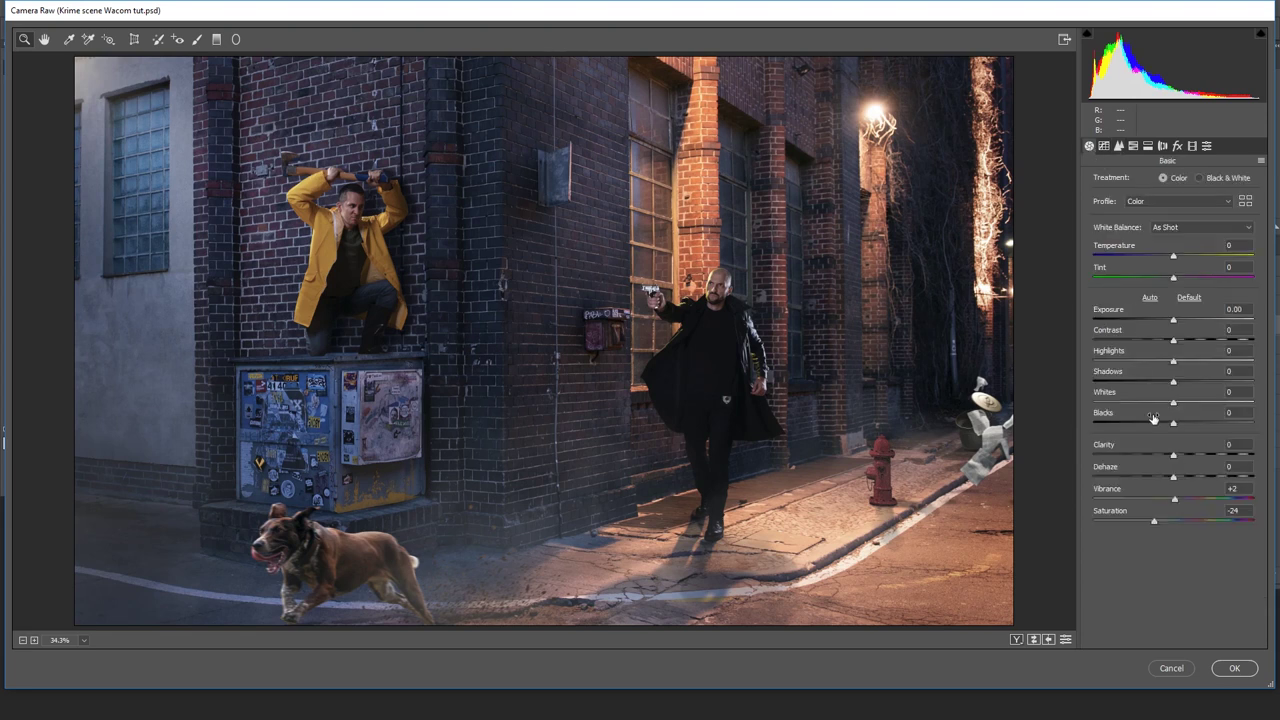
pyautogui.moveTo(1175, 480); pyautogui.dragTo(1165, 425)
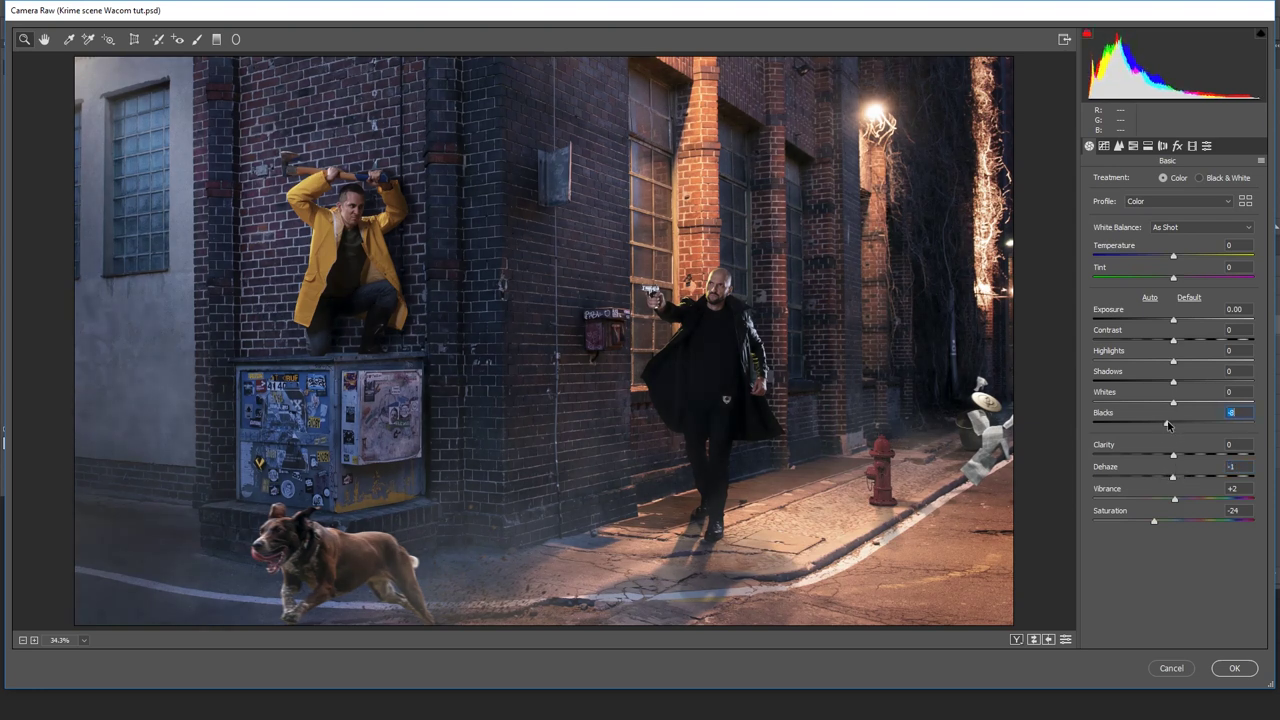
pyautogui.click(1234, 668)
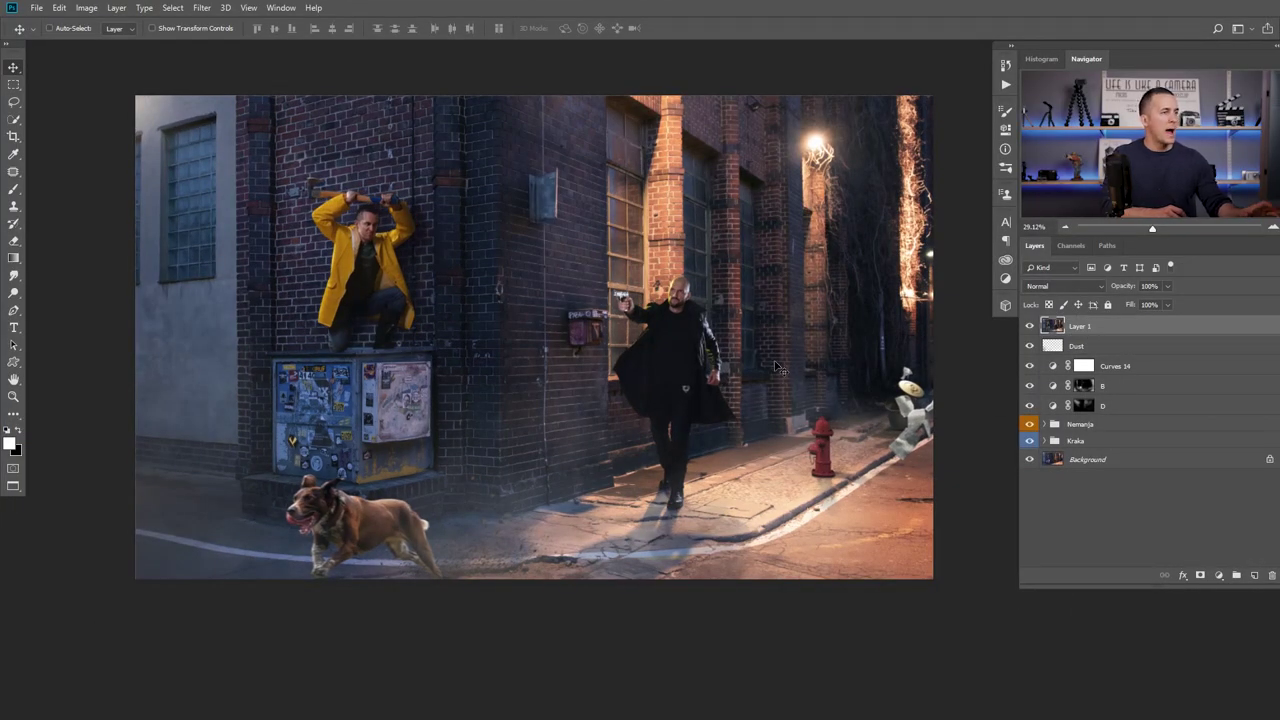
# Apply Color Efex Pro 4's Pro Contrast filter from the favourites with Dynamic Contrast at about 24%.
pyautogui.click(201, 7)
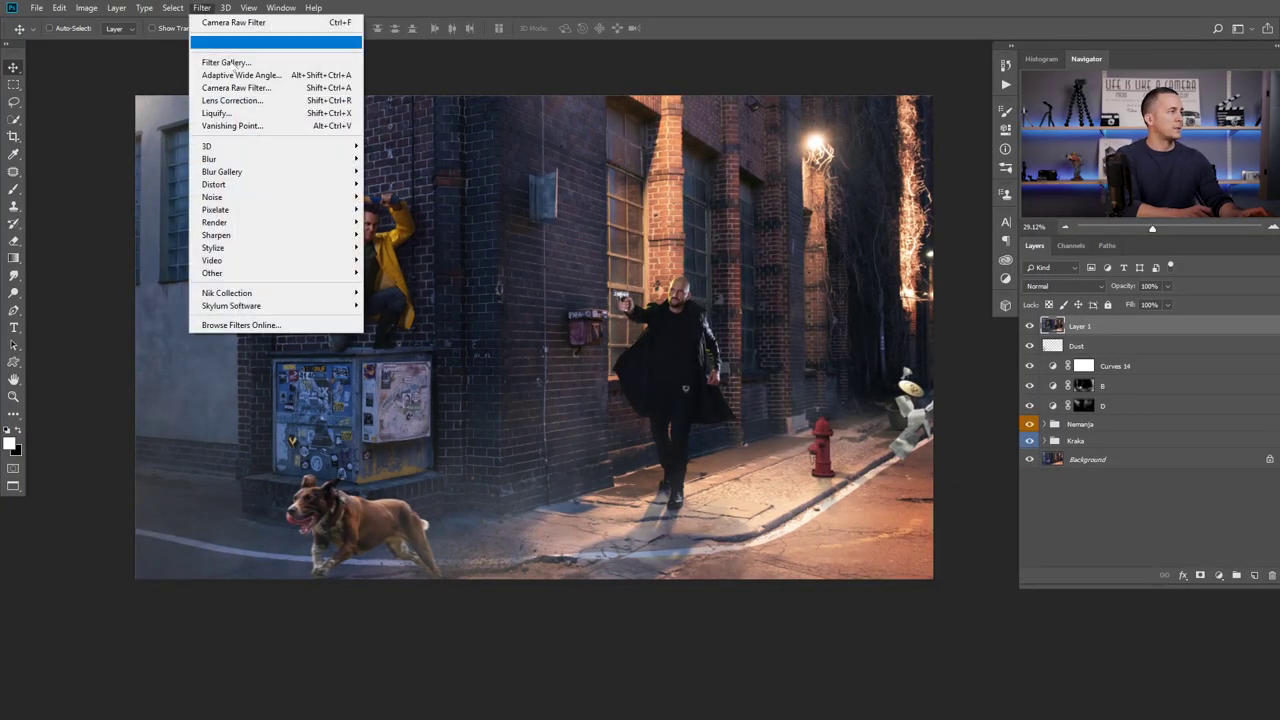
pyautogui.moveTo(279, 293)
pyautogui.click(400, 305)
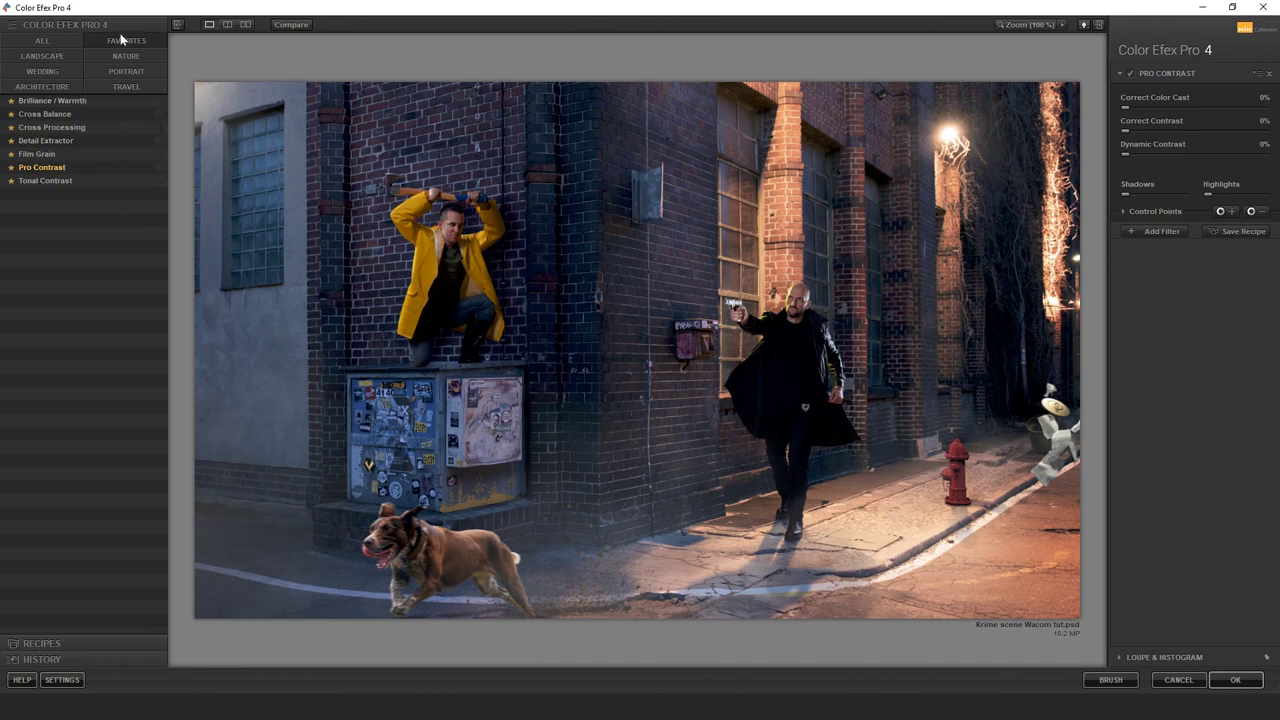
pyautogui.click(44, 42)
pyautogui.moveTo(160, 218); pyautogui.dragTo(140, 120)
pyautogui.click(122, 46)
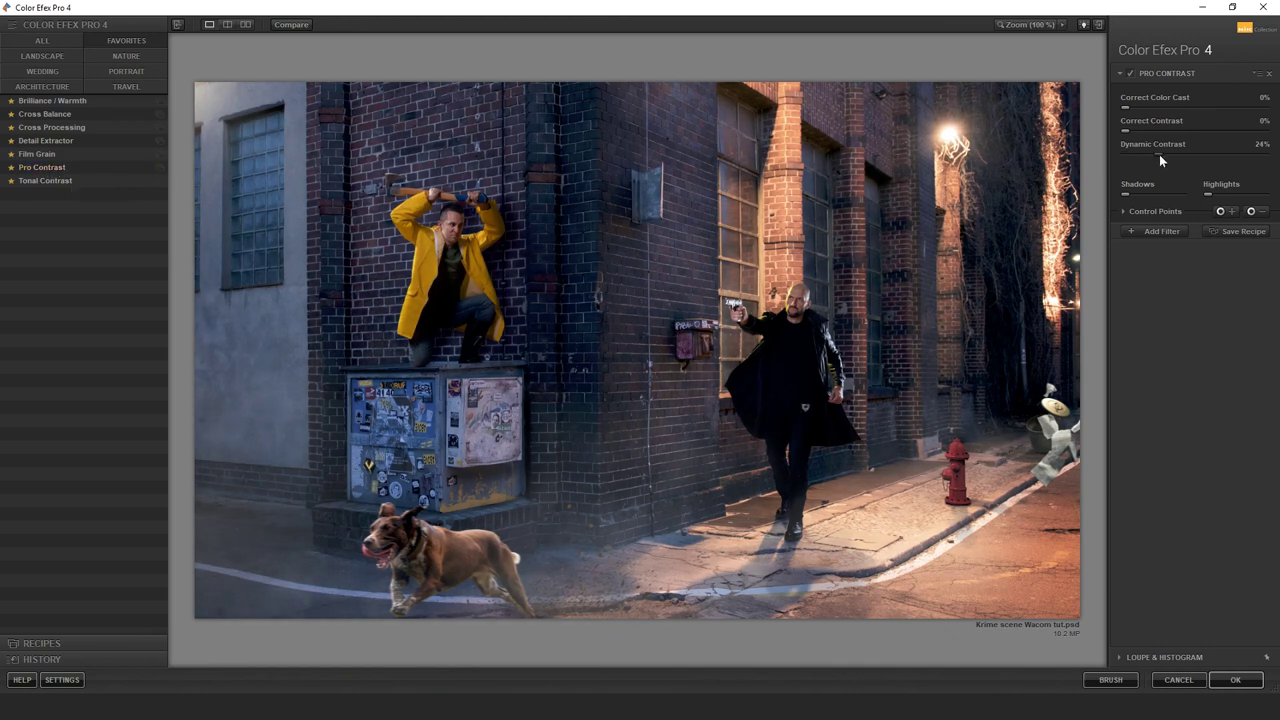
pyautogui.moveTo(1188, 155); pyautogui.dragTo(1155, 156)
pyautogui.click(1237, 679)
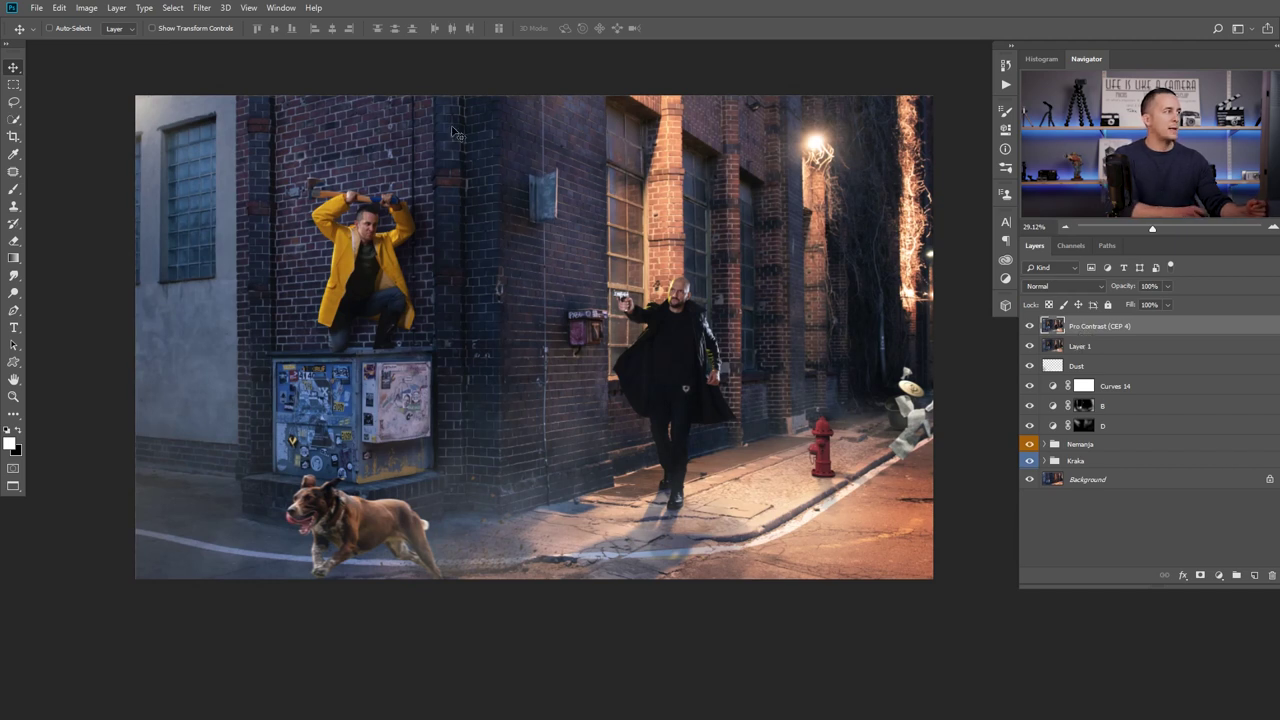
# Apply Color Efex Pro 4's Detail Extractor filter with Detail Extractor at 16% and Contrast at 17%.
pyautogui.click(202, 7)
pyautogui.moveTo(292, 293)
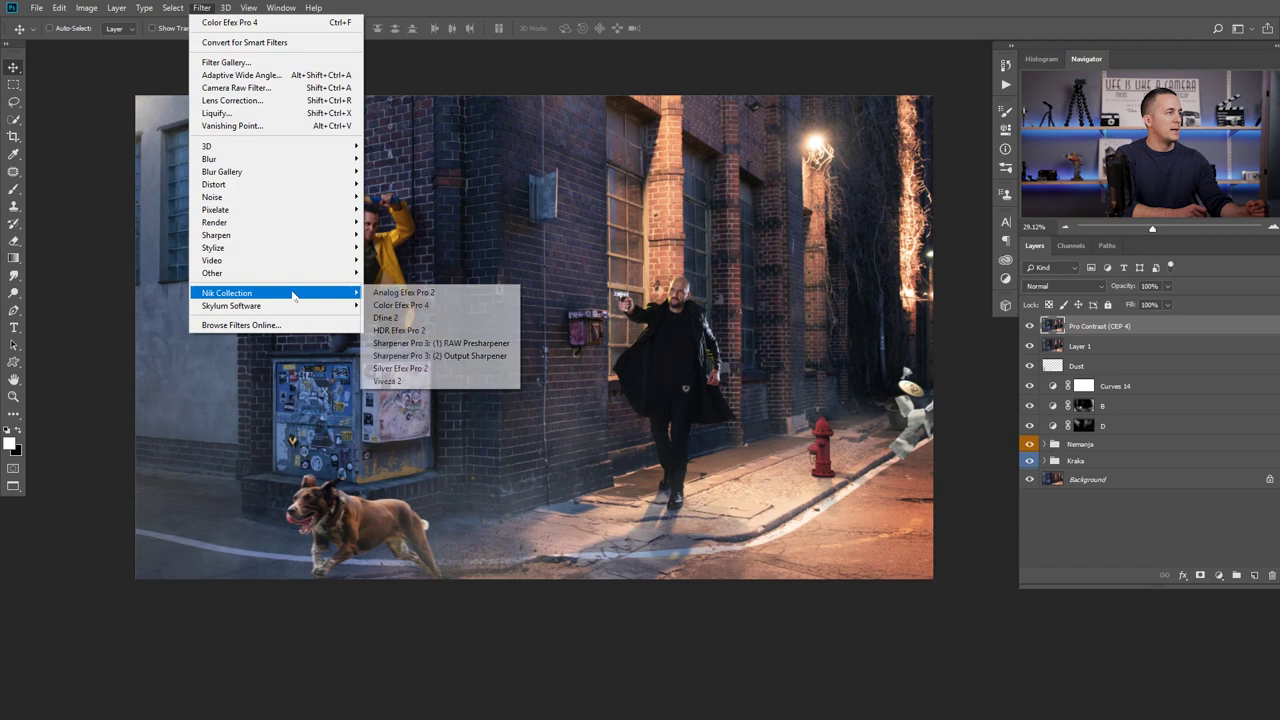
pyautogui.click(400, 305)
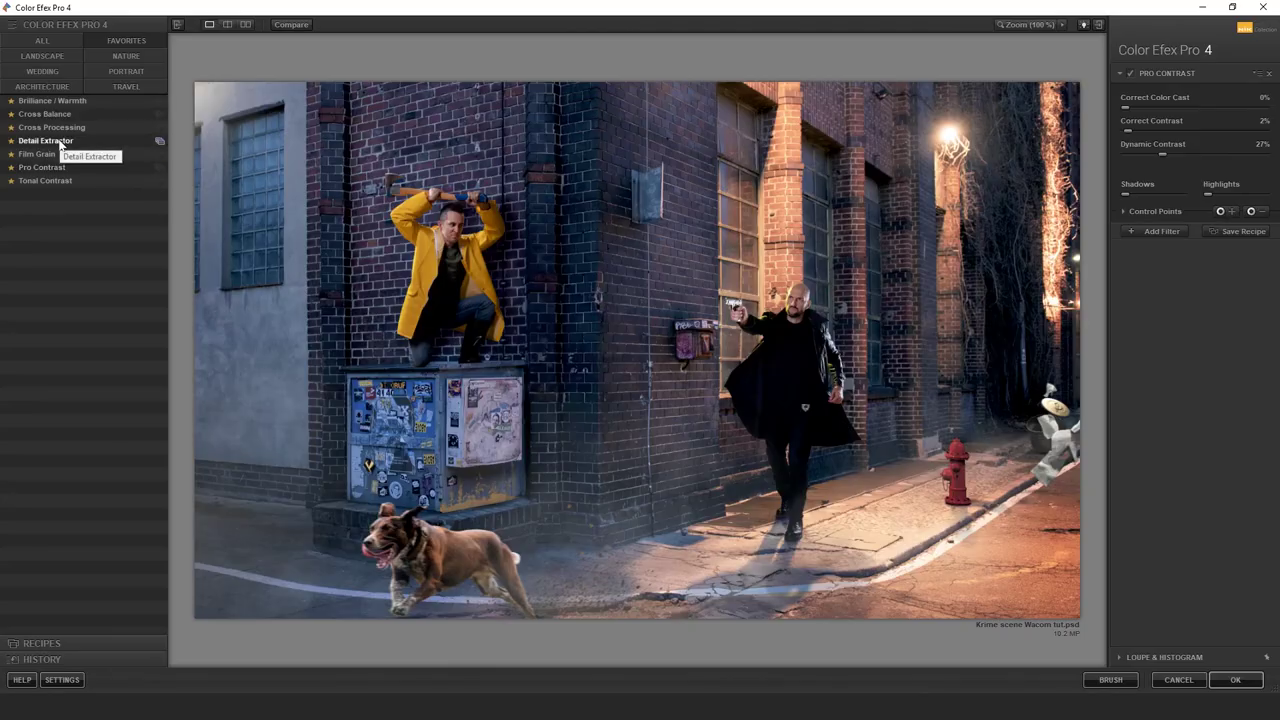
pyautogui.click(60, 145)
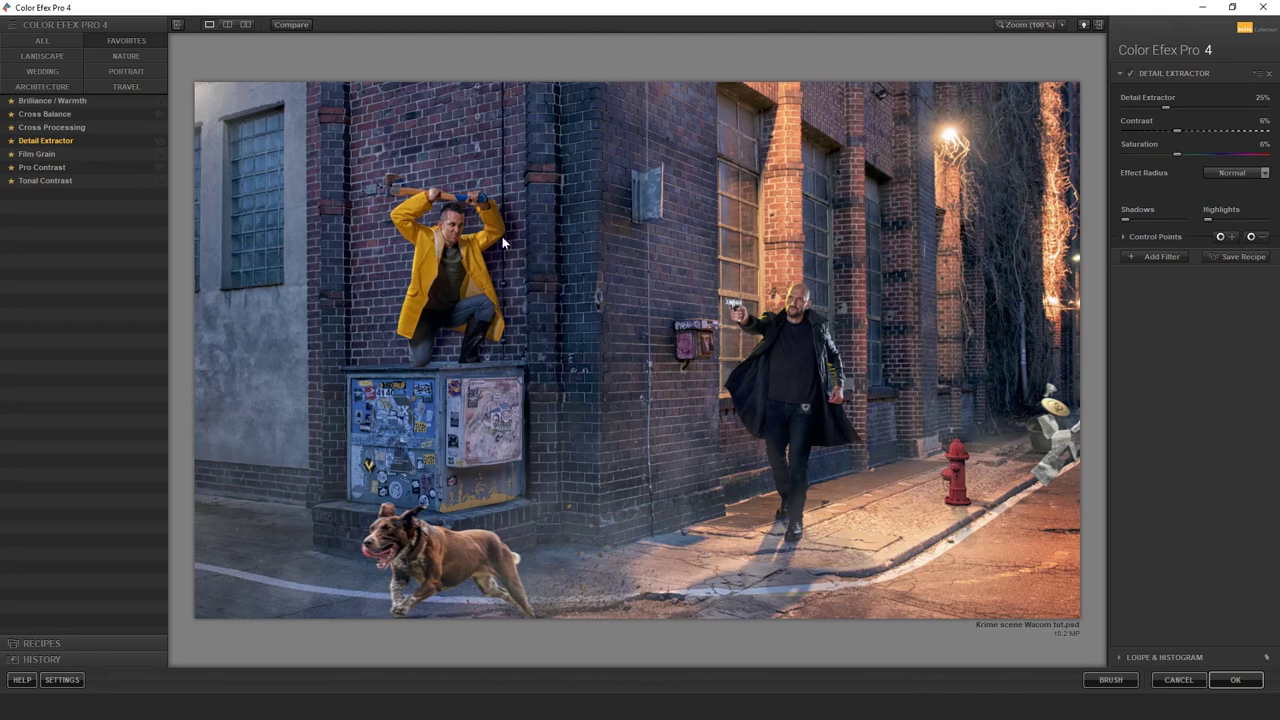
pyautogui.click(296, 28)
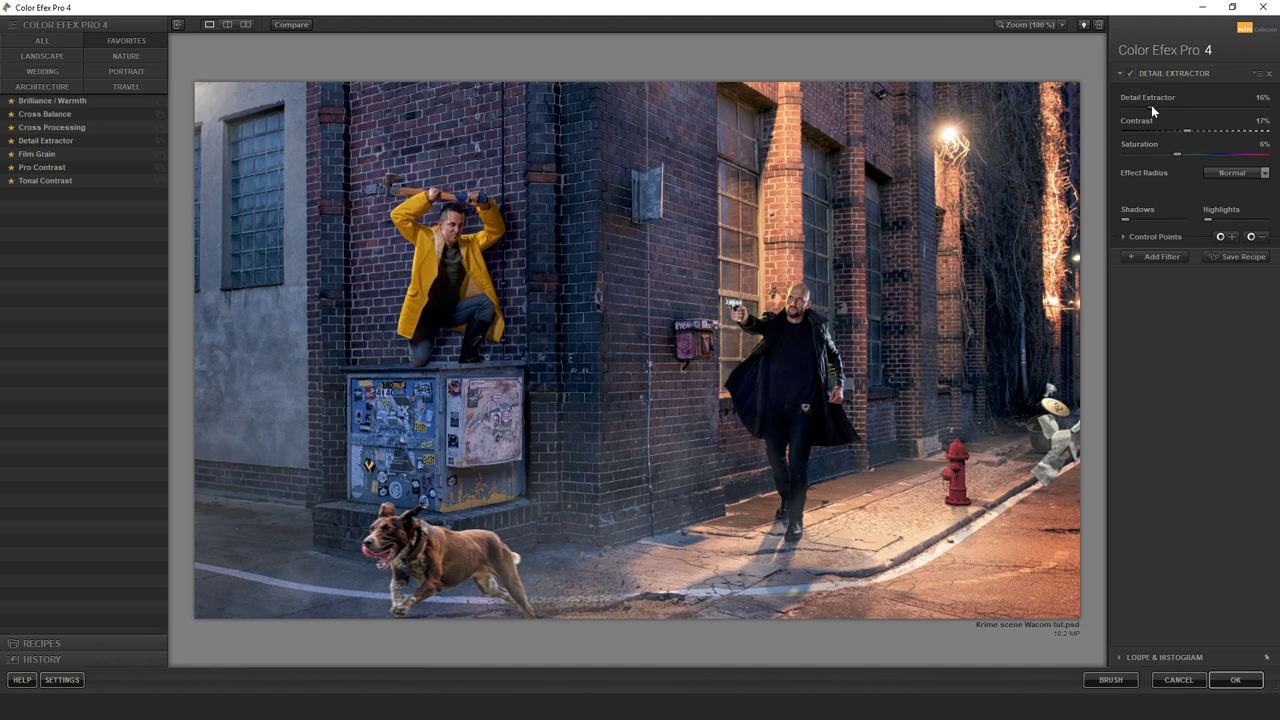
pyautogui.click(1233, 679)
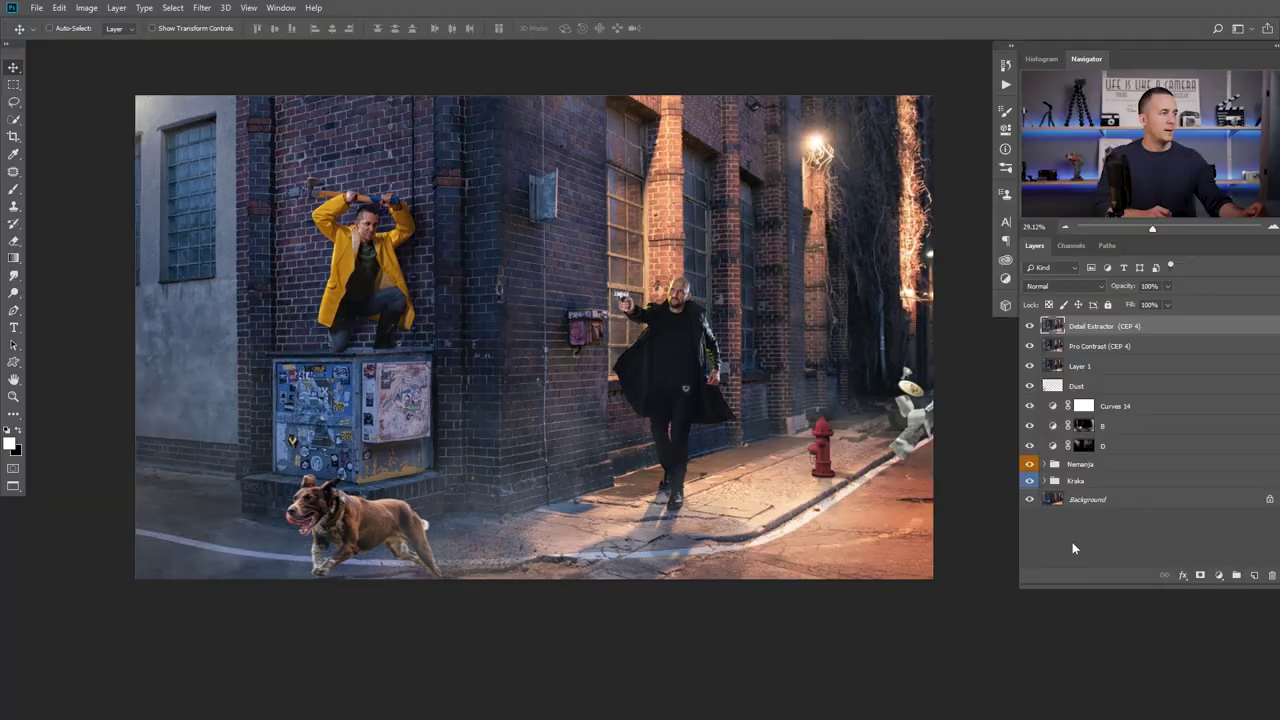
# Hide the Detail Extractor layer with a black mask and set the brush to 100% opacity with pen-pressure opacity control.
pyautogui.keyDown('alt'); pyautogui.click(1200, 578); pyautogui.keyUp('alt')
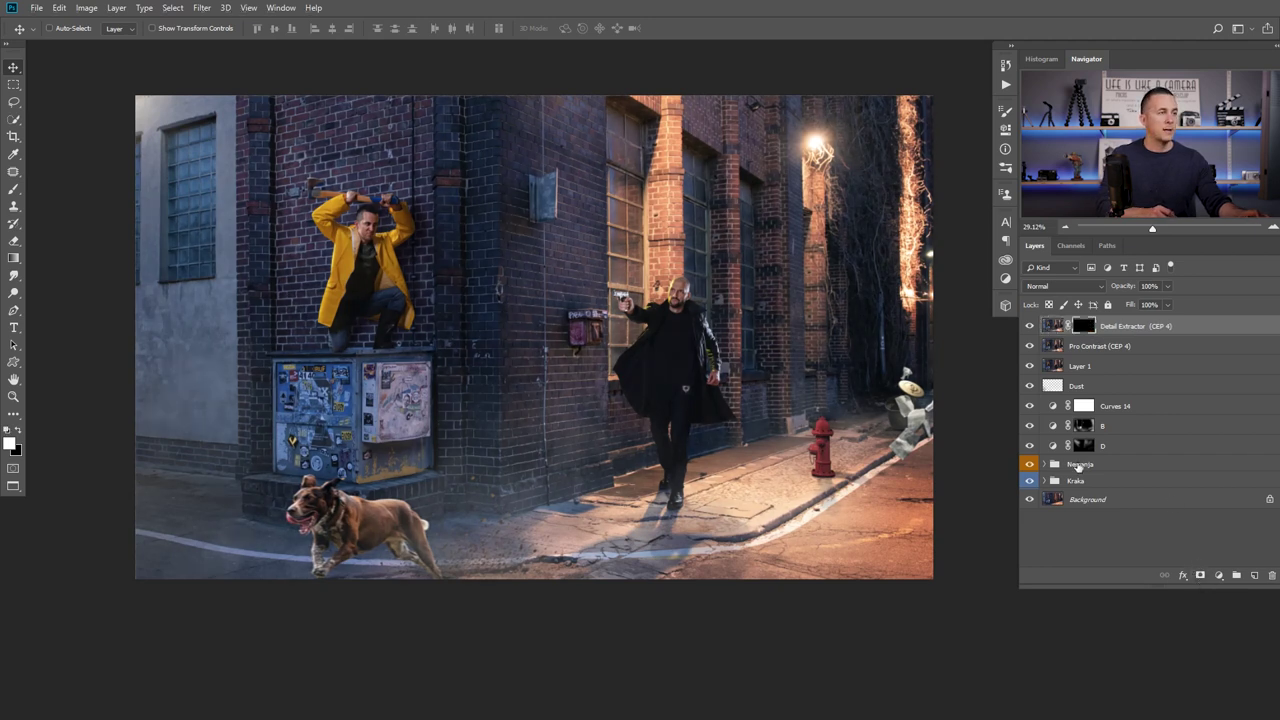
pyautogui.press('b')
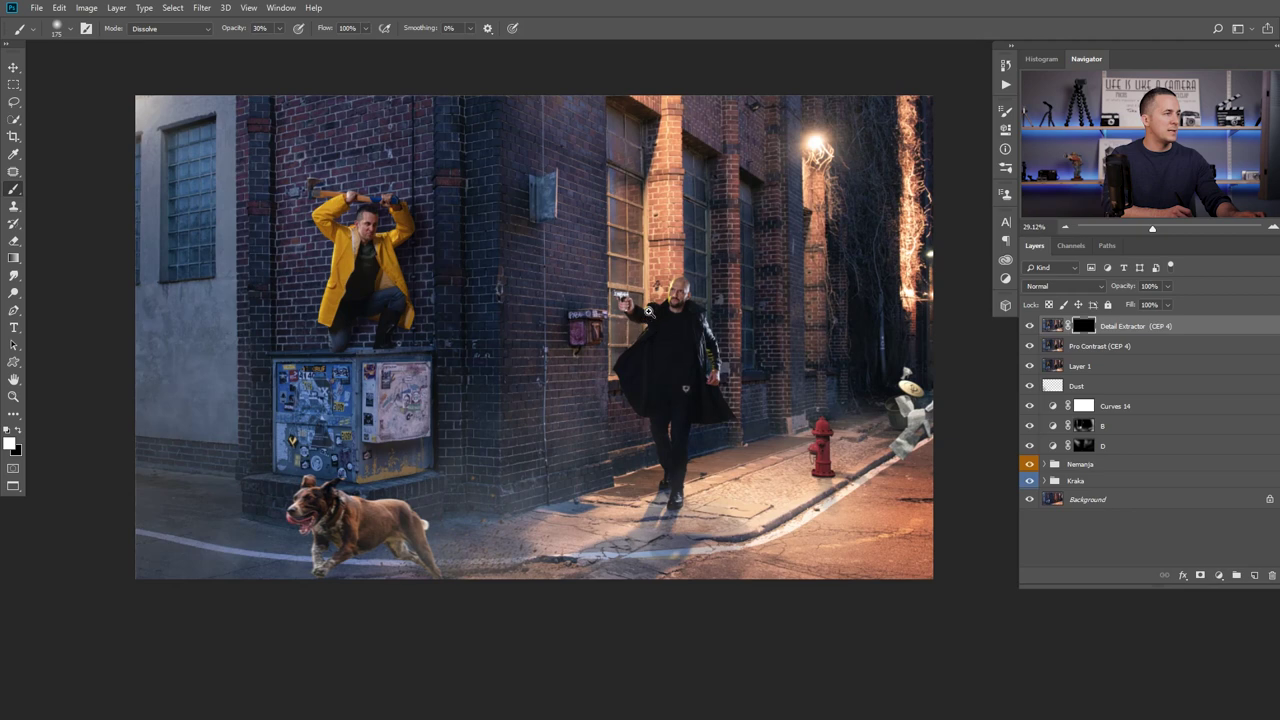
pyautogui.scroll(3, 653, 320)
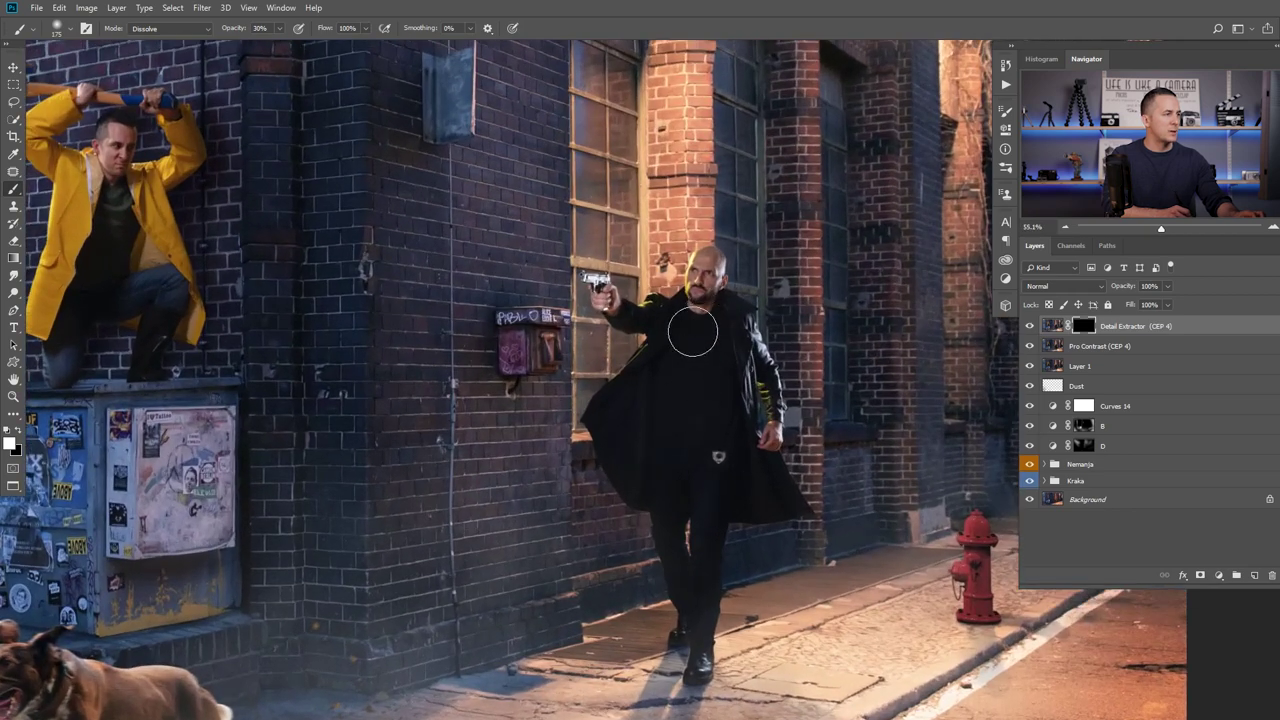
pyautogui.scroll(2, 693, 333)
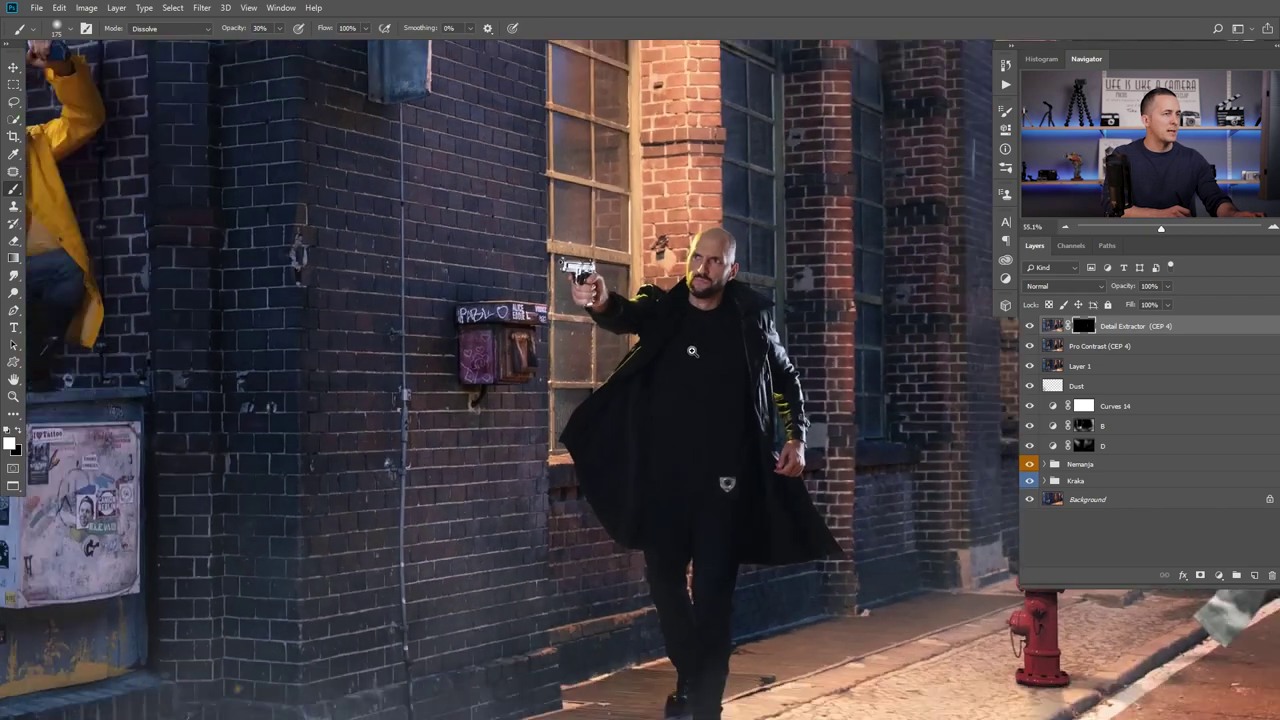
pyautogui.scroll(-1, 700, 333)
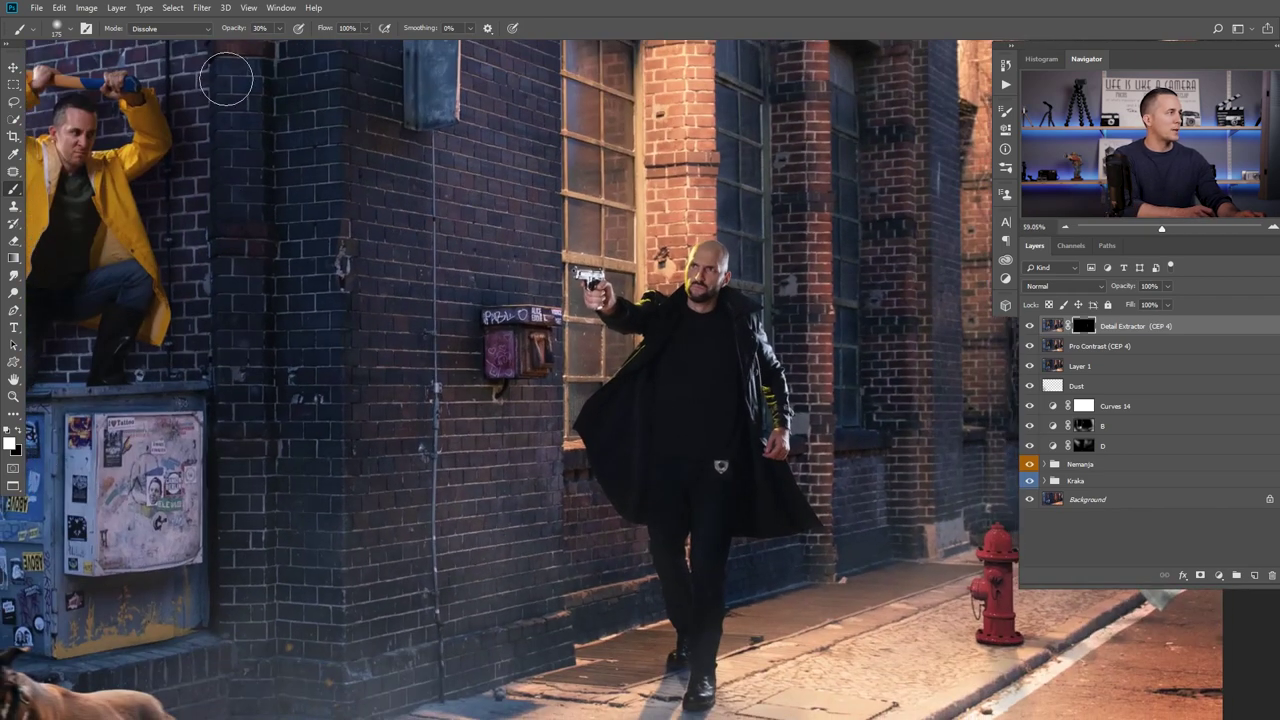
pyautogui.press('9')
pyautogui.press('8')
pyautogui.press('0')
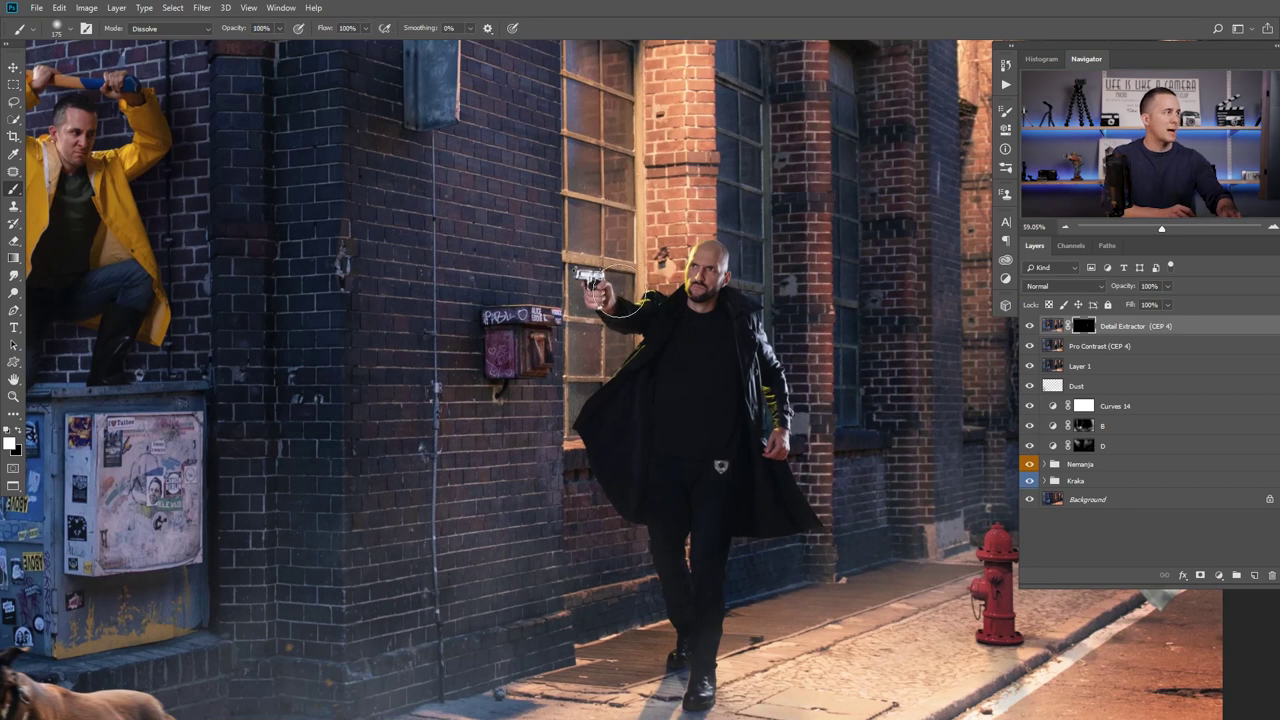
pyautogui.press('F5')
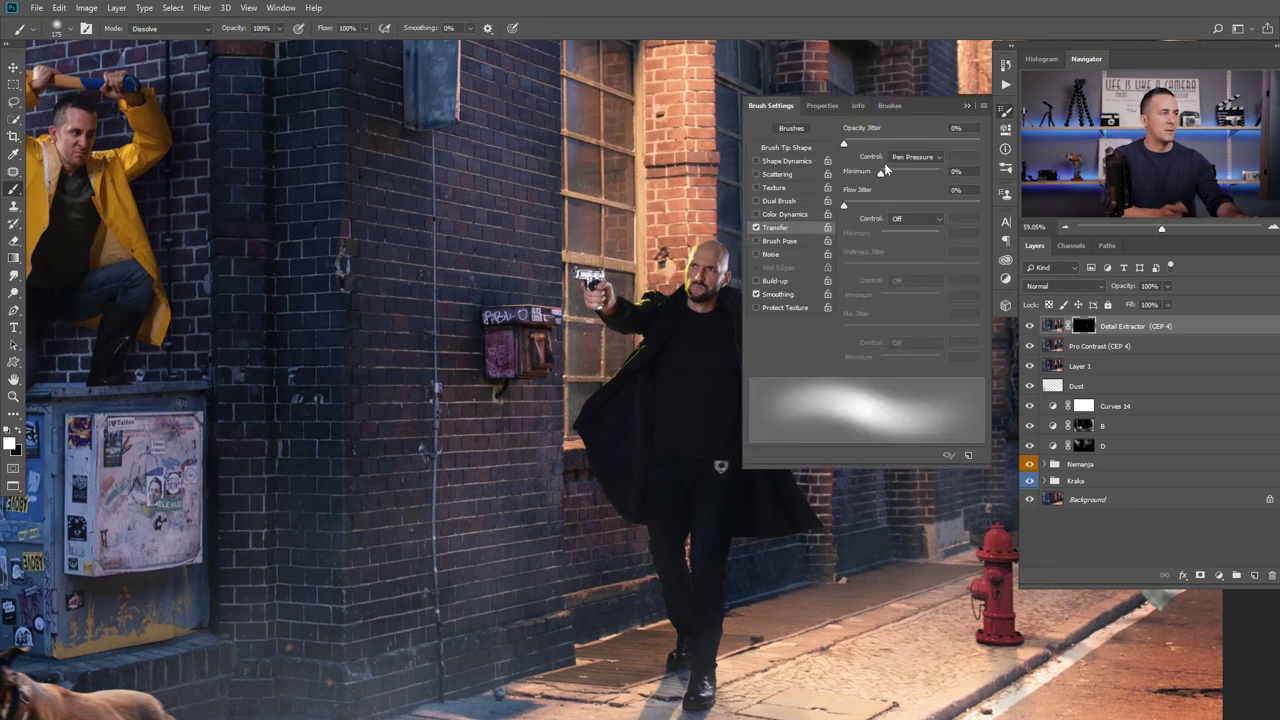
pyautogui.press('F5')
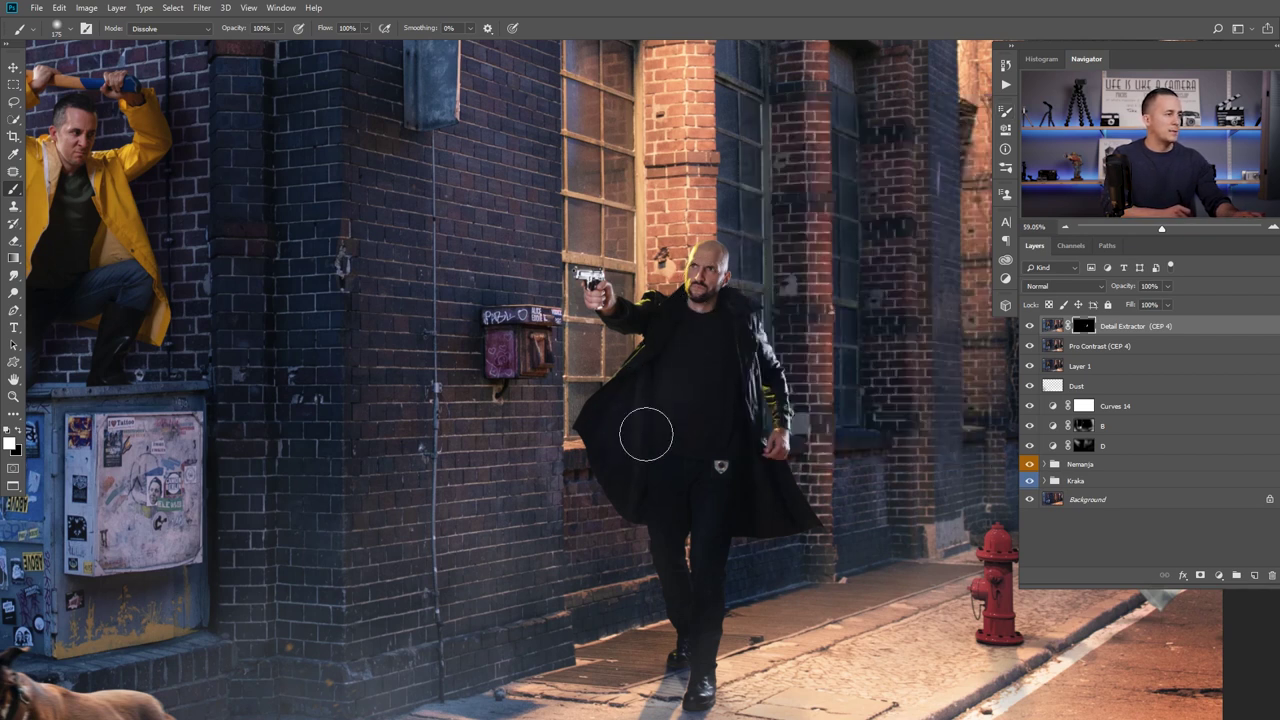
# Paint white on the Detail Extractor mask over both men, parts of the brick walls and the street, and inspect the mask.
pyautogui.scroll(-2, 648, 440)
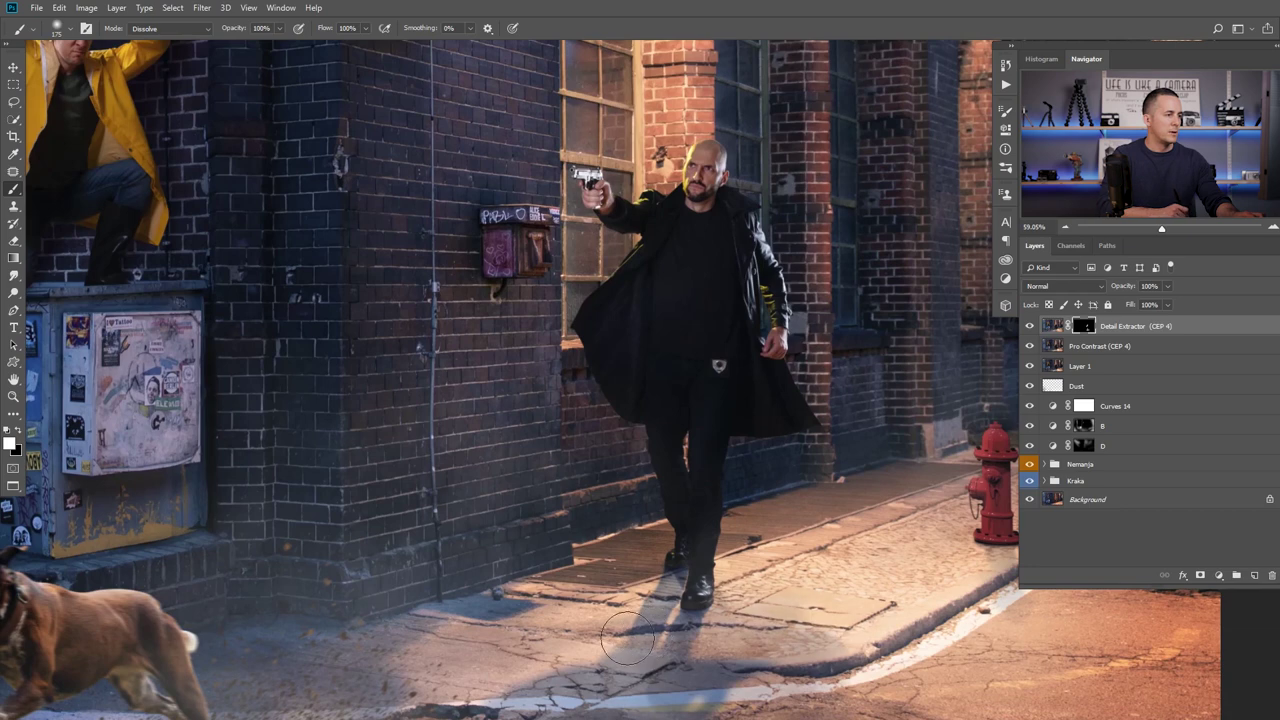
pyautogui.scroll(3, 500, 285)
pyautogui.hscroll(-9, 500, 285)
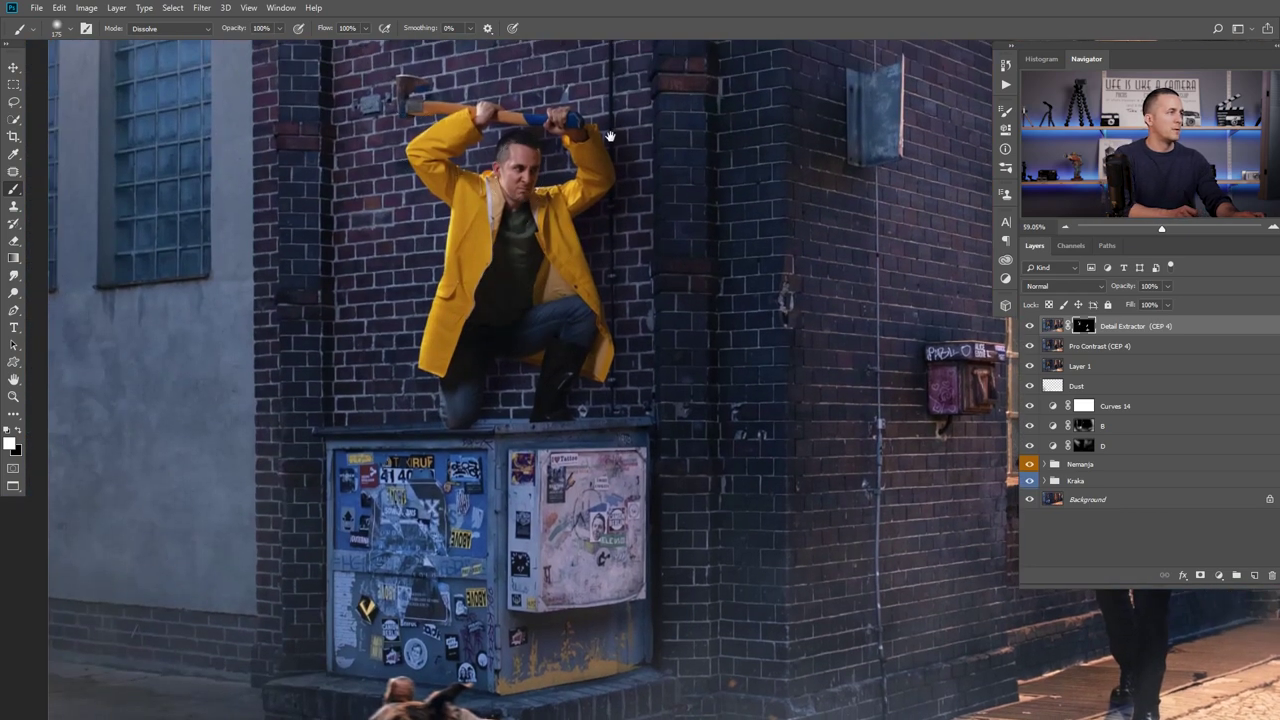
pyautogui.scroll(-3, 650, 175)
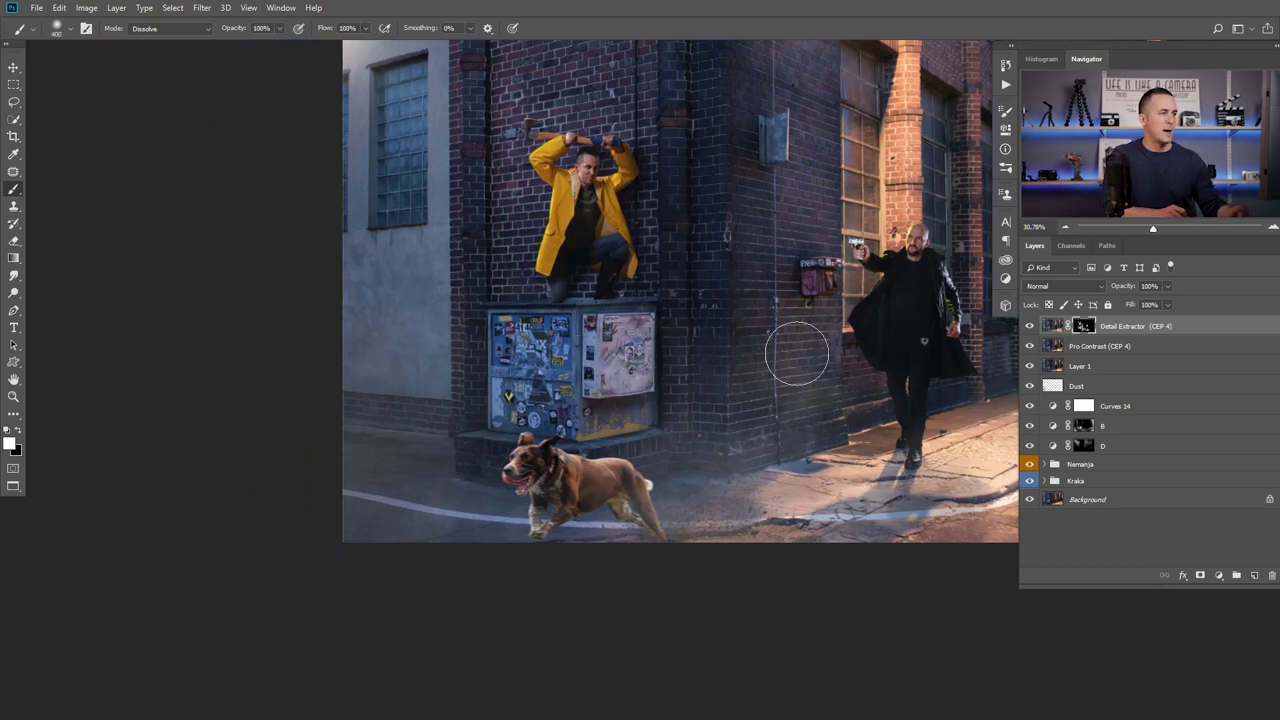
pyautogui.moveTo(903, 405); pyautogui.dragTo(695, 442)
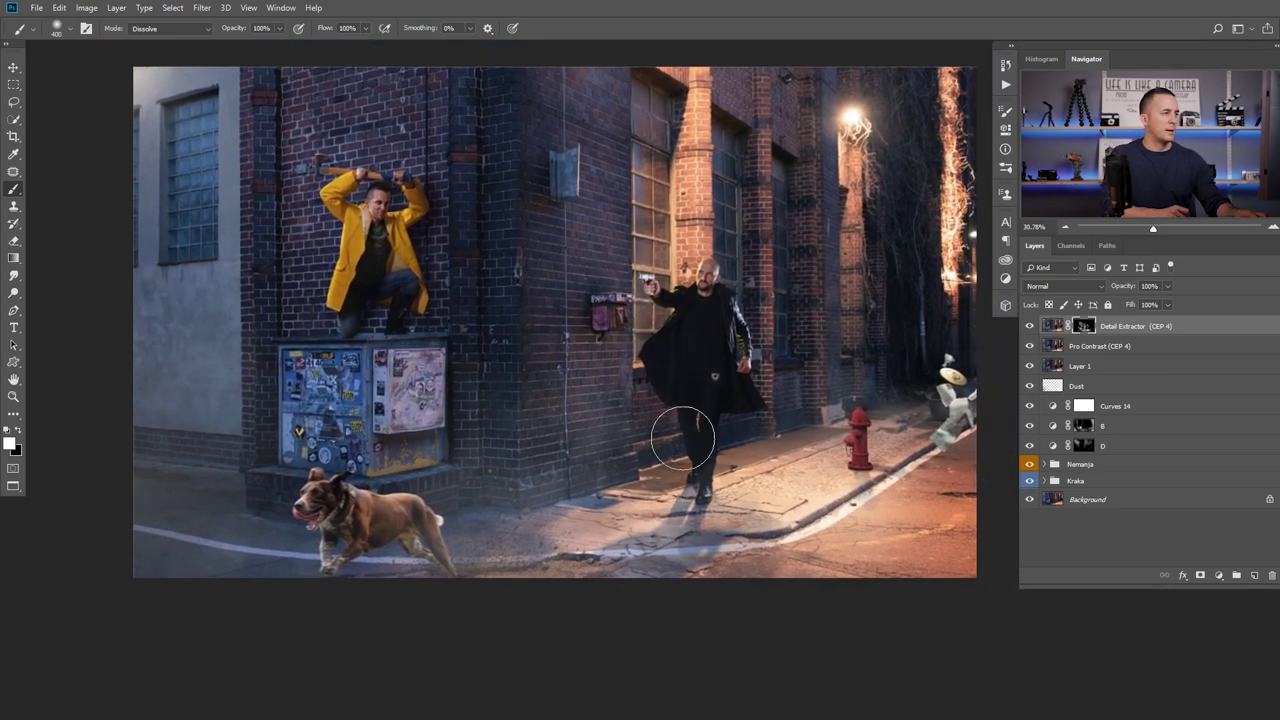
pyautogui.scroll(-2, 660, 378)
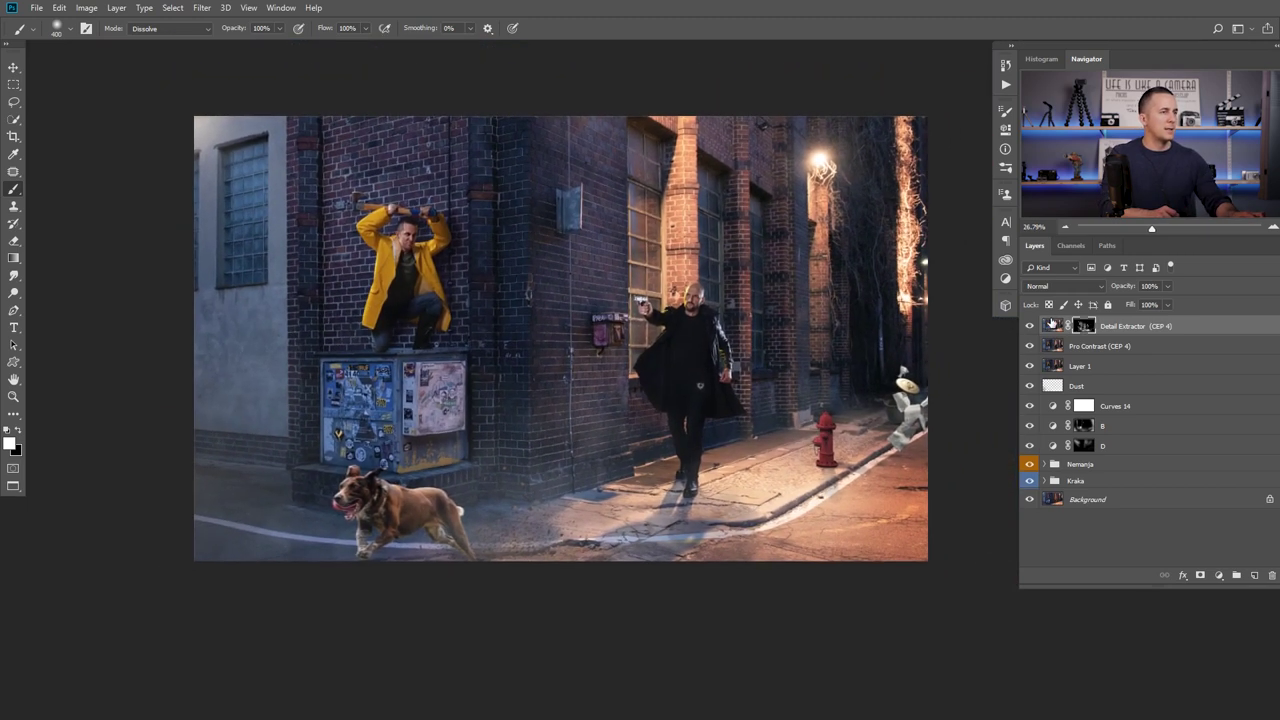
pyautogui.scroll(1, 650, 412)
pyautogui.scroll(2, 650, 412)
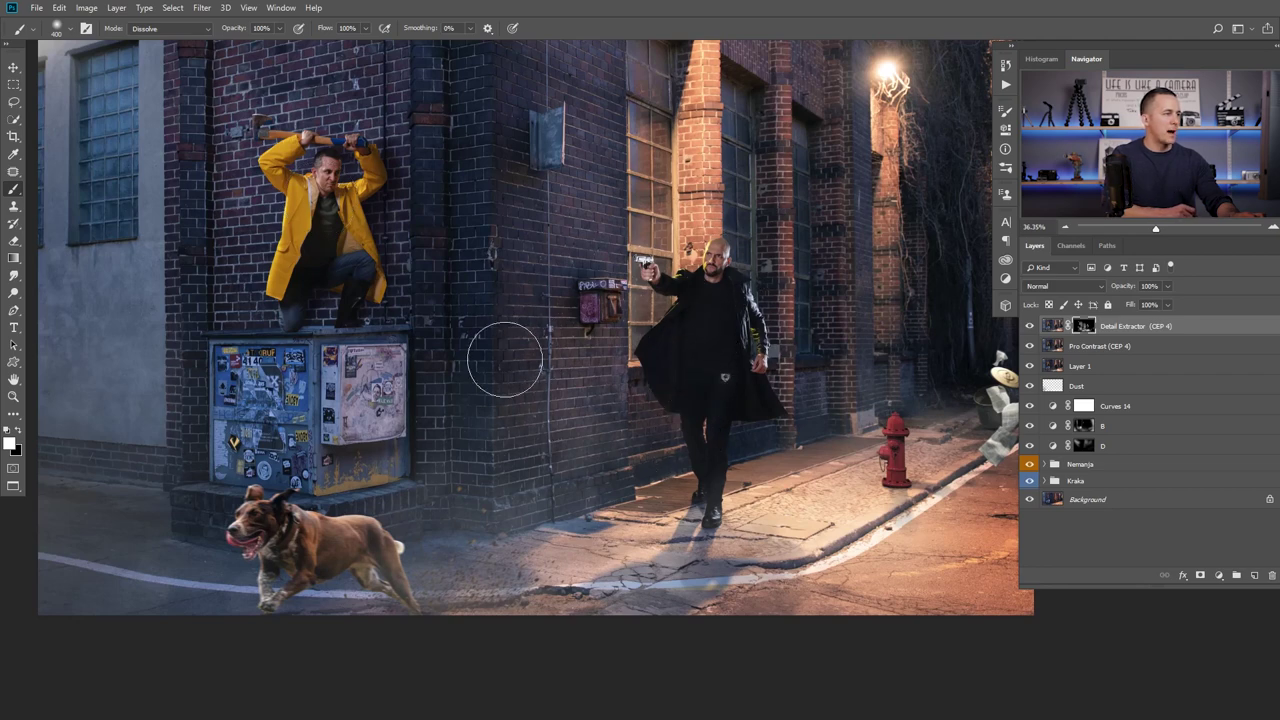
pyautogui.keyDown('alt'); pyautogui.click(1085, 327); pyautogui.keyUp('alt')
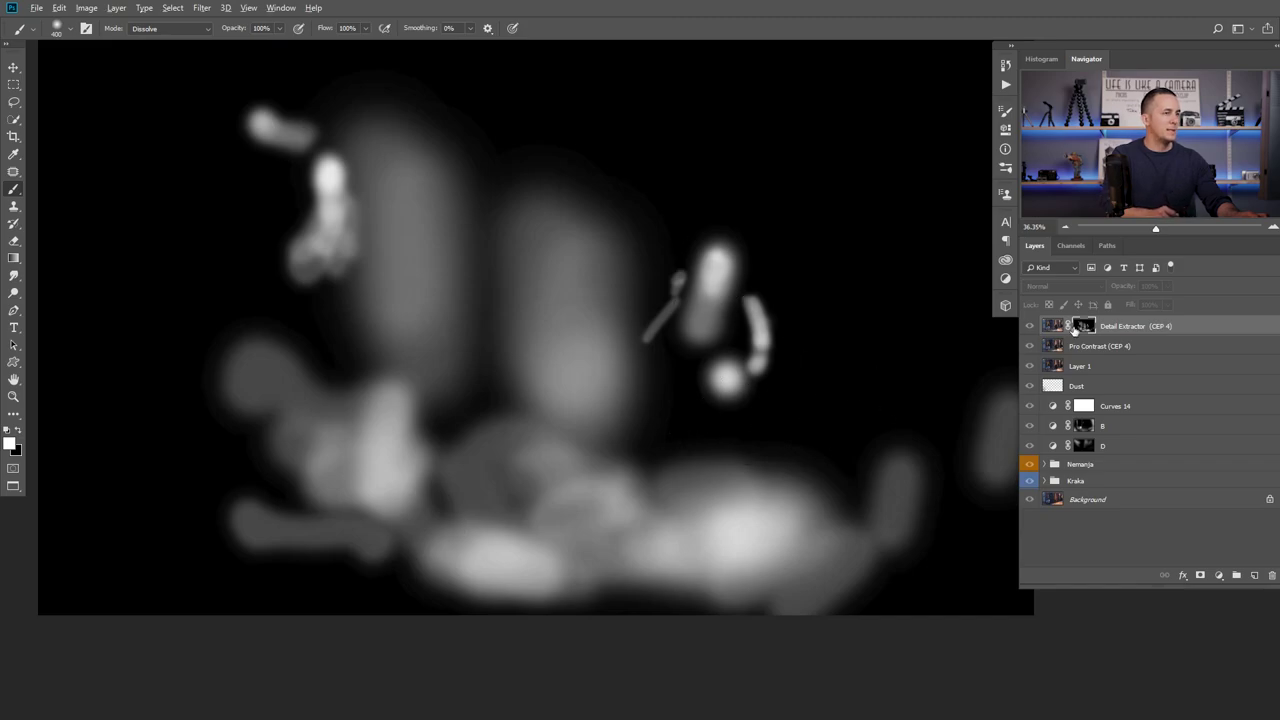
pyautogui.keyDown('alt'); pyautogui.click(1080, 332); pyautogui.keyUp('alt')
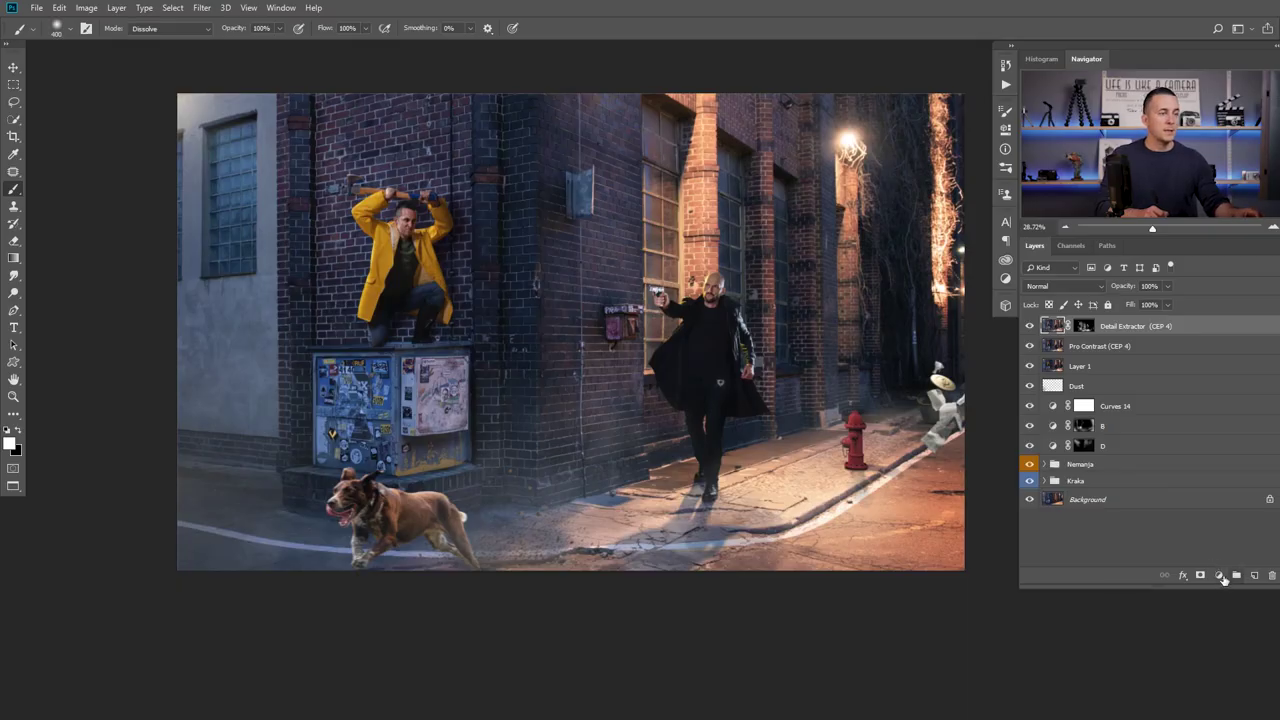
# Add a Curves adjustment layer above the Detail Extractor layer and set its blend mode to Color.
pyautogui.click(1221, 577)
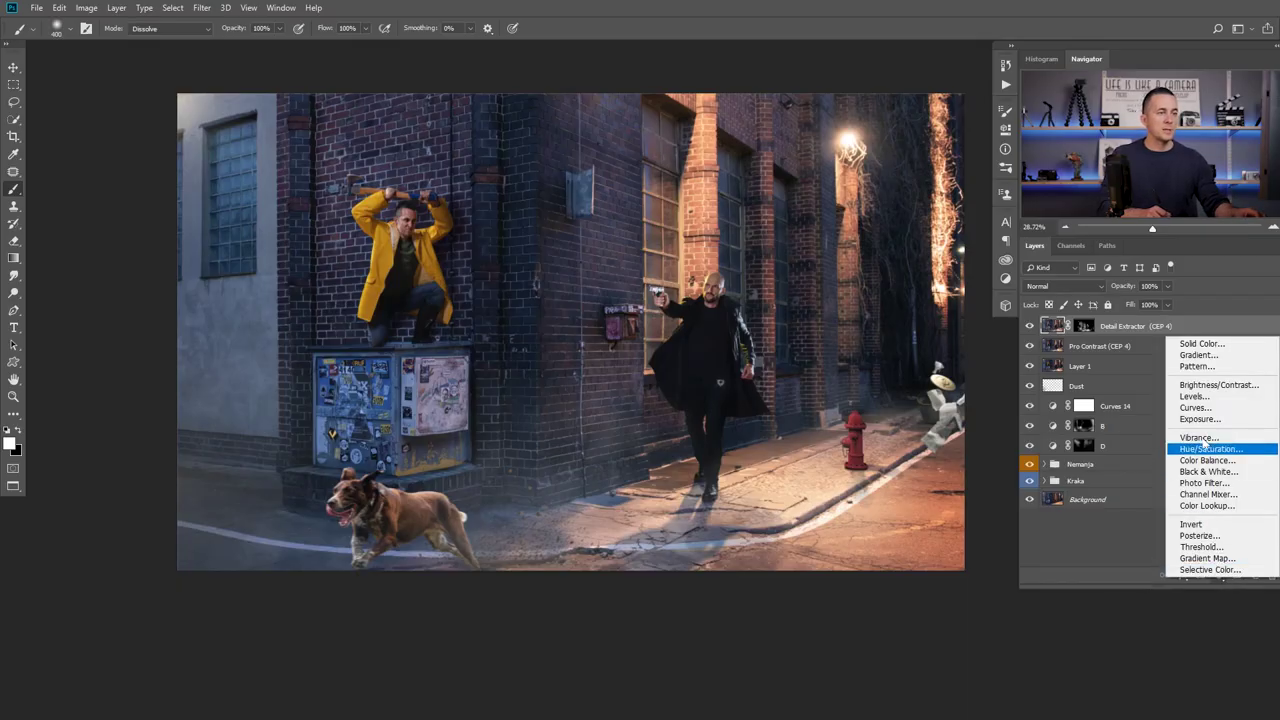
pyautogui.click(1195, 409)
pyautogui.click(1060, 287)
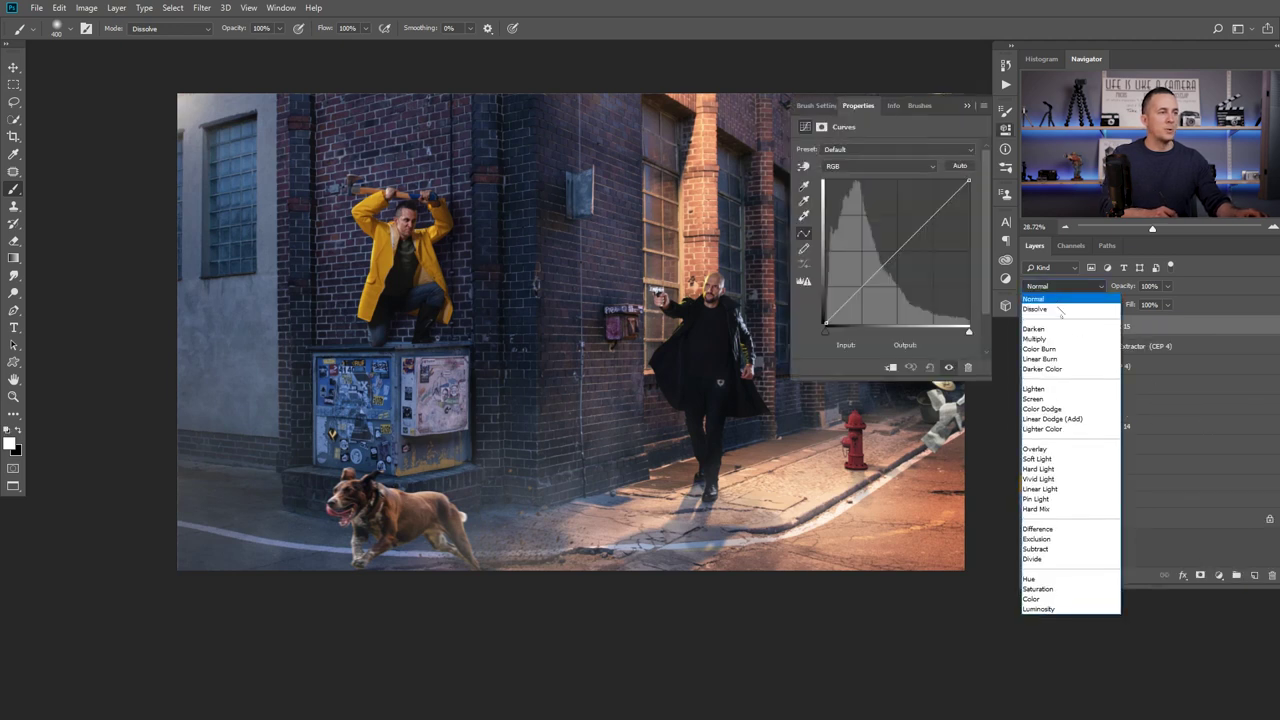
pyautogui.click(1060, 598)
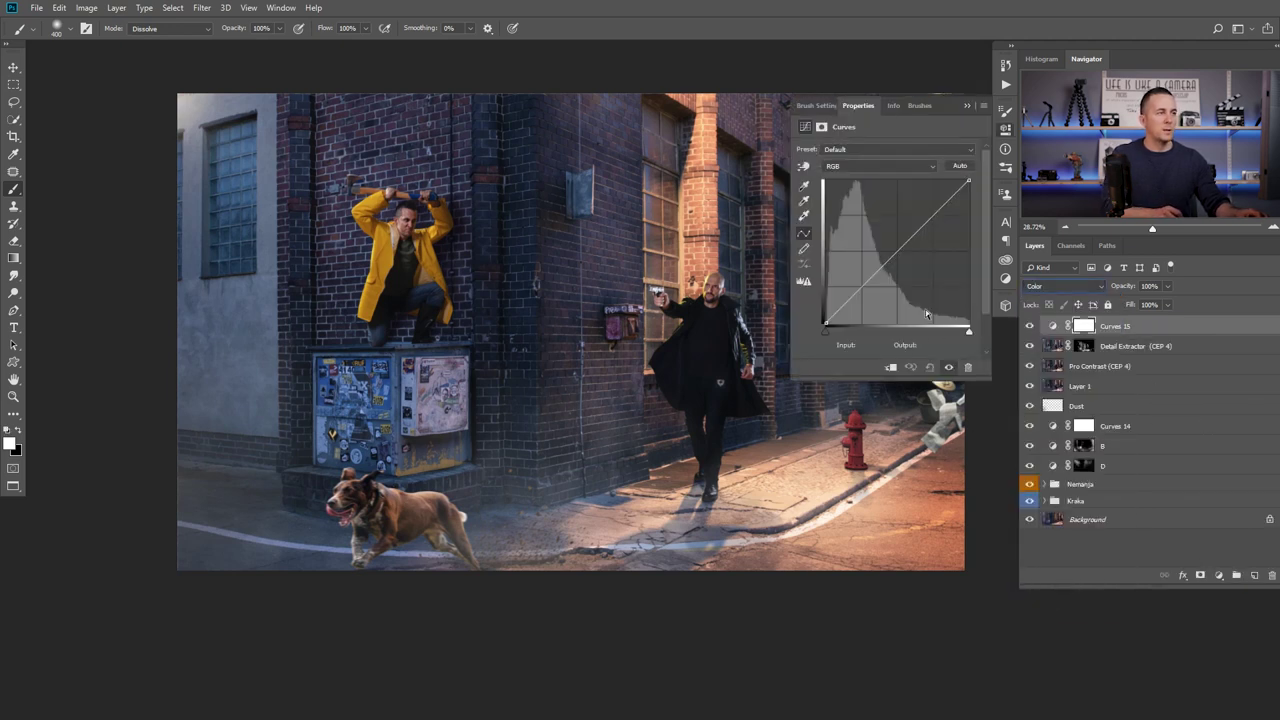
# In the Red curve, lower the white point's output to about 242, raise the midtones from 128 to 135 and lift the shadows.
pyautogui.moveTo(708, 307); pyautogui.dragTo(620, 322)
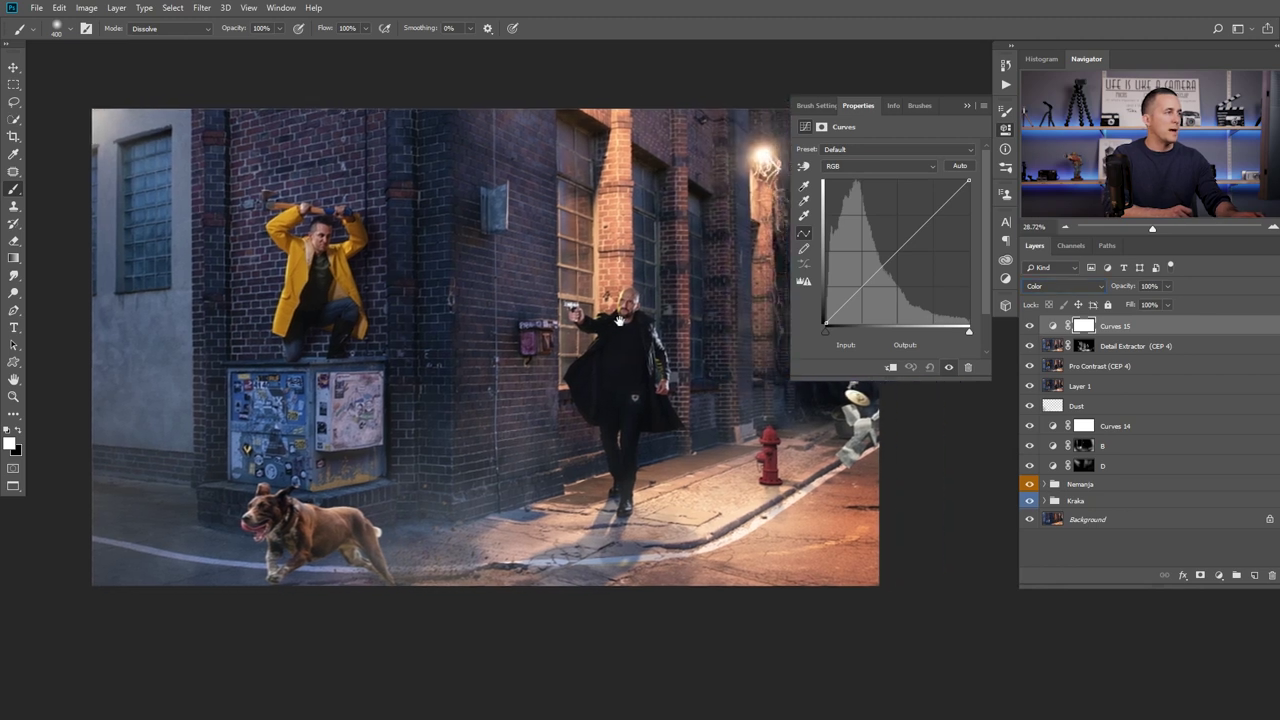
pyautogui.click(889, 165)
pyautogui.click(881, 194)
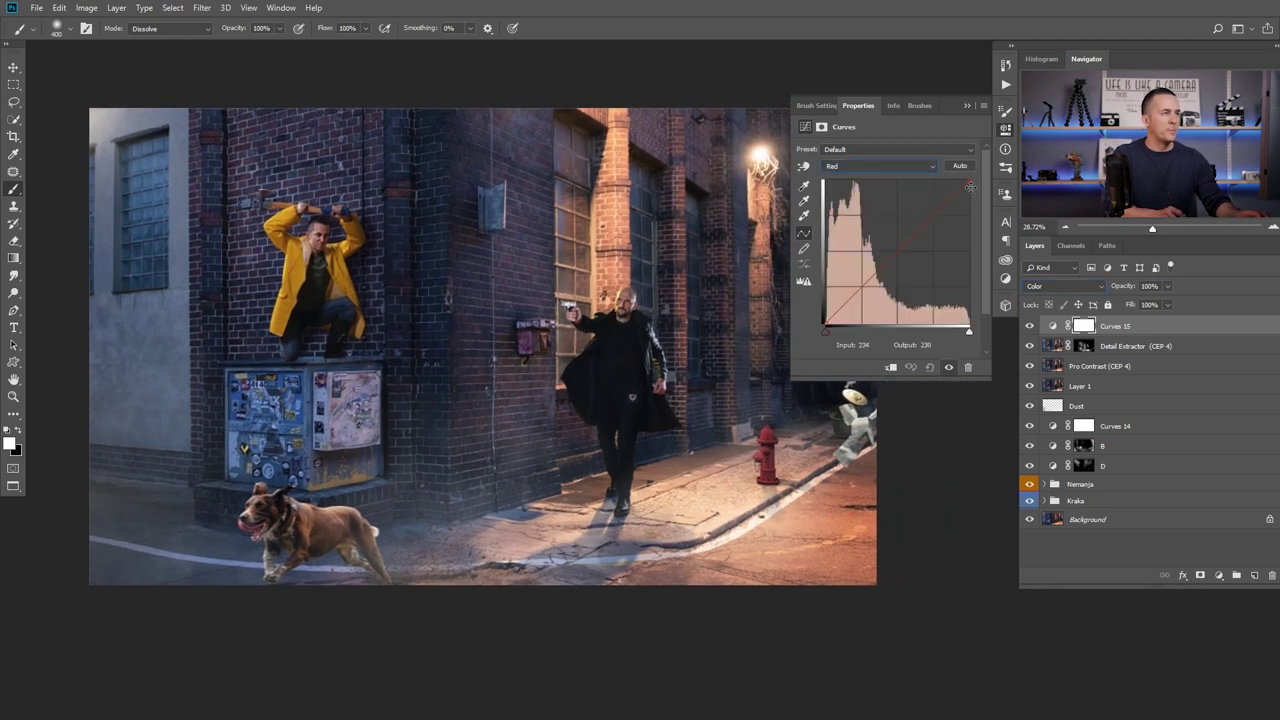
pyautogui.moveTo(969, 181); pyautogui.dragTo(980, 190)
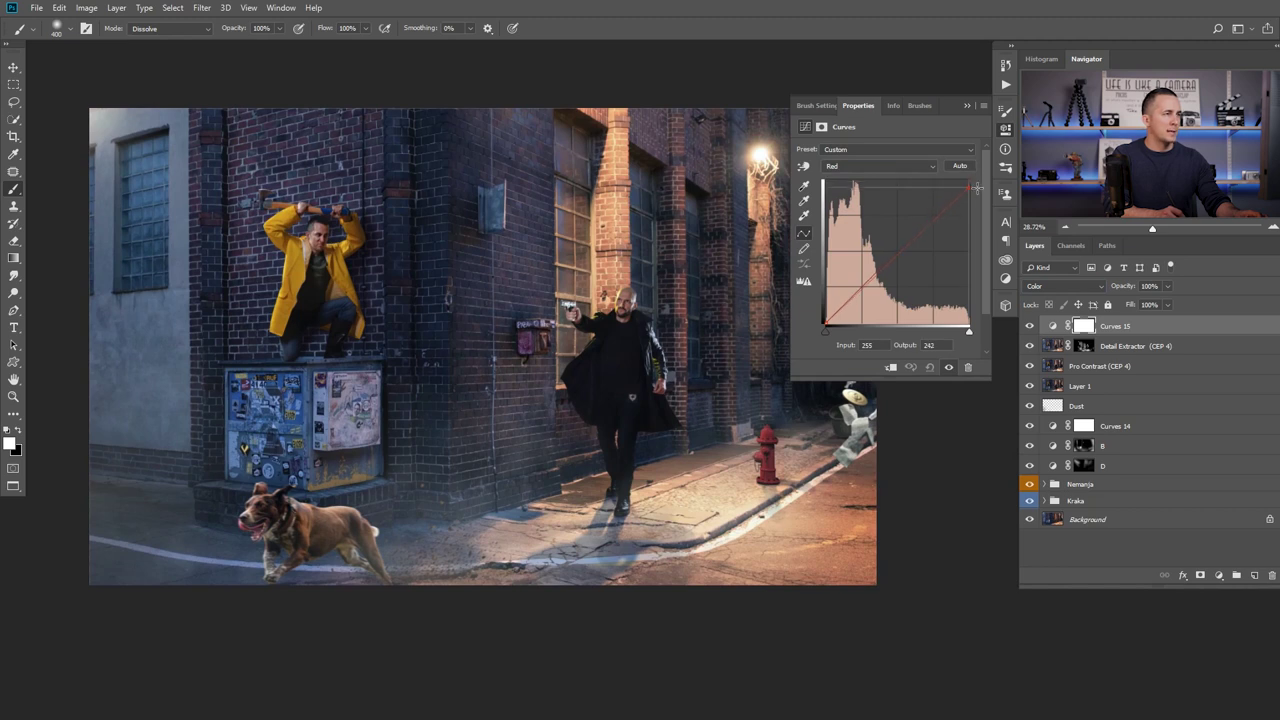
pyautogui.moveTo(824, 327); pyautogui.dragTo(822, 319)
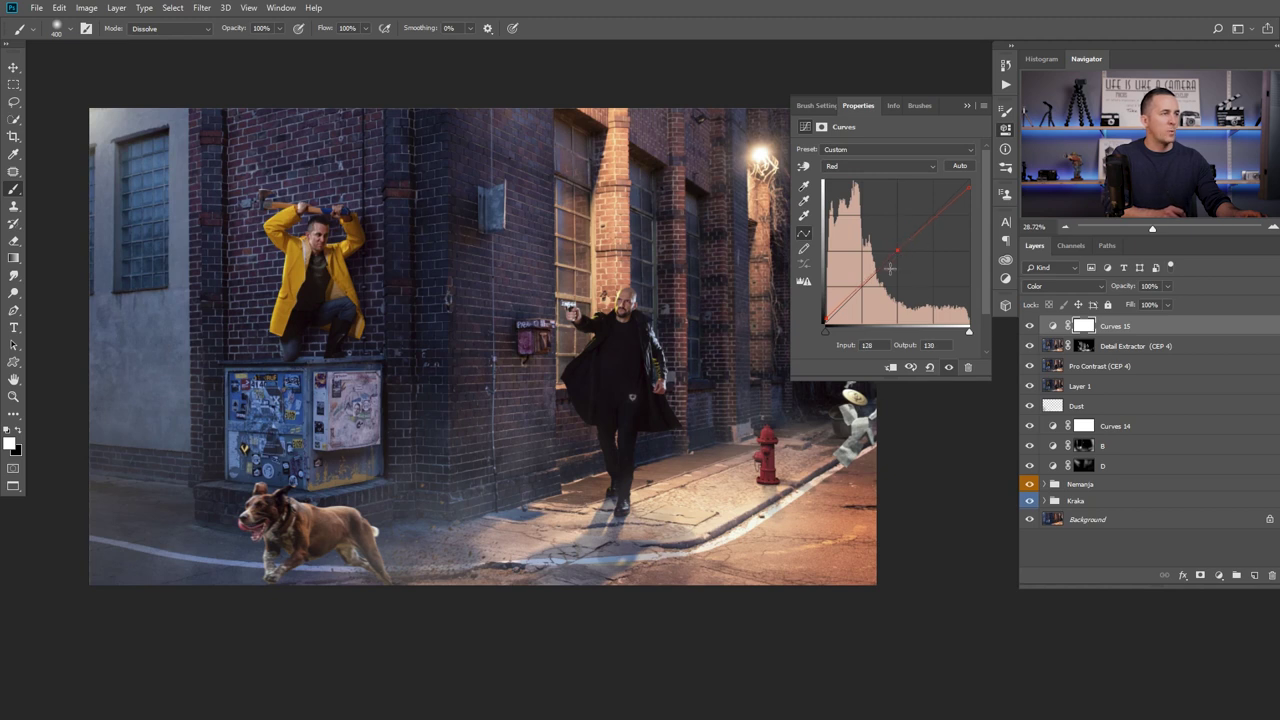
# In the Green curve, move the white point's input to about 250, anchor the midtones and slightly lift the shadows.
pyautogui.click(905, 163)
pyautogui.click(897, 207)
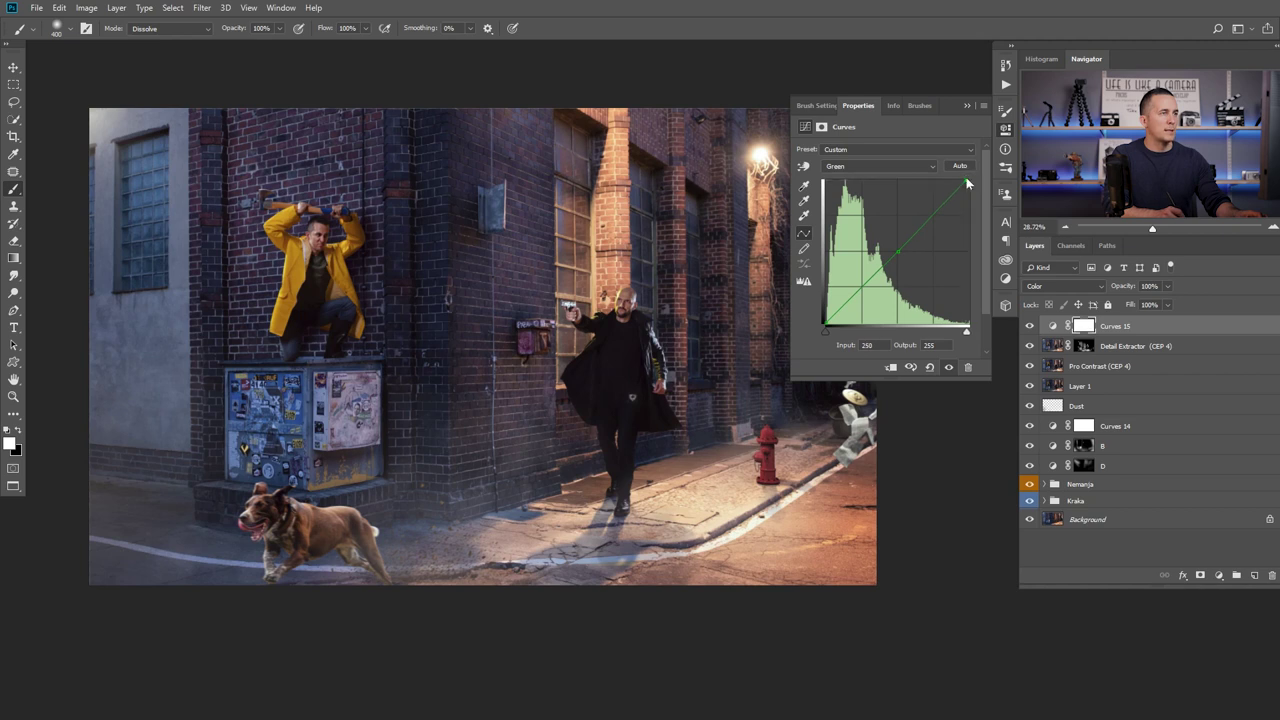
pyautogui.moveTo(826, 322); pyautogui.dragTo(825, 318)
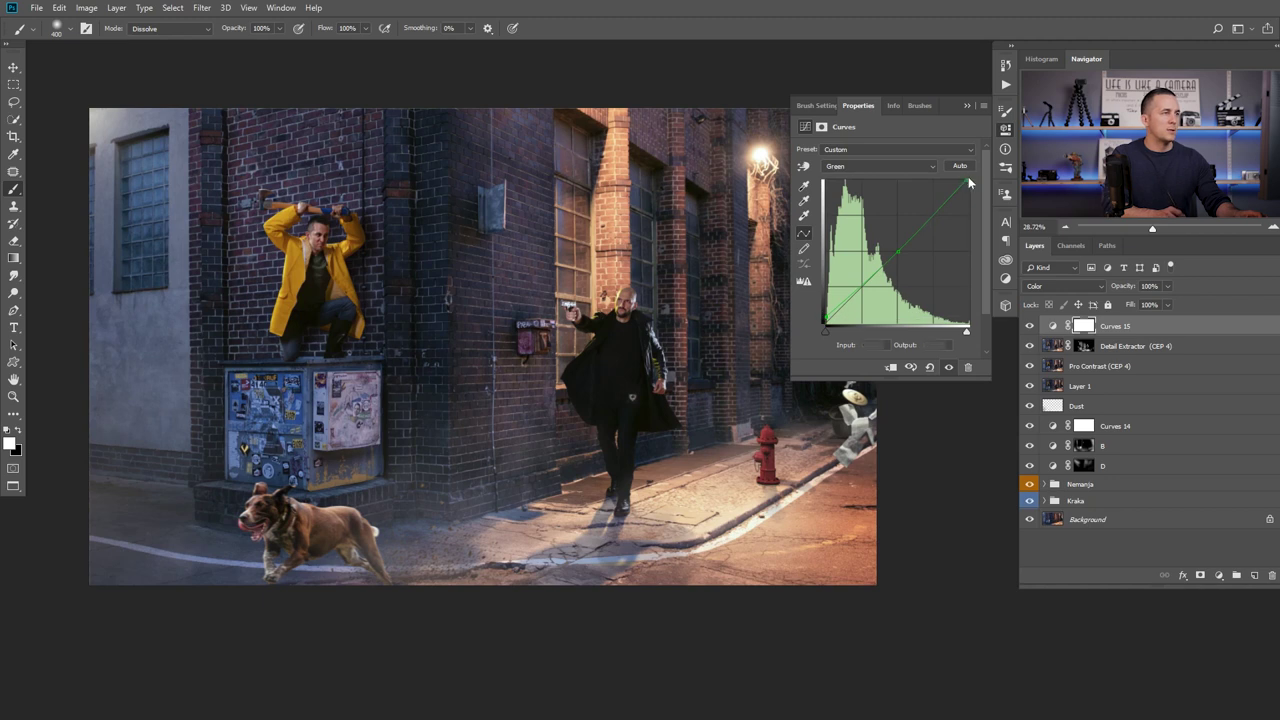
pyautogui.moveTo(966, 179); pyautogui.dragTo(964, 179)
# Shift the Blue curve's black point to input 10 with output 0.
pyautogui.click(893, 167)
pyautogui.click(869, 214)
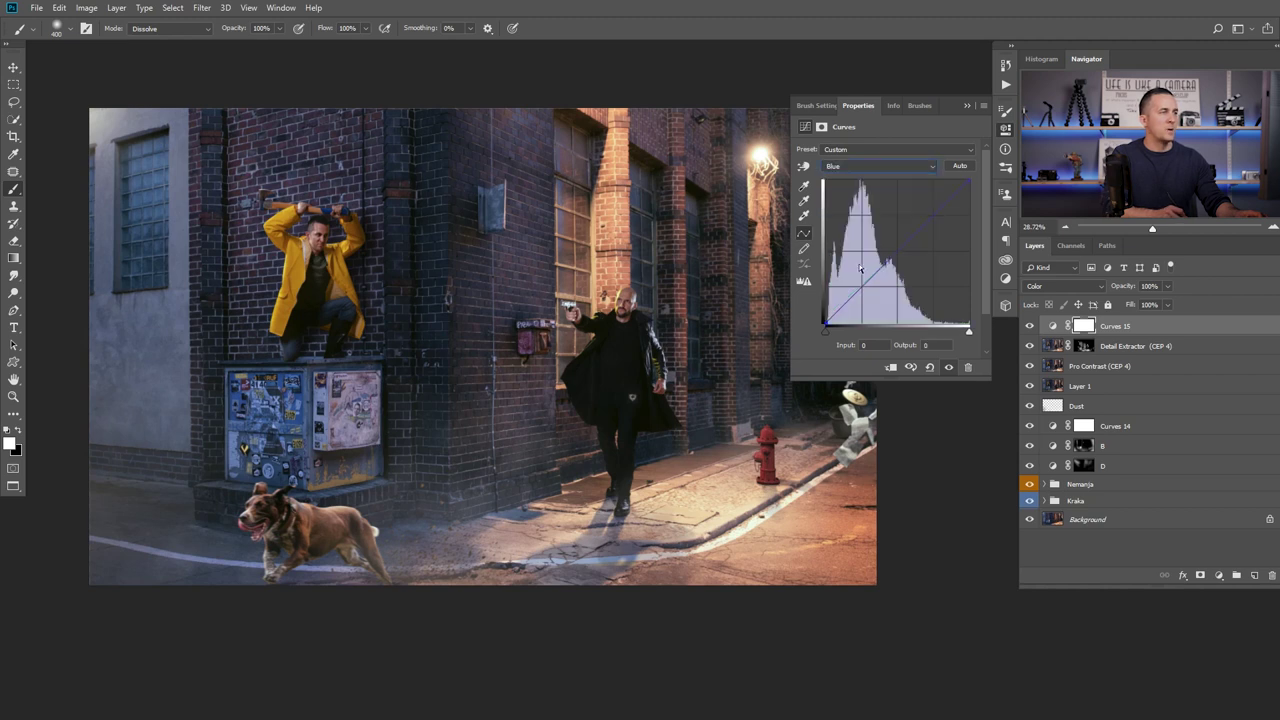
pyautogui.moveTo(826, 327); pyautogui.dragTo(829, 328)
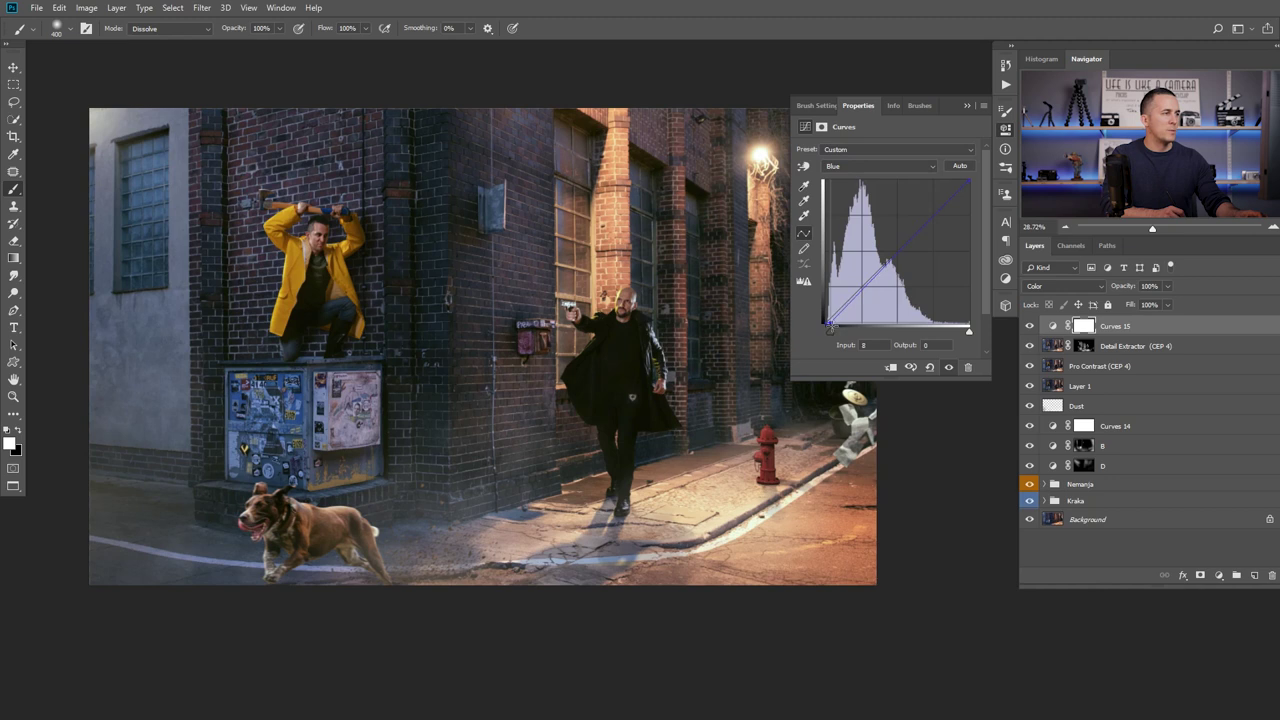
# Refine the Red curve by setting its black point's output to 16, and compare the image with and without the new Curves layer.
pyautogui.click(900, 166)
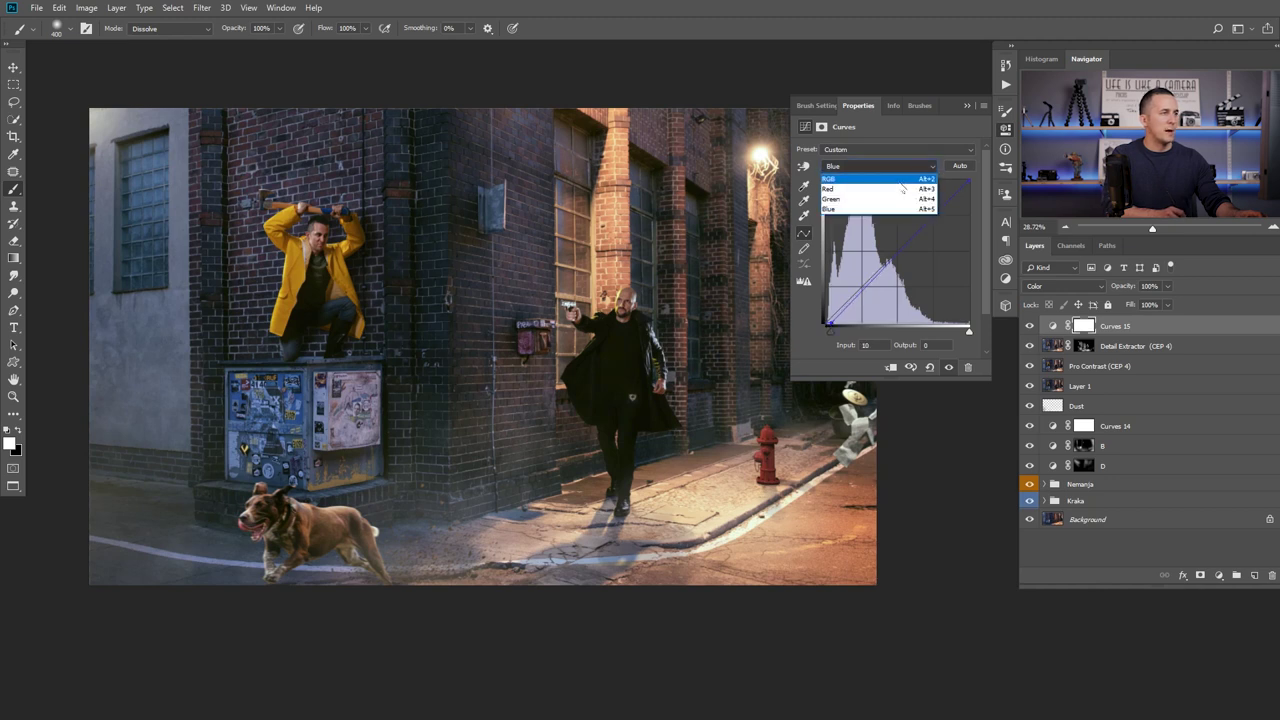
pyautogui.click(900, 183)
pyautogui.click(970, 187)
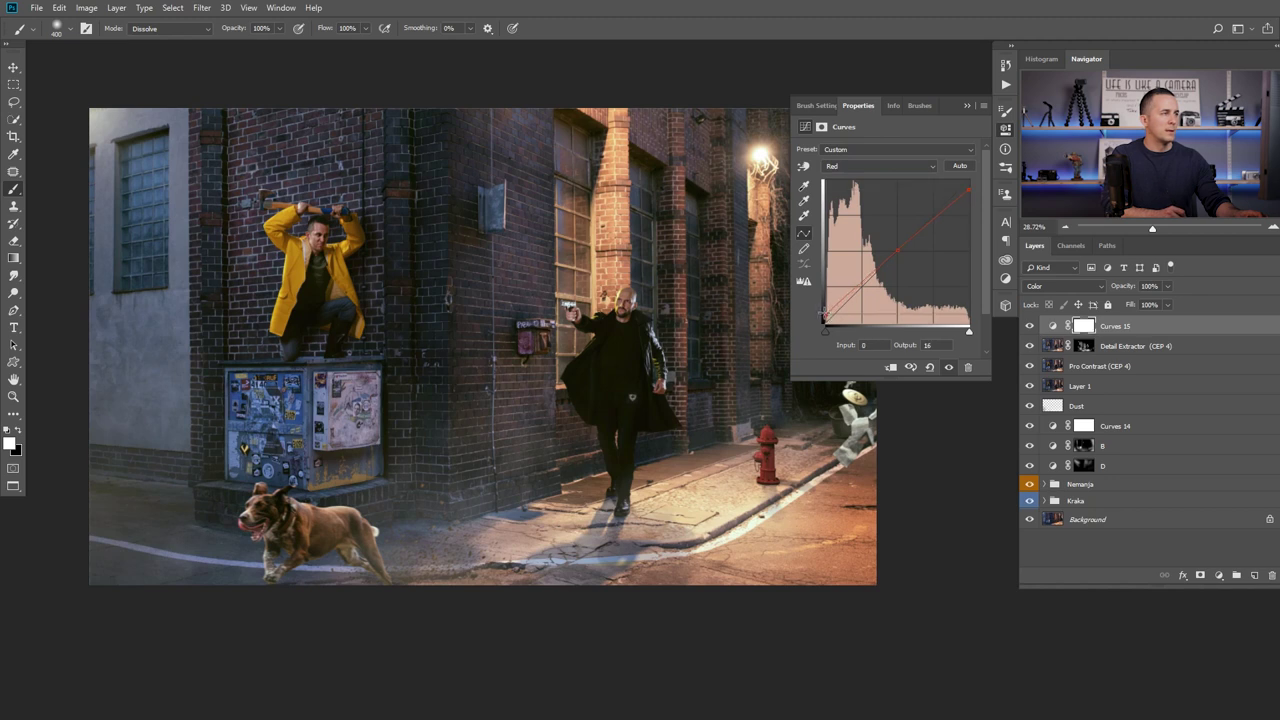
pyautogui.click(967, 105)
pyautogui.click(1030, 326)
pyautogui.click(1030, 326)
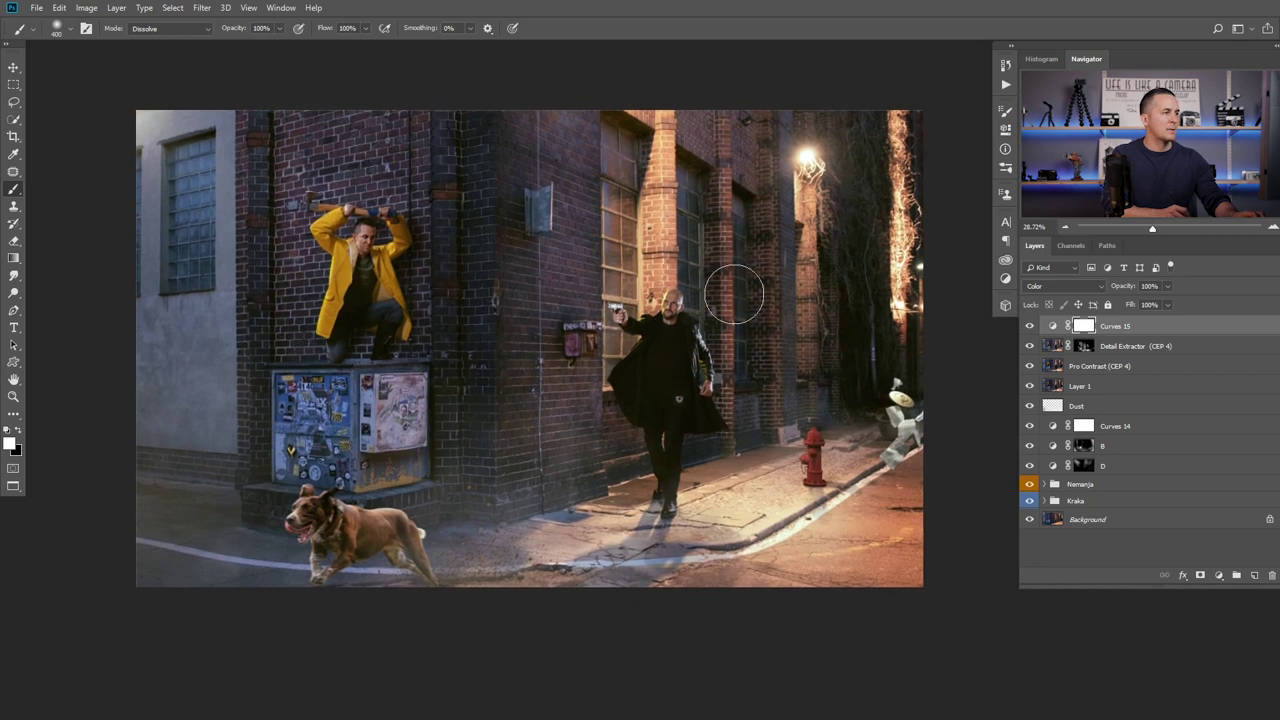
# Compare the image with and without the Color-blended Curves layer, and add a new Curves adjustment layer in Luminosity mode.
pyautogui.click(1030, 326)
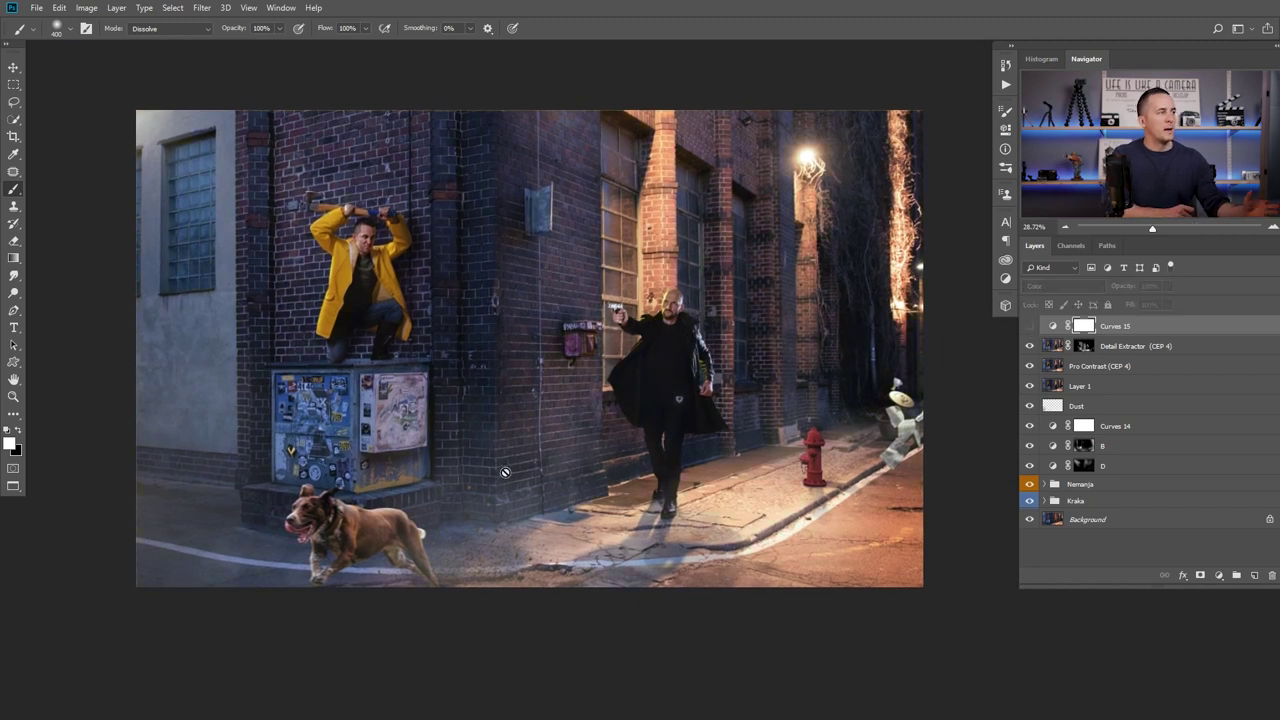
pyautogui.click(1029, 326)
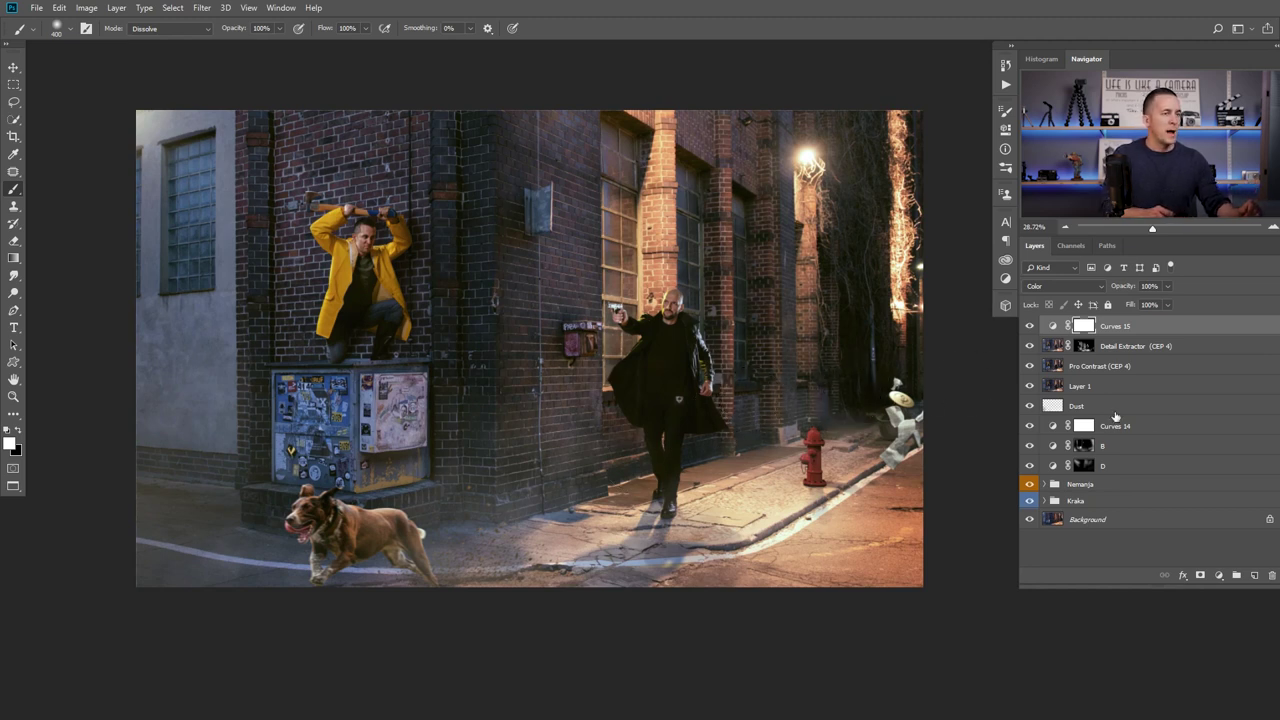
pyautogui.click(1219, 576)
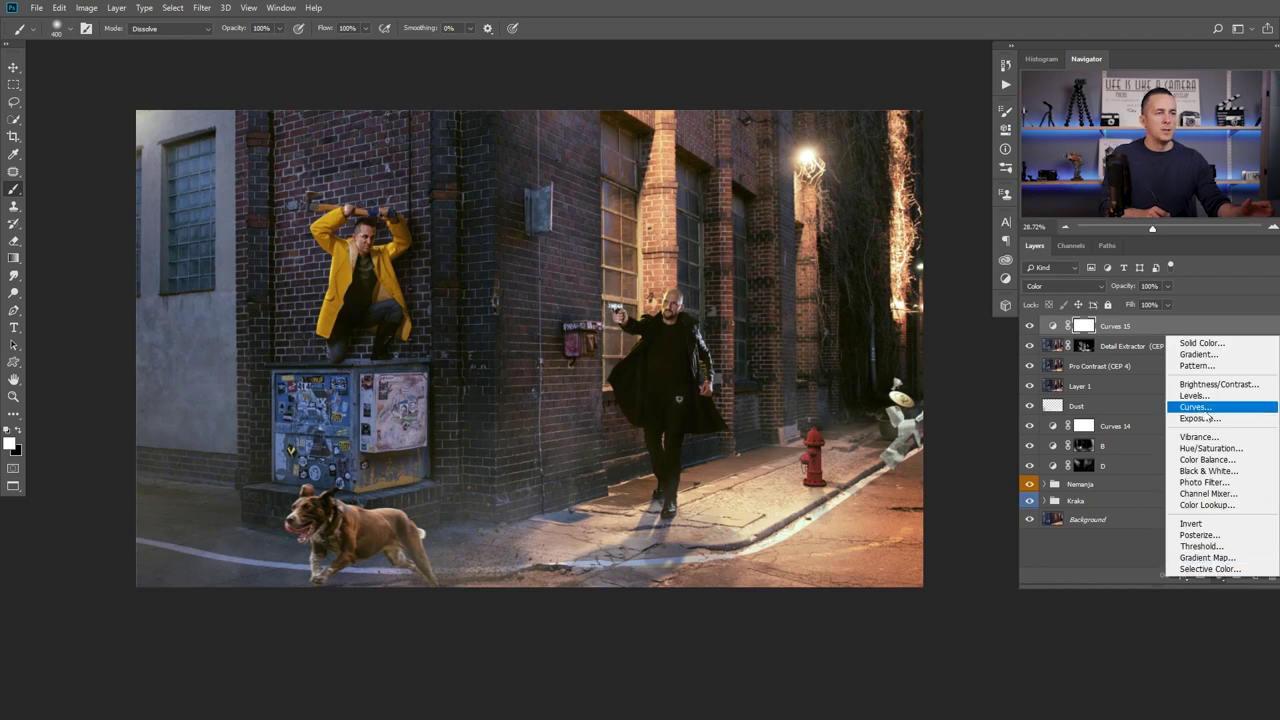
pyautogui.click(1200, 407)
pyautogui.click(1062, 286)
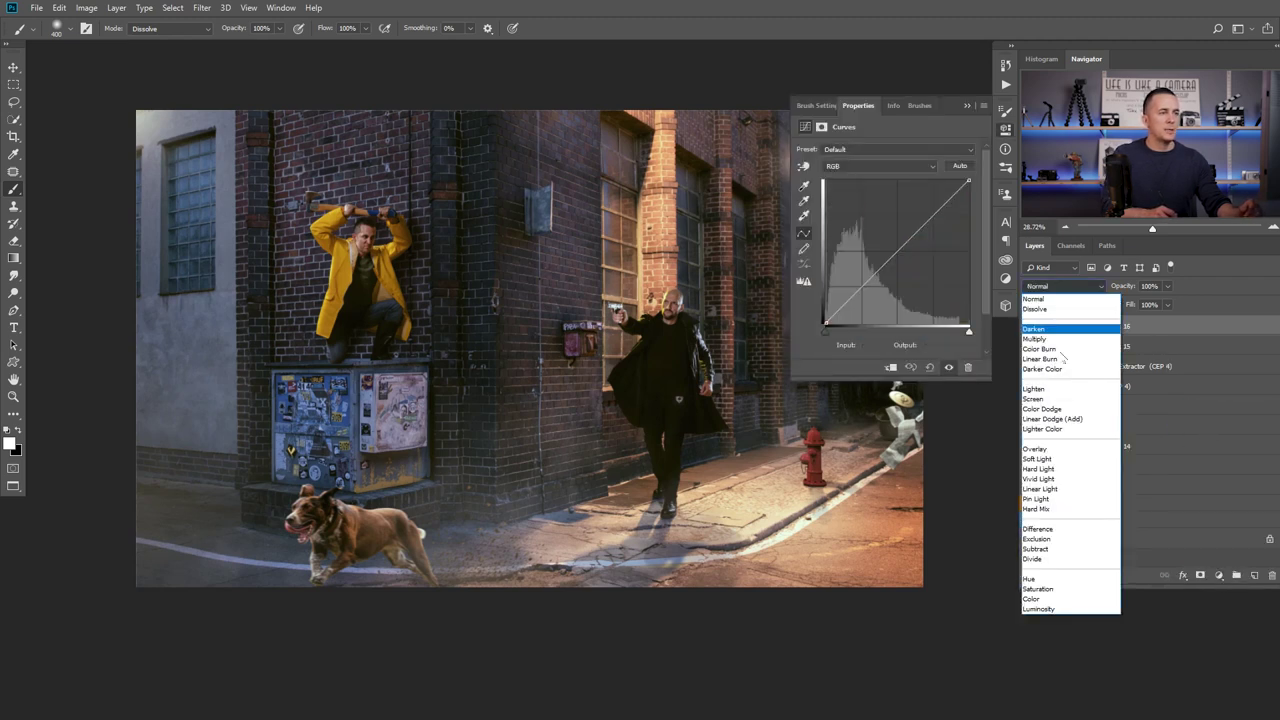
pyautogui.click(1040, 608)
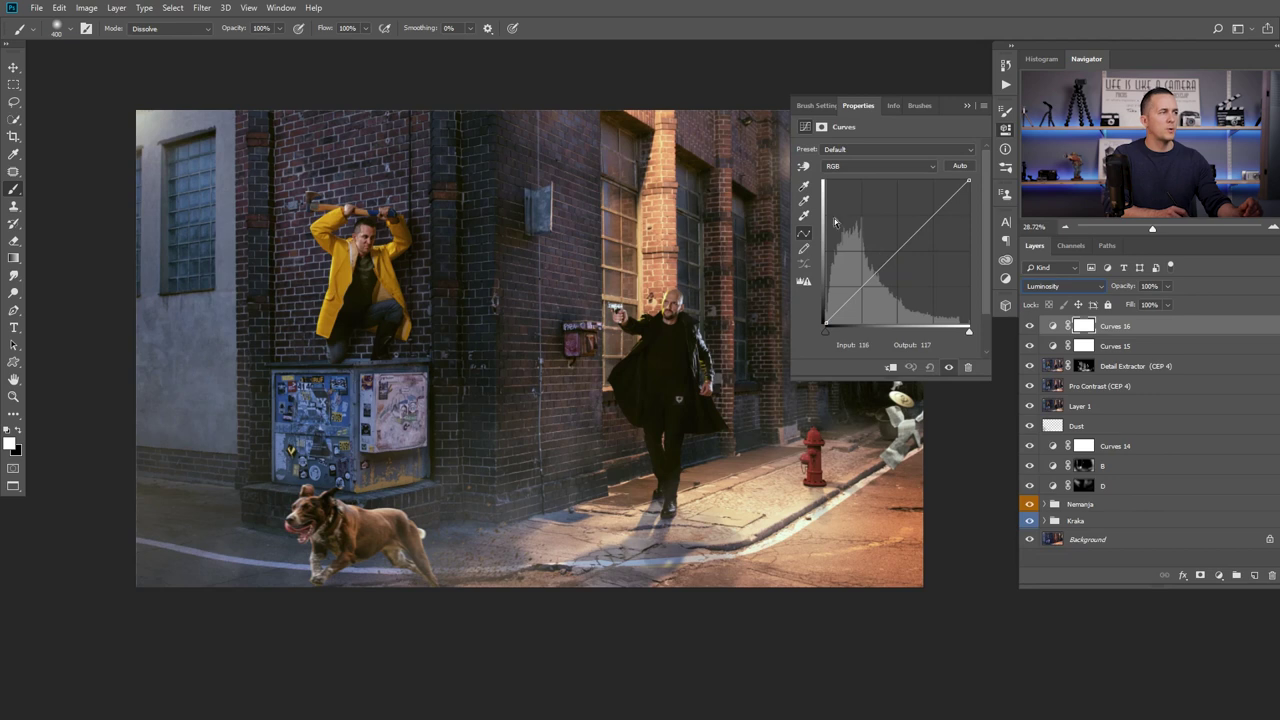
# Shape a gentle contrast S-curve, slightly lifting the highlights and lowering a shadow point at input 65 to output 50.
pyautogui.hscroll(2, 733, 270)
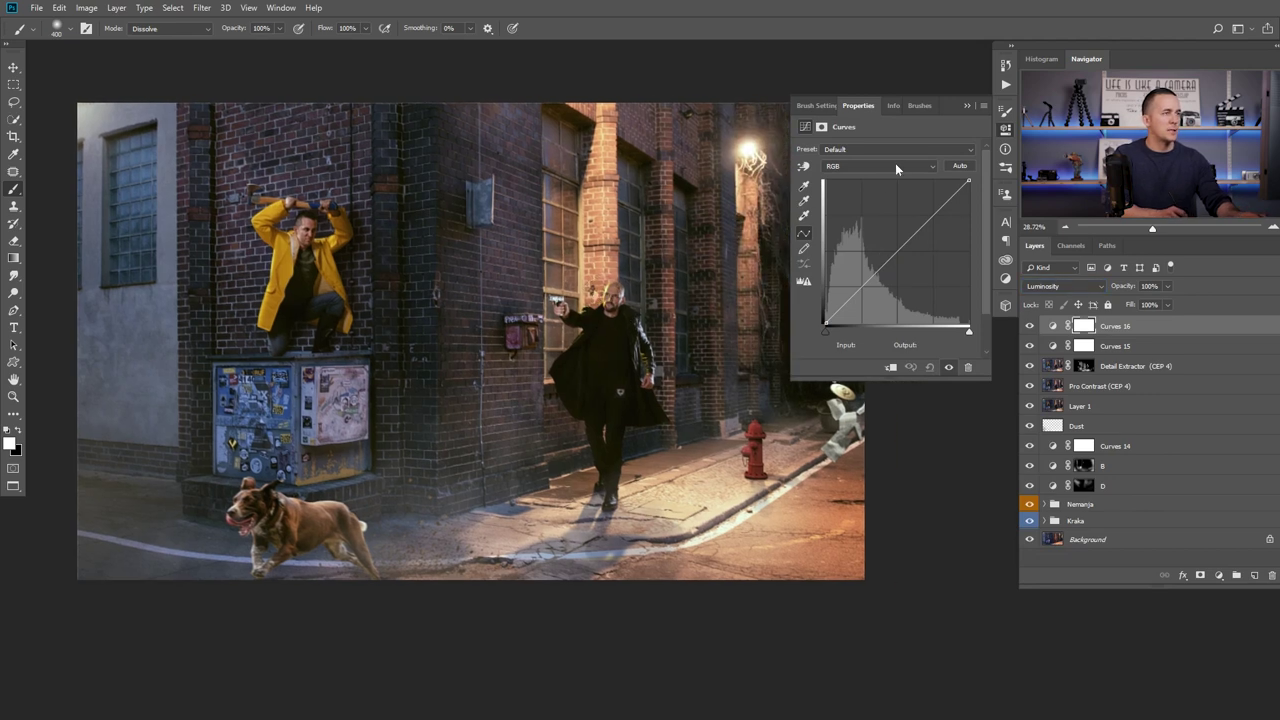
pyautogui.moveTo(941, 195); pyautogui.dragTo(938, 206)
pyautogui.moveTo(861, 288); pyautogui.dragTo(862, 296)
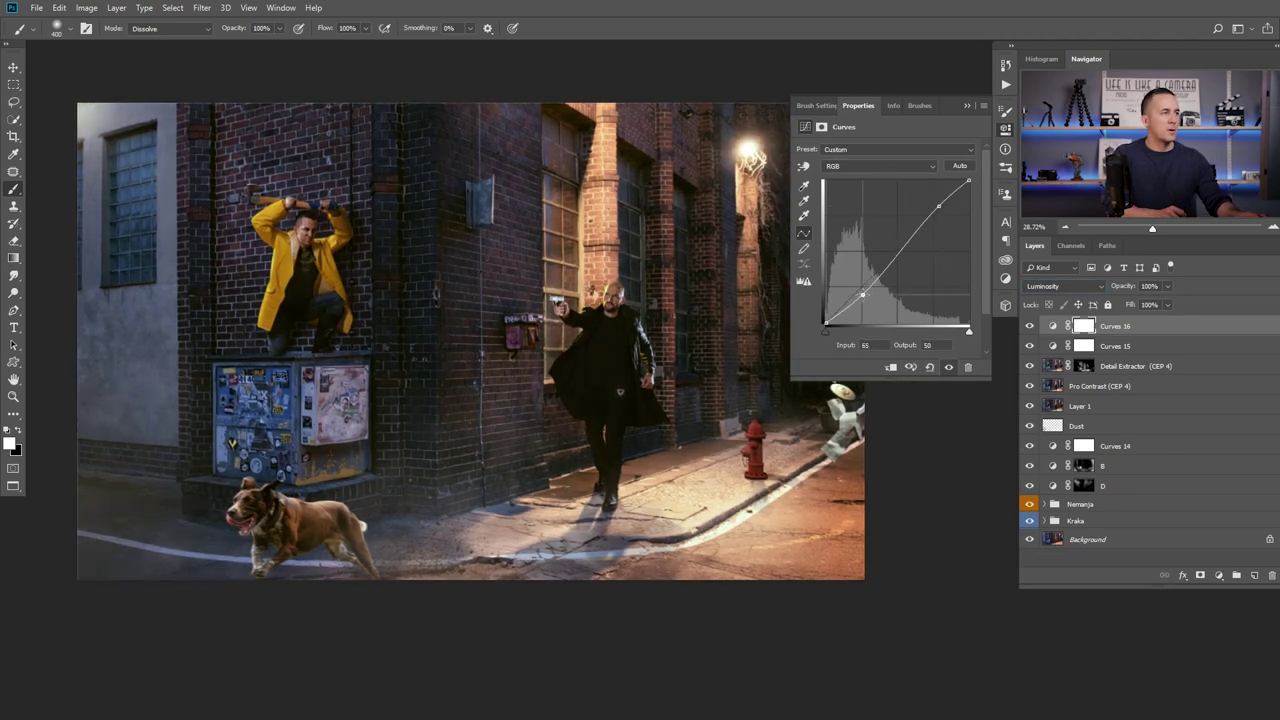
pyautogui.click(966, 105)
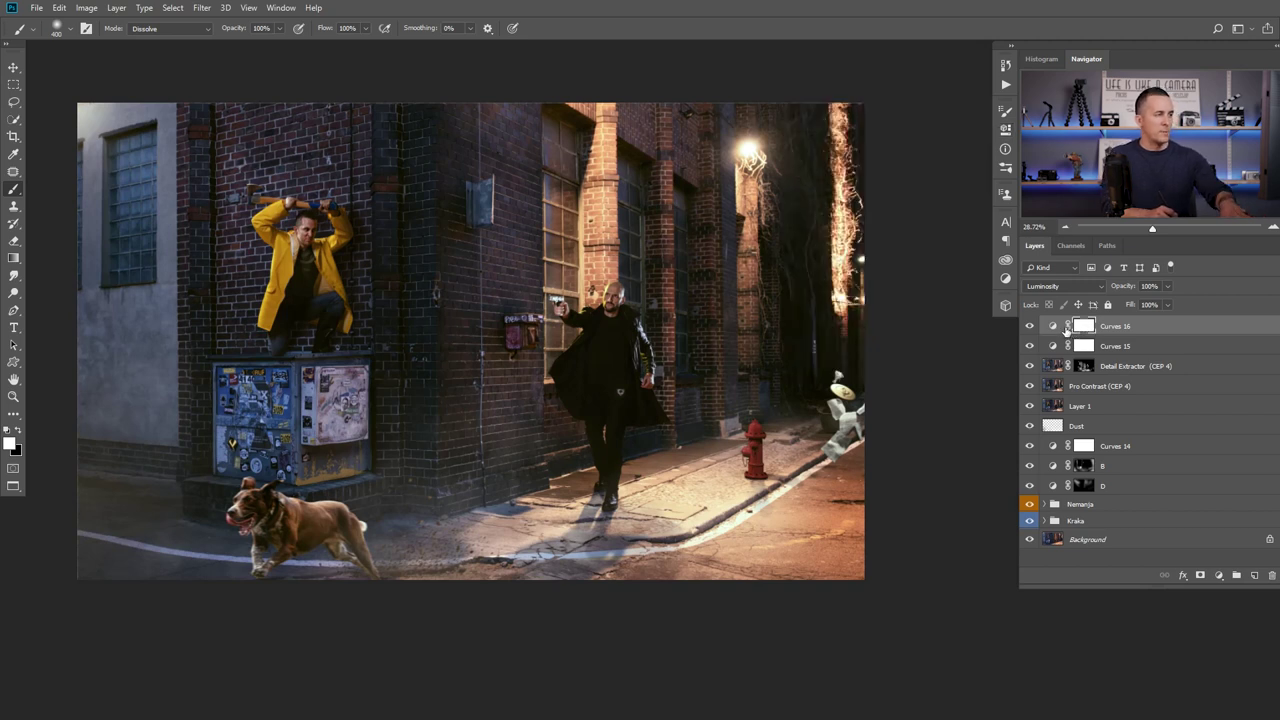
# Invert the Luminosity Curves layer's mask and paint the contrast back over the far end of the sidewalk with a large soft brush.
pyautogui.hotkey('ctrl', 'i')
pyautogui.press(']')
pyautogui.press(']')
pyautogui.press(']')
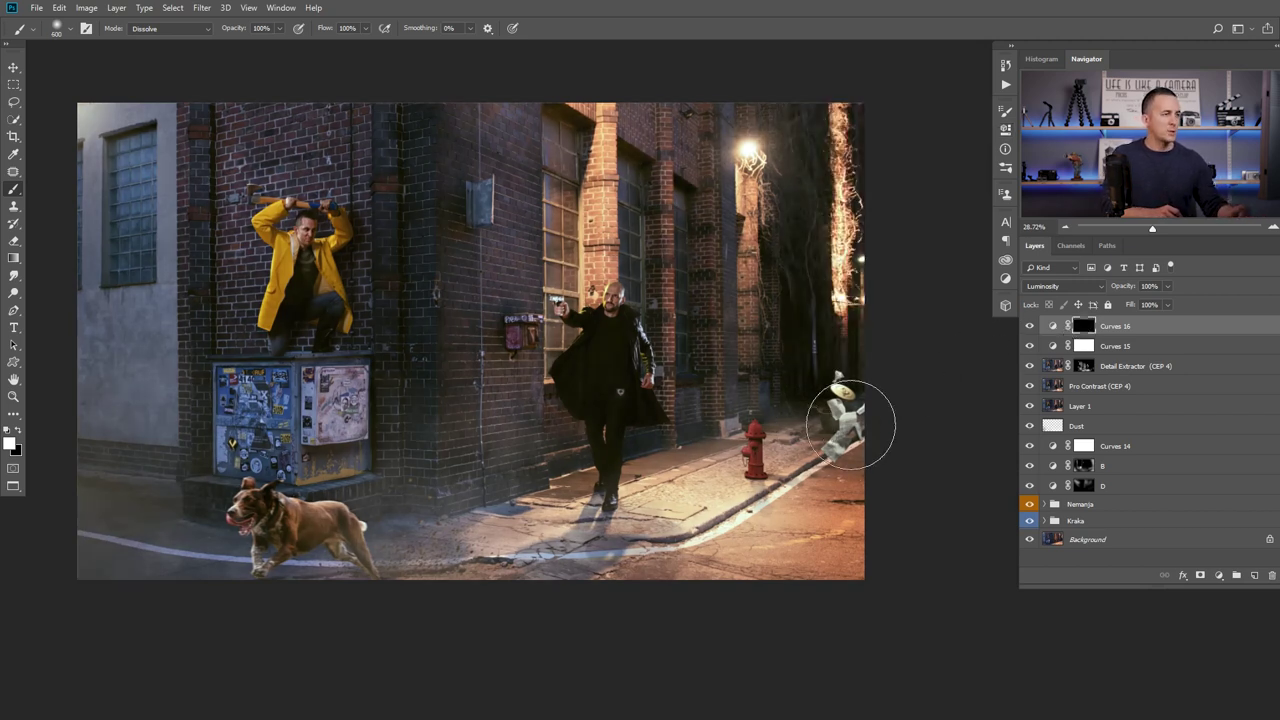
pyautogui.moveTo(858, 398)
pyautogui.mouseDown()
pyautogui.moveTo(844, 490)
pyautogui.moveTo(814, 533)
pyautogui.moveTo(854, 423)
pyautogui.moveTo(779, 571)
pyautogui.moveTo(848, 455)
pyautogui.mouseUp()
# Paint more of the contrast into the mask with brush sizes between 125 and 500, darkening the wall and window behind the man in yellow.
pyautogui.press('[')
pyautogui.press('[')
pyautogui.press('[')
pyautogui.press('[')
pyautogui.press('[')
pyautogui.press('[')
pyautogui.press('[')
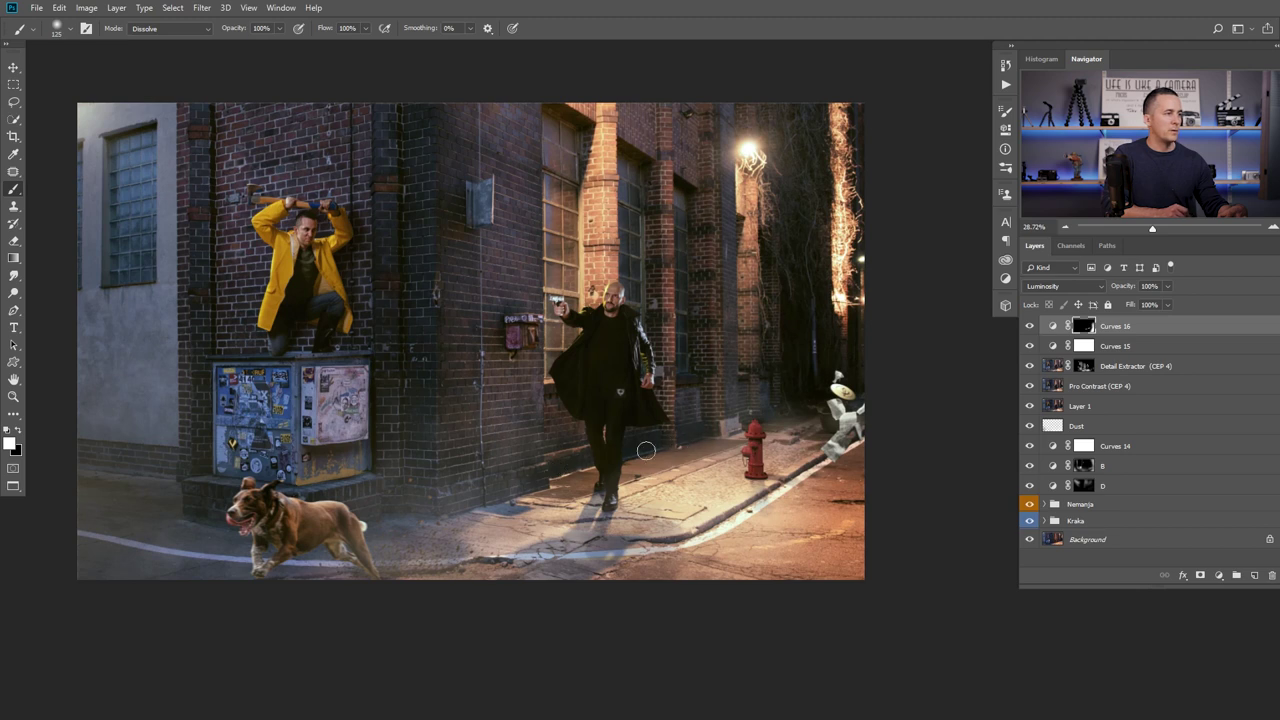
pyautogui.press(']')
pyautogui.press(']')
pyautogui.press(']')
pyautogui.press(']')
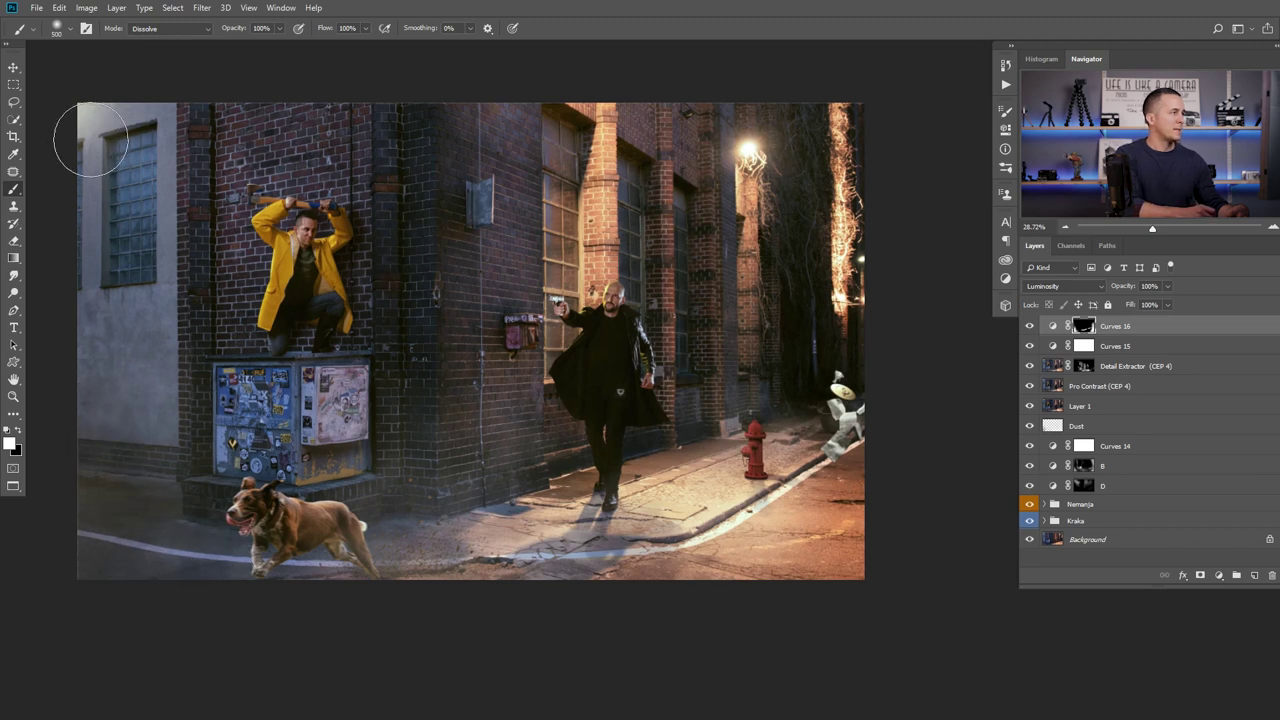
pyautogui.hotkey('ctrl', 'alt', 'z')
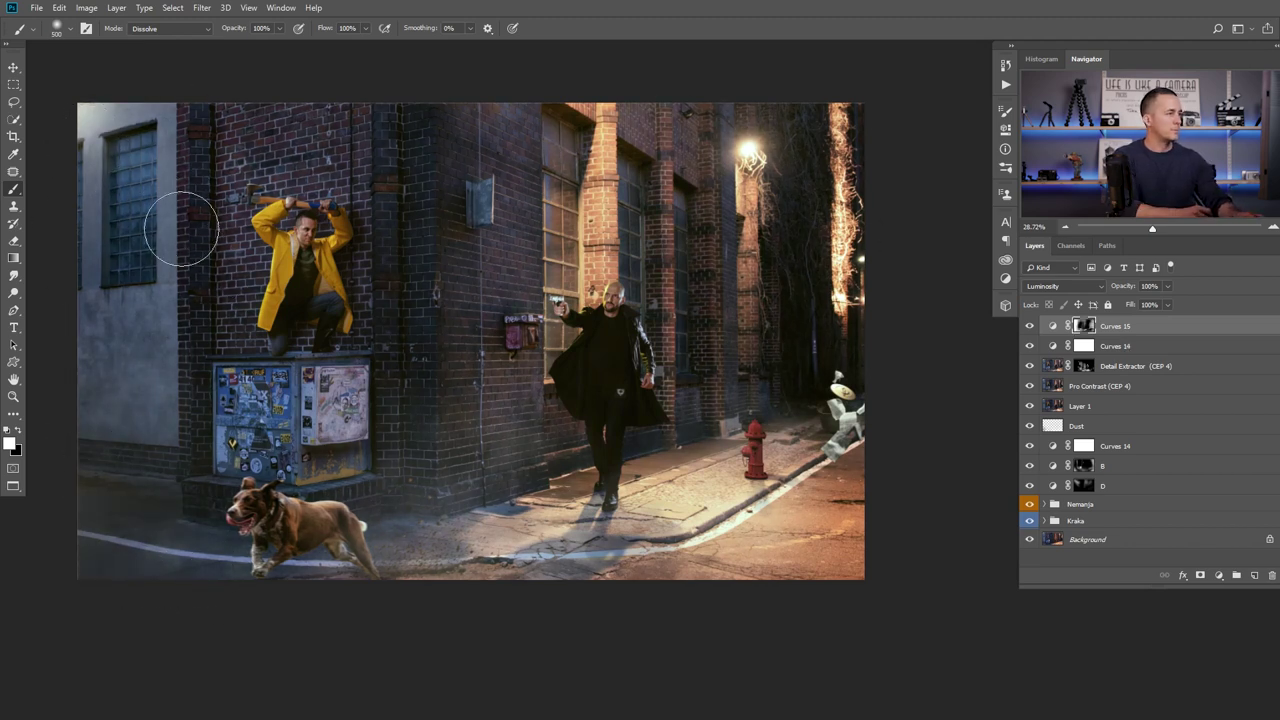
# Compare the image with and without the masked Luminosity Curves layer.
pyautogui.click(1030, 326)
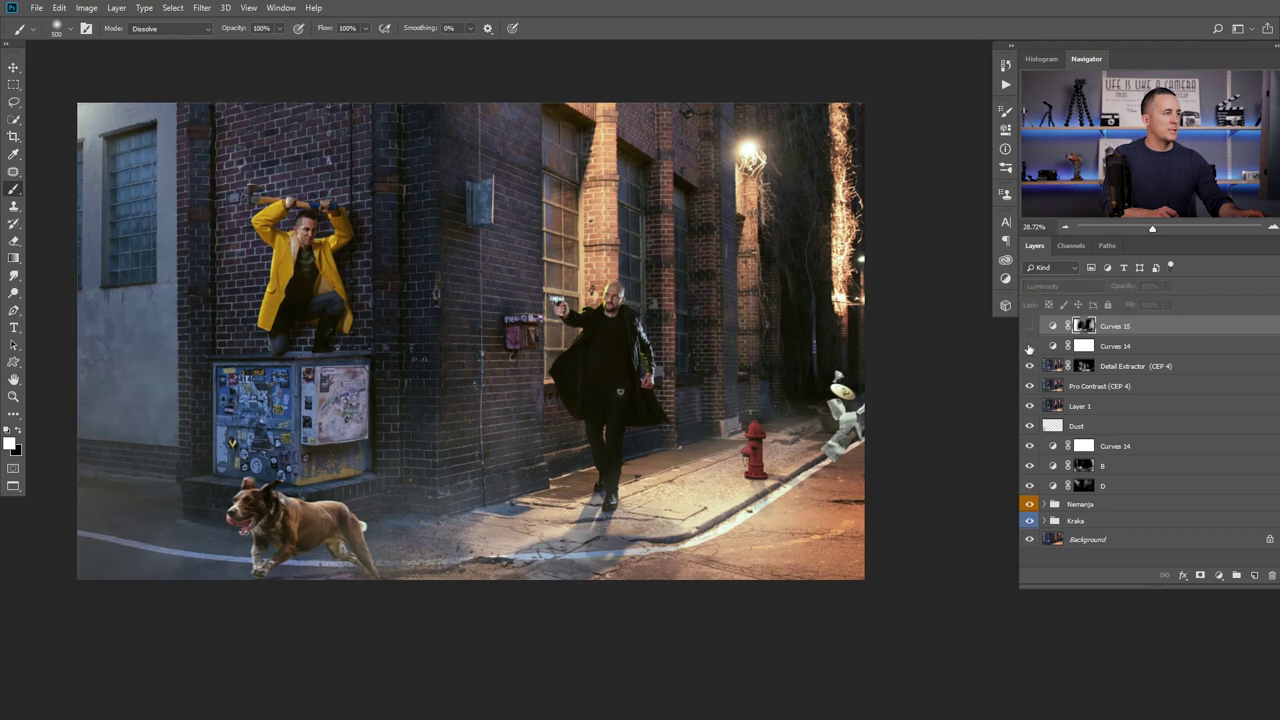
pyautogui.click(1030, 326)
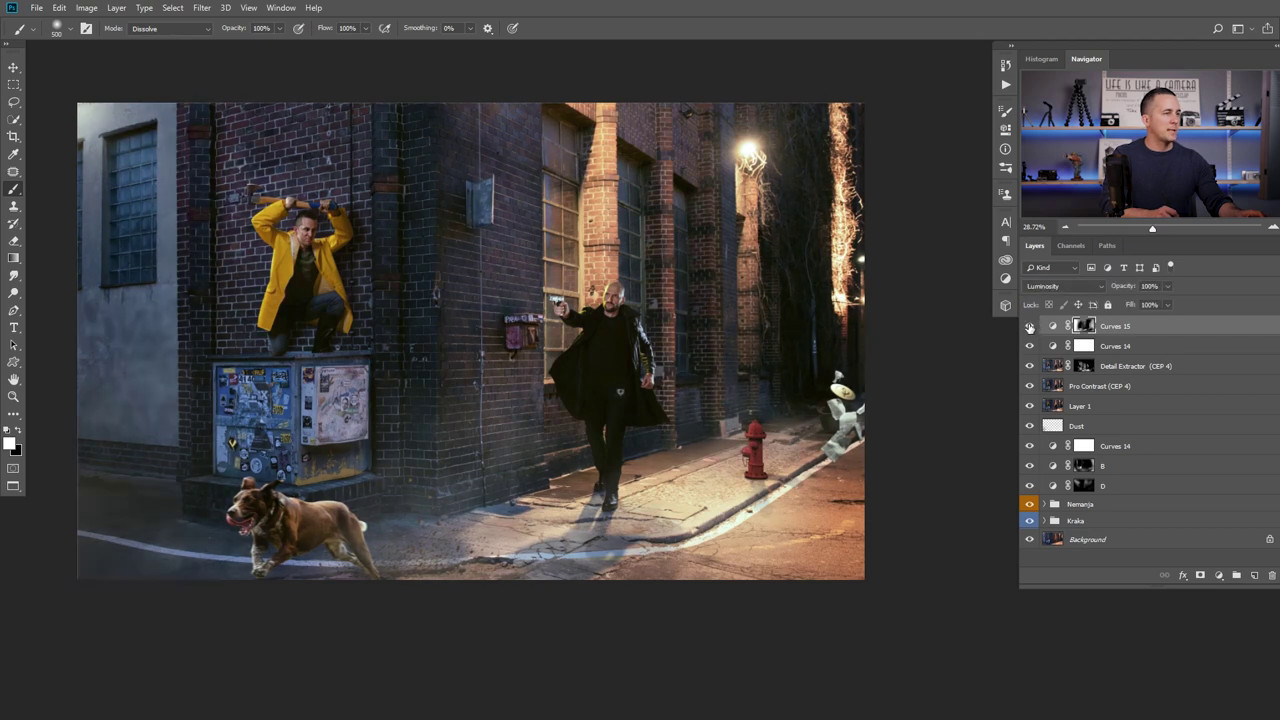
pyautogui.click(1030, 326)
pyautogui.click(1030, 326)
pyautogui.click(1030, 326)
pyautogui.click(1030, 326)
pyautogui.click(1030, 326)
pyautogui.click(1030, 326)
# Add another Curves adjustment layer above the stack and raise its midtones to brighten the image.
pyautogui.click(1222, 577)
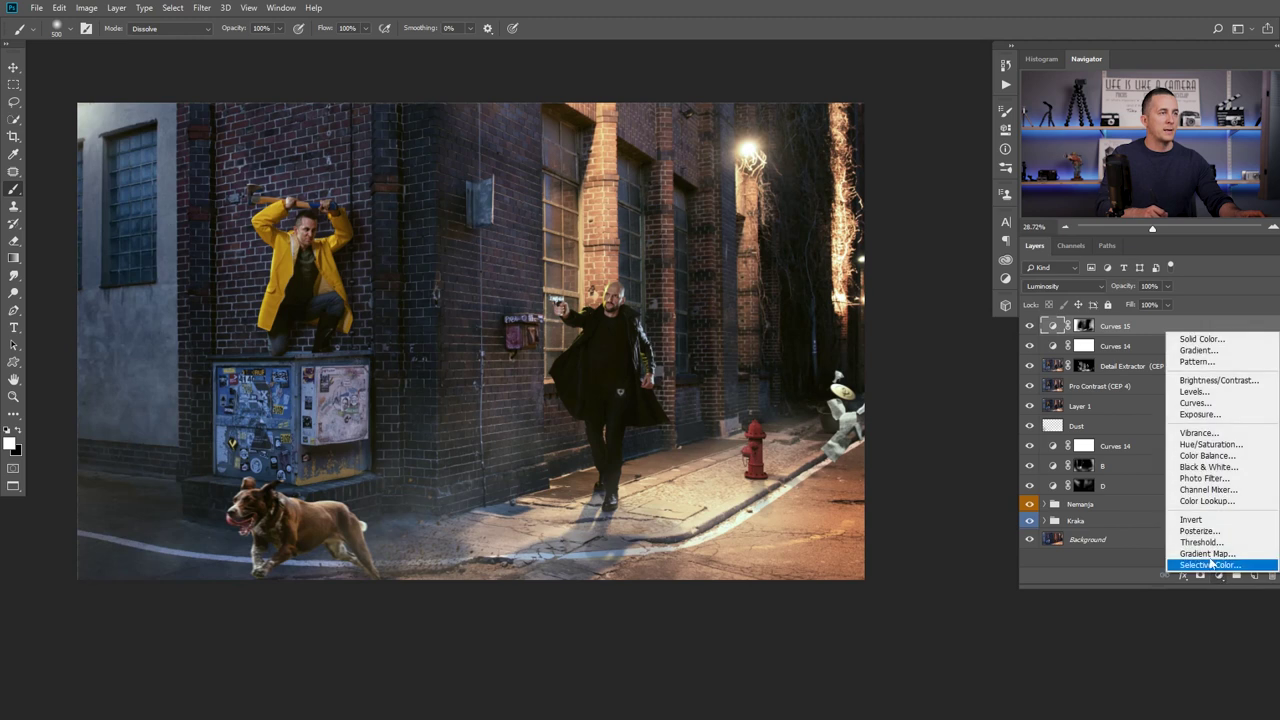
pyautogui.click(1195, 405)
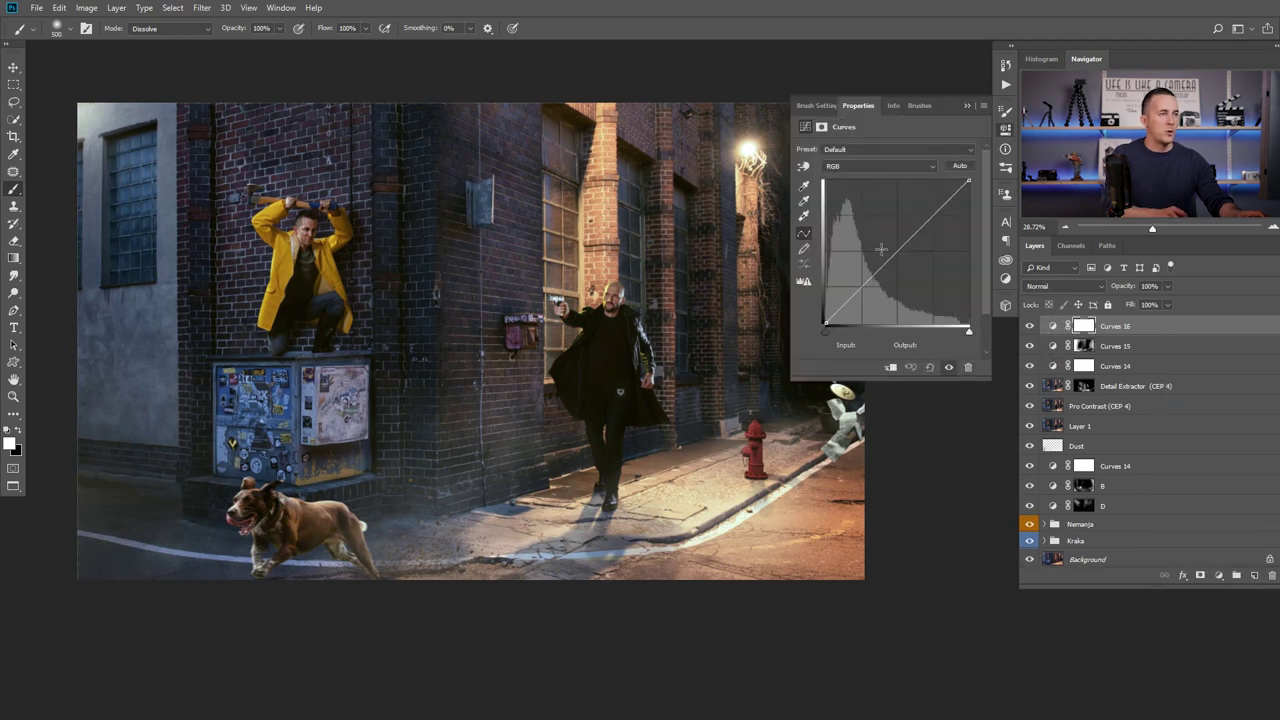
pyautogui.moveTo(897, 250); pyautogui.dragTo(889, 241)
pyautogui.click(966, 106)
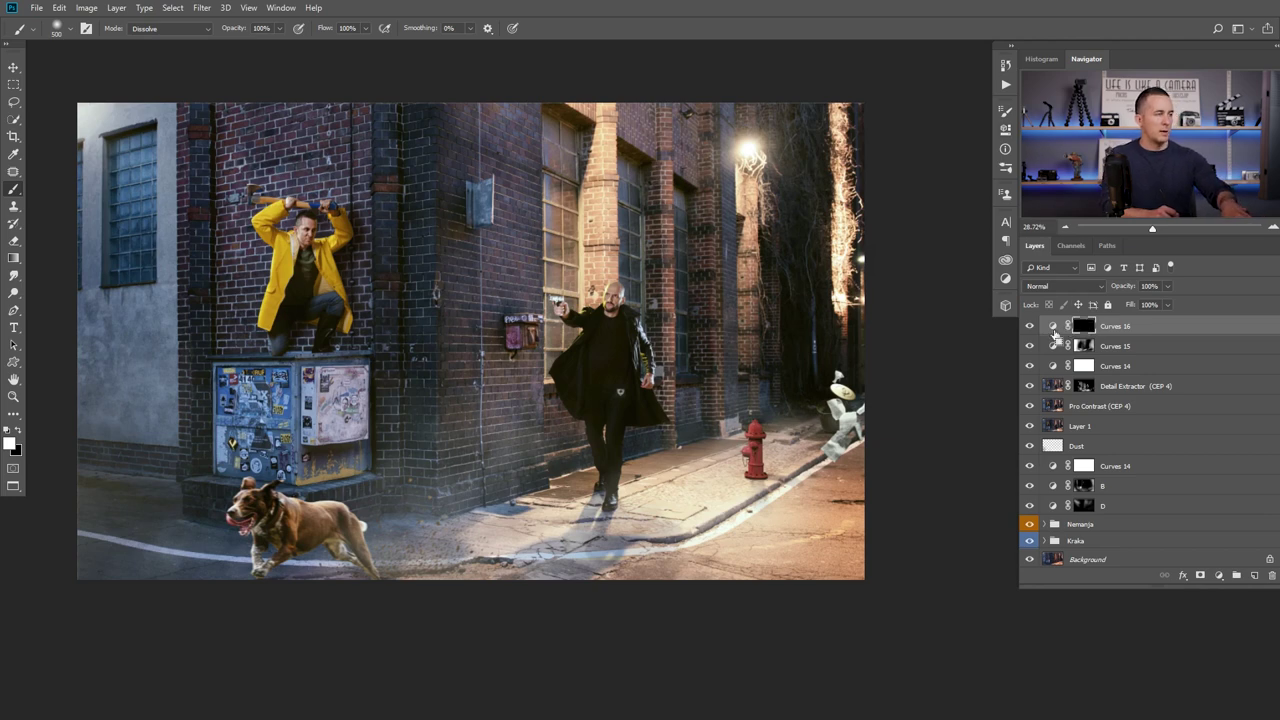
# Invert the brightening Curves layer's mask and paint the light back over the head of the man in the black coat.
pyautogui.hotkey('ctrl', 'i')
pyautogui.scroll(3, 621, 320)
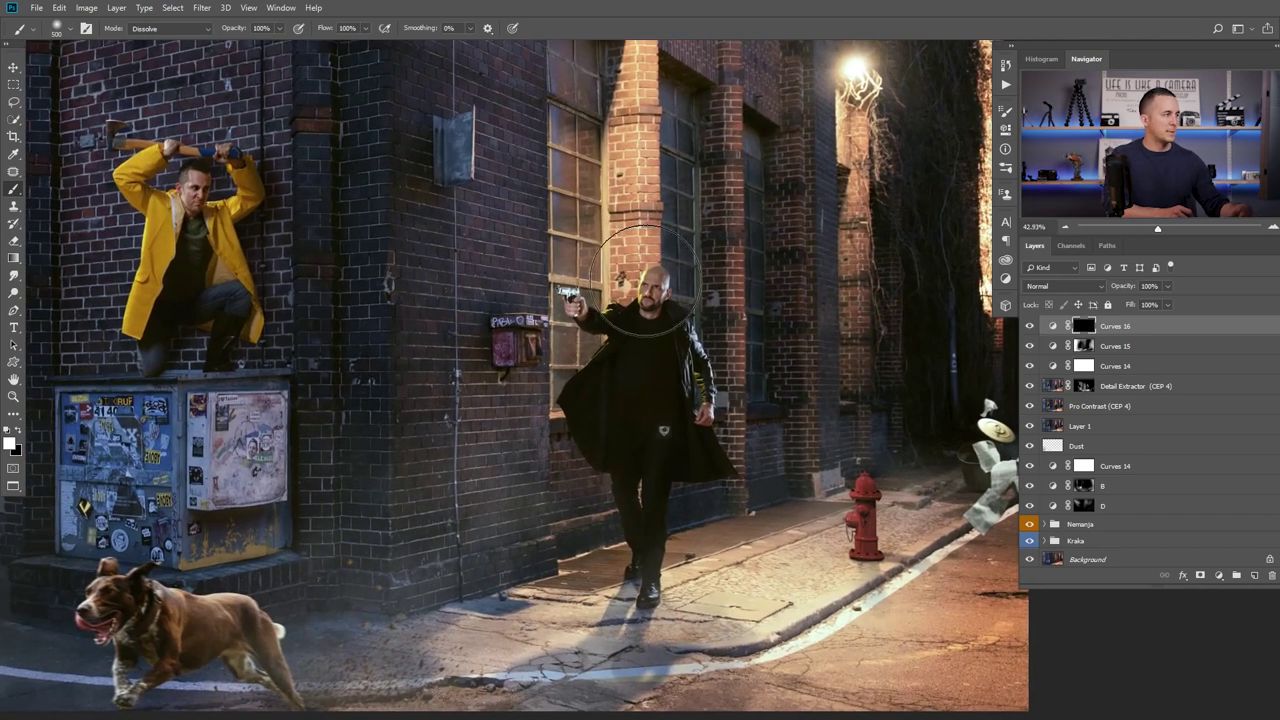
pyautogui.click(657, 298)
pyautogui.press('[')
pyautogui.press('[')
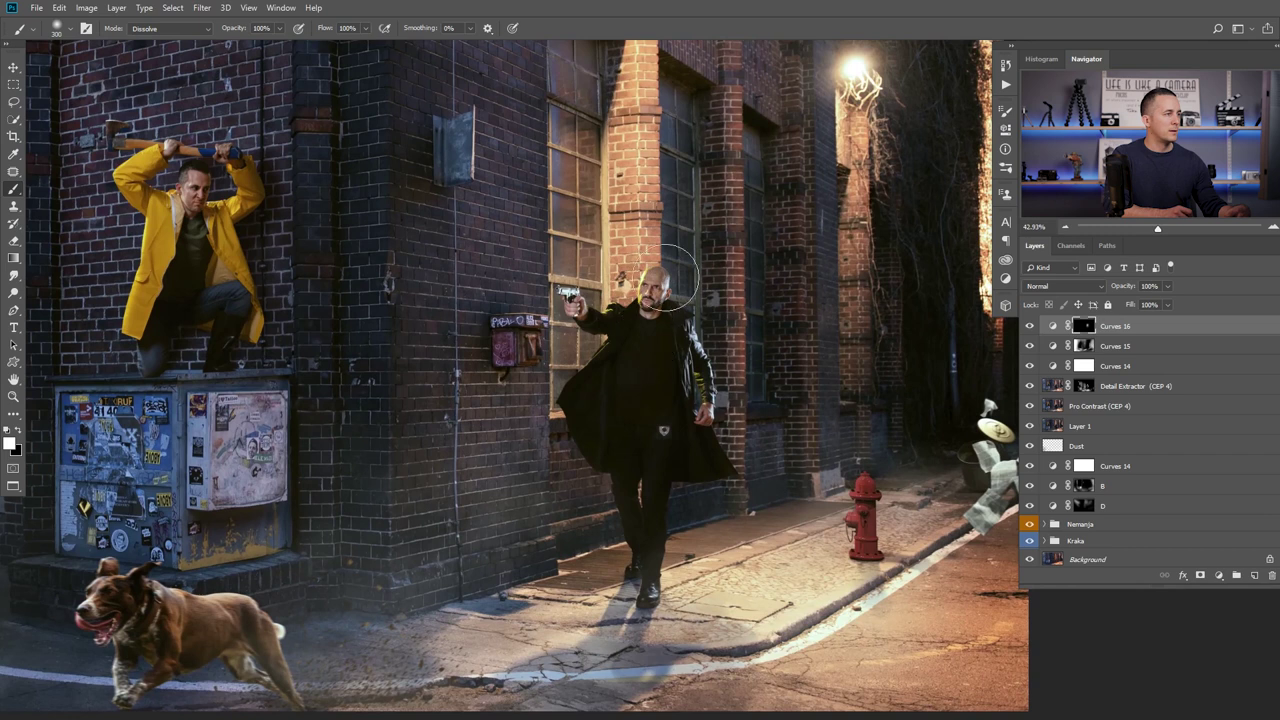
# Set the brush opacity to 20% and softly paint brightness over the two men with brush sizes 400 and 500.
pyautogui.press('2')
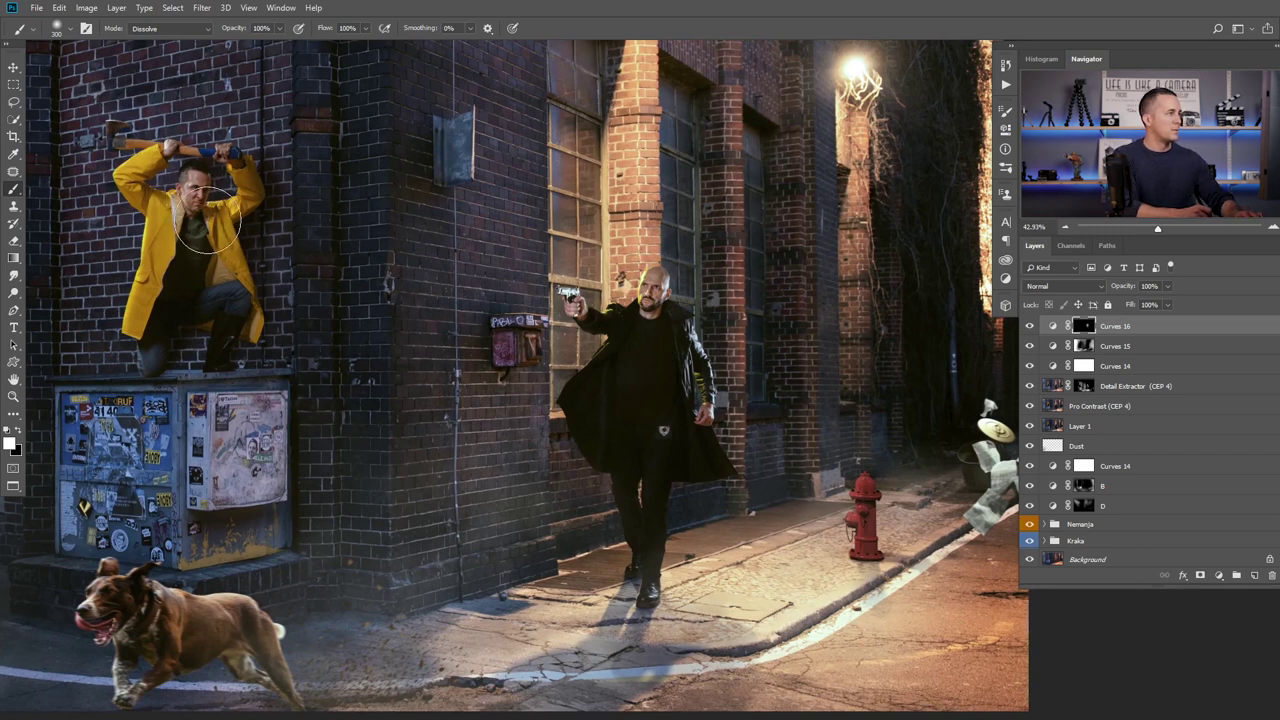
pyautogui.press(']')
pyautogui.scroll(-3, 389, 235)
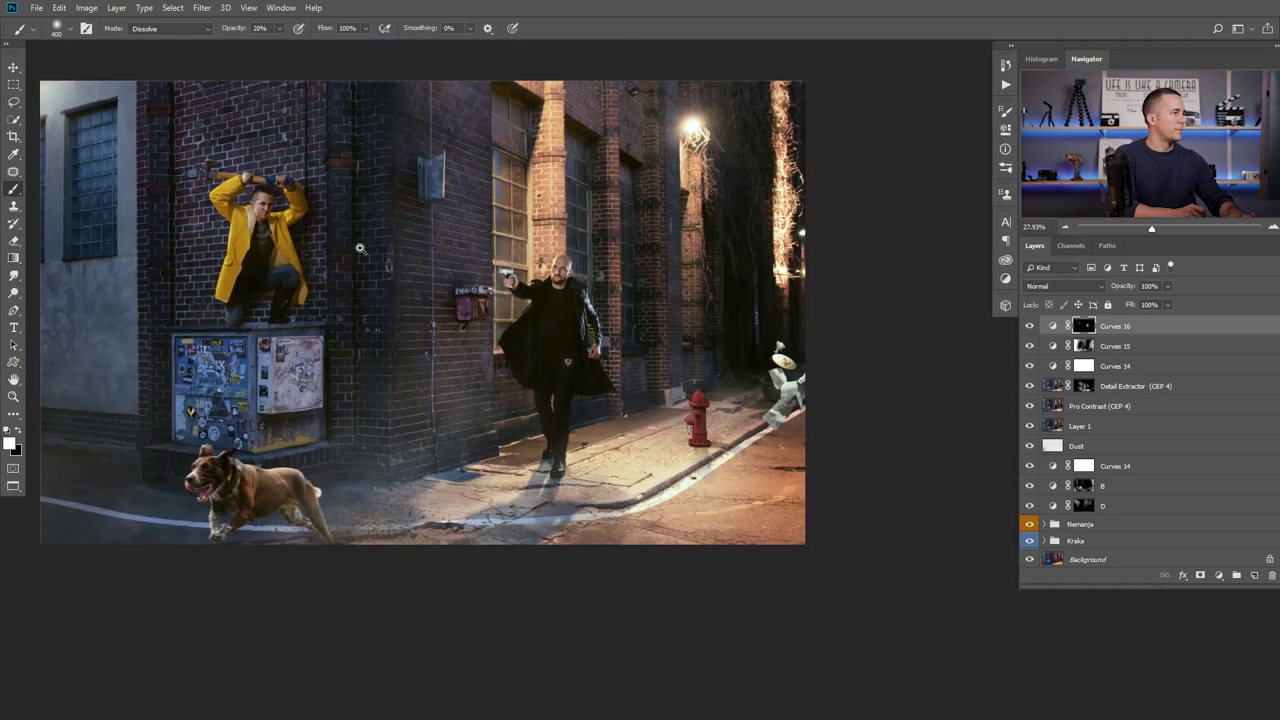
pyautogui.press(']')
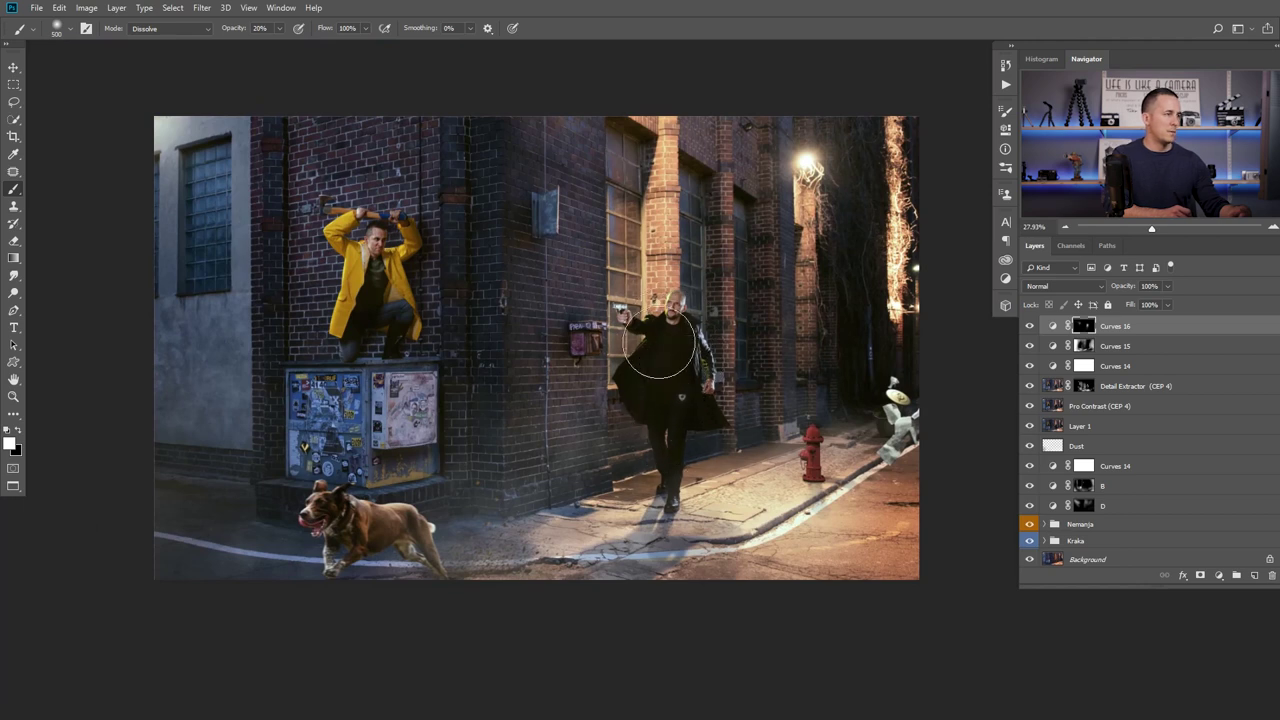
# Compare the image with and without the masked brightening Curves layer.
pyautogui.scroll(1, 665, 334)
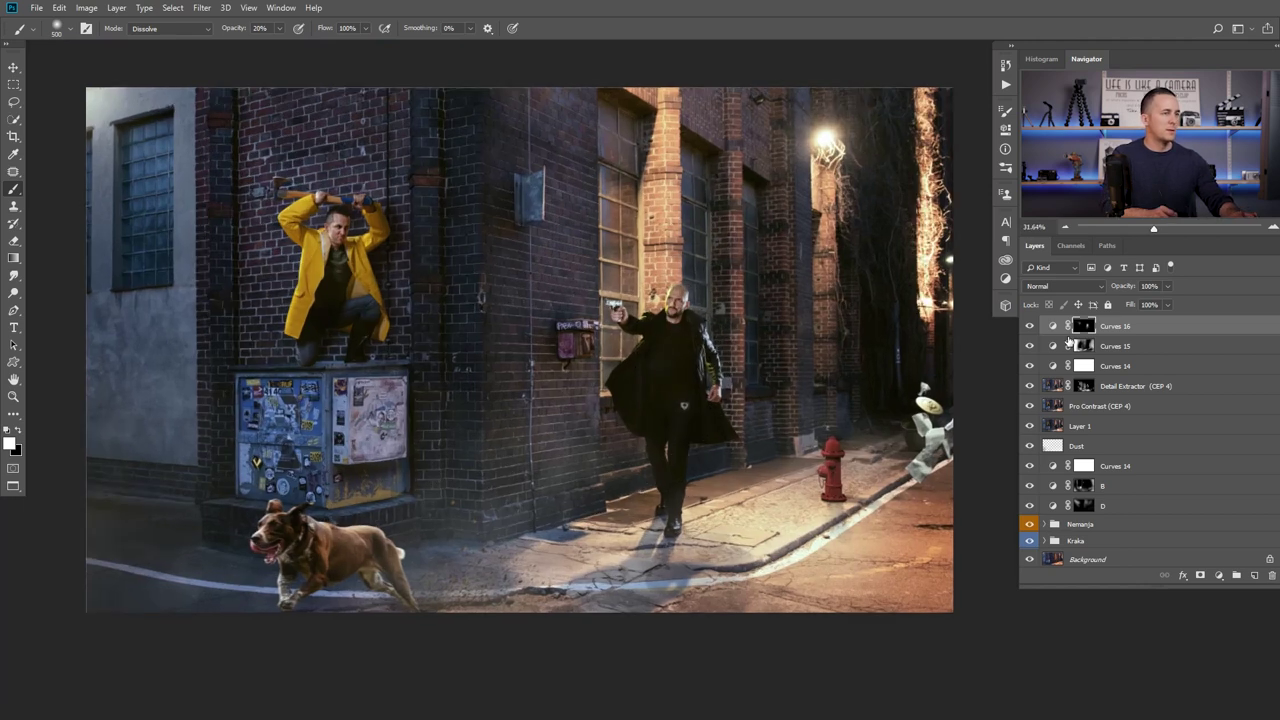
pyautogui.click(1030, 326)
pyautogui.click(1030, 326)
pyautogui.click(1030, 326)
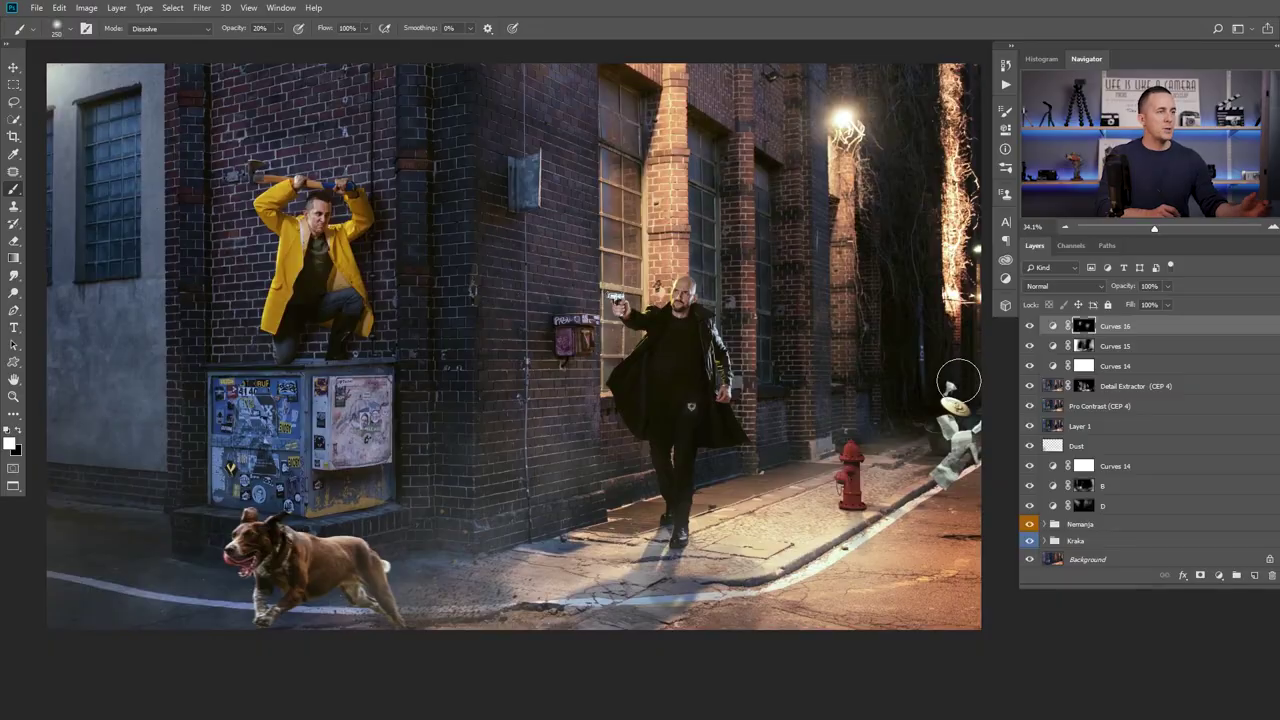
# Stamp all visible layers onto a new top layer and open it in the Camera Raw Filter.
pyautogui.hotkey('ctrl', 'shift', 'alt', 'n')
pyautogui.hotkey('ctrl', 'shift', 'alt', 'e')
pyautogui.click(202, 7)
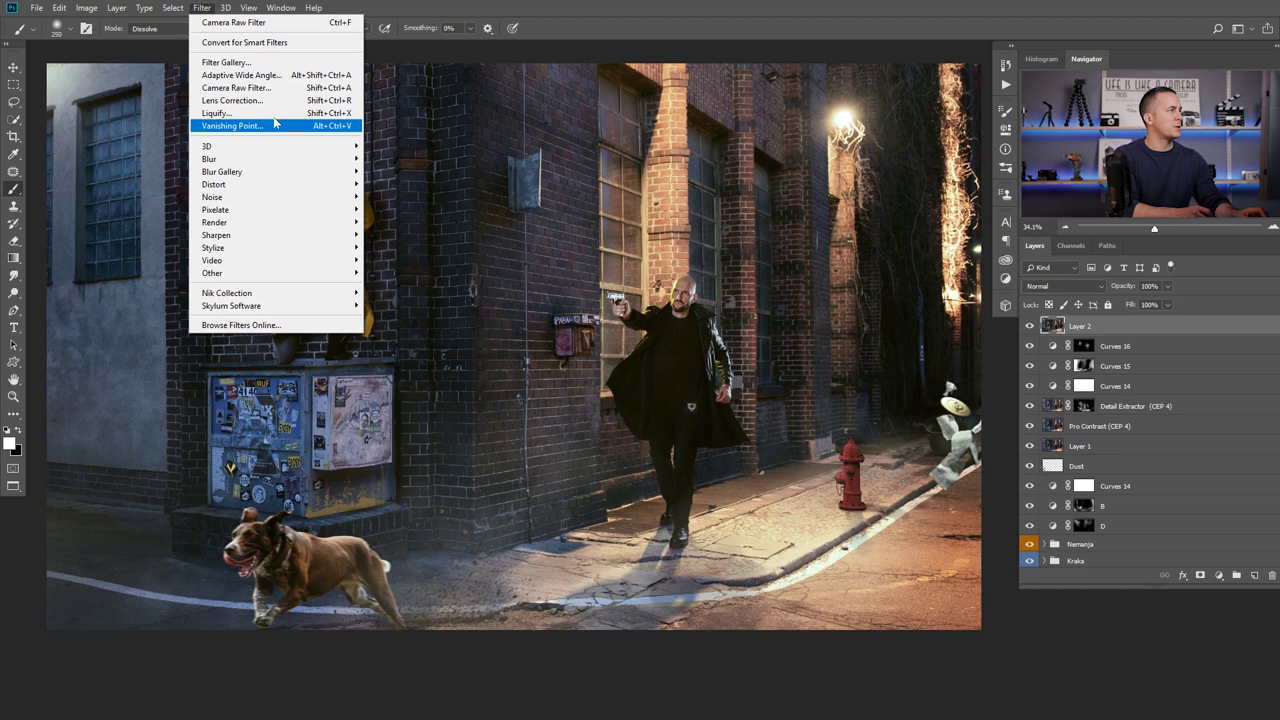
pyautogui.click(236, 87)
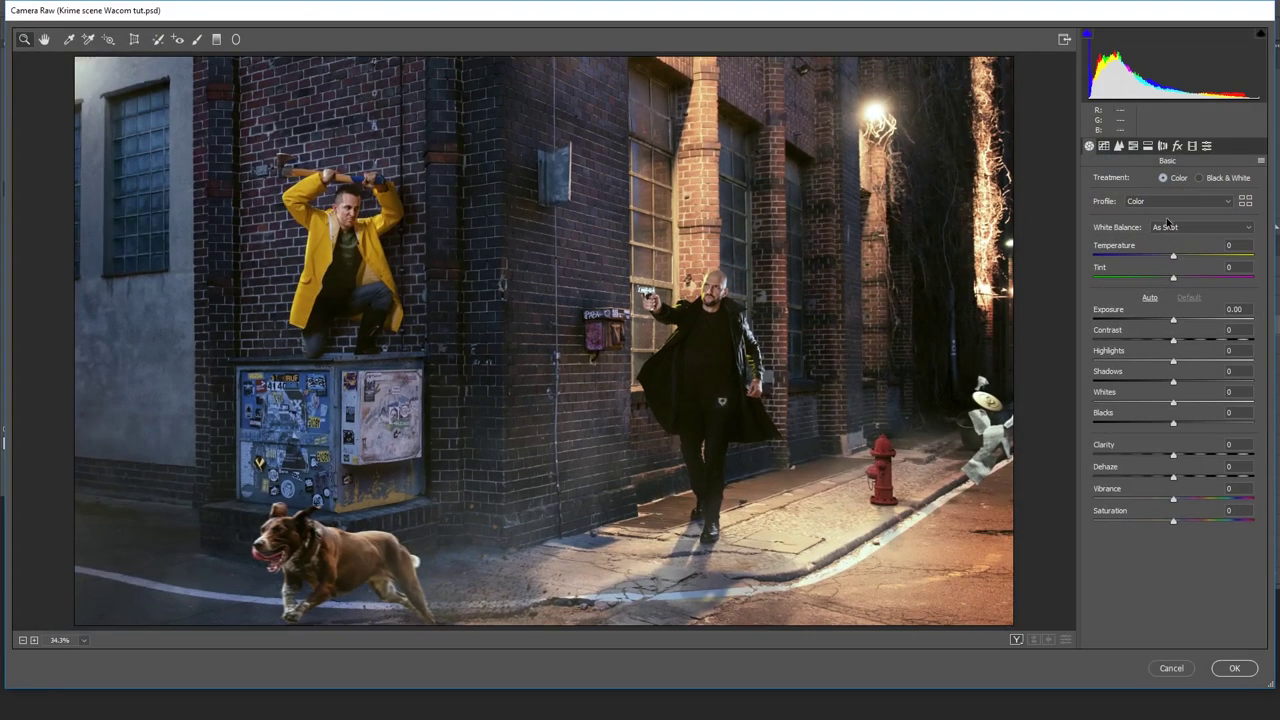
# Add a post-crop vignette with amount -27, midpoint 49 and feather 57, and set sharpening to amount 39 with radius 0.7.
pyautogui.click(1178, 146)
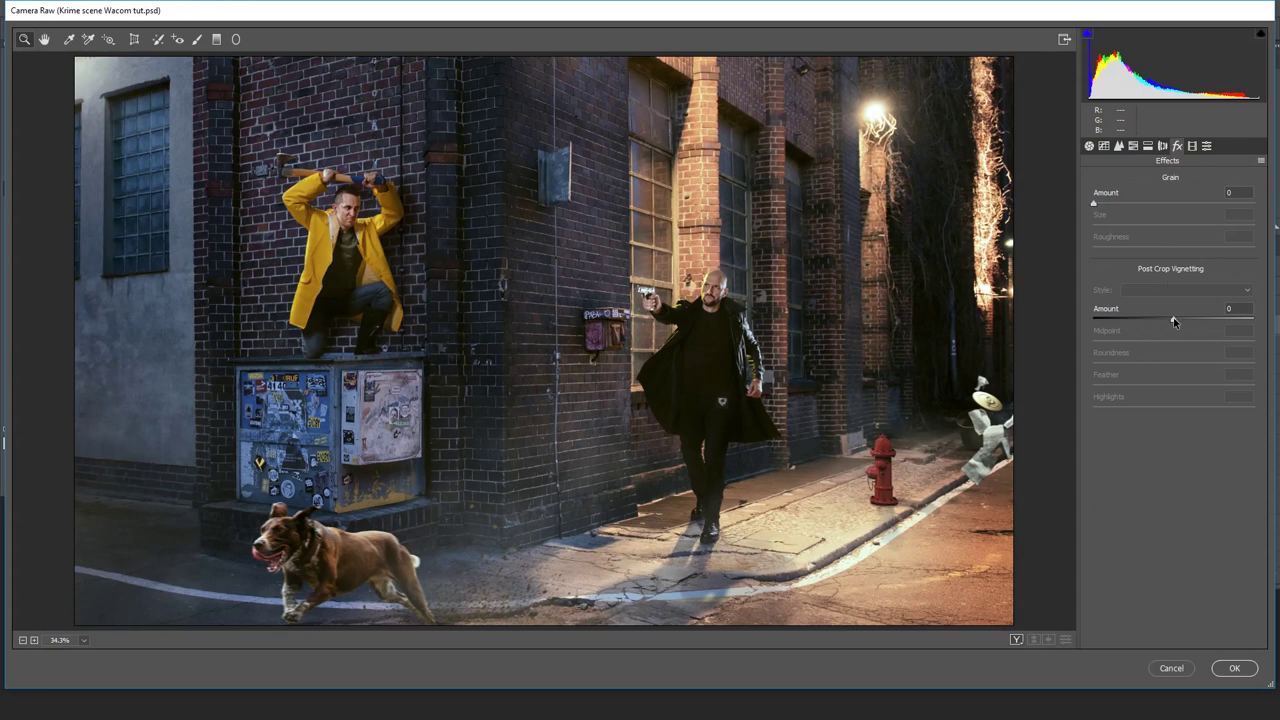
pyautogui.moveTo(1174, 321); pyautogui.dragTo(1152, 320)
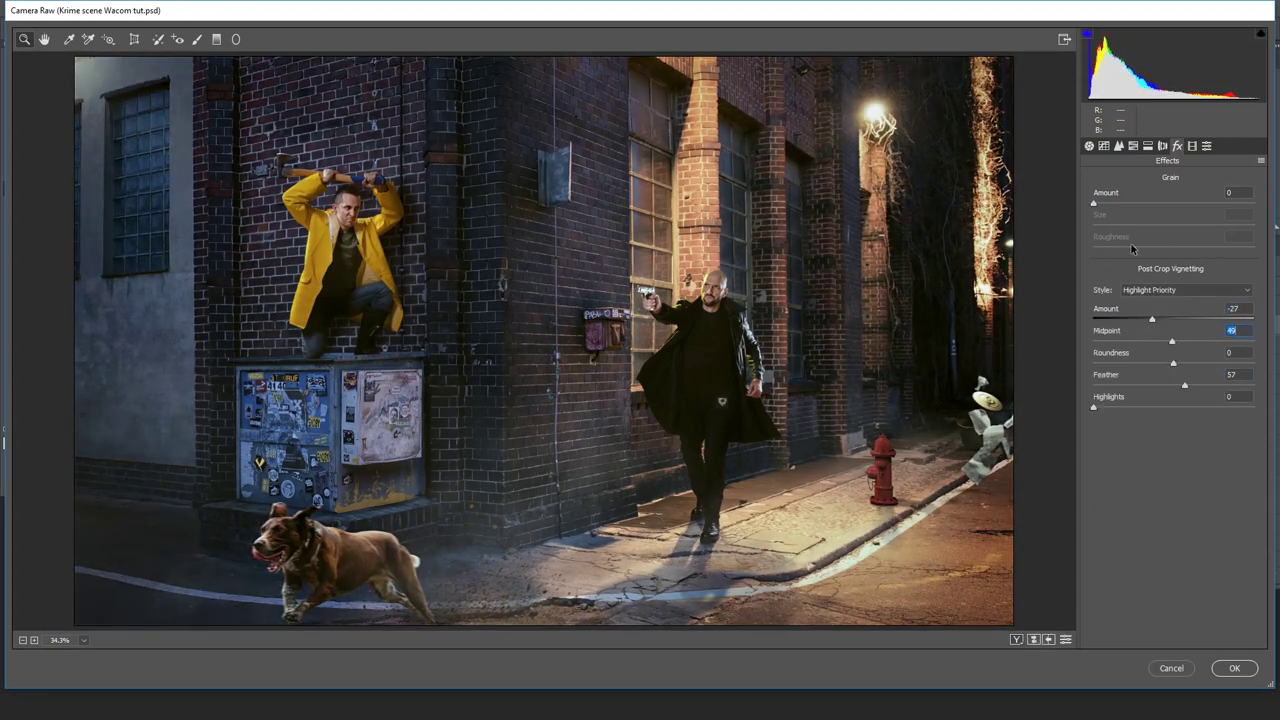
pyautogui.click(1119, 146)
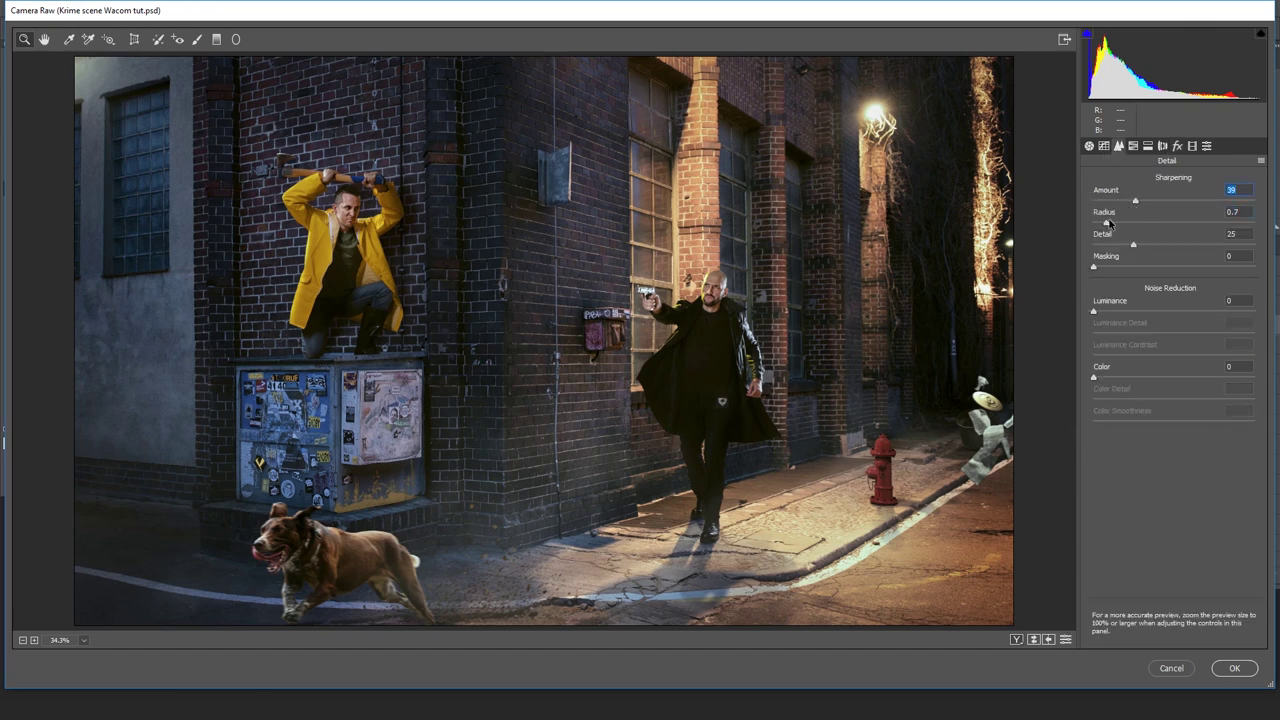
# Split-tone the shadows with hue 60 and saturation 12.
pyautogui.click(1147, 146)
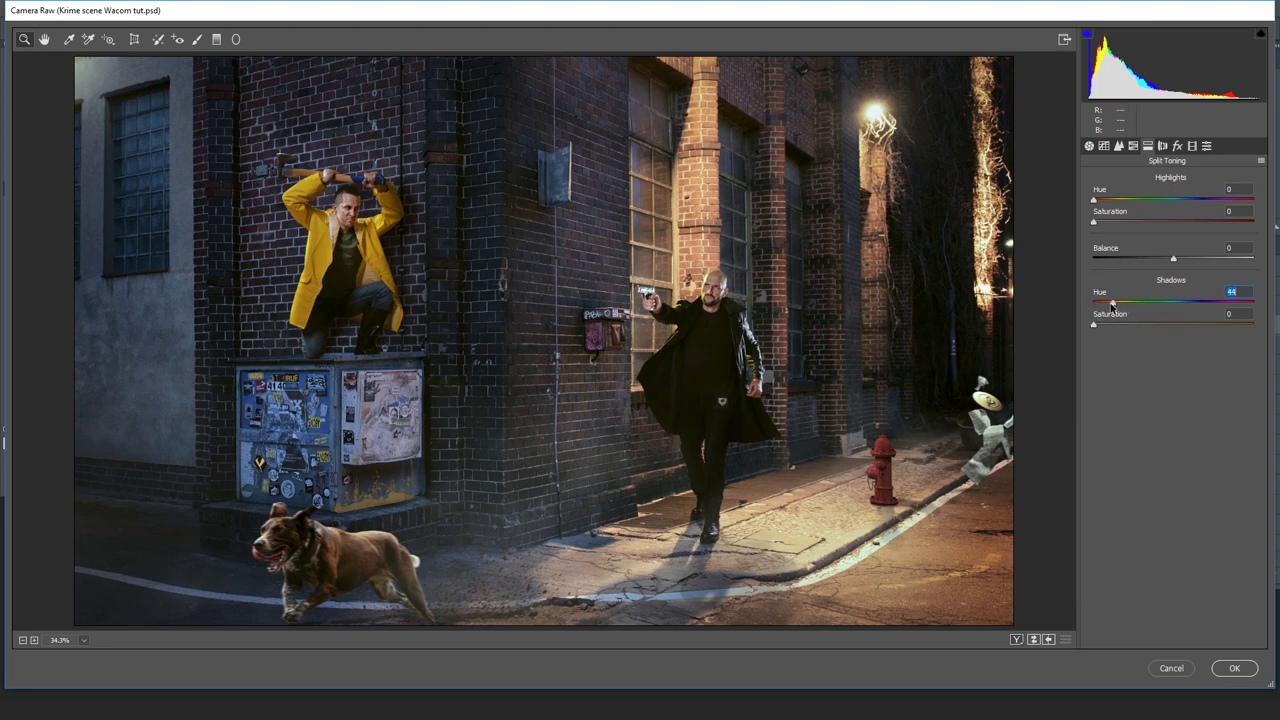
pyautogui.moveTo(1106, 326); pyautogui.dragTo(1111, 328)
pyautogui.moveTo(1130, 327); pyautogui.dragTo(1183, 328)
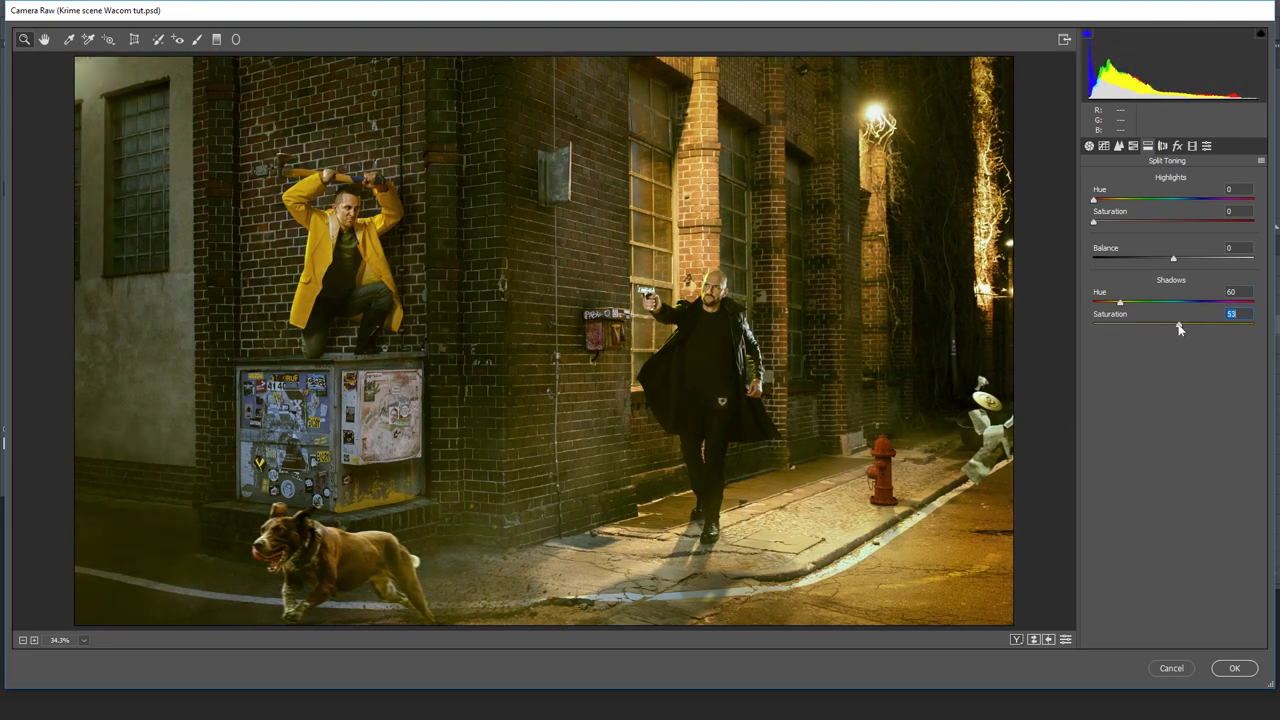
pyautogui.moveTo(1154, 328); pyautogui.dragTo(1096, 327)
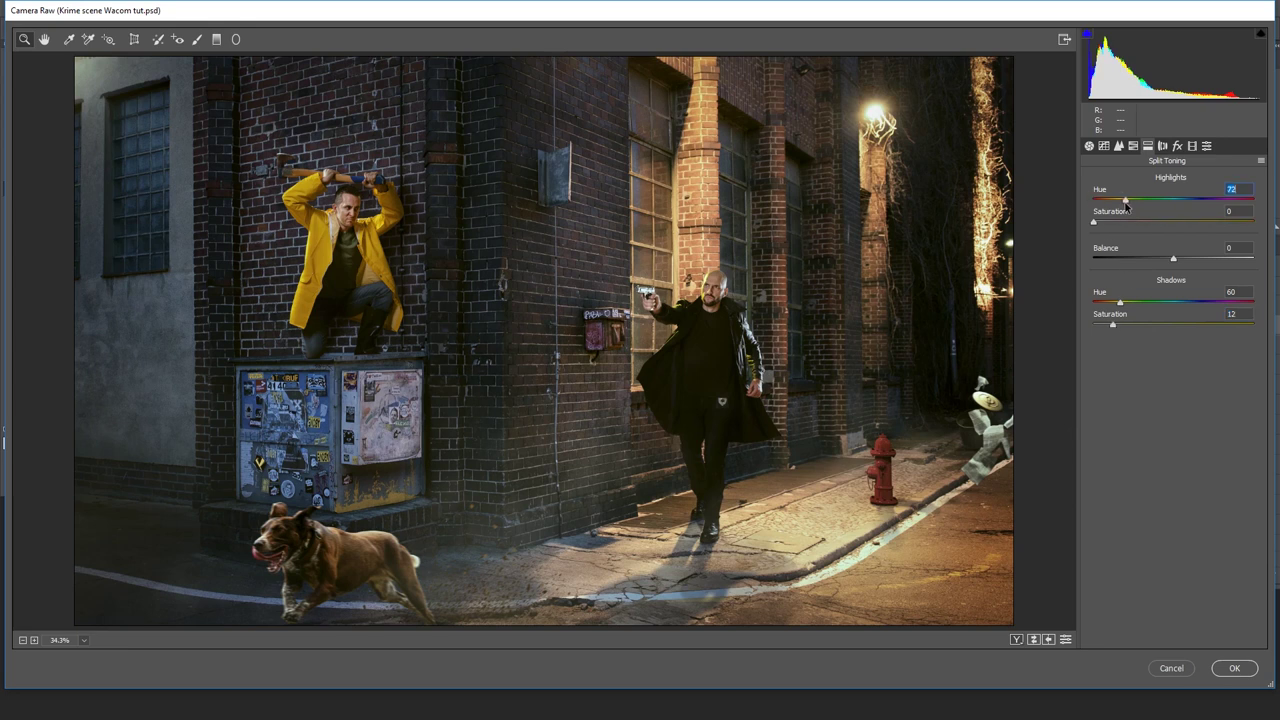
# Split-tone the highlights with hue 80 and saturation 6, and compare the preview before and after the Camera Raw adjustments.
pyautogui.moveTo(1150, 227); pyautogui.dragTo(1093, 230)
pyautogui.press('p')
pyautogui.press('p')
pyautogui.press('p')
pyautogui.press('p')
# Set Contrast to +4 and Blacks to -6, reduce the split-toning shadow saturation to 4, and apply the Camera Raw filter.
pyautogui.click(1089, 146)
pyautogui.moveTo(1173, 343); pyautogui.dragTo(1183, 346)
pyautogui.moveTo(1177, 424); pyautogui.dragTo(1171, 426)
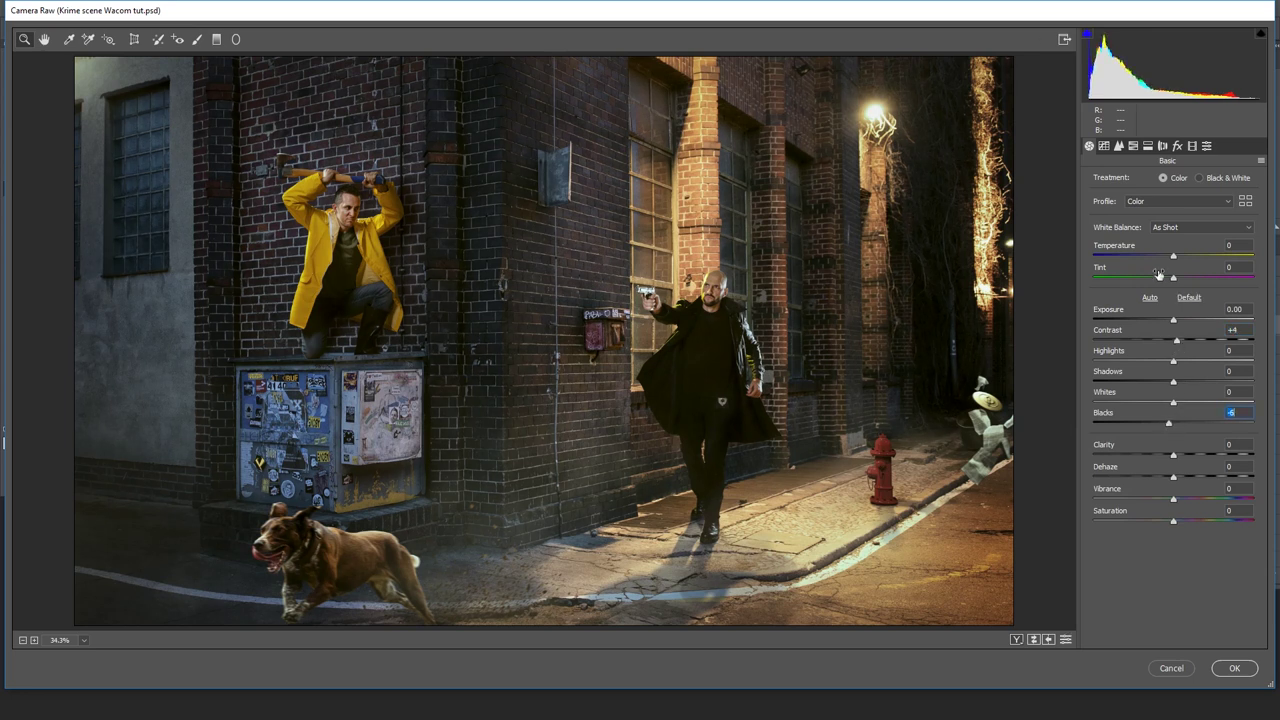
pyautogui.click(1148, 146)
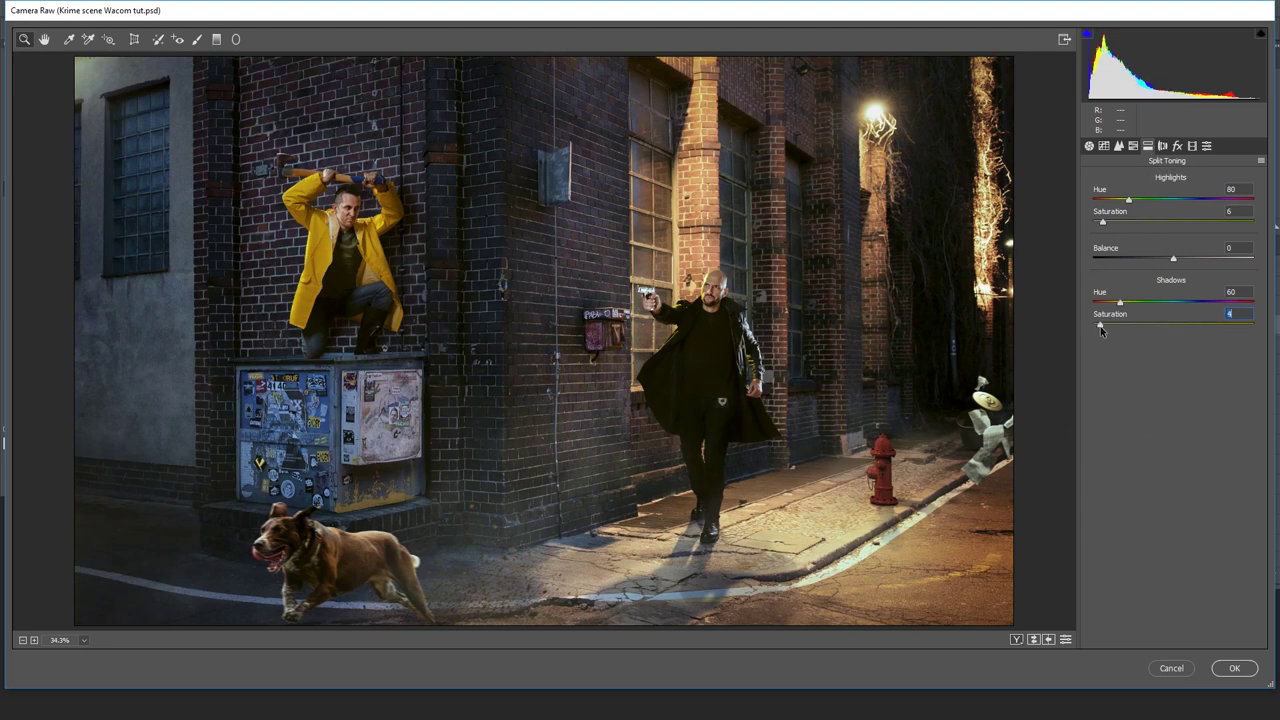
pyautogui.click(1246, 665)
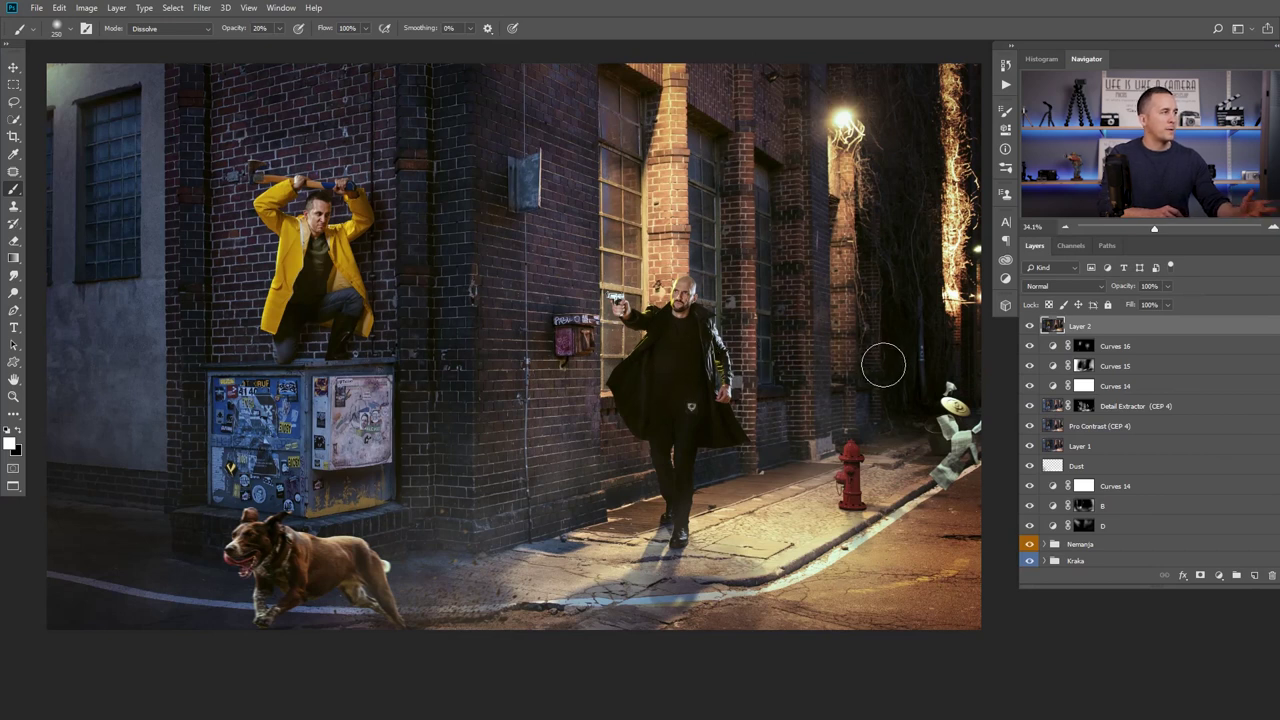
# Compare the image with and without Layer 2, and open the Nik Collection Analog Efex Pro 2 filter on it.
pyautogui.click(1030, 326)
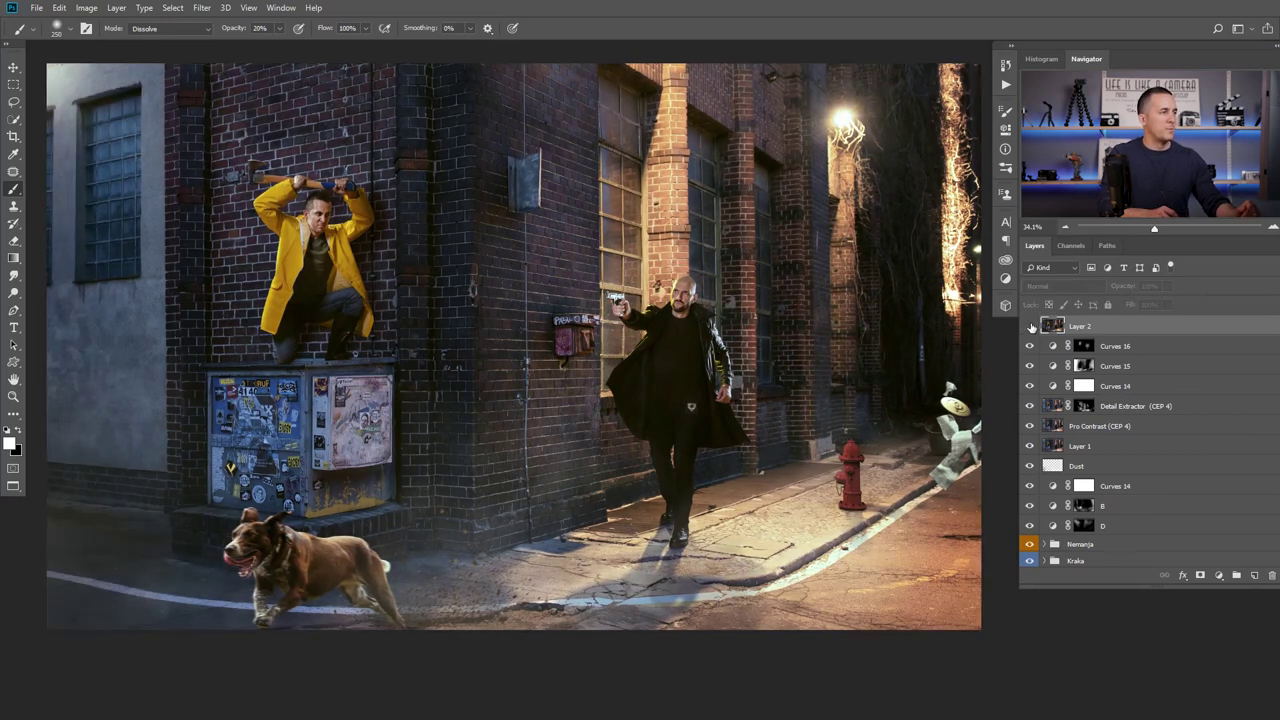
pyautogui.click(1030, 326)
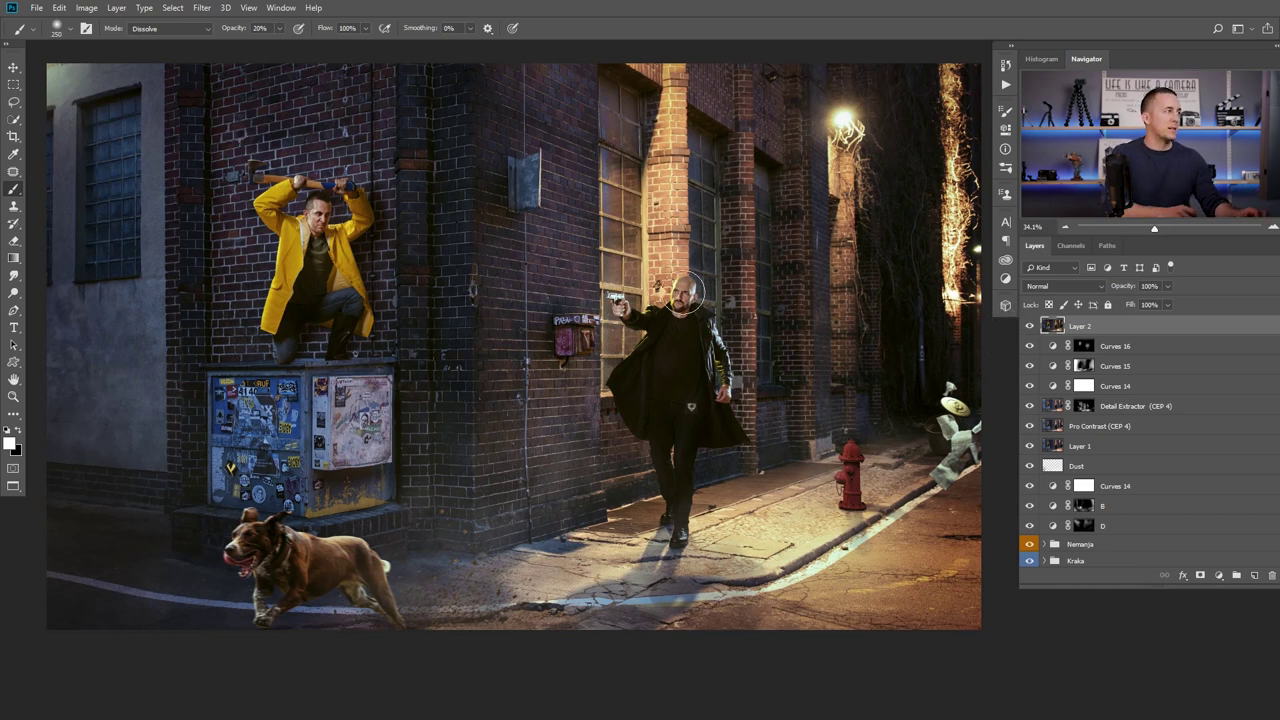
pyautogui.click(201, 7)
pyautogui.moveTo(300, 293)
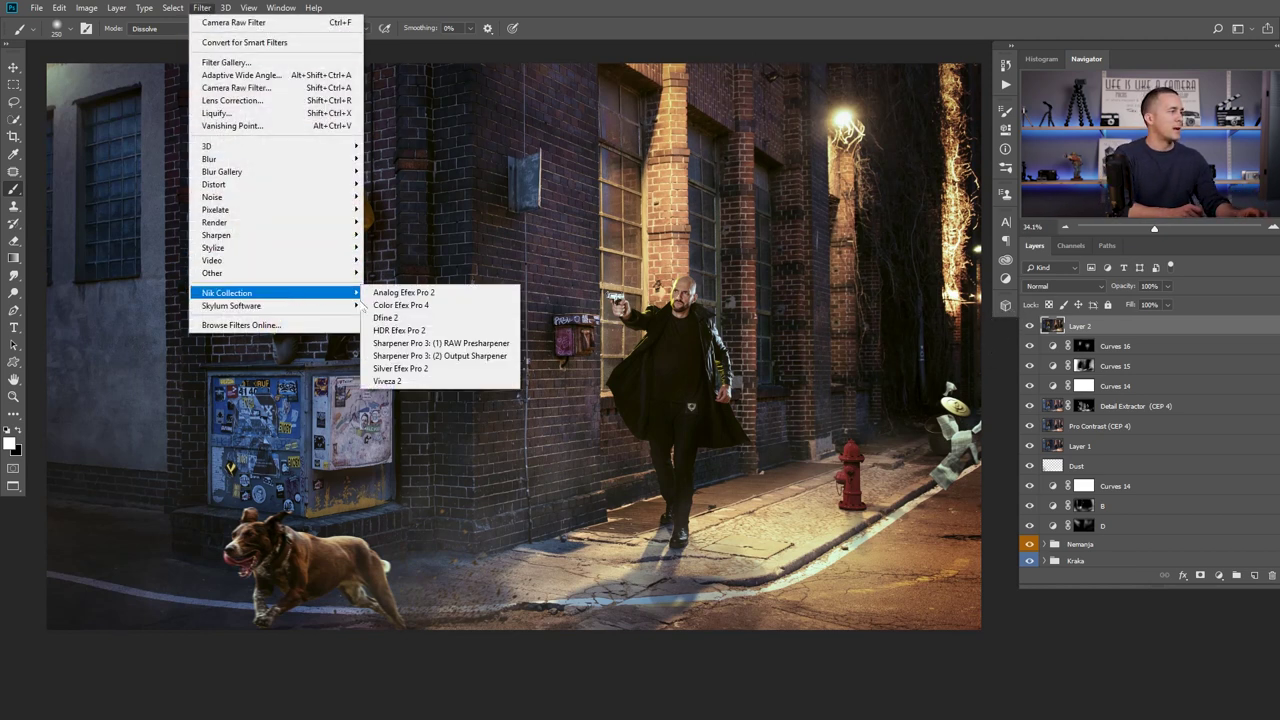
pyautogui.click(425, 293)
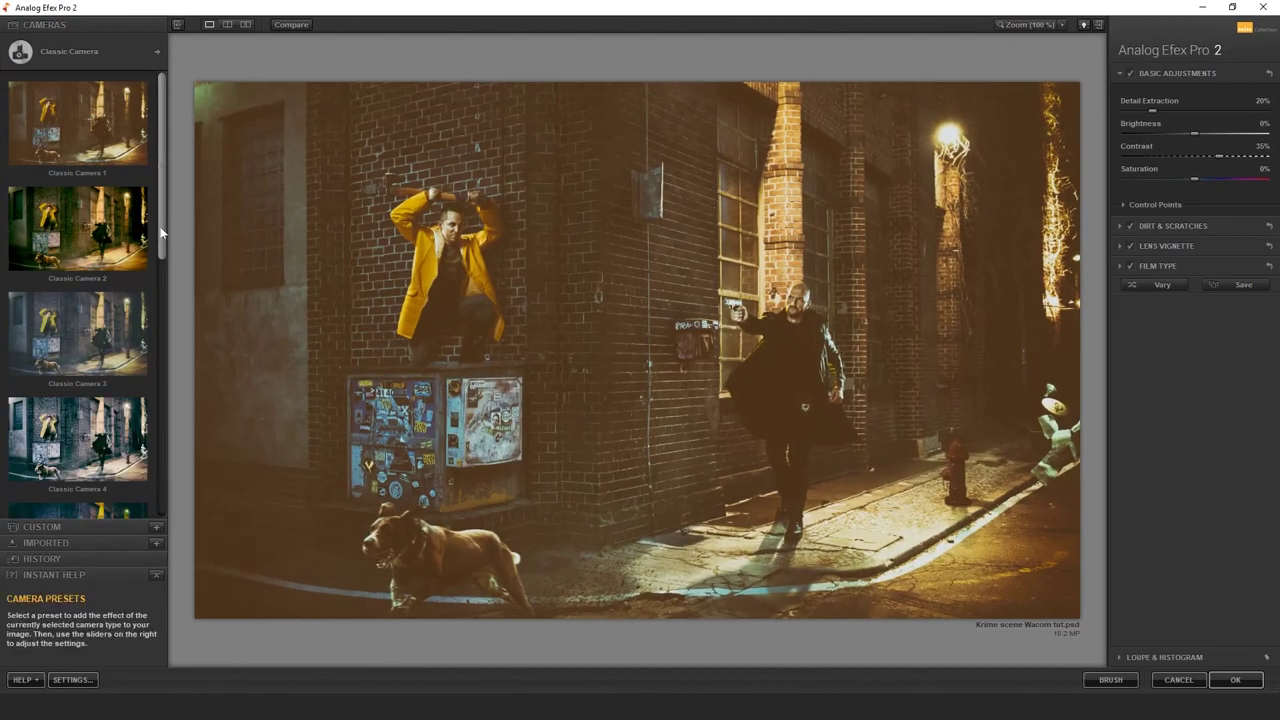
# Try the Classic Camera 3 and Classic Camera 7 presets on the image.
pyautogui.click(120, 336)
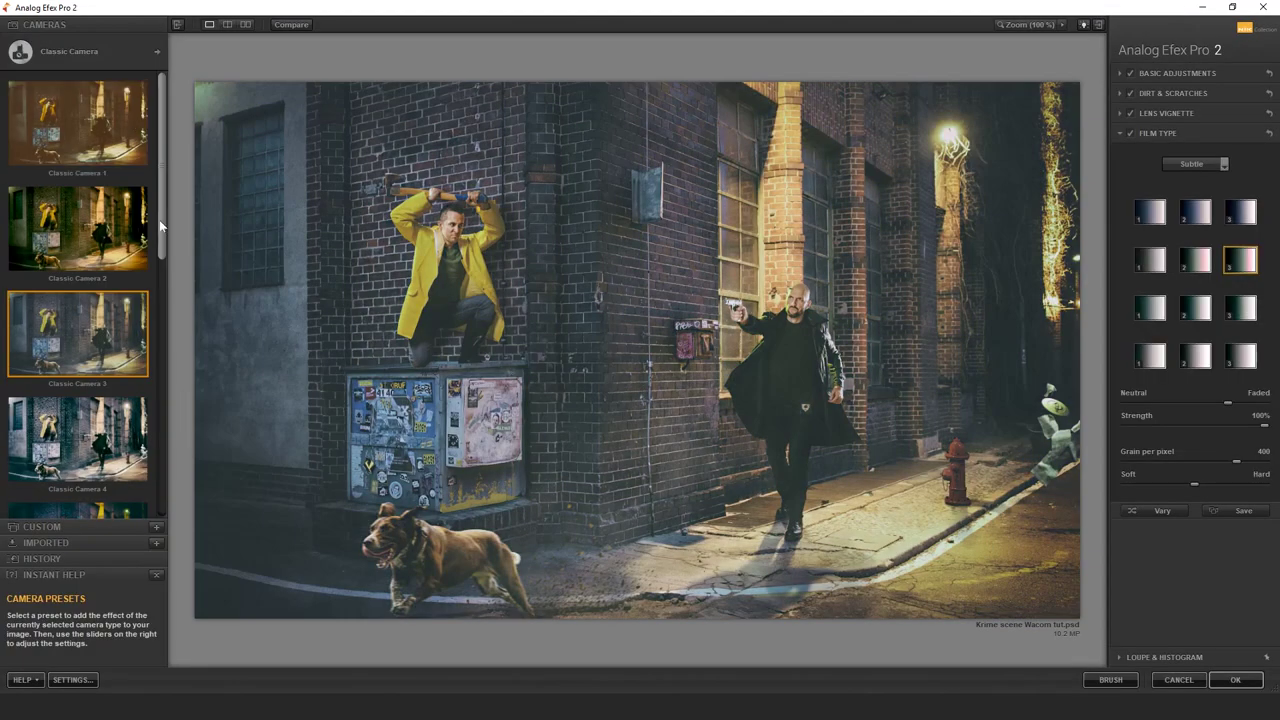
pyautogui.moveTo(160, 226); pyautogui.dragTo(197, 414)
pyautogui.click(124, 289)
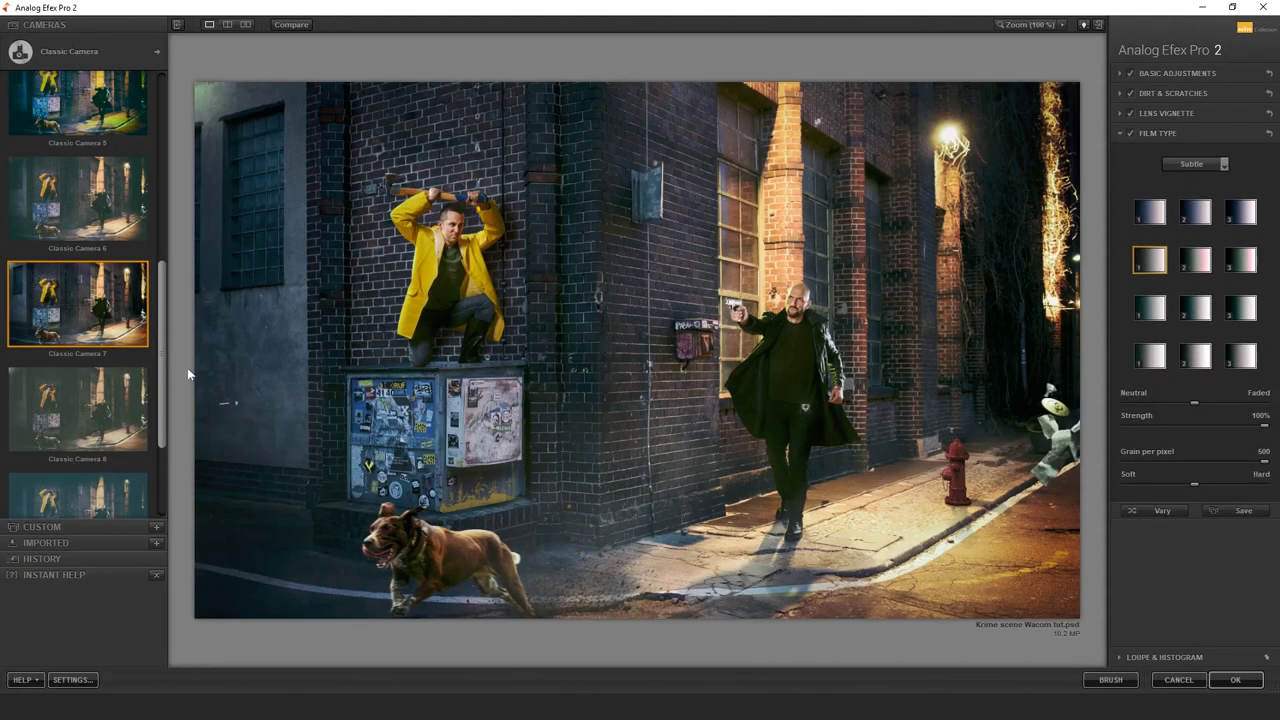
pyautogui.scroll(4, 166, 404)
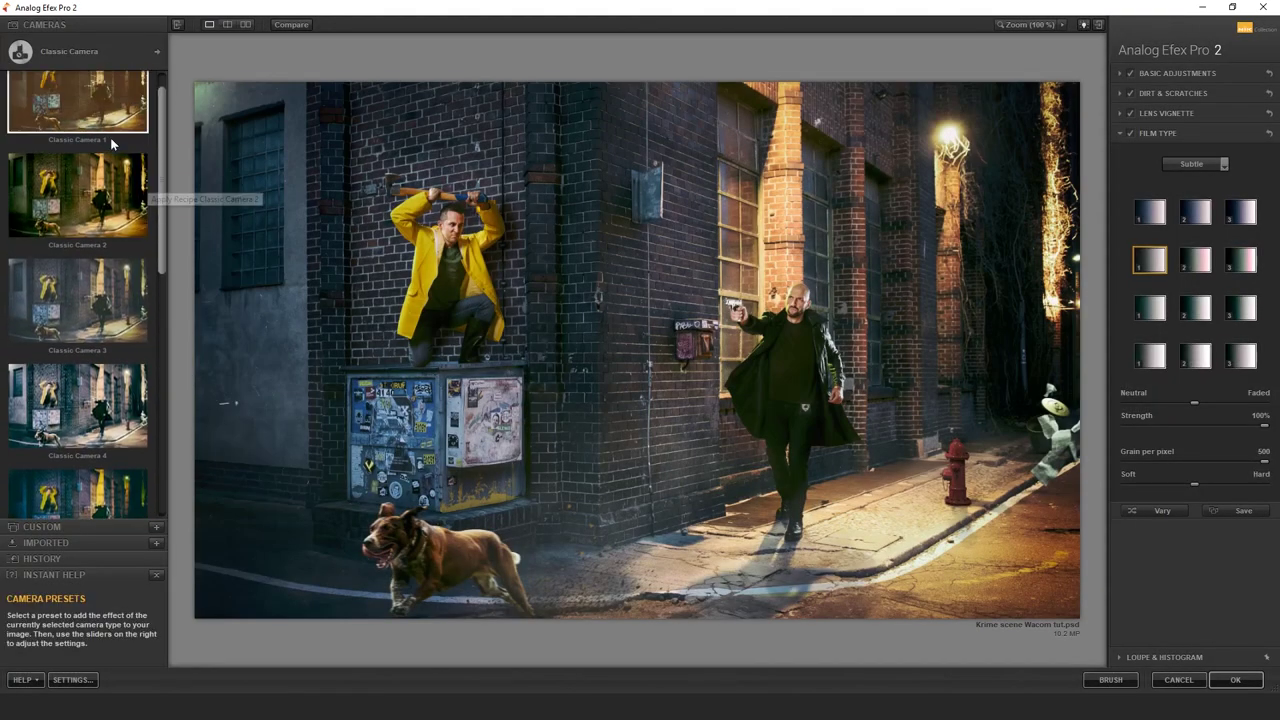
# Switch to the Vintage Camera tool combination and apply the Vintage Camera 2 preset.
pyautogui.click(140, 55)
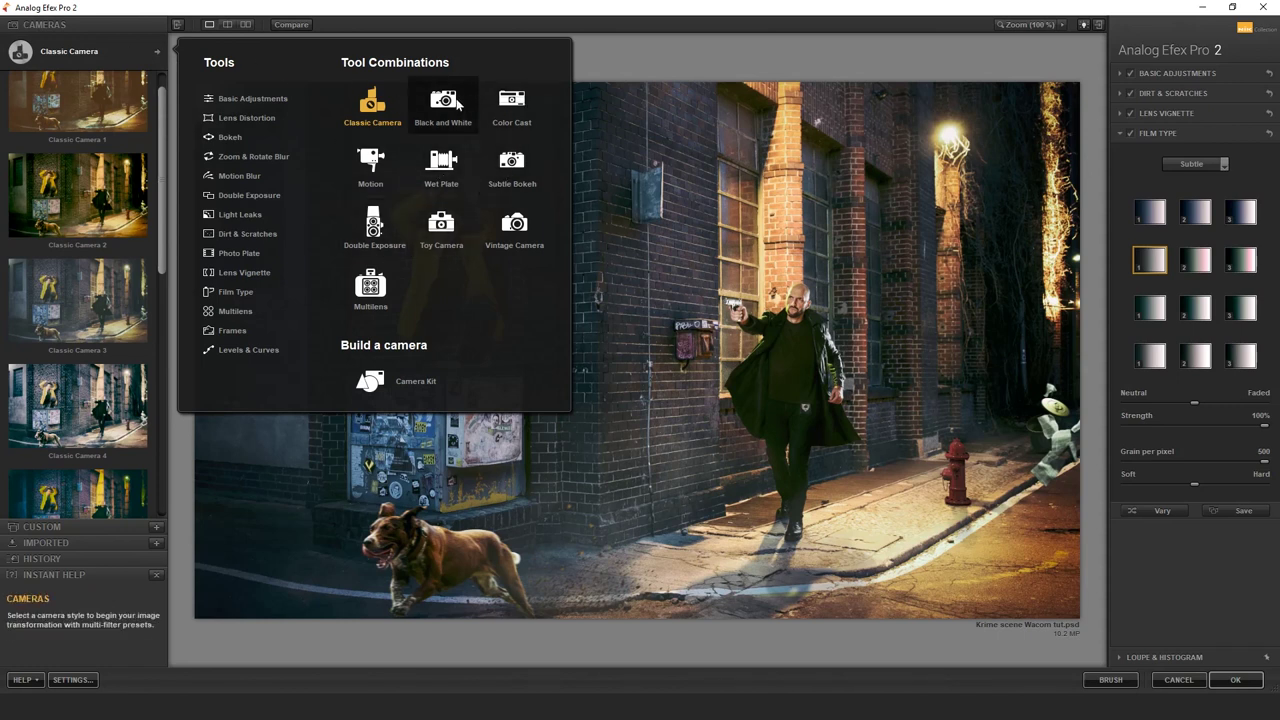
pyautogui.click(514, 228)
pyautogui.moveTo(160, 202); pyautogui.dragTo(194, 200)
pyautogui.click(122, 200)
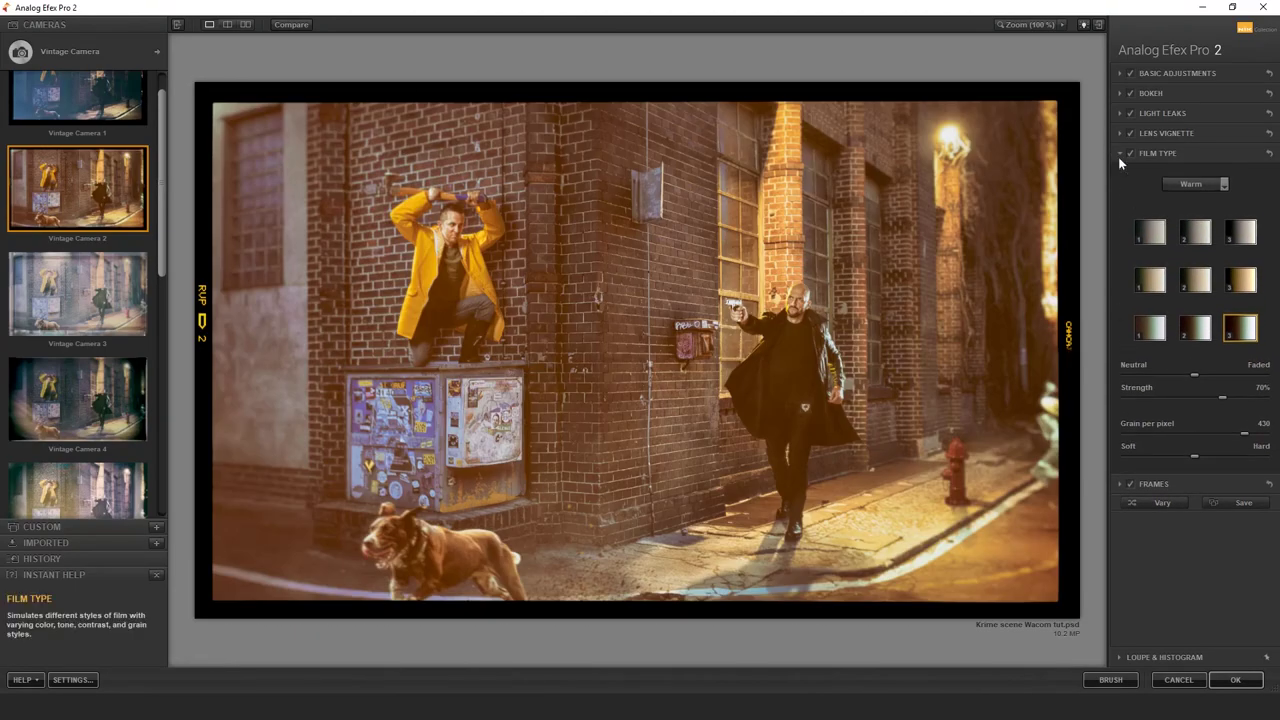
# Turn off the preset's Frames, Bokeh, Light Leaks and Lens Vignette effects, checking Film Type and Basic Adjustments on and off.
pyautogui.click(1130, 153)
pyautogui.click(1129, 152)
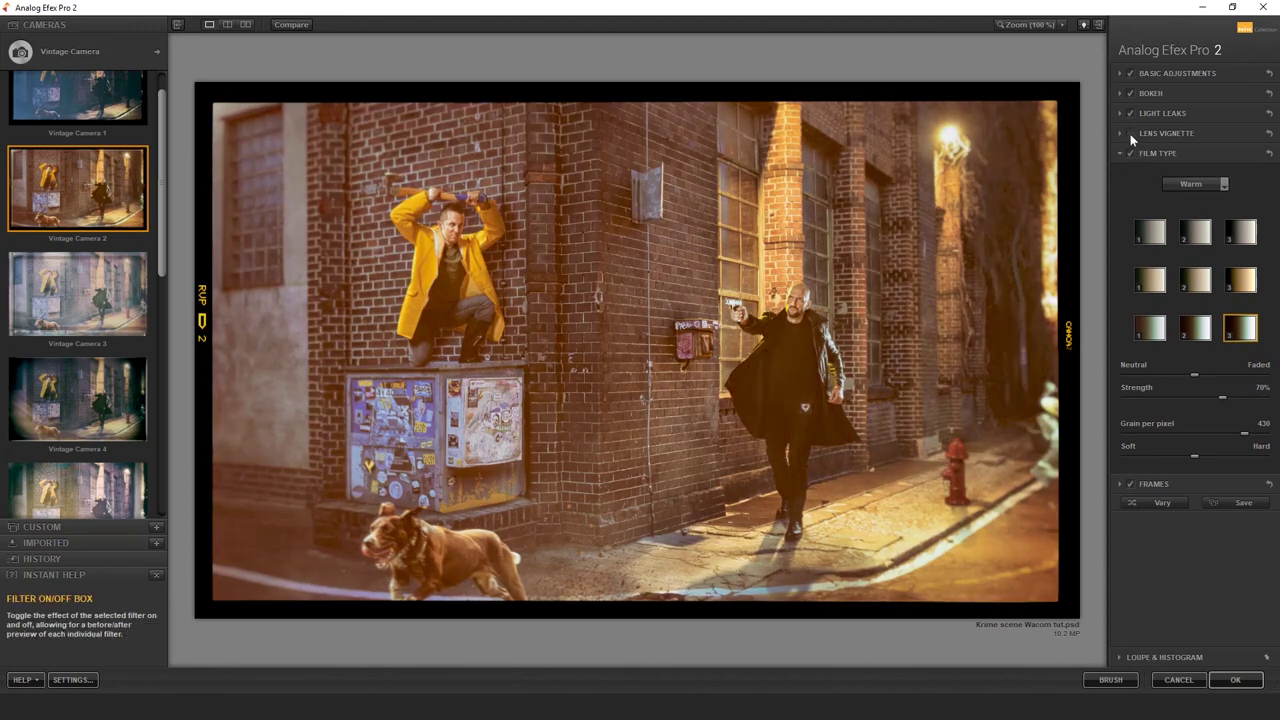
pyautogui.click(1130, 484)
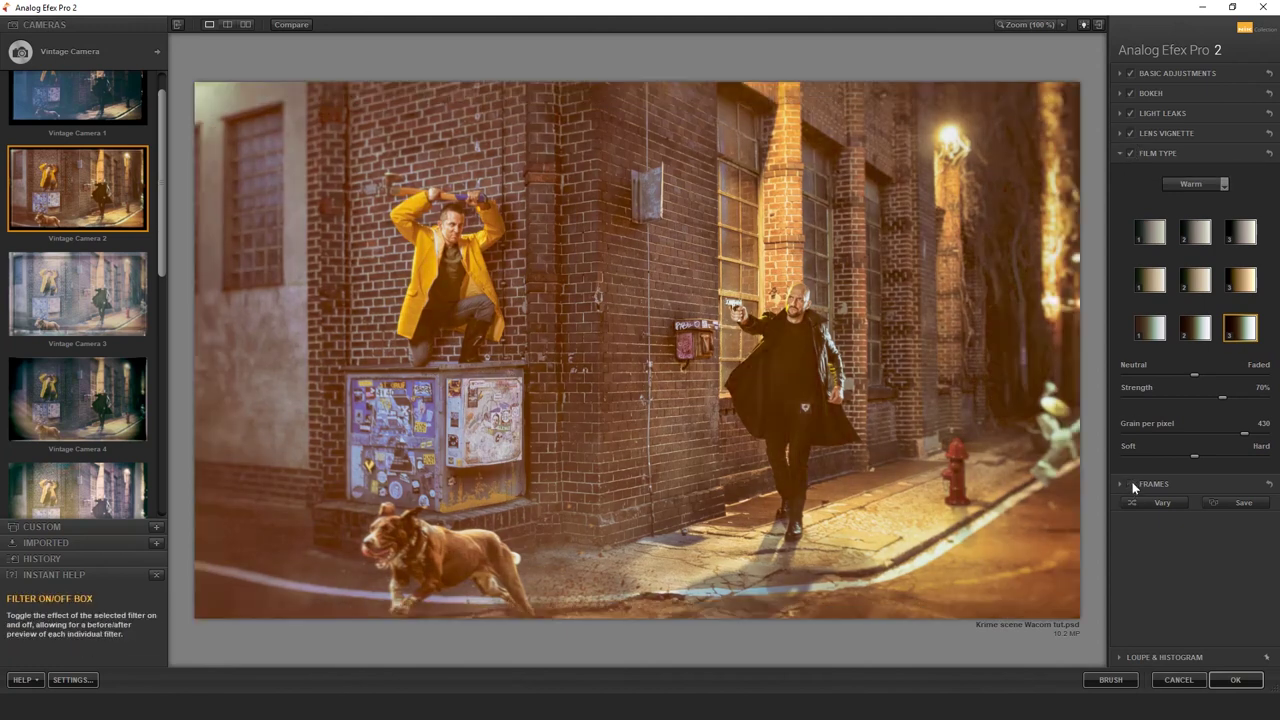
pyautogui.click(1130, 94)
pyautogui.click(1131, 72)
pyautogui.click(1133, 71)
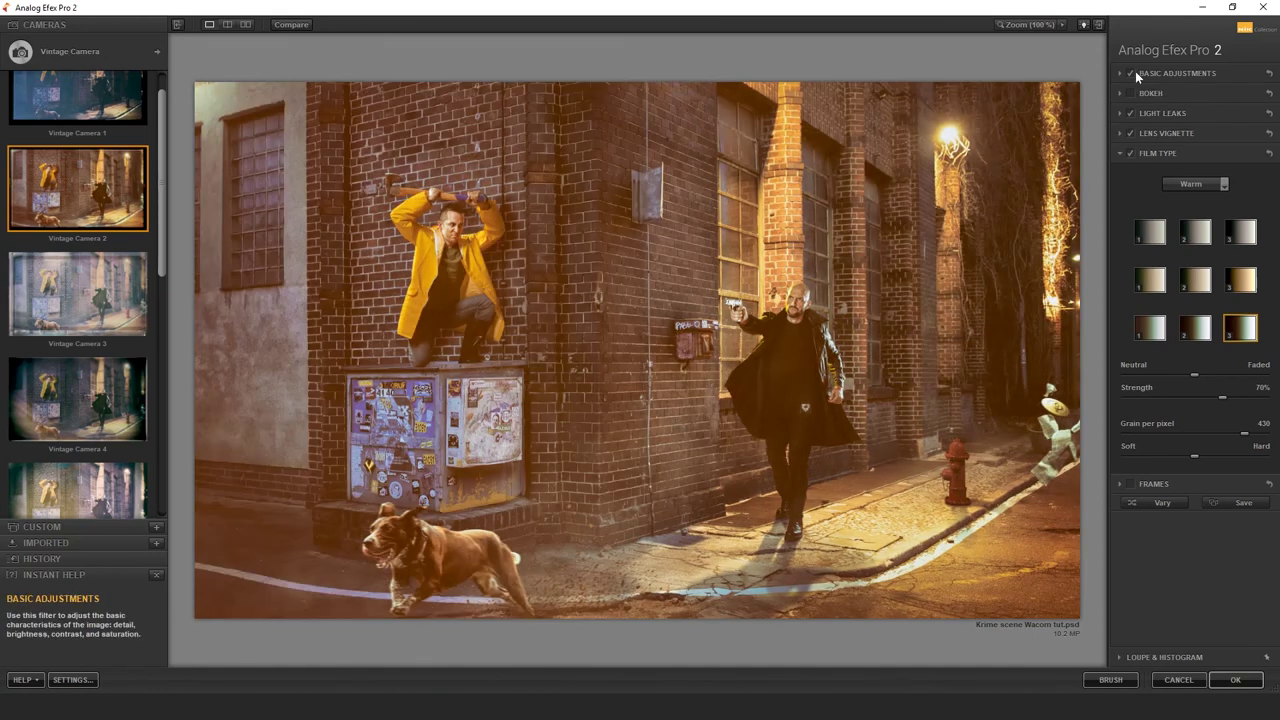
pyautogui.click(1129, 113)
# Compare the image with and without Film Type, keep it on, reduce its strength to 47% and shift it slightly toward Neutral.
pyautogui.click(1130, 153)
pyautogui.click(1130, 153)
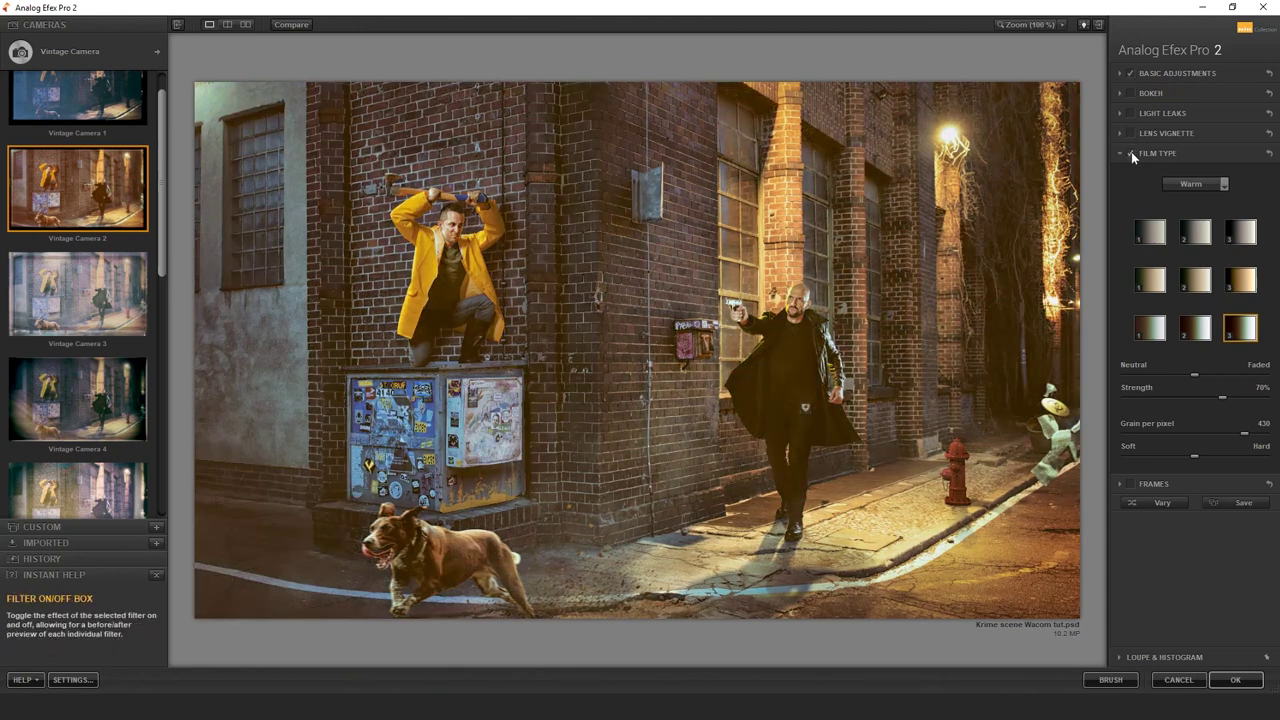
pyautogui.click(1131, 153)
pyautogui.click(1132, 128)
pyautogui.click(1132, 130)
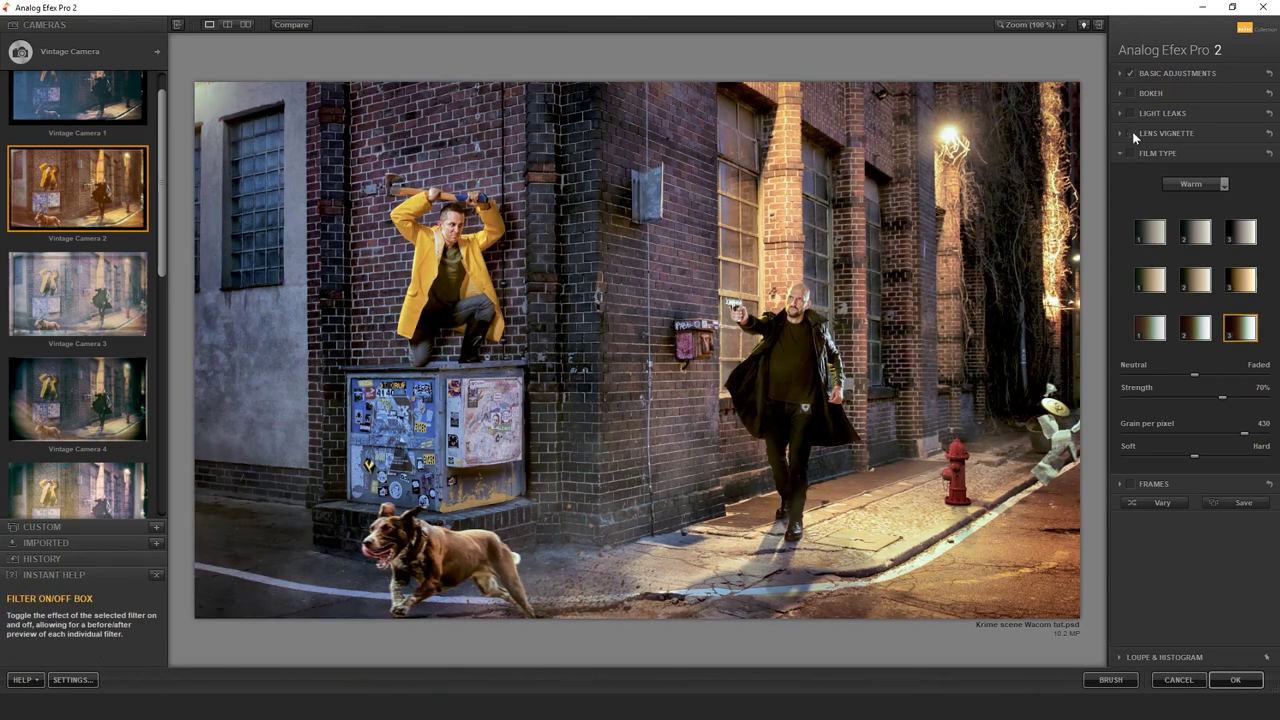
pyautogui.click(1130, 154)
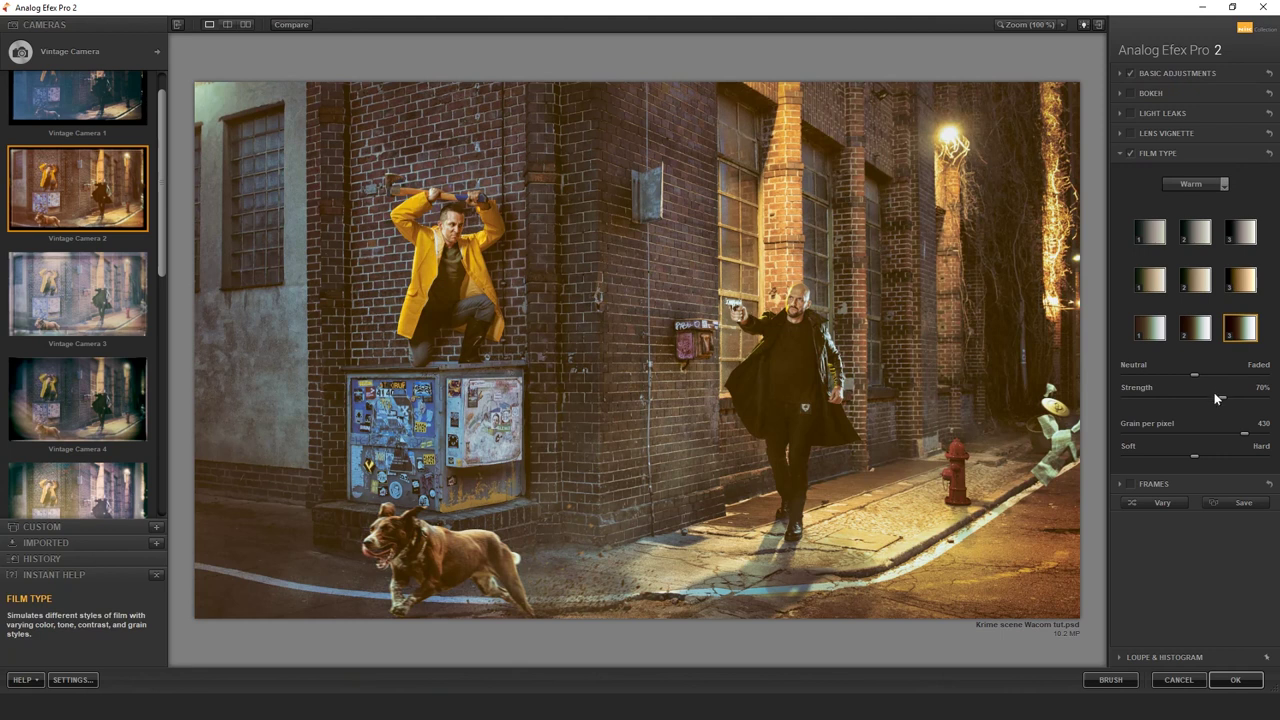
pyautogui.moveTo(1223, 398); pyautogui.dragTo(1193, 395)
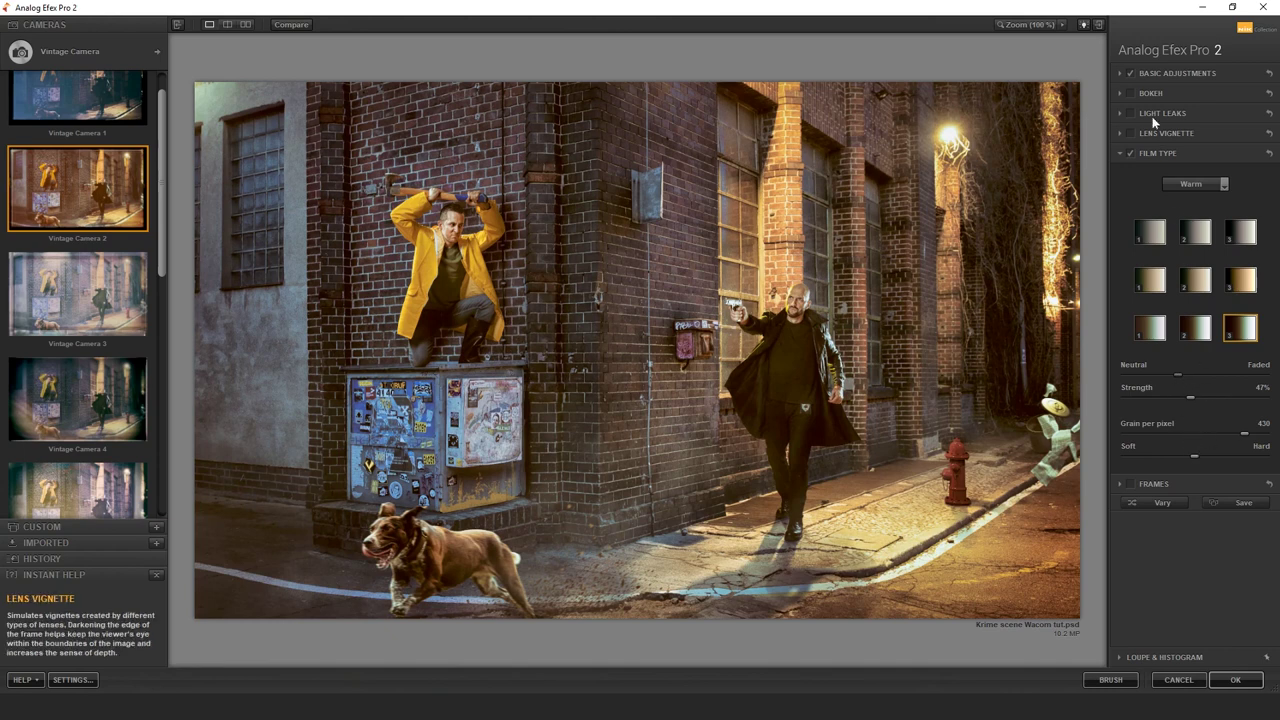
# Set Detail Extraction to 11% and Brightness to -1%, apply the filter, and compare the image with and without the new layer.
pyautogui.click(1130, 73)
pyautogui.click(1130, 73)
pyautogui.click(1151, 73)
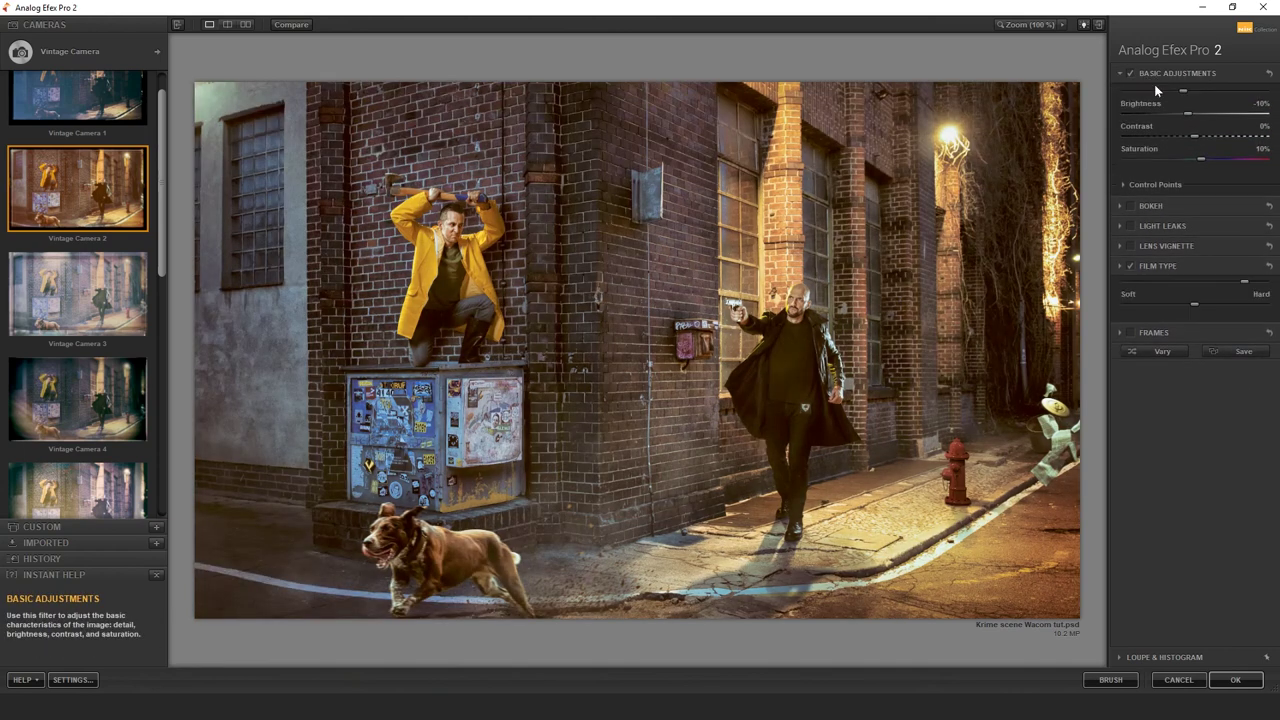
pyautogui.moveTo(1180, 109); pyautogui.dragTo(1146, 116)
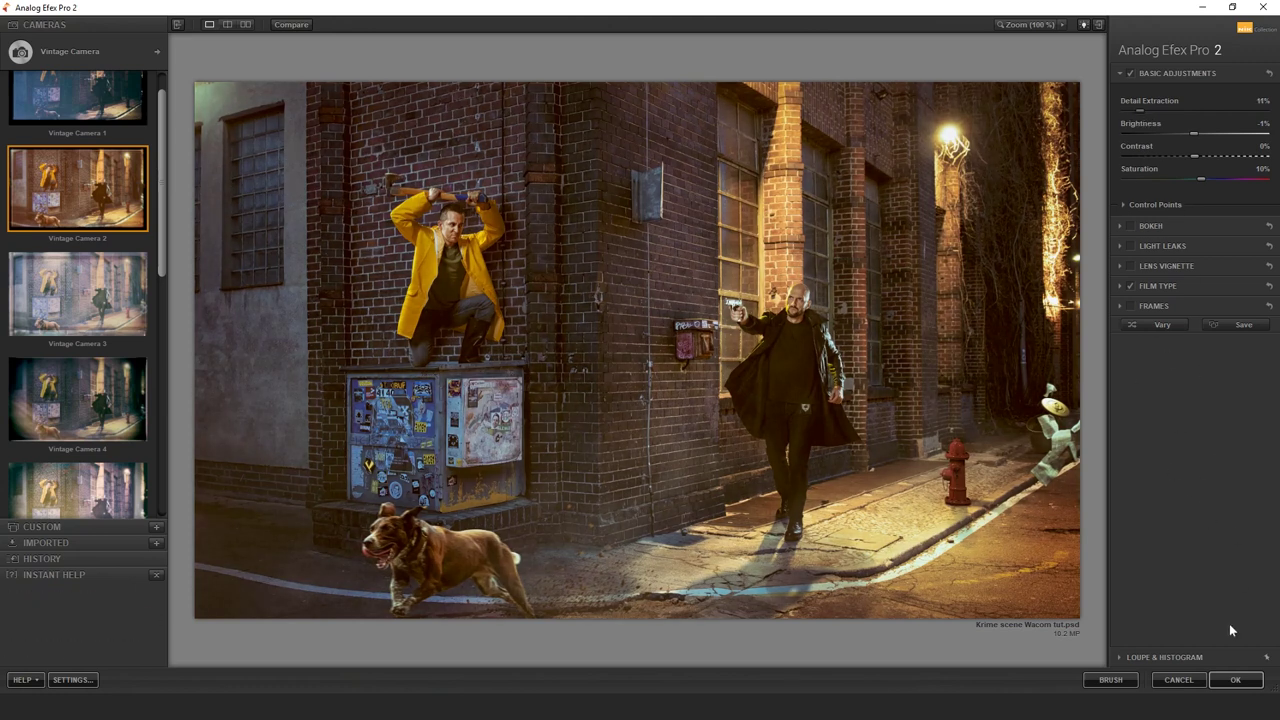
pyautogui.click(1235, 679)
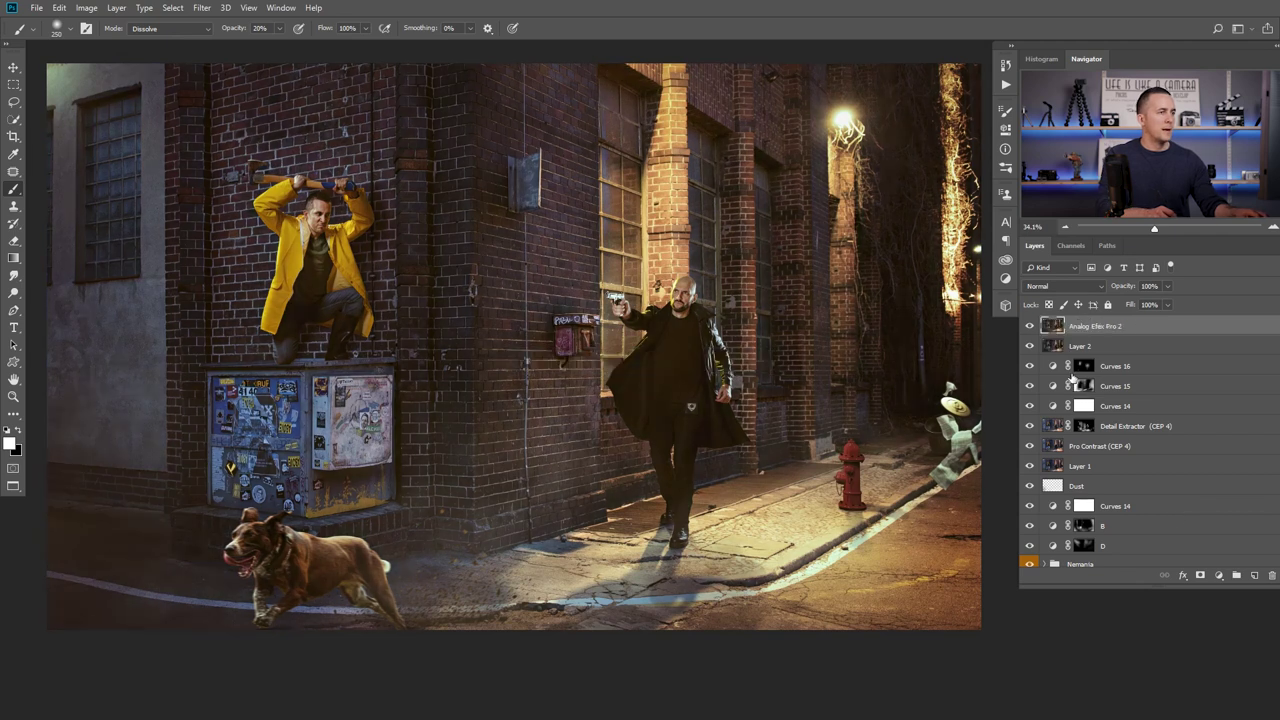
pyautogui.click(1032, 327)
pyautogui.click(1032, 328)
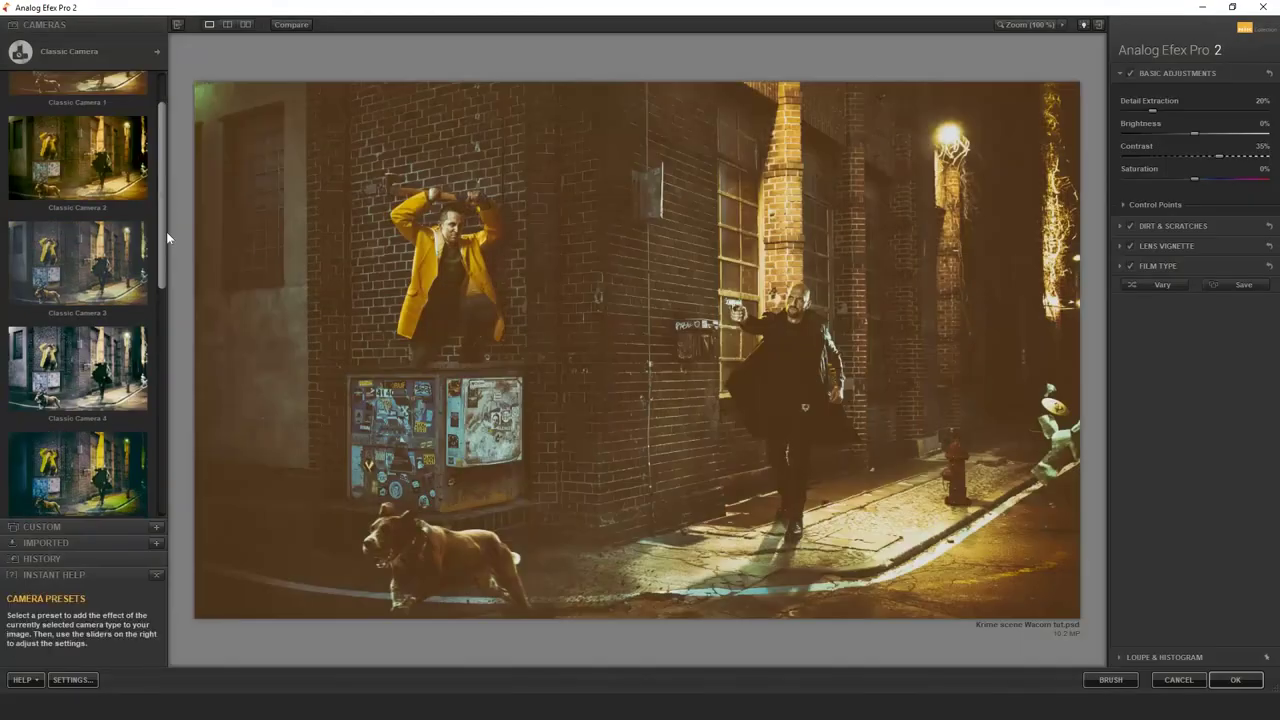
# Run Analog Efex Pro 2 again with the Classic Camera 9 preset, toggle its Film Type, and add the effect through a layer mask.
pyautogui.scroll(-3, 78, 300)
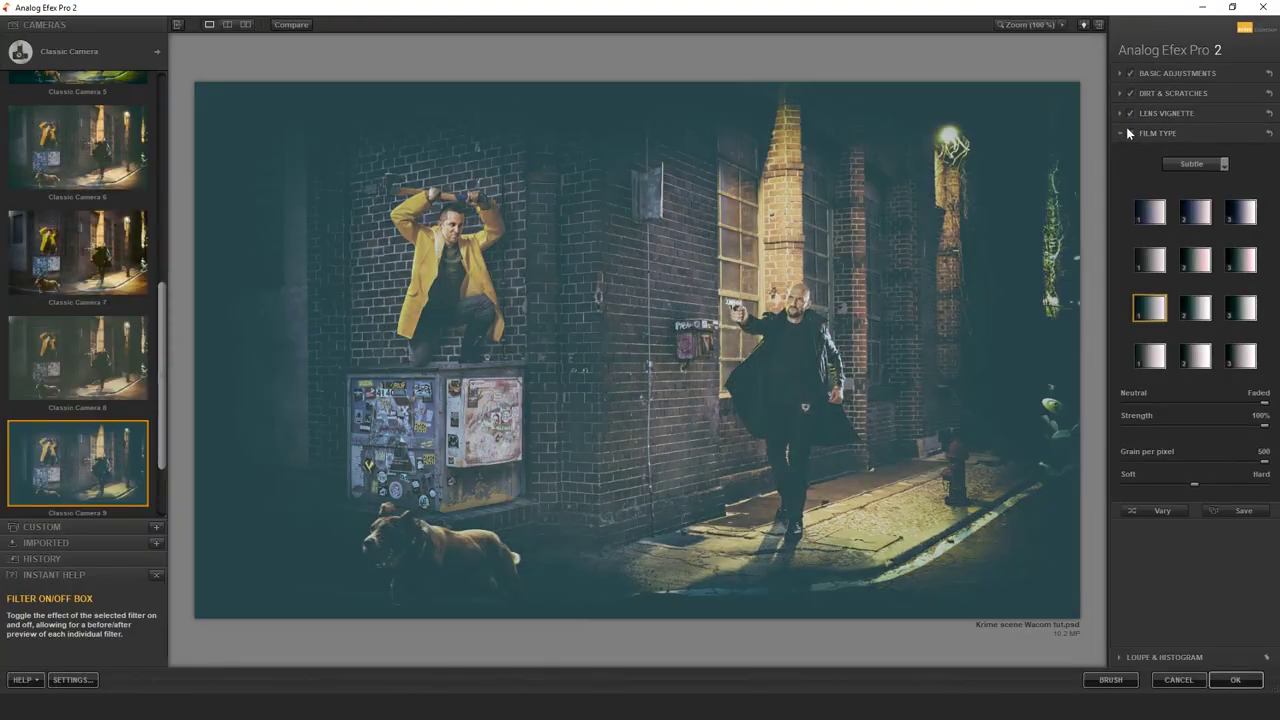
pyautogui.click(1129, 133)
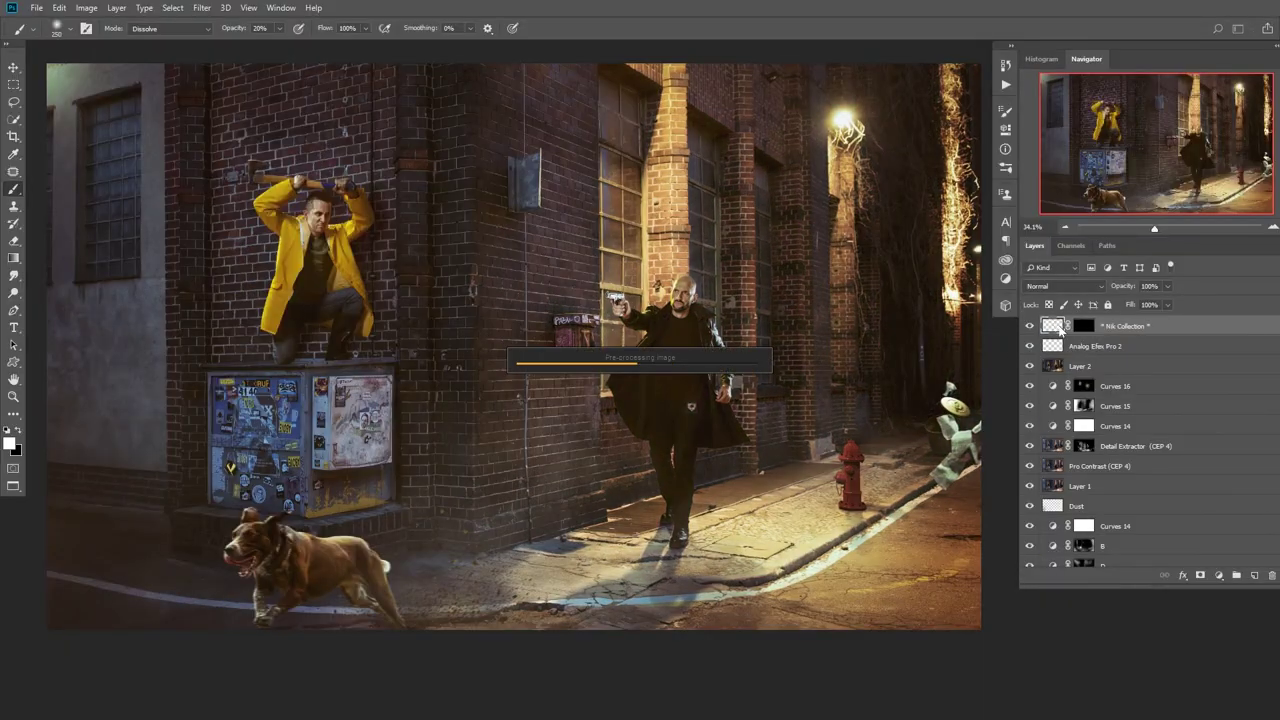
pyautogui.press('x')
# Stamp all visible layers into a merged layer and add a new empty layer above it.
pyautogui.hotkey('ctrl', 'shift', 'alt', 'e')
pyautogui.hotkey('ctrl', 'shift', 'alt', 'n')
pyautogui.press('x')
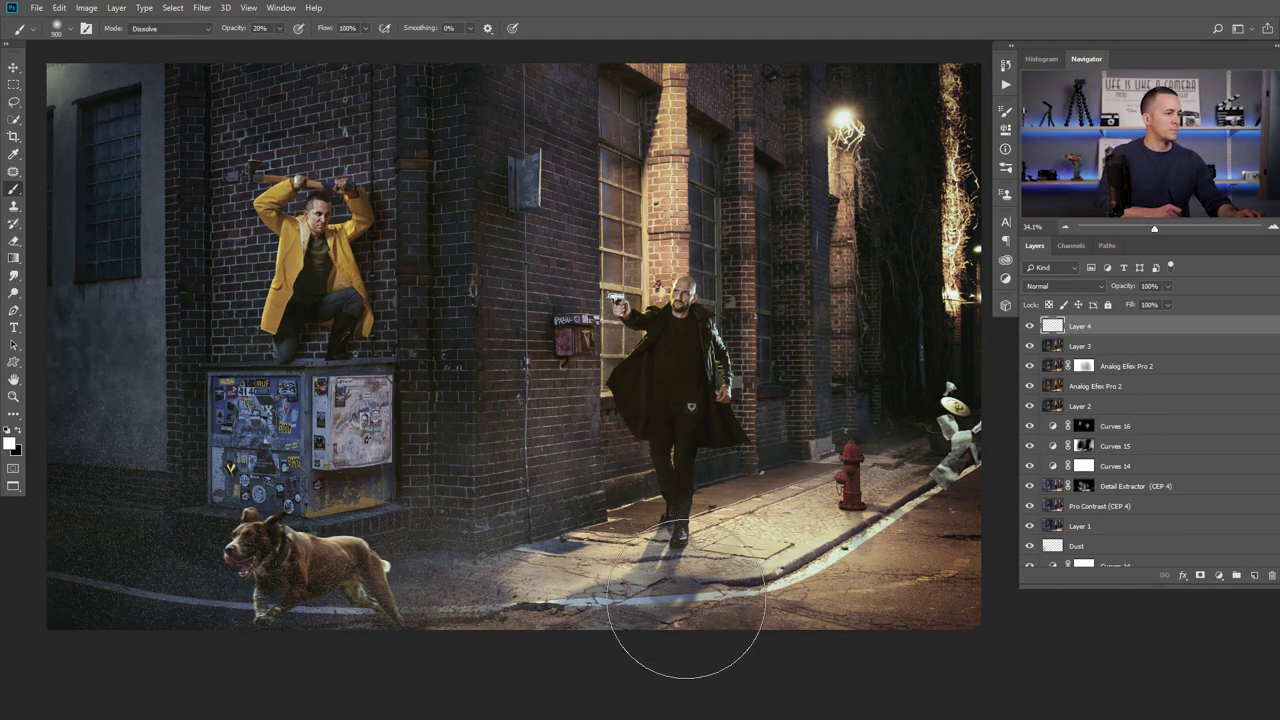
pyautogui.click(201, 7)
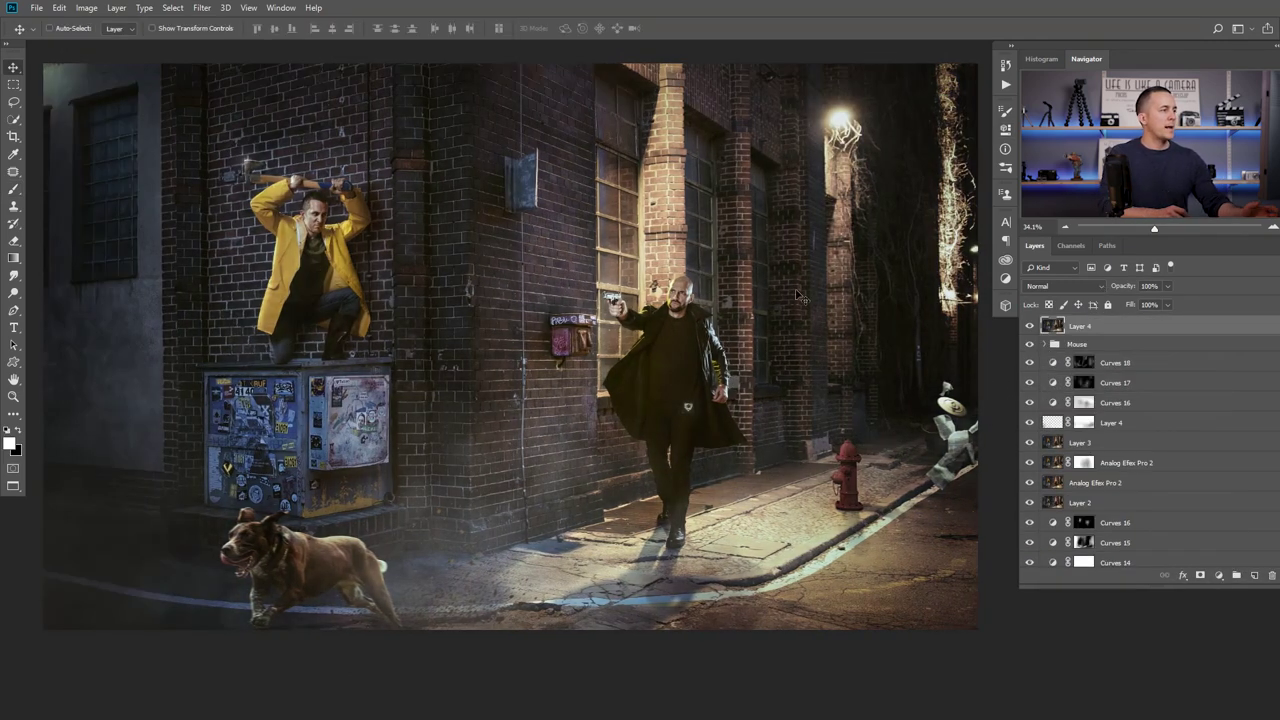
# Hide the layers from the top Layer 4 down to the fog layer and review the fog and Curves 16 to 18 by toggling visibility.
pyautogui.click(1030, 326)
pyautogui.click(1030, 422)
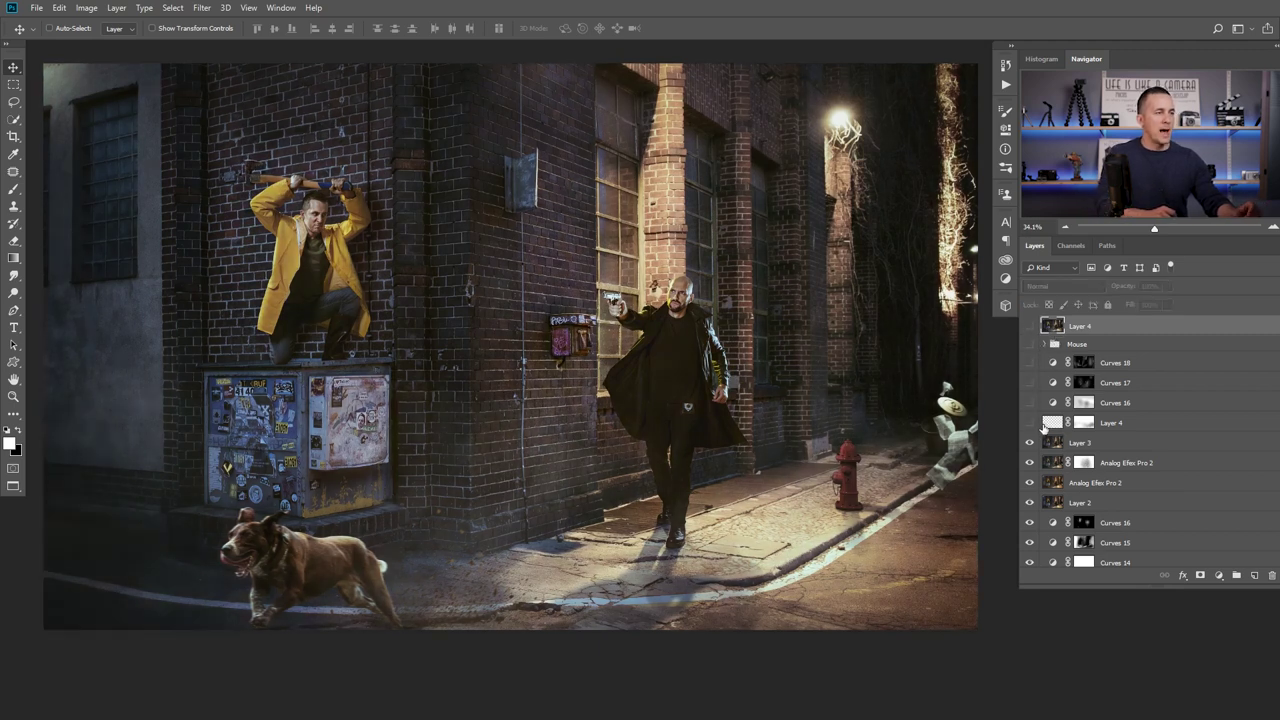
pyautogui.click(1031, 423)
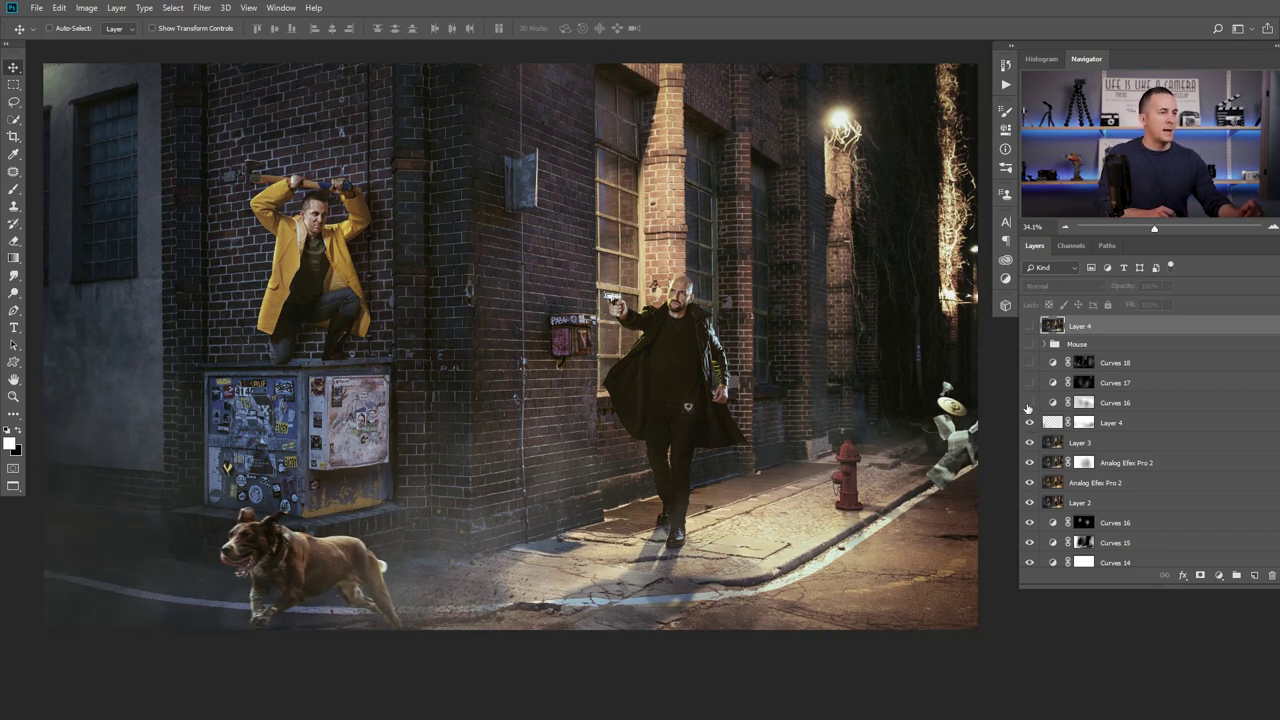
pyautogui.moveTo(1028, 404); pyautogui.dragTo(1031, 365)
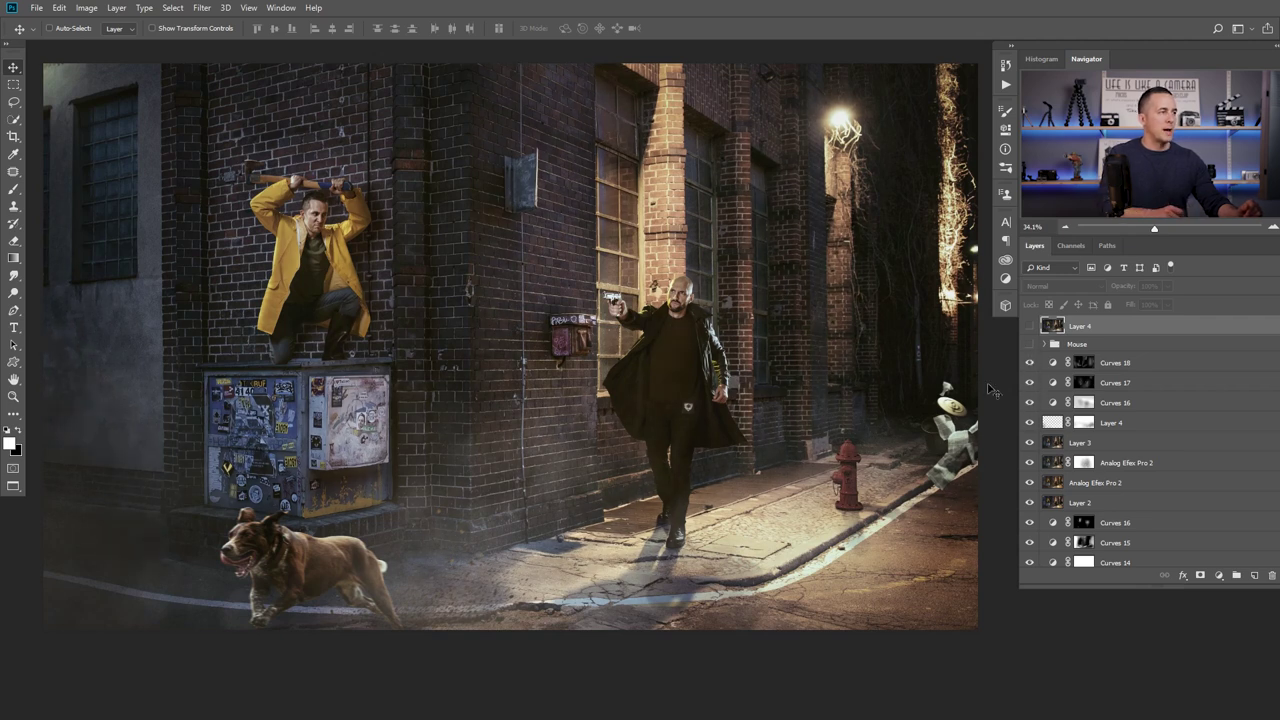
pyautogui.click(1029, 363)
pyautogui.click(1032, 365)
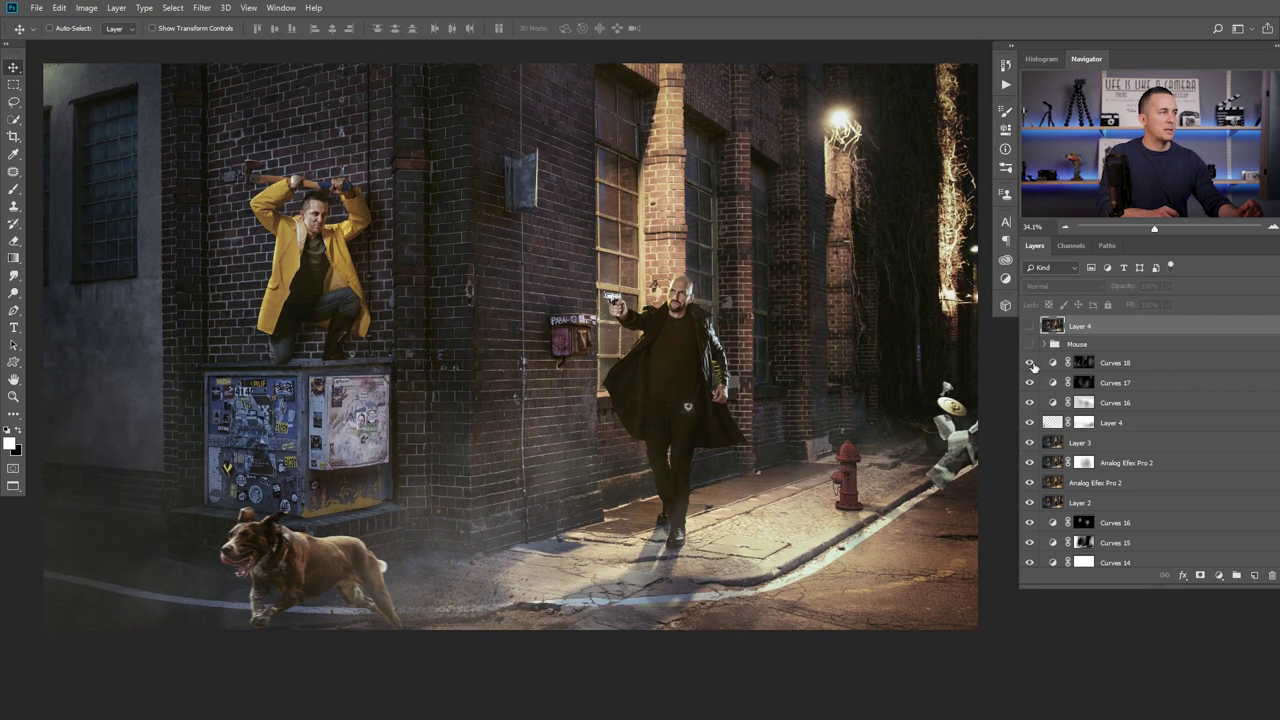
pyautogui.click(1030, 383)
pyautogui.click(1030, 383)
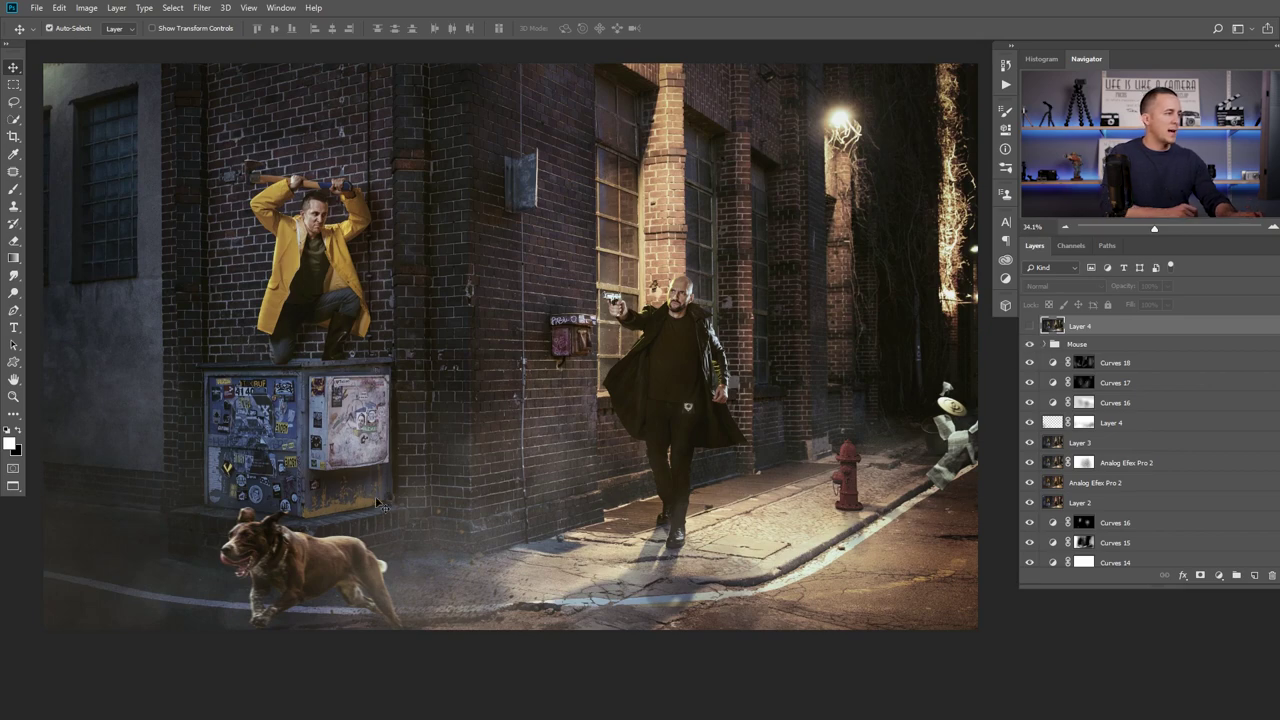
# Examine the added mouse on the ledge beside the sticker-covered box, and expand the Mouse group to check its Mouse and Shadow layers.
pyautogui.scroll(8, 375, 496)
pyautogui.scroll(-3, 447, 537)
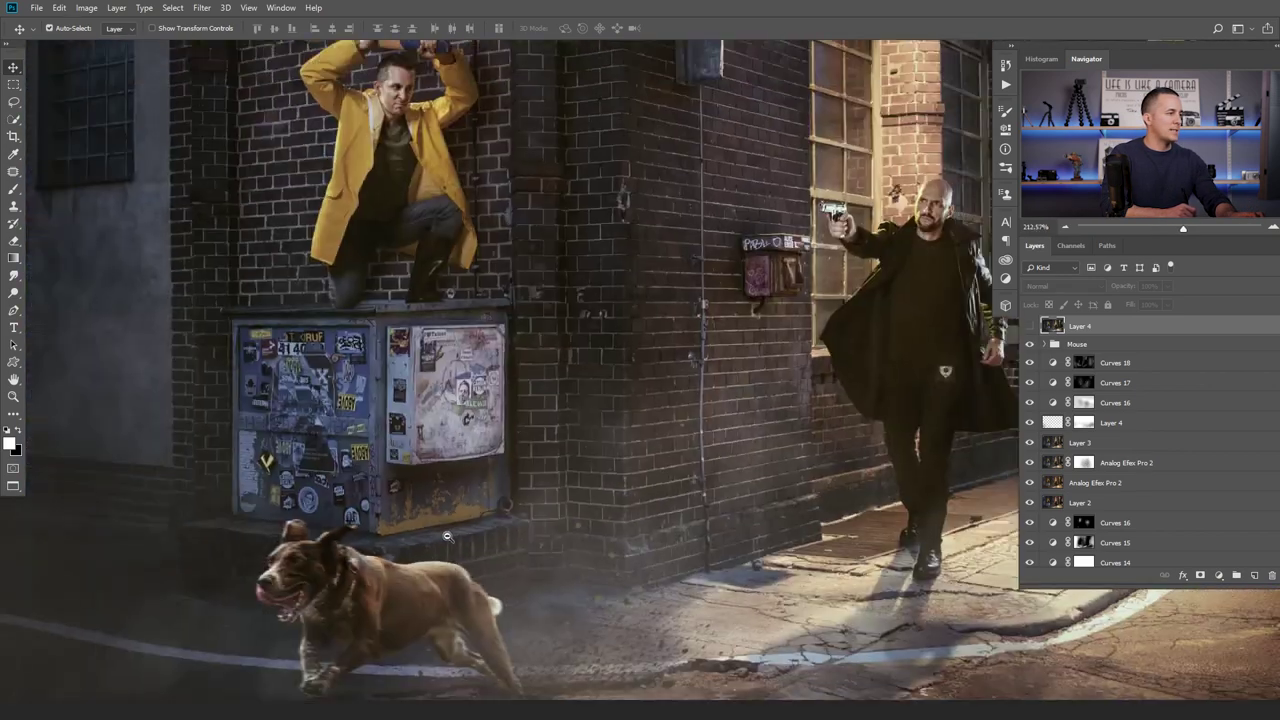
pyautogui.scroll(-3, 447, 537)
pyautogui.scroll(5, 540, 495)
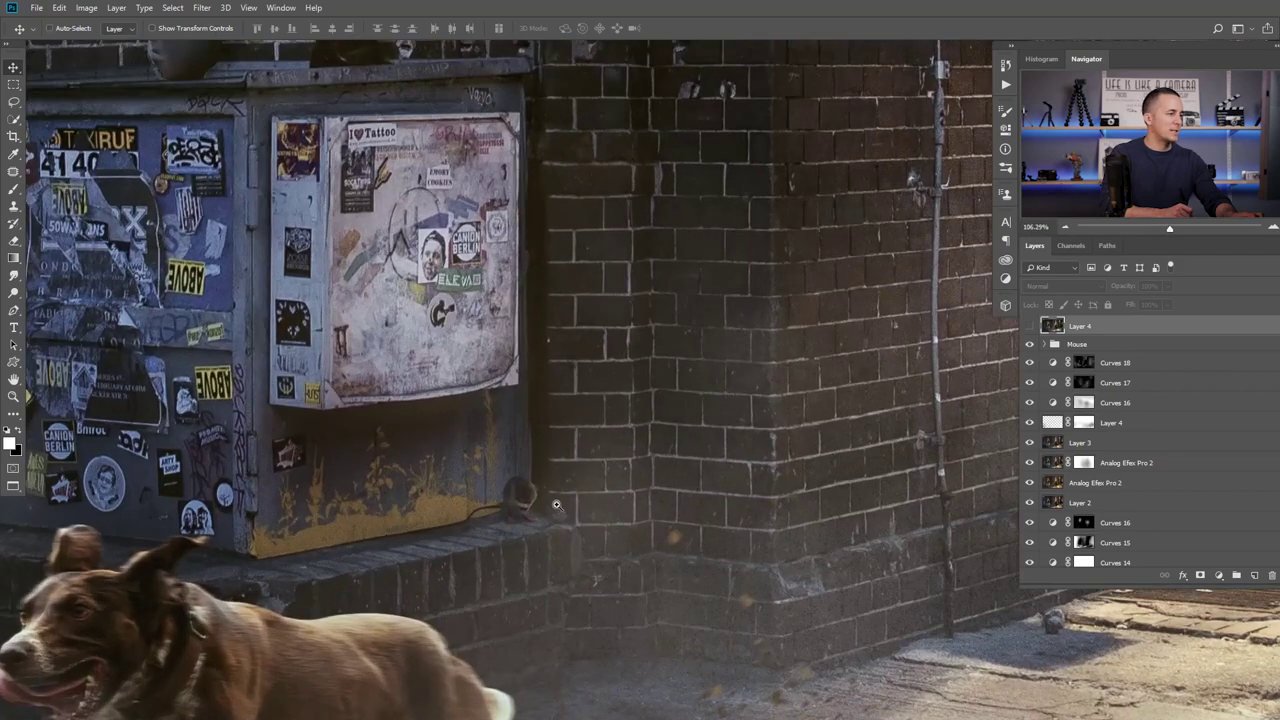
pyautogui.scroll(-5, 557, 504)
pyautogui.moveTo(571, 302); pyautogui.dragTo(460, 299)
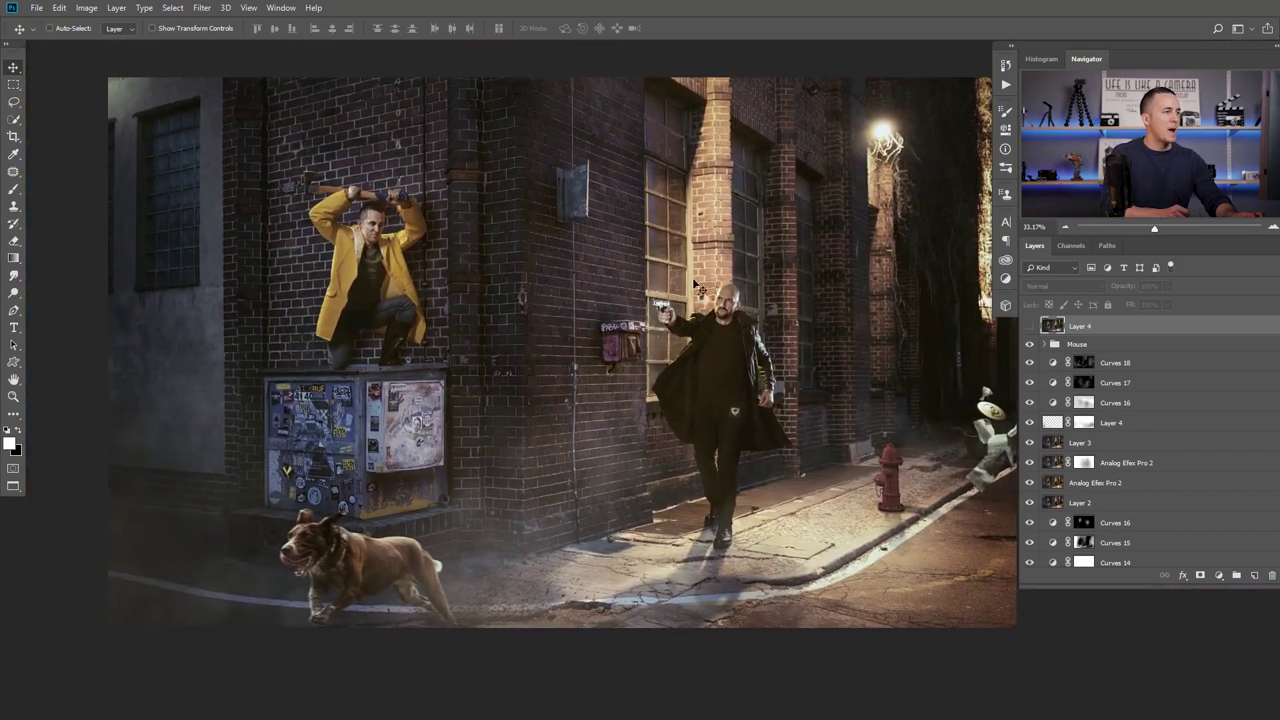
pyautogui.click(1048, 345)
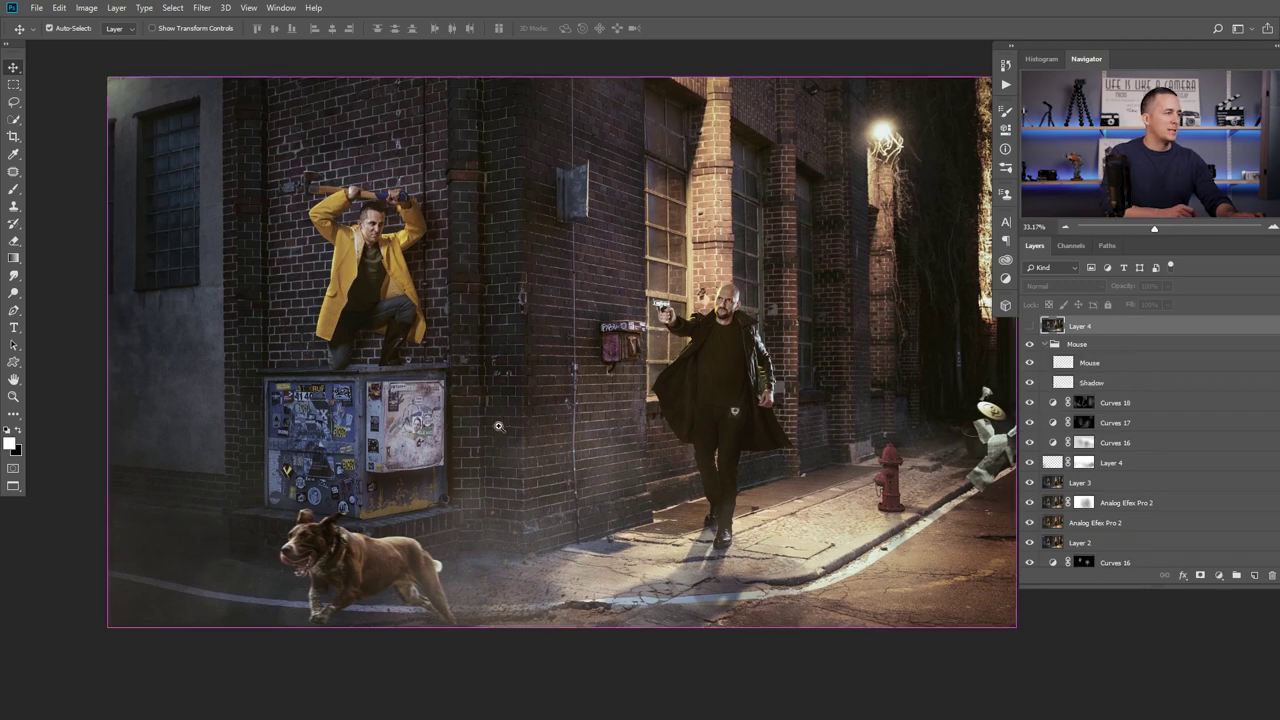
pyautogui.scroll(3, 520, 492)
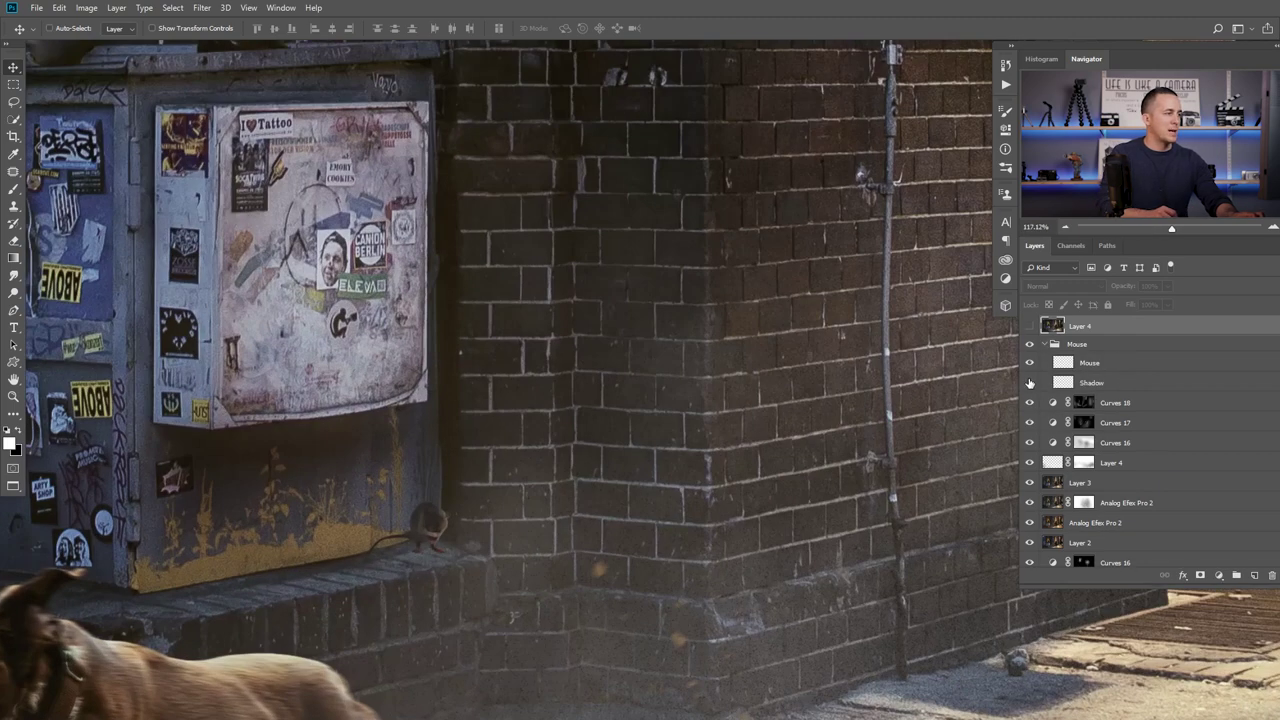
pyautogui.scroll(-3, 776, 431)
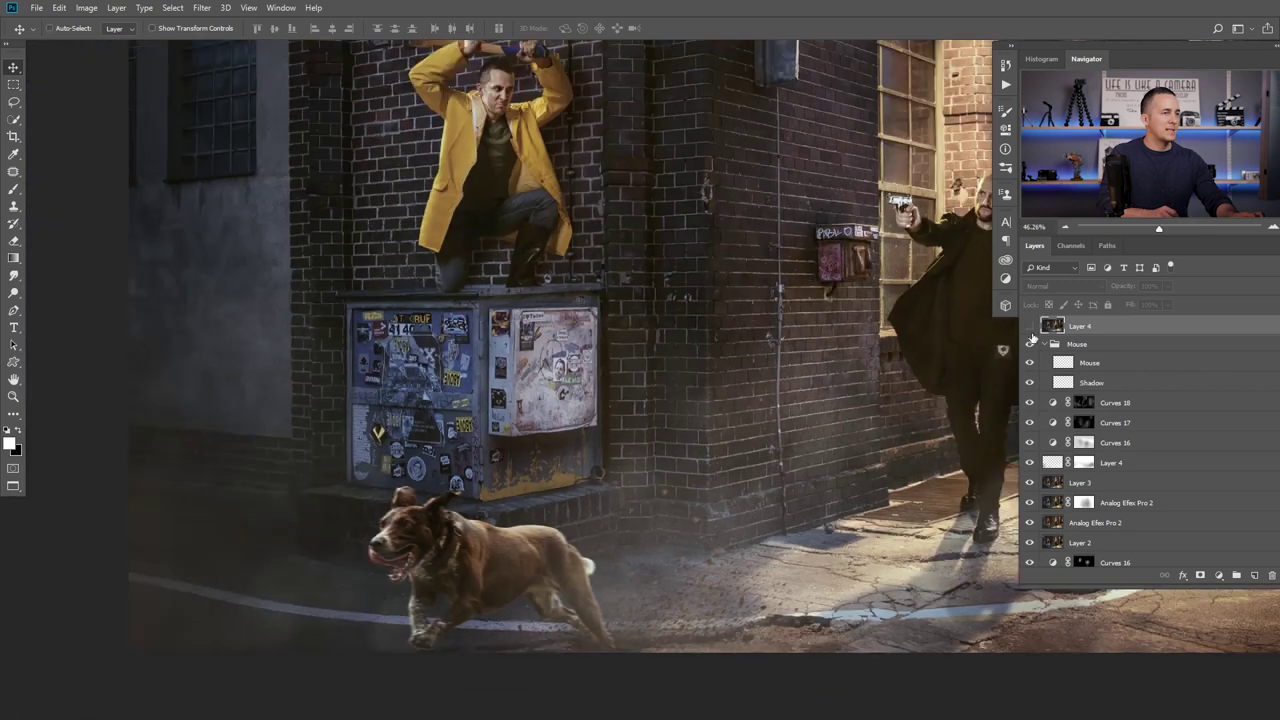
# Show the top merged Layer 4 again and review the whole finished composite.
pyautogui.scroll(-2, 703, 384)
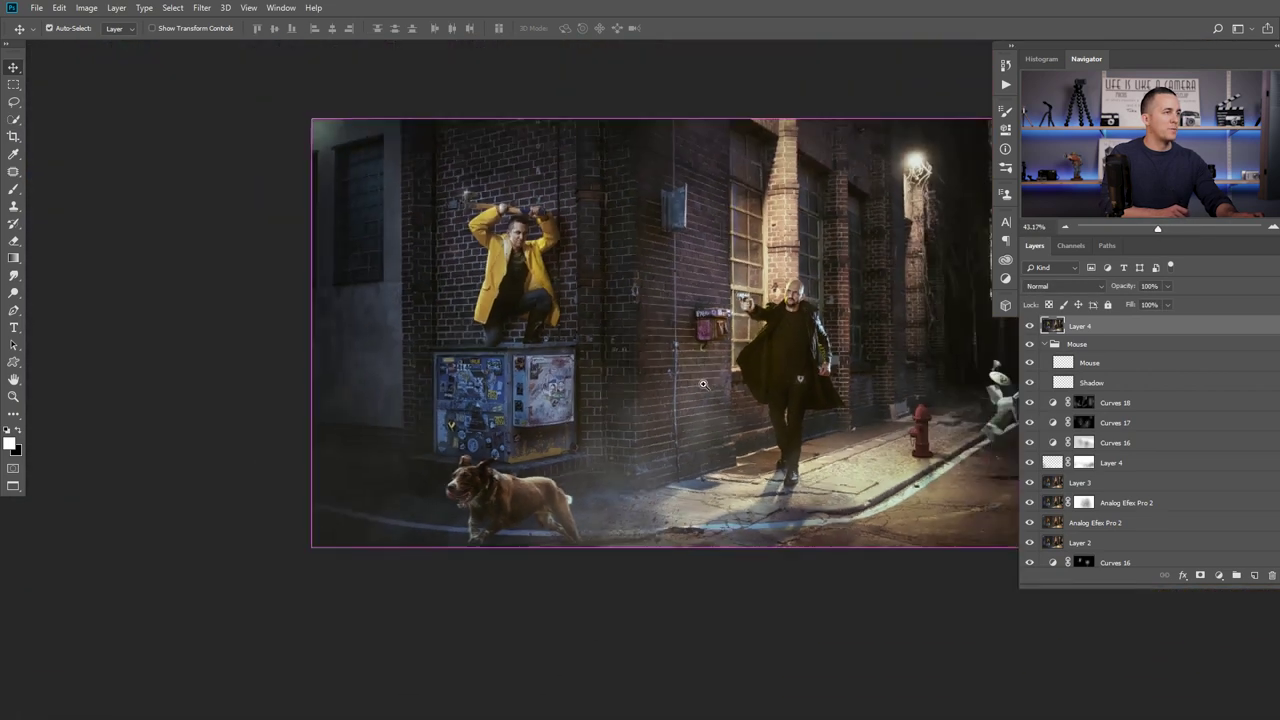
pyautogui.scroll(3, 703, 384)
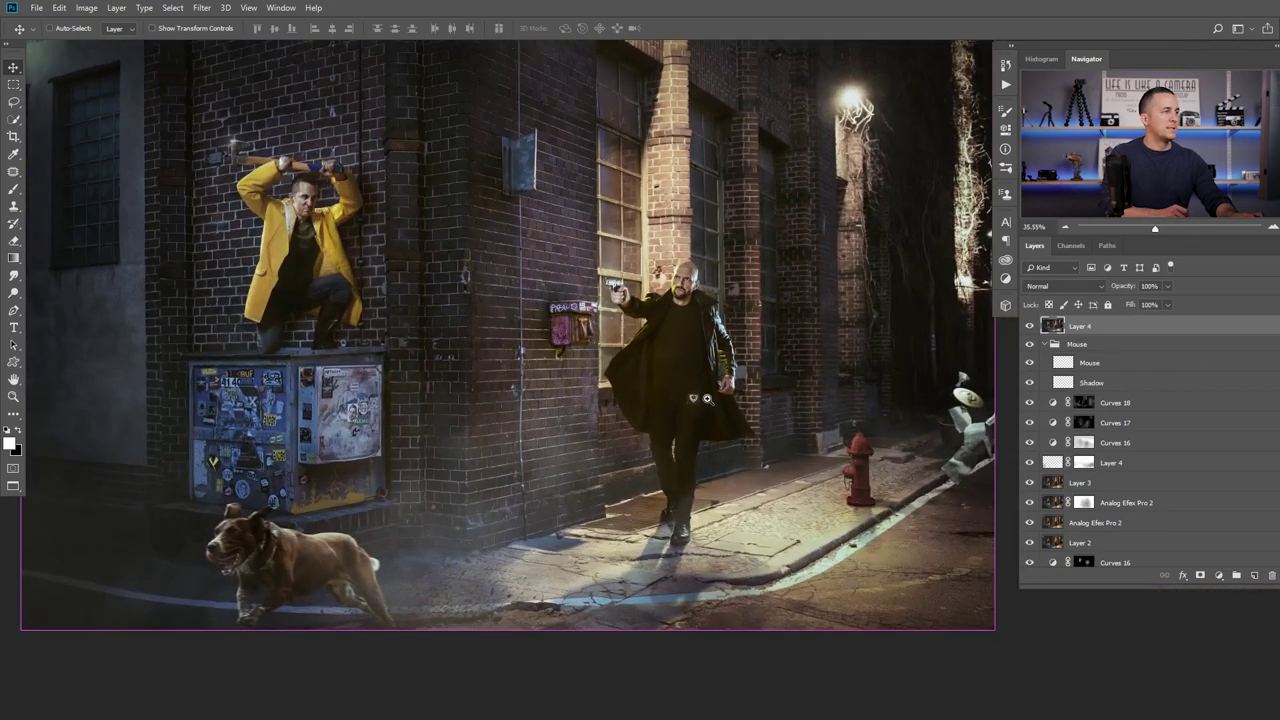
pyautogui.scroll(-1, 707, 399)
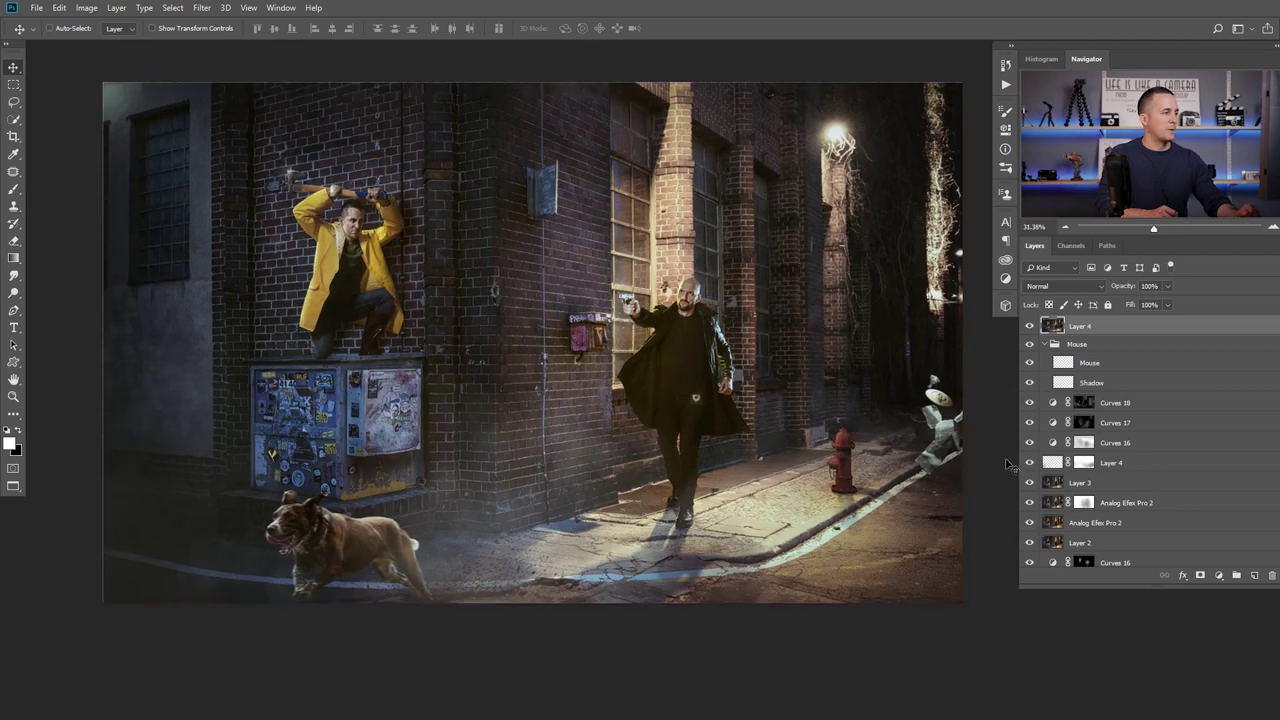